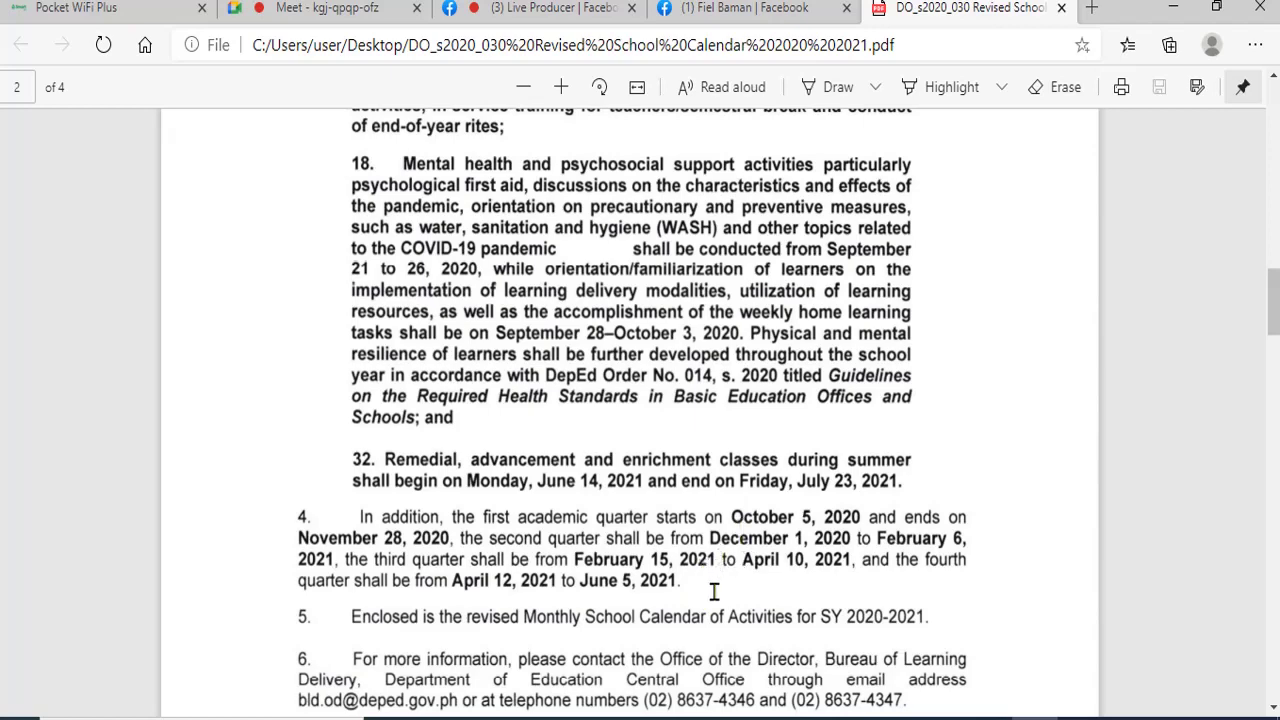
- Read down the revised school calendar order to the page 3 calendar, then return to the Excel workbook
scroll(721, 594, down, 5)
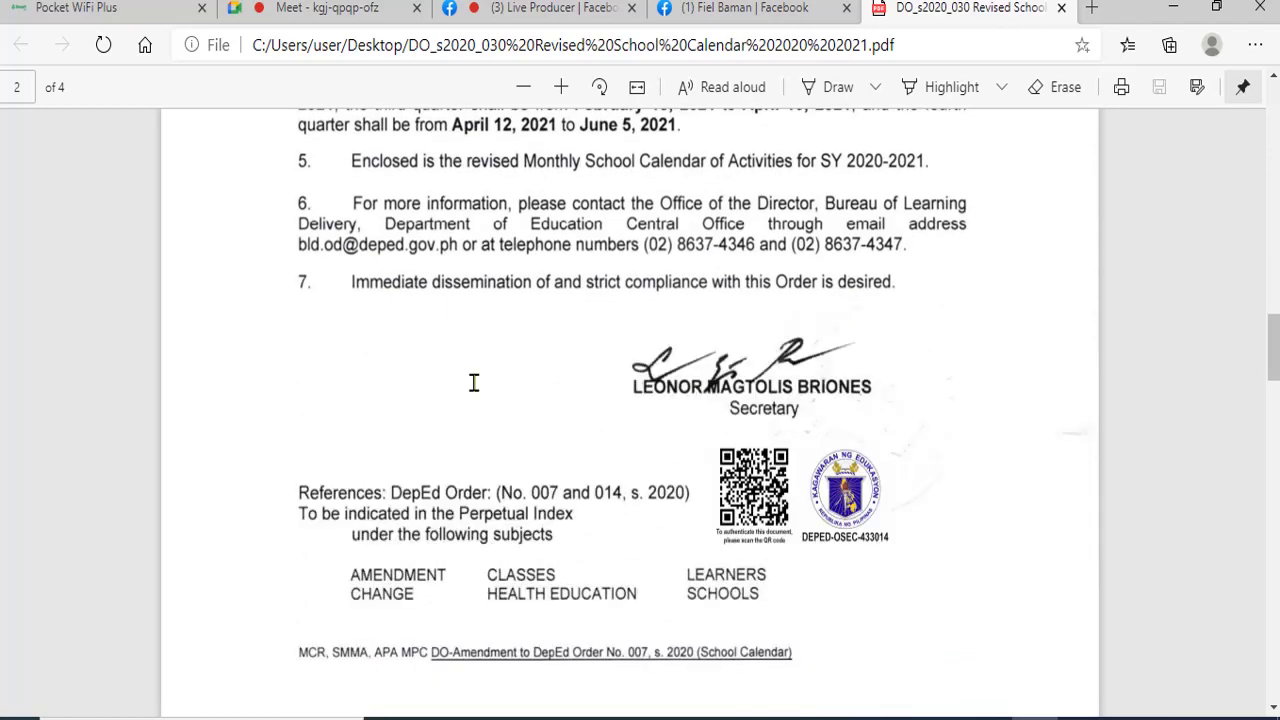
scroll(697, 483, down, 8)
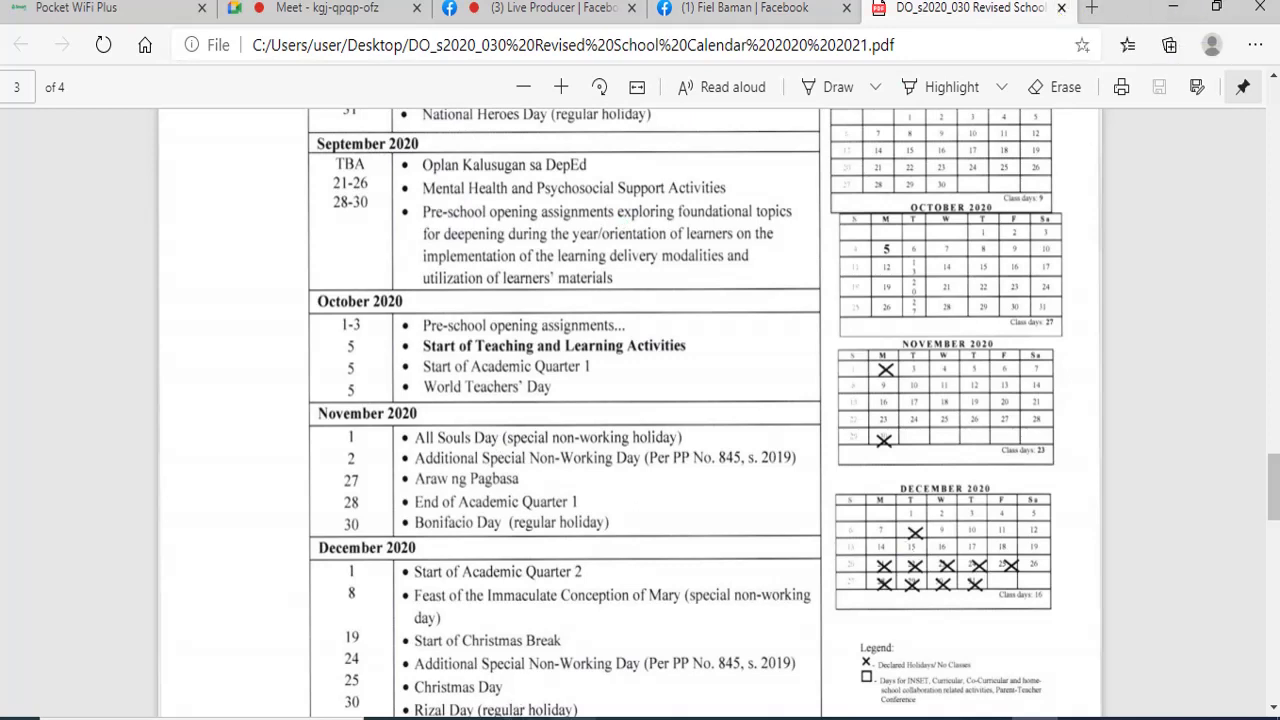
click(573, 718)
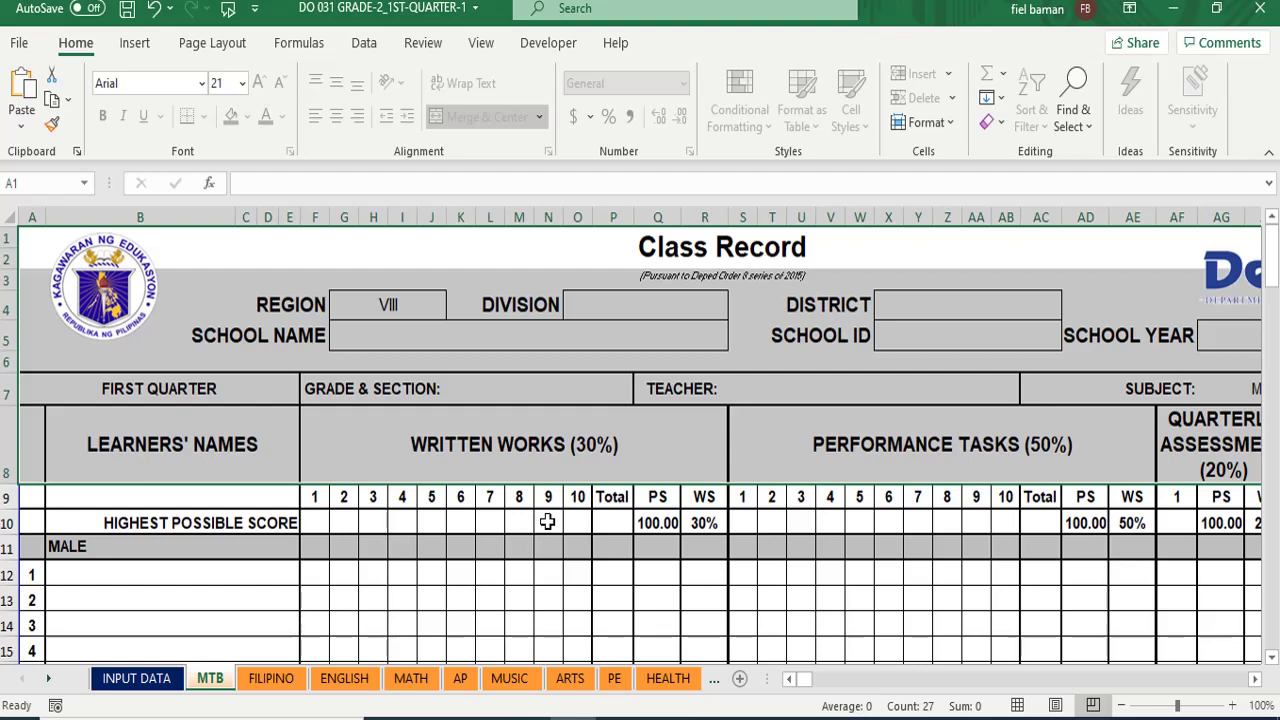
- Check the N10 score-cell note, then review the INPUT DATA, MTB and FILIPINO sheets
click(548, 522)
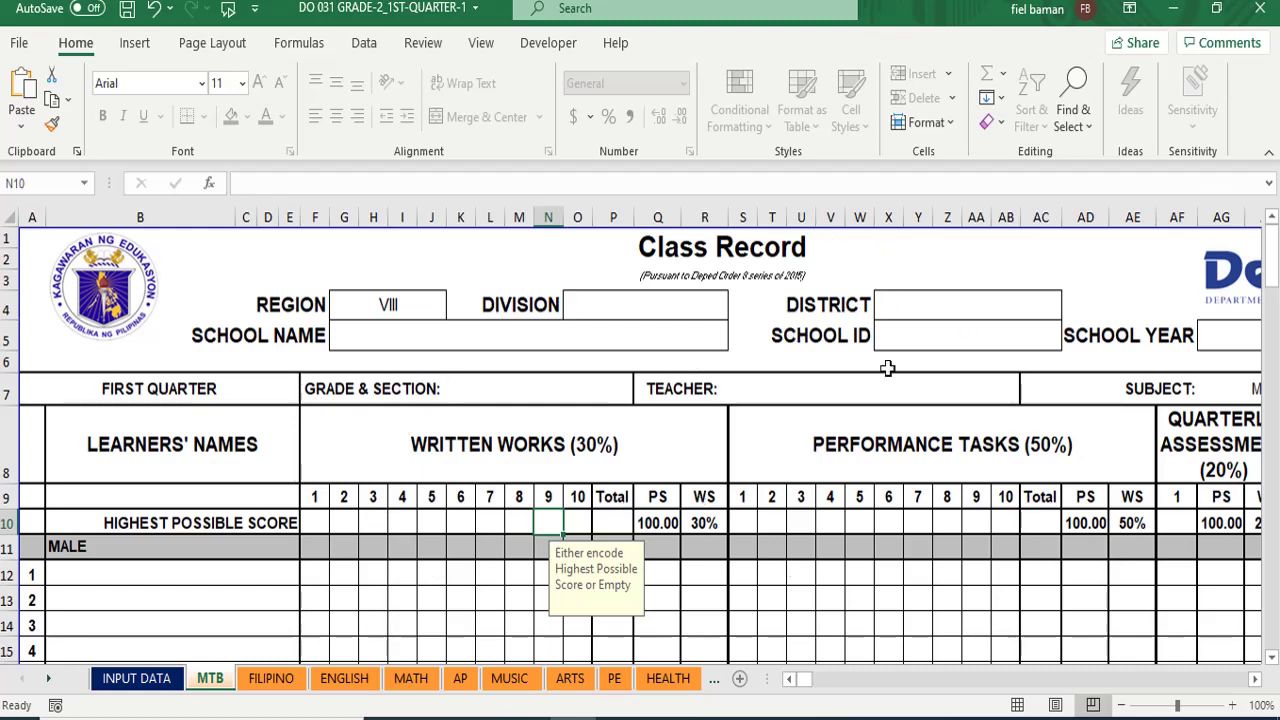
click(110, 680)
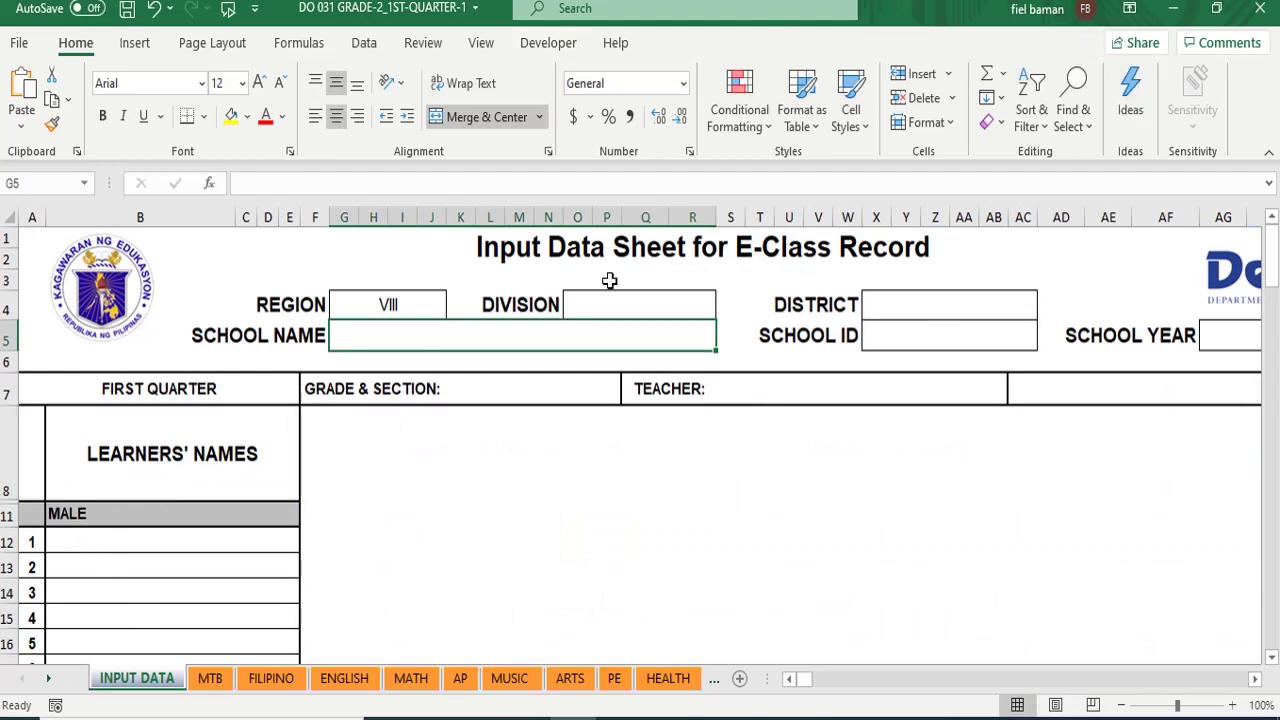
click(210, 680)
click(271, 679)
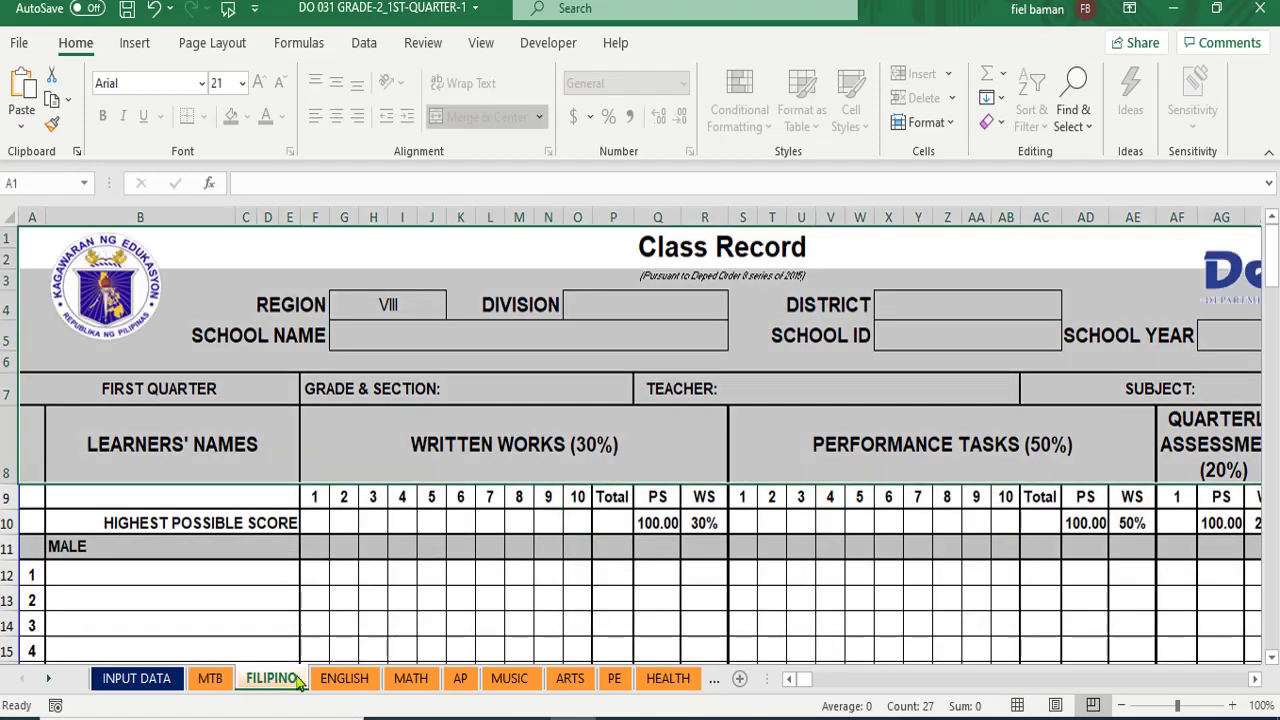
click(133, 680)
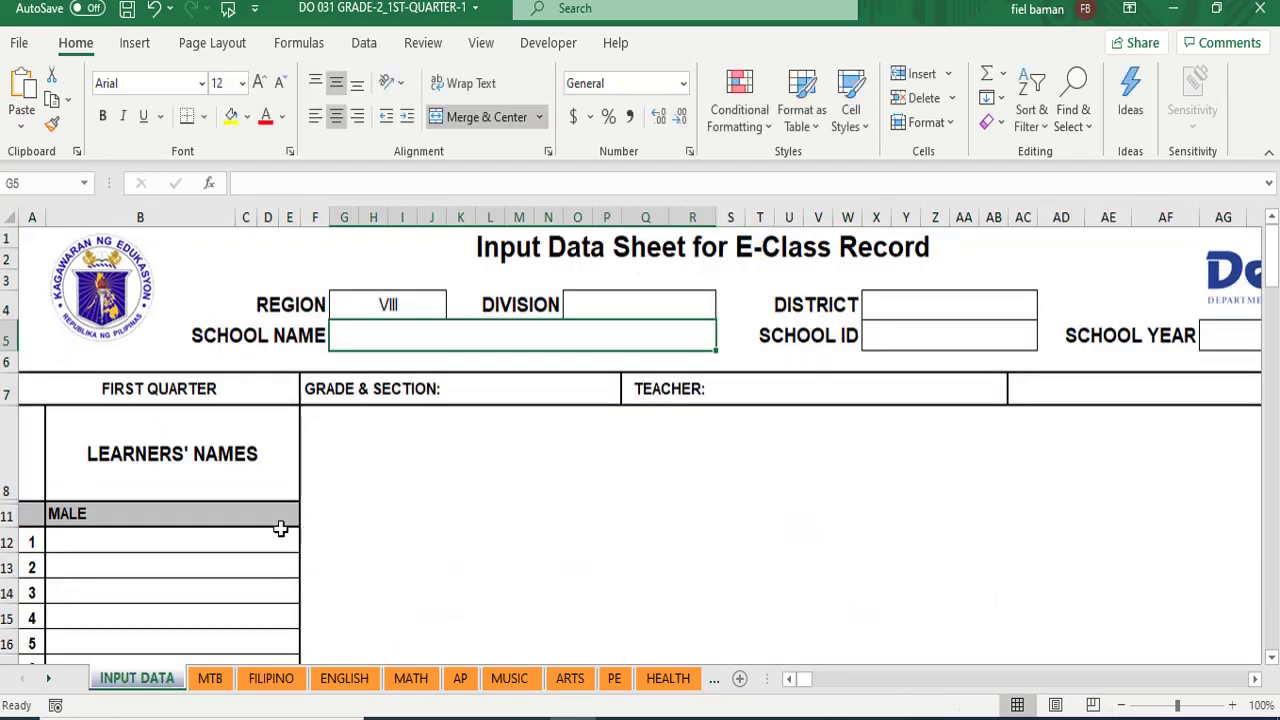
- Enter division Leyte, district Isabel 1 and school year 2020-2021 on the Input Data sheet
click(600, 308)
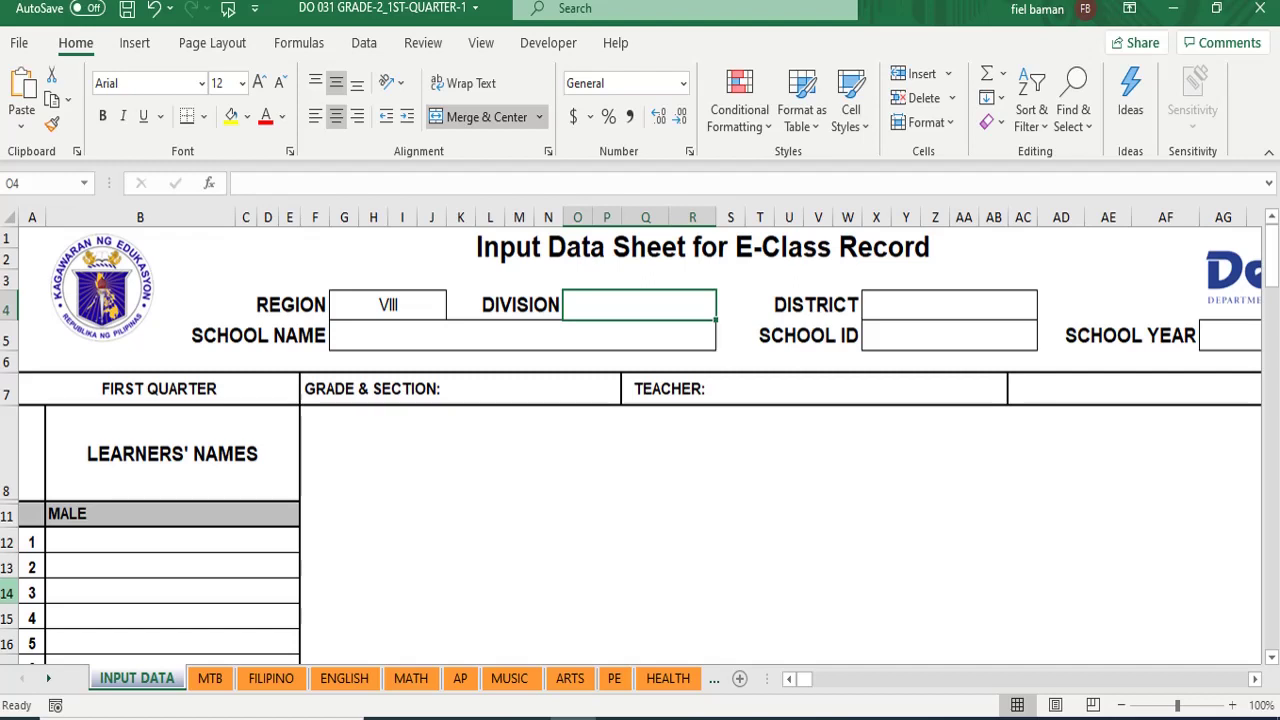
text(leyte)
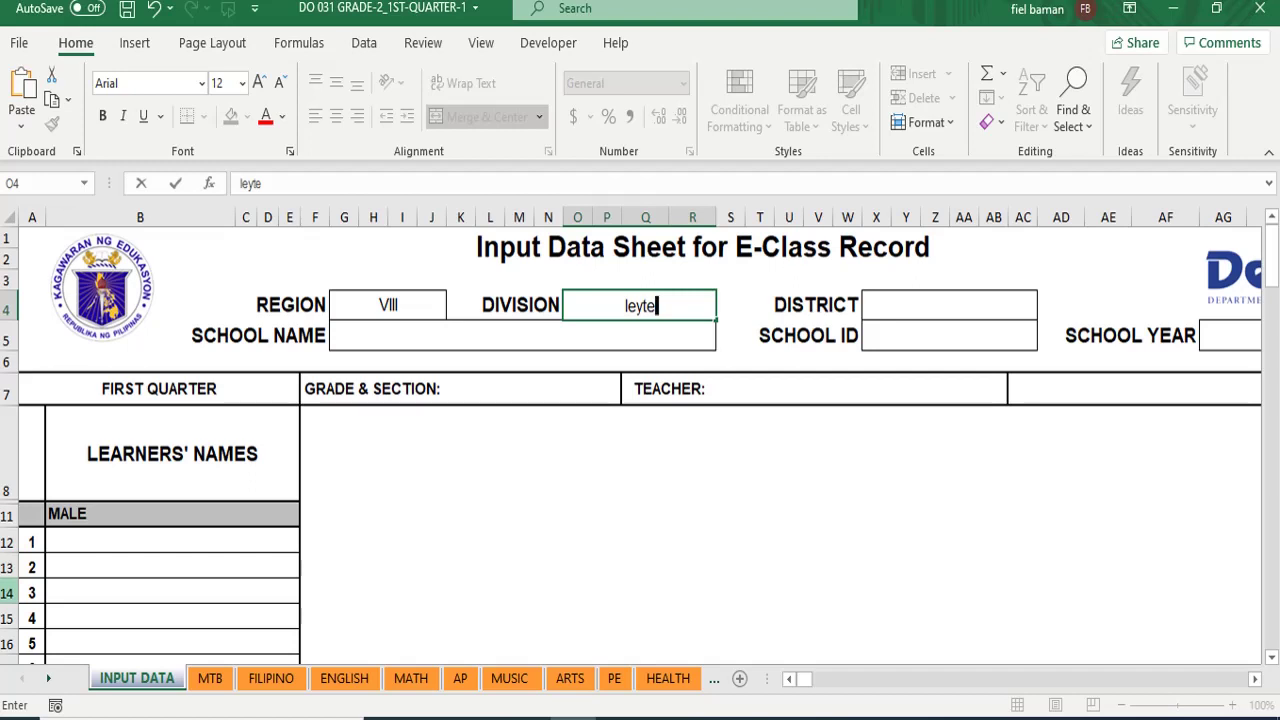
key(BackSpace)
key(BackSpace)
key(BackSpace)
key(BackSpace)
key(BackSpace)
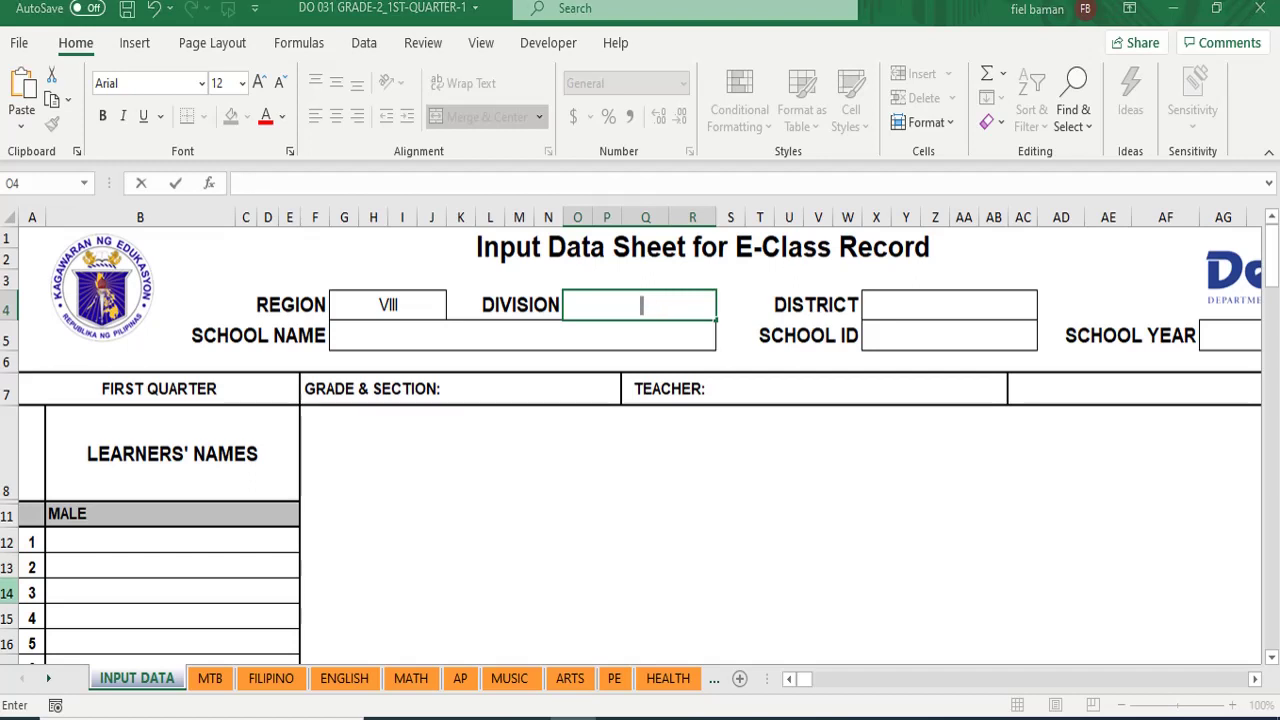
text(Leyte)
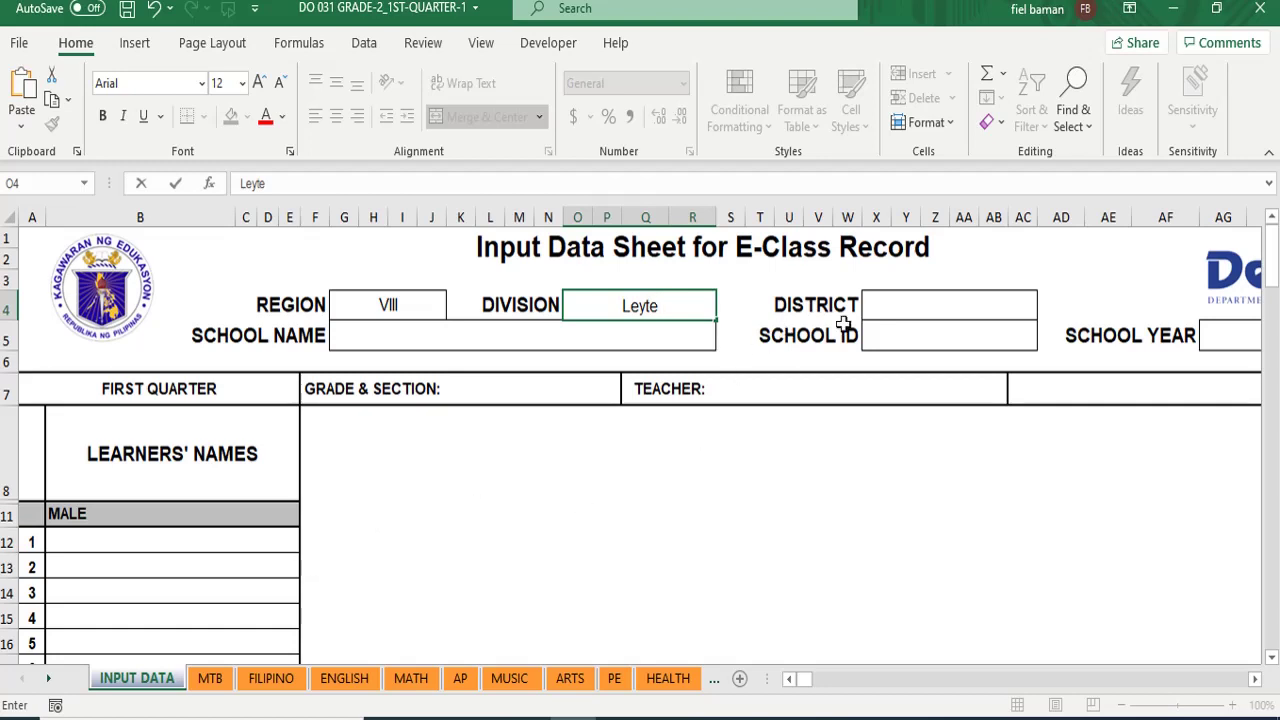
click(899, 307)
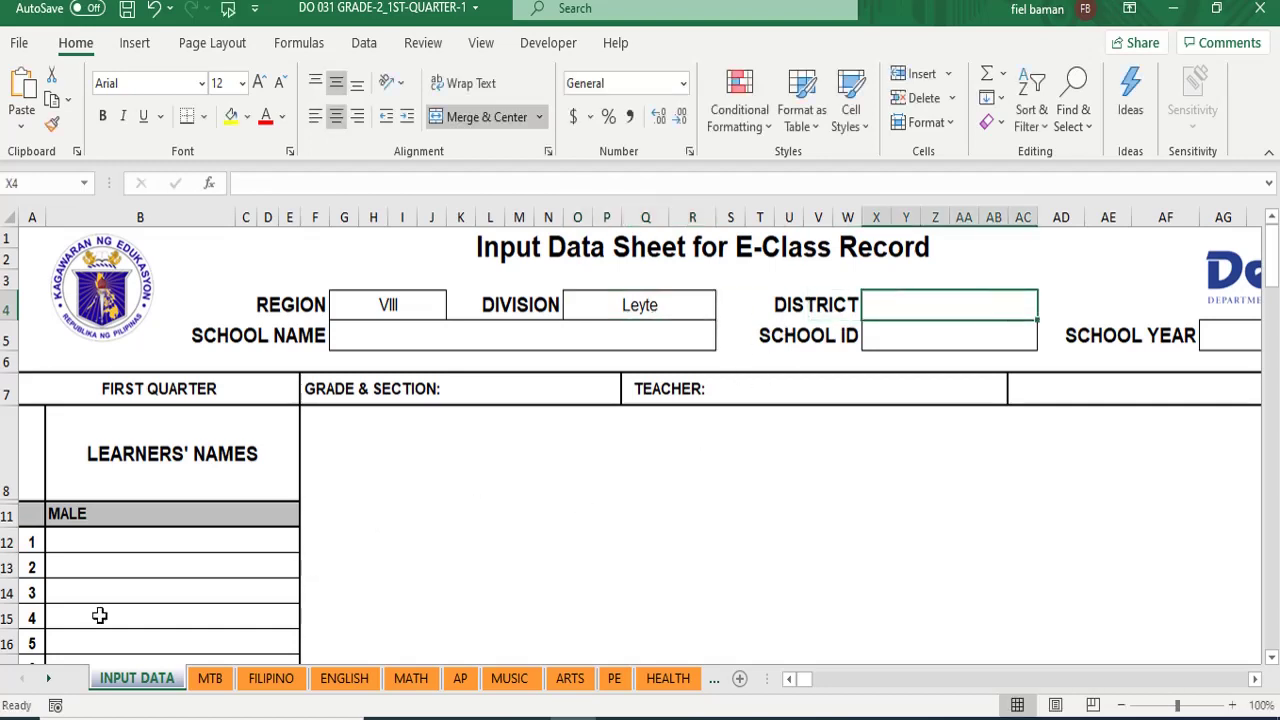
text(Isabel 1)
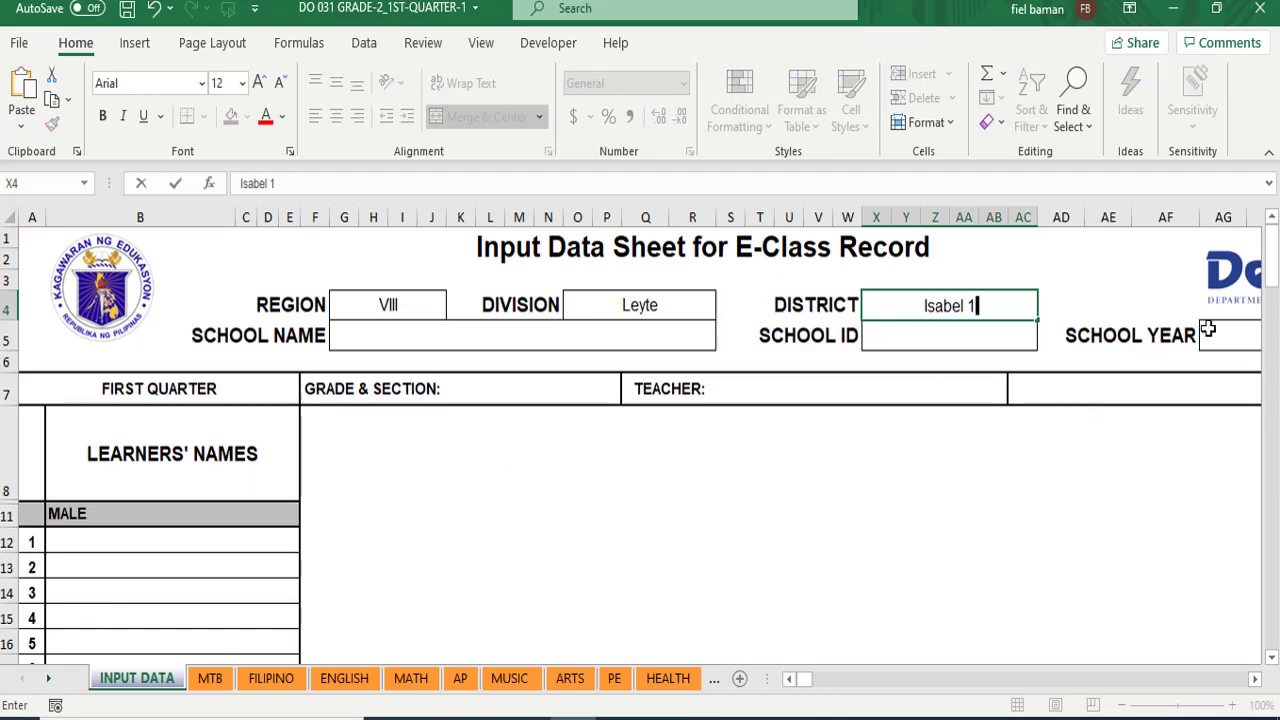
click(1208, 330)
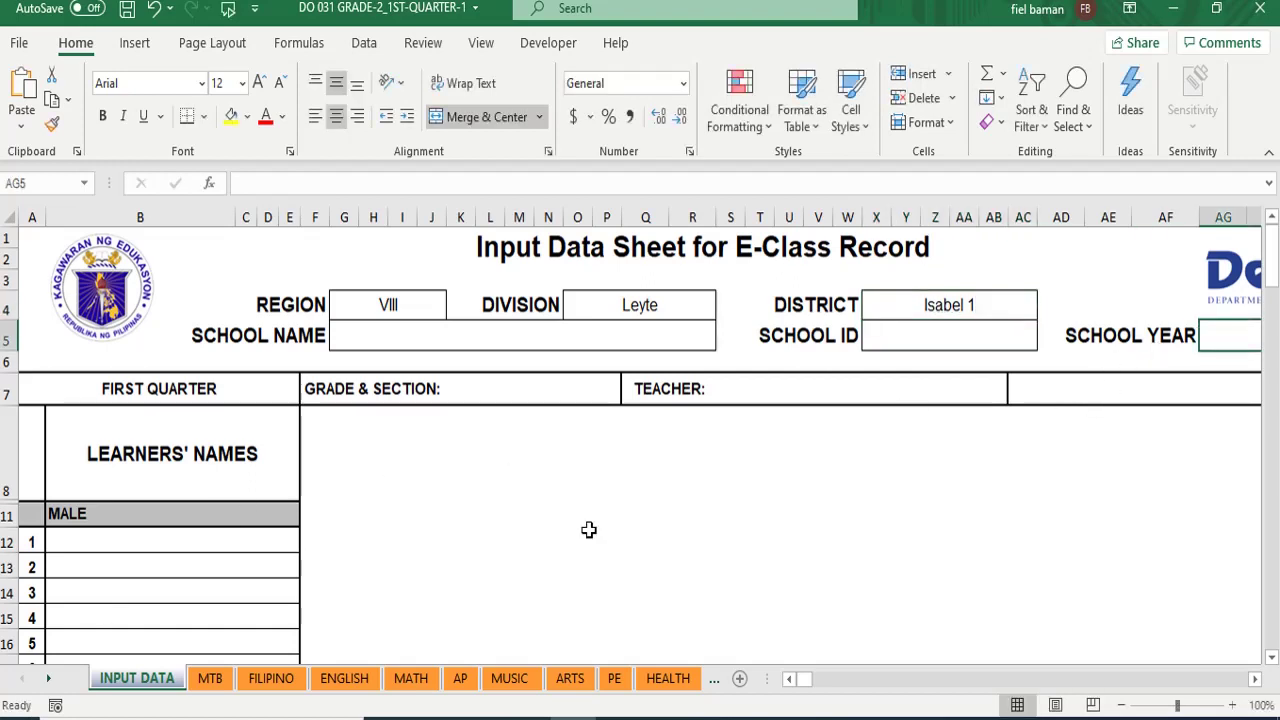
text(202)
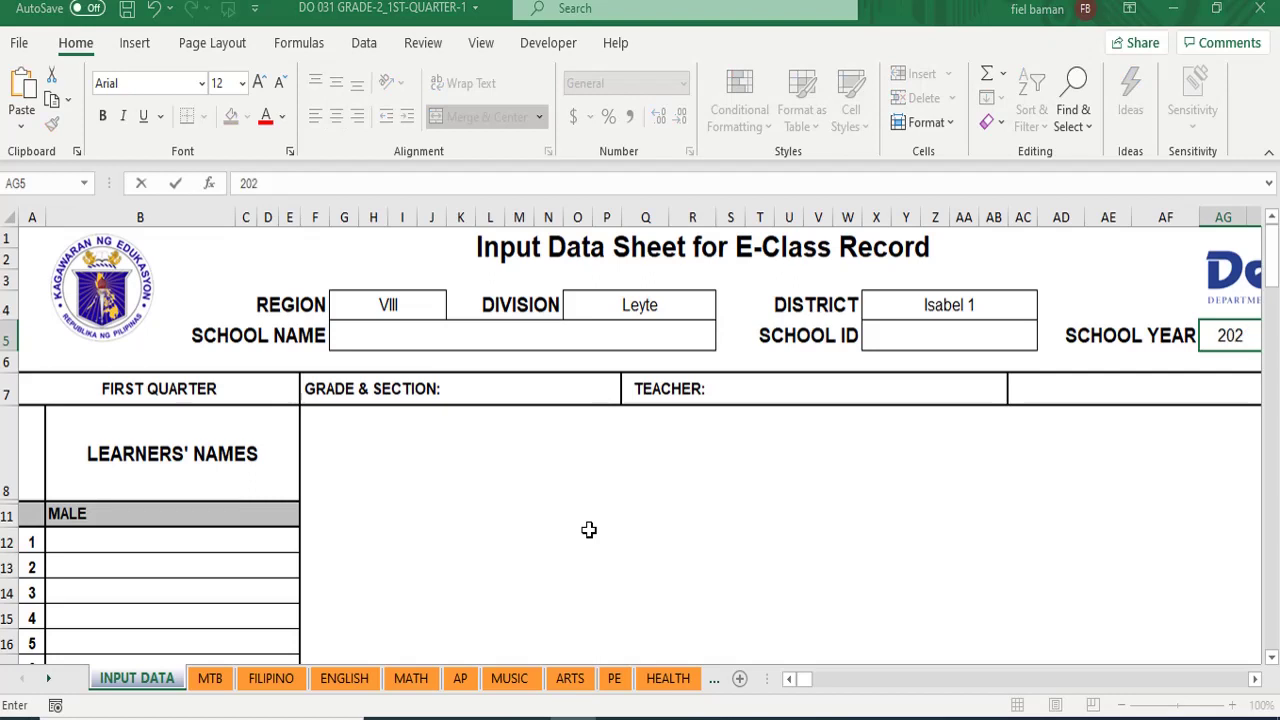
text(0-2021)
key(Return)
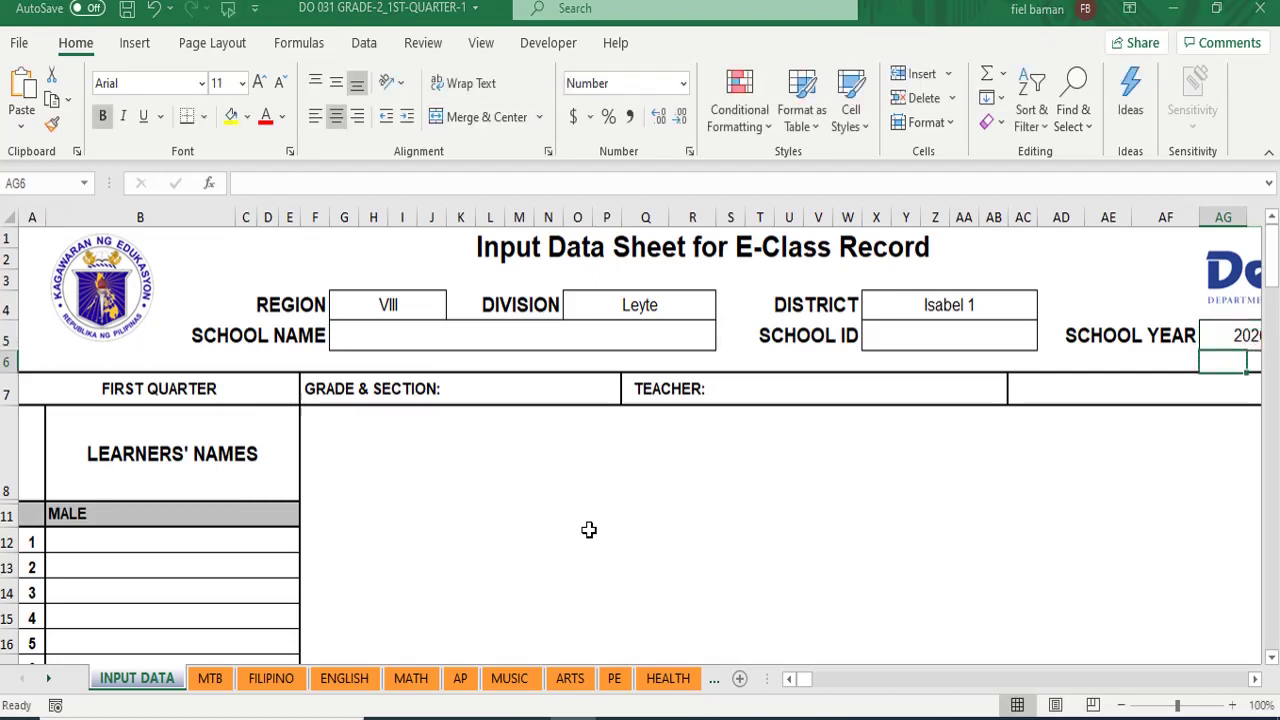
click(1217, 325)
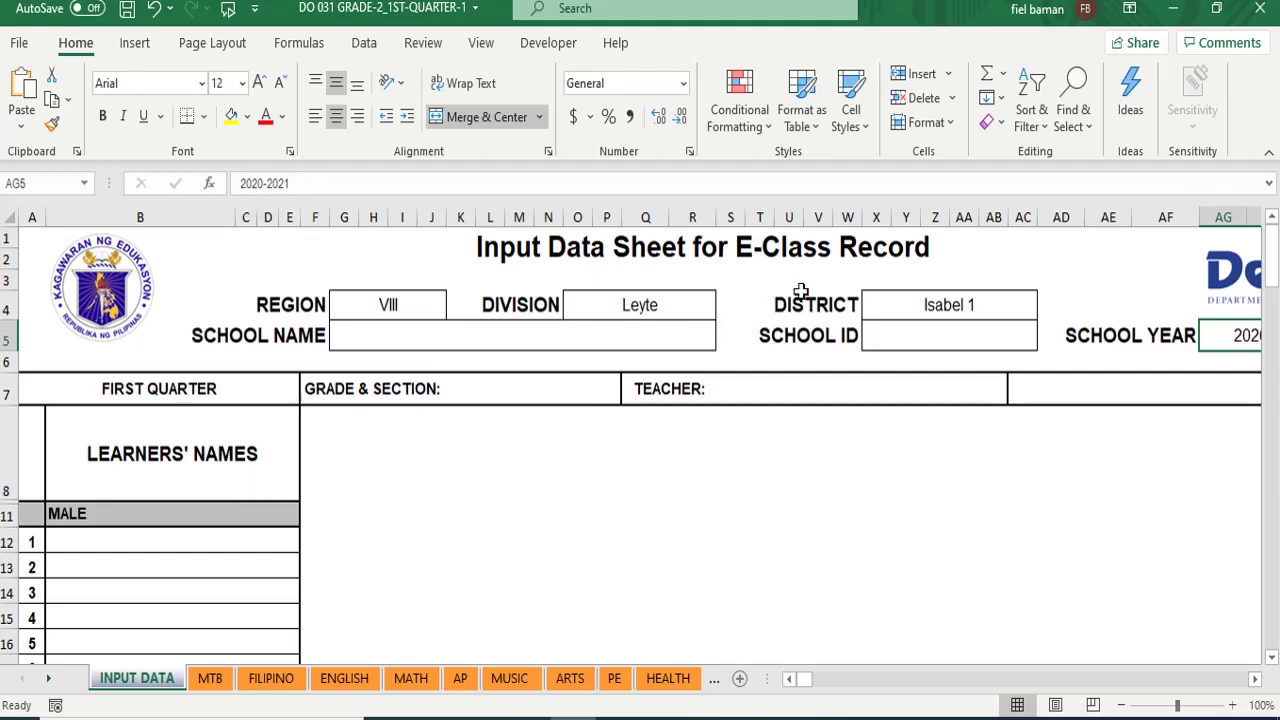
- Enter school ID 121111 and school name 'Centra School'
click(905, 341)
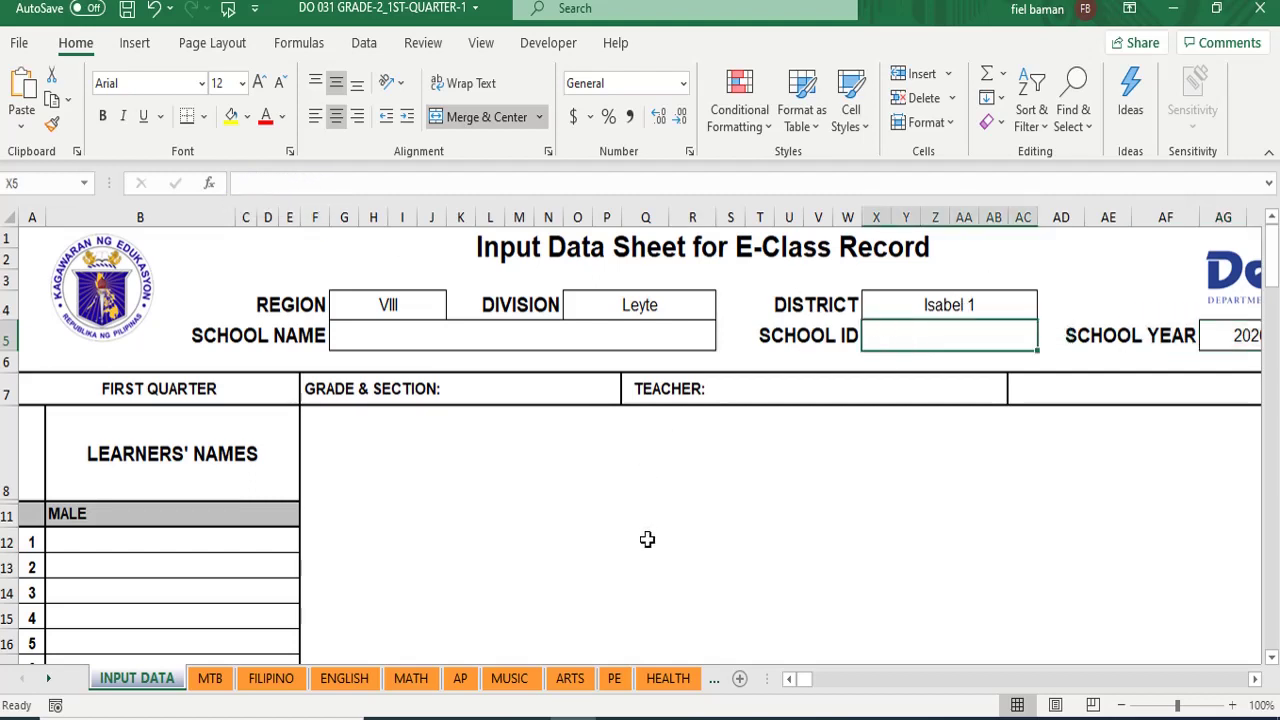
text(121111)
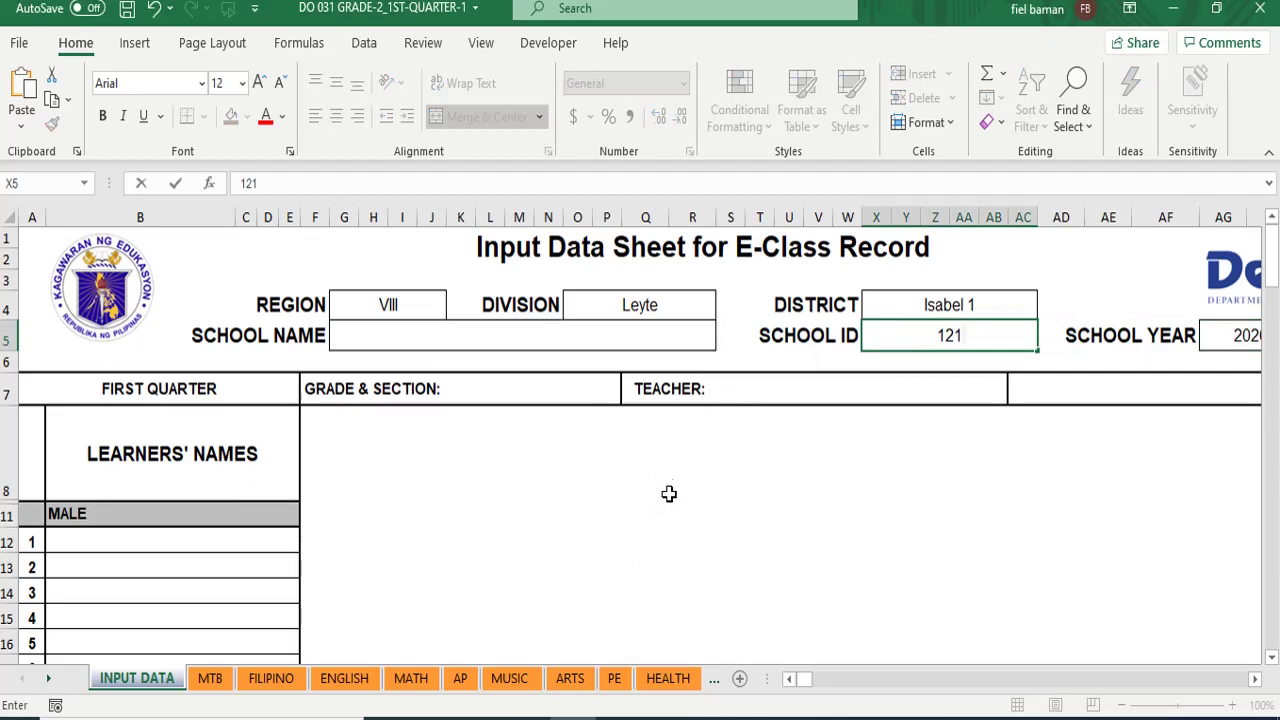
click(365, 341)
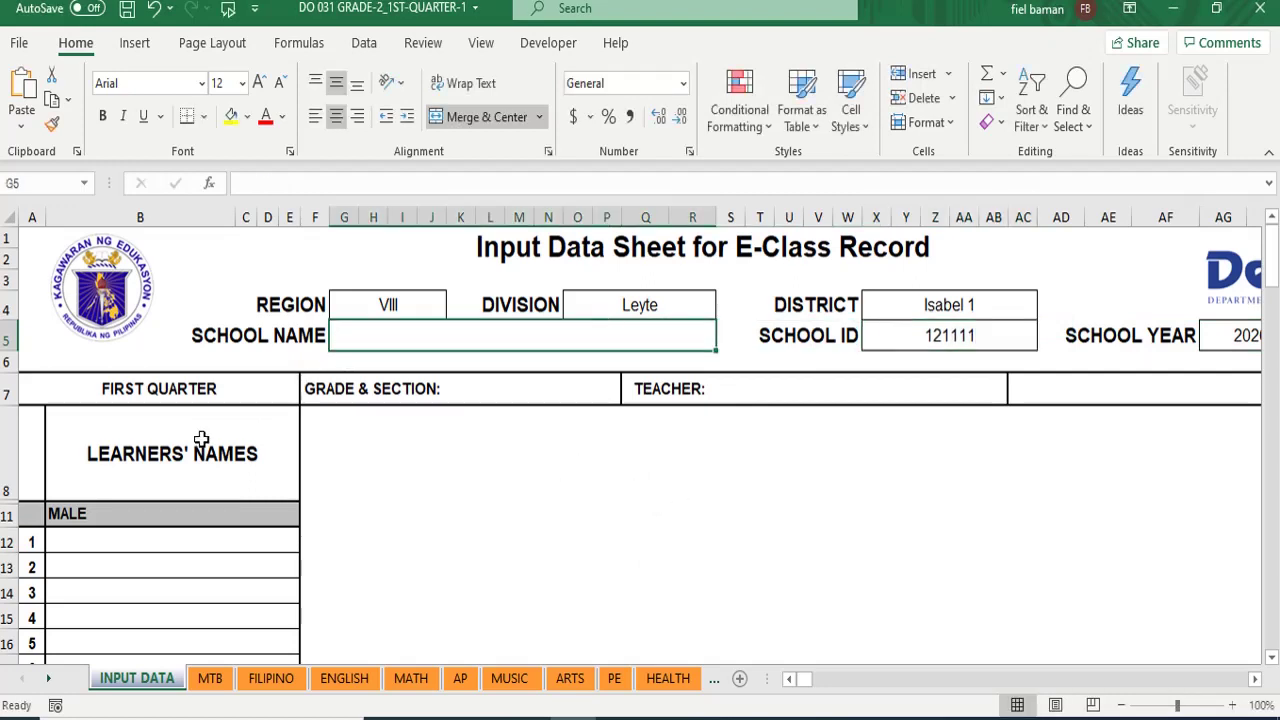
text(centr)
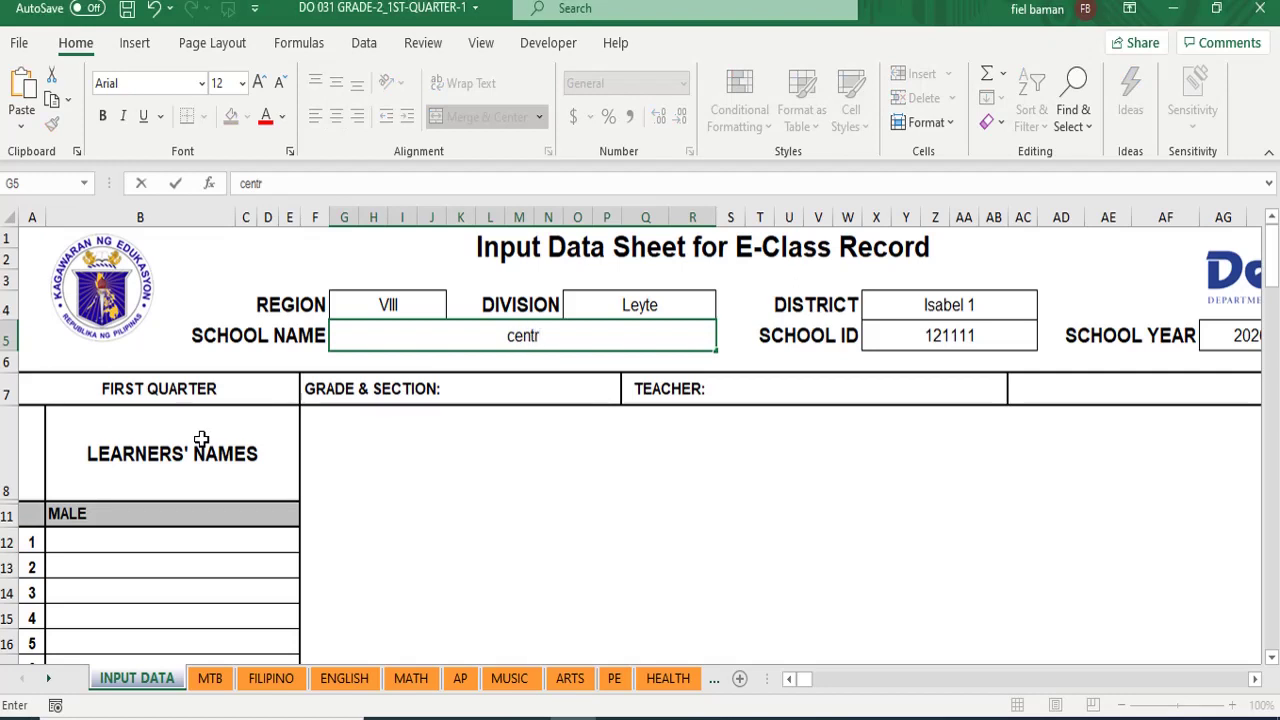
text(al schoo)
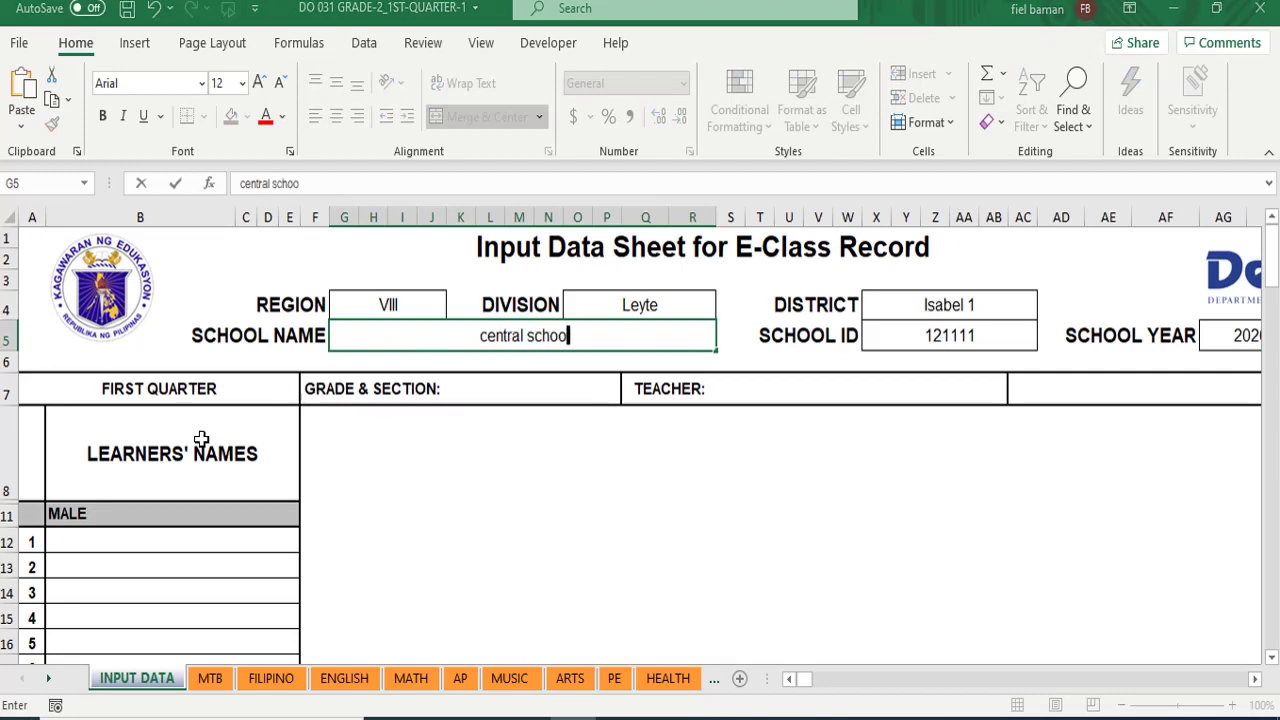
text(l)
key(BackSpace)
key(BackSpace)
key(BackSpace)
key(BackSpace)
key(BackSpace)
key(BackSpace)
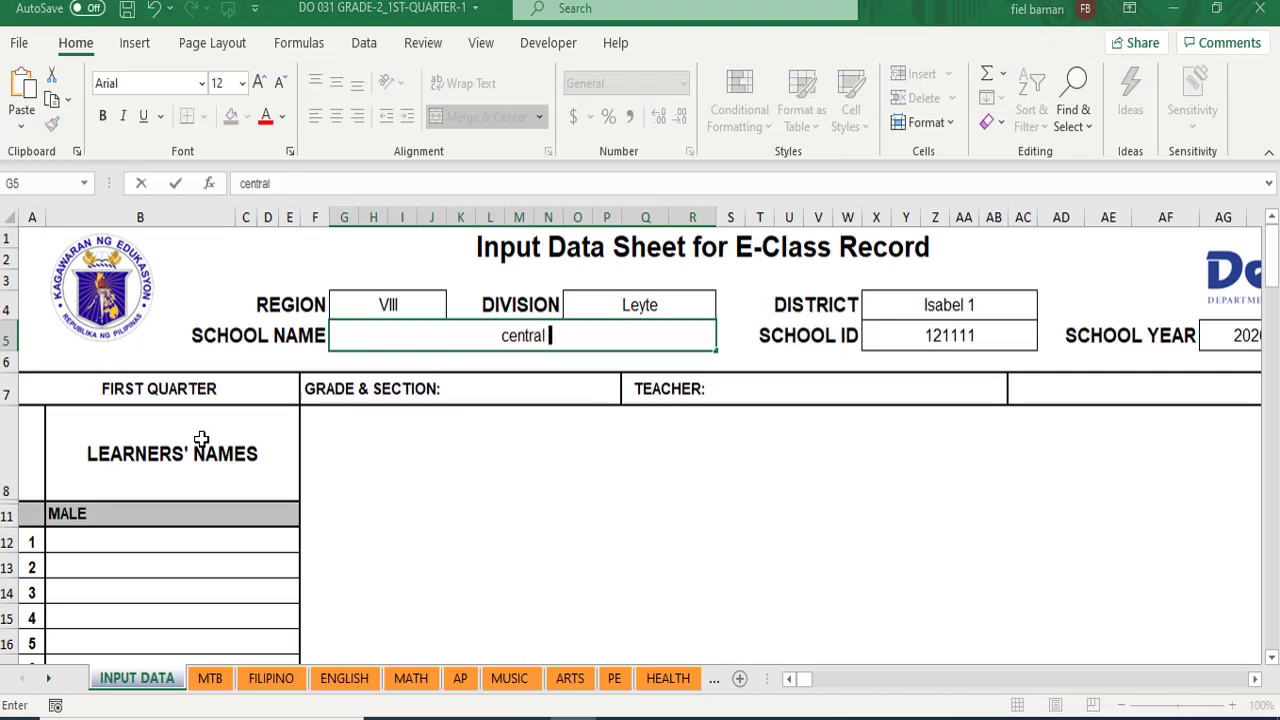
key(BackSpace)
key(BackSpace)
key(BackSpace)
key(BackSpace)
key(BackSpace)
key(BackSpace)
key(BackSpace)
key(BackSpace)
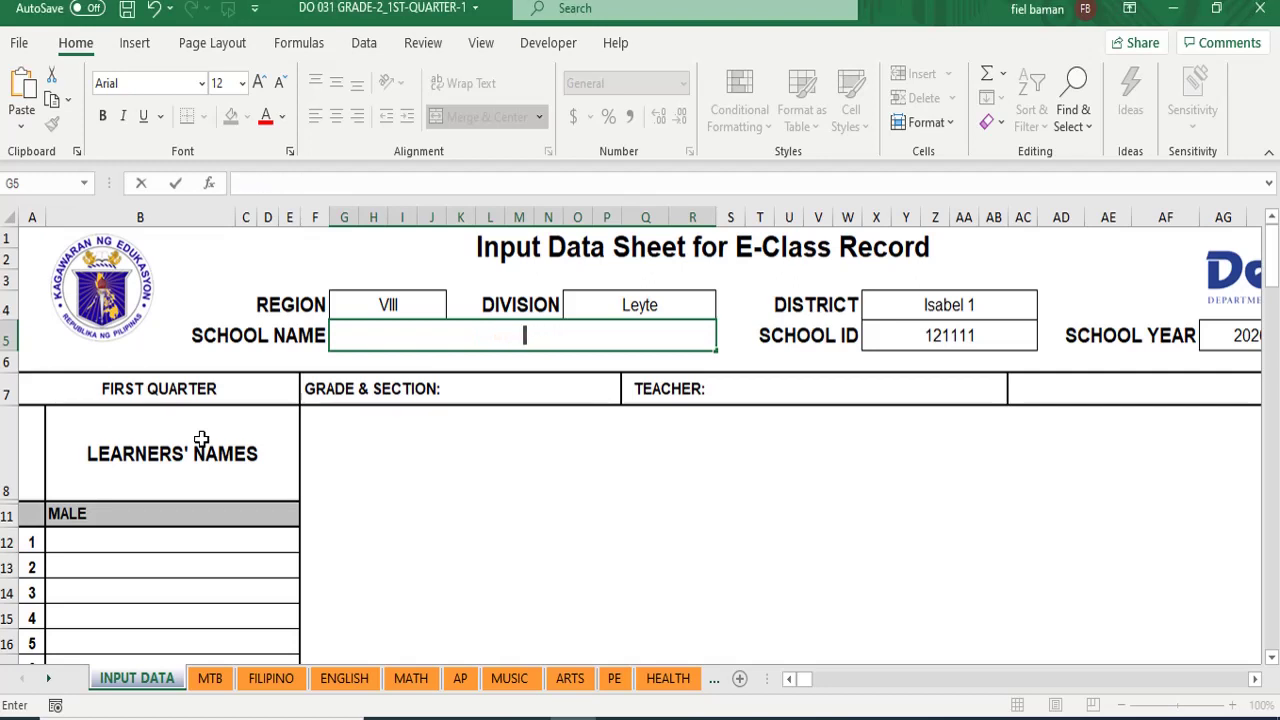
text(CEntra)
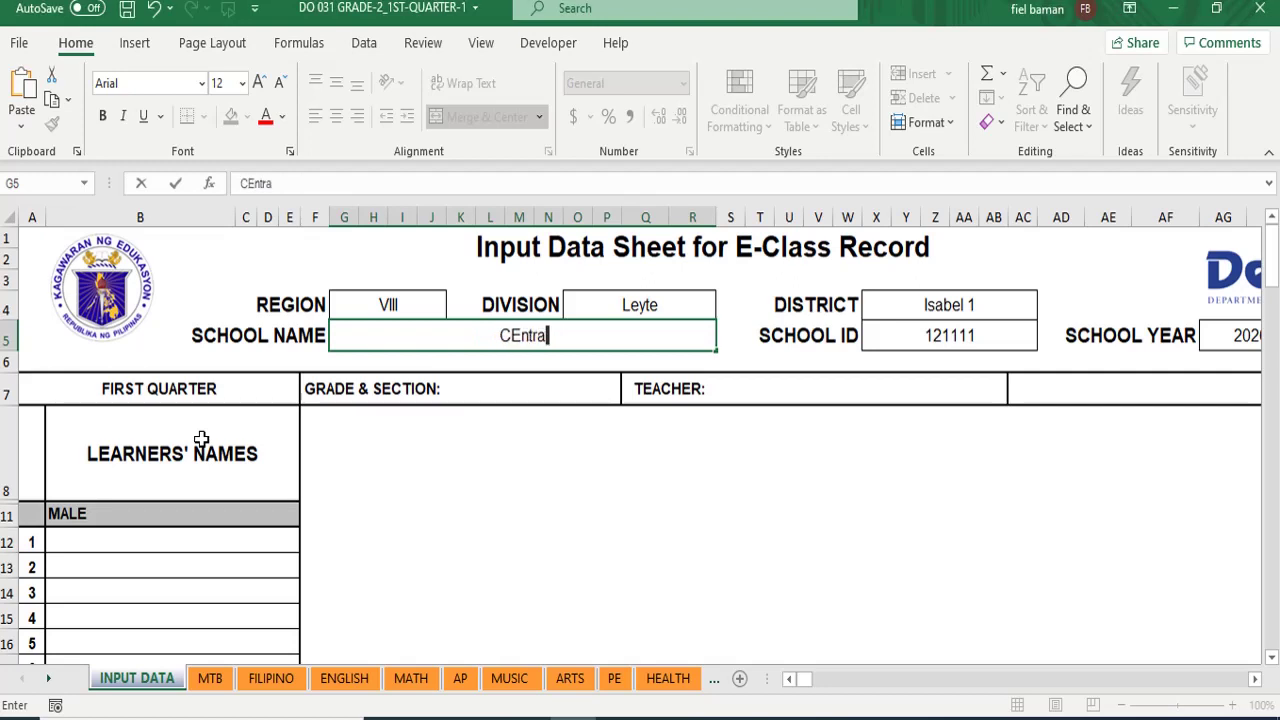
text( School)
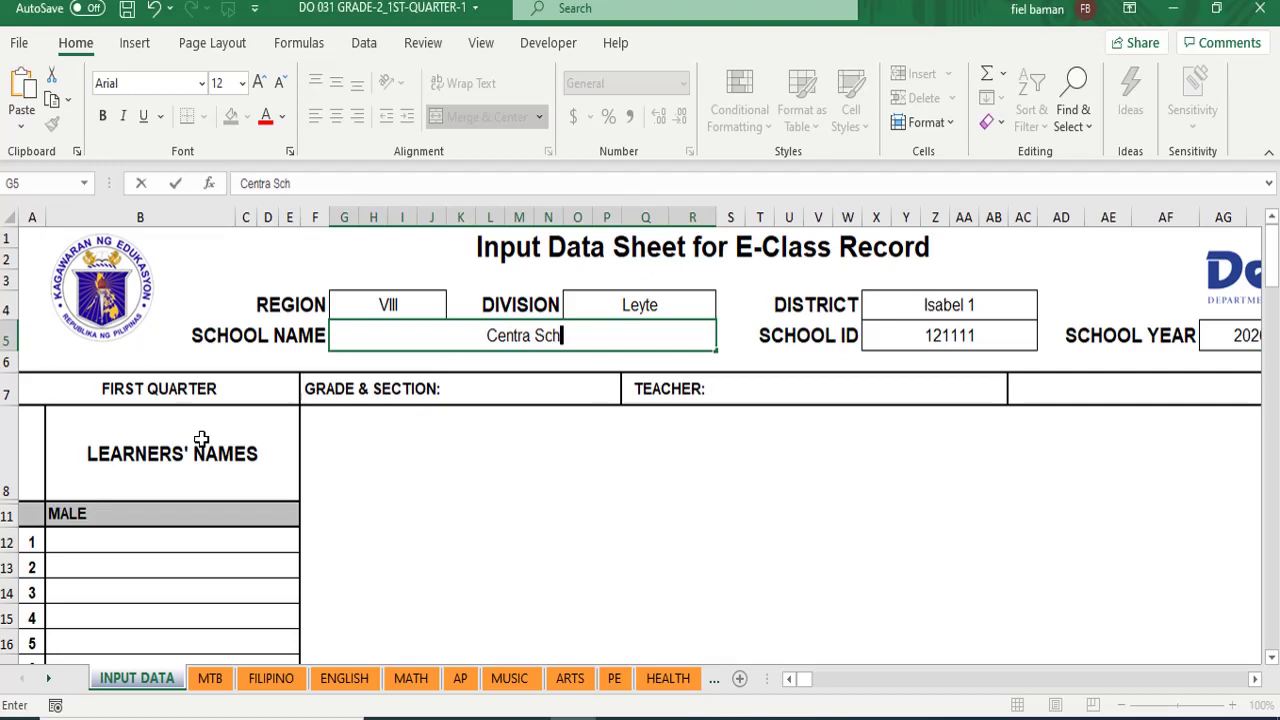
click(118, 388)
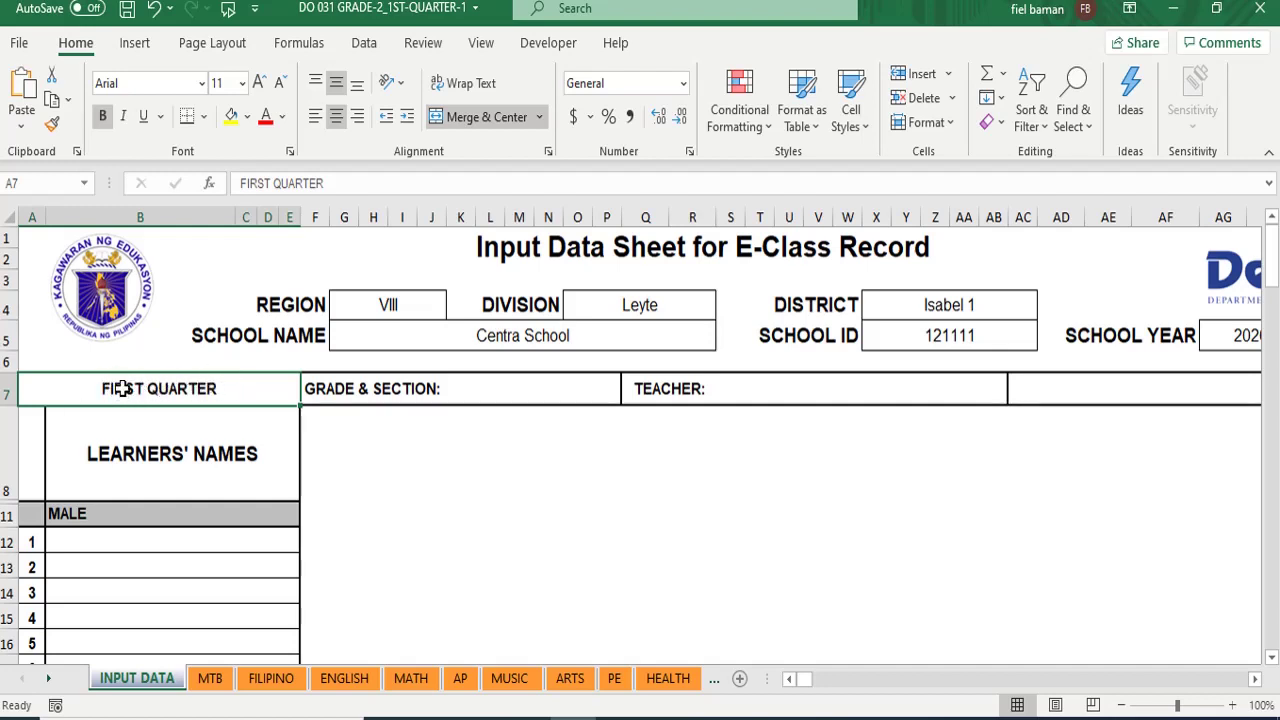
- Enter 'Grade 2' as the grade and section and fill in the teacher's name
click(510, 391)
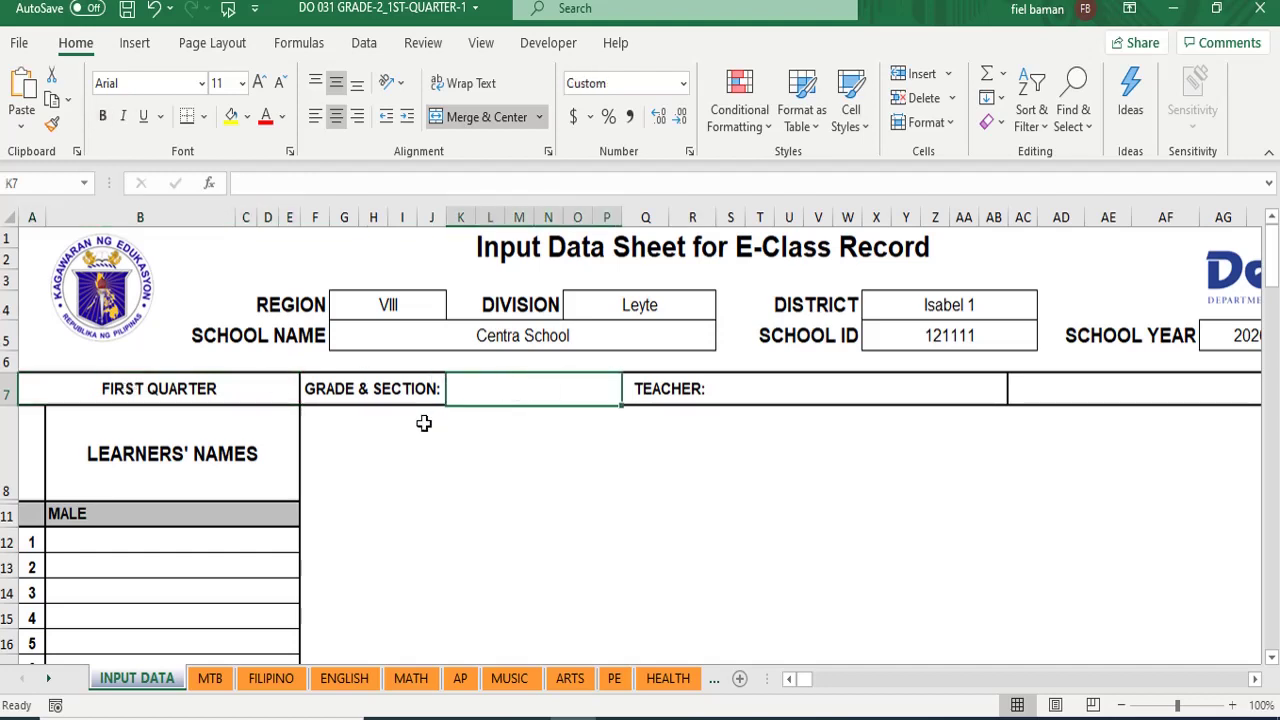
text(Grade)
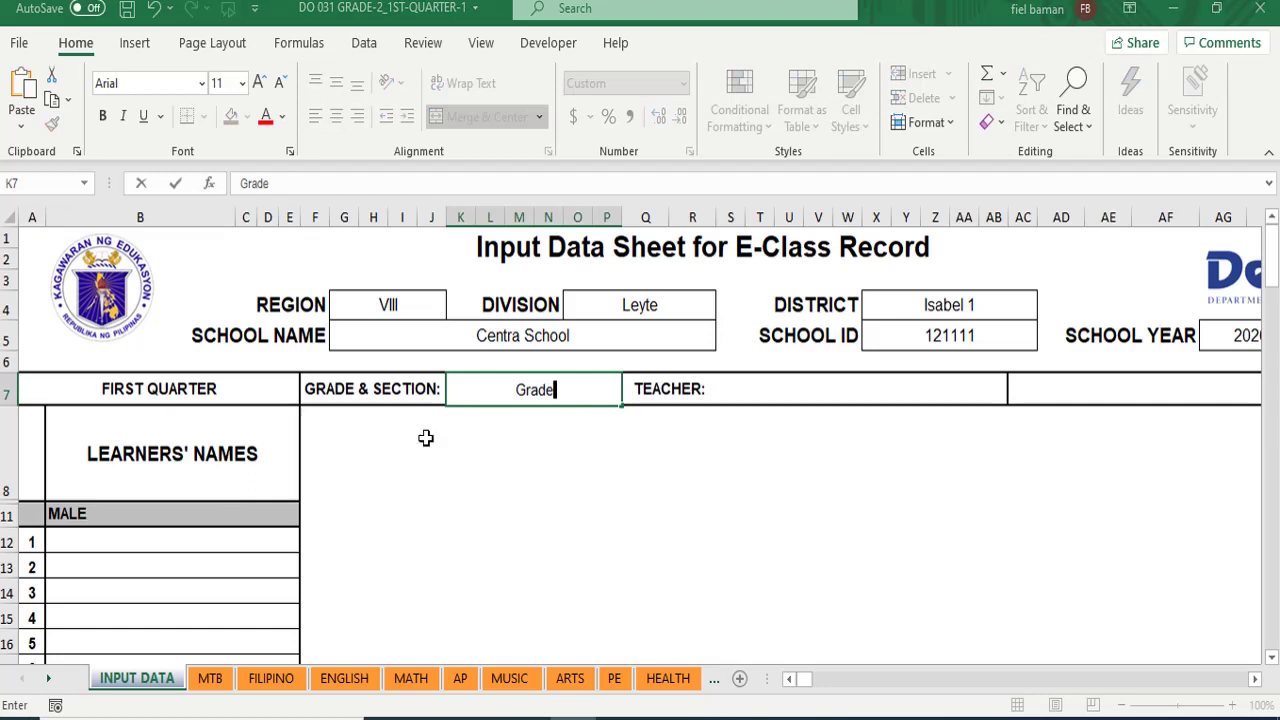
text( 2)
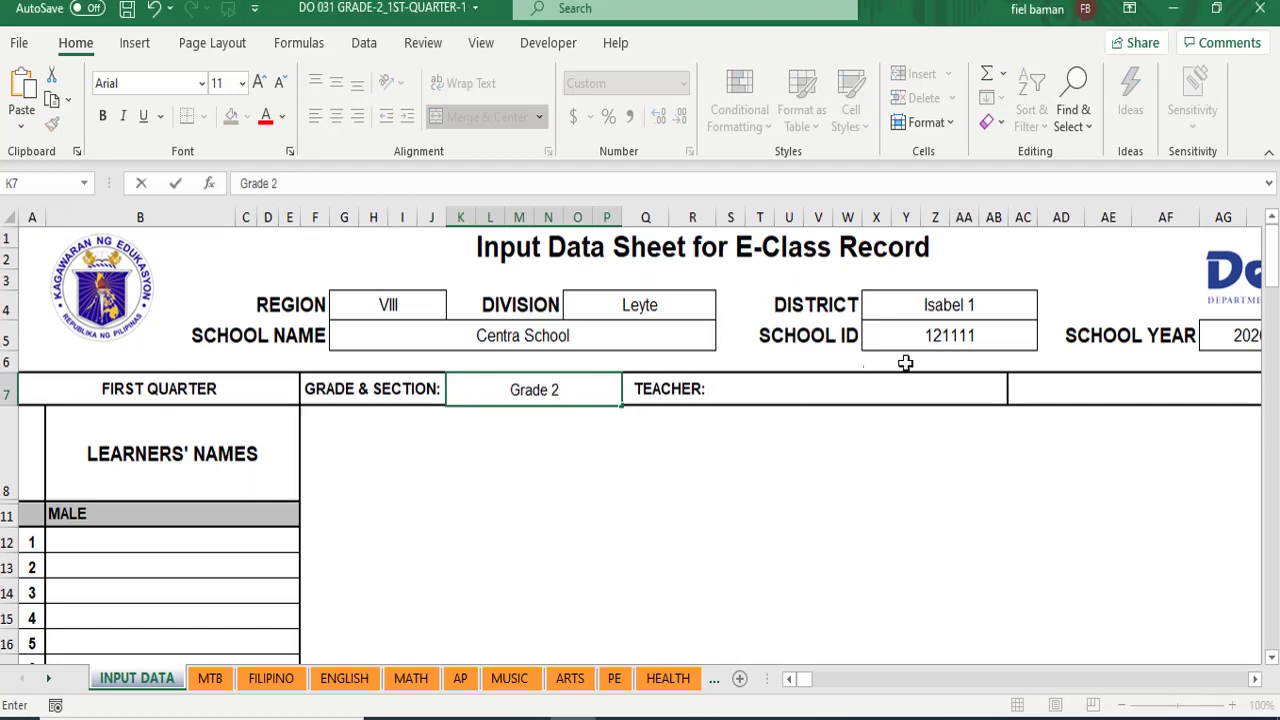
click(823, 390)
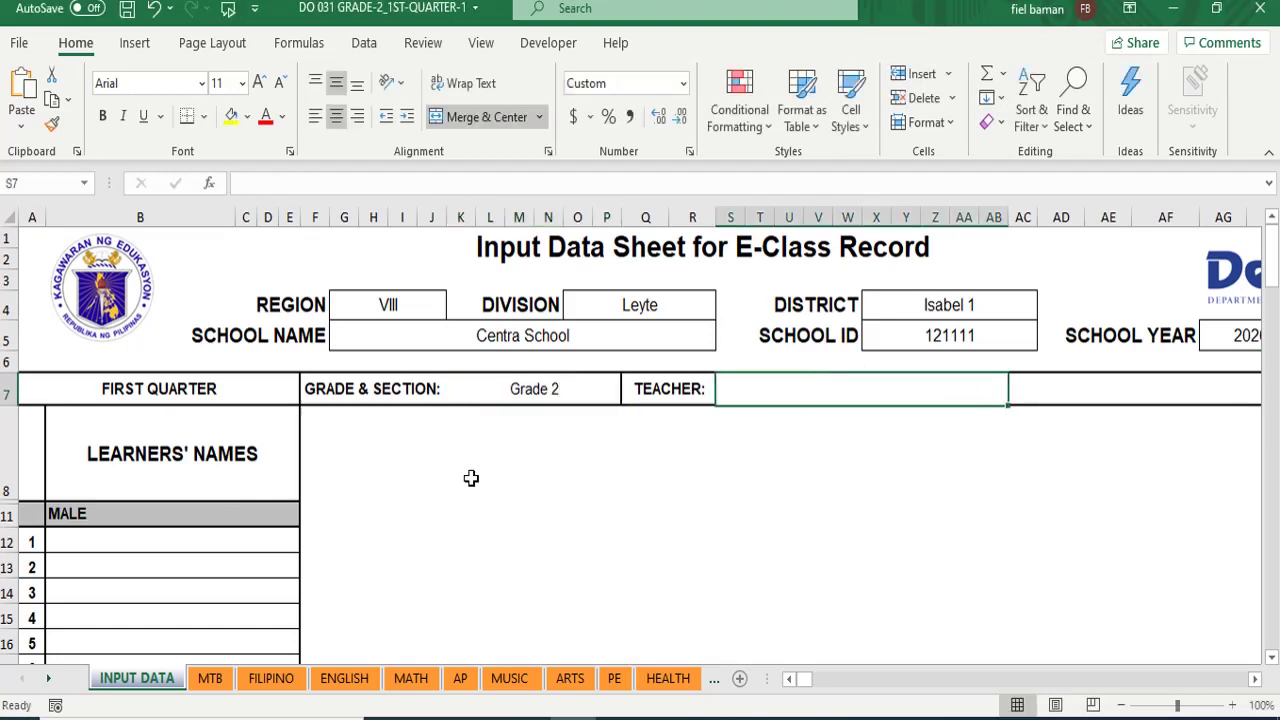
text(Fione)
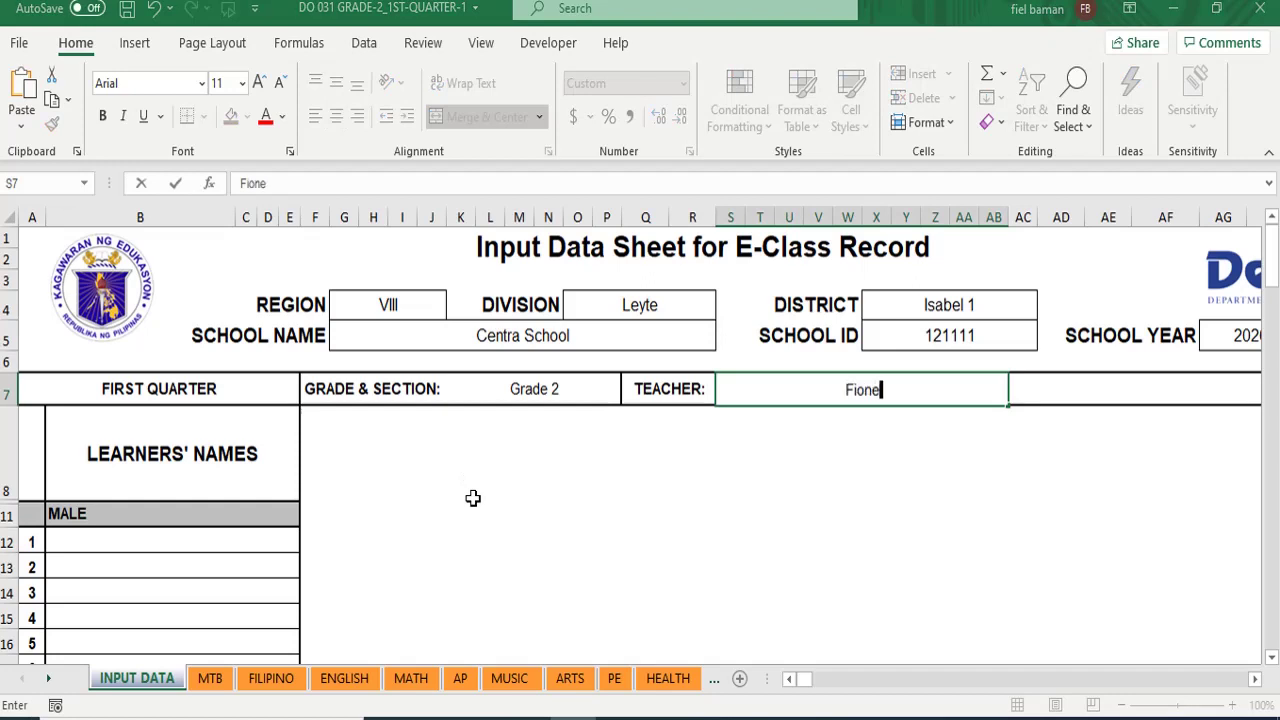
key(BackSpace)
text(a Ogre)
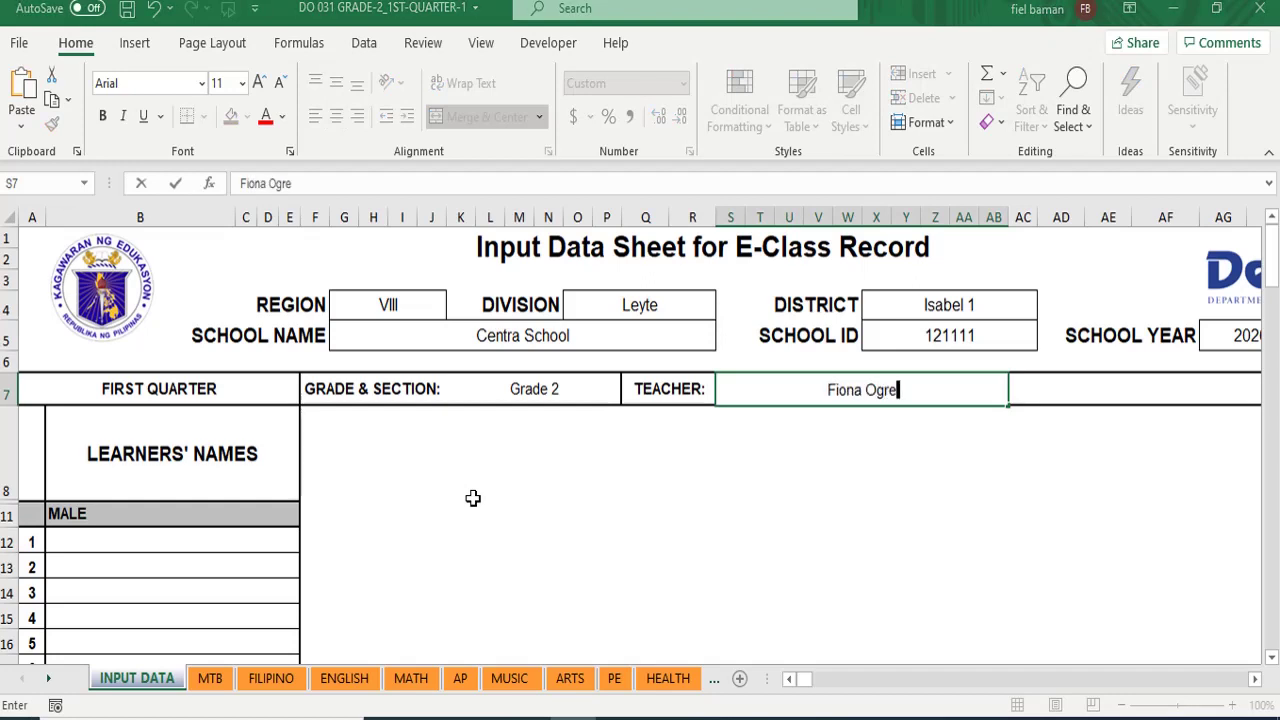
click(1077, 390)
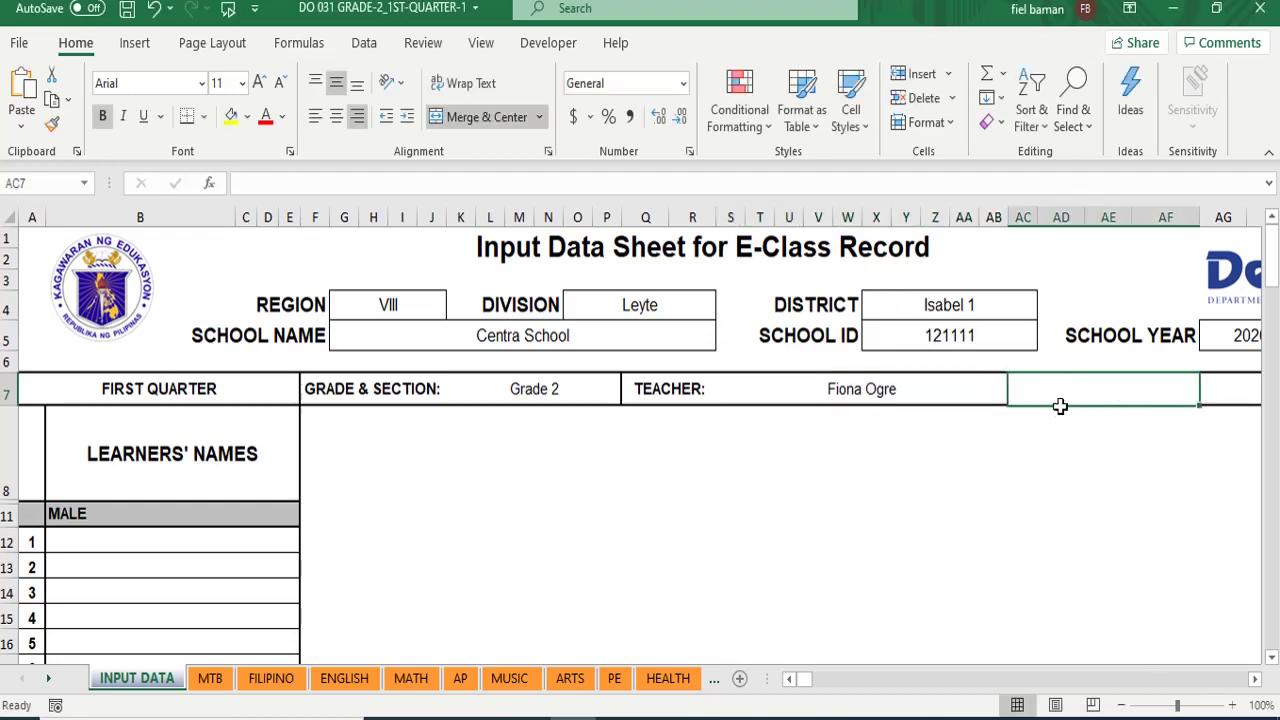
click(110, 538)
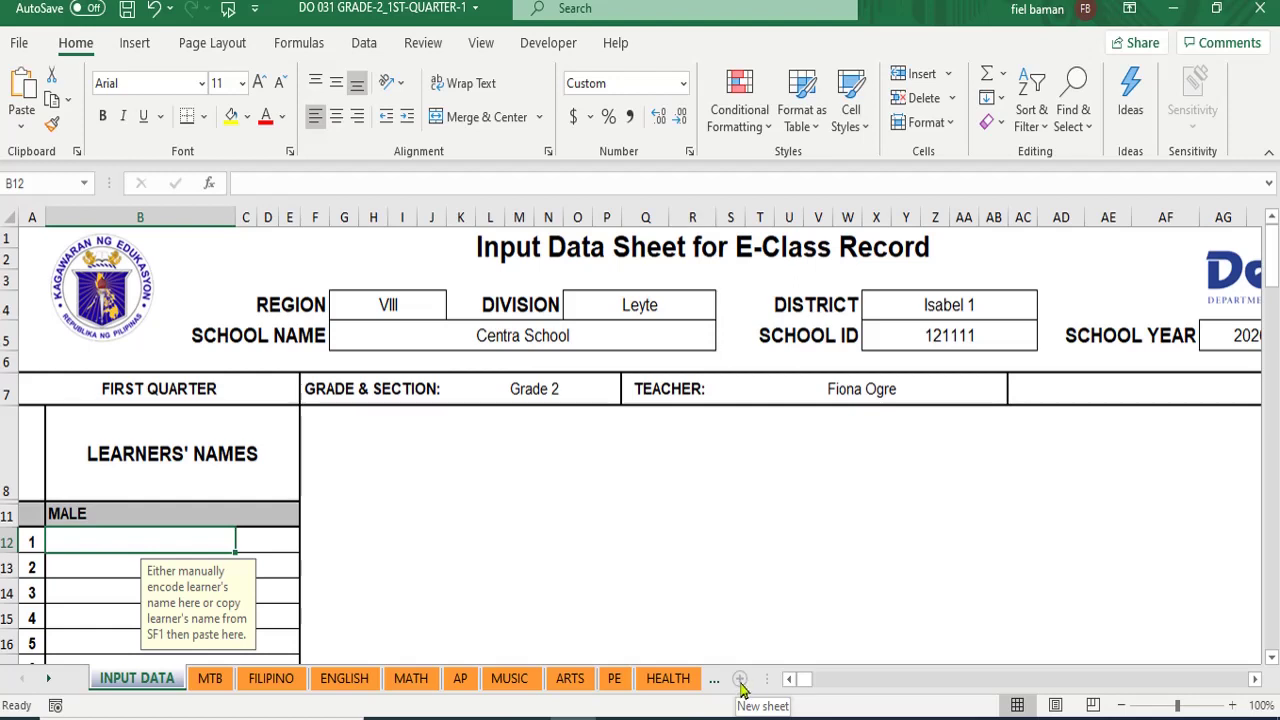
- Add a blank sheet, switch it to Normal view, and move it ahead of INPUT DATA
click(740, 679)
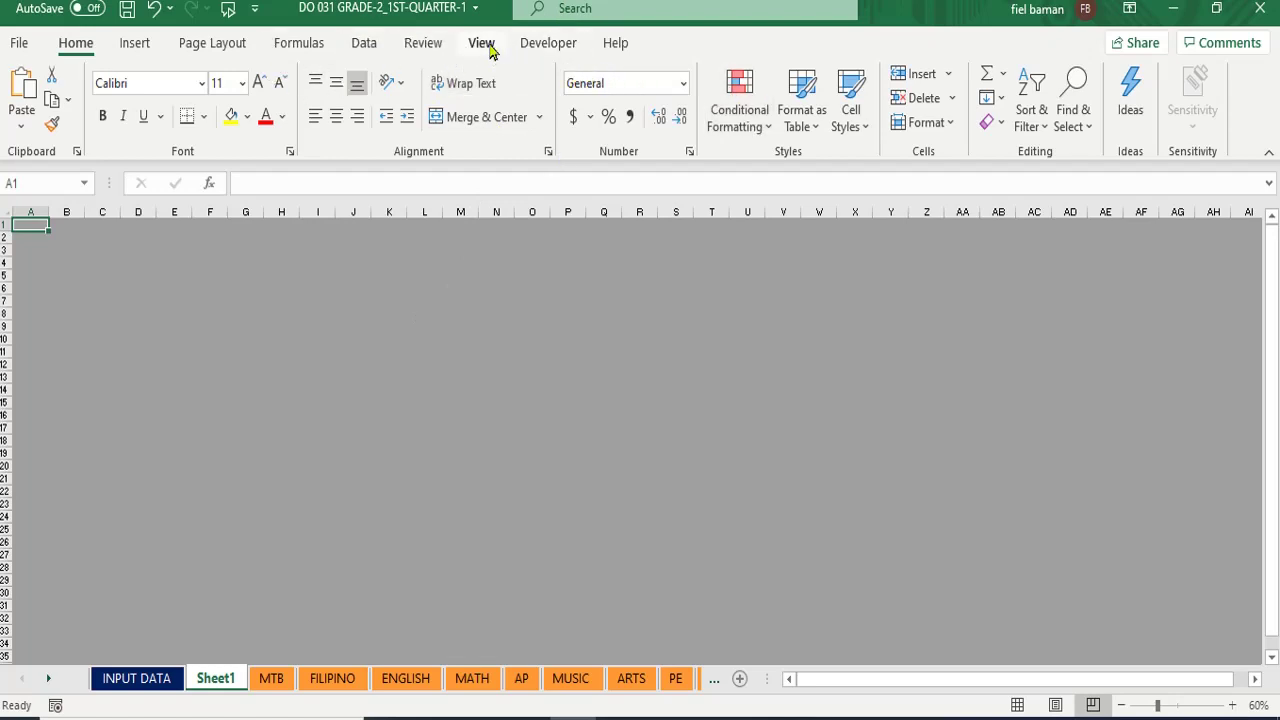
click(484, 45)
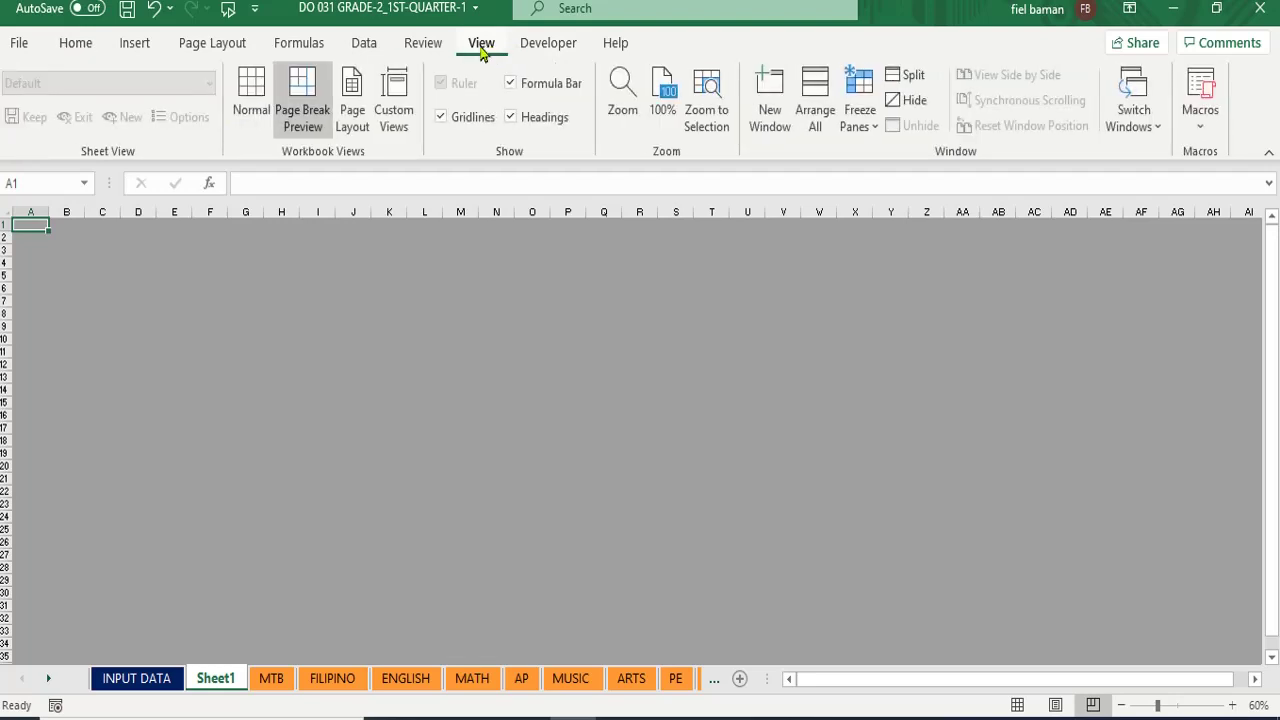
click(252, 97)
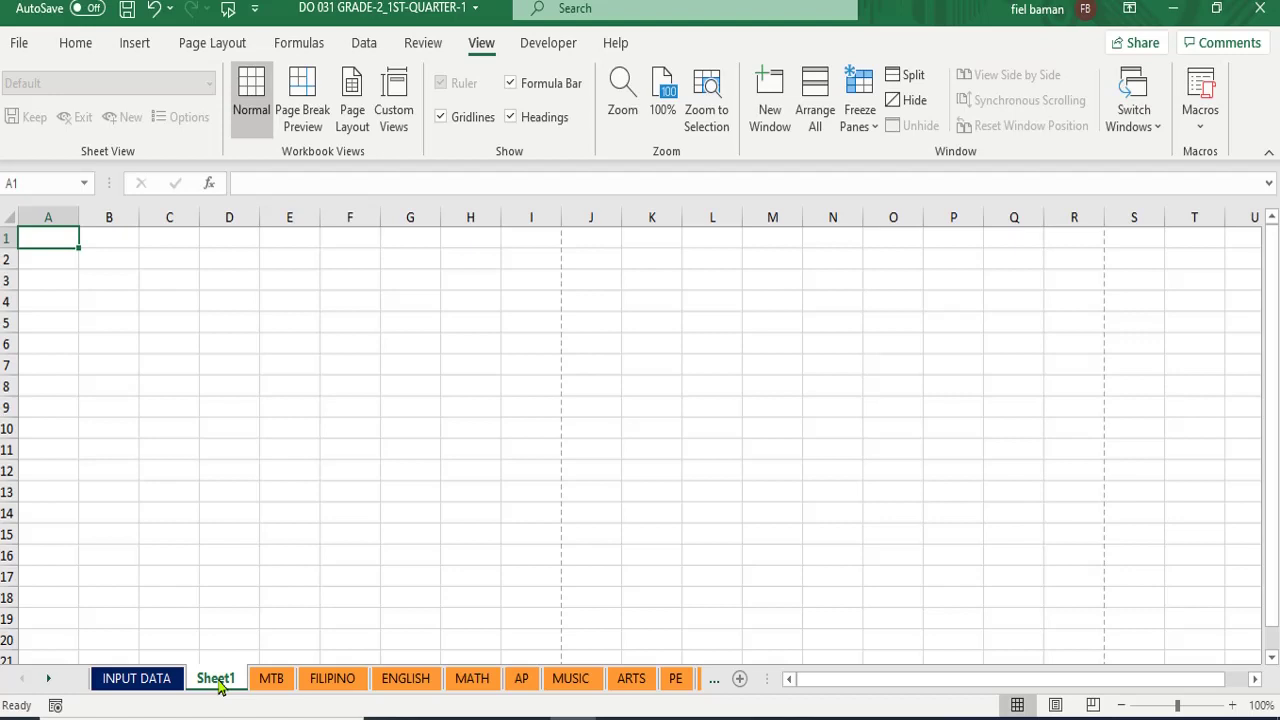
drag(218, 681, 87, 680)
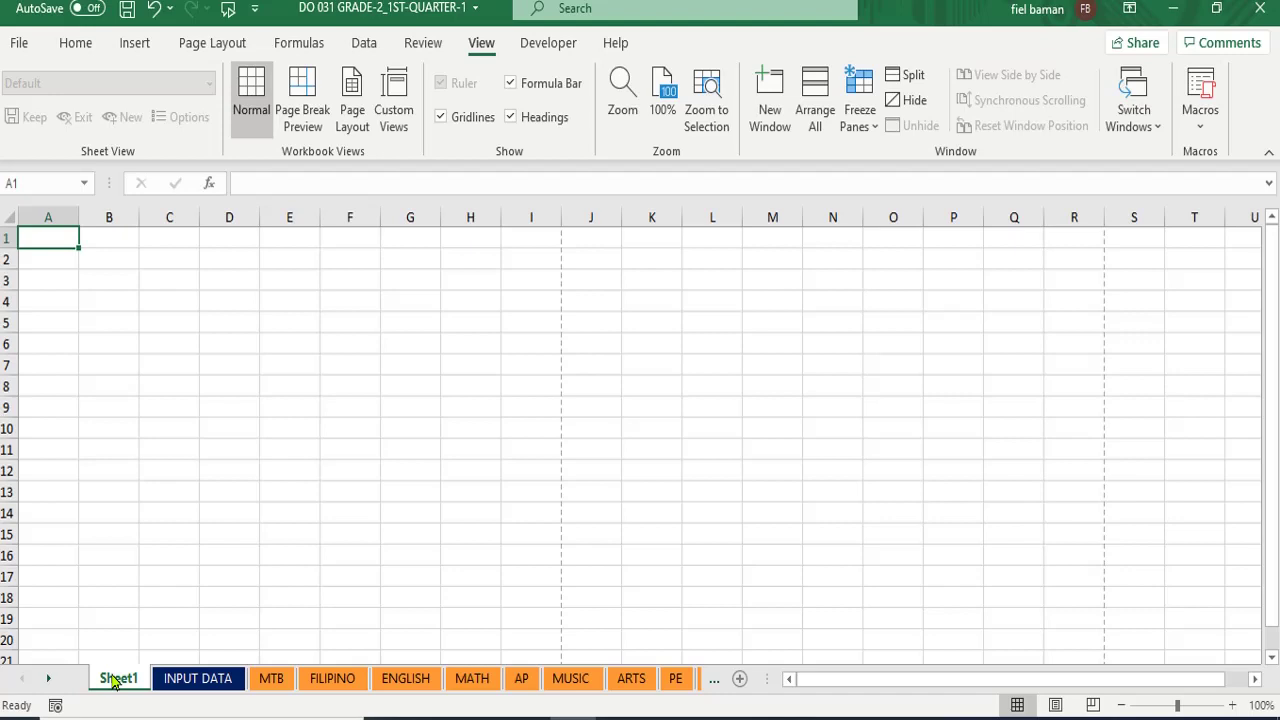
- Begin renaming the new Sheet1 tab and clear its existing name
right_click(115, 680)
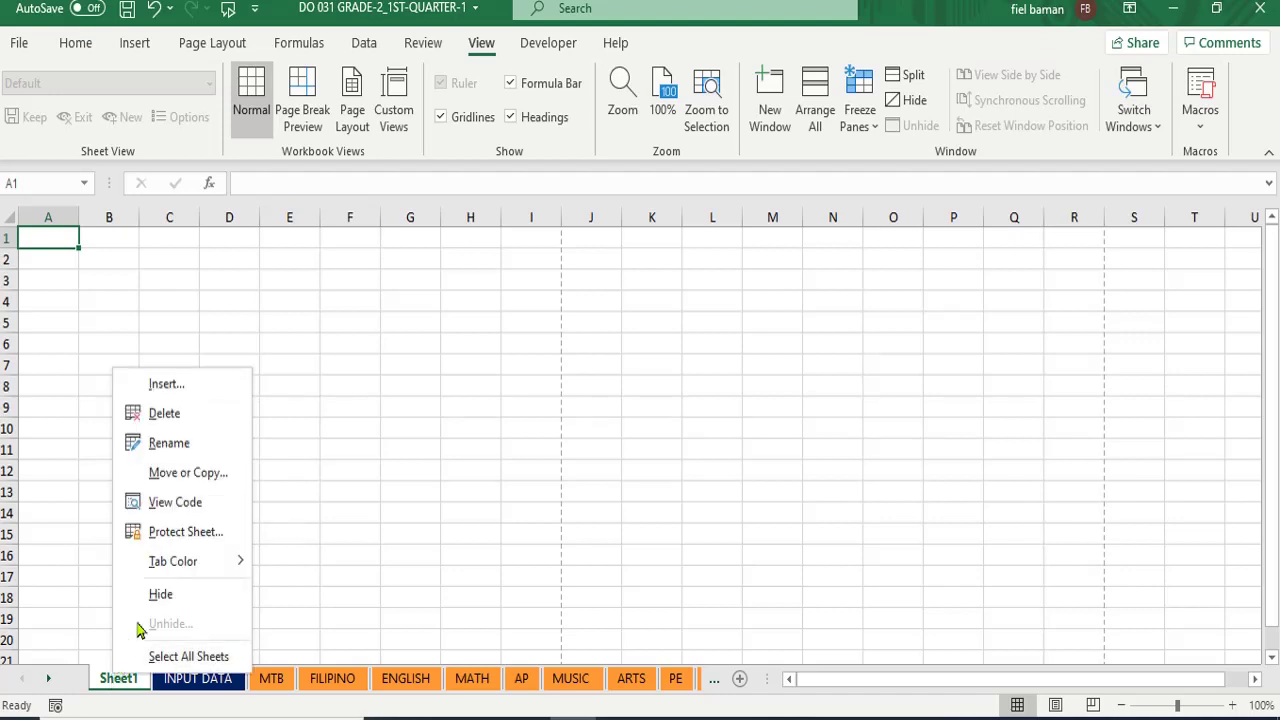
click(169, 443)
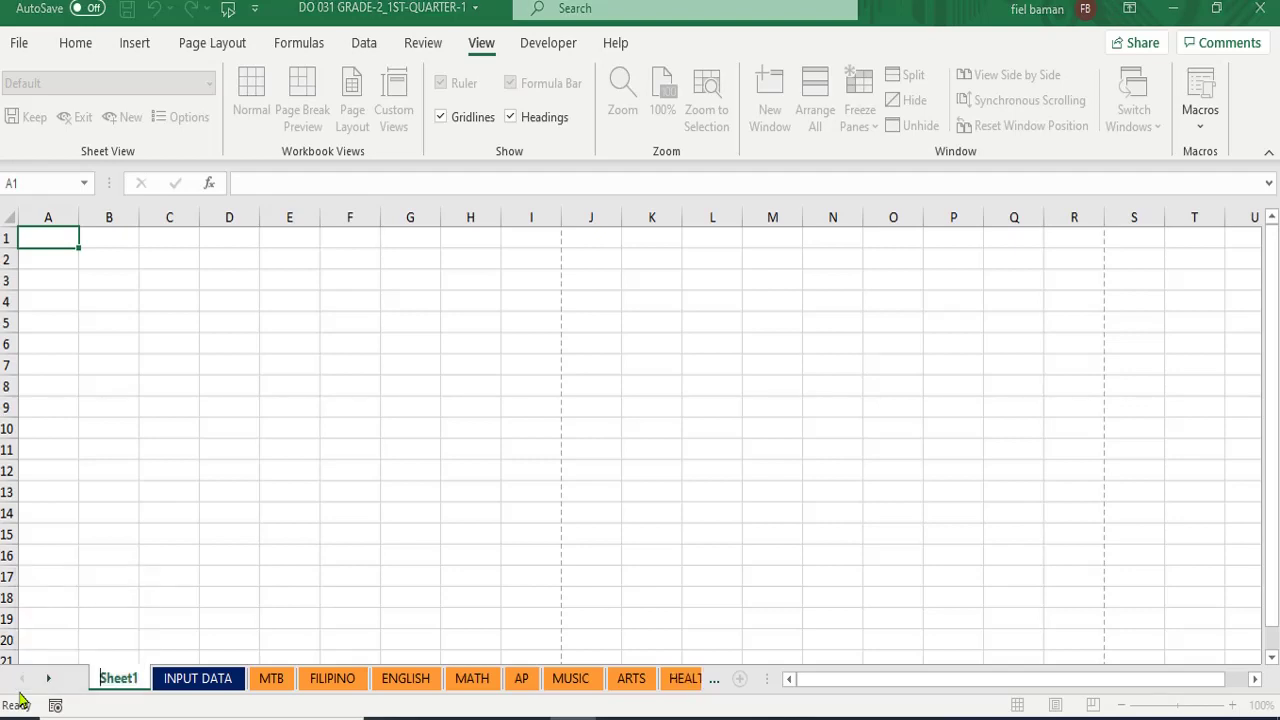
click(19, 698)
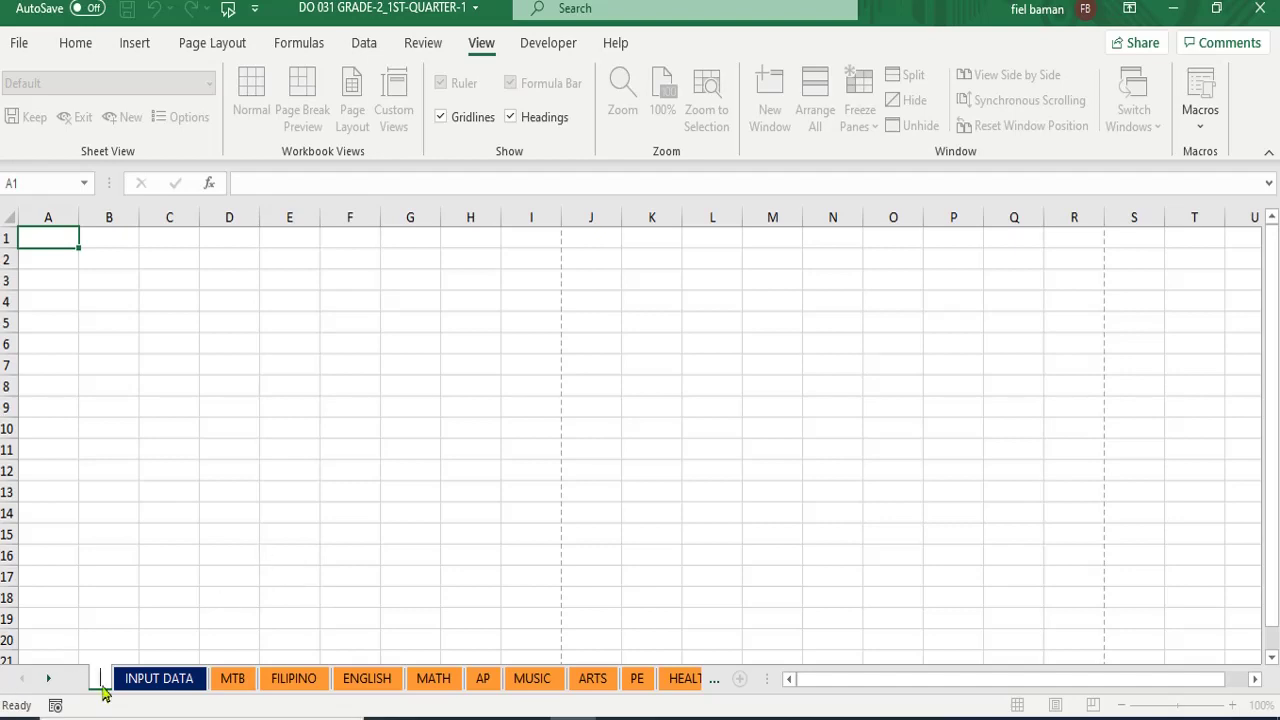
- Dismiss the invalid-name warnings and name the new first sheet 'SF 1'
key(Return)
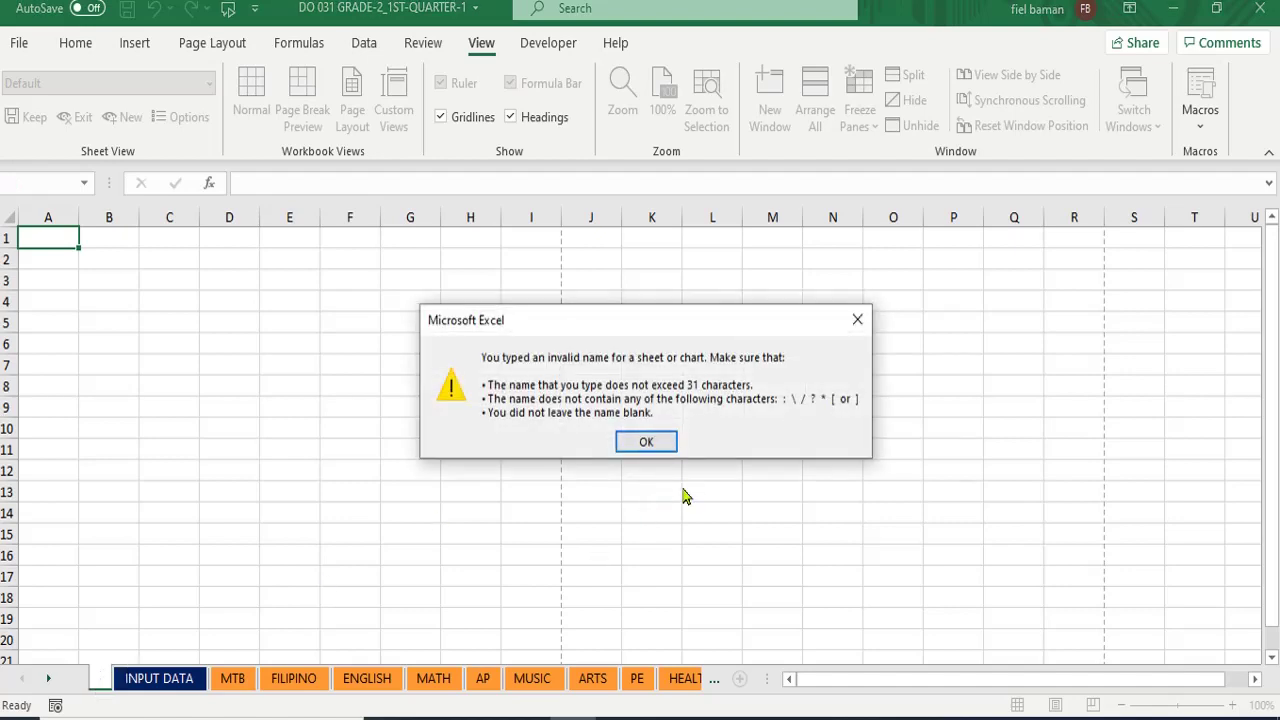
click(858, 320)
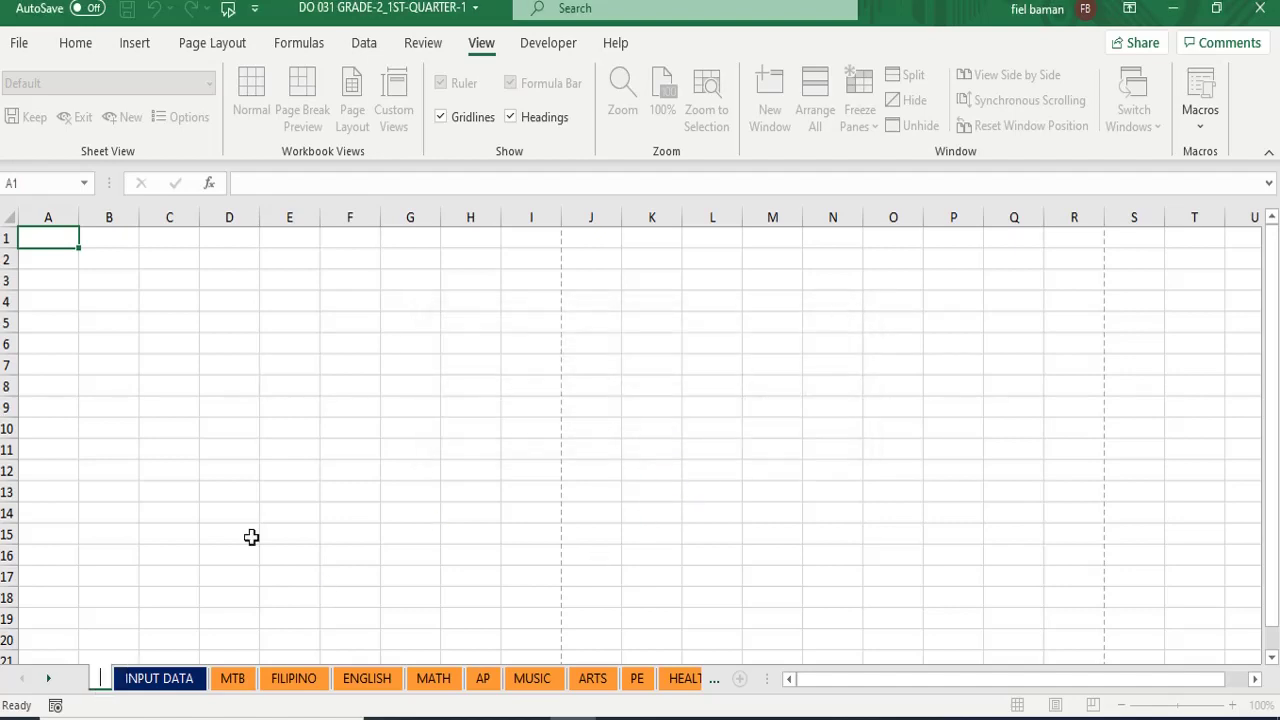
key(Return)
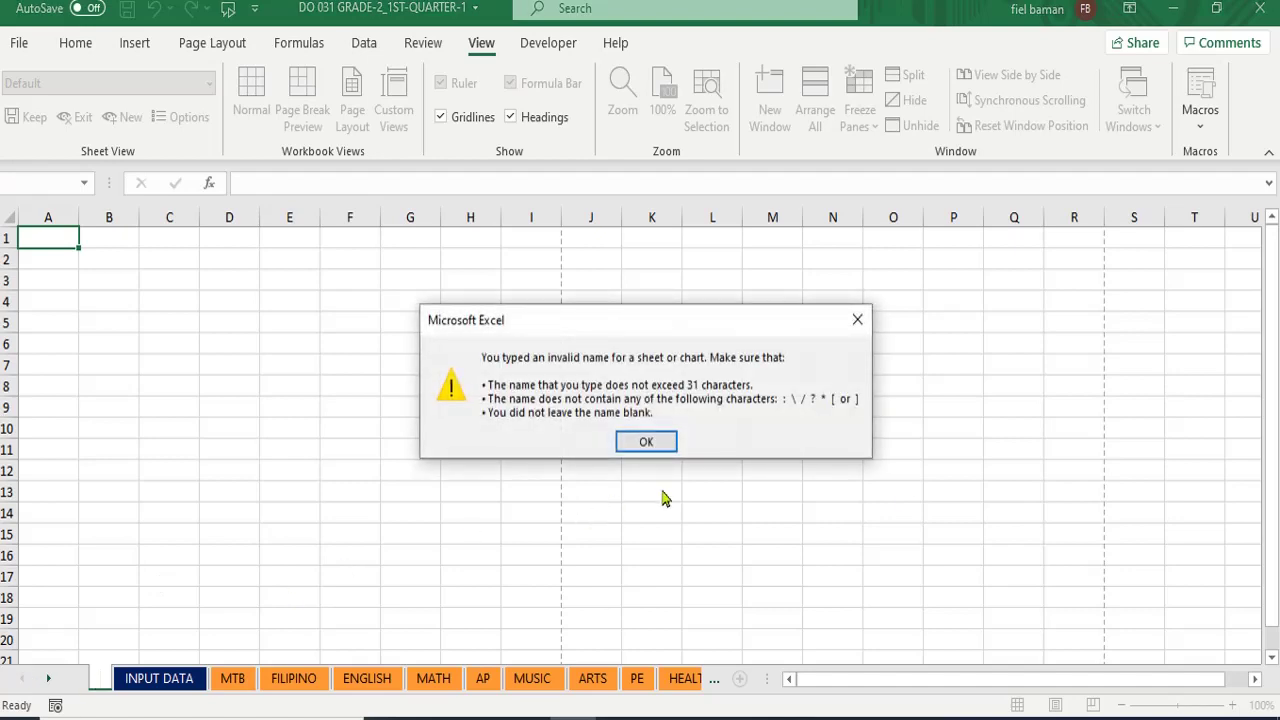
click(108, 678)
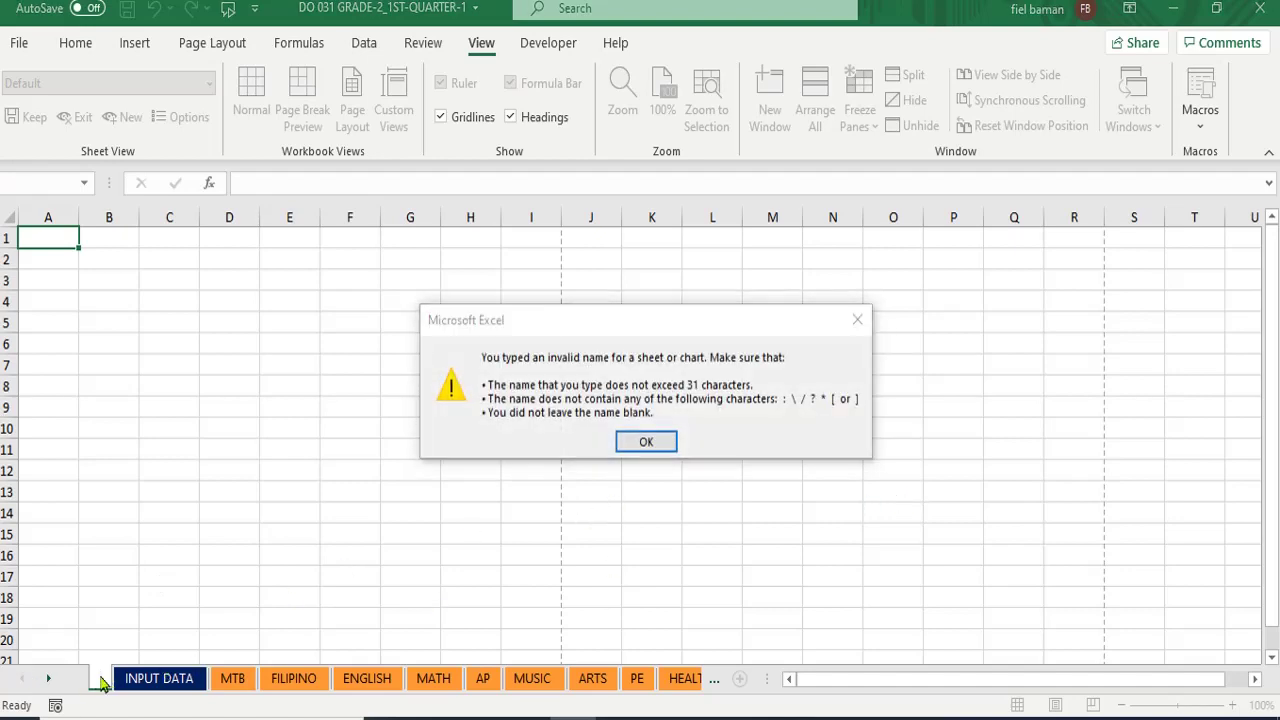
click(658, 444)
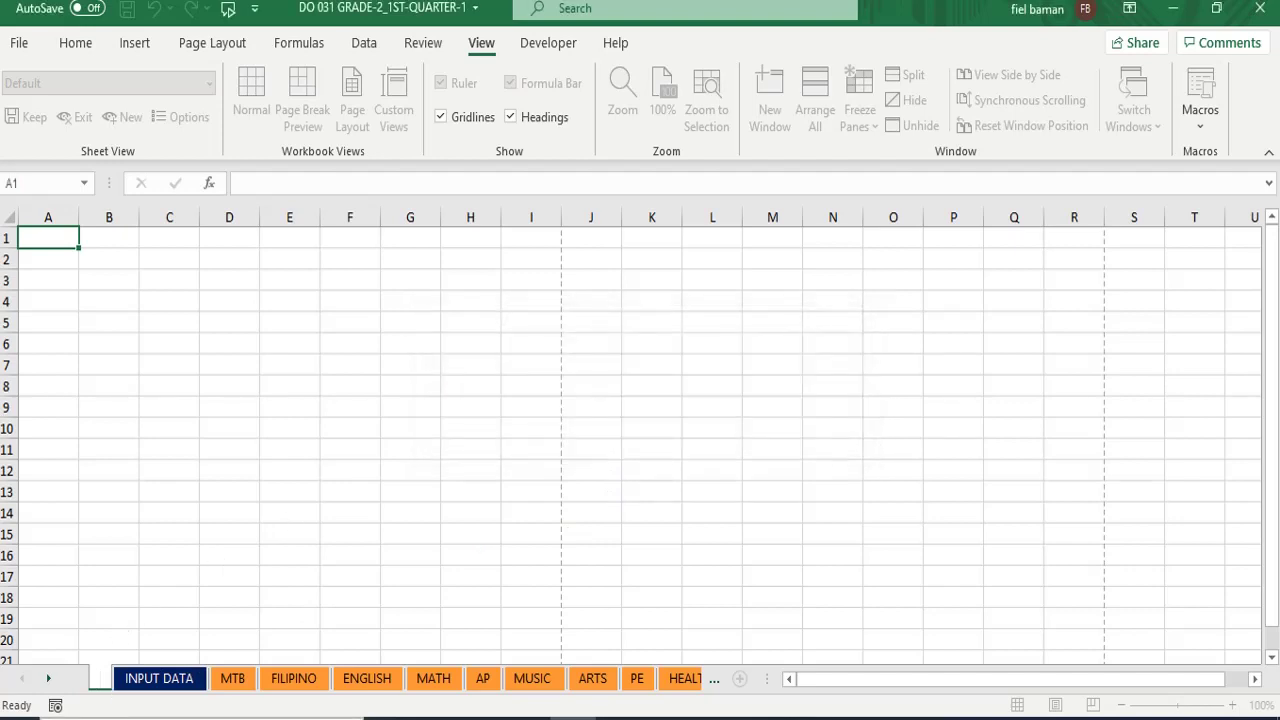
text(SF)
key(Return)
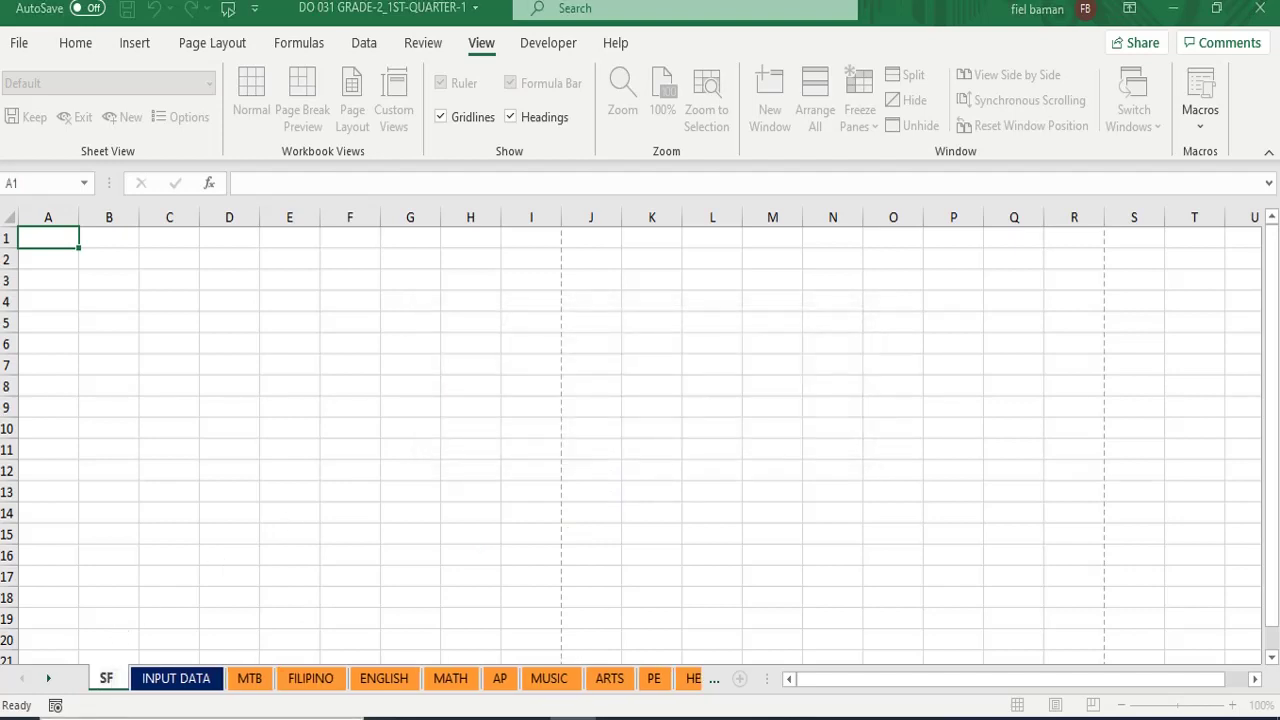
text(1)
key(Return)
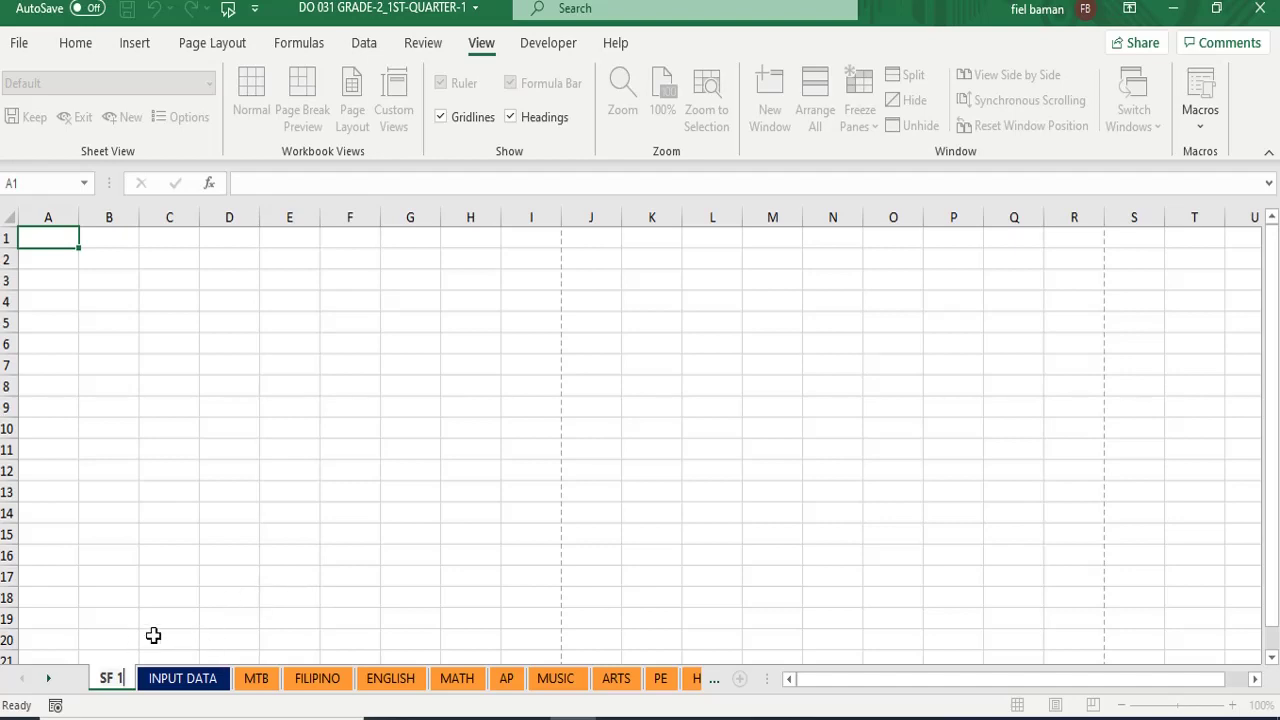
key(Return)
- Minimize the open windows and locate SF1_2020_Grade 2 - KITONG in This PC's Downloads folder
click(1175, 10)
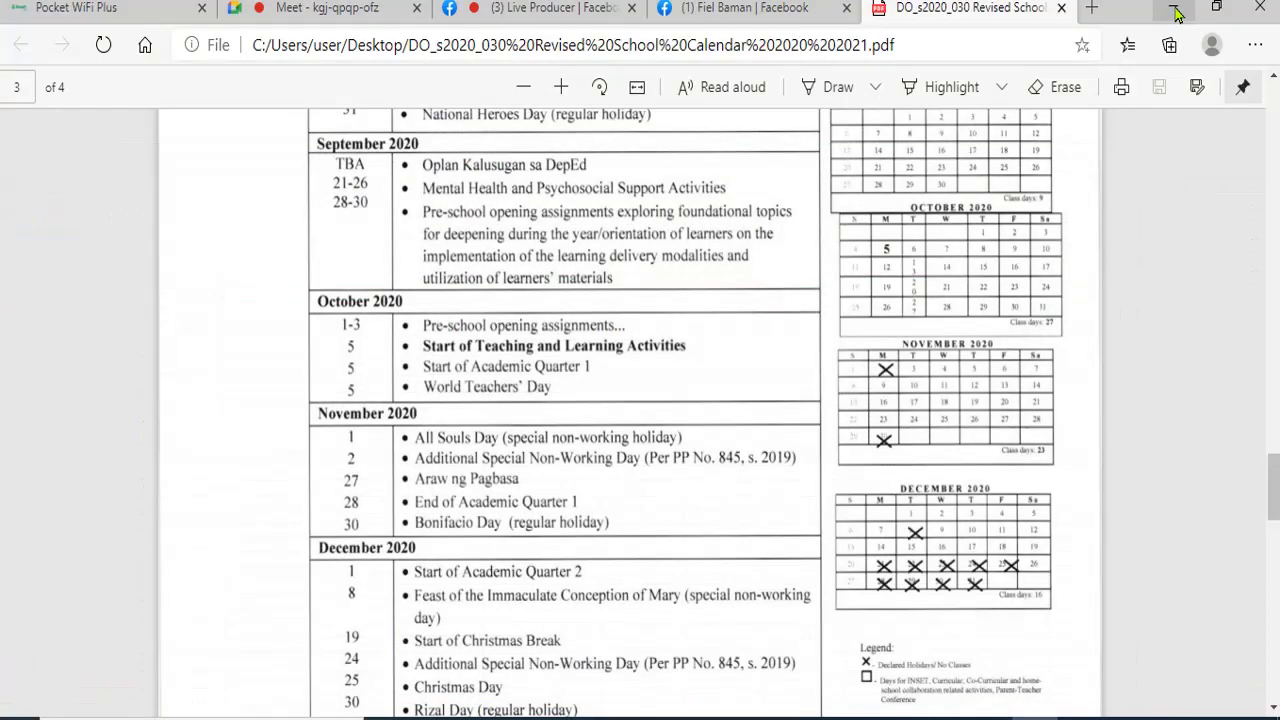
click(1175, 10)
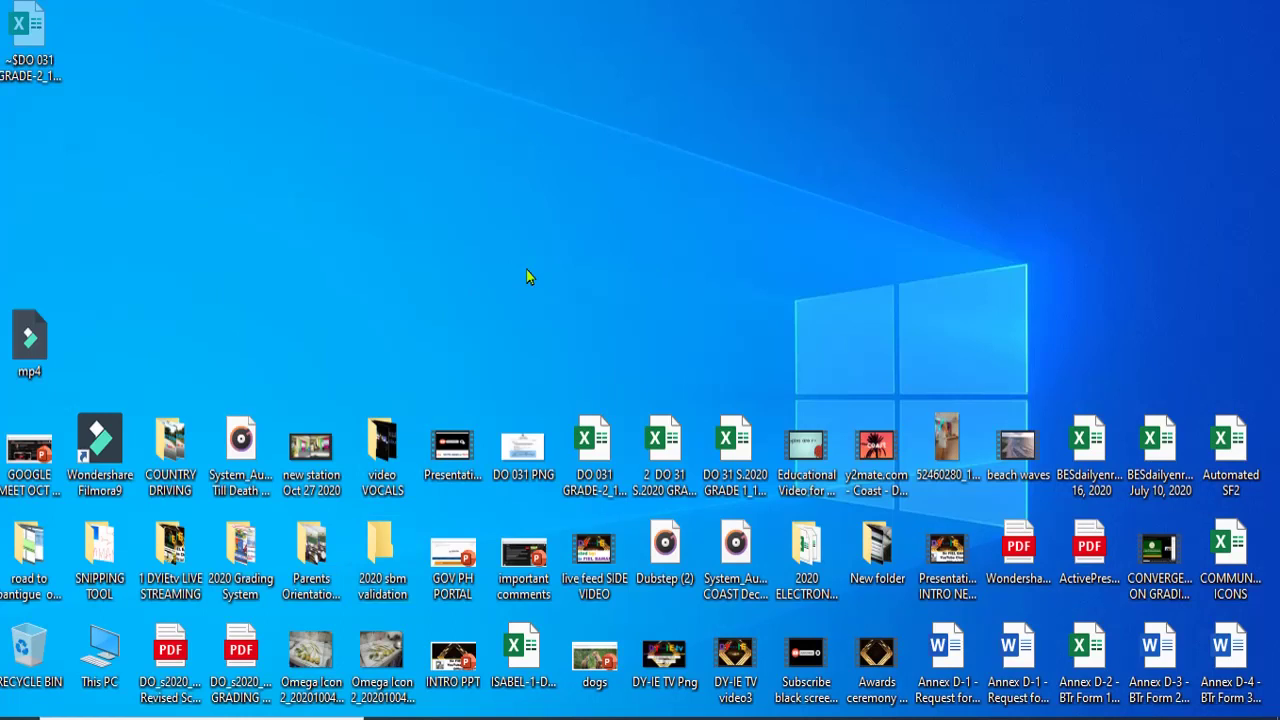
double_click(93, 666)
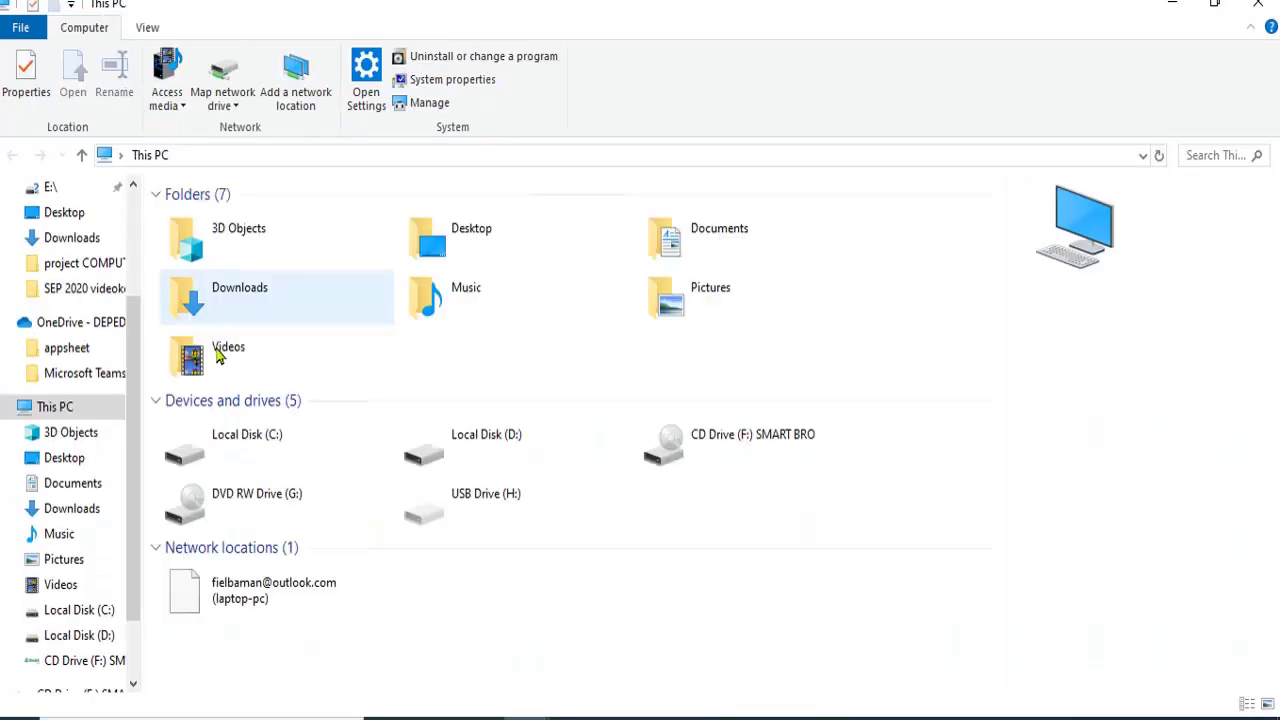
click(233, 301)
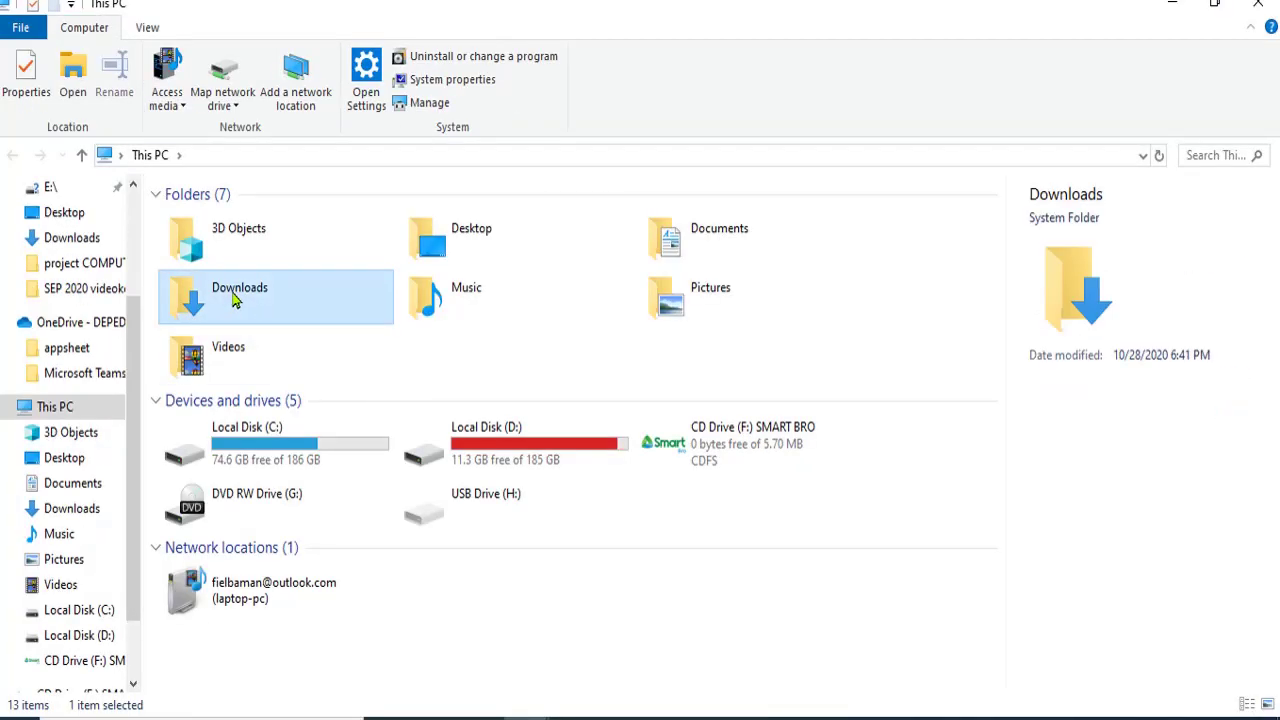
double_click(233, 301)
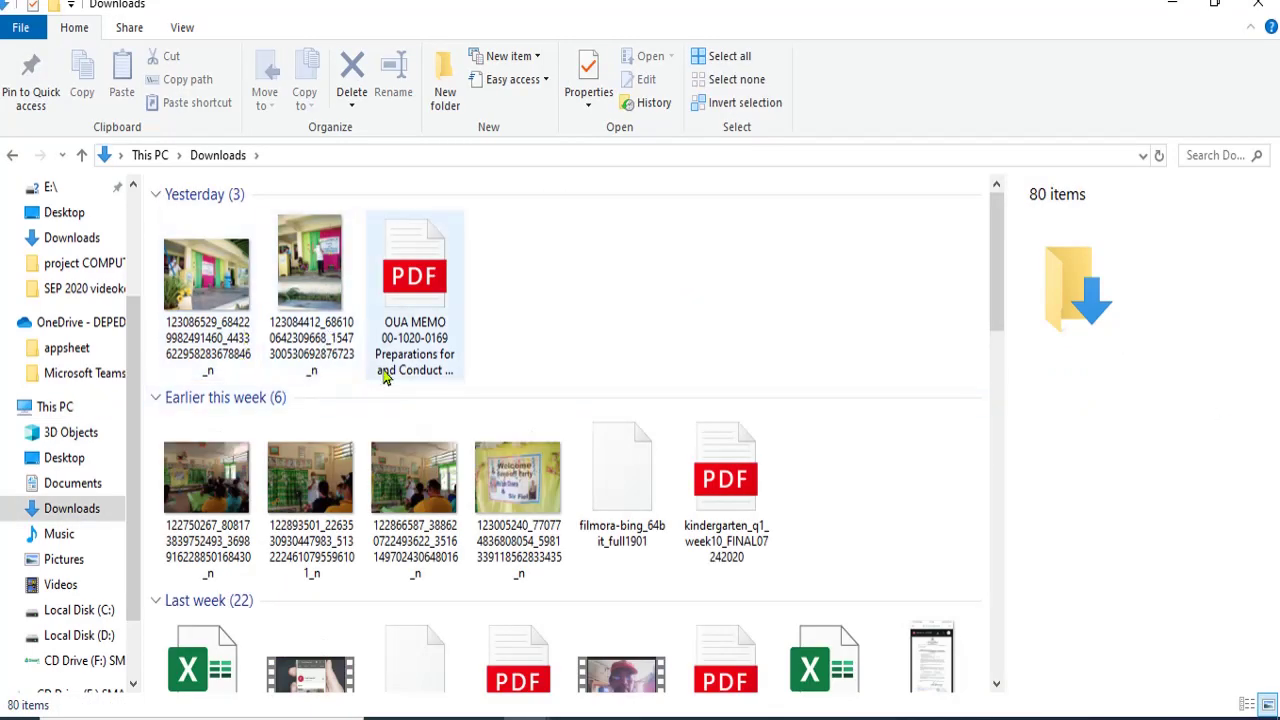
scroll(440, 380, down, 3)
scroll(464, 343, down, 2)
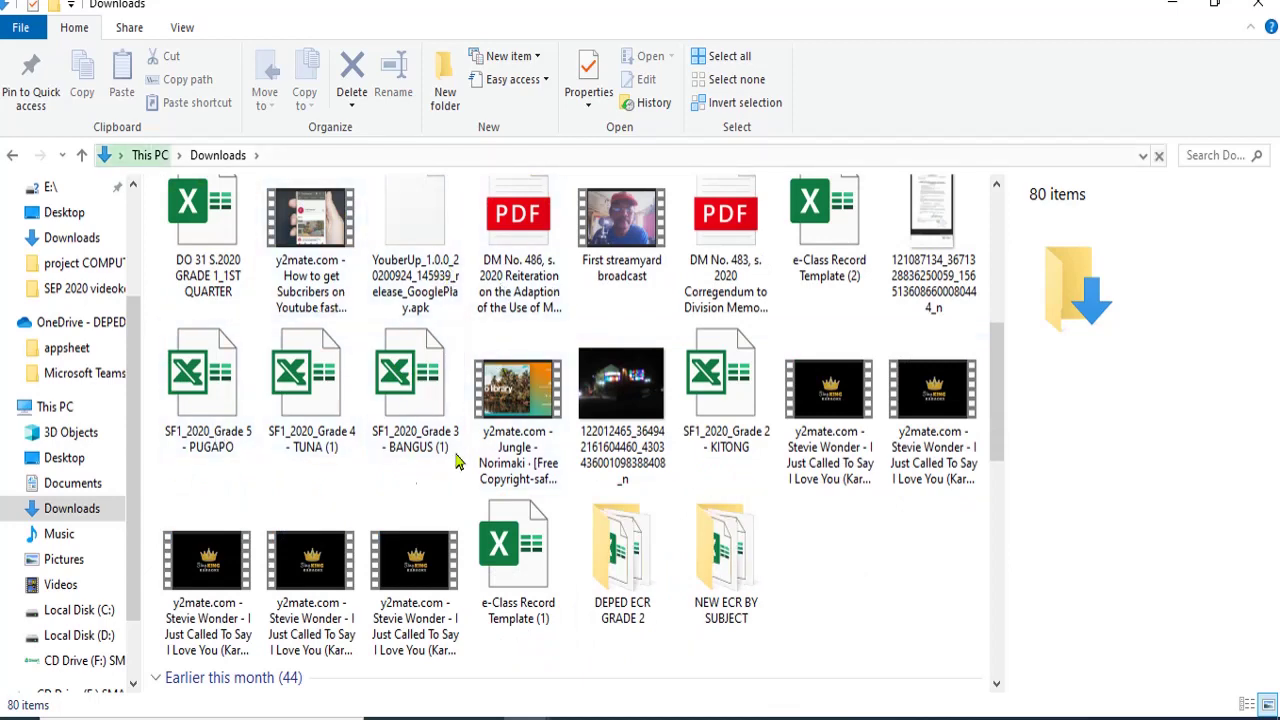
click(729, 396)
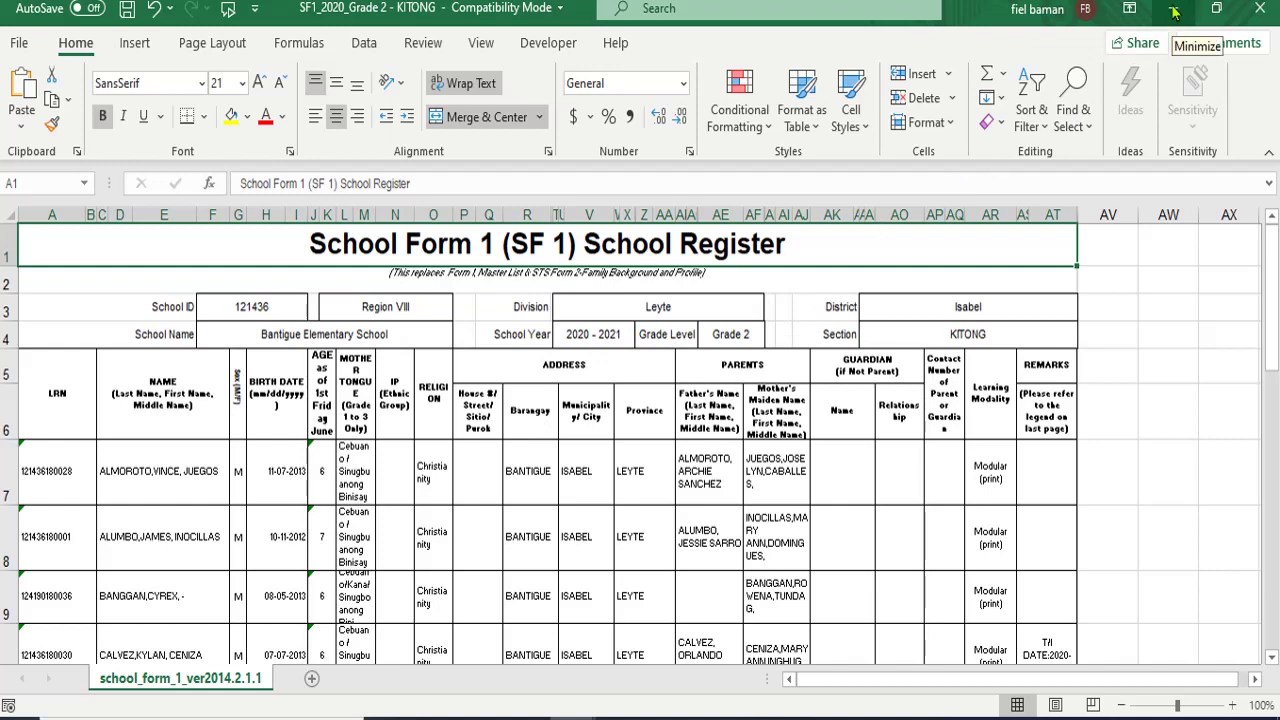
- Minimize the SF1 and DO 031 GRADE-2 workbooks and close the Downloads window
click(1175, 10)
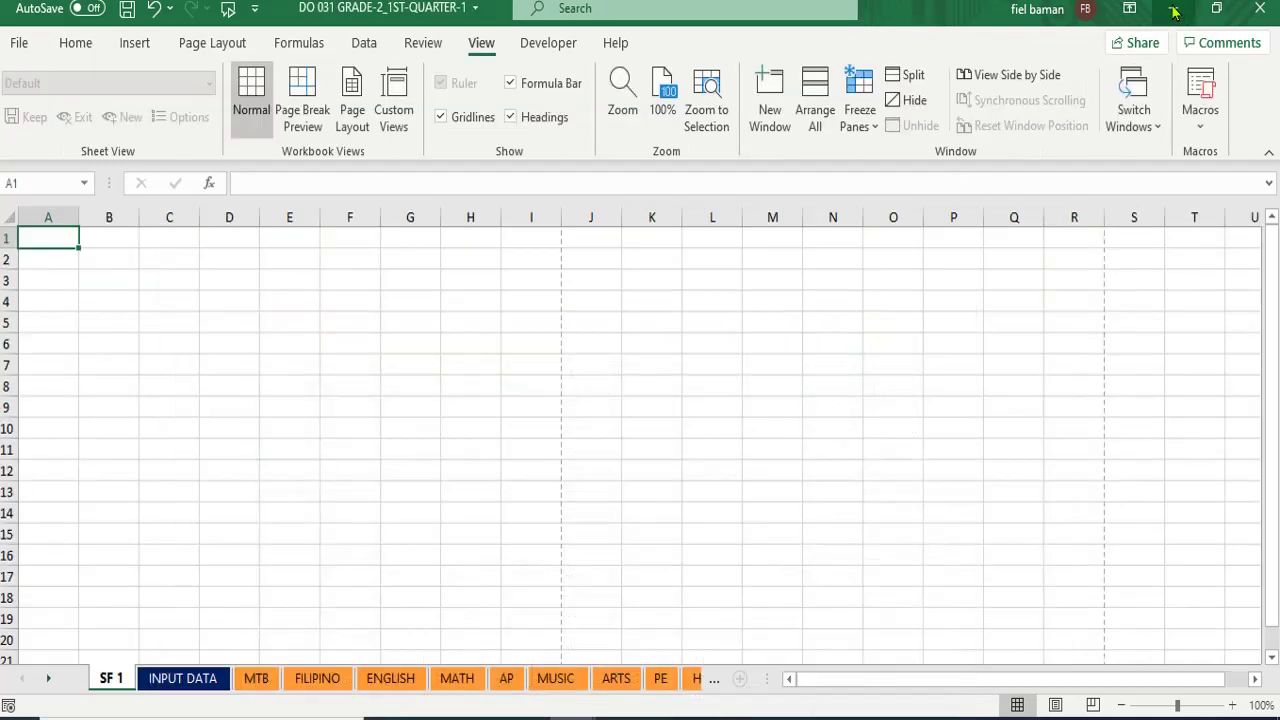
click(1175, 10)
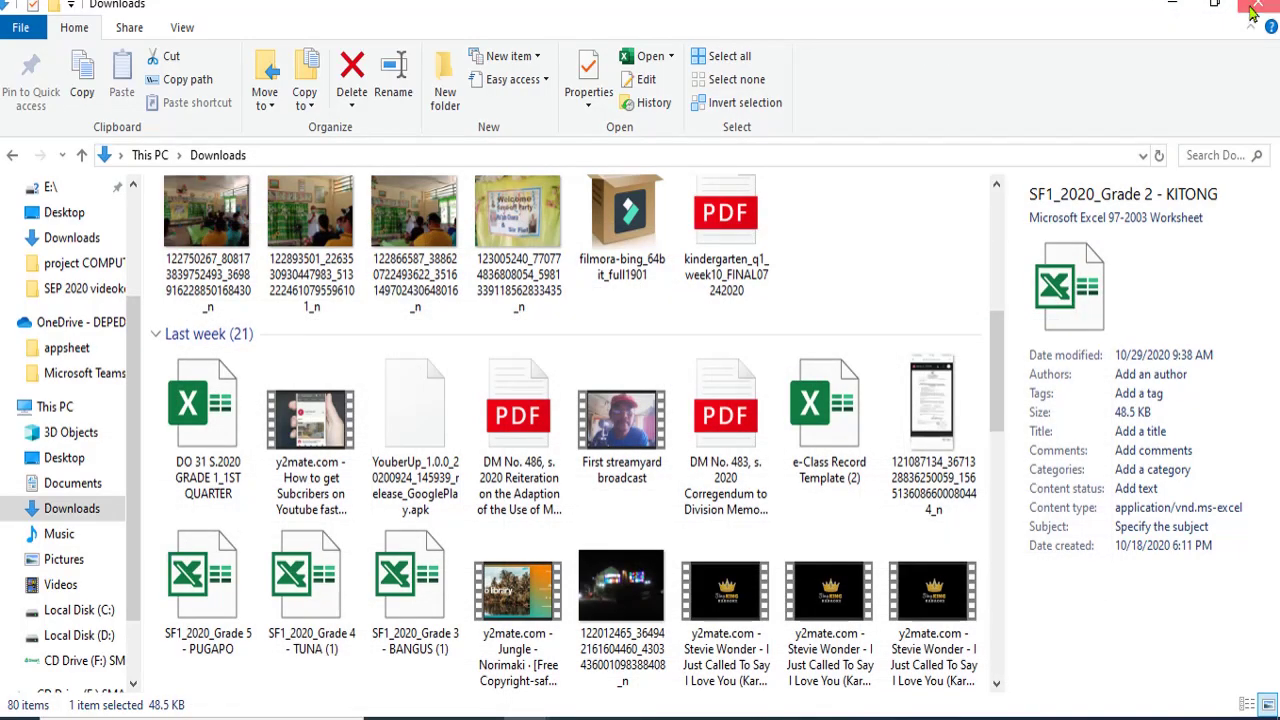
click(1254, 8)
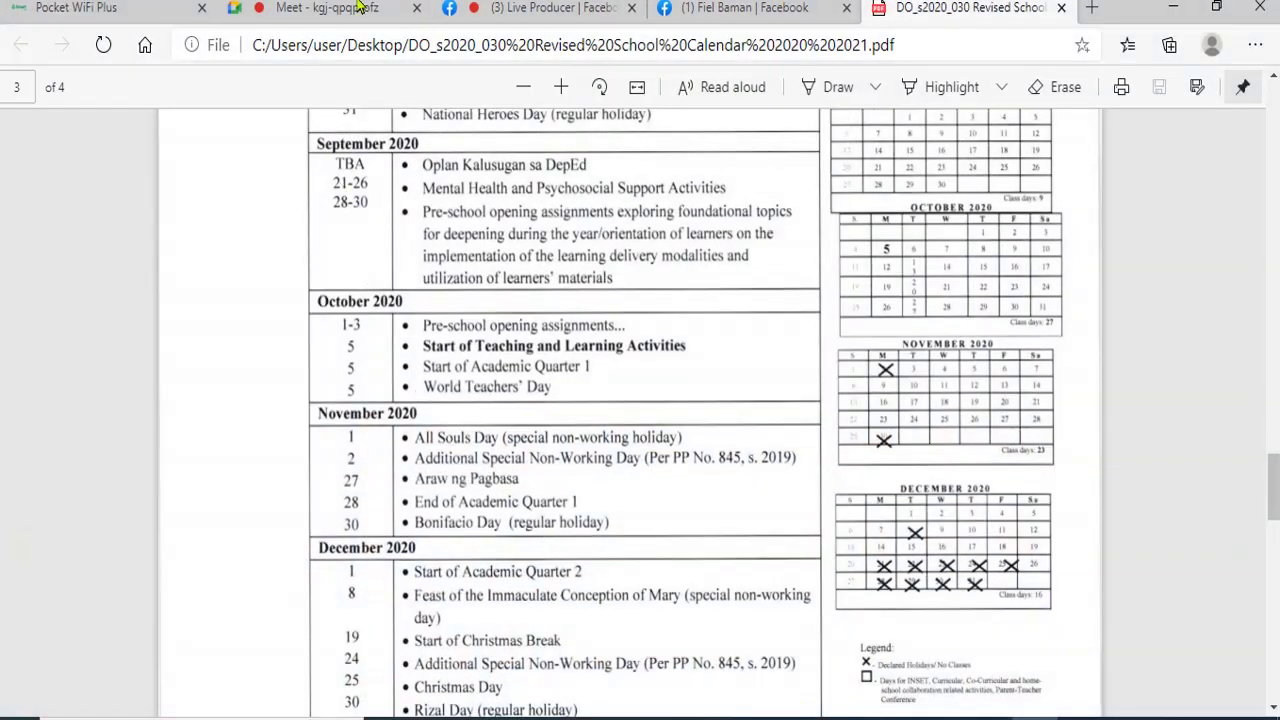
- Present your entire screen to the Google Meet call
click(338, 9)
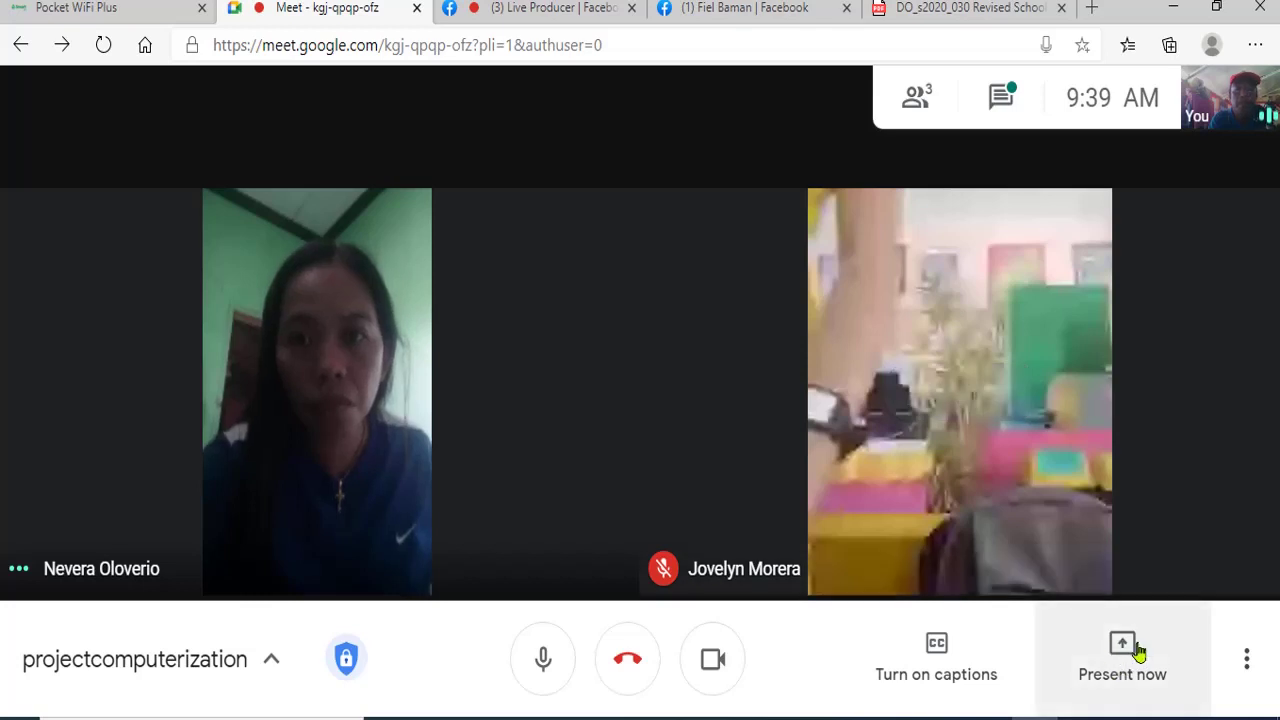
mouse_move(1007, 427)
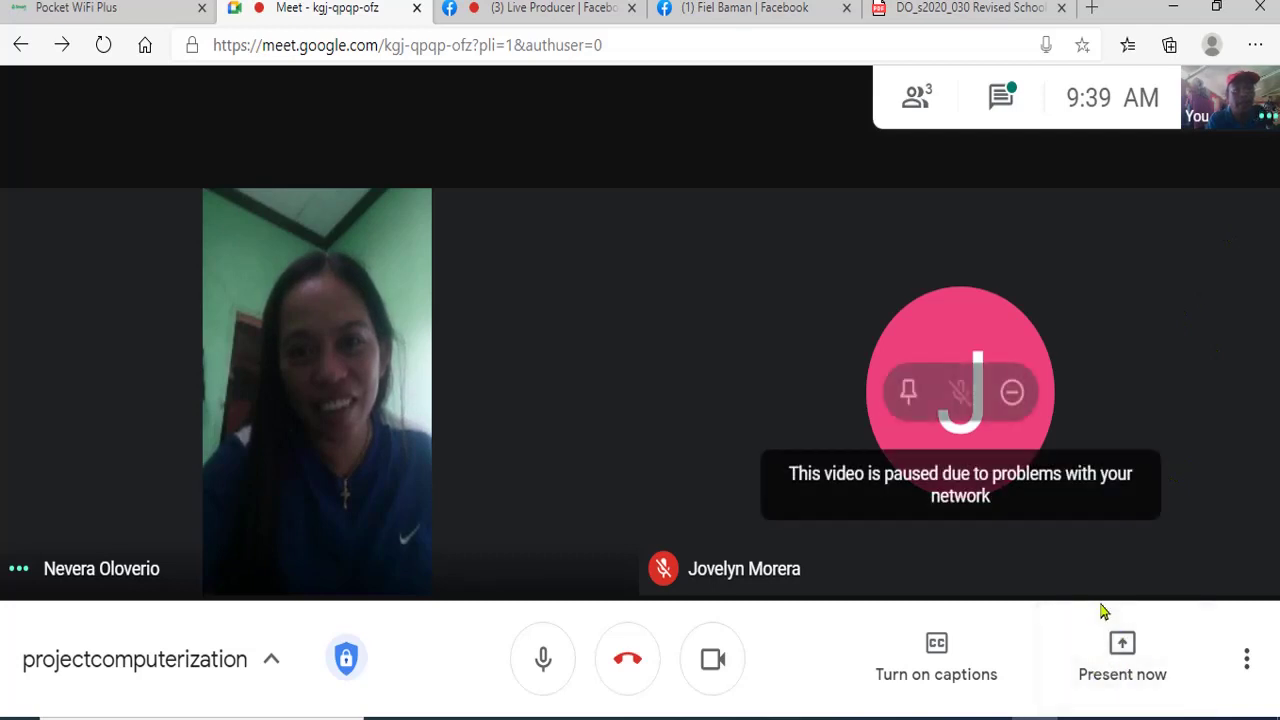
click(1120, 655)
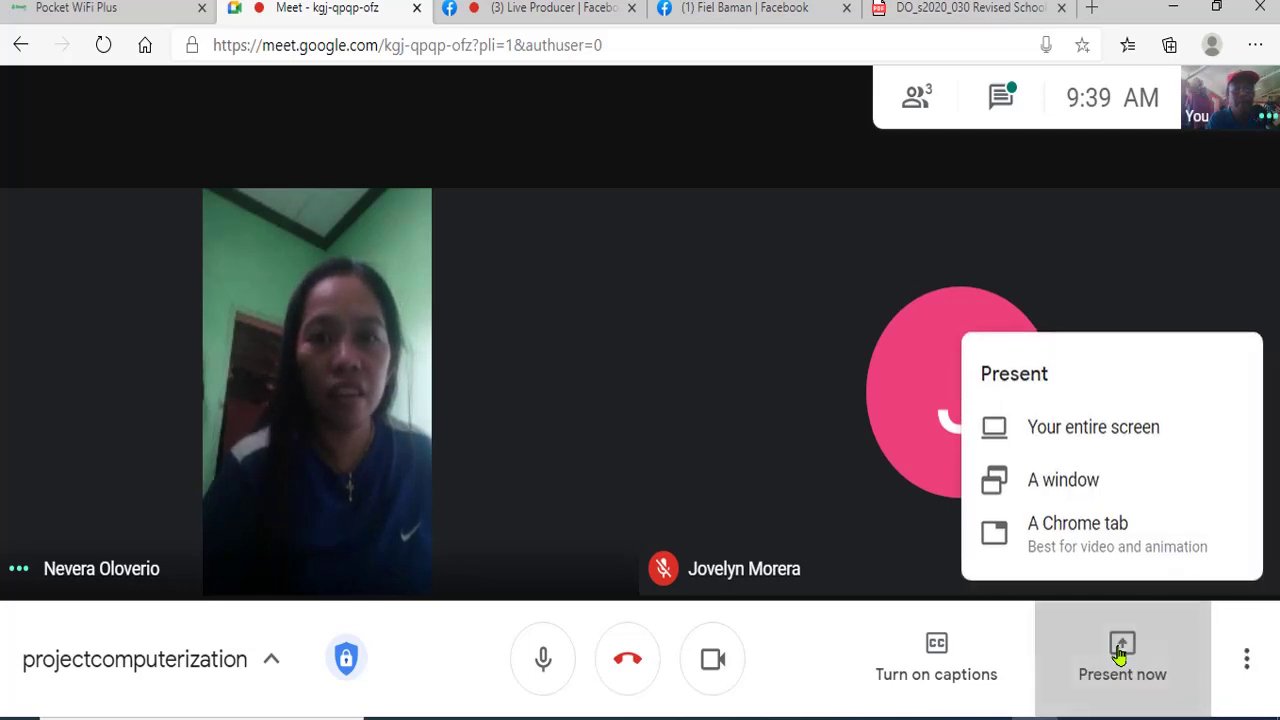
click(1091, 430)
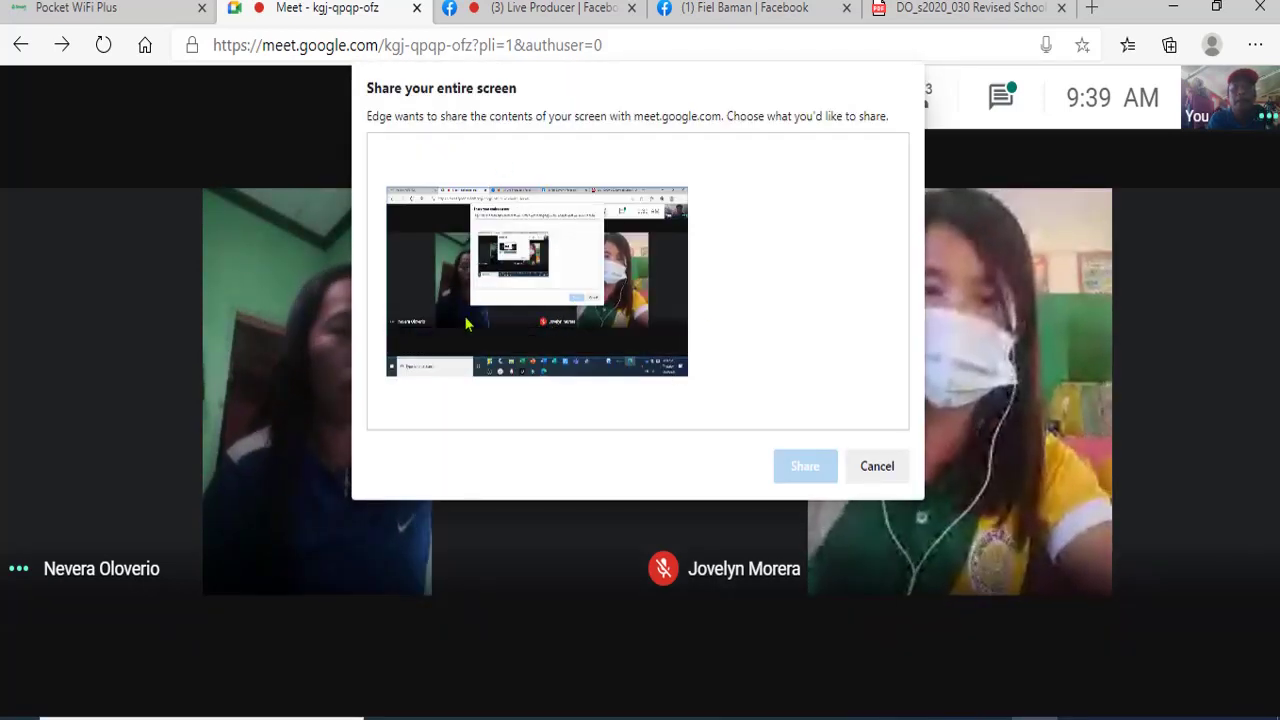
click(469, 321)
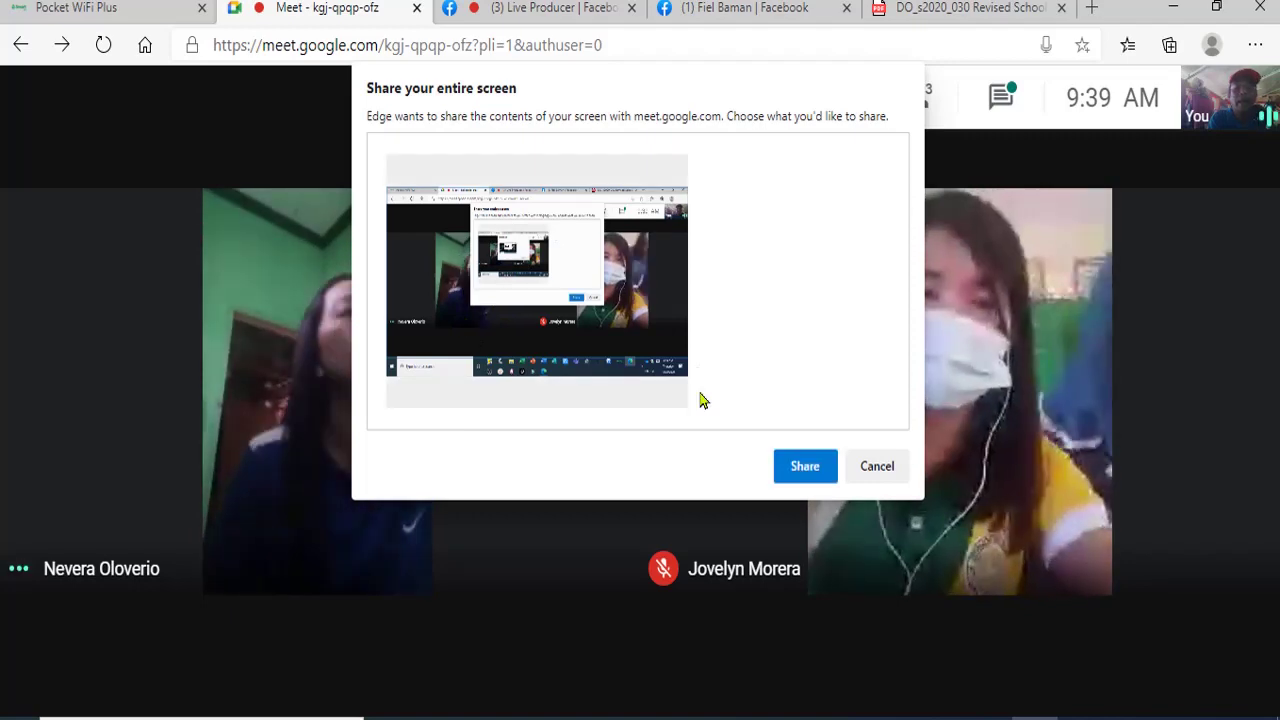
click(803, 468)
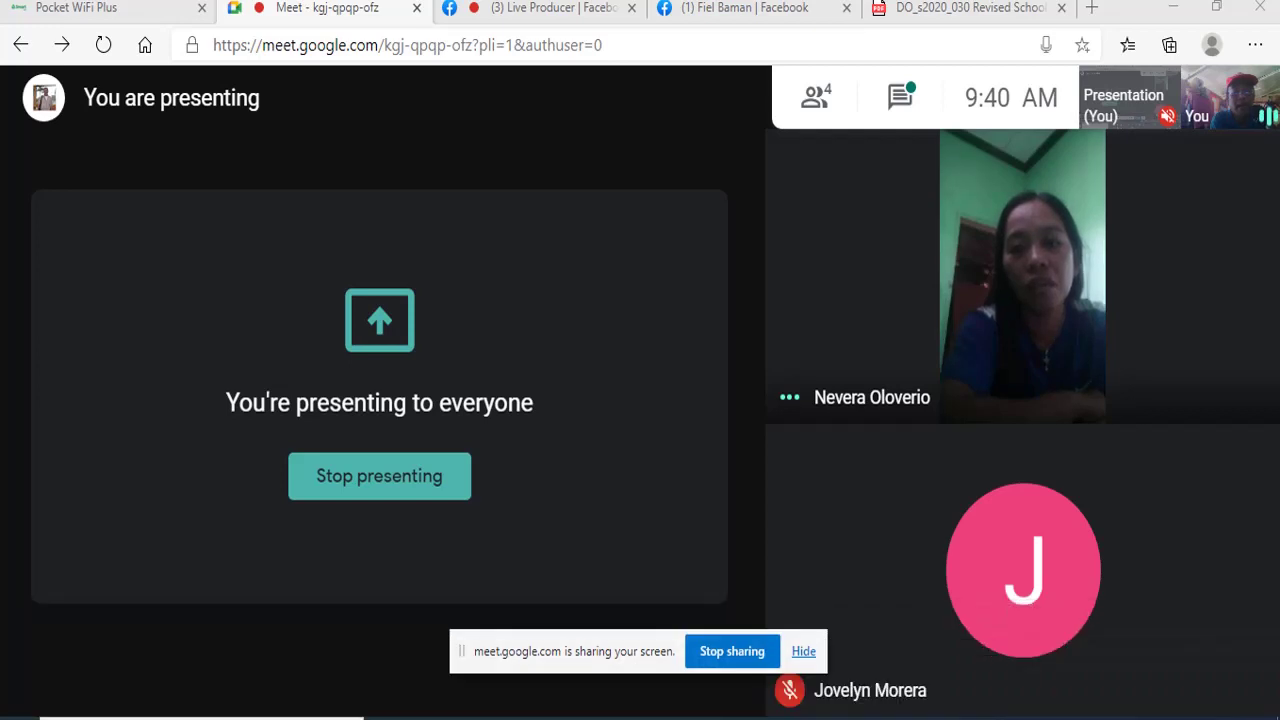
- Bring the SF1 Grade 2 workbook forward, then switch back to the Meet presentation
mouse_move(572, 716)
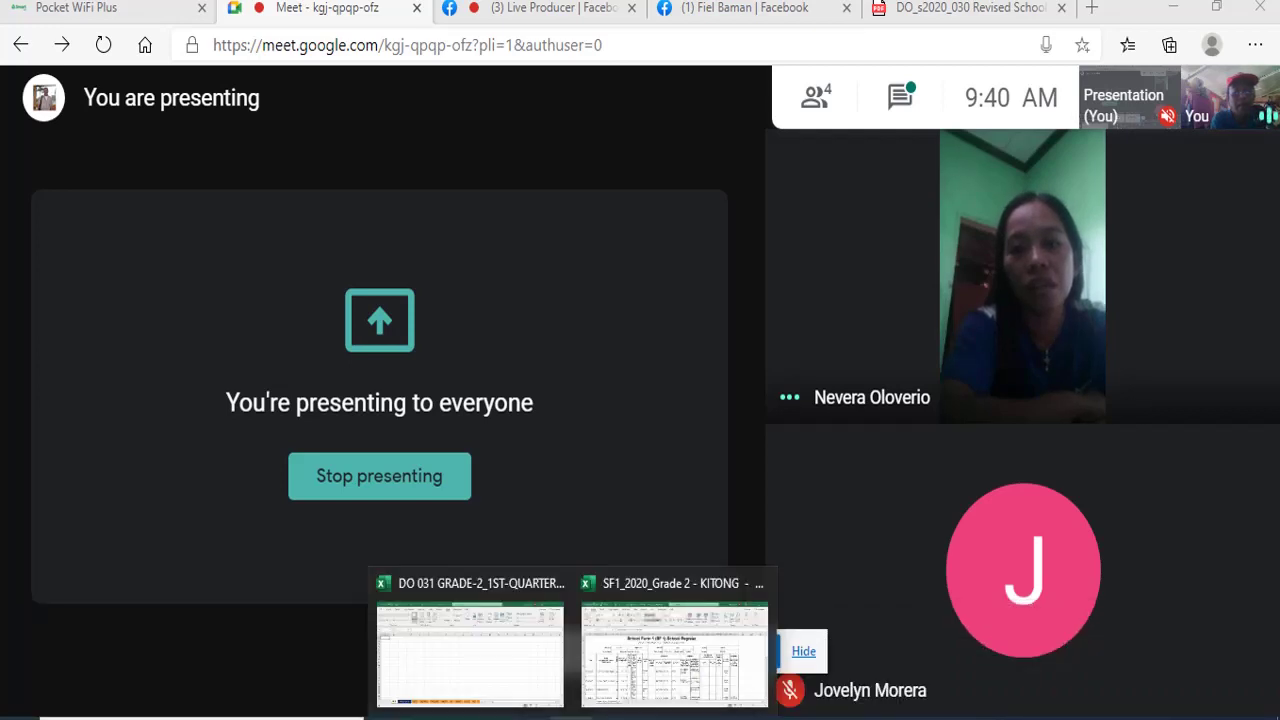
click(600, 688)
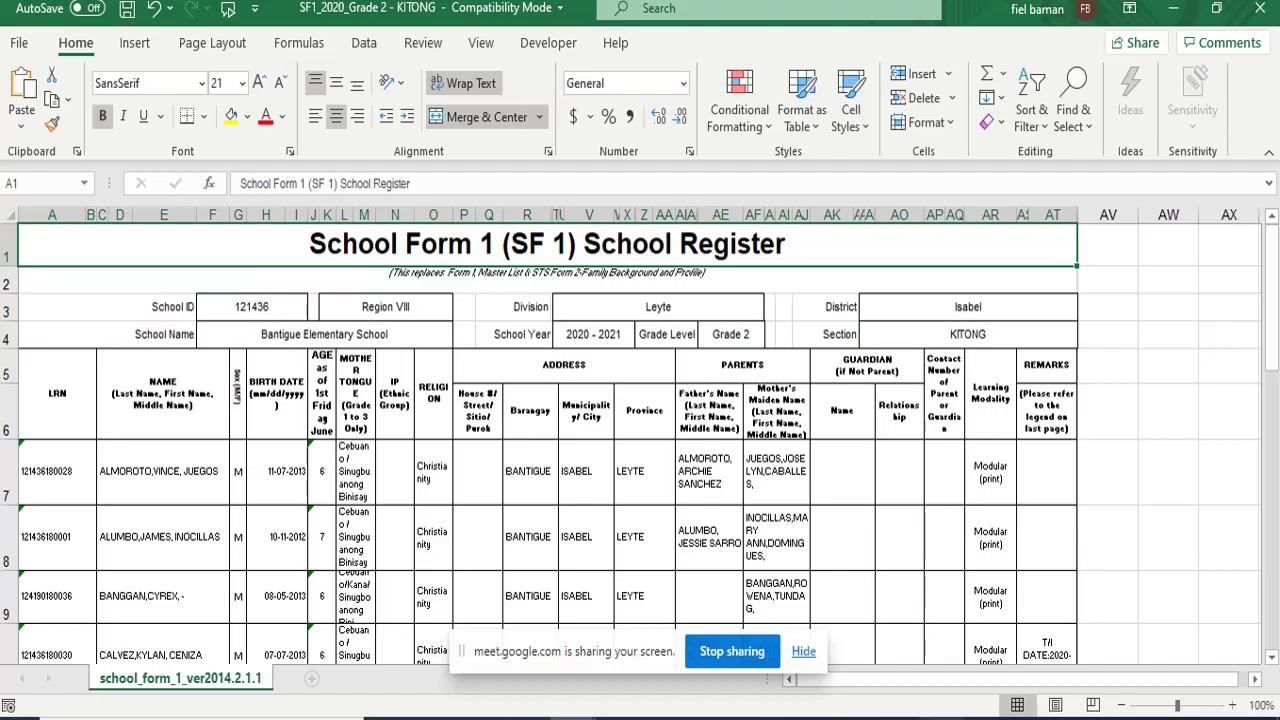
key(alt+Tab)
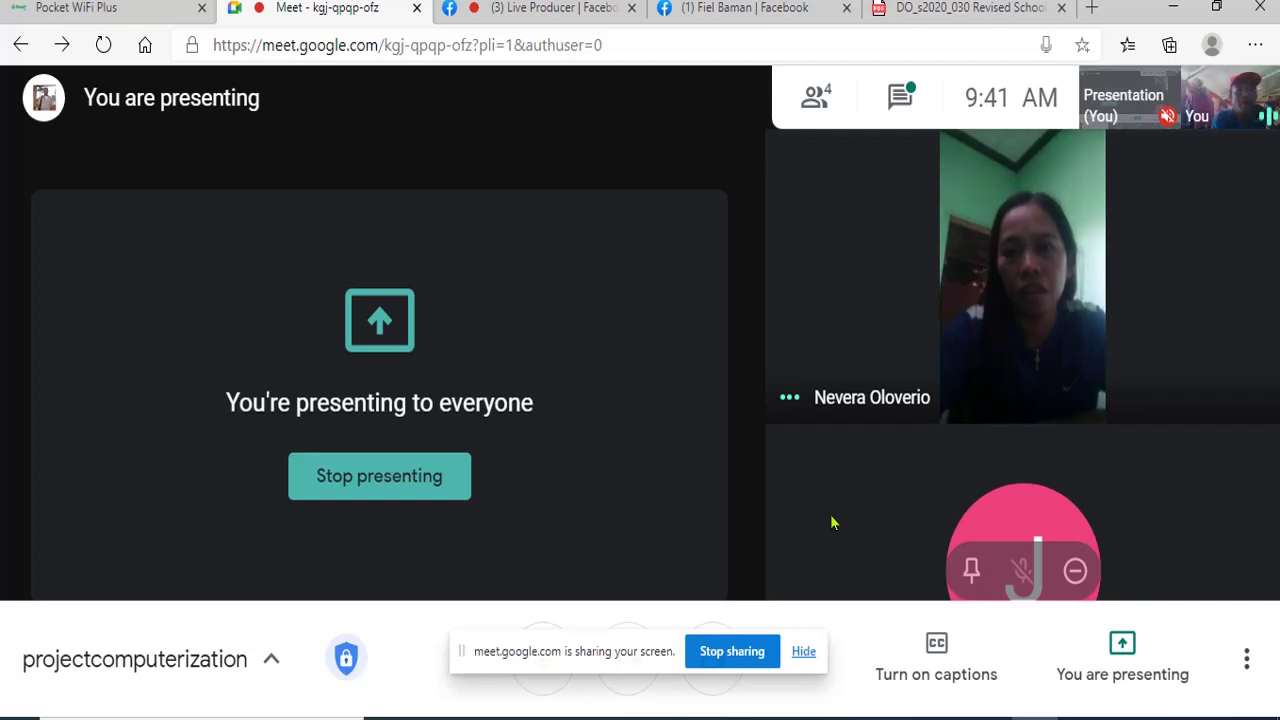
- Log back into the Smart Bro Pocket WiFi admin page with the admin password, then return to the Meet presentation
click(110, 12)
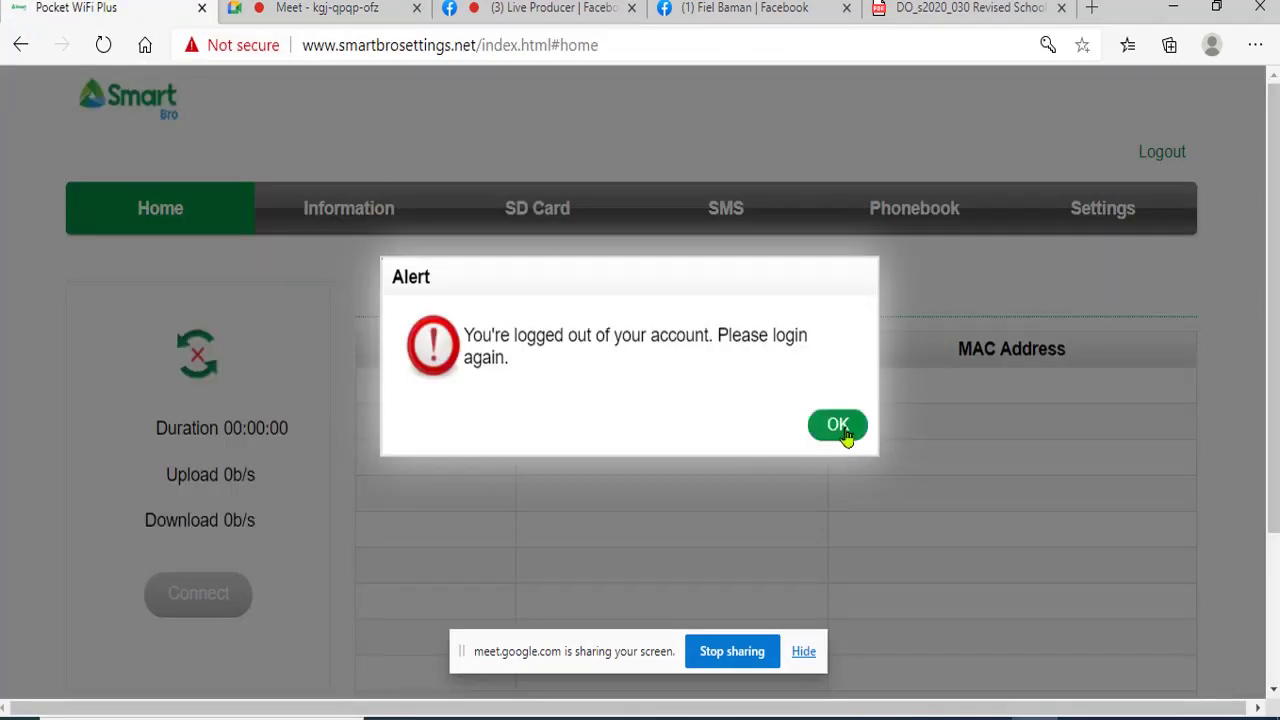
click(840, 428)
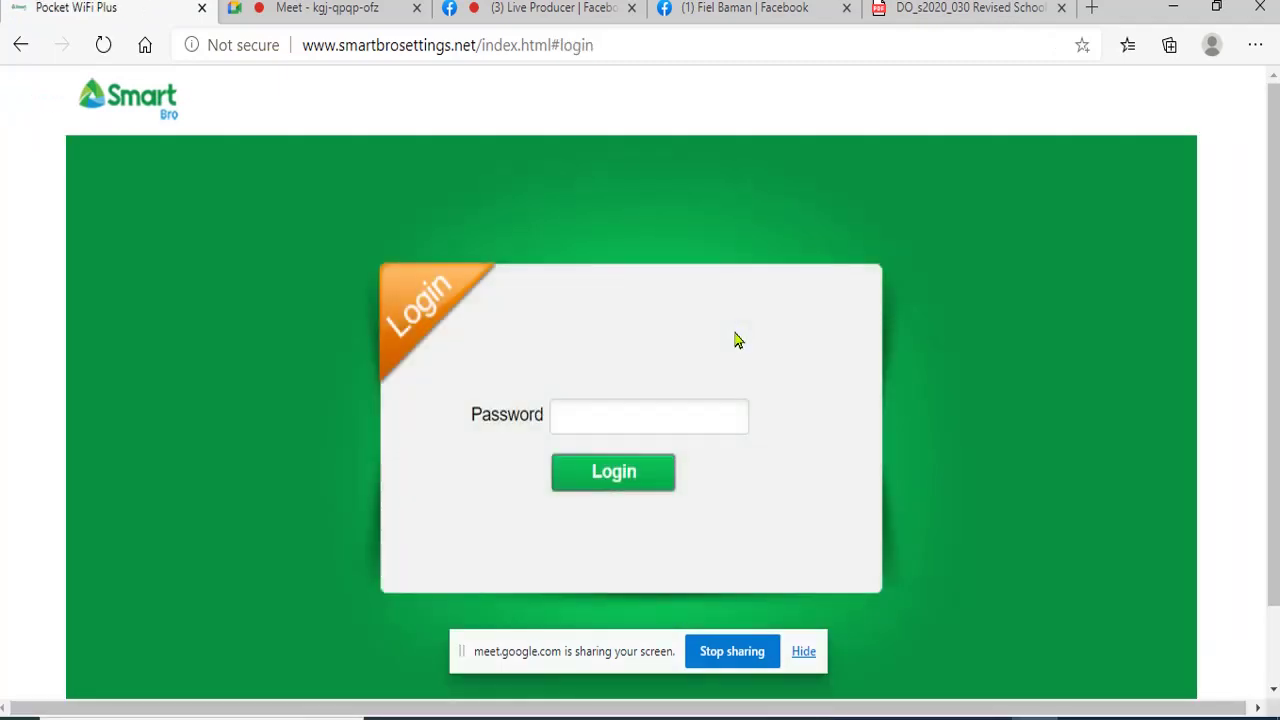
text(ad)
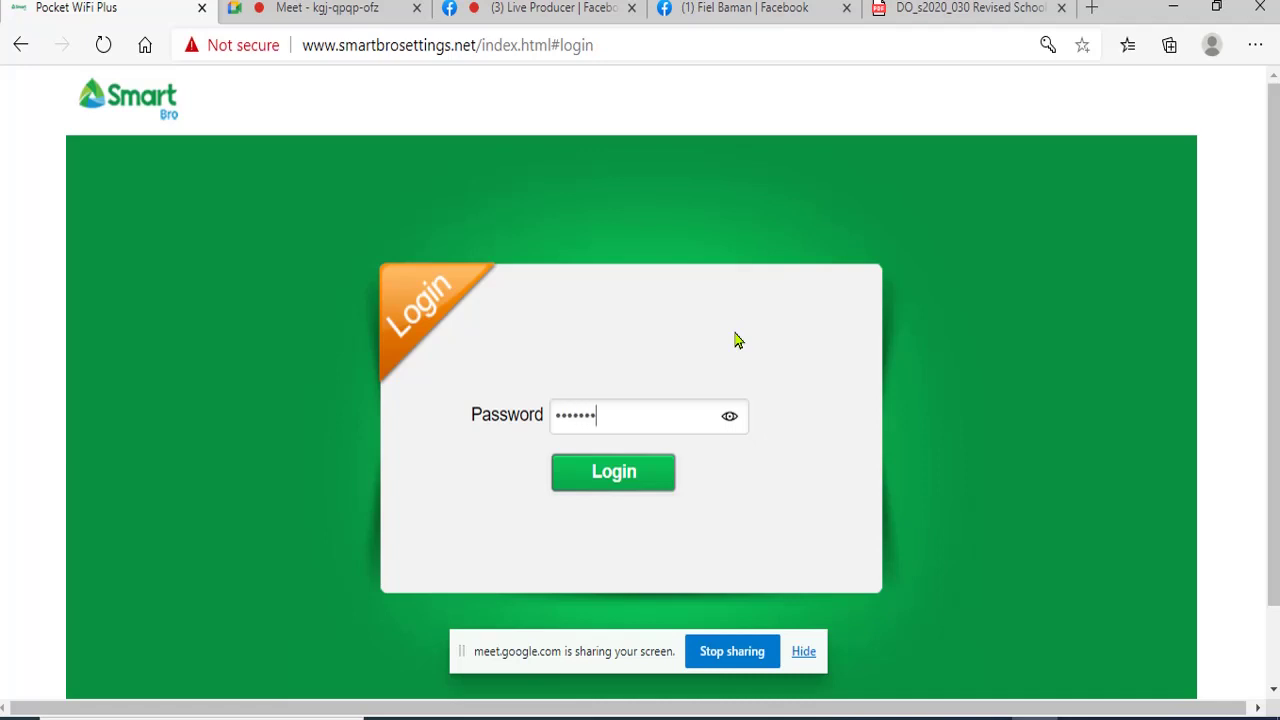
key(Return)
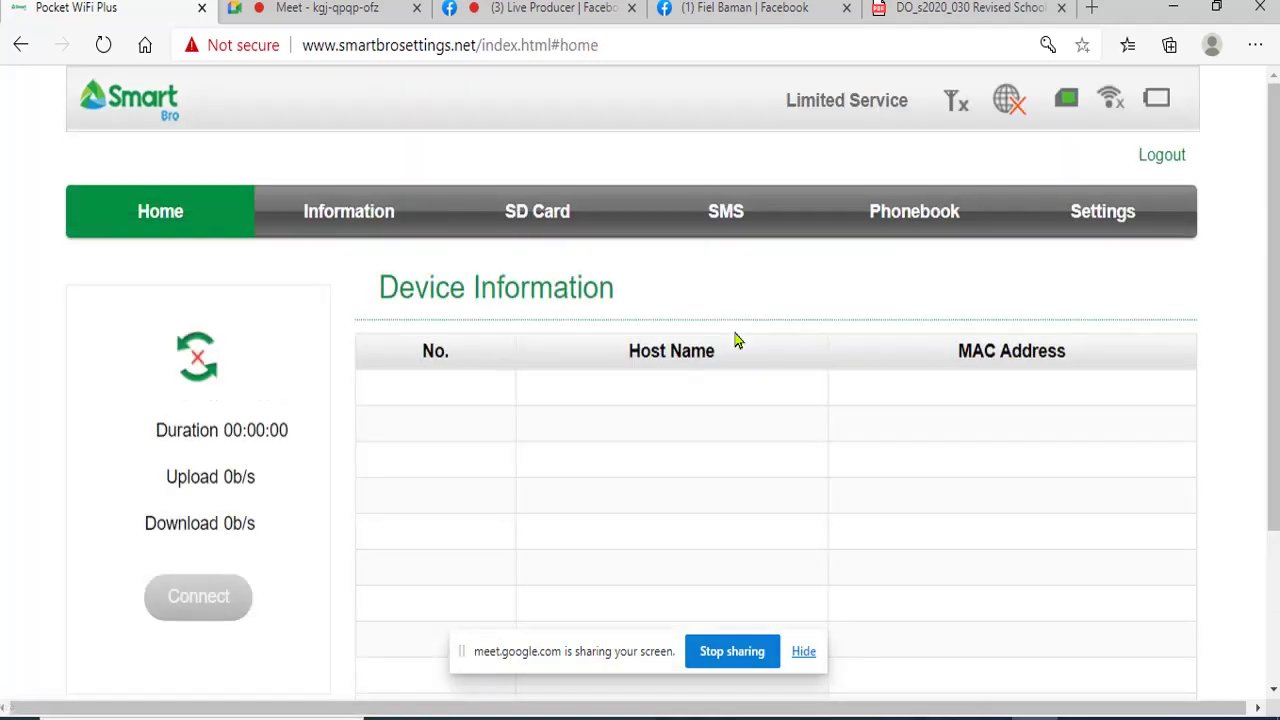
click(345, 10)
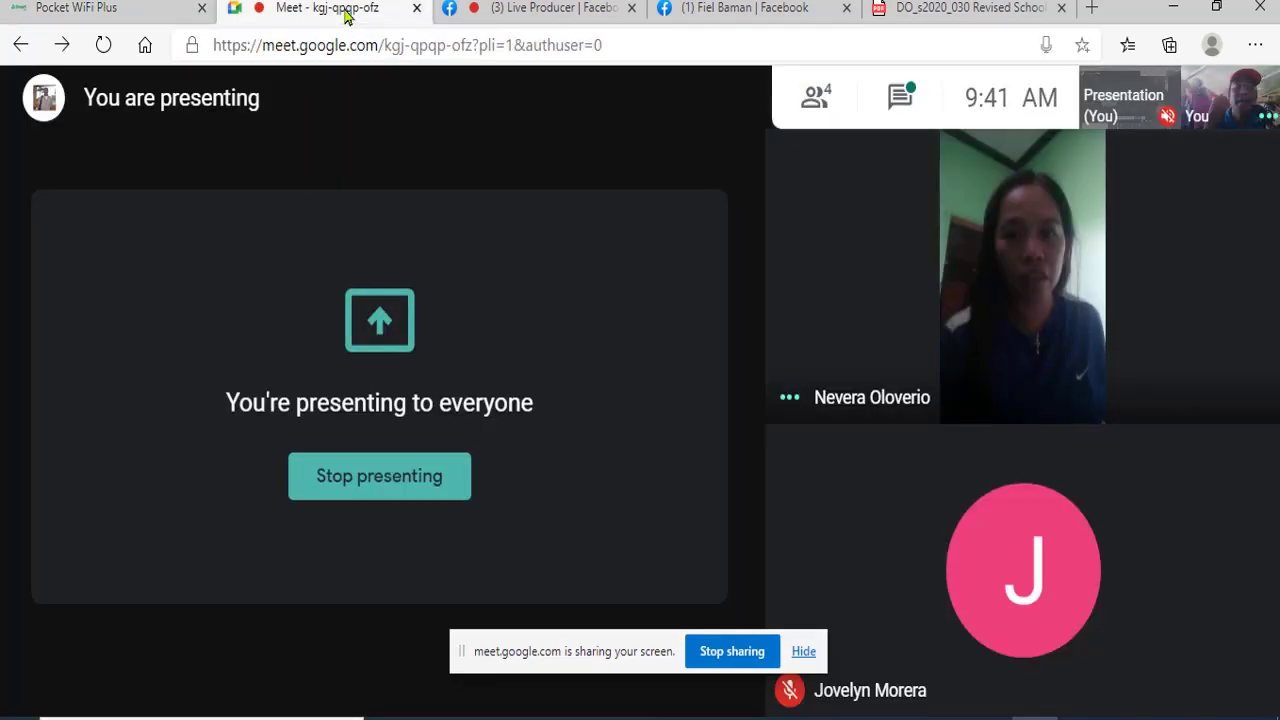
mouse_move(683, 329)
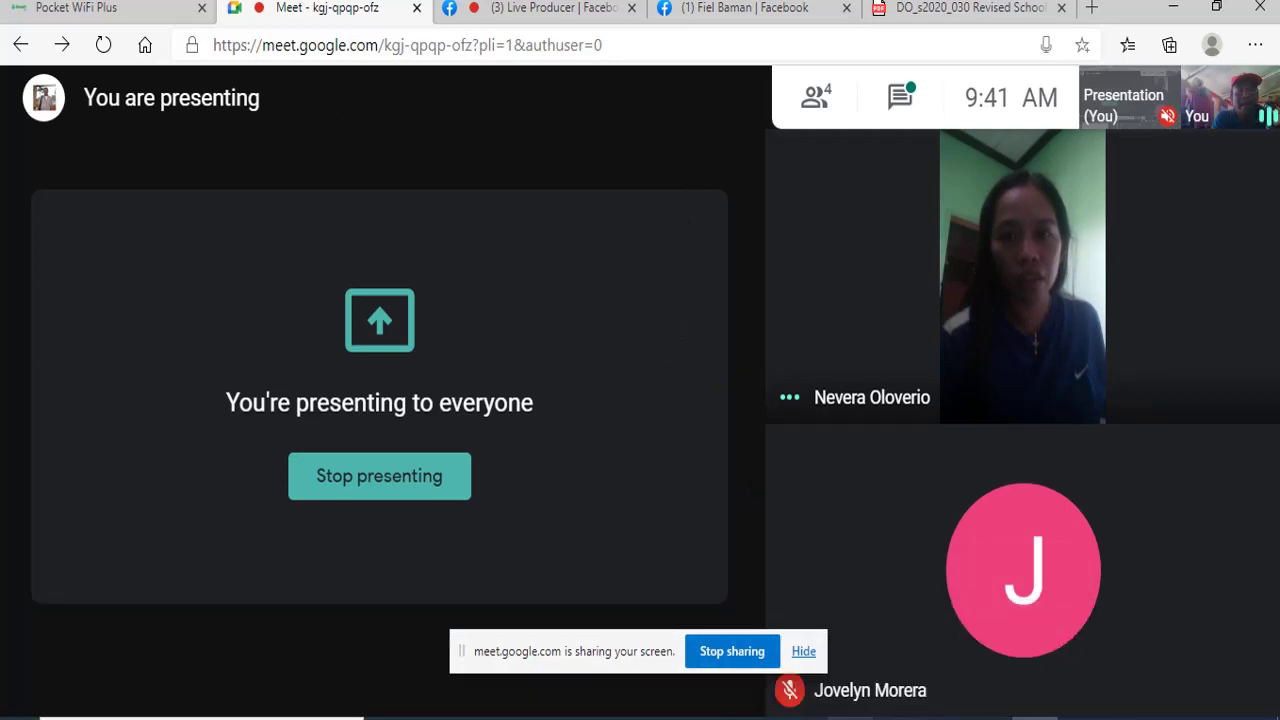
- Bring the SF1 Grade 2 workbook forward and scroll its register back to the top
mouse_move(573, 717)
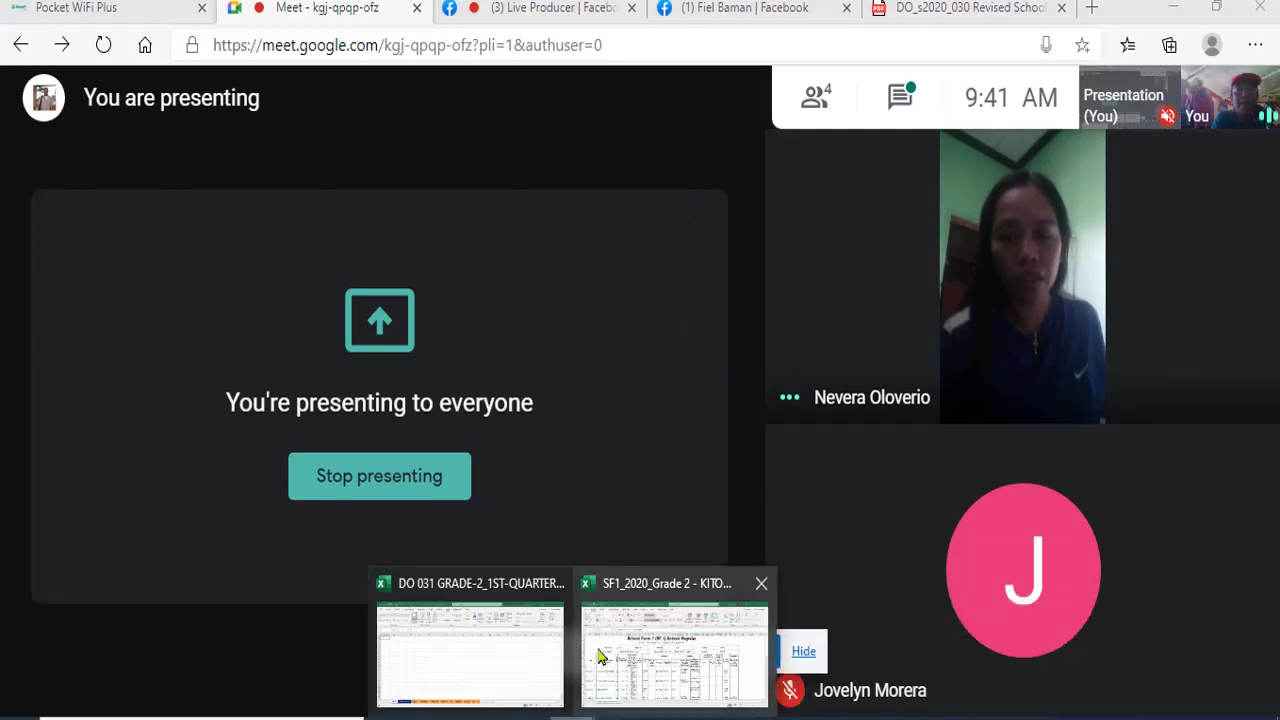
click(605, 660)
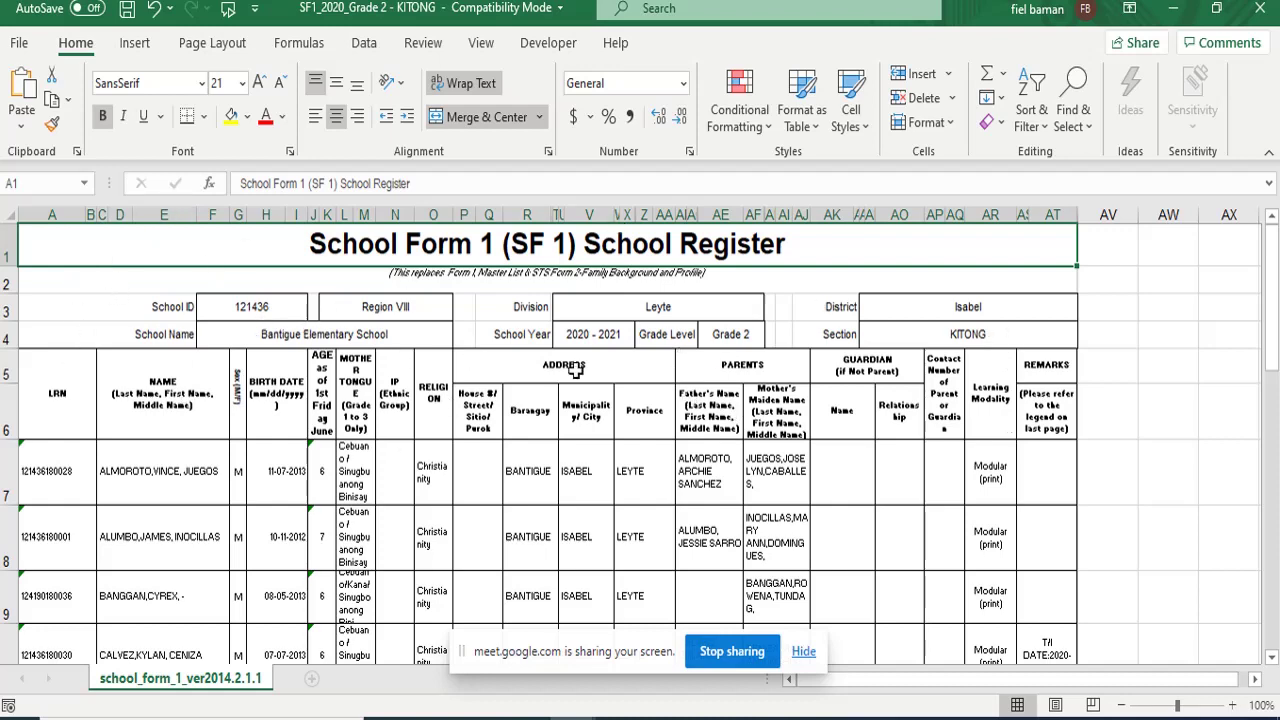
scroll(425, 333, down, 5)
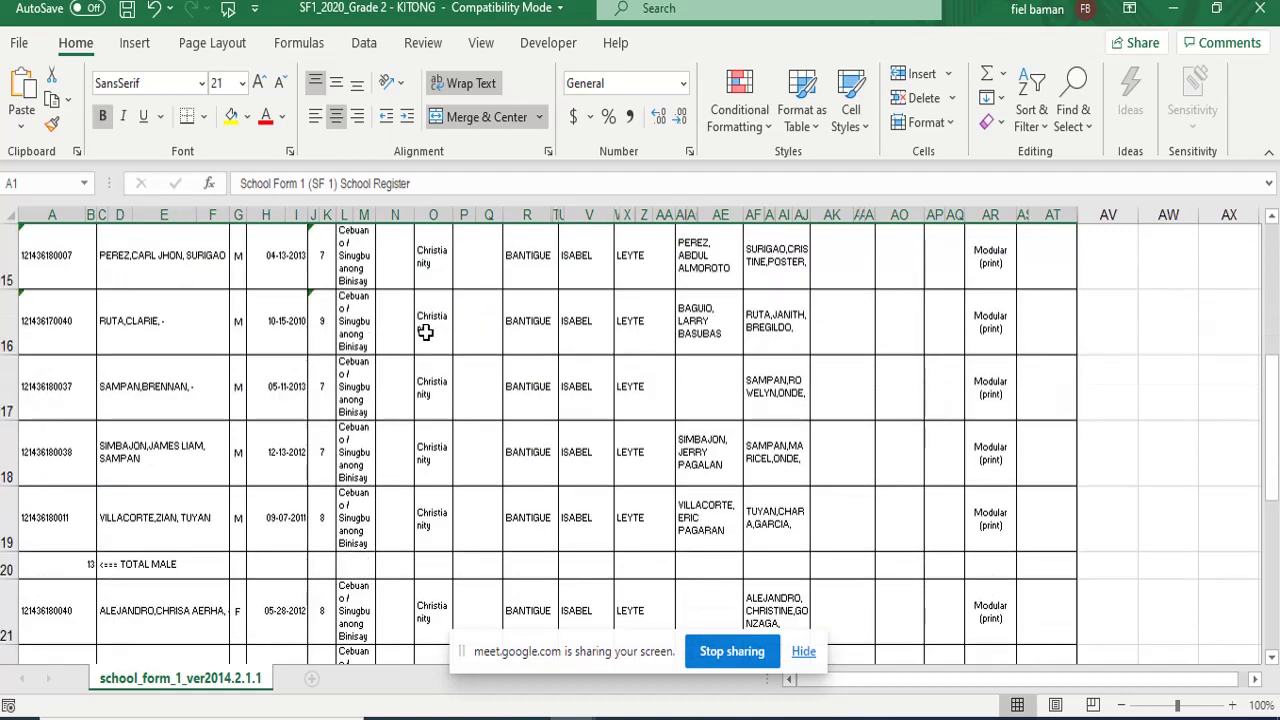
scroll(425, 333, down, 7)
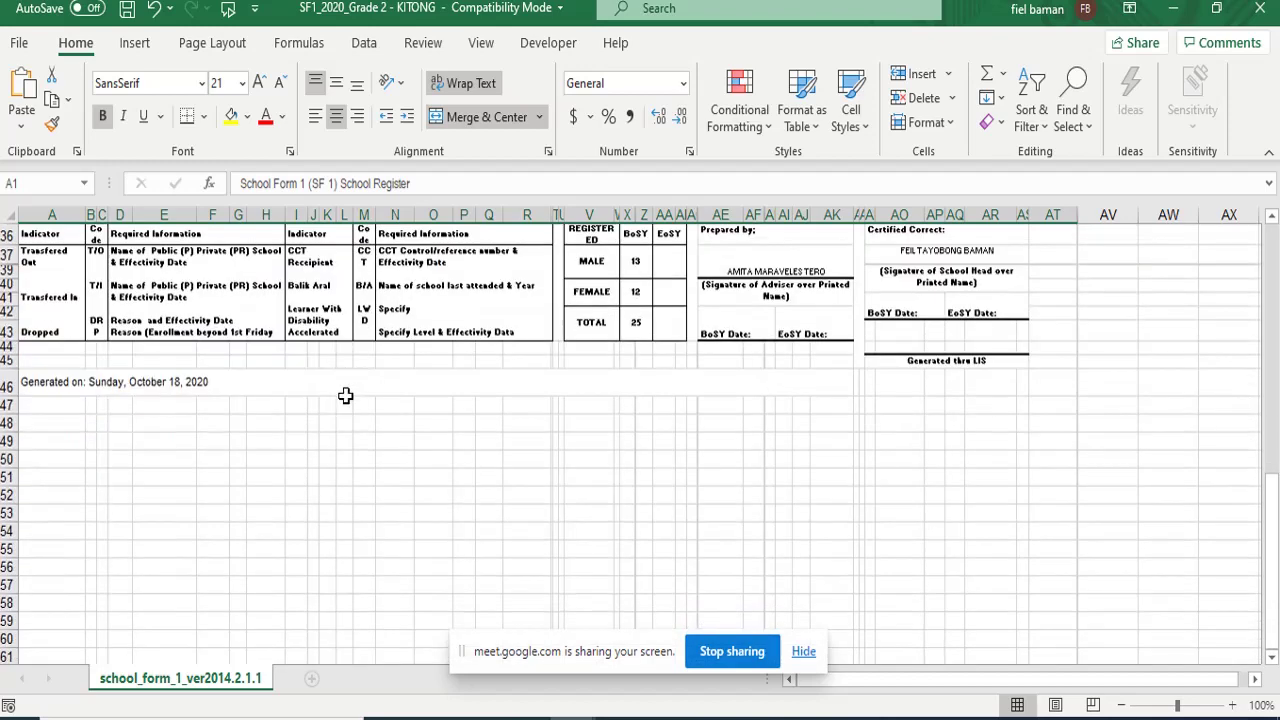
scroll(345, 396, down, 2)
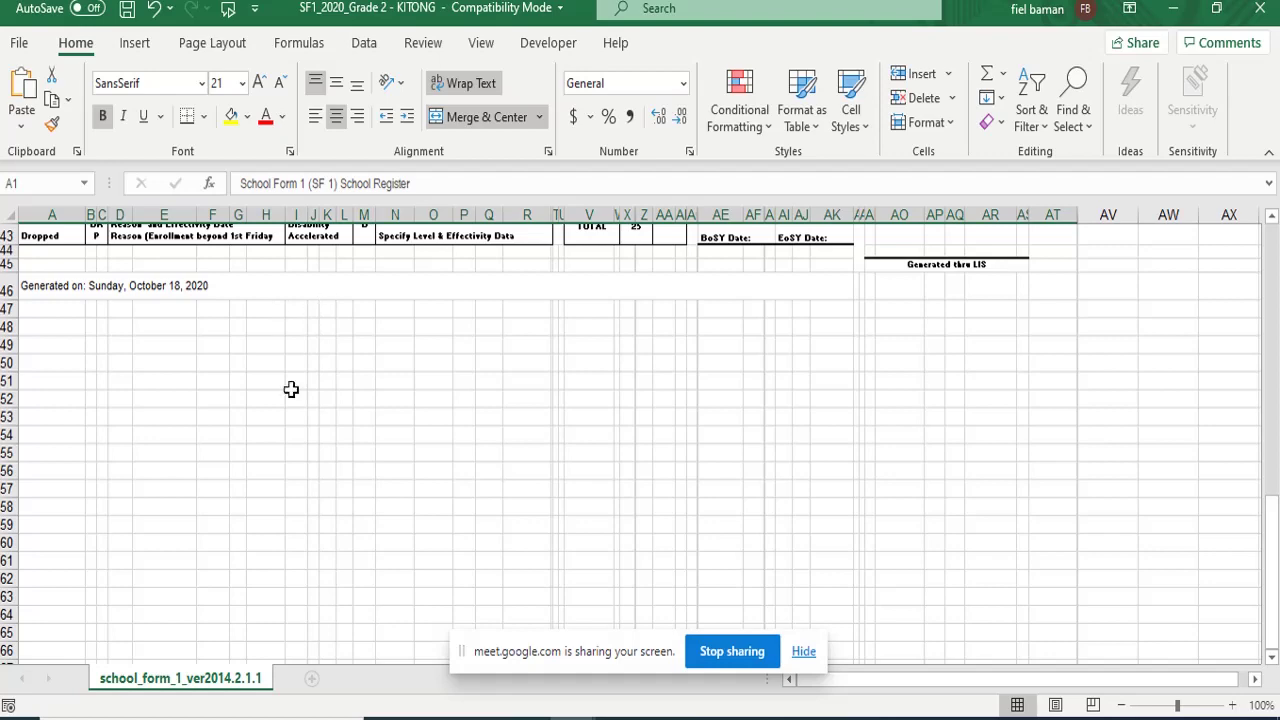
scroll(339, 473, up, 3)
scroll(365, 450, up, 6)
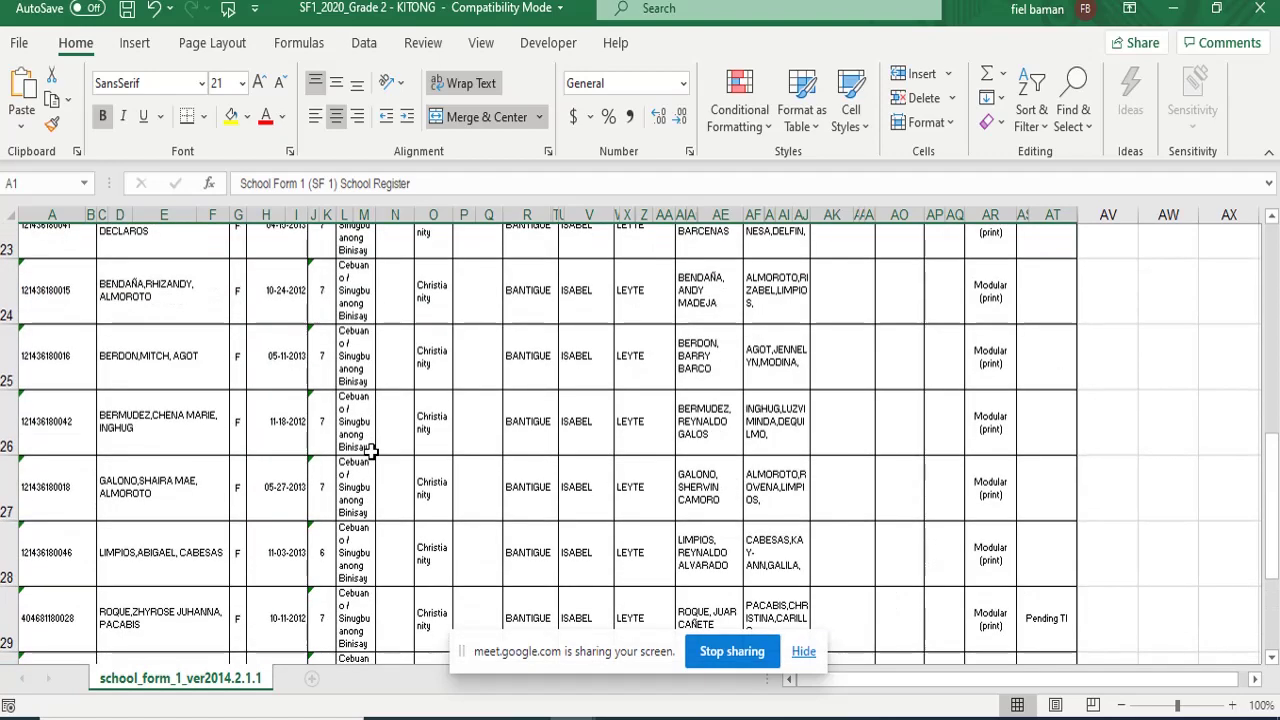
scroll(370, 450, up, 5)
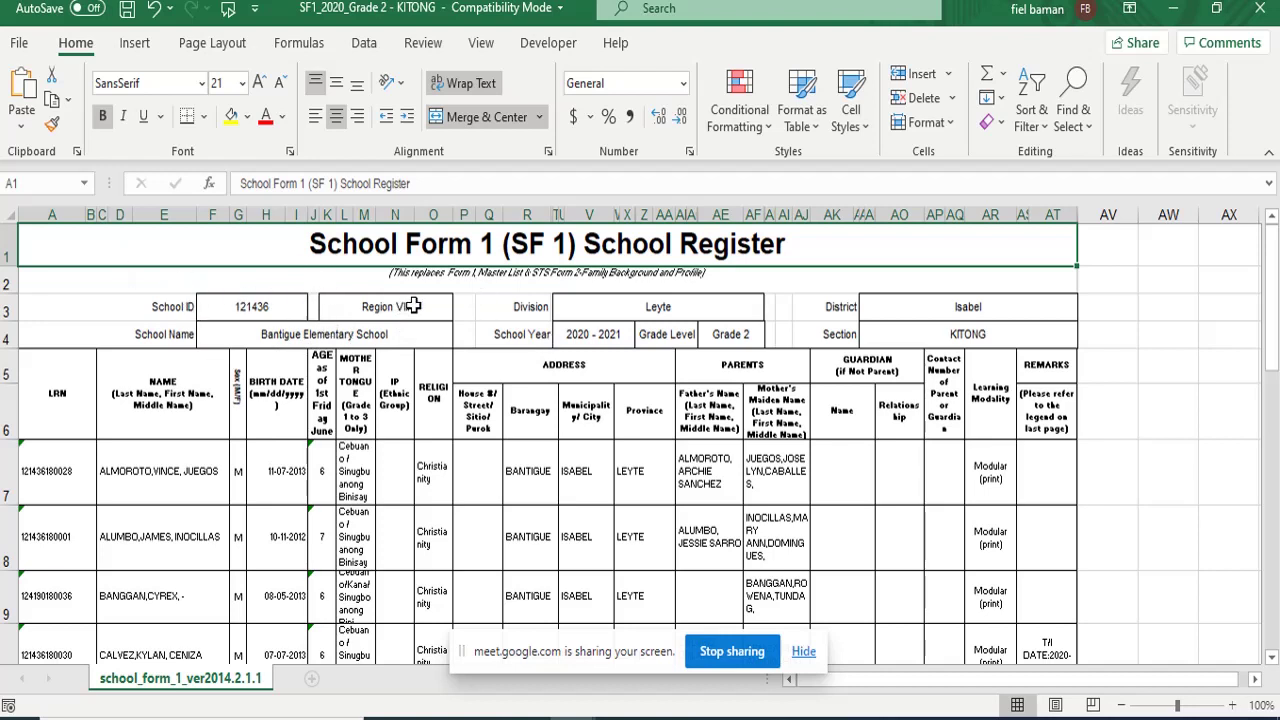
- Switch to the DO 031 GRADE-2_1ST-QUARTER-1 workbook showing its blank SF 1 sheet
mouse_move(575, 712)
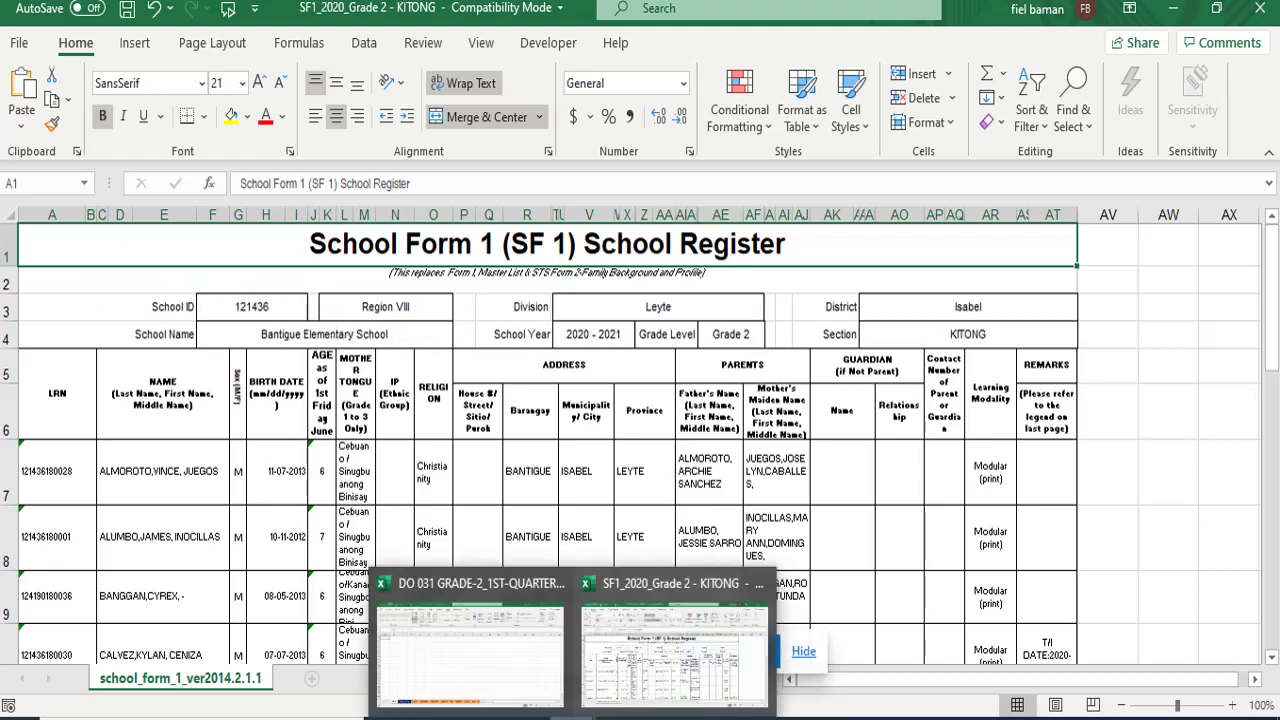
click(484, 655)
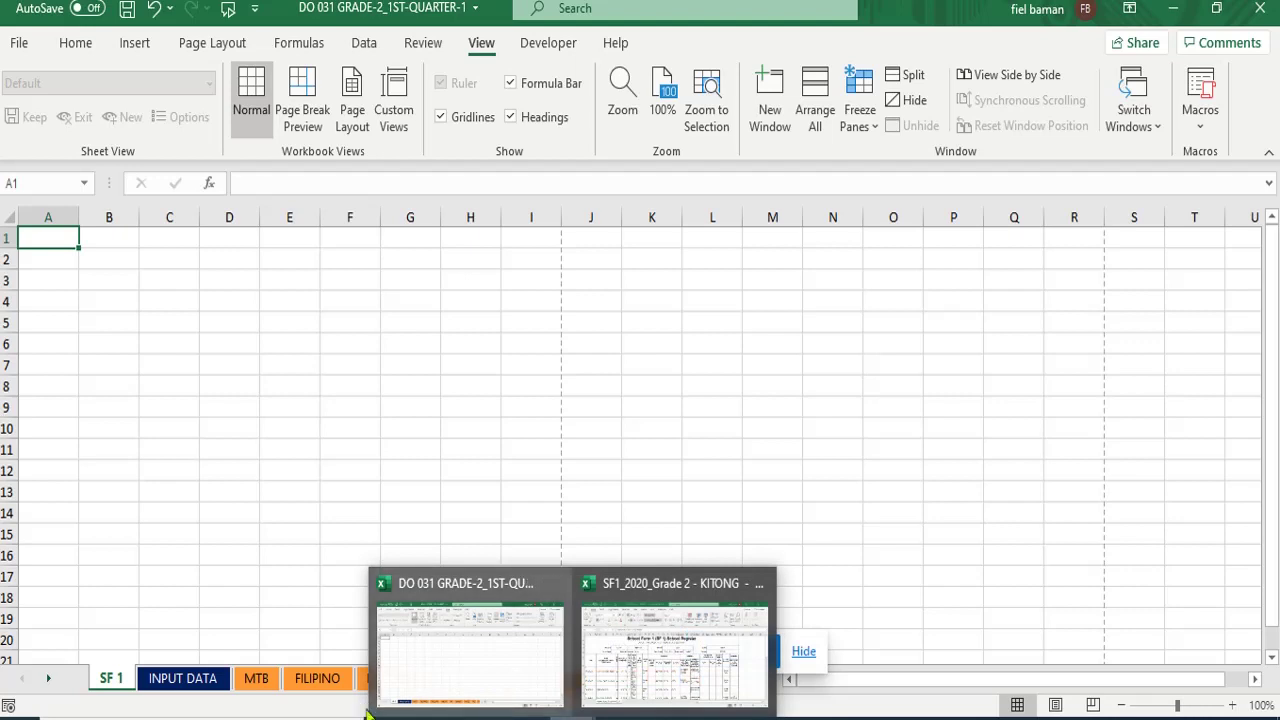
mouse_move(435, 697)
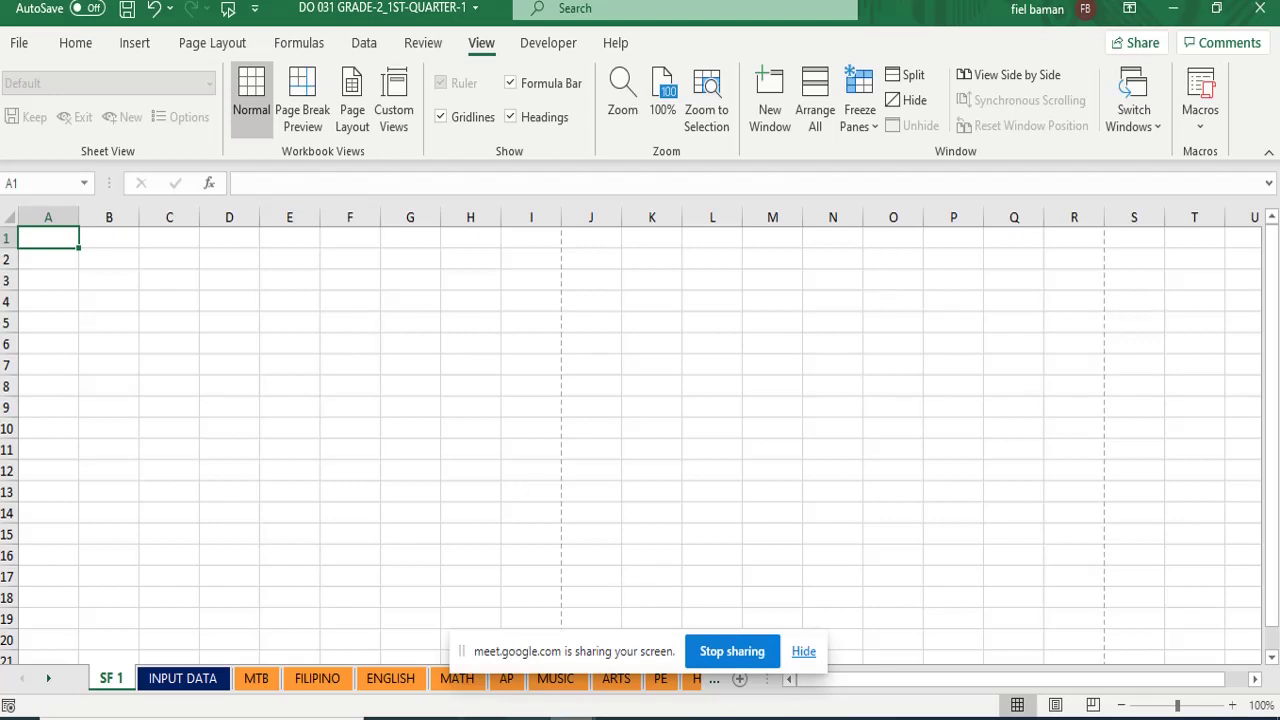
mouse_move(572, 715)
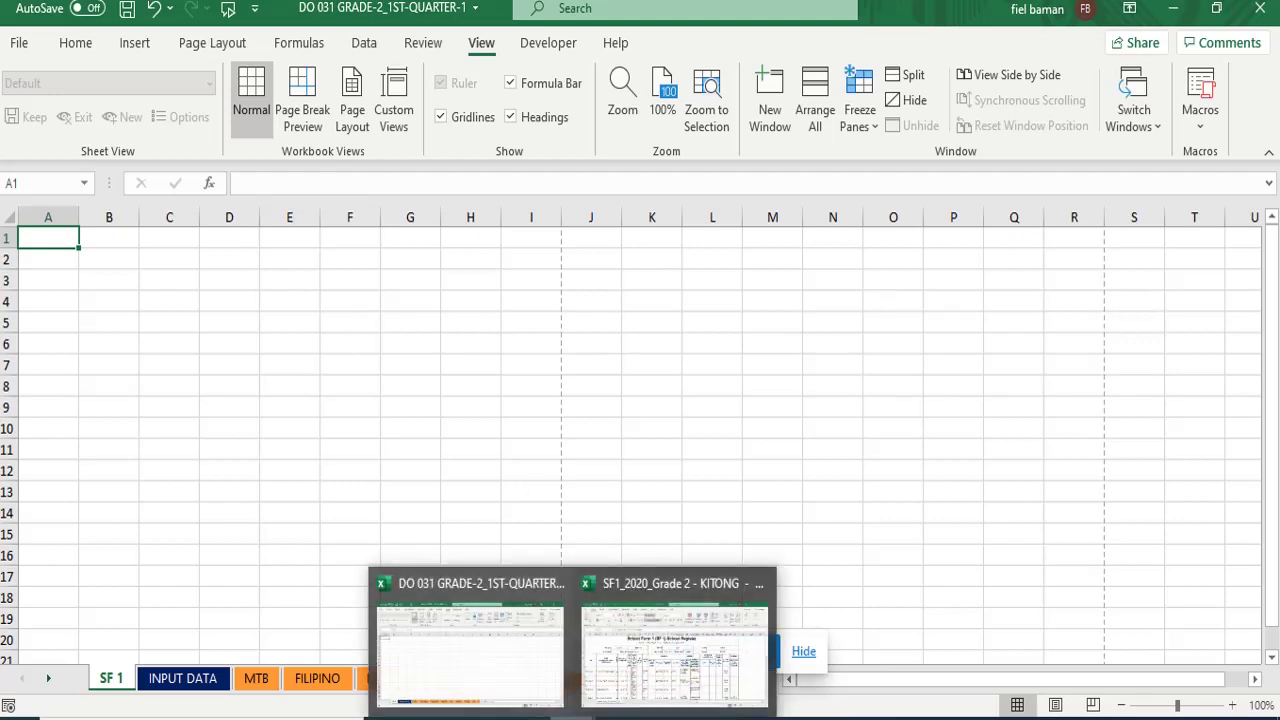
- Copy the SF1 Grade 2 register from A1 through row 49, then return to DO 031
click(675, 655)
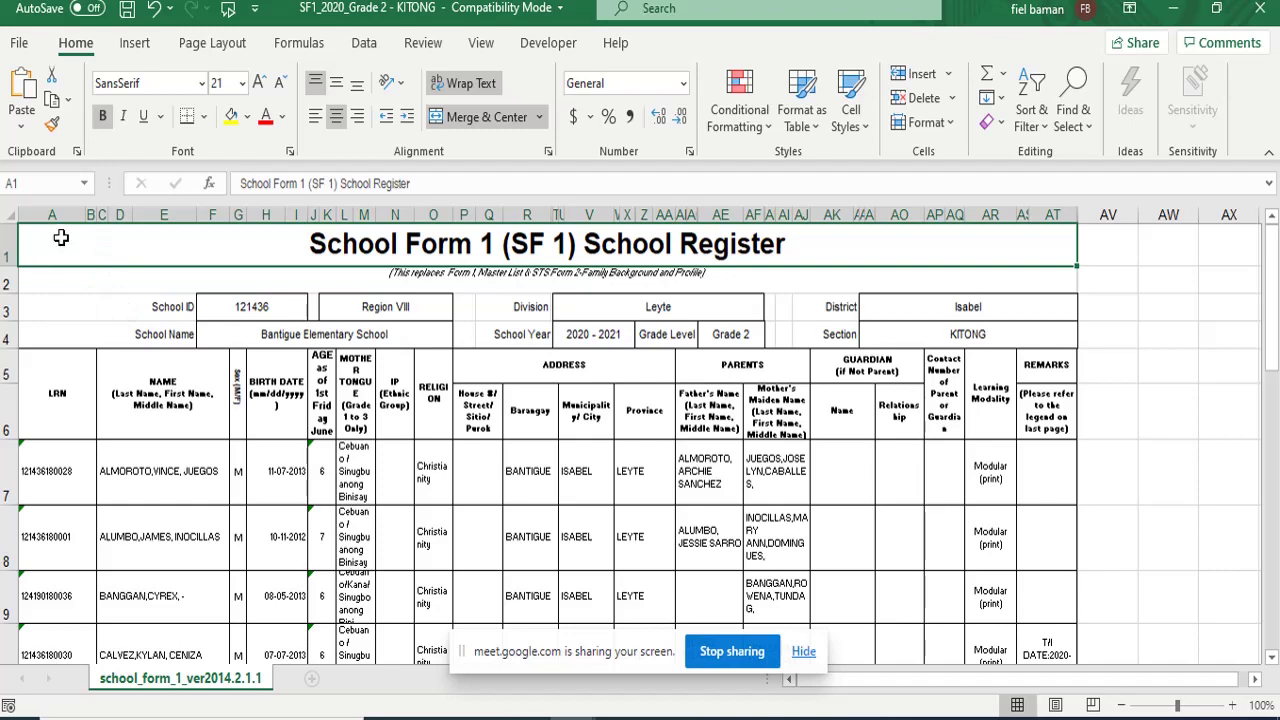
drag(61, 237, 151, 521)
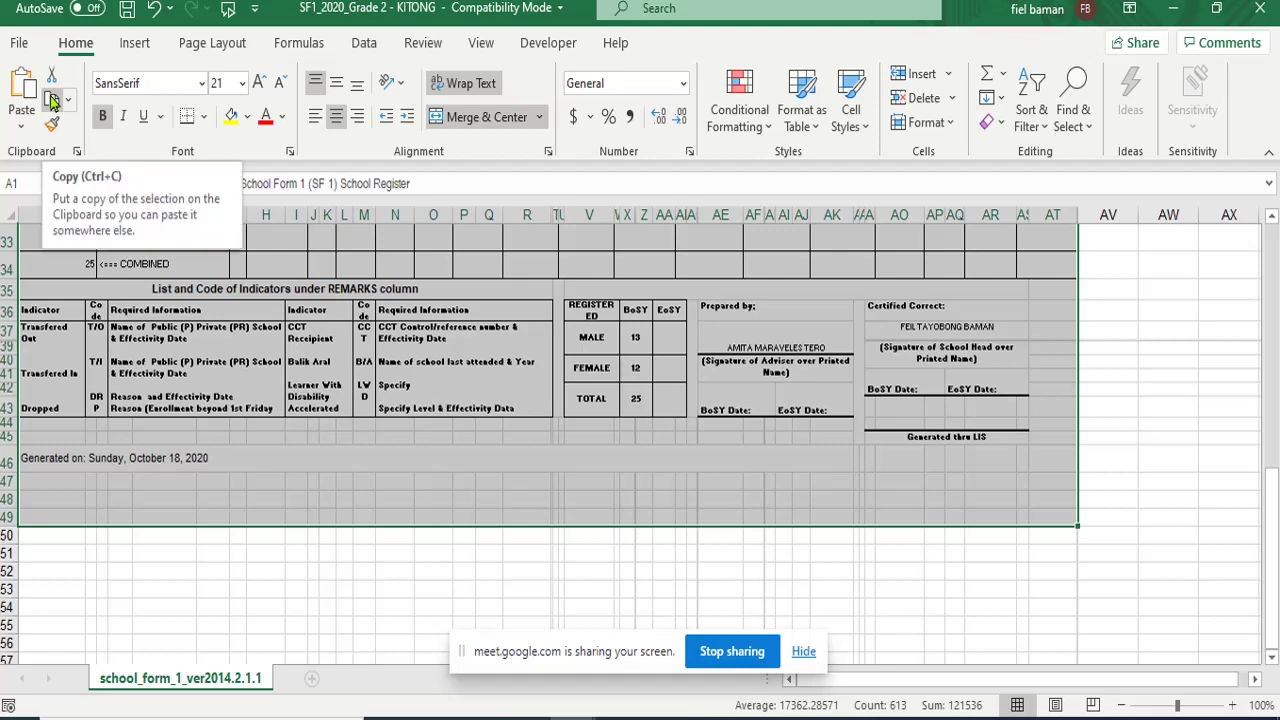
click(53, 100)
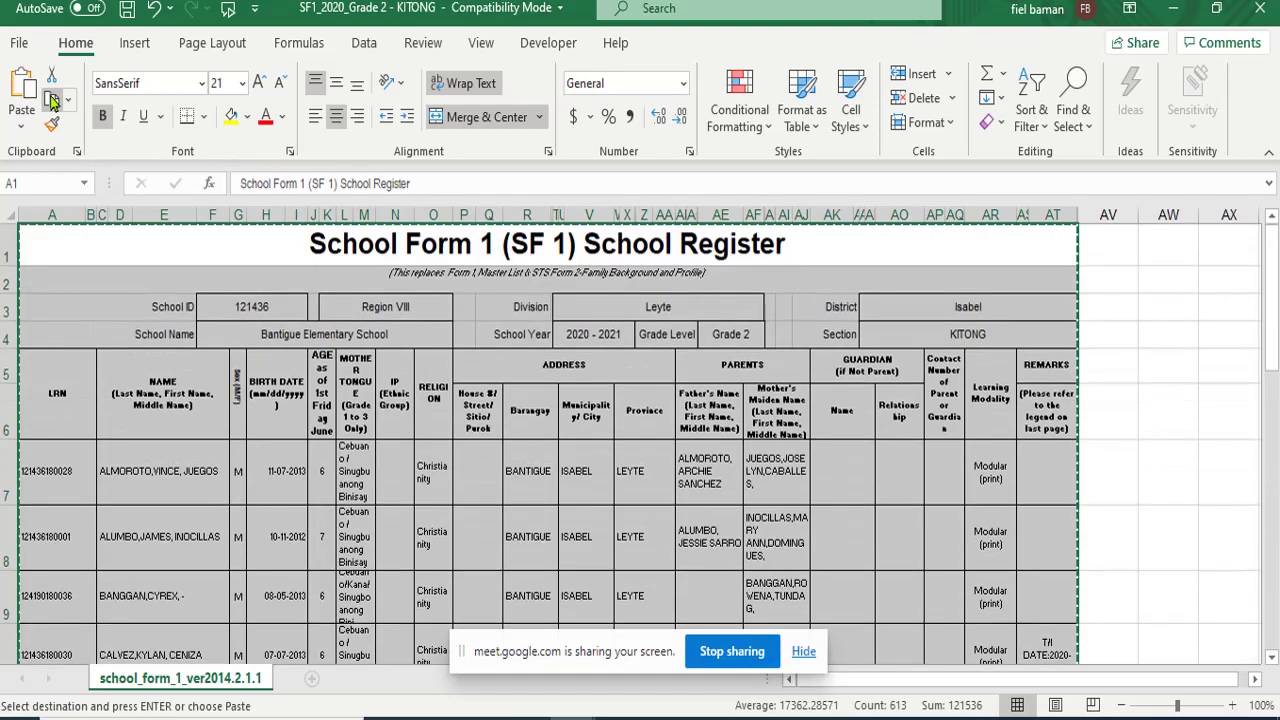
mouse_move(571, 718)
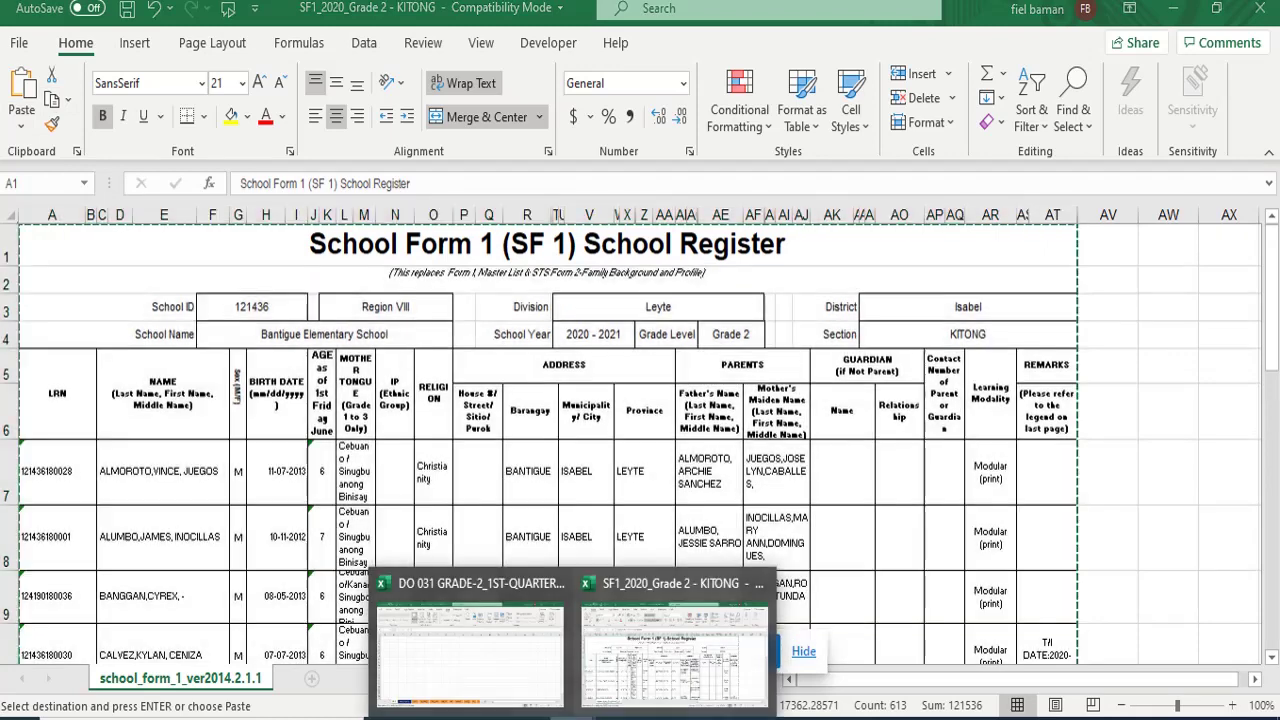
click(513, 673)
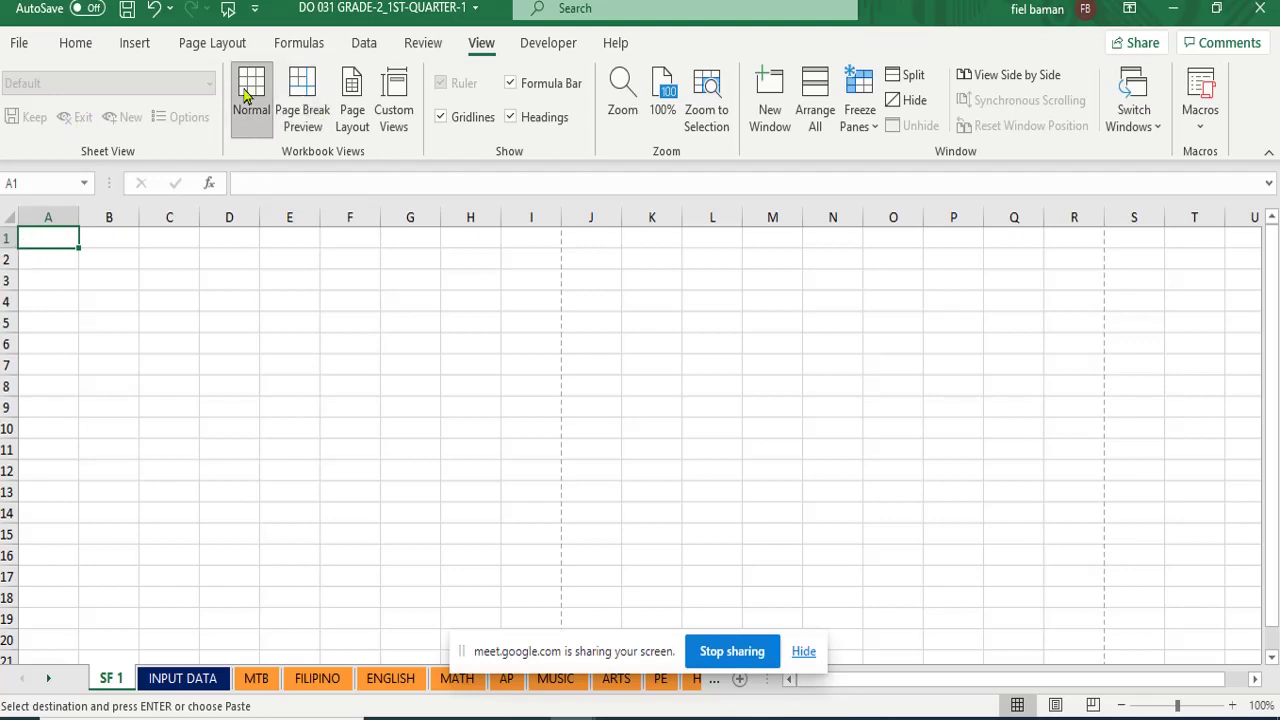
- Paste the register at A1 of the SF 1 sheet and review the learner names from C7
click(80, 45)
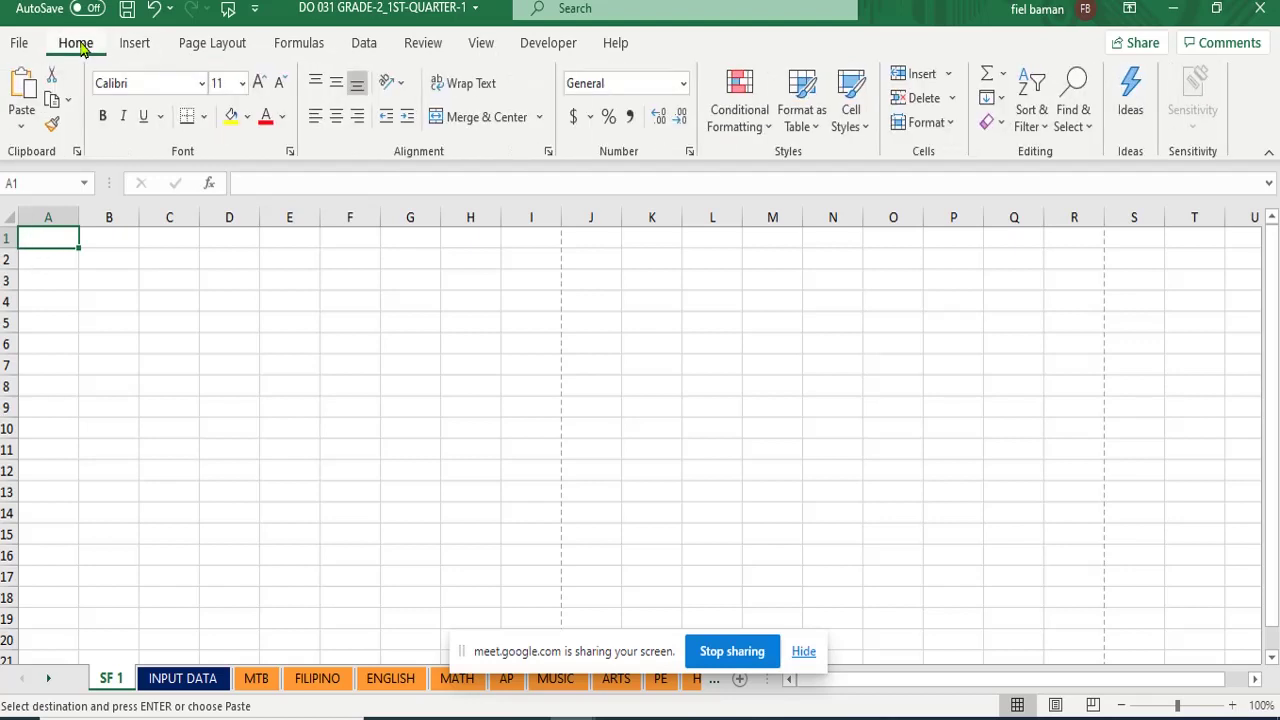
click(17, 93)
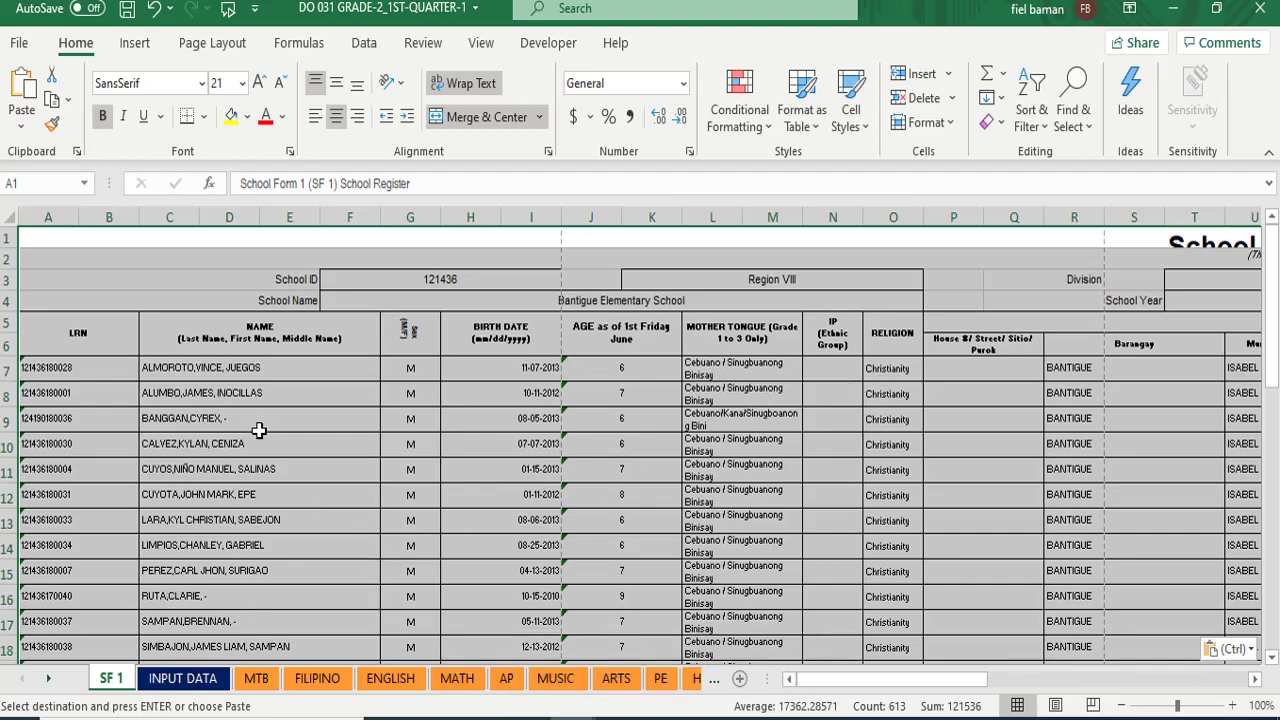
click(187, 367)
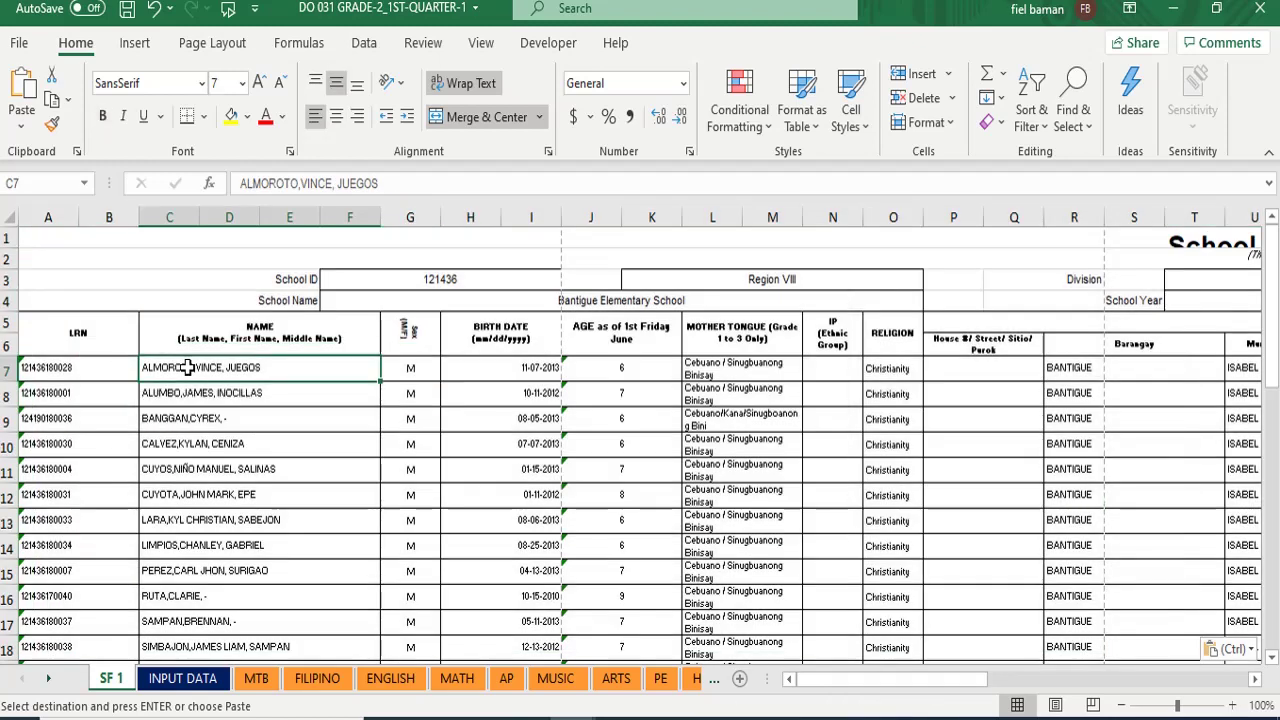
scroll(187, 367, down, 5)
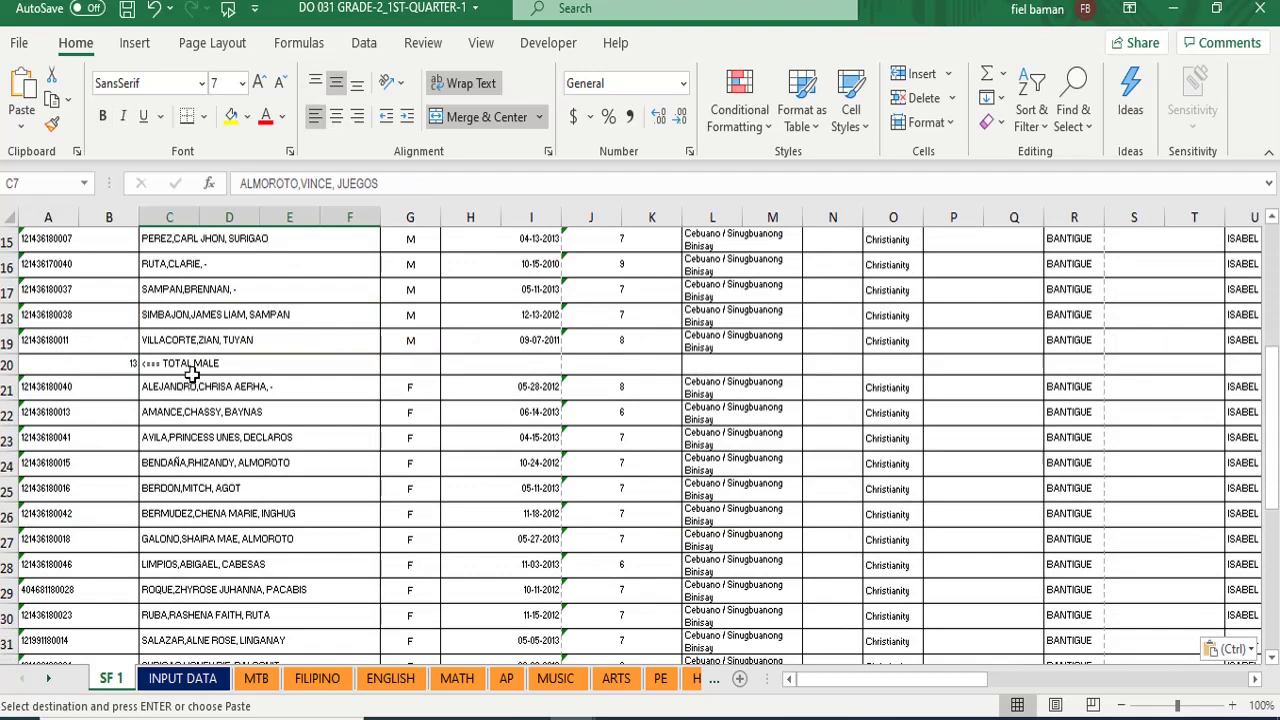
scroll(190, 369, up, 5)
scroll(240, 415, down, 1)
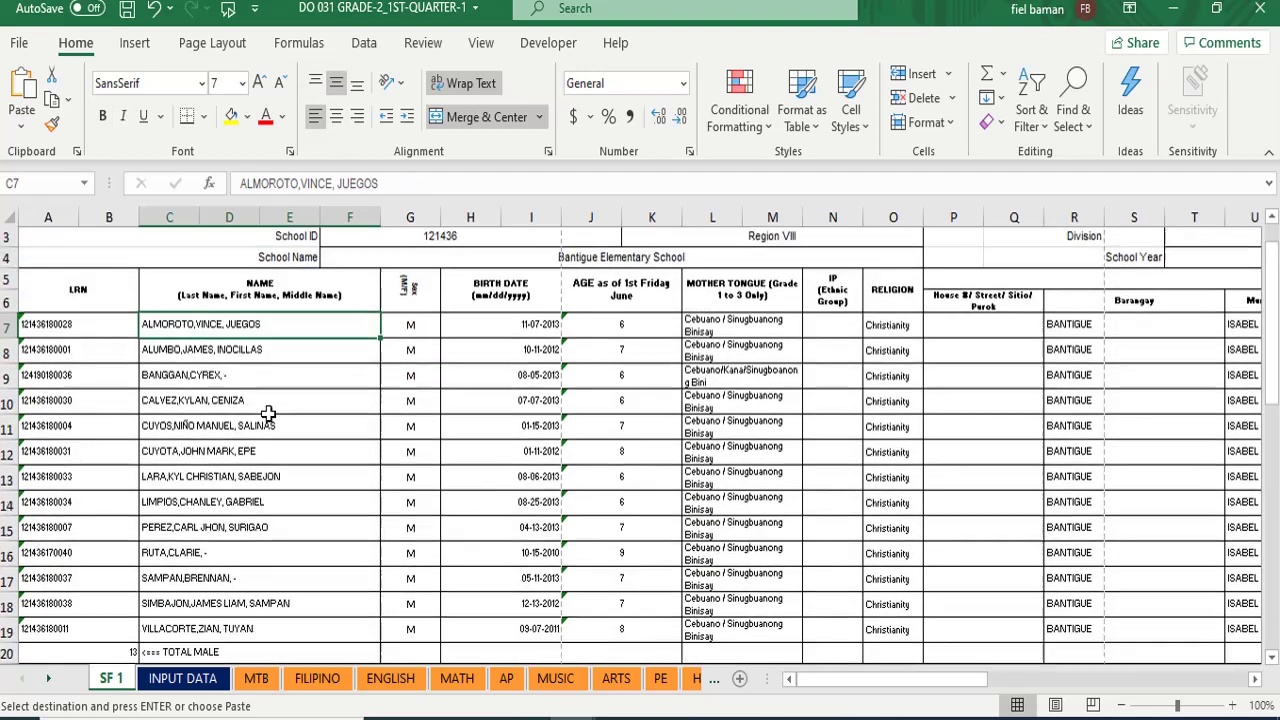
scroll(268, 413, down, 6)
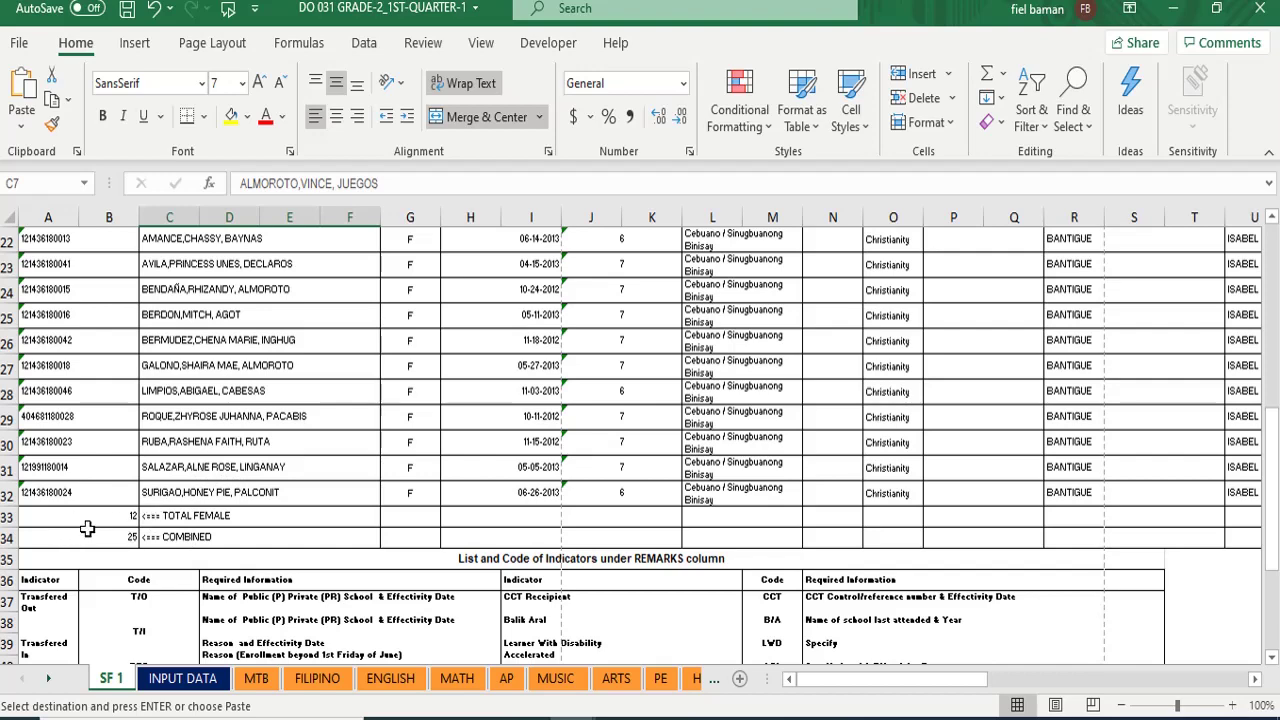
scroll(137, 458, up, 2)
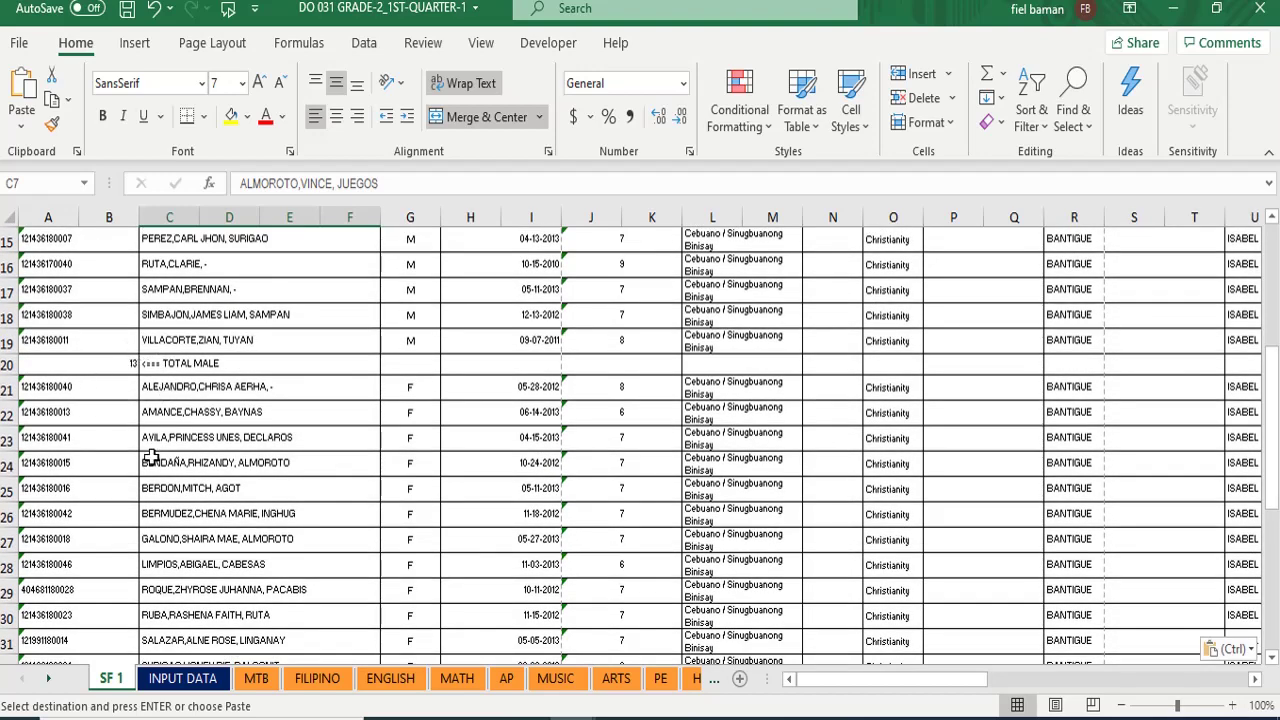
scroll(140, 465, down, 2)
scroll(135, 472, down, 1)
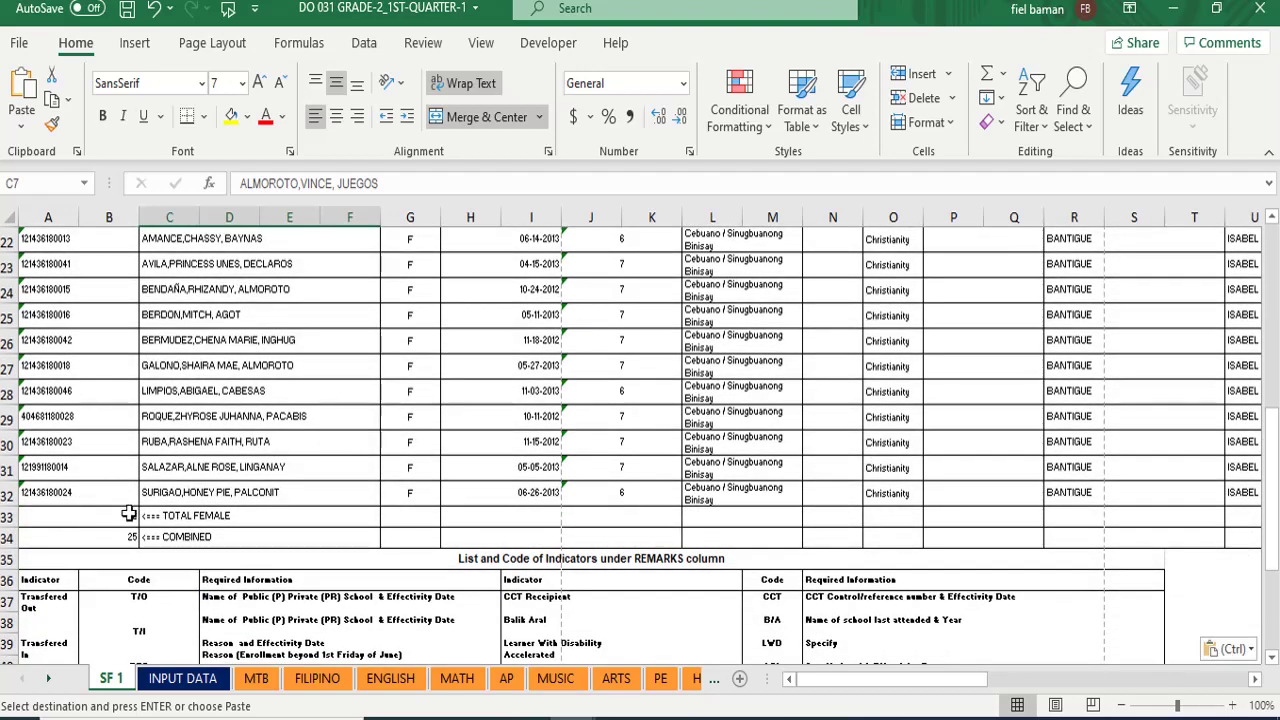
scroll(165, 480, up, 4)
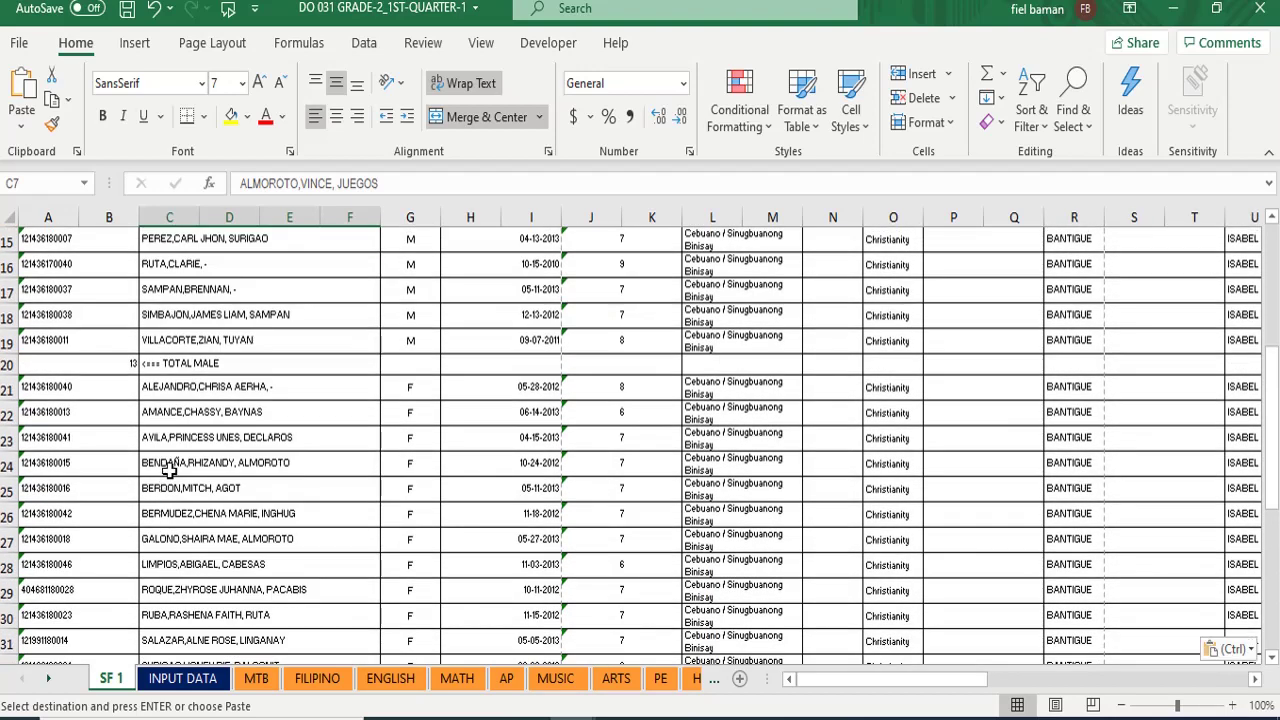
scroll(173, 445, up, 3)
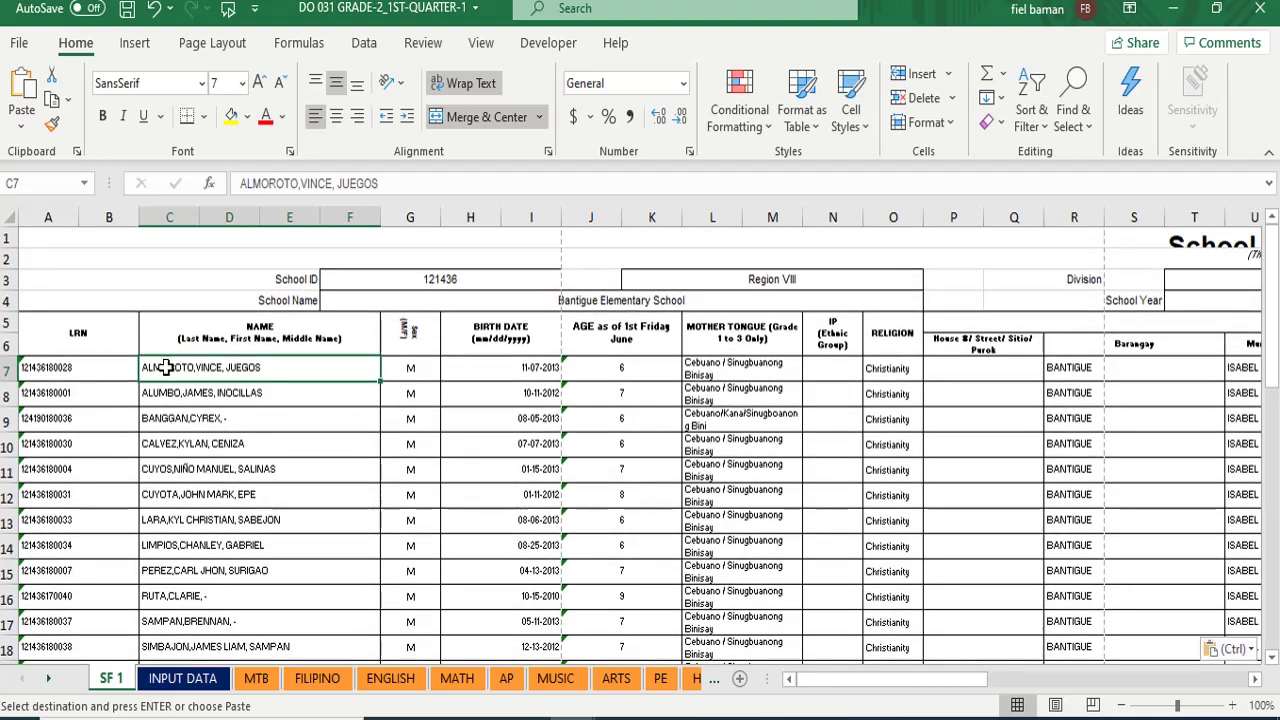
- Copy the male learners' names from column C and paste them into INPUT DATA from B12
drag(165, 367, 198, 366)
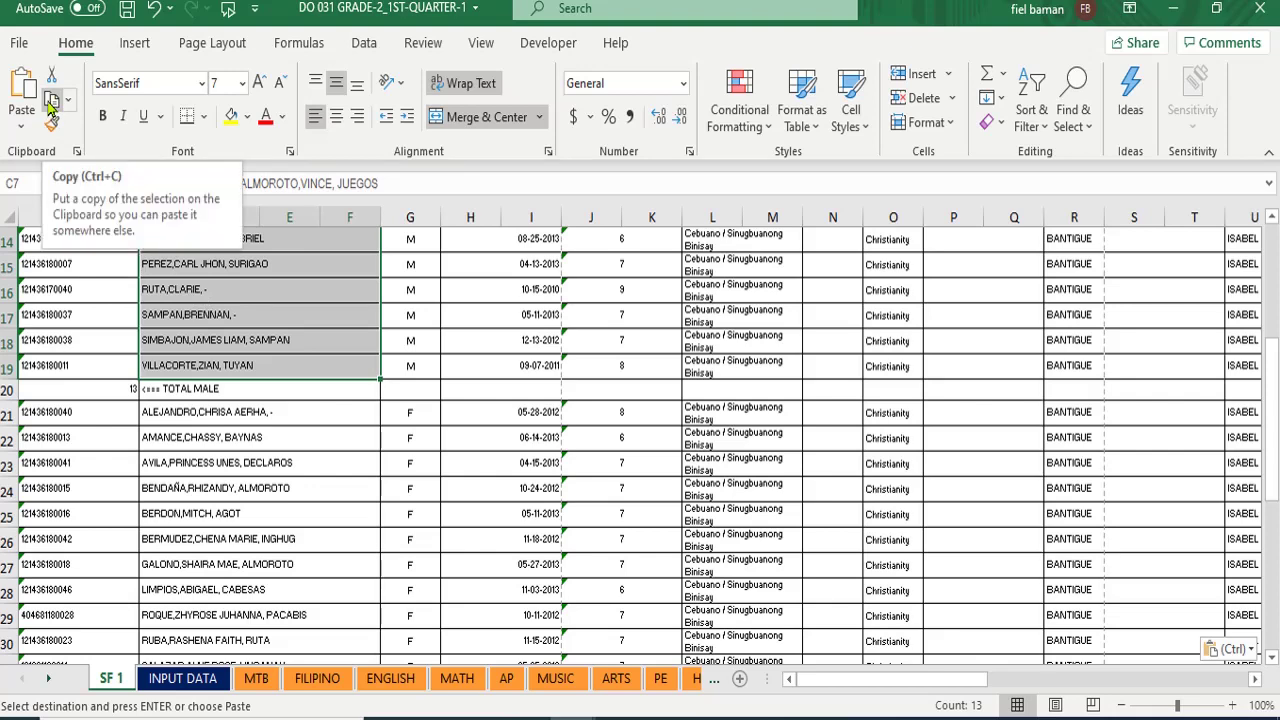
click(50, 104)
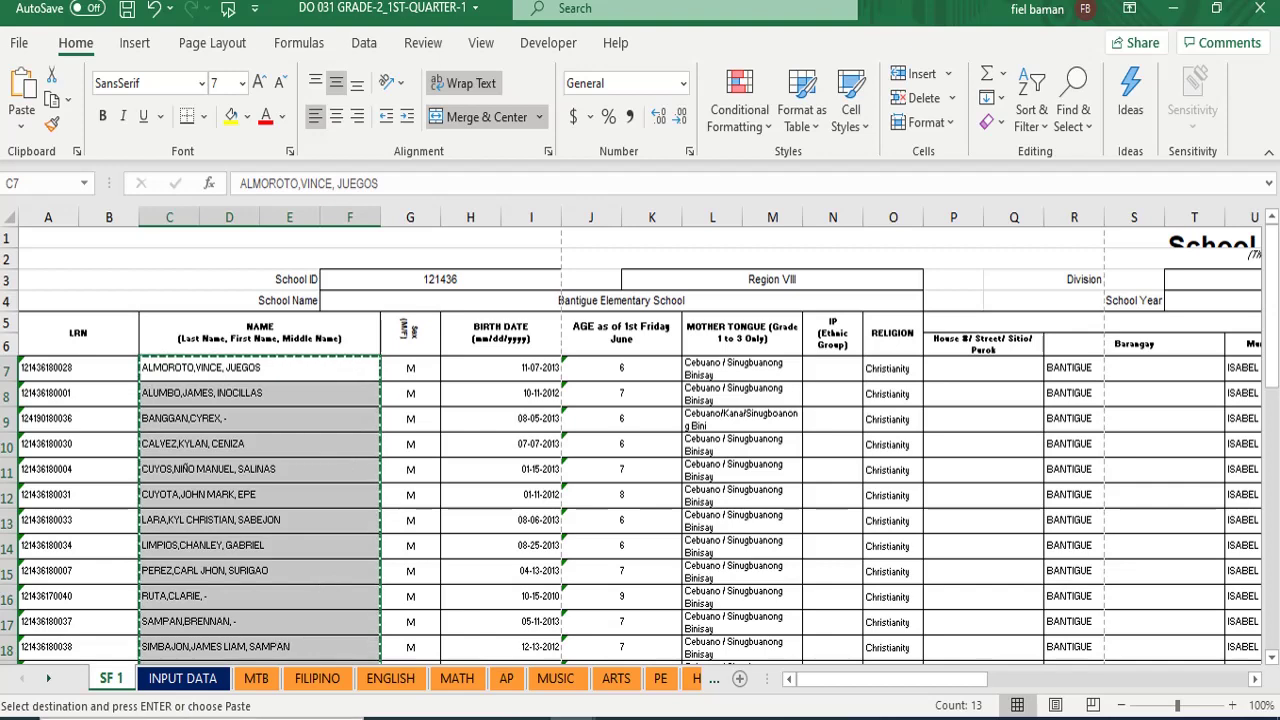
click(187, 680)
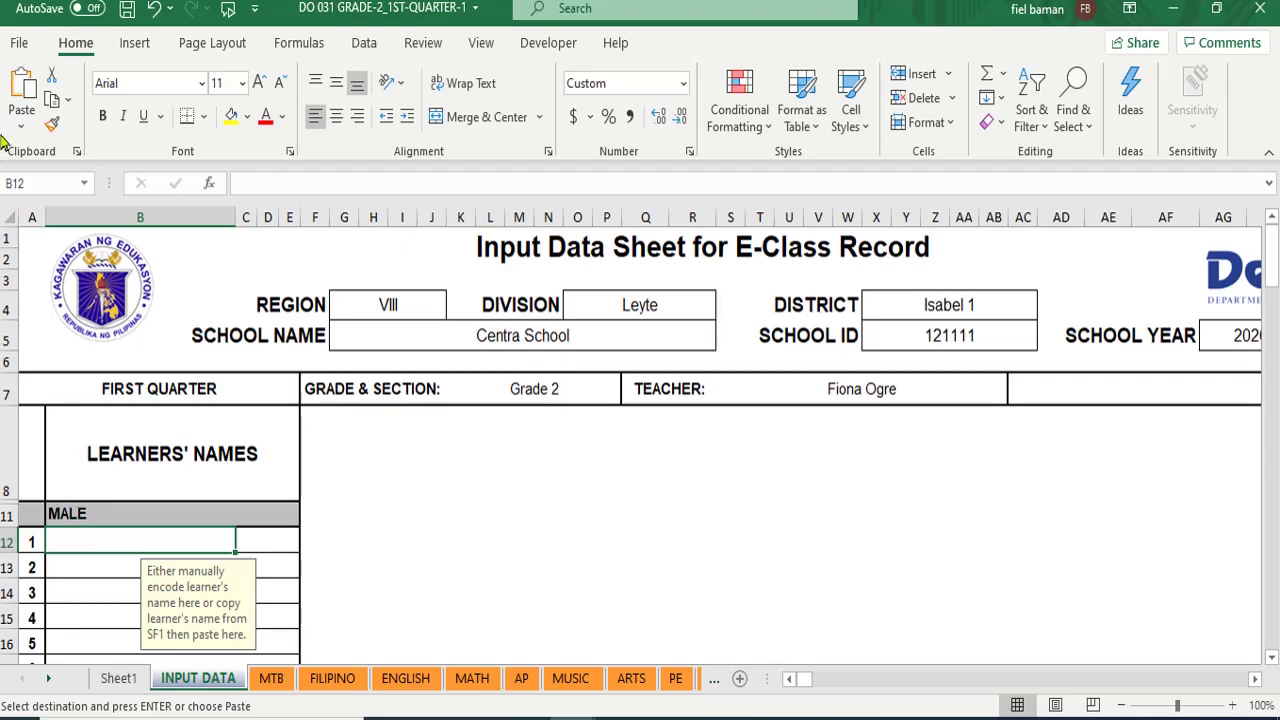
click(25, 88)
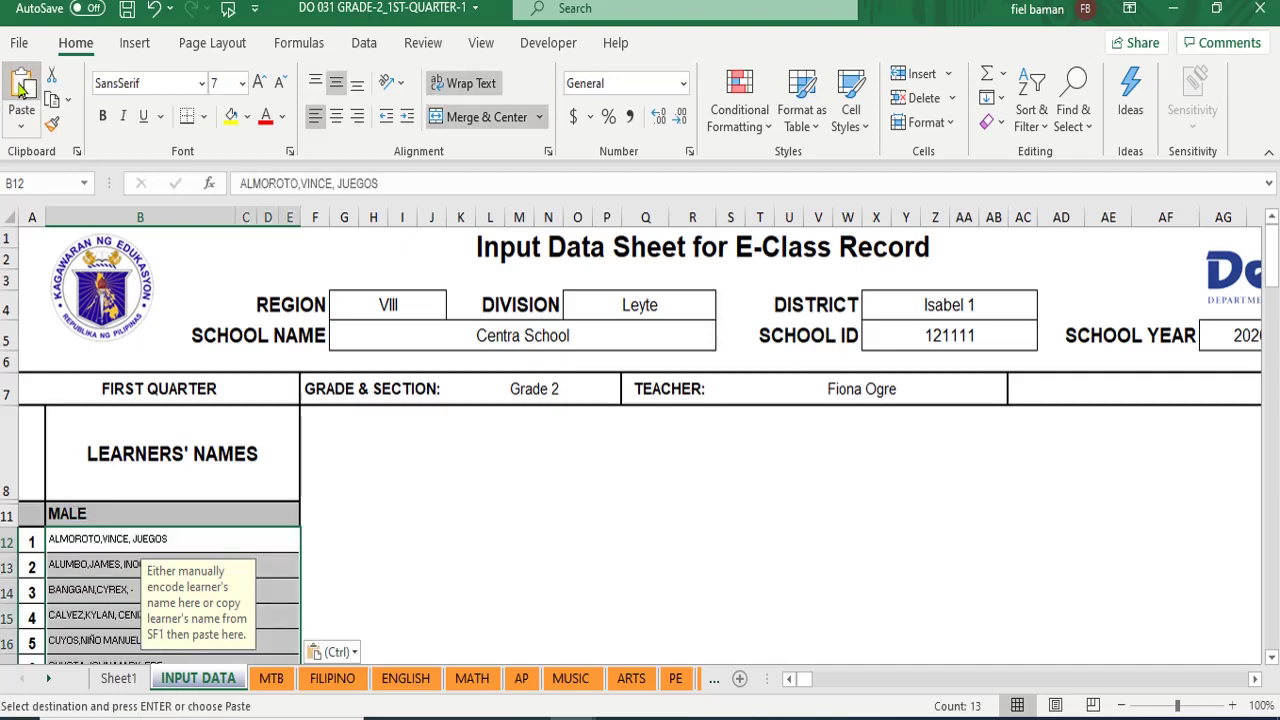
scroll(140, 440, down, 5)
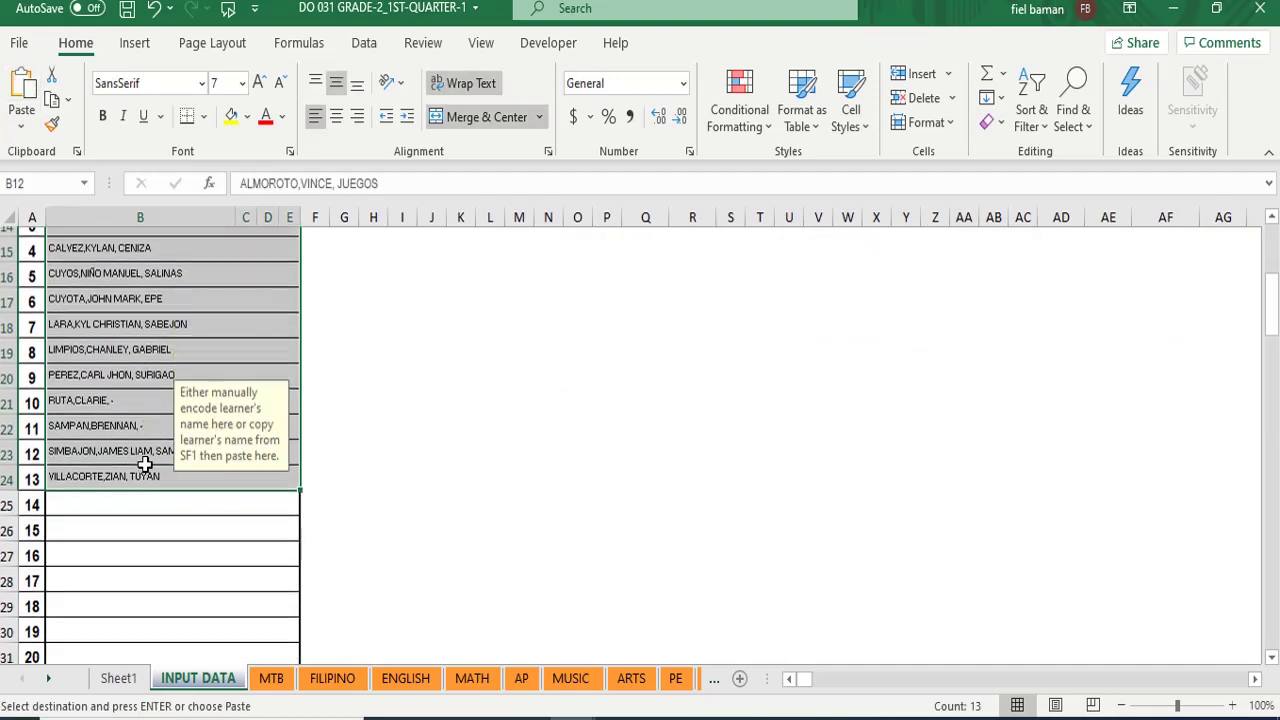
click(113, 503)
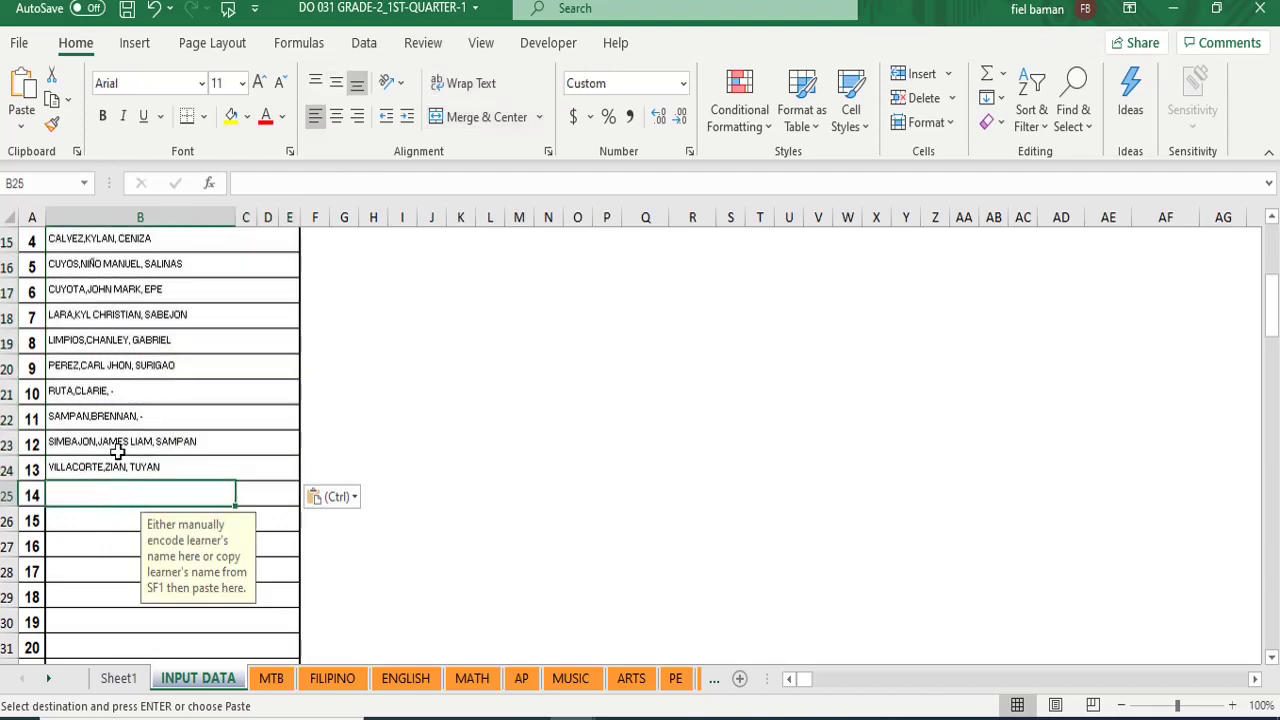
- Review the pasted names list, then switch to the Edge browser window
scroll(117, 452, up, 5)
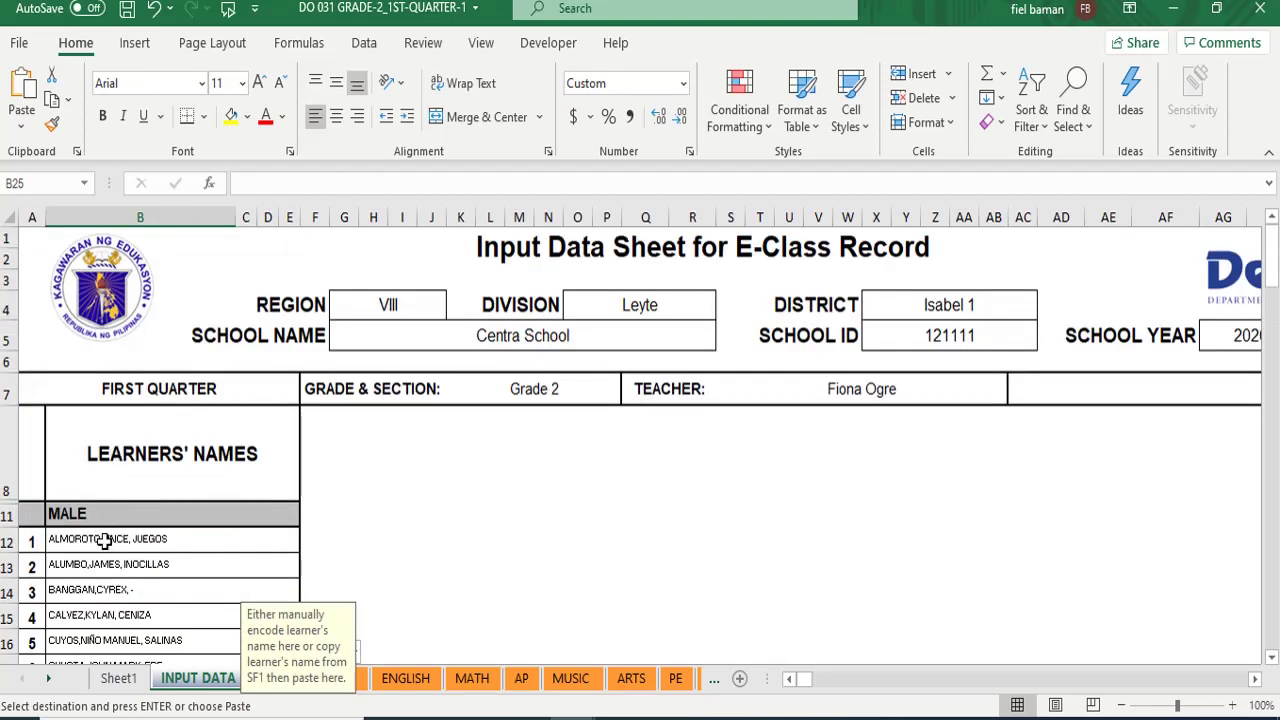
scroll(88, 600, down, 2)
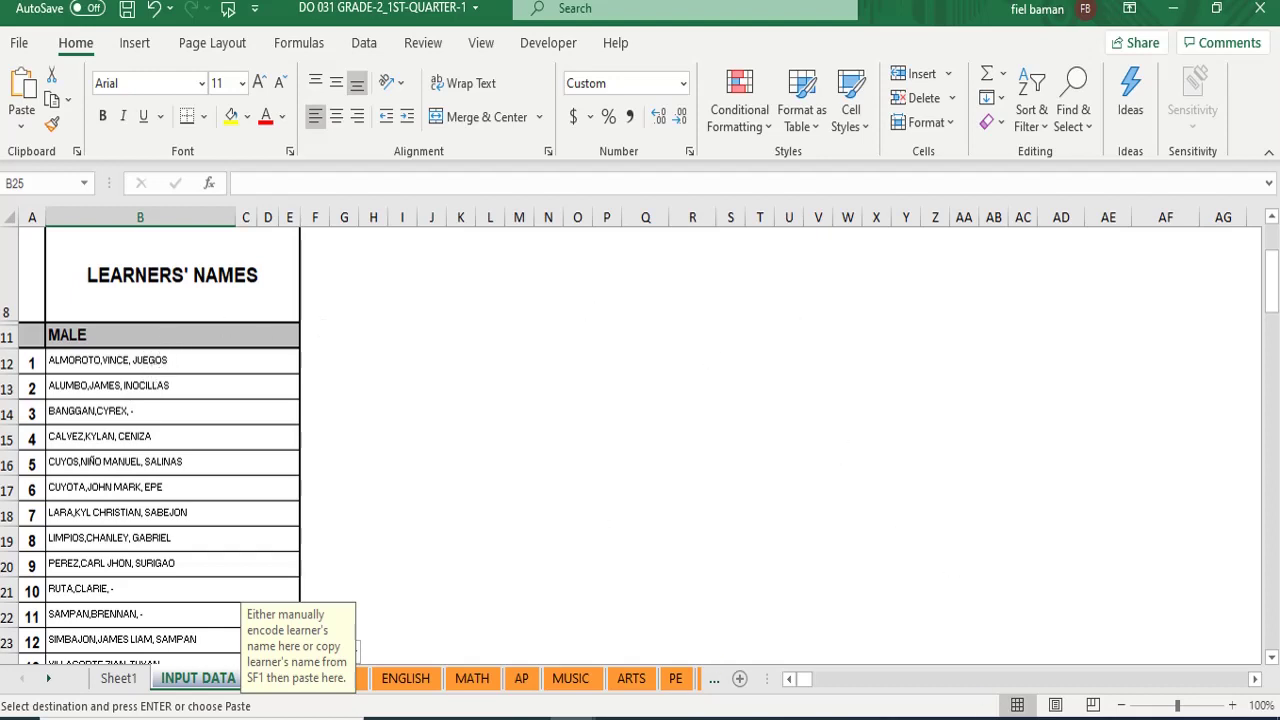
key(alt+Tab)
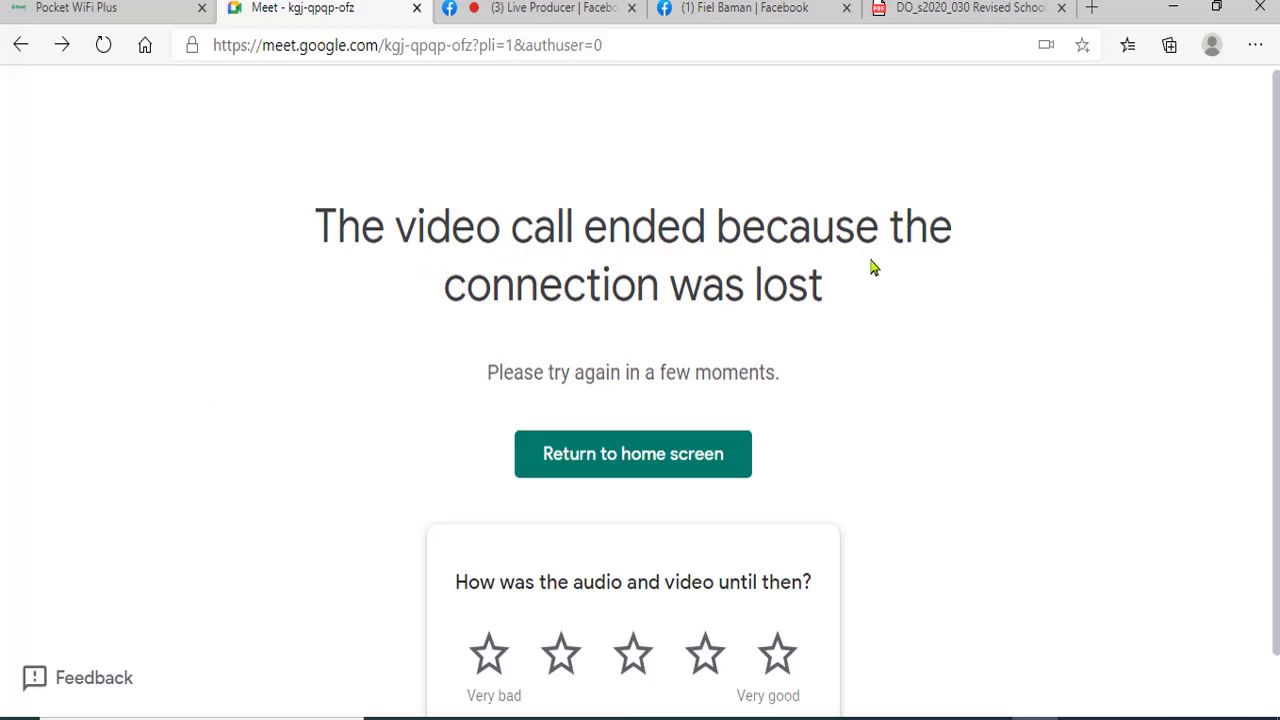
- Return to Meet's home page after the dropped call, check the Pocket WiFi tab, then open the Facebook profile tab
click(571, 470)
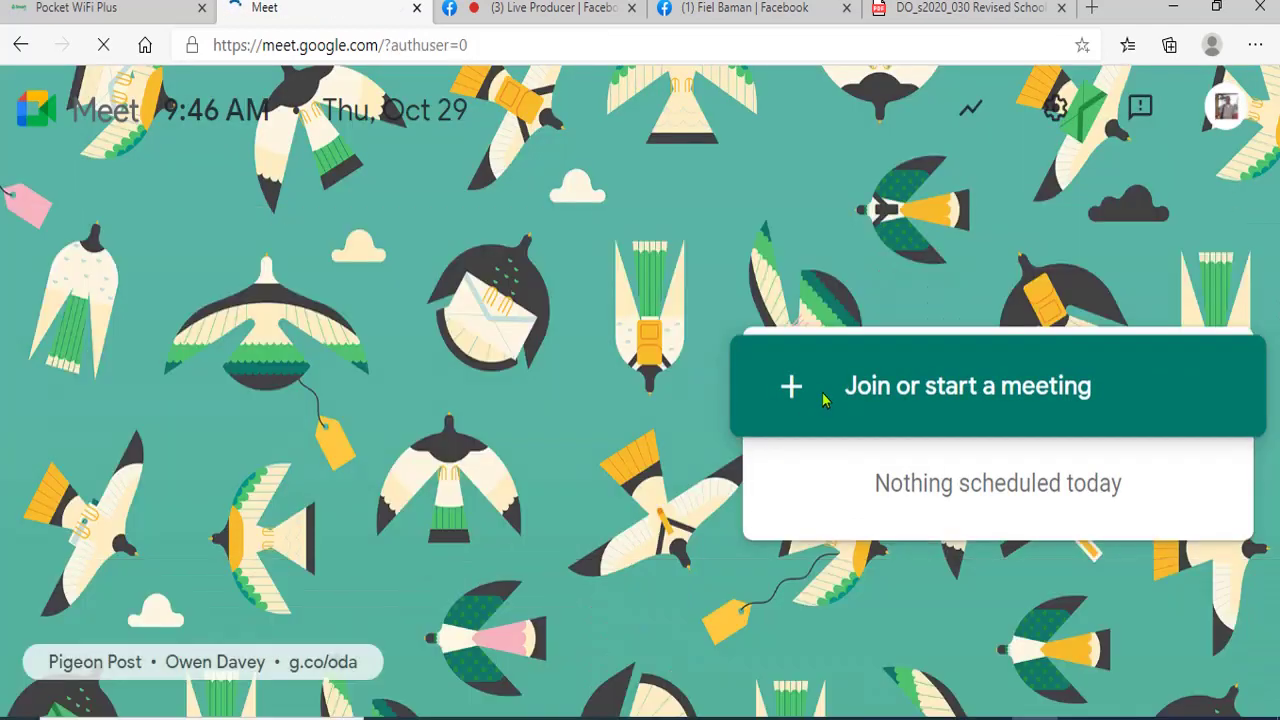
click(135, 12)
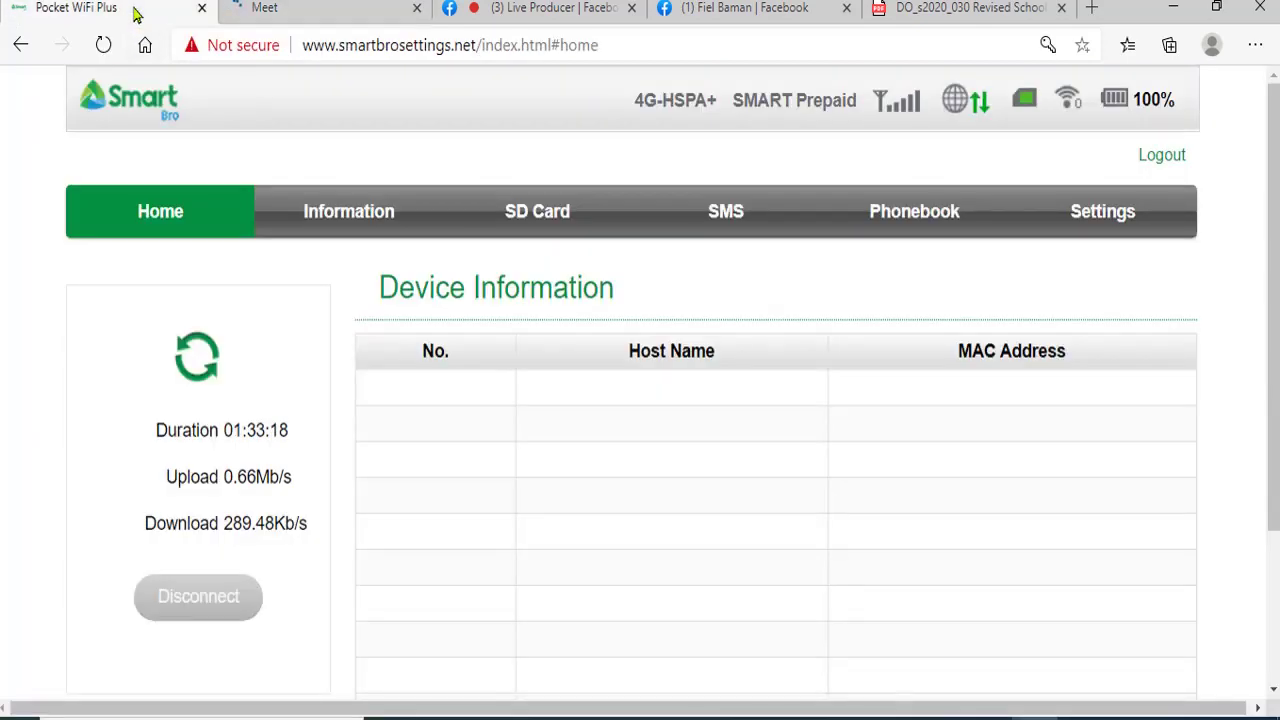
click(270, 12)
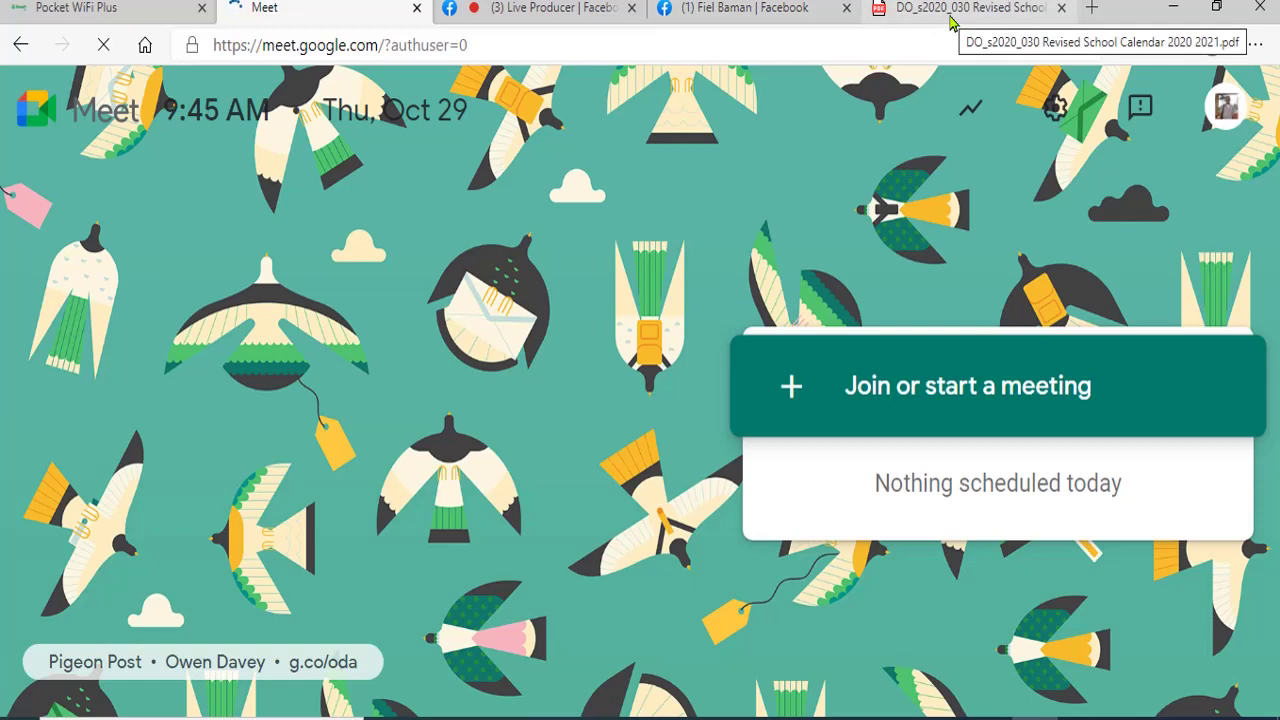
click(765, 12)
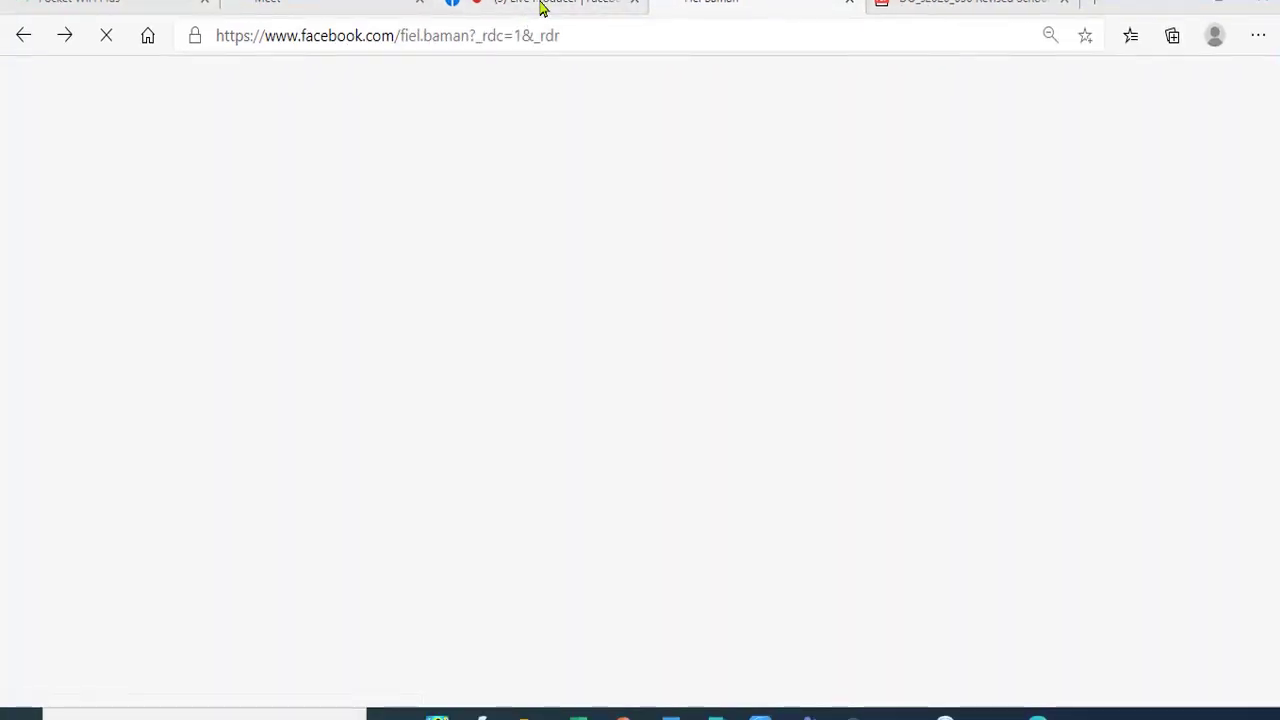
- Close the Facebook profile tab and reload the unavailable Live Producer page
click(851, 6)
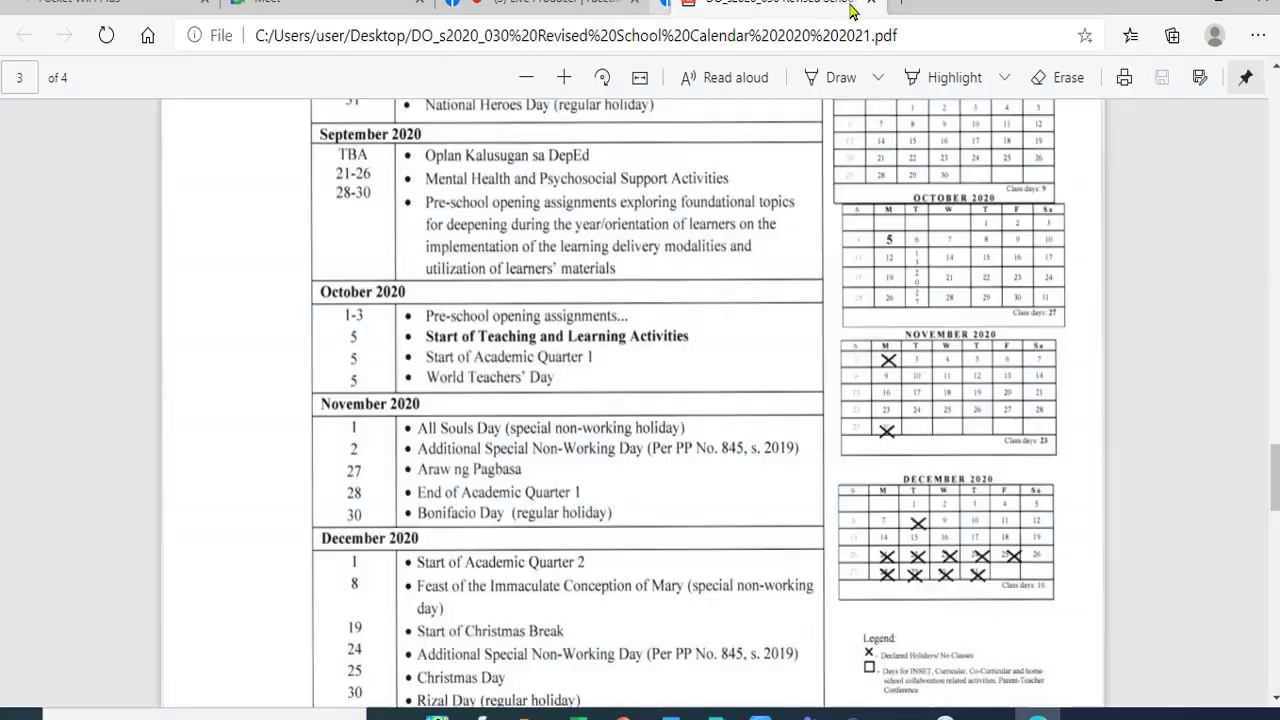
click(525, 6)
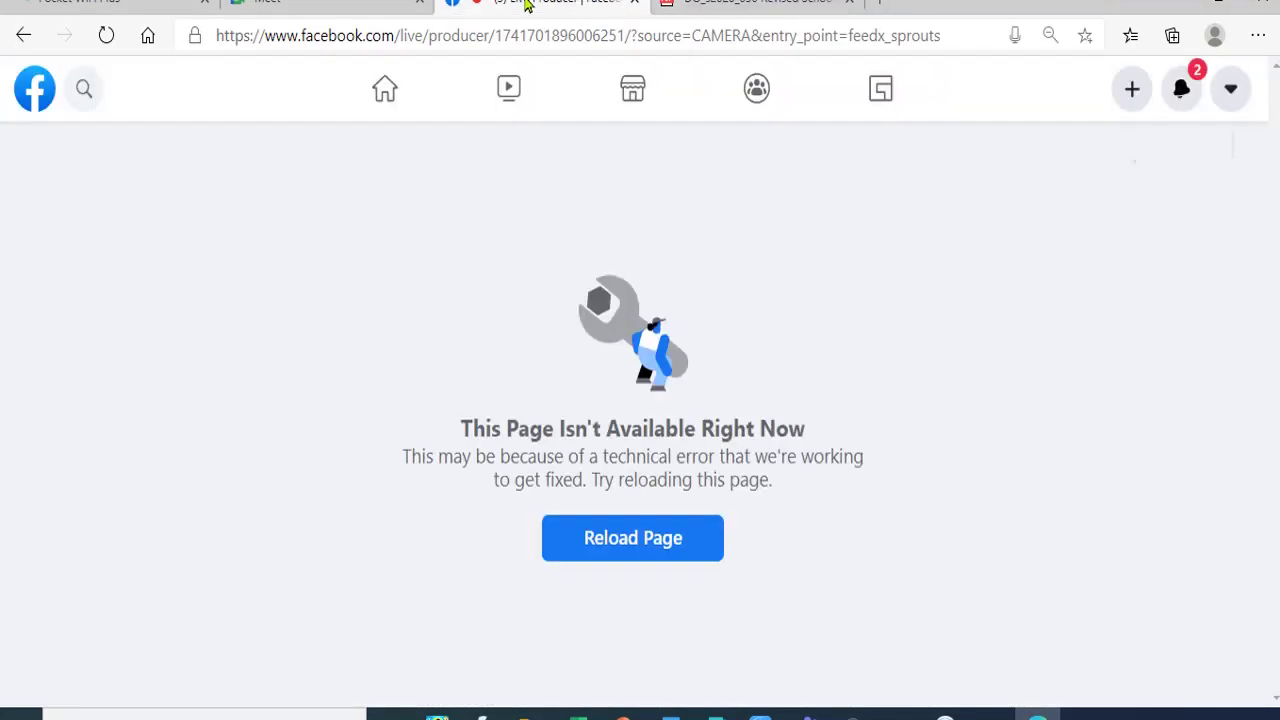
click(637, 540)
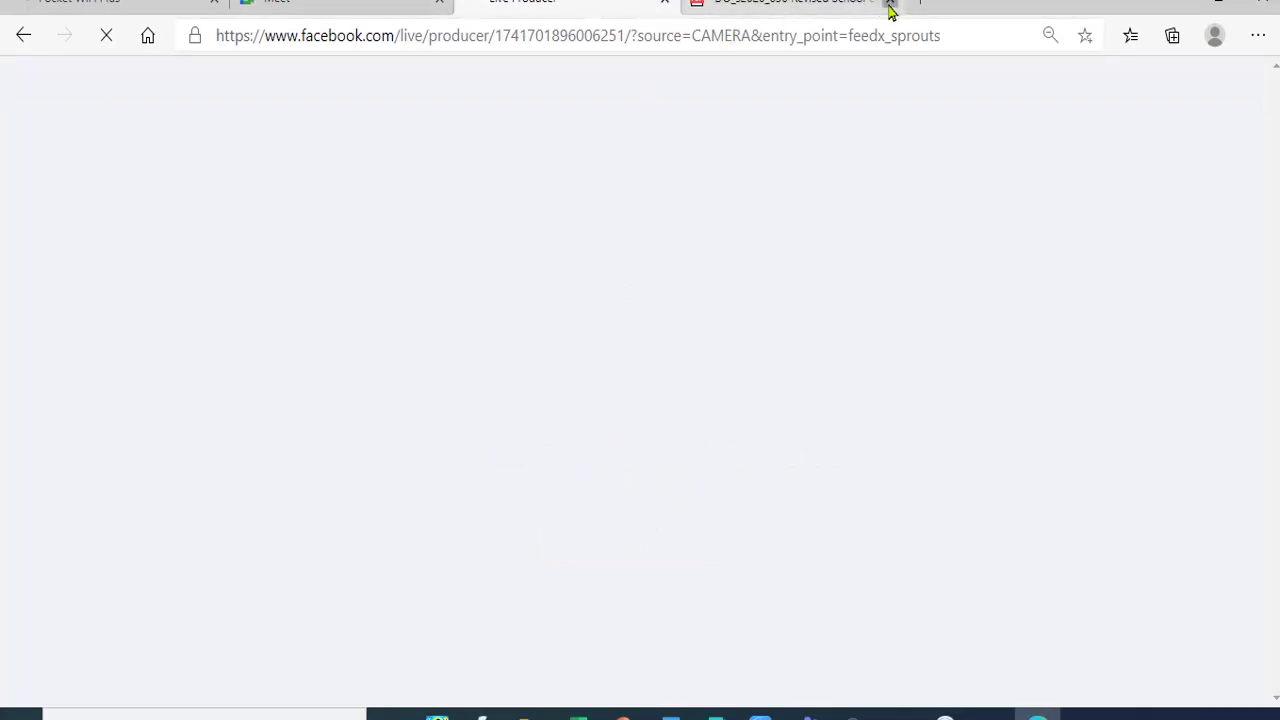
- Close the school calendar PDF, check and dismiss the notifications, and go back to Meet
click(891, 6)
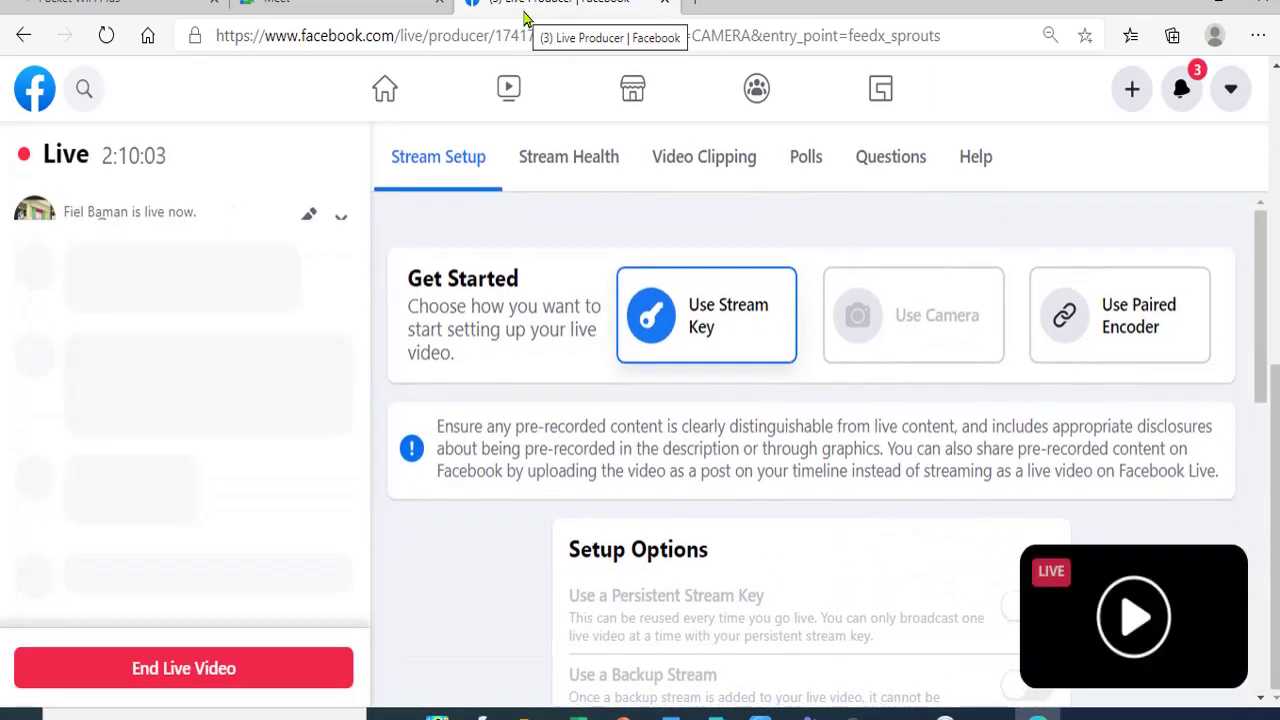
mouse_move(1097, 673)
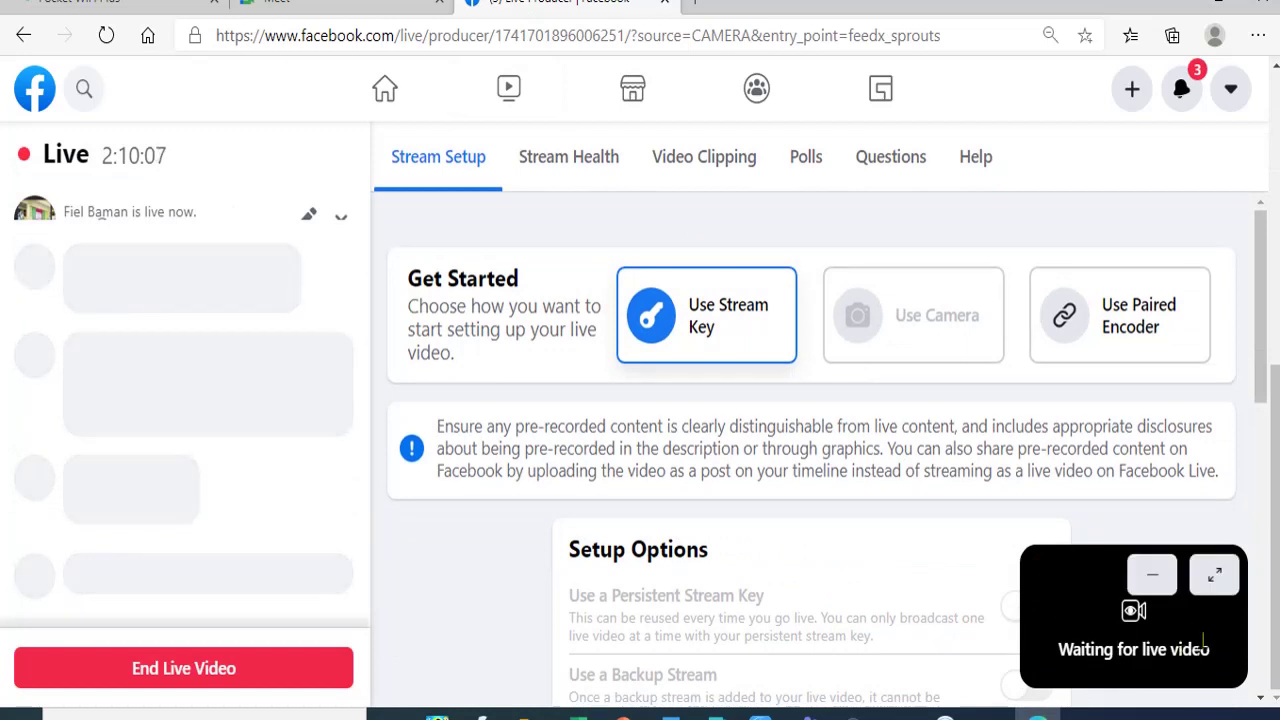
click(1177, 100)
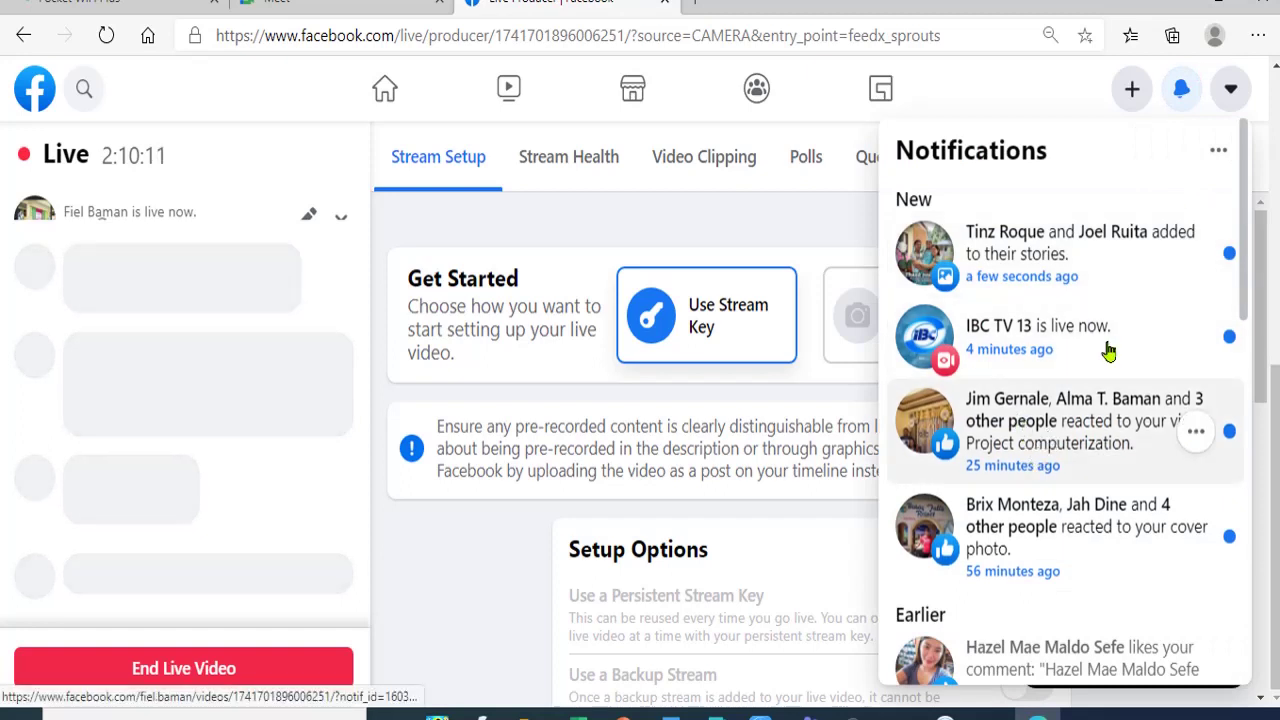
click(1178, 97)
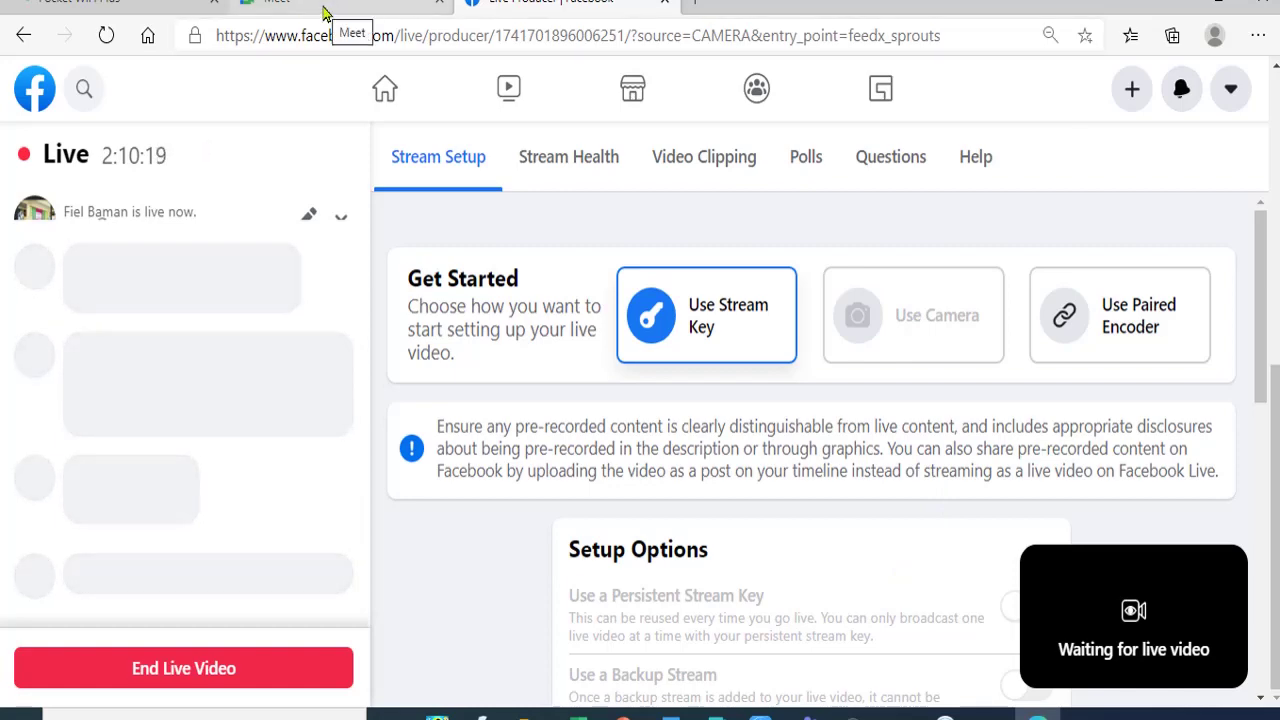
click(323, 12)
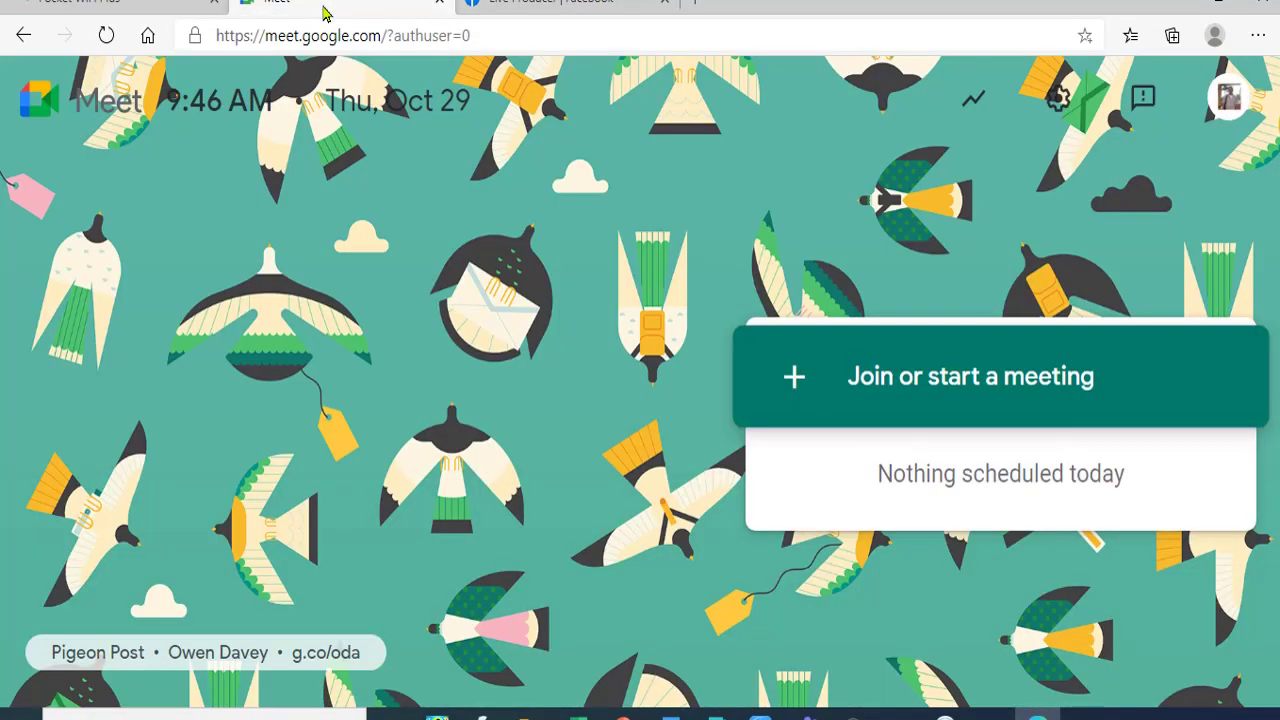
- Join the meeting by its nickname 'Project computerization' from the Meet home page
click(1003, 391)
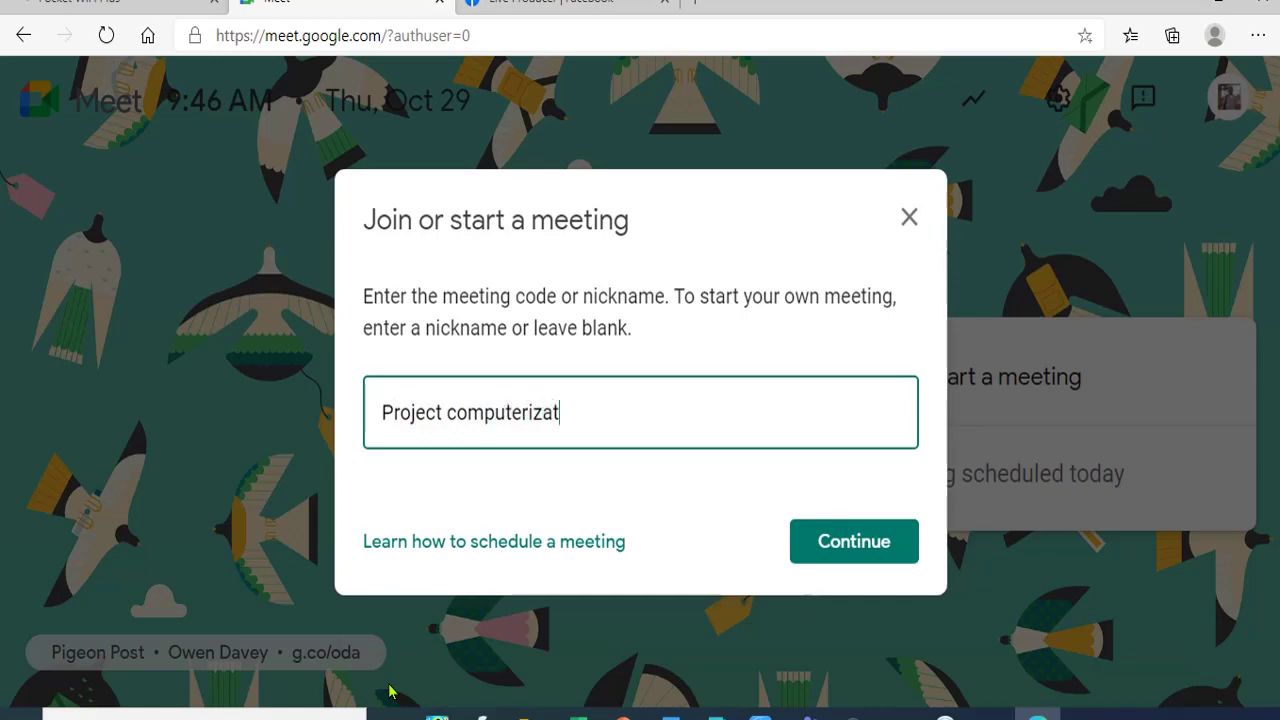
click(807, 550)
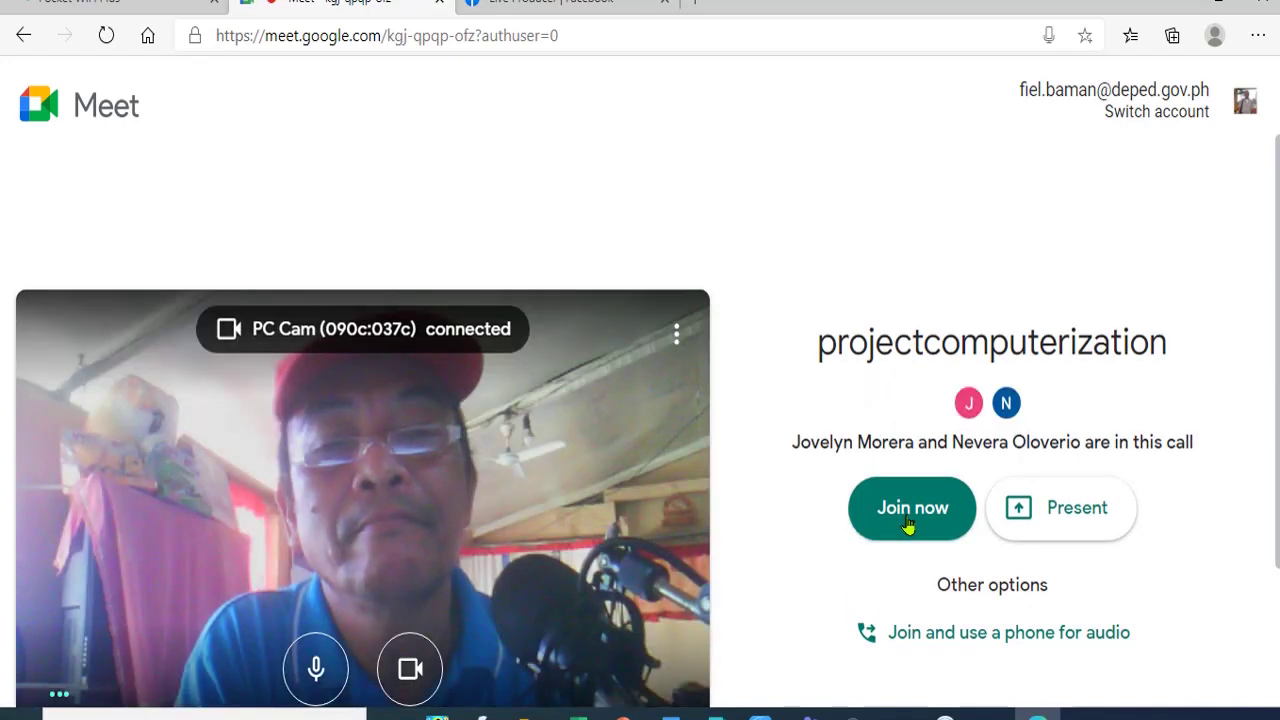
- Join the projectcomputerization call from its lobby screen
click(909, 512)
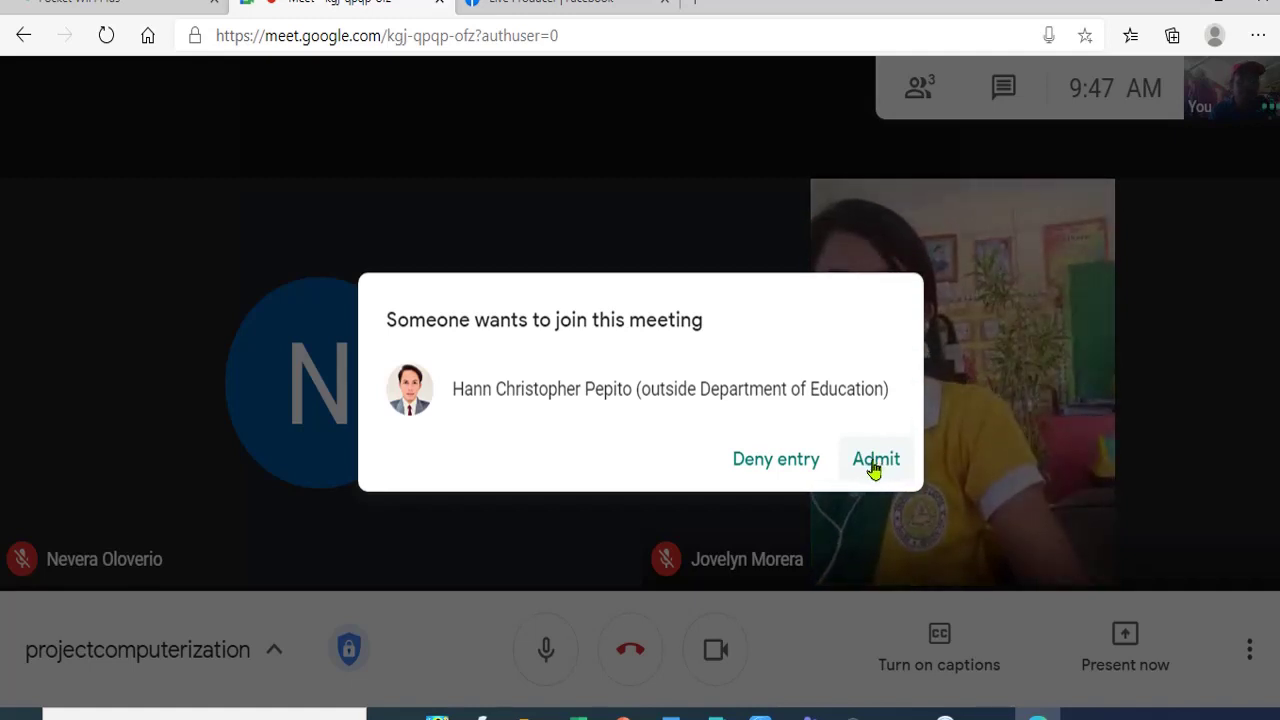
- Admit both waiting guests into the projectcomputerization call
click(873, 462)
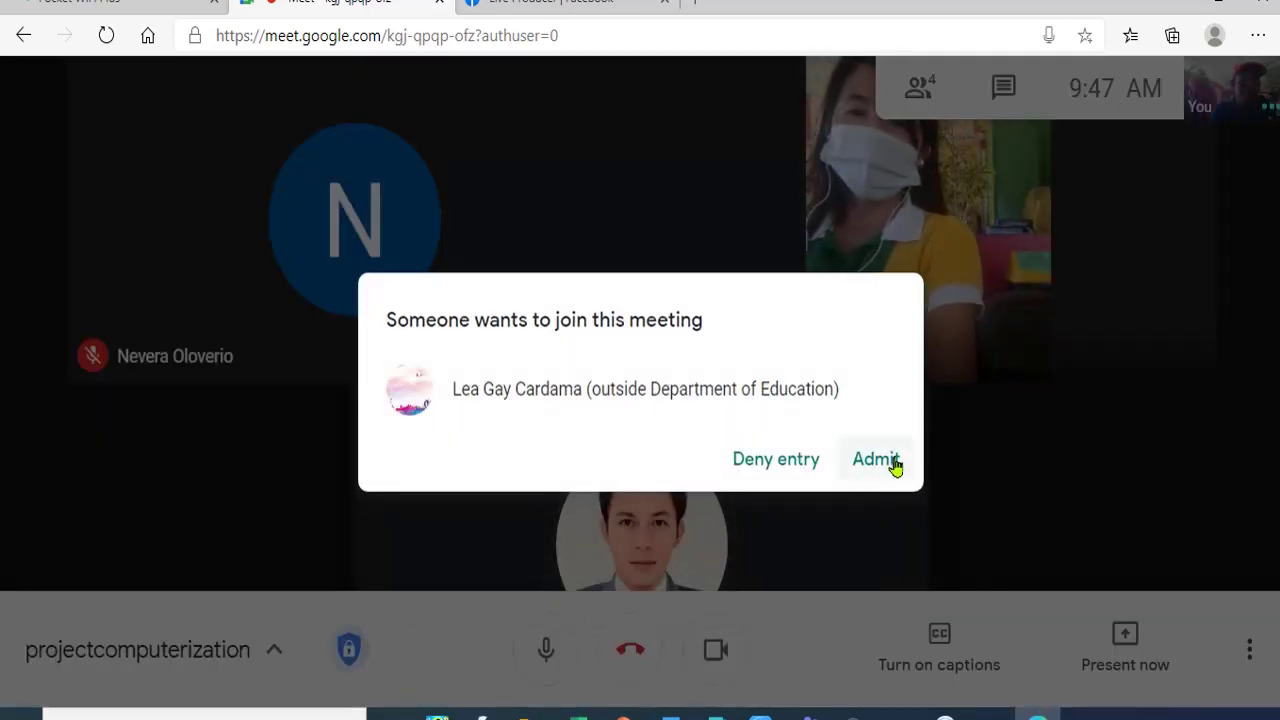
click(877, 459)
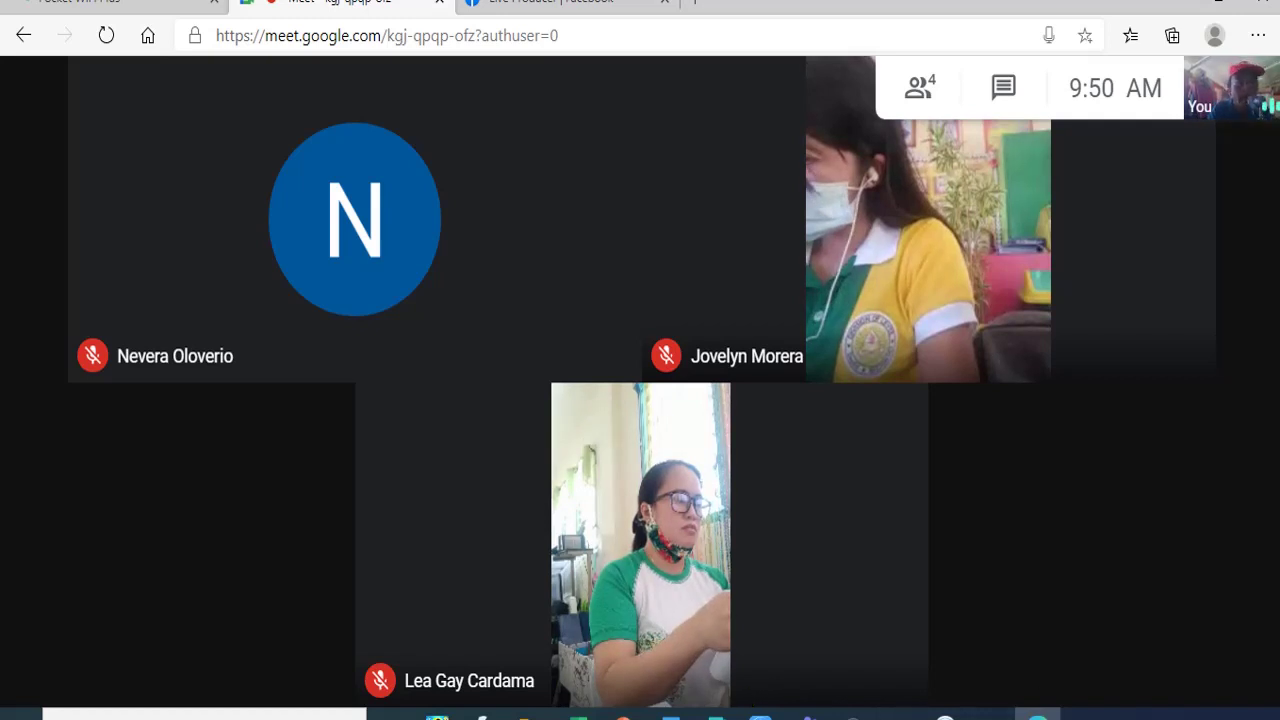
mouse_move(752, 598)
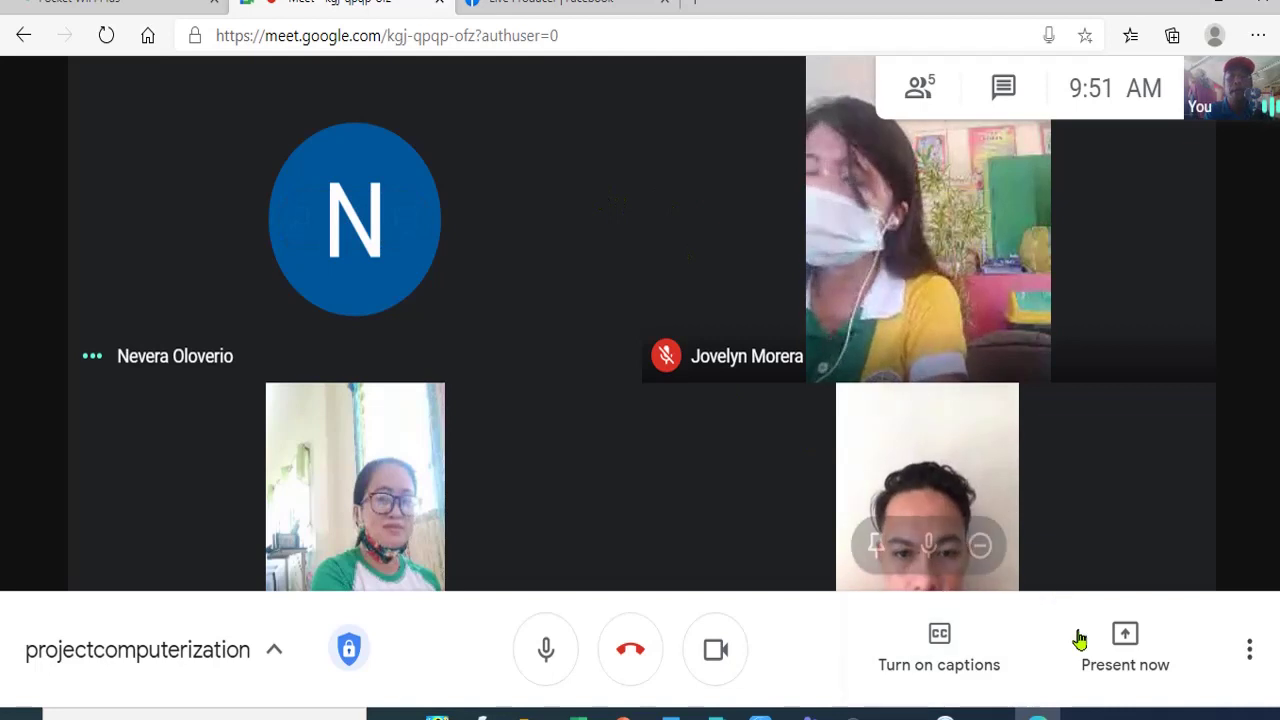
- Present the entire screen in Google Meet and bring the grade 2 class record workbook forward
click(1126, 642)
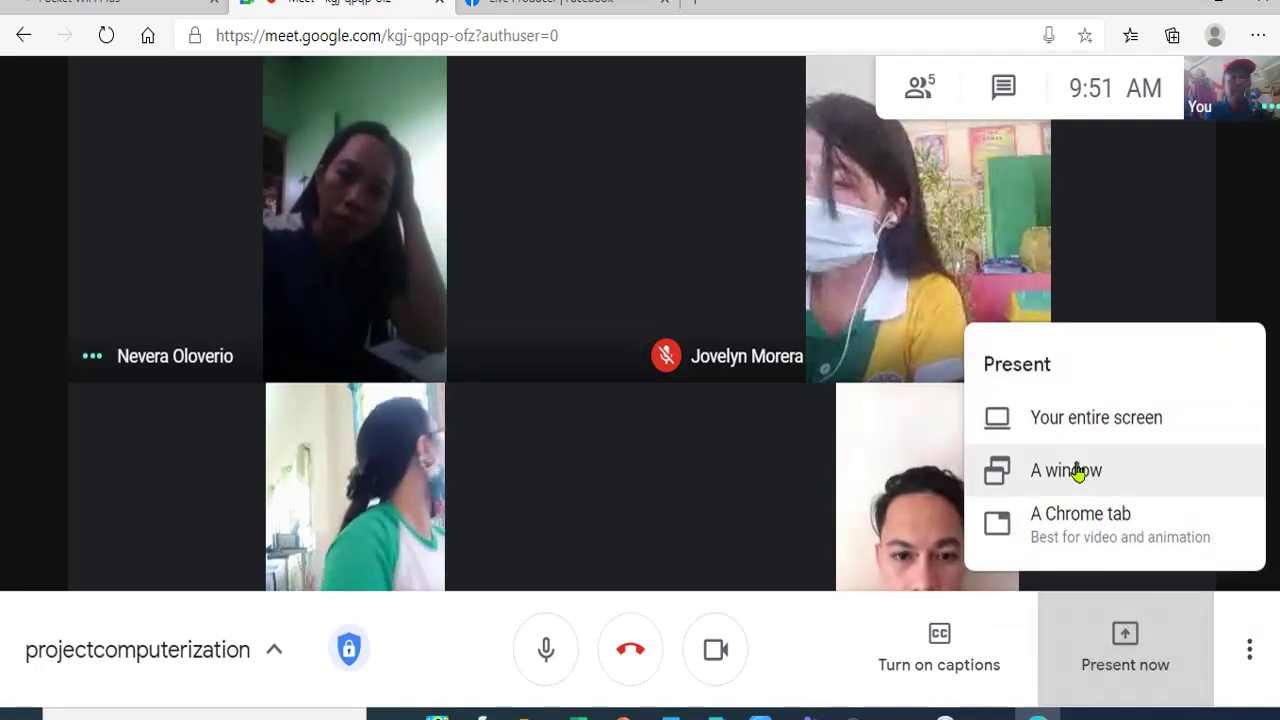
click(1060, 431)
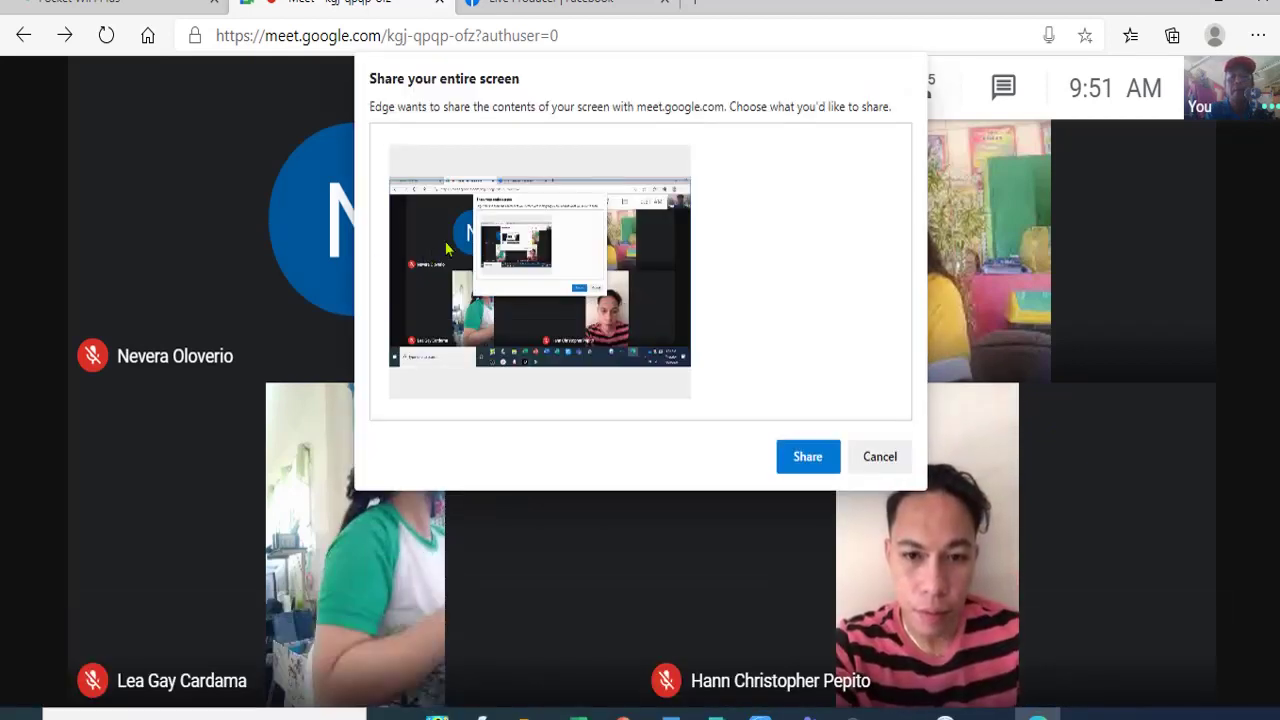
click(807, 458)
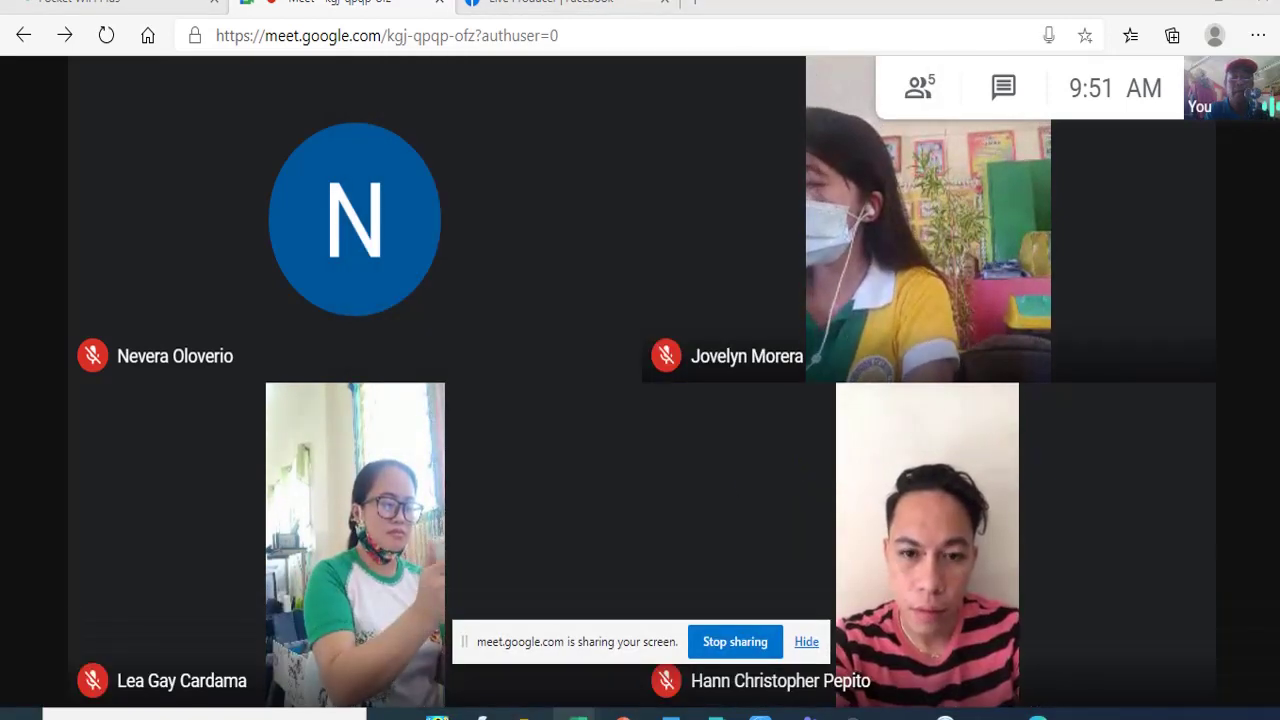
mouse_move(577, 716)
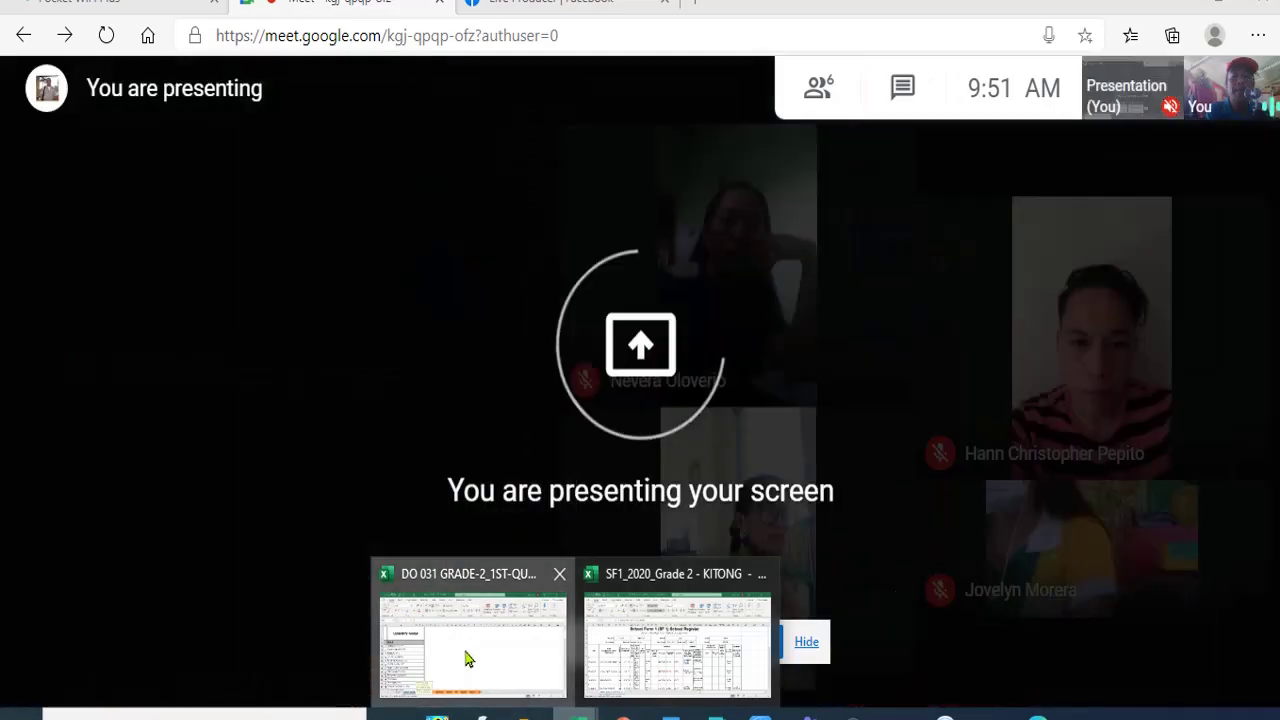
click(465, 658)
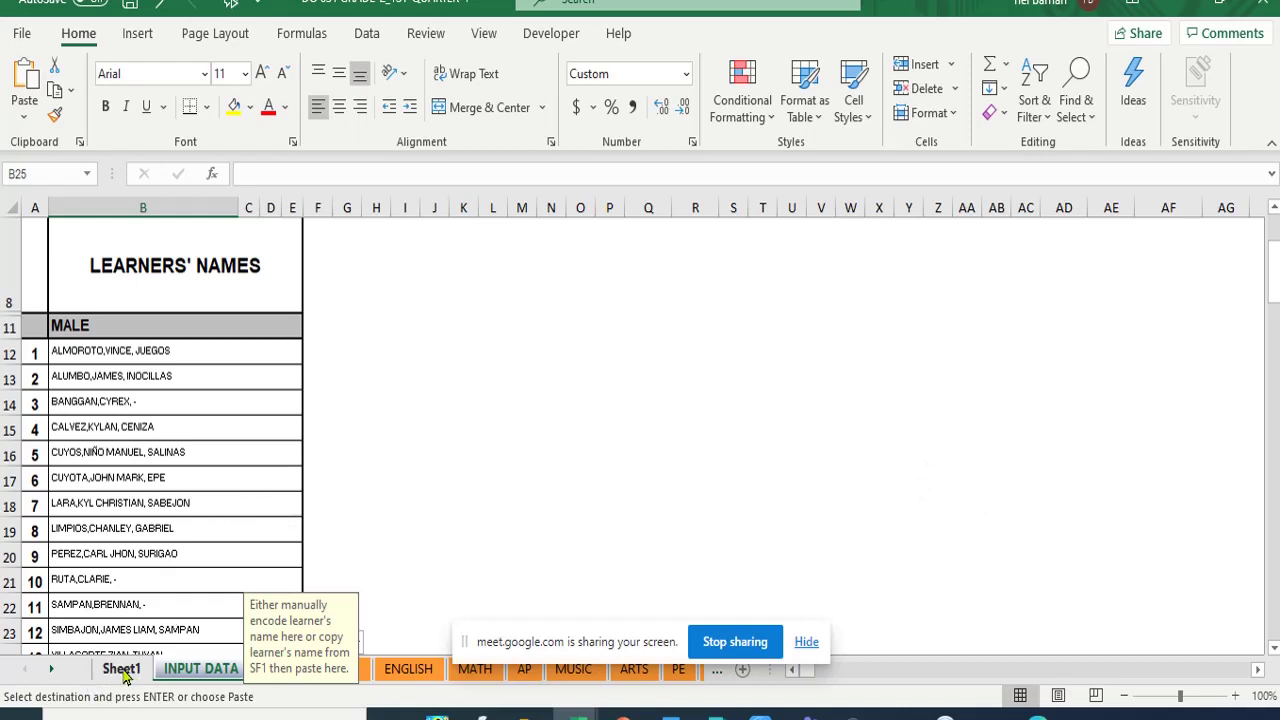
- Clear the copy marquee around the male names on Sheet1, then return to INPUT DATA
click(121, 669)
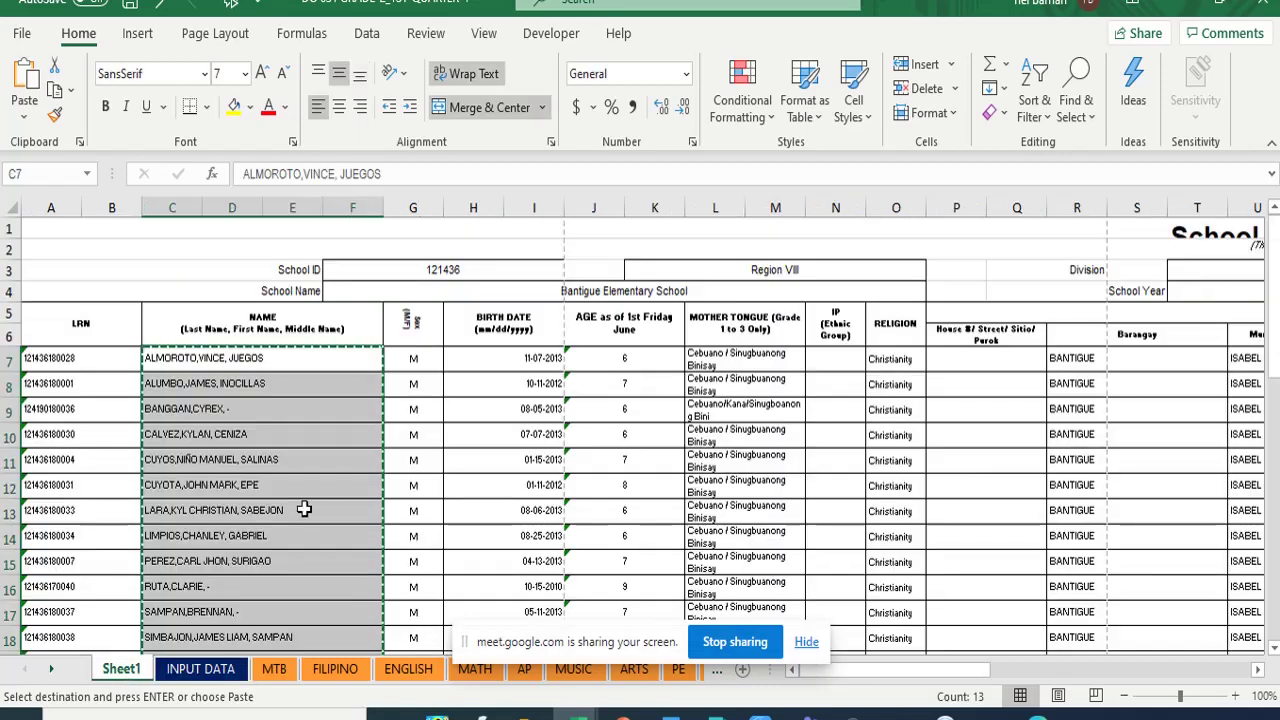
key(Escape)
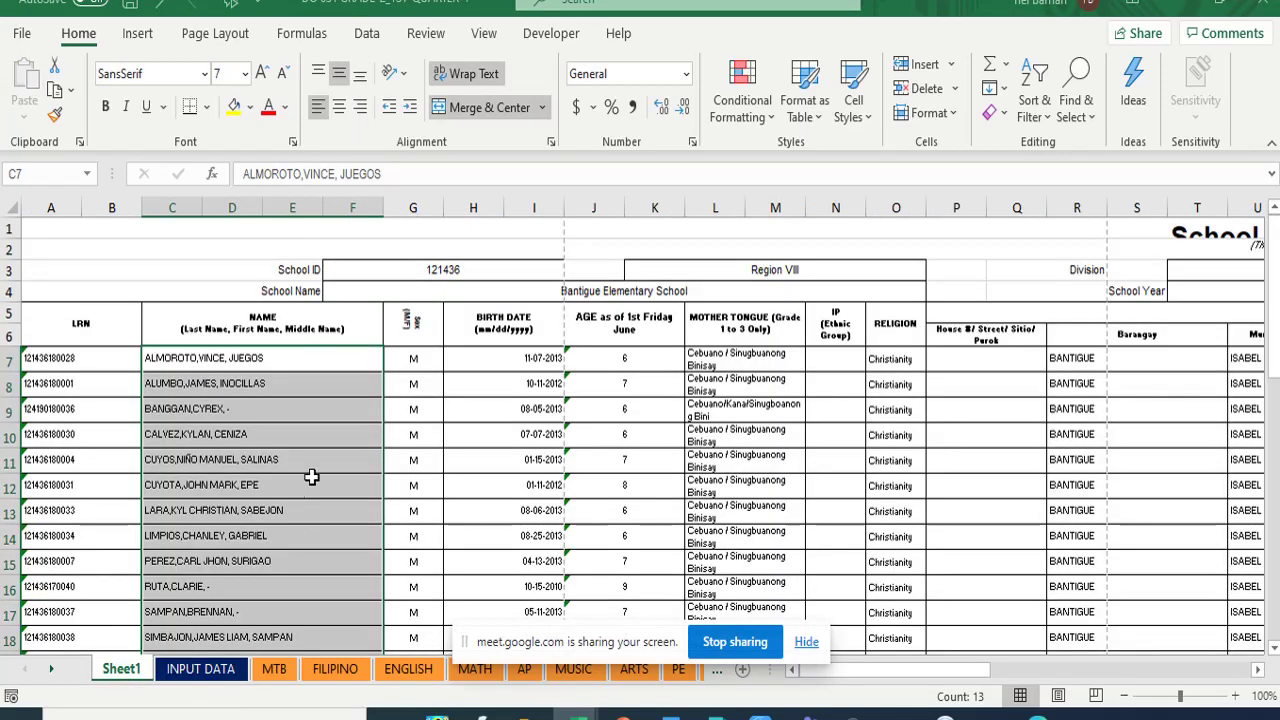
click(213, 669)
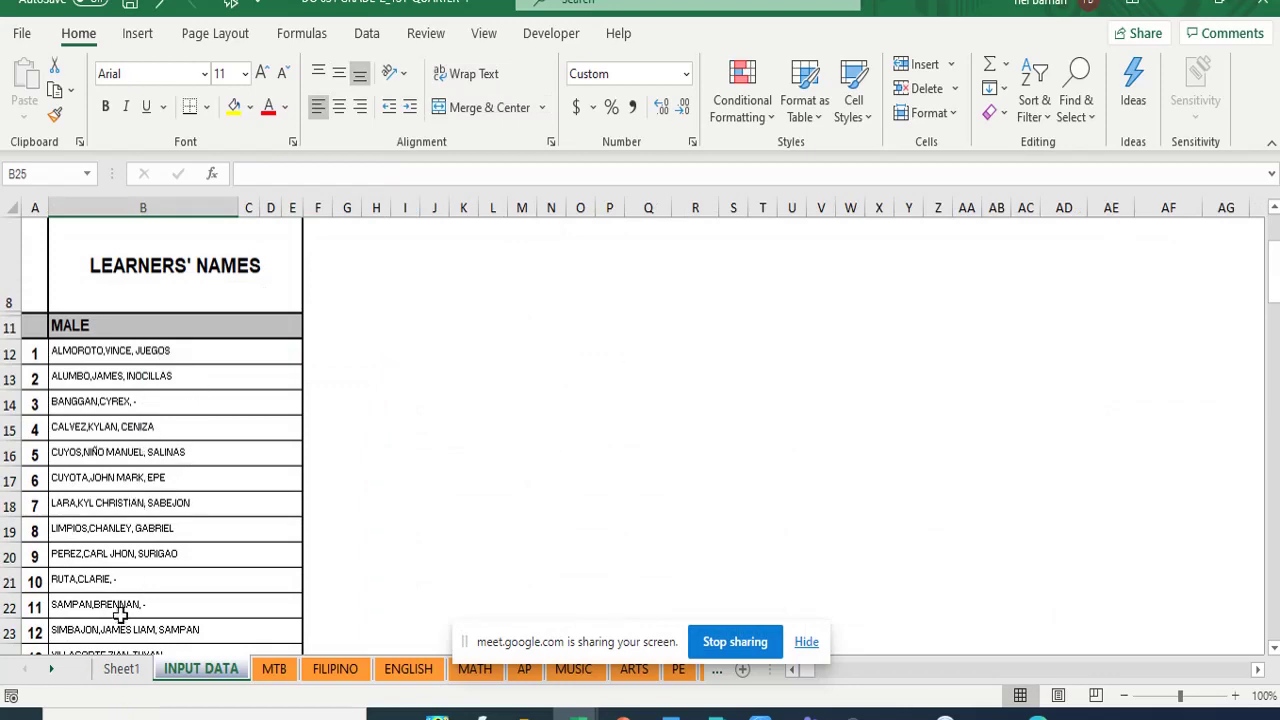
- Locate the empty FEMALE rows on INPUT DATA at cell B63, then return to Sheet1
scroll(160, 480, up, 3)
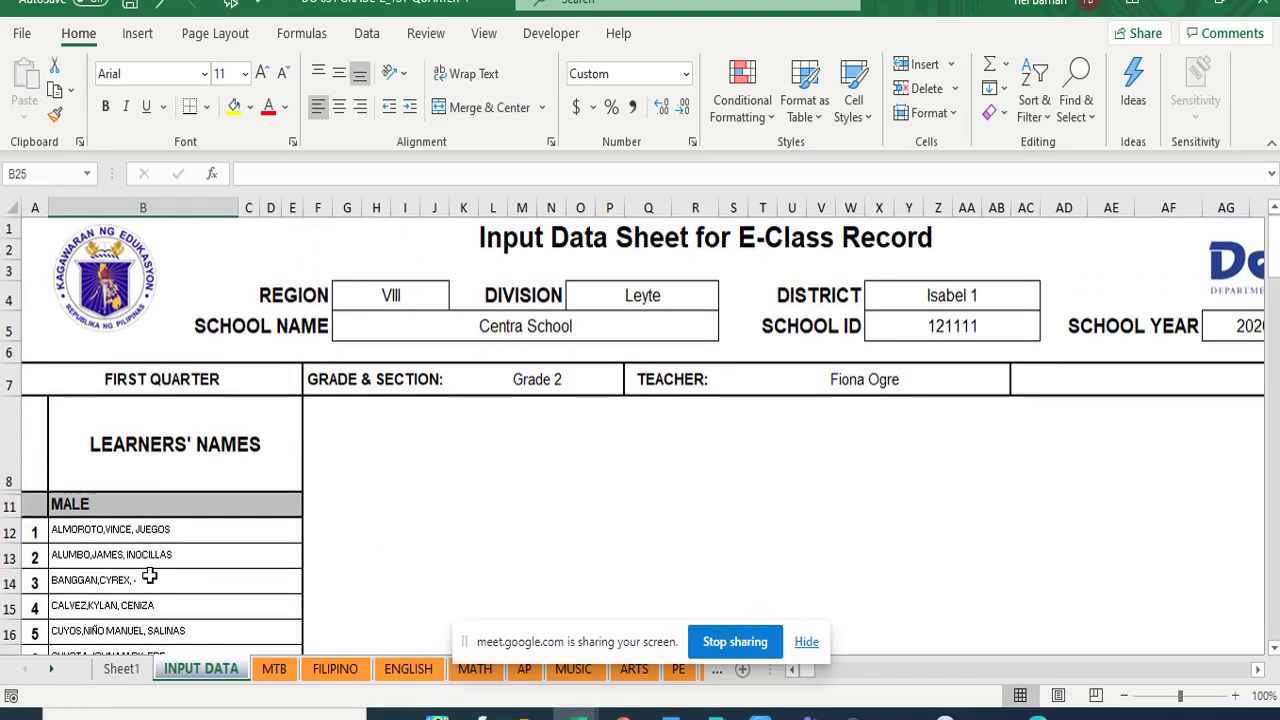
scroll(149, 577, down, 5)
scroll(163, 506, up, 6)
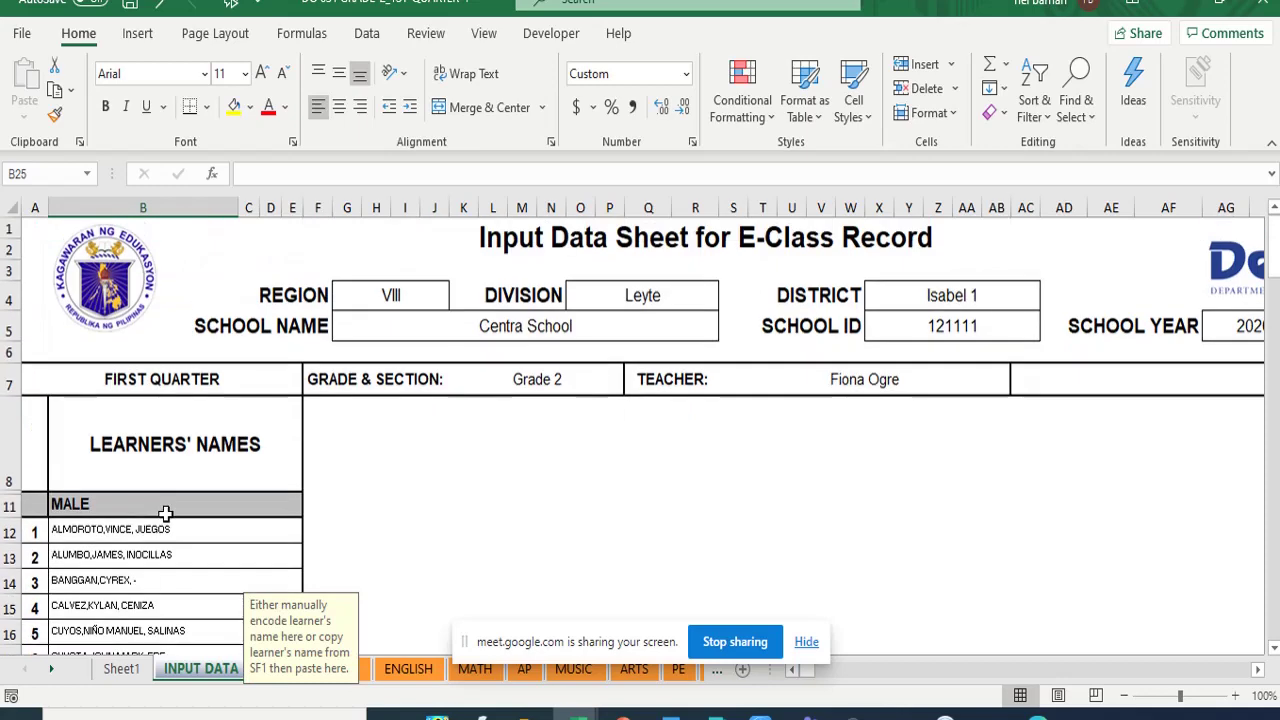
scroll(165, 513, down, 5)
scroll(166, 514, down, 7)
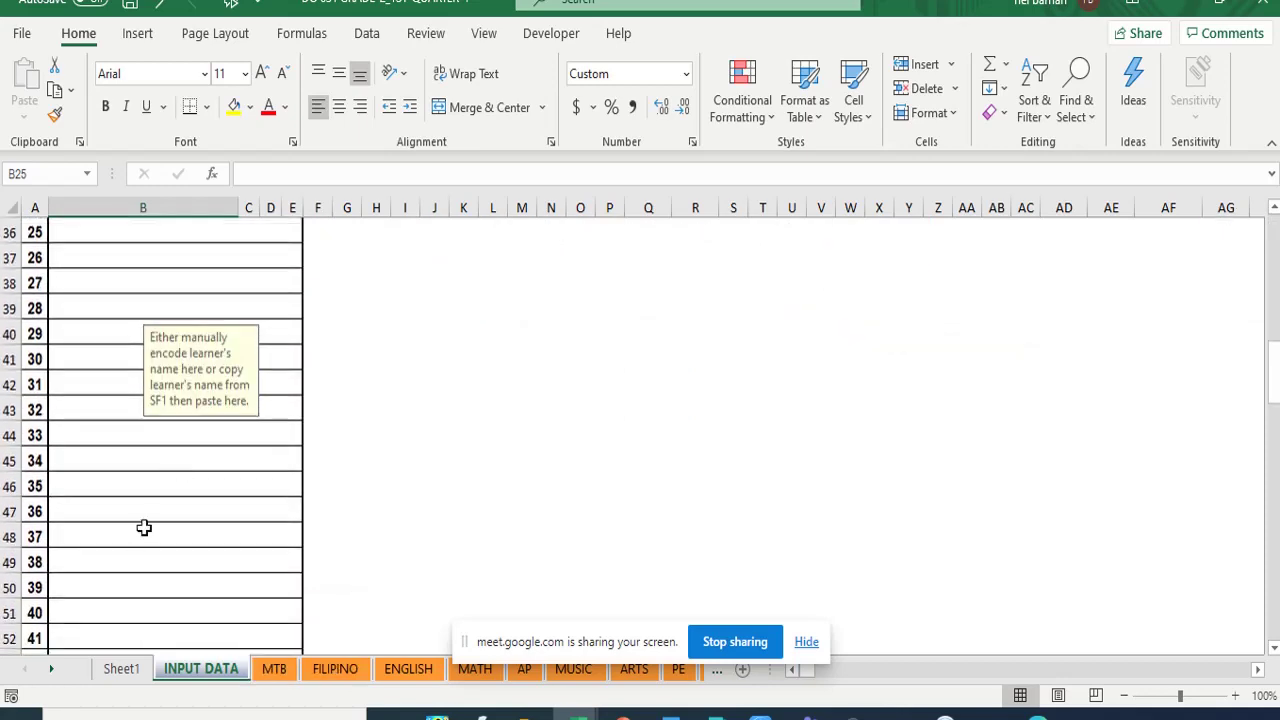
scroll(156, 490, down, 7)
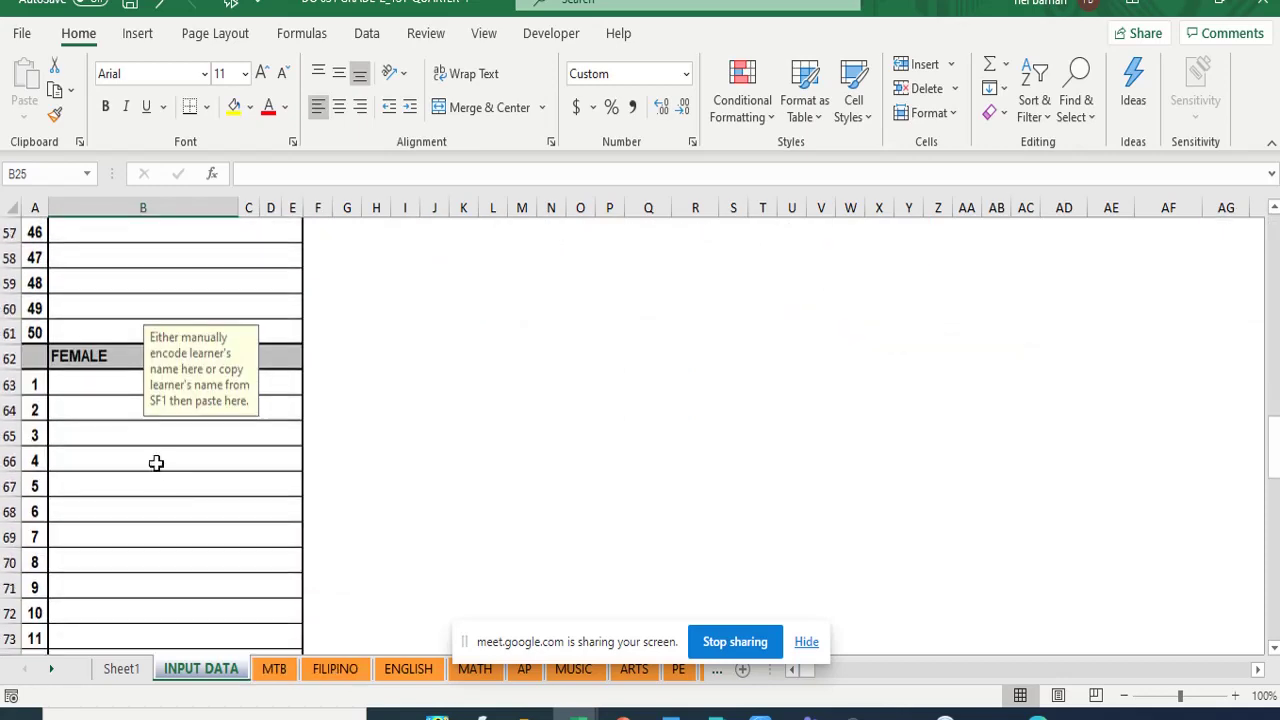
click(80, 384)
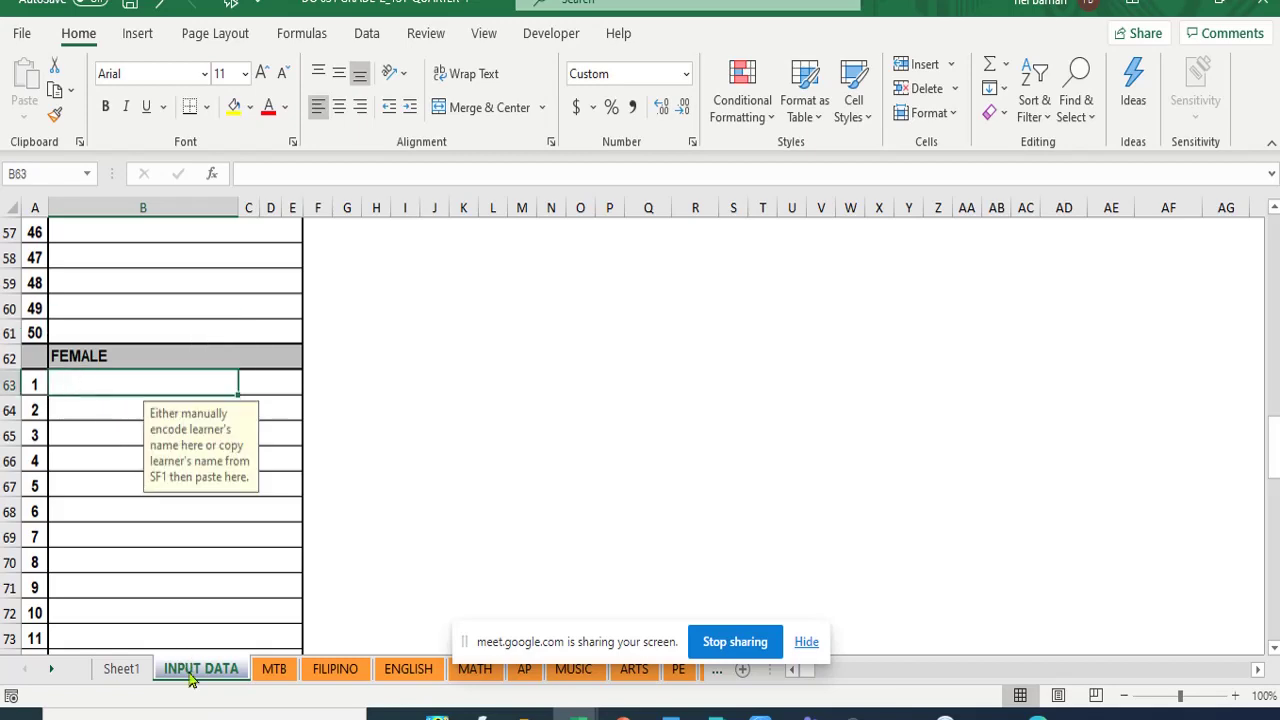
click(122, 676)
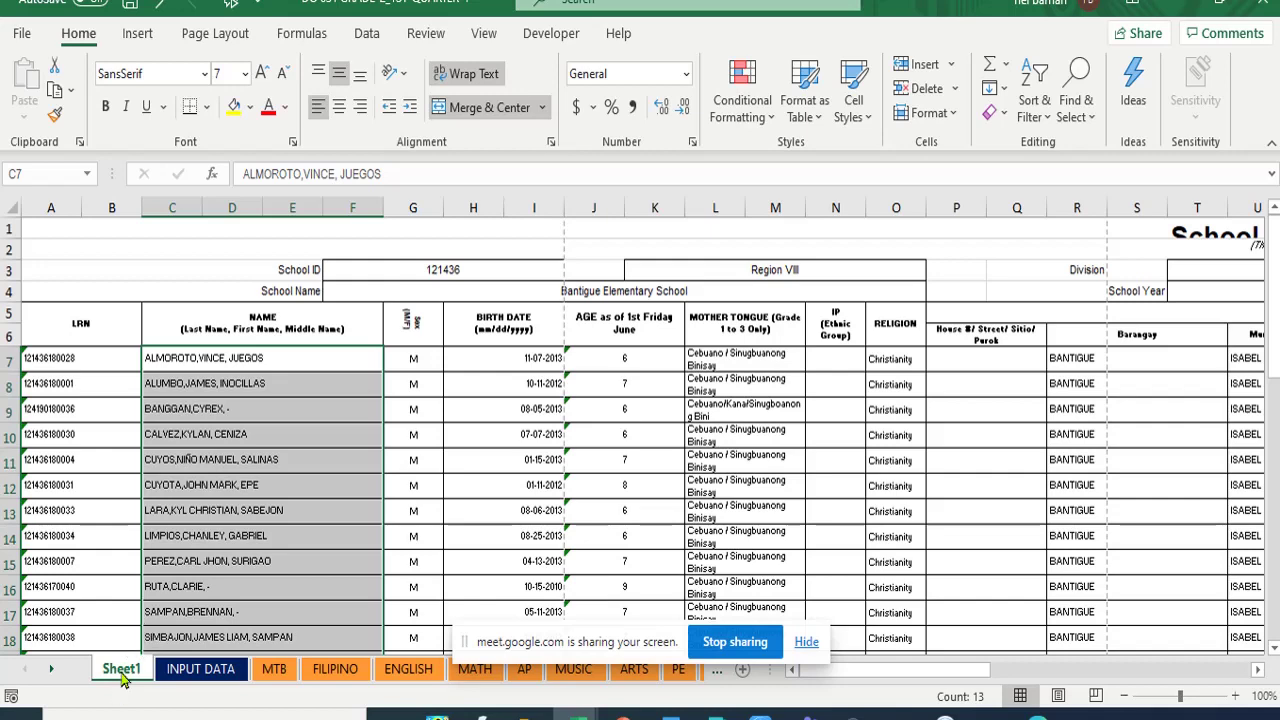
- Rename the Sheet1 tab to 'SF 1'
right_click(122, 672)
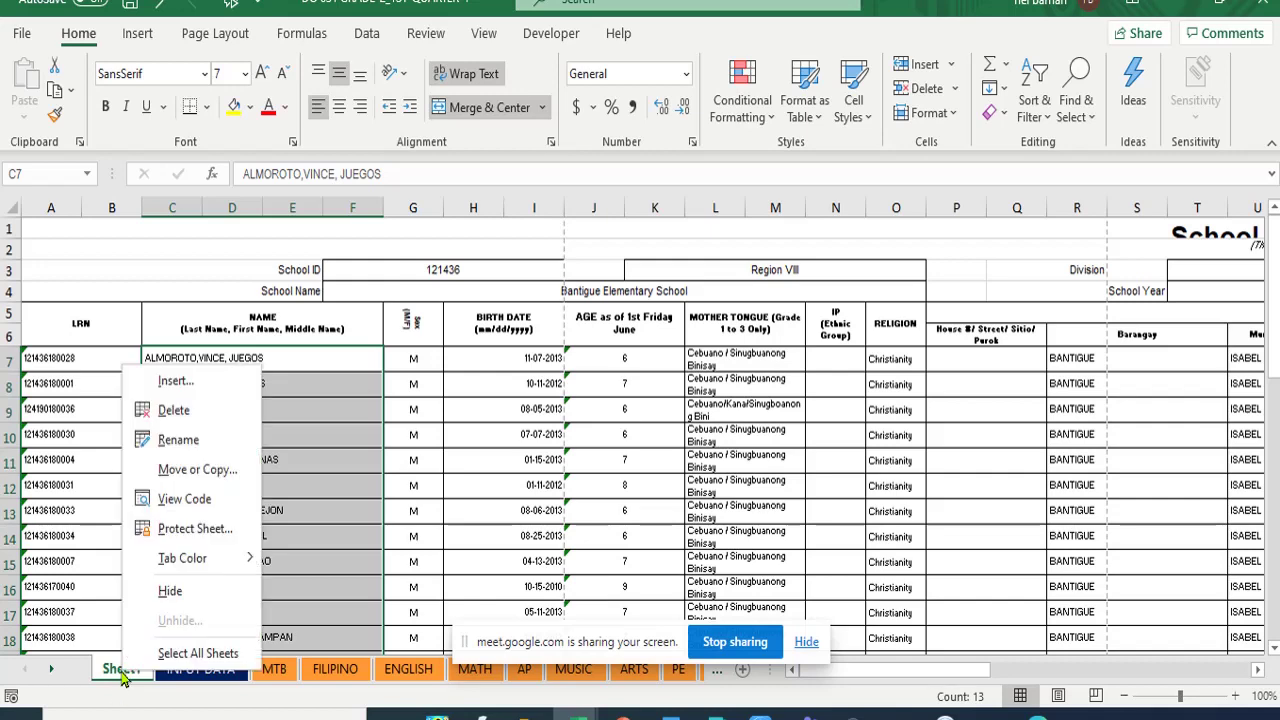
click(178, 440)
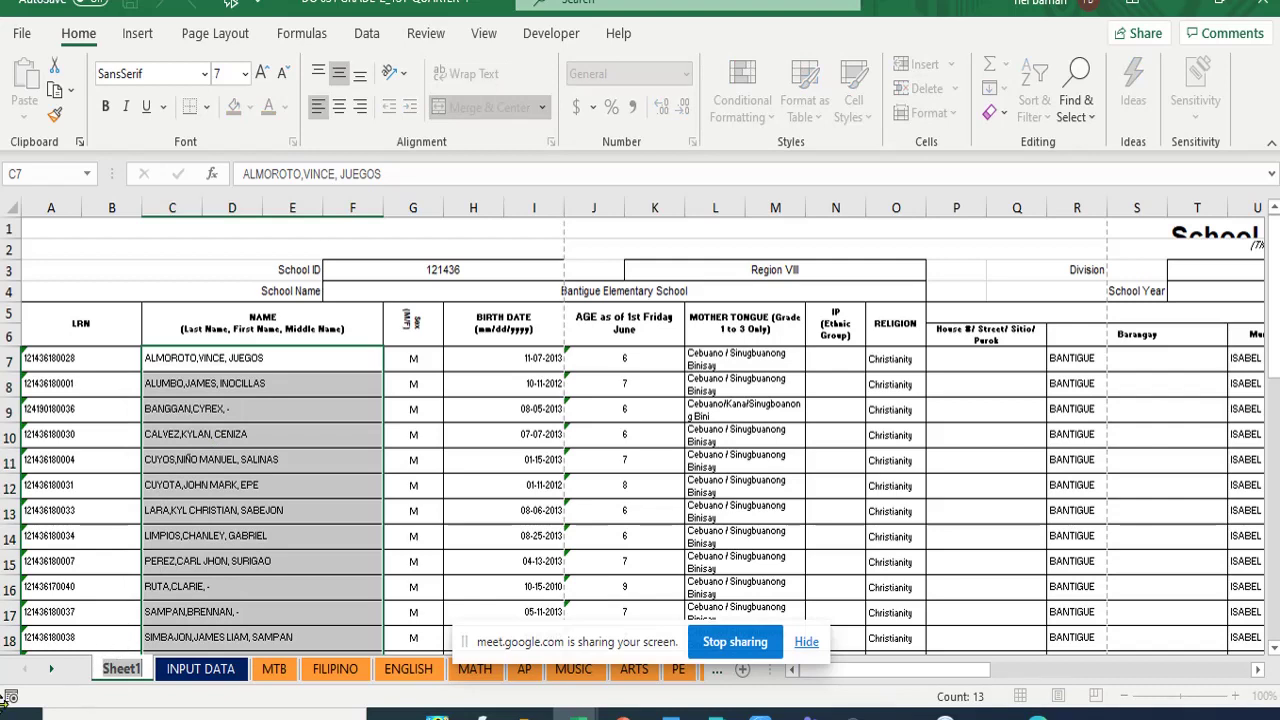
text(SF 1)
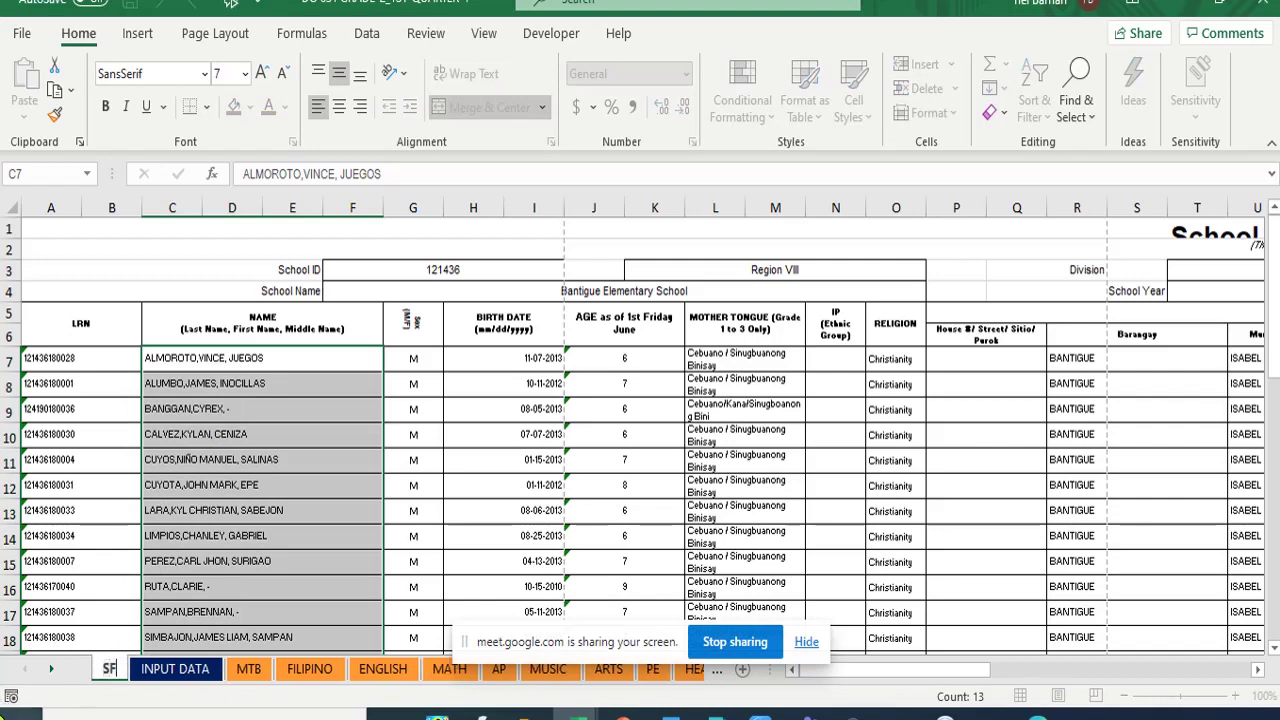
click(114, 514)
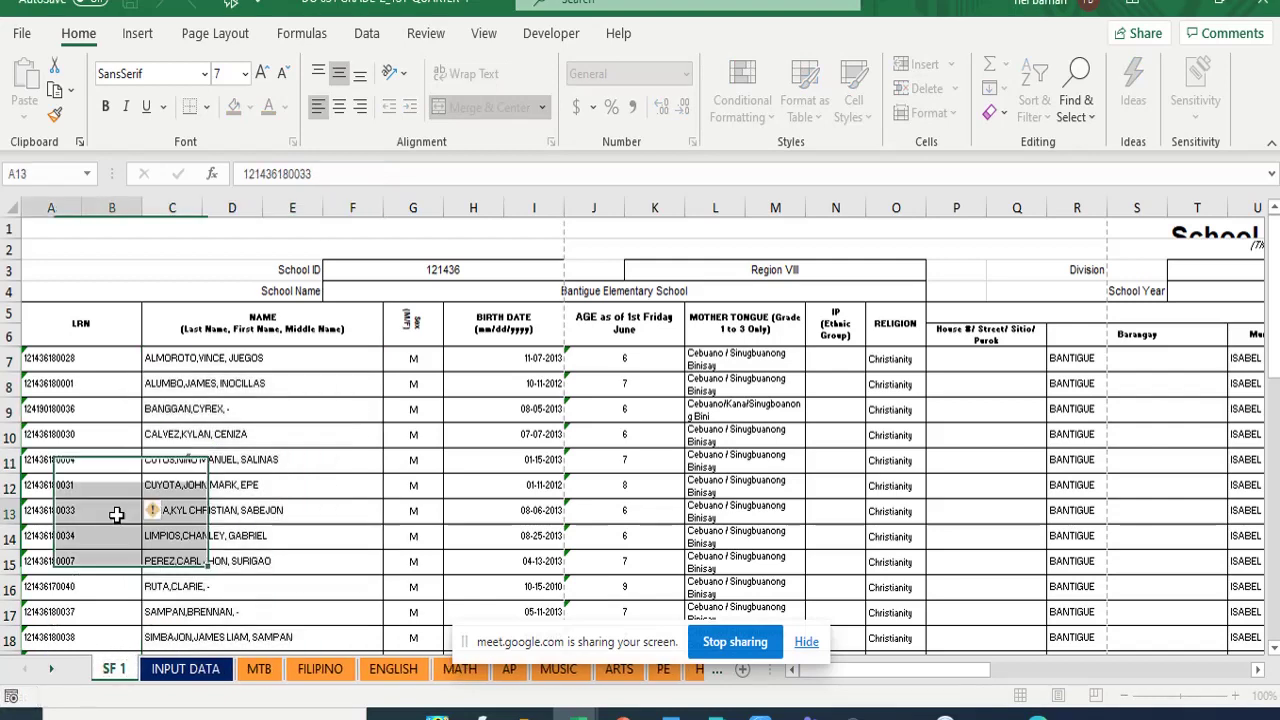
- Copy the twelve female learners' names in C21:F32
scroll(220, 474, down, 5)
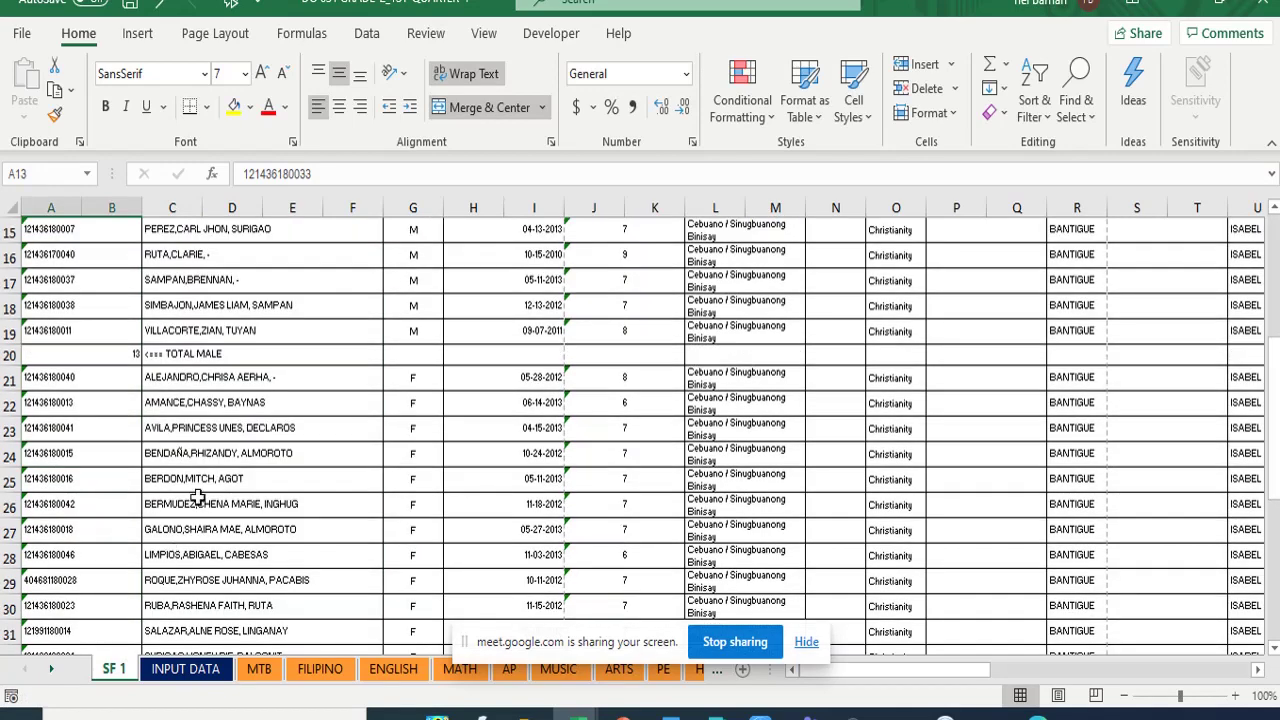
scroll(208, 470, down, 2)
scroll(211, 409, down, 1)
scroll(197, 320, up, 3)
click(179, 380)
drag(179, 380, 215, 432)
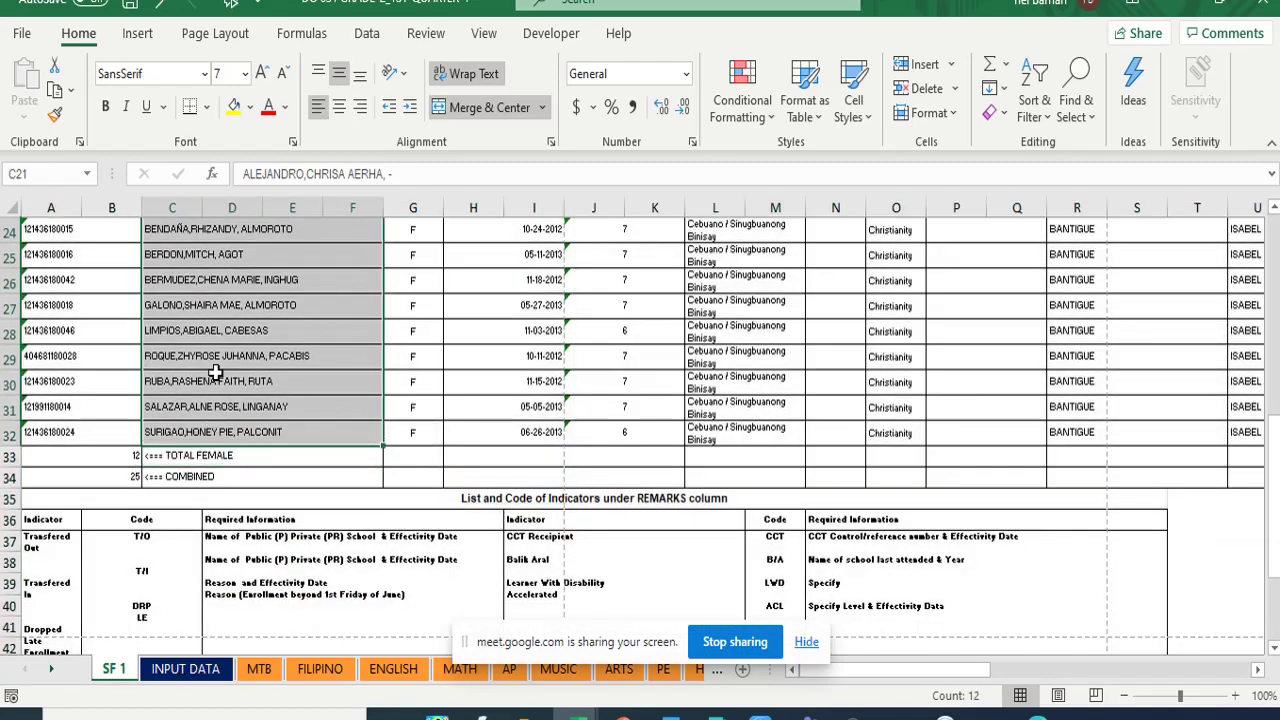
click(55, 90)
scroll(40, 210, up, 4)
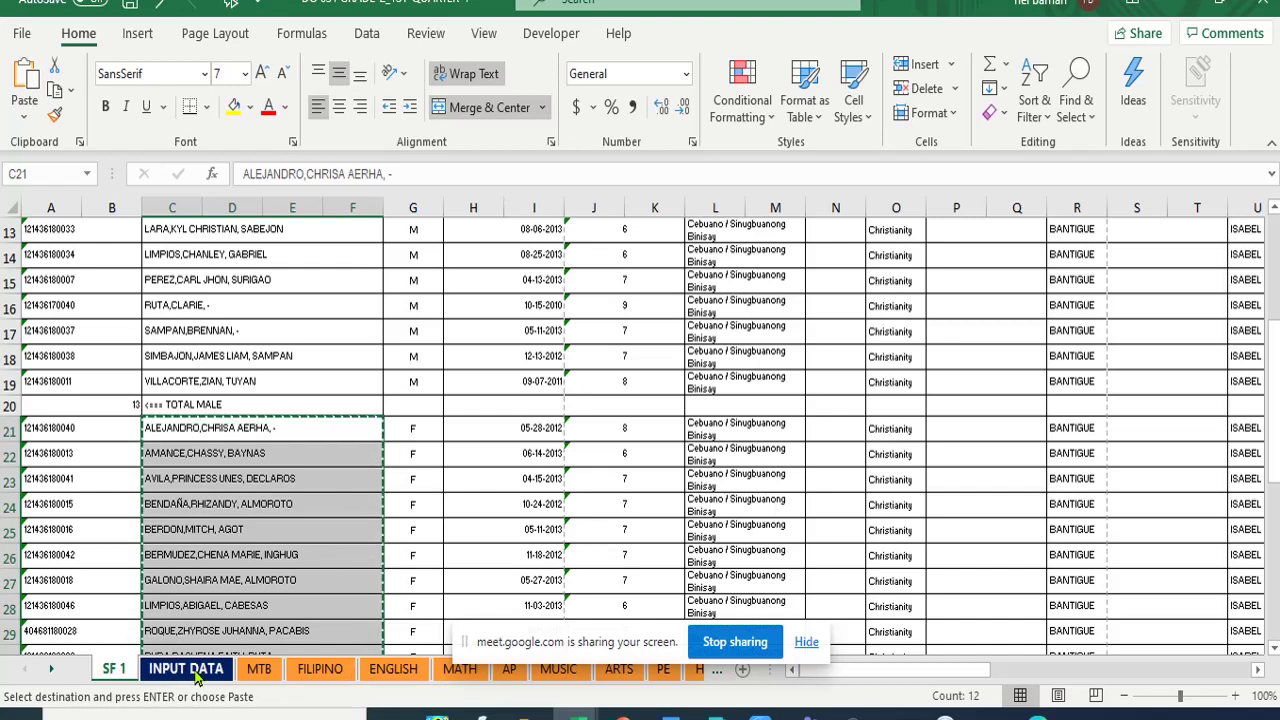
- Paste the twelve female names into B63:B74 on INPUT DATA and return to the top
click(190, 669)
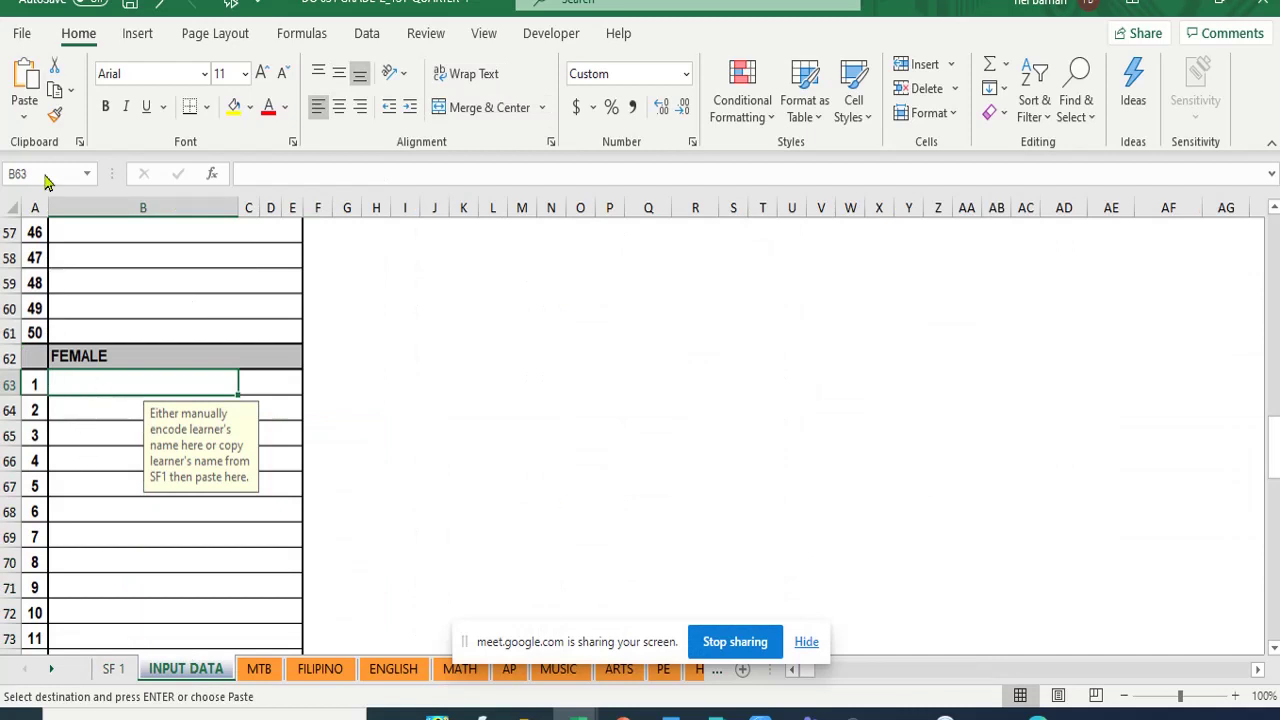
click(25, 80)
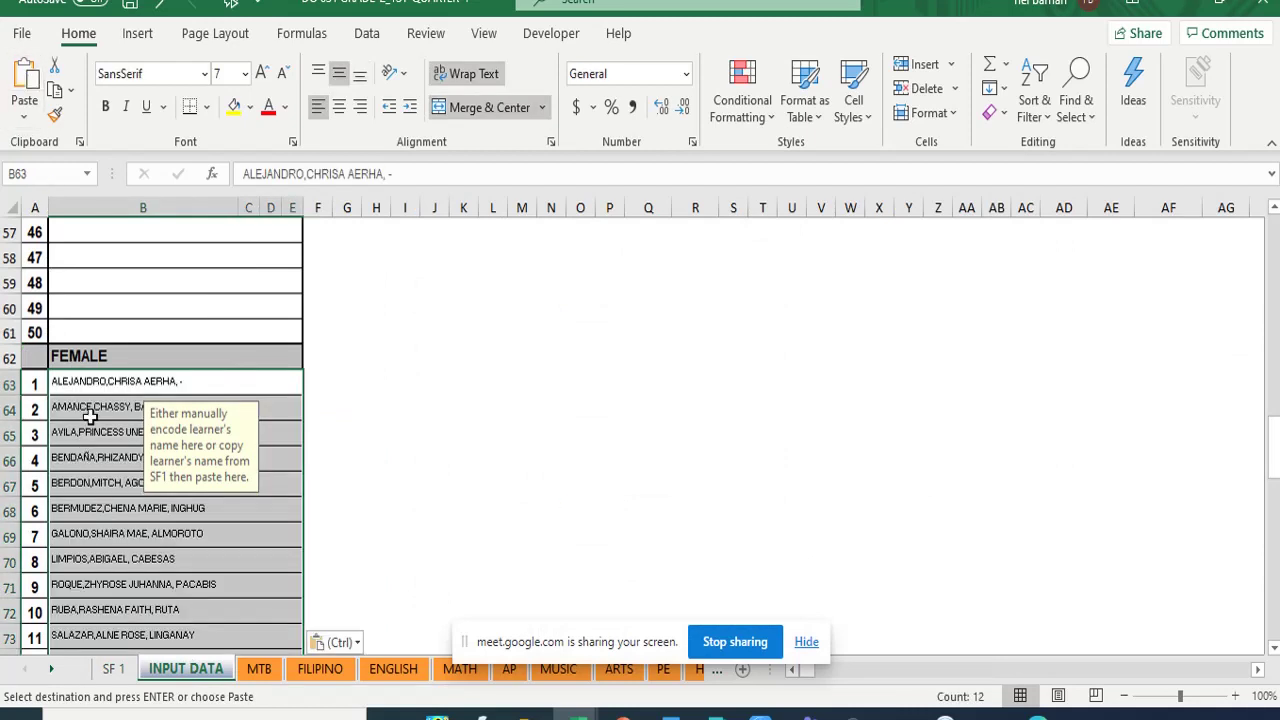
scroll(91, 417, down, 5)
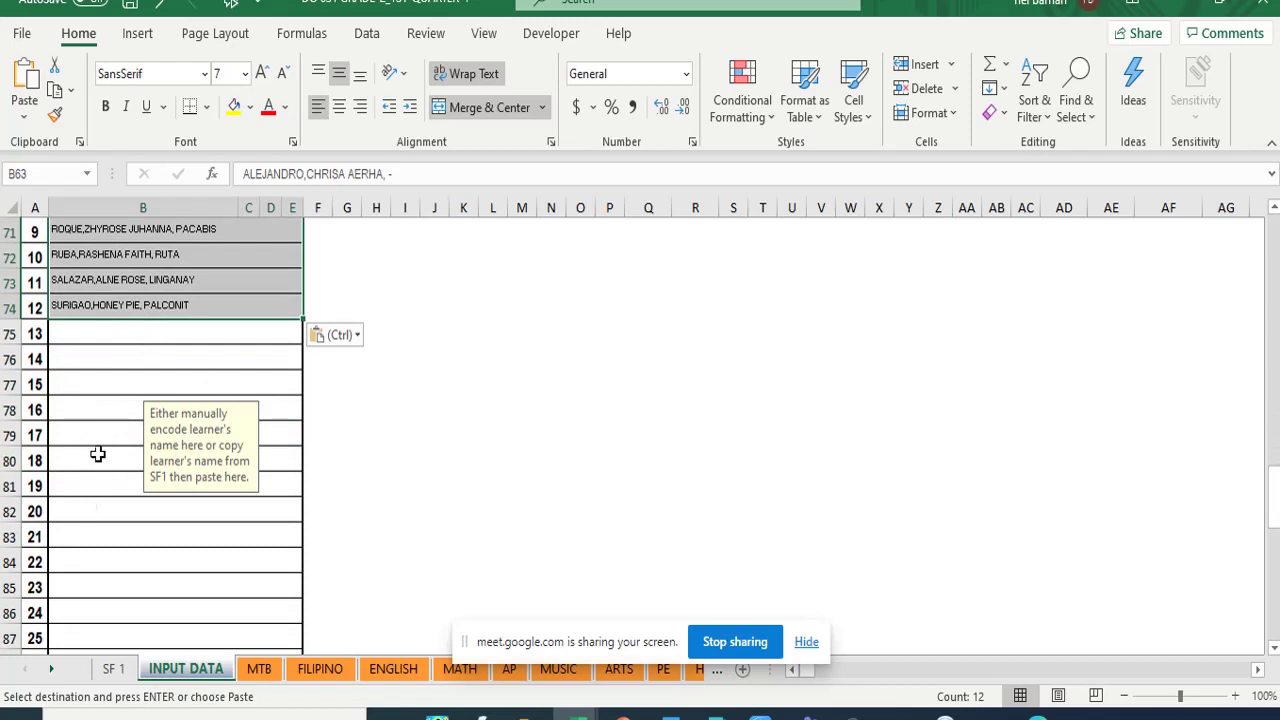
scroll(140, 562, up, 2)
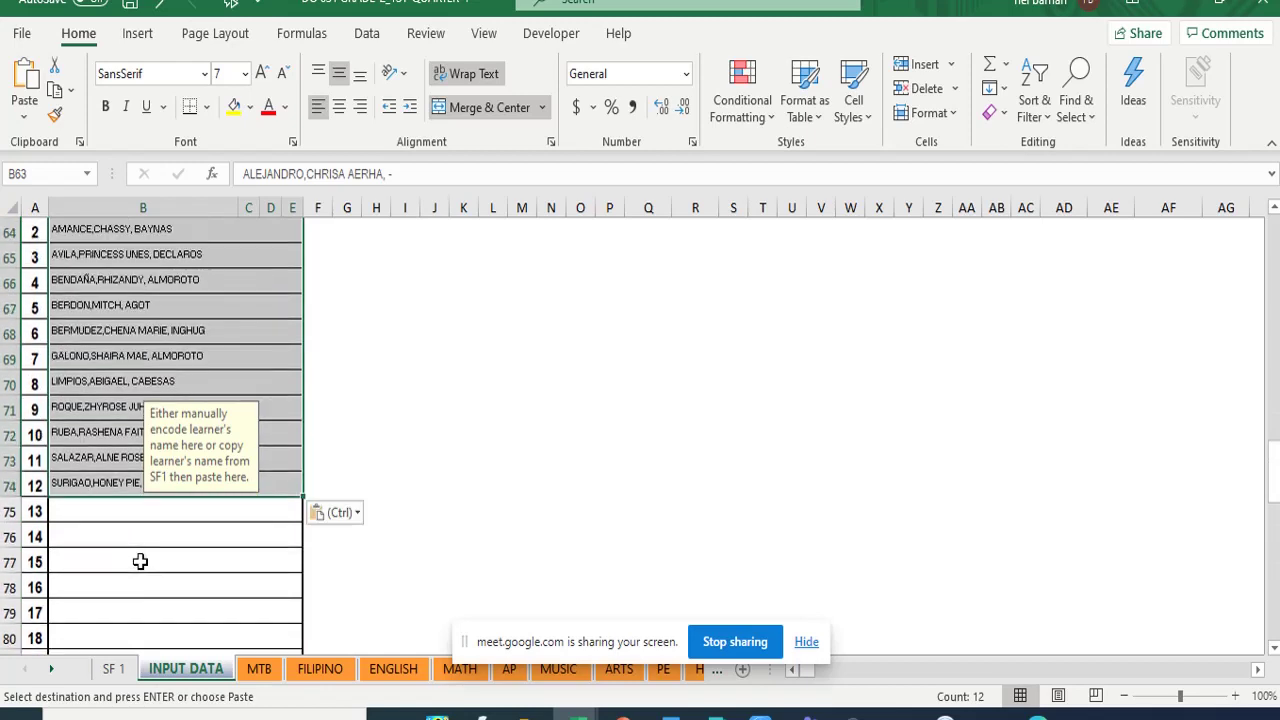
scroll(140, 562, up, 5)
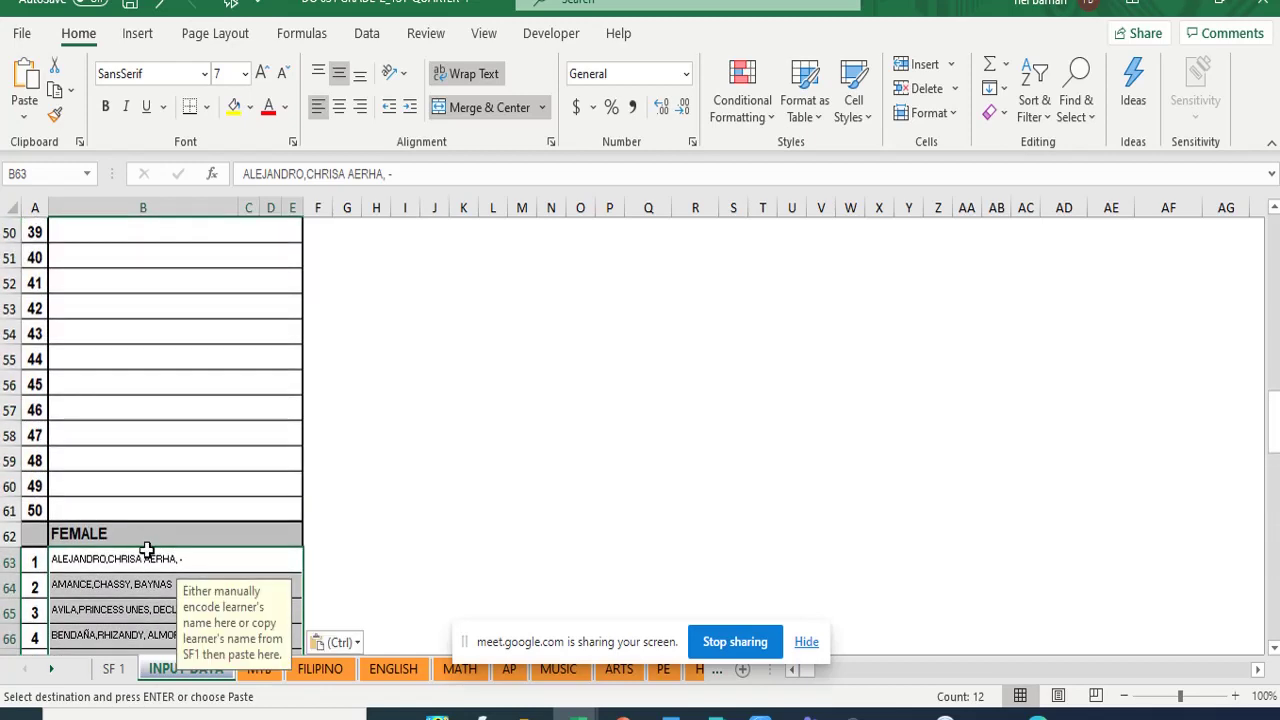
scroll(160, 540, up, 5)
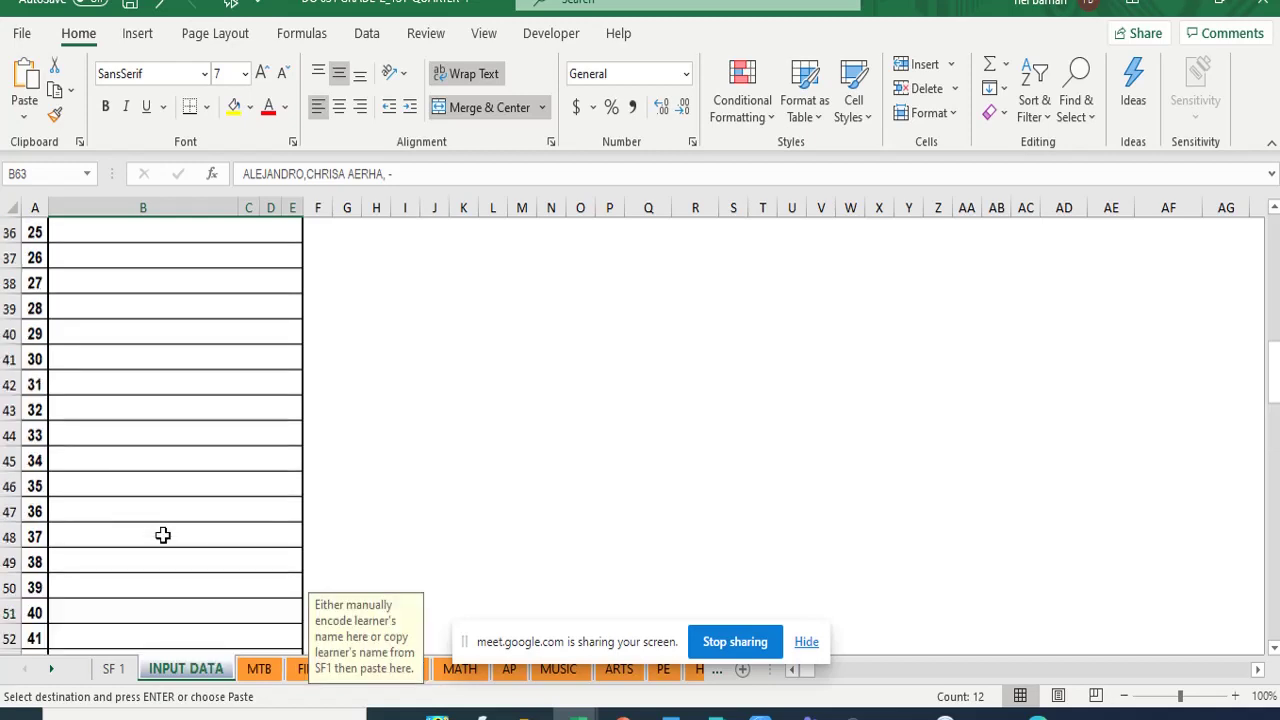
scroll(163, 535, up, 5)
scroll(165, 530, up, 5)
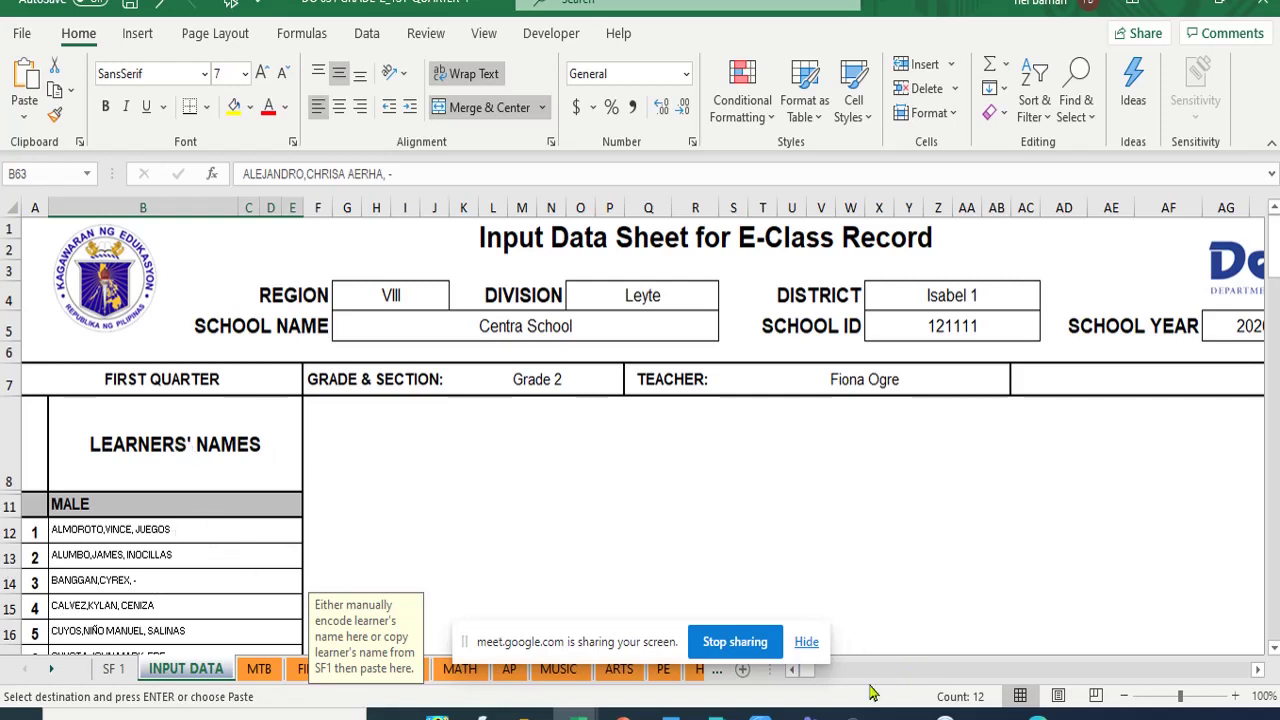
- Check the learner names on the MTB, FILIPINO and ENGLISH class records, hiding the screen-sharing notice
click(259, 668)
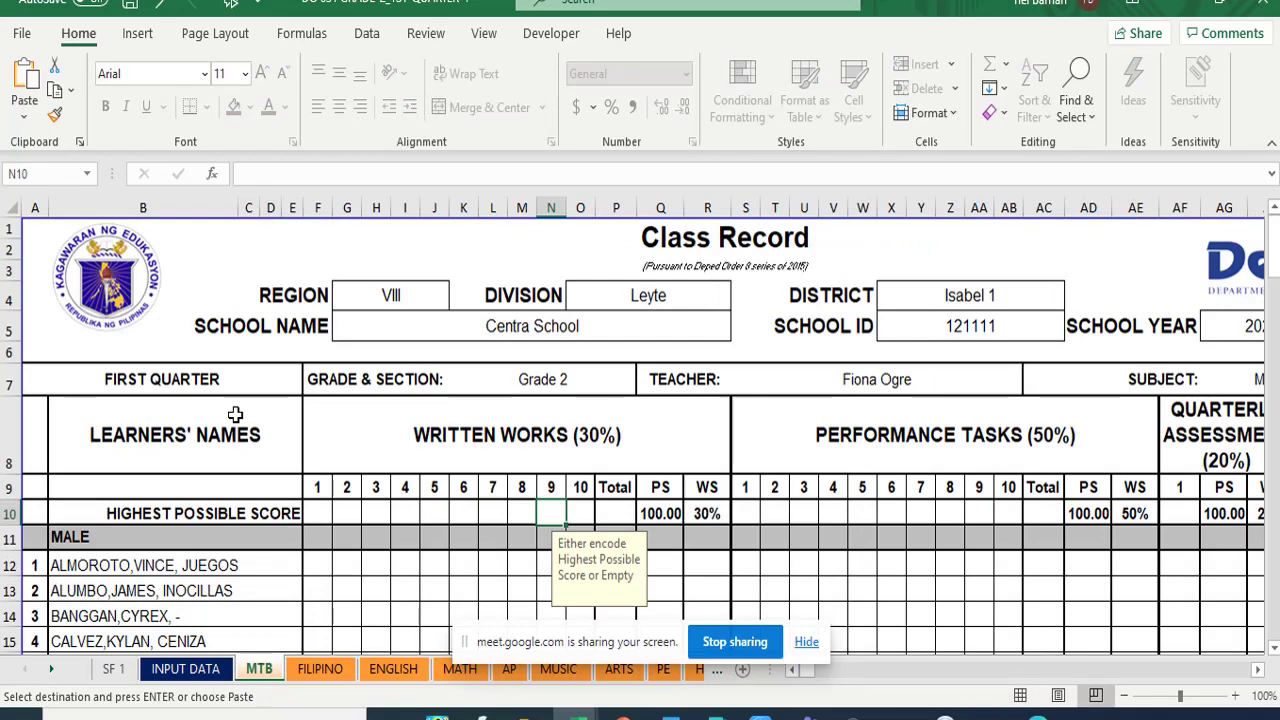
scroll(237, 406, down, 7)
scroll(237, 406, down, 9)
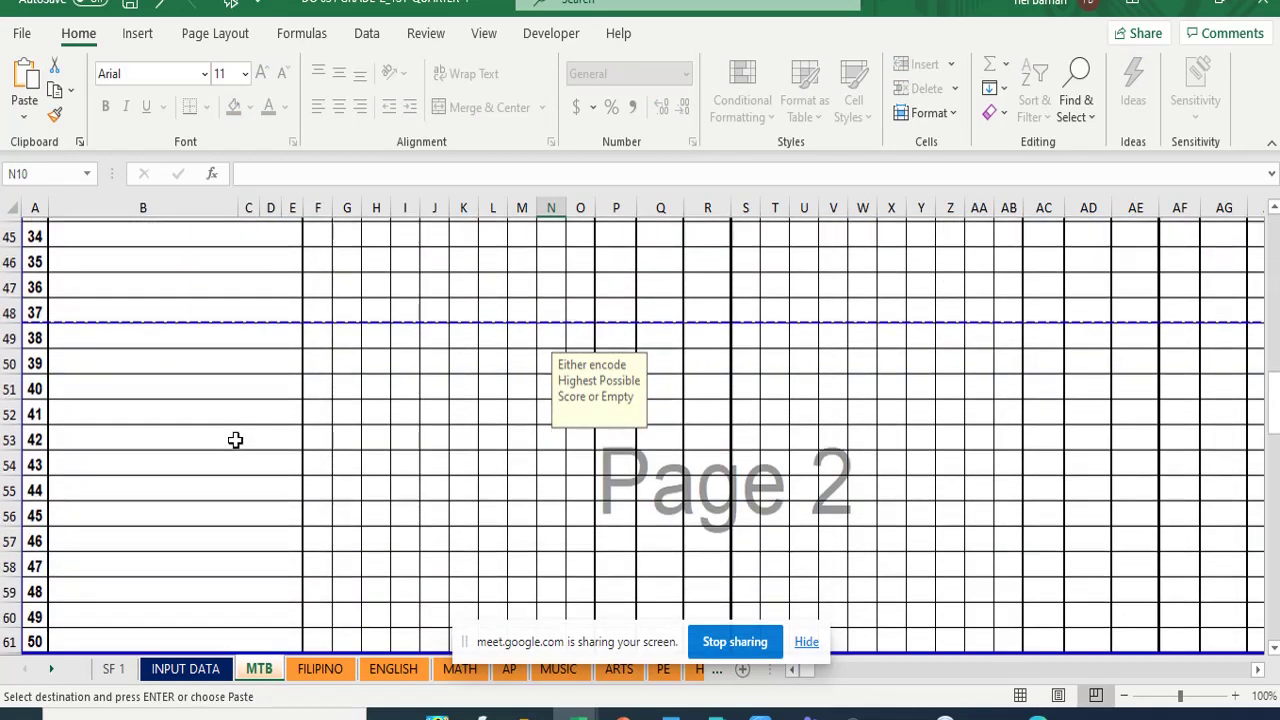
click(321, 668)
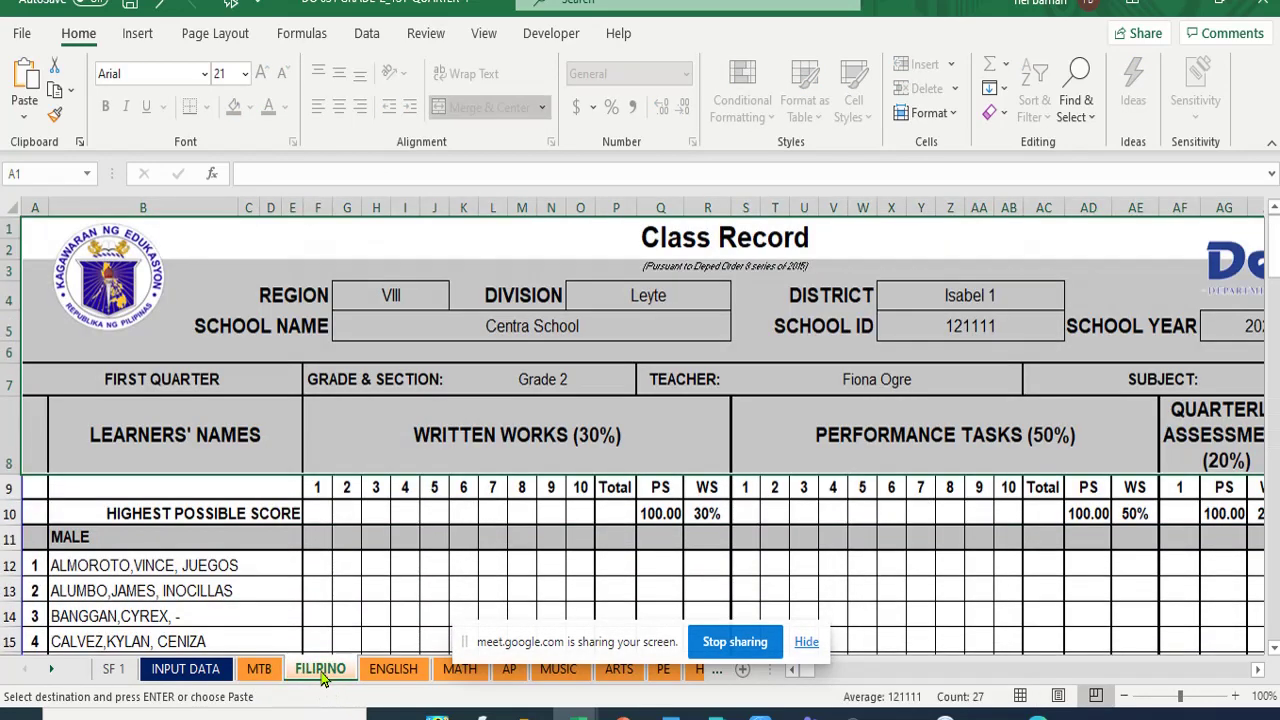
scroll(258, 500, down, 9)
scroll(262, 520, down, 3)
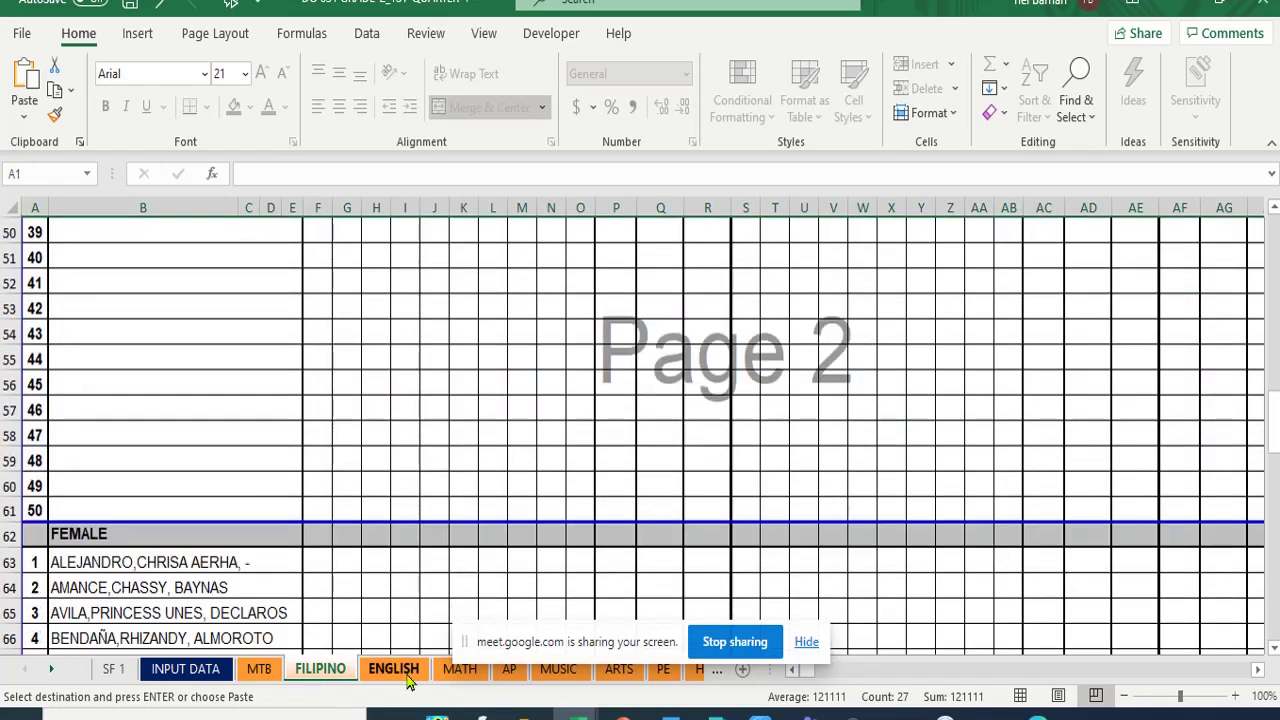
click(405, 670)
scroll(266, 425, down, 5)
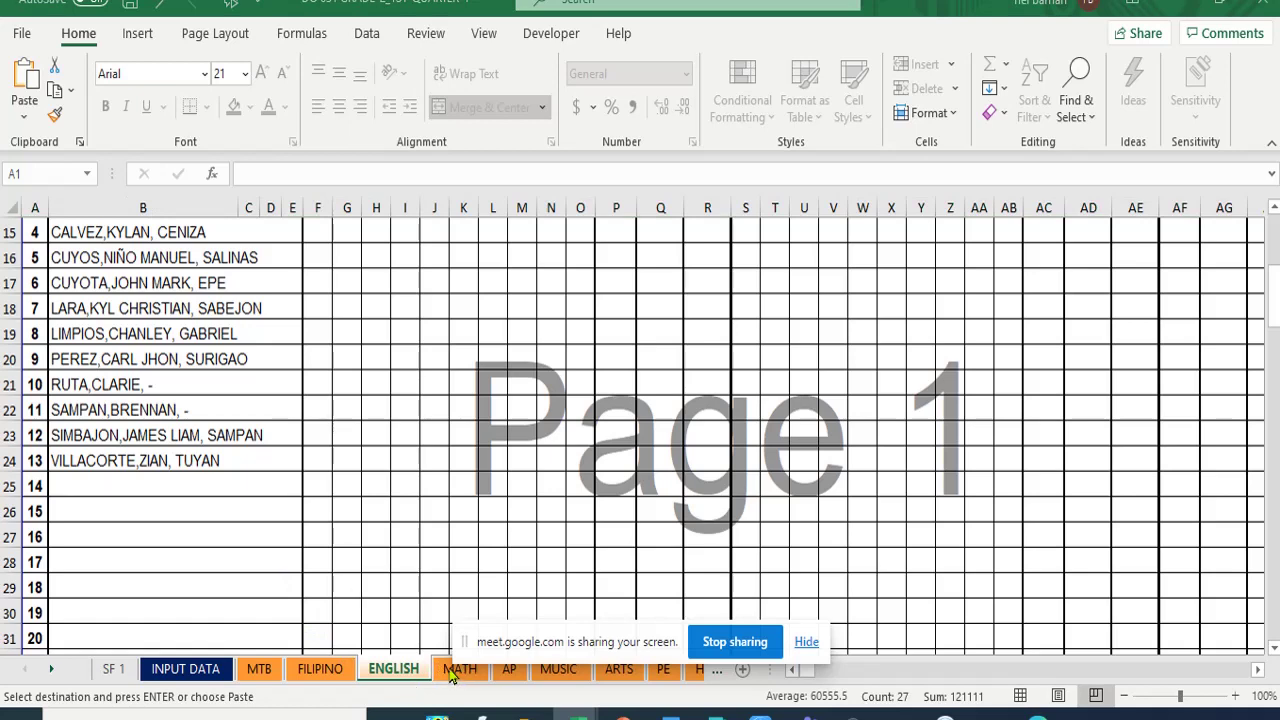
click(806, 643)
- Step through the MATH, AP, MUSIC, ARTS, PE, HEALTH and ESP class records
click(460, 668)
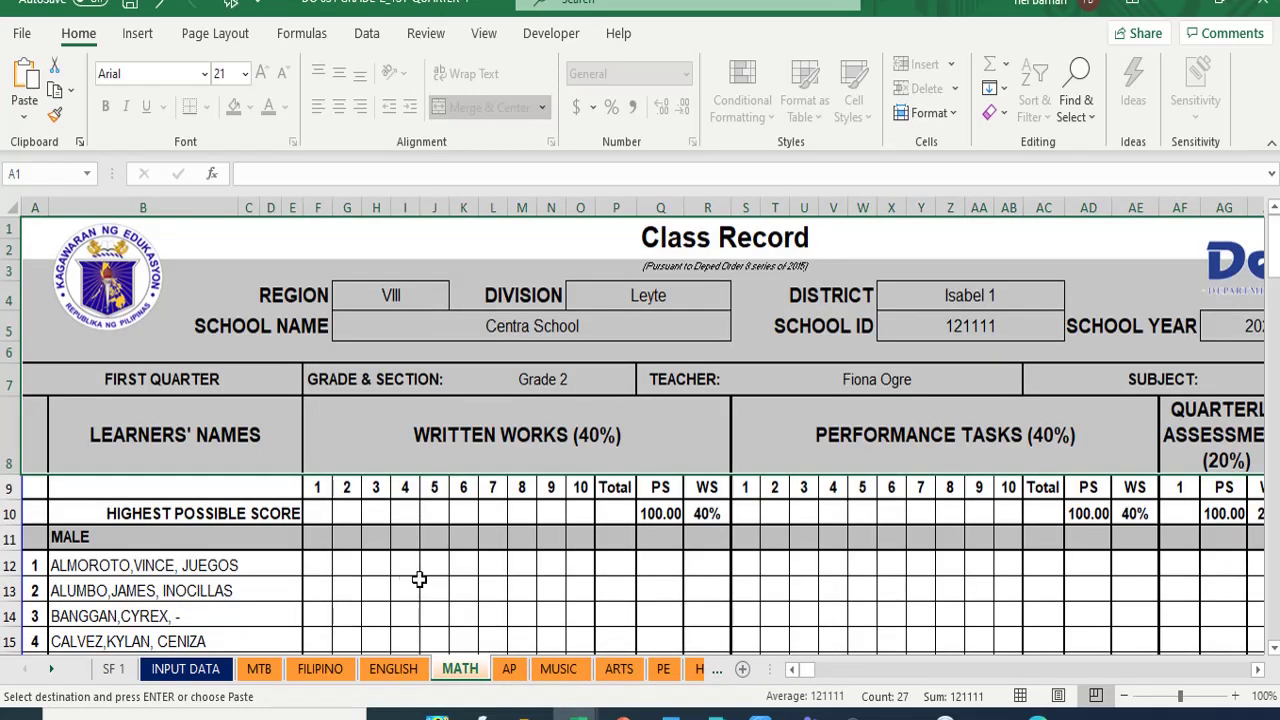
scroll(411, 553, down, 2)
scroll(411, 553, down, 2)
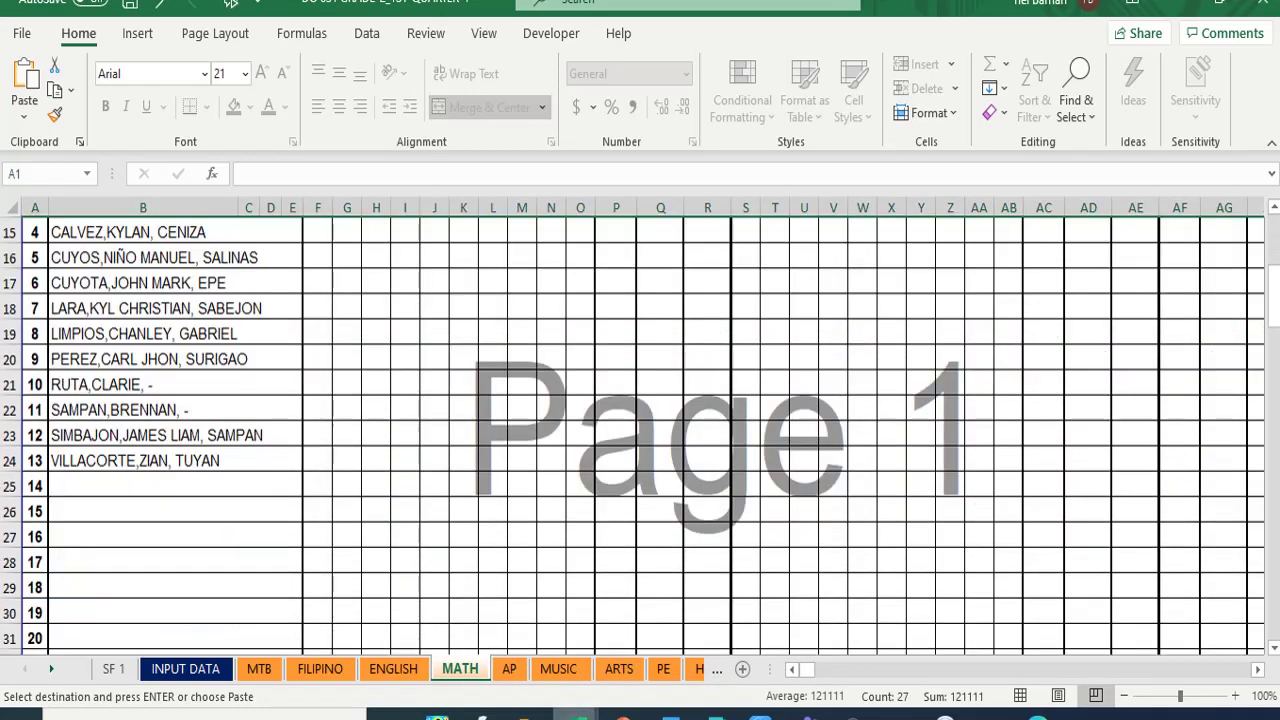
click(511, 669)
click(556, 671)
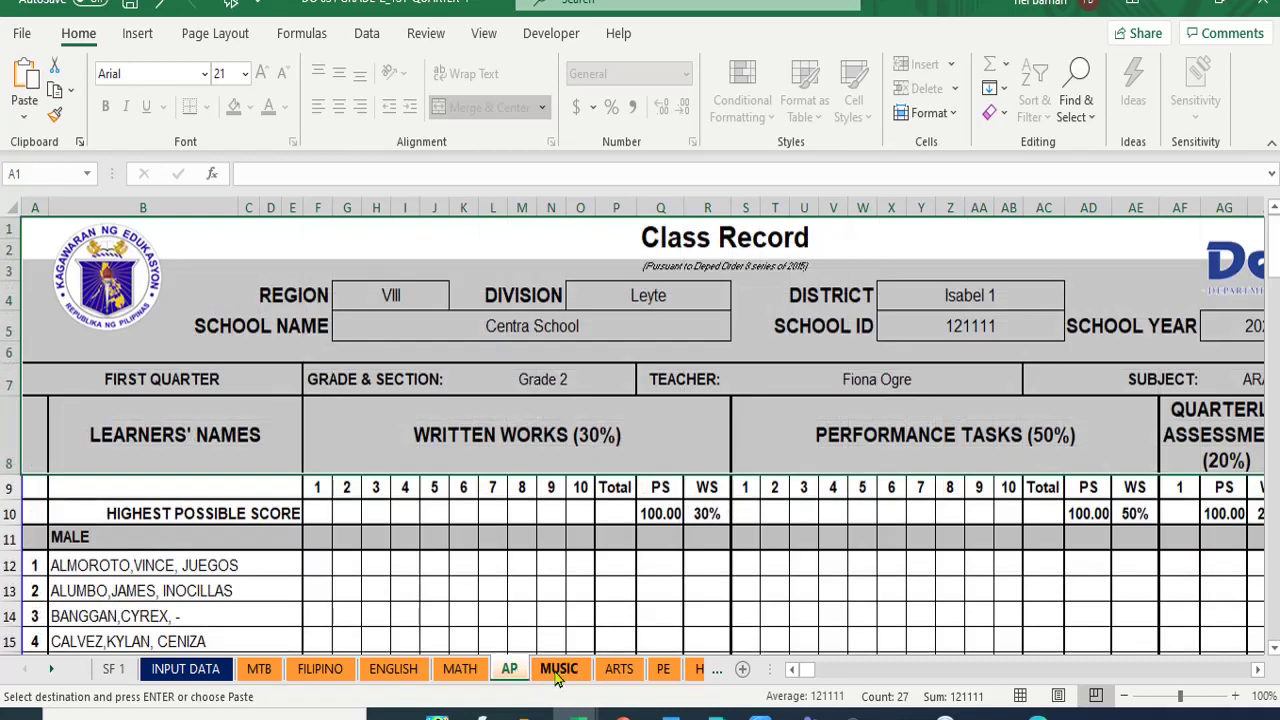
click(607, 671)
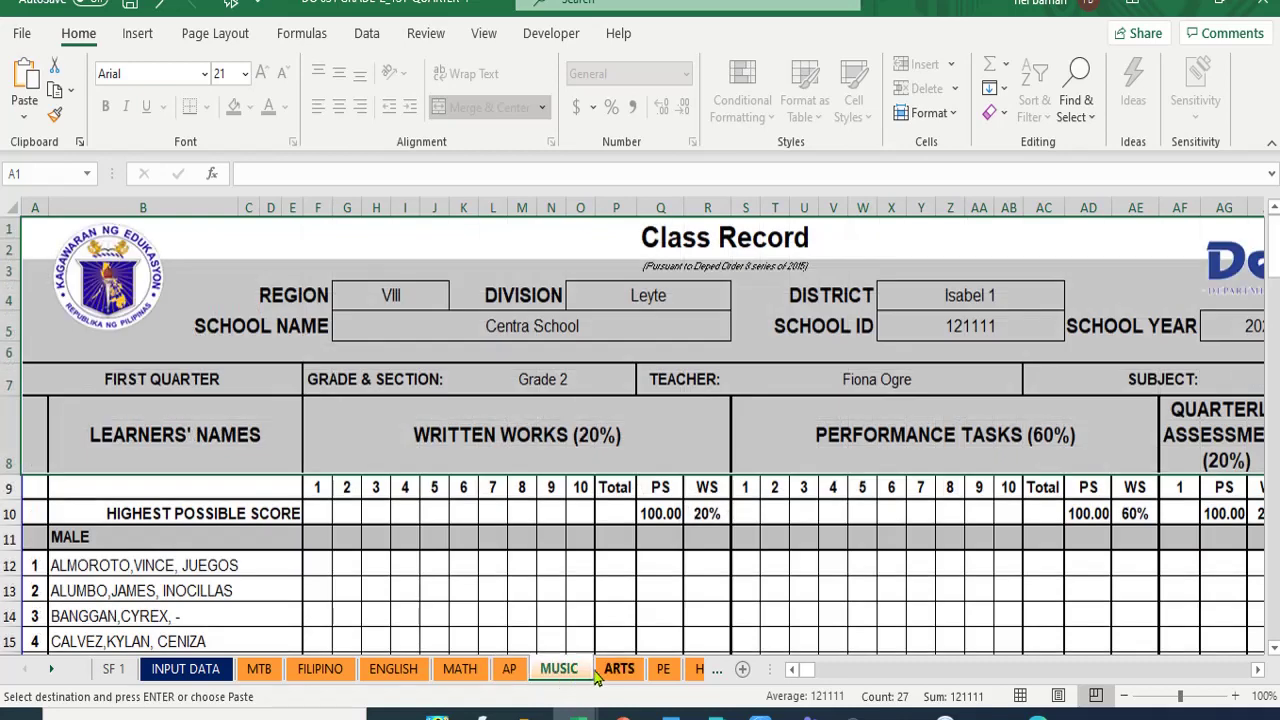
click(670, 672)
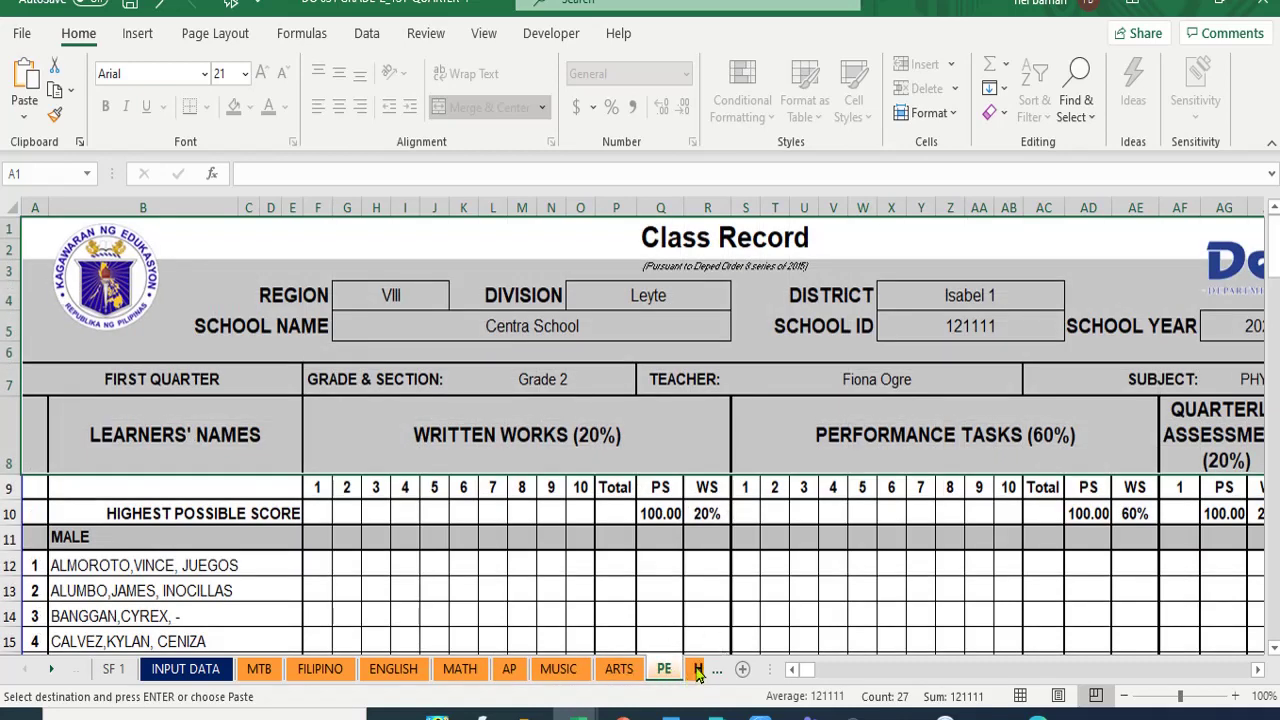
click(698, 670)
click(631, 670)
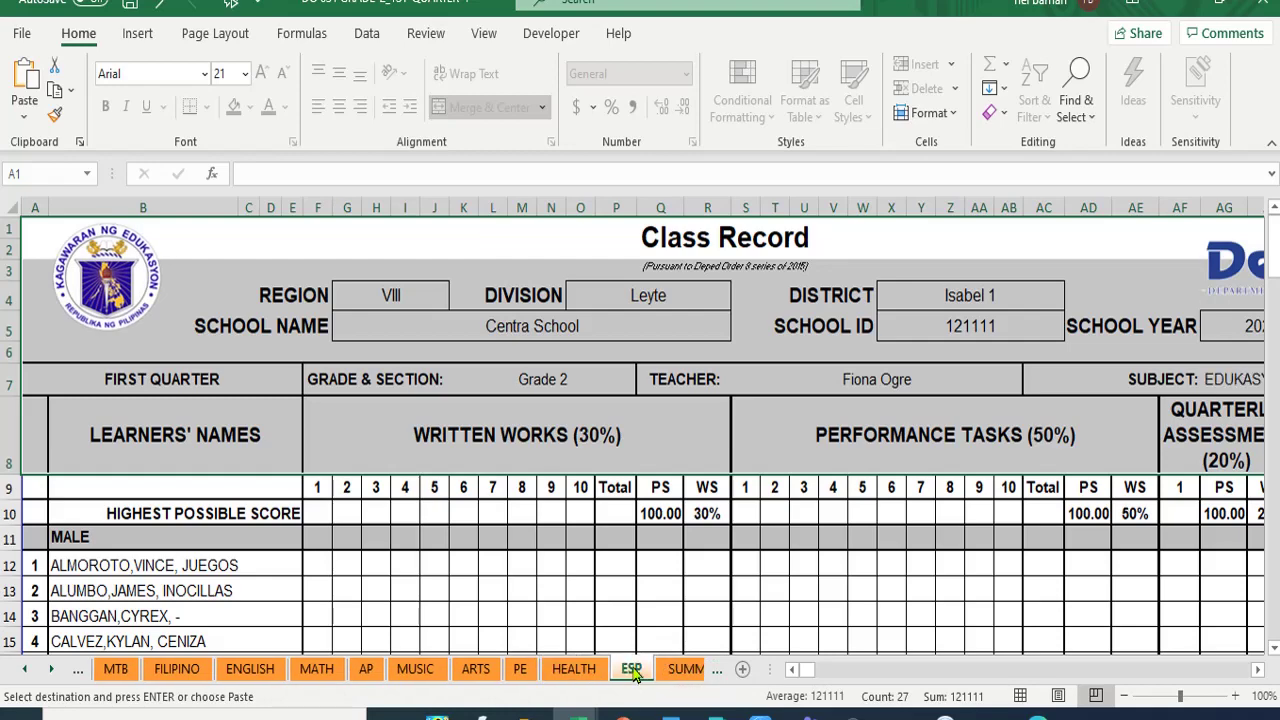
scroll(524, 600, down, 5)
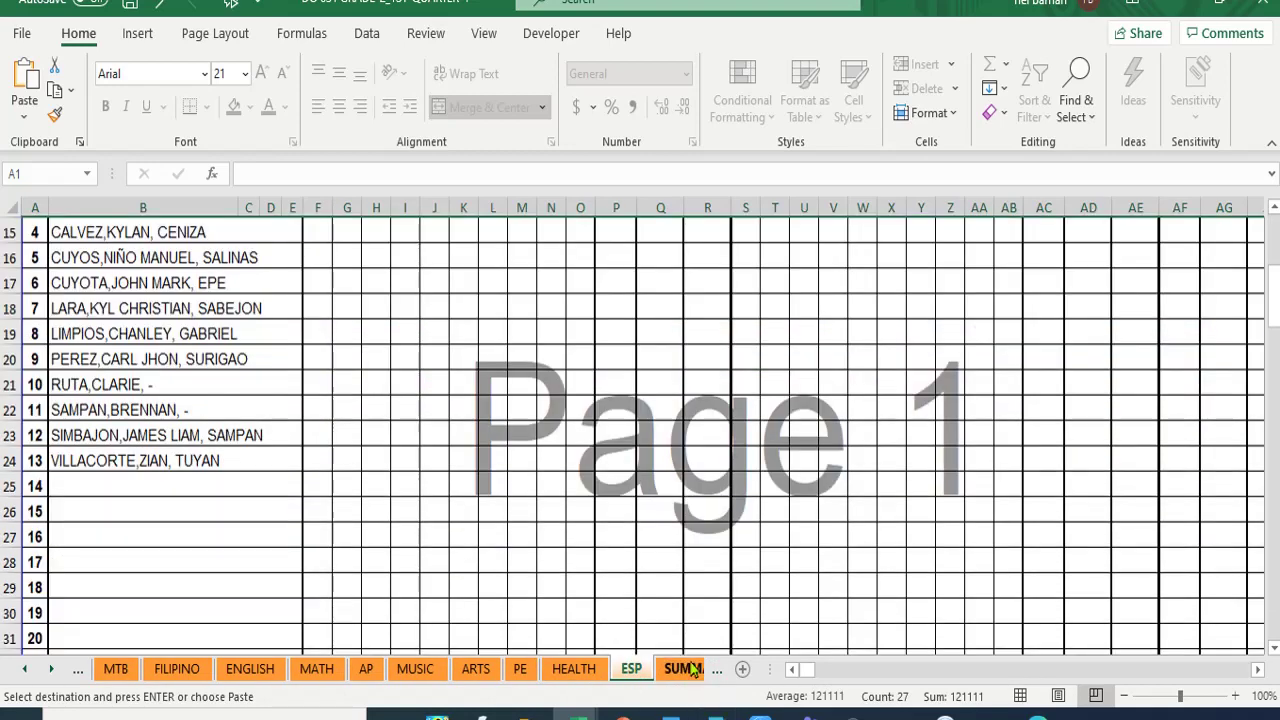
- Review the learner lists on the SUMMARY OF QUARTERLY GRADES sheet
click(684, 669)
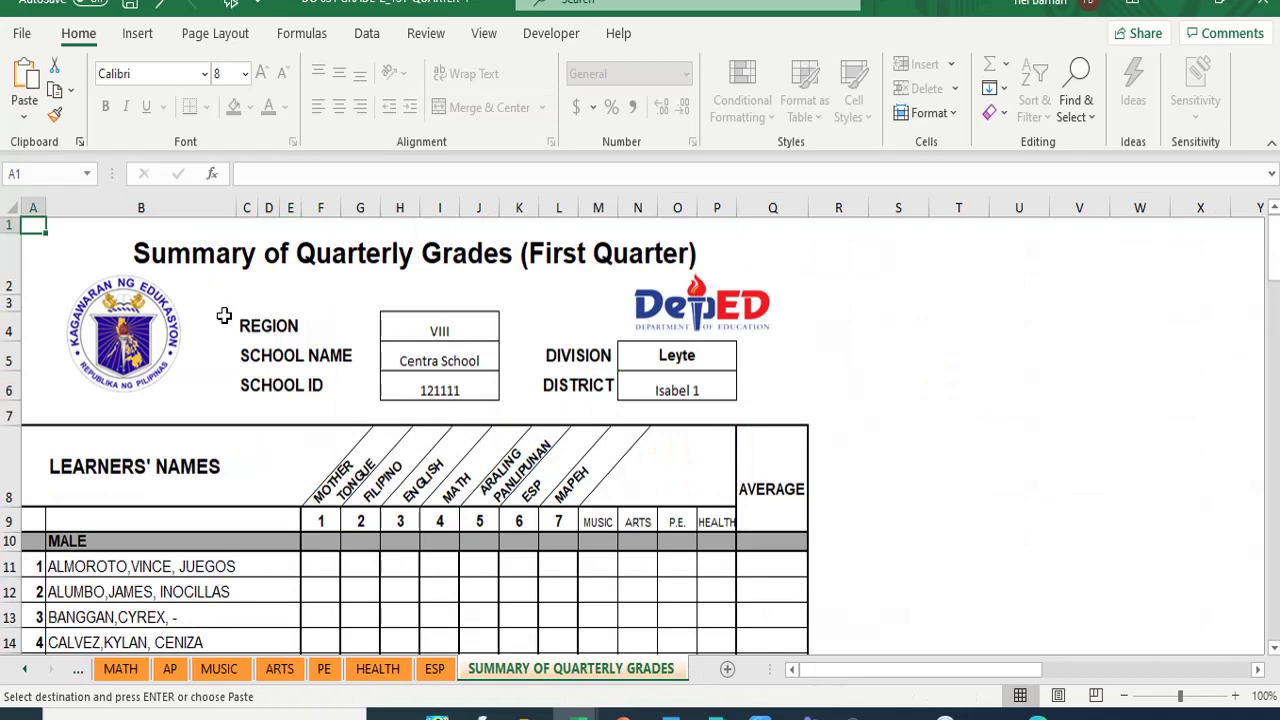
scroll(237, 400, down, 7)
scroll(251, 403, down, 14)
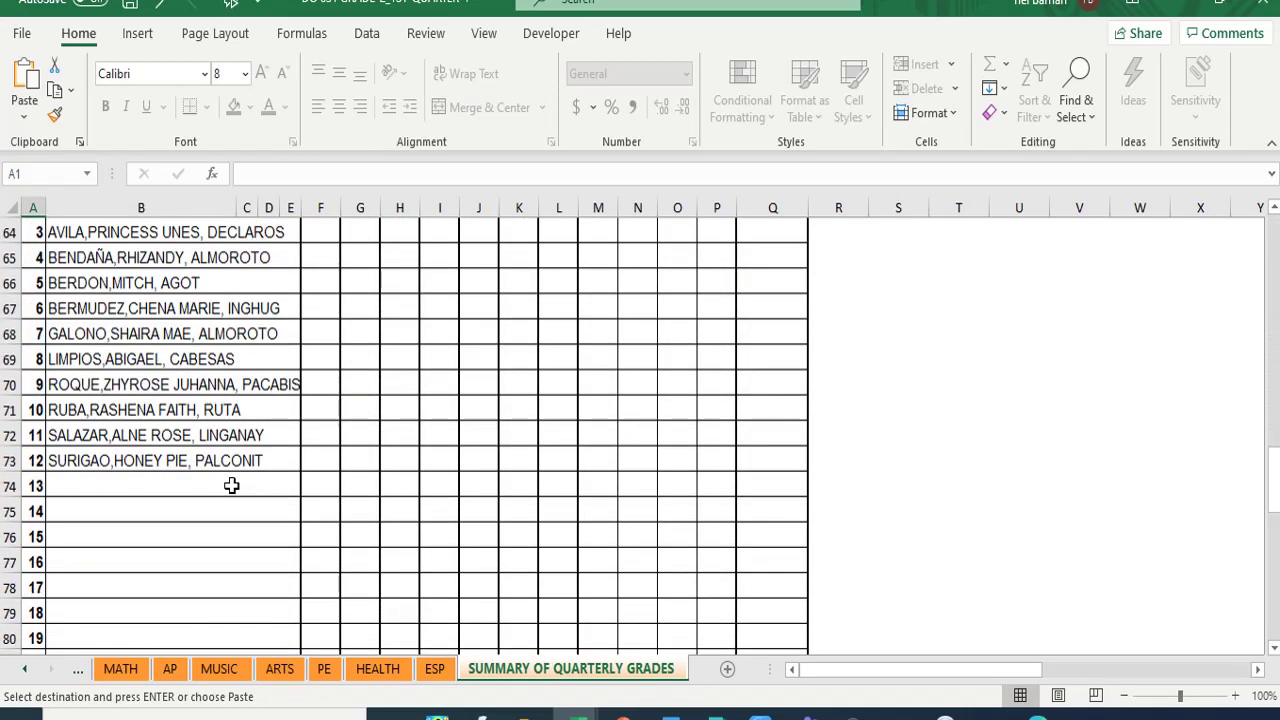
scroll(229, 517, up, 20)
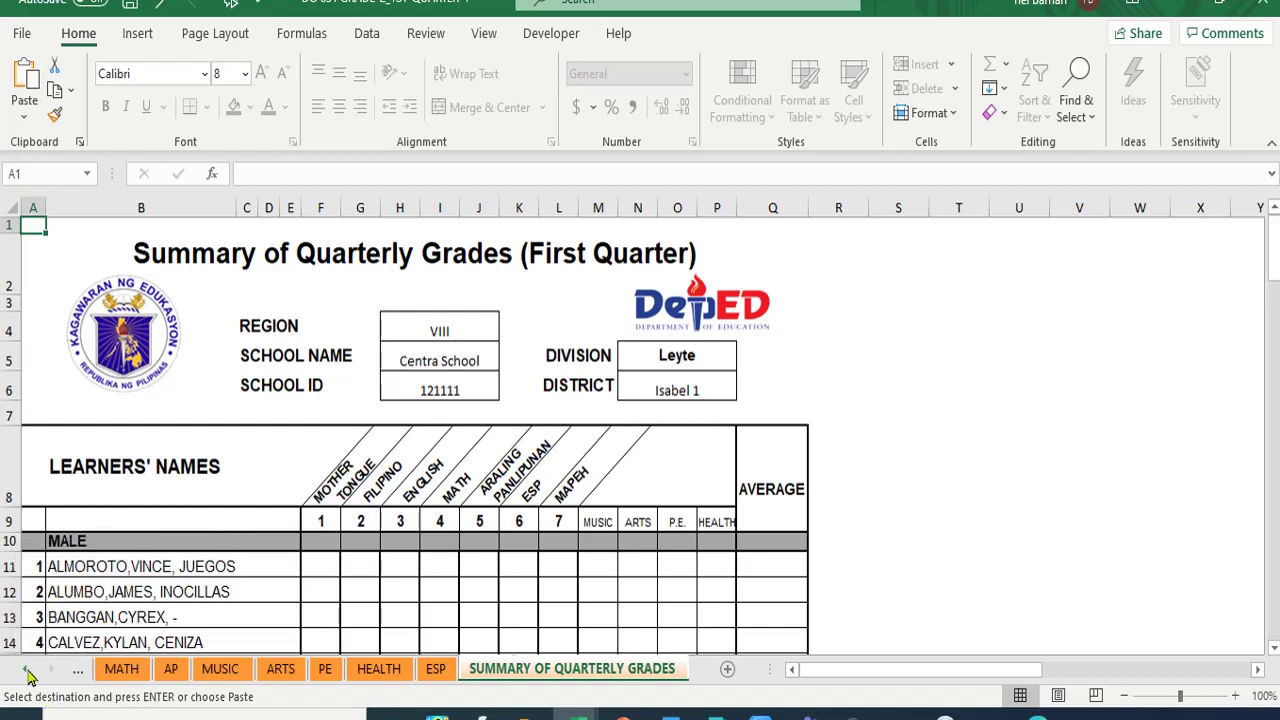
- Review the names on INPUT DATA, then return to the top of the MTB class record
click(28, 672)
click(28, 672)
click(28, 672)
click(28, 672)
click(28, 672)
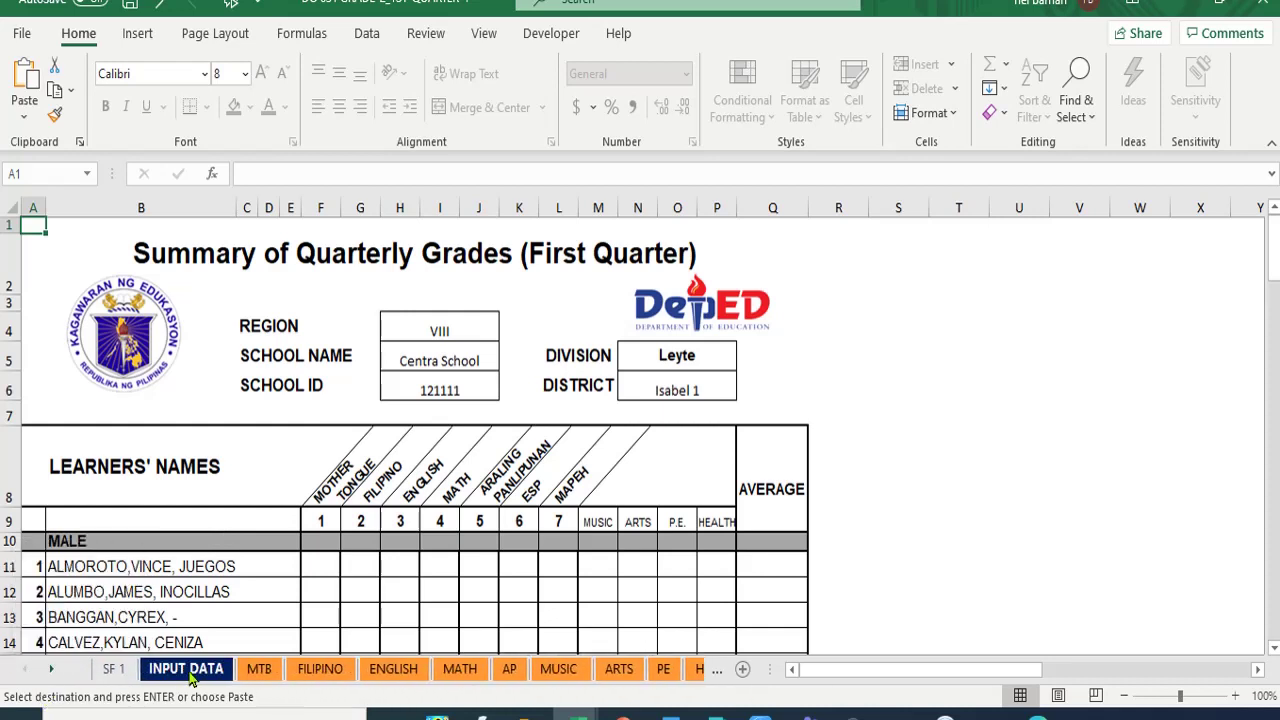
click(188, 670)
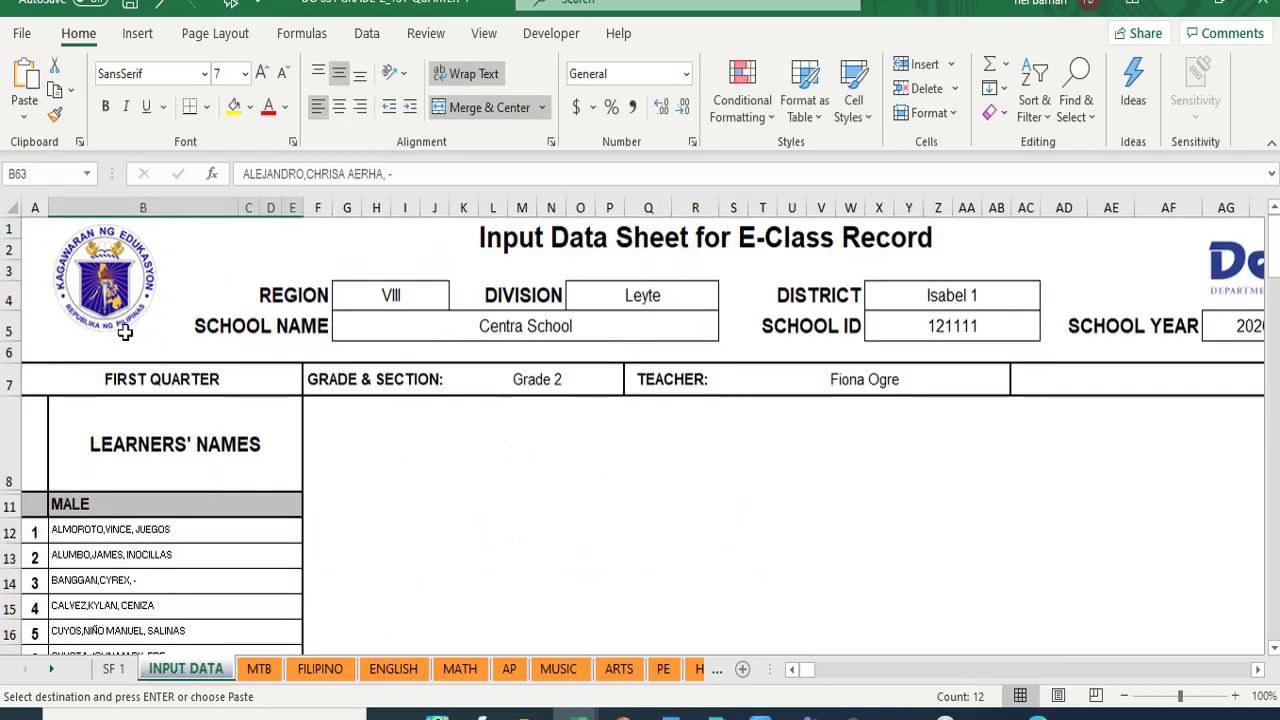
scroll(138, 520, down, 19)
scroll(143, 413, up, 1)
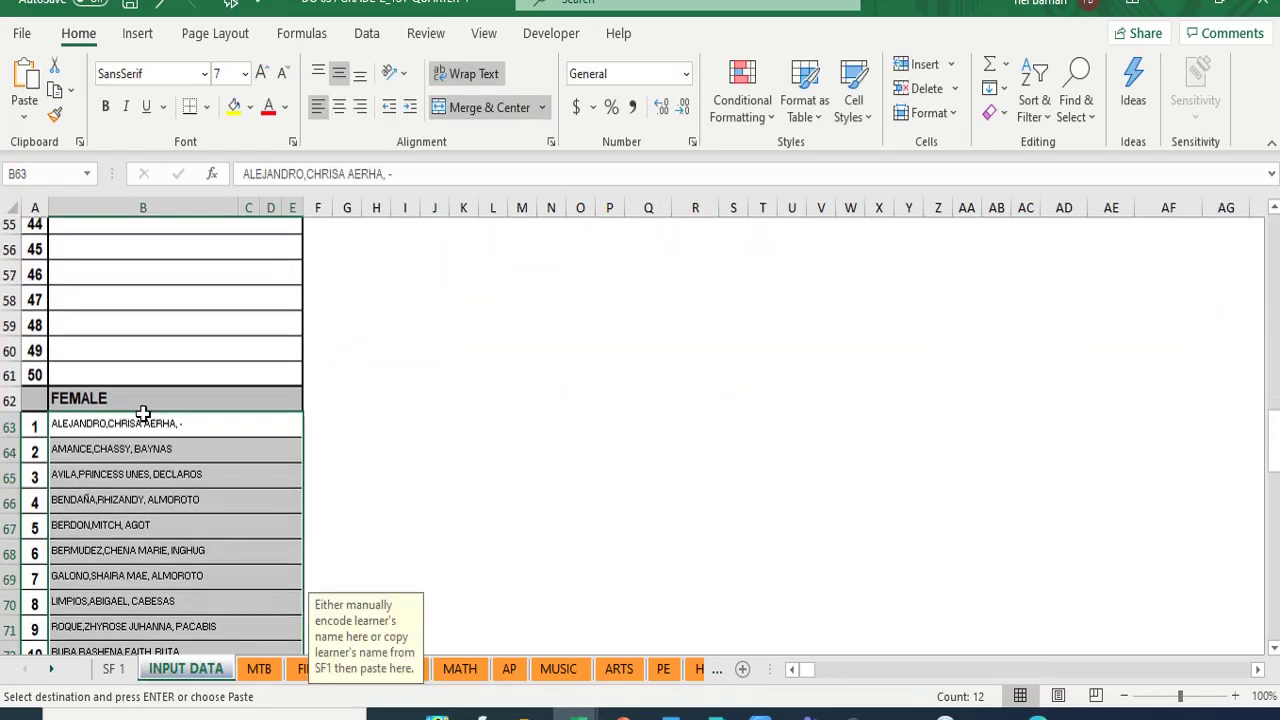
scroll(143, 413, up, 18)
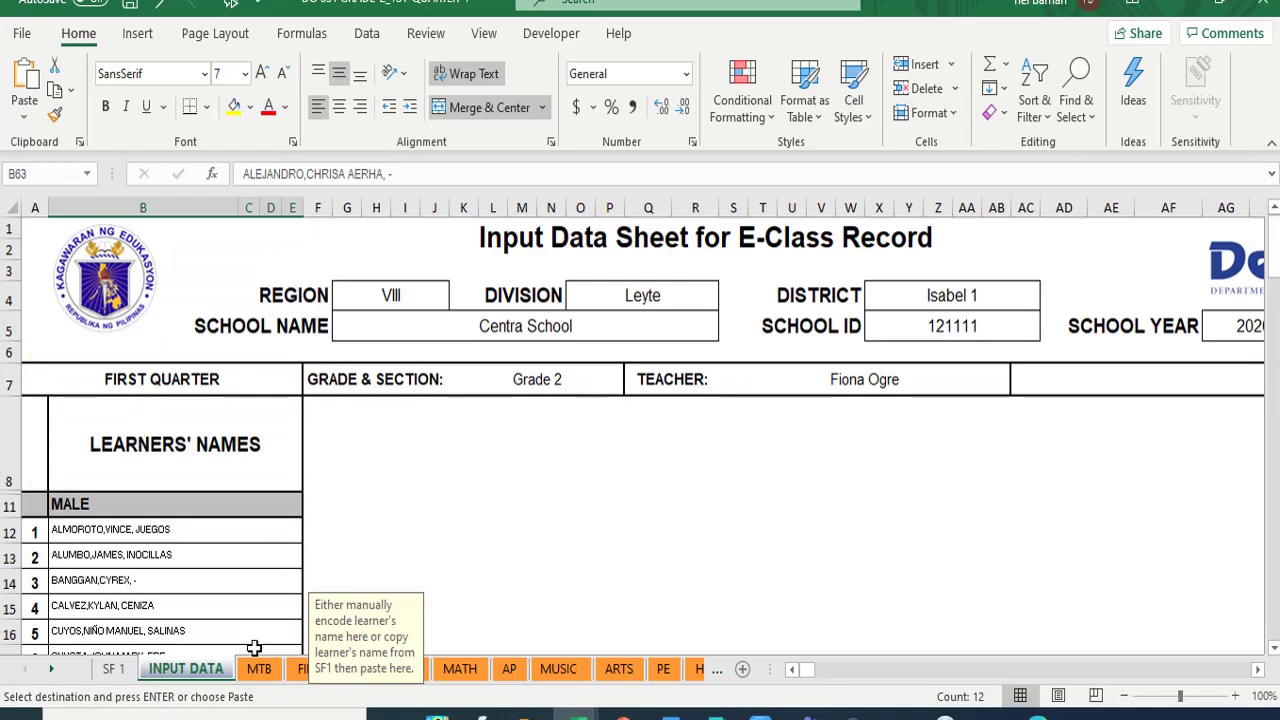
click(256, 674)
scroll(206, 534, up, 16)
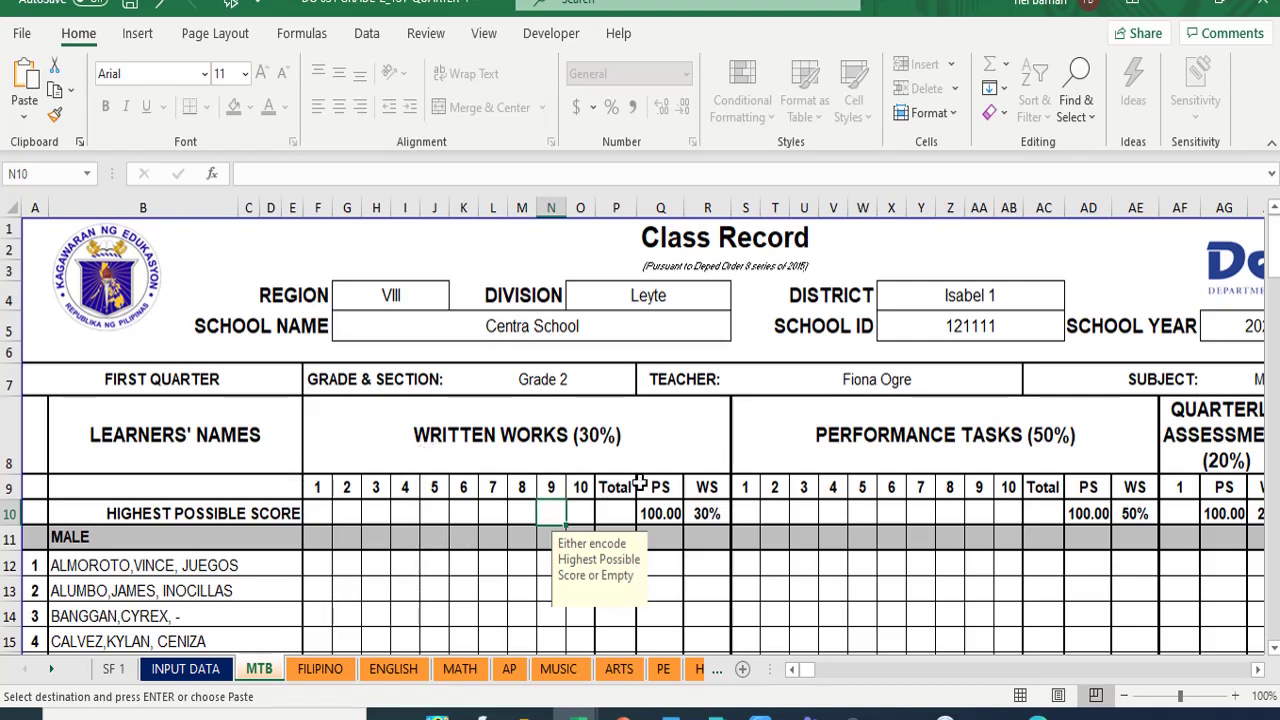
click(708, 514)
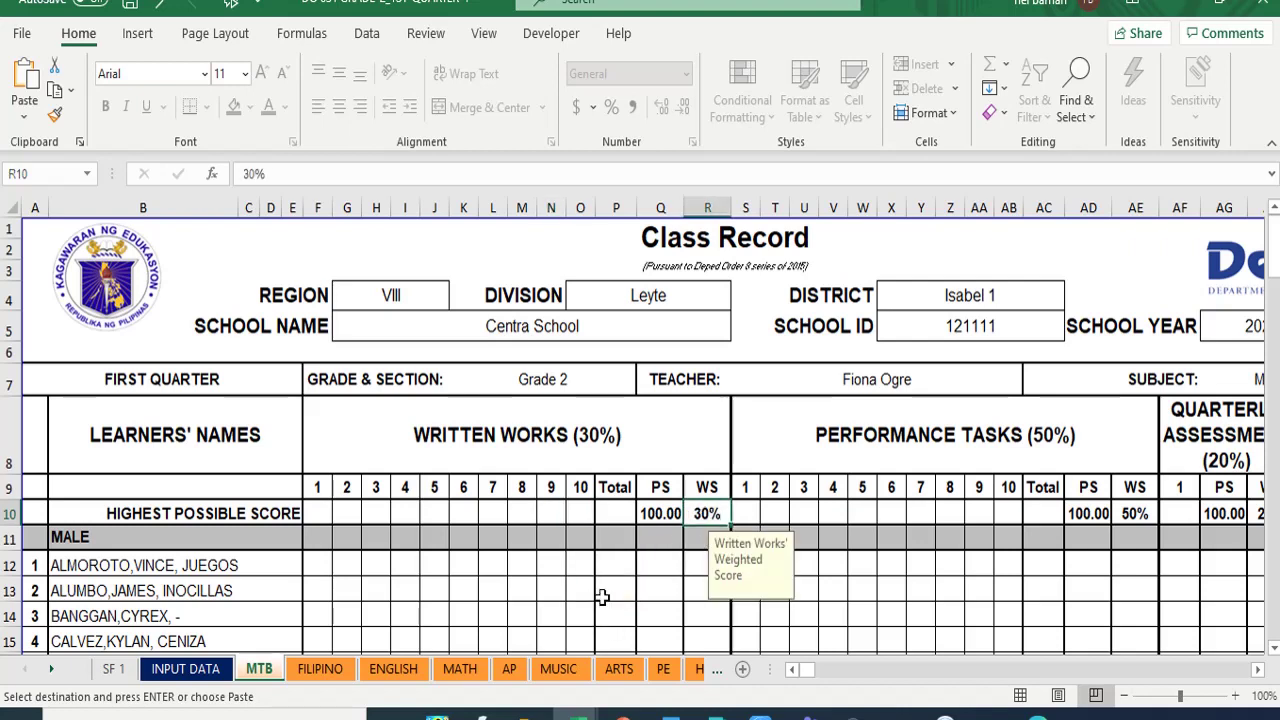
scroll(609, 593, down, 3)
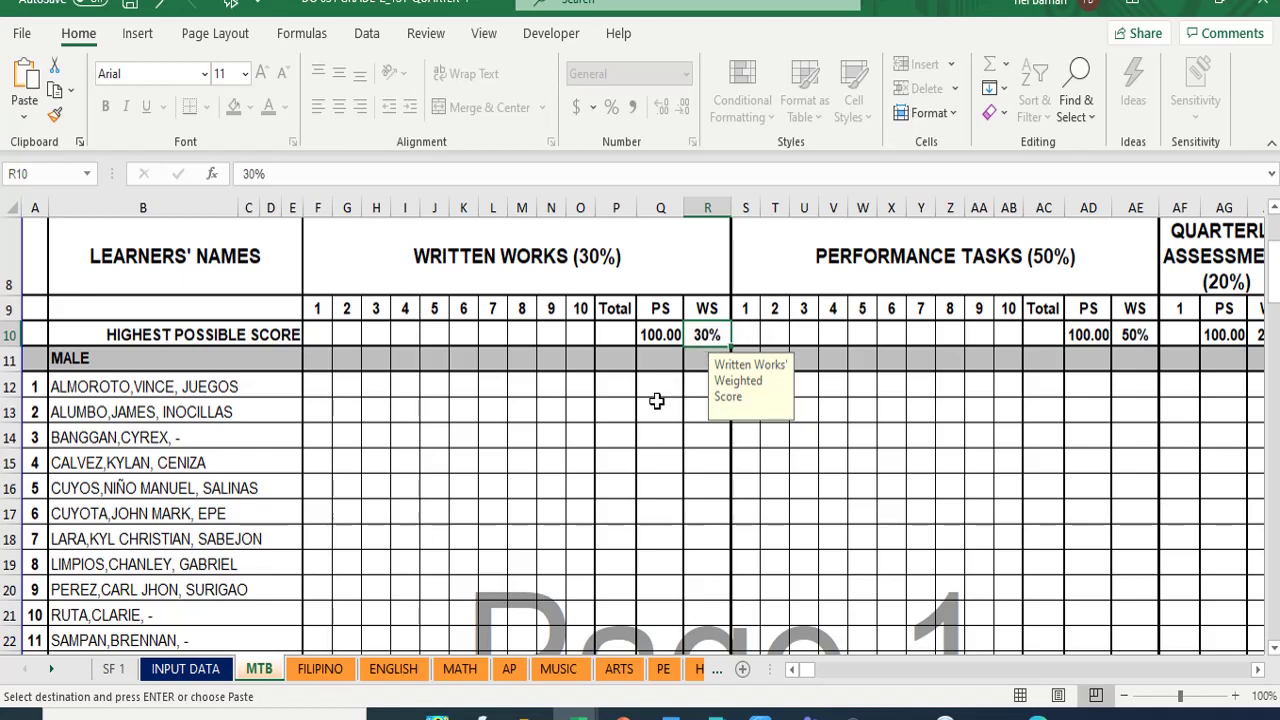
- Enter 40 as the written works weight in R10 and 60 for performance tasks in AE10
text(40)
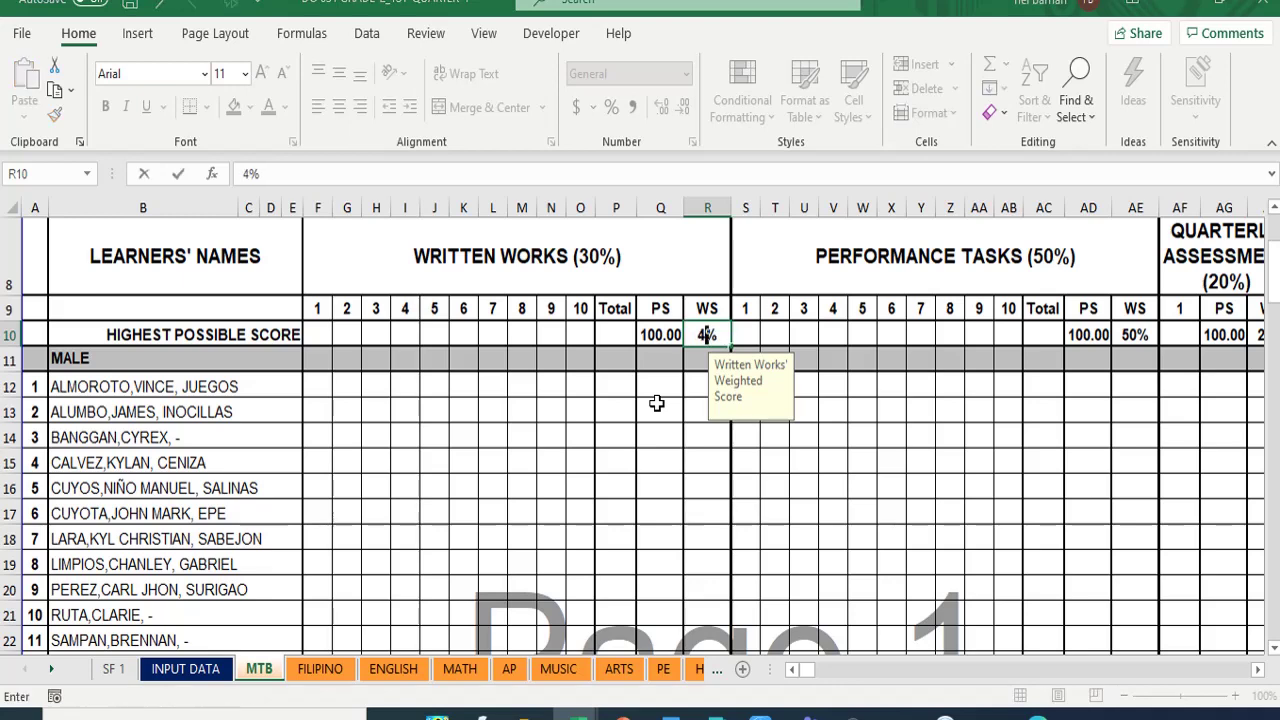
key(Return)
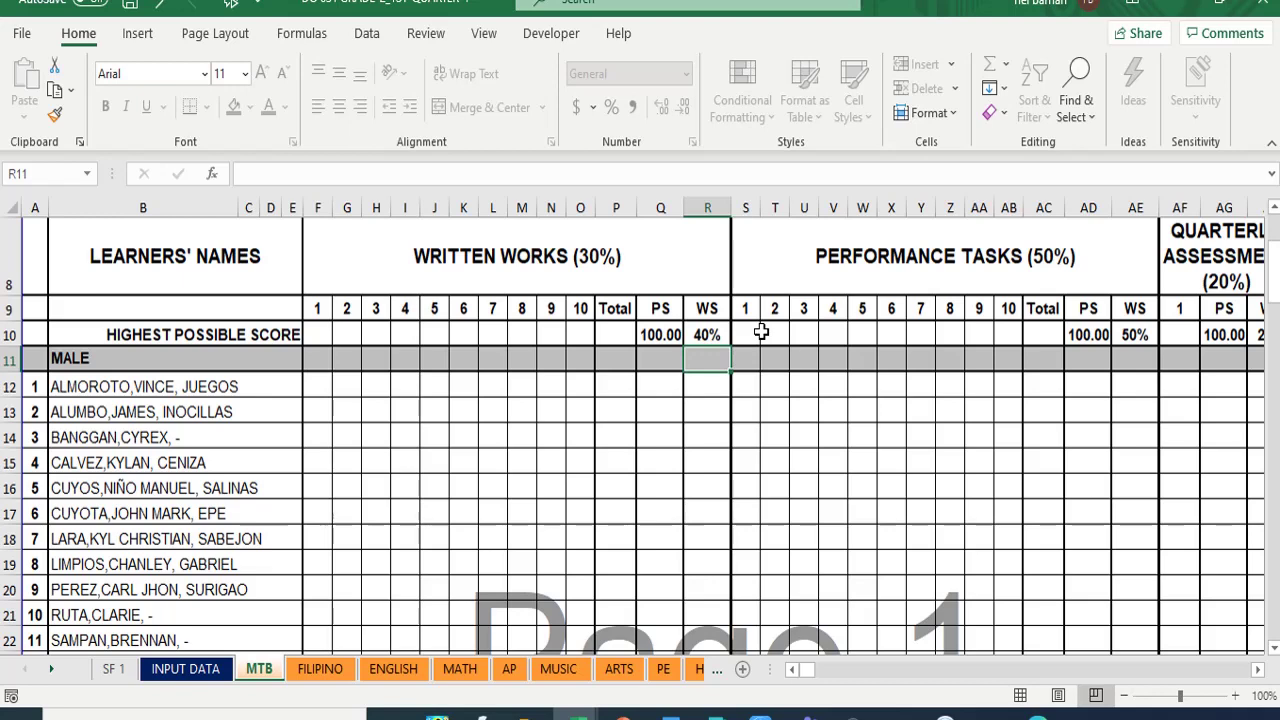
click(1135, 337)
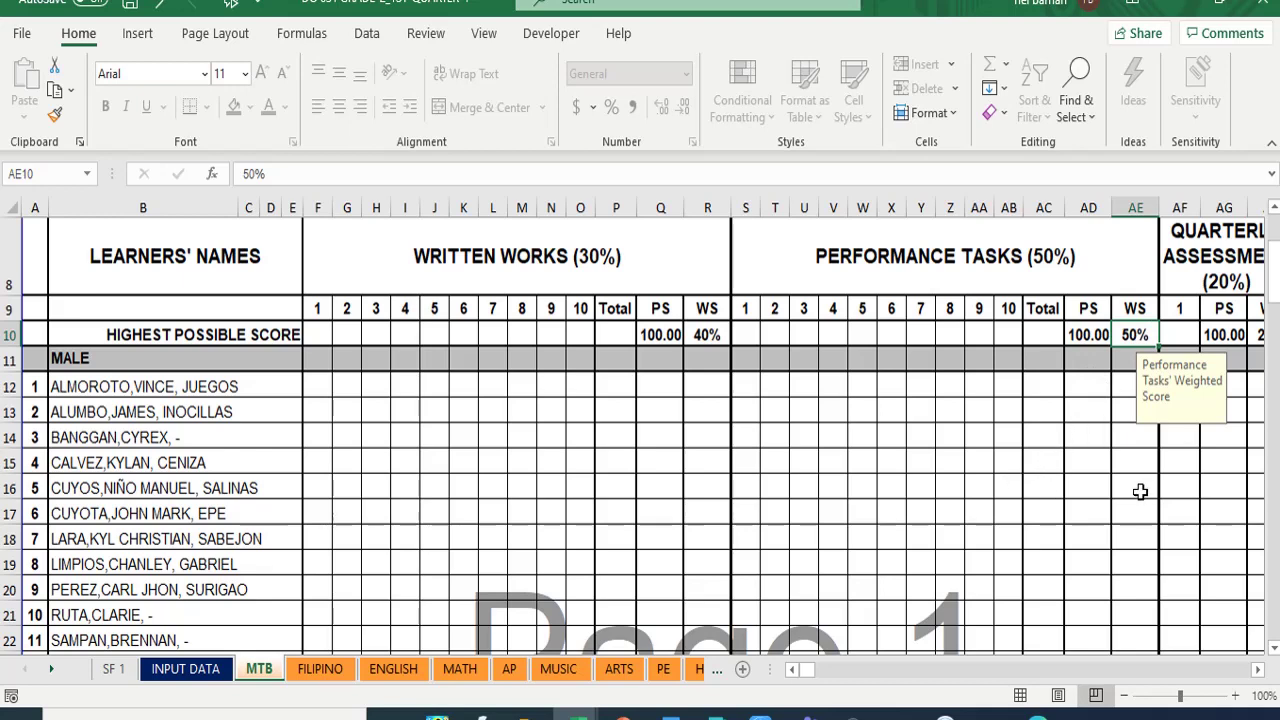
text(60)
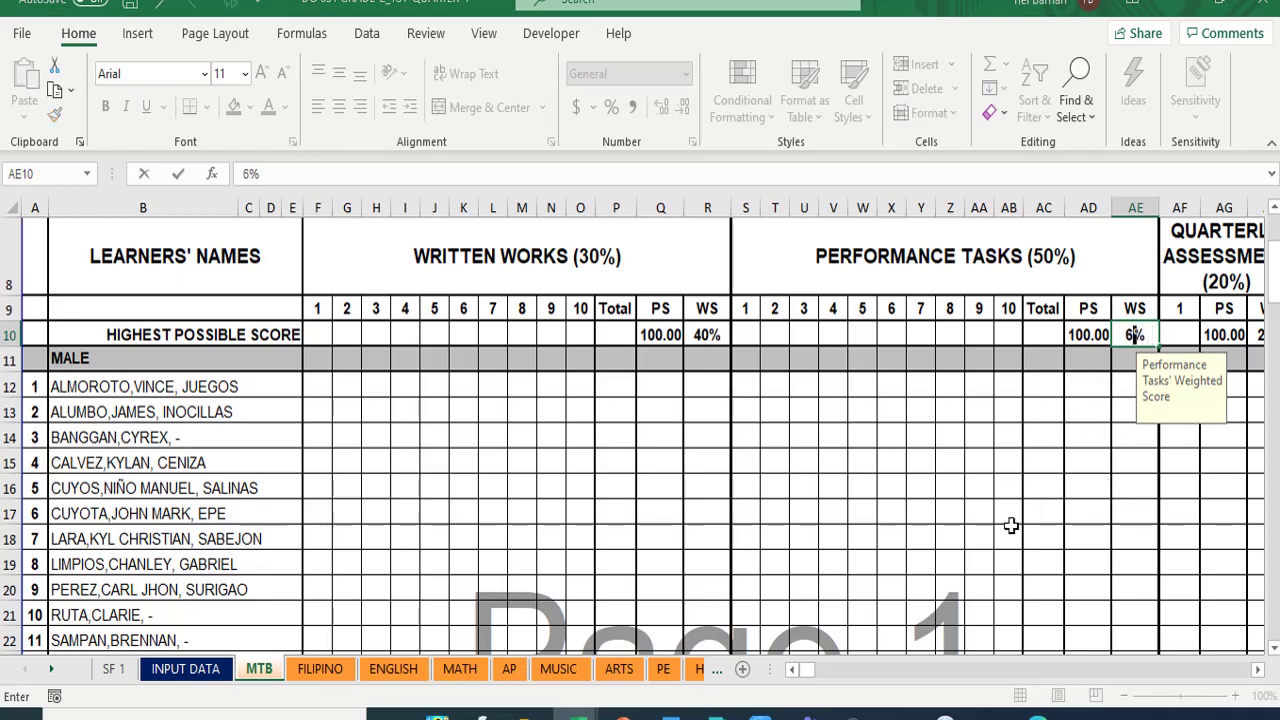
key(Return)
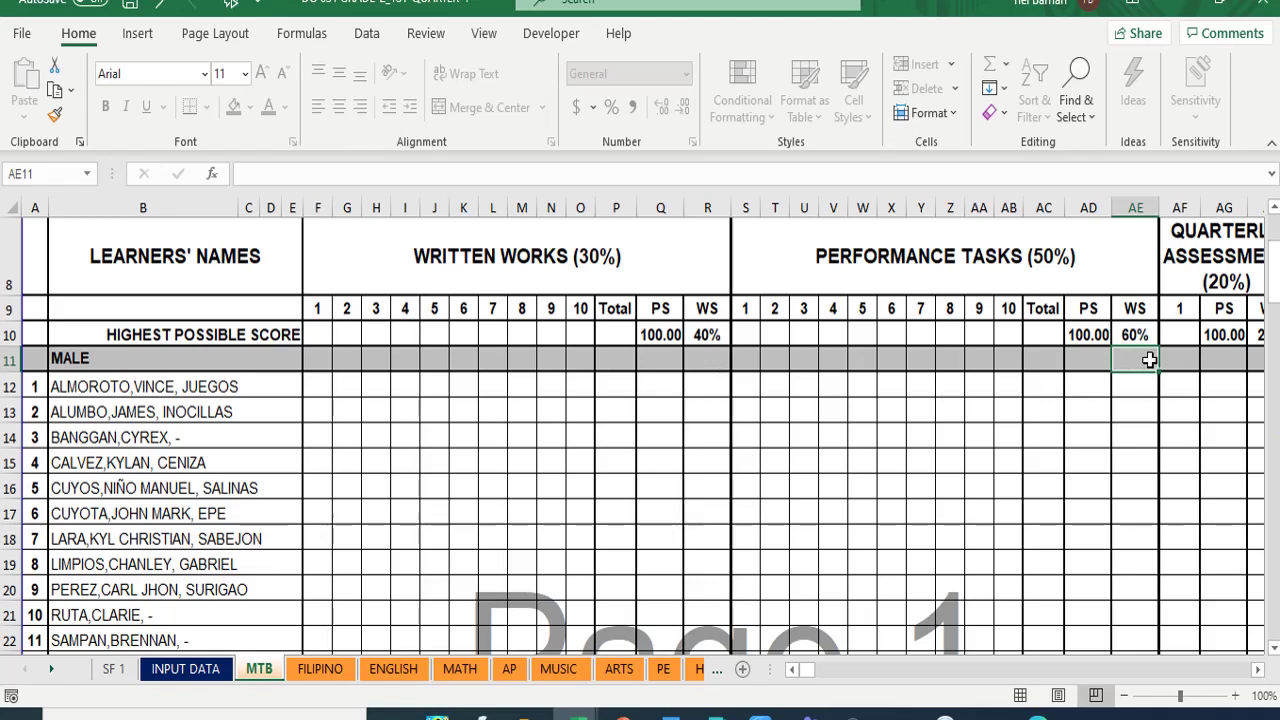
click(541, 267)
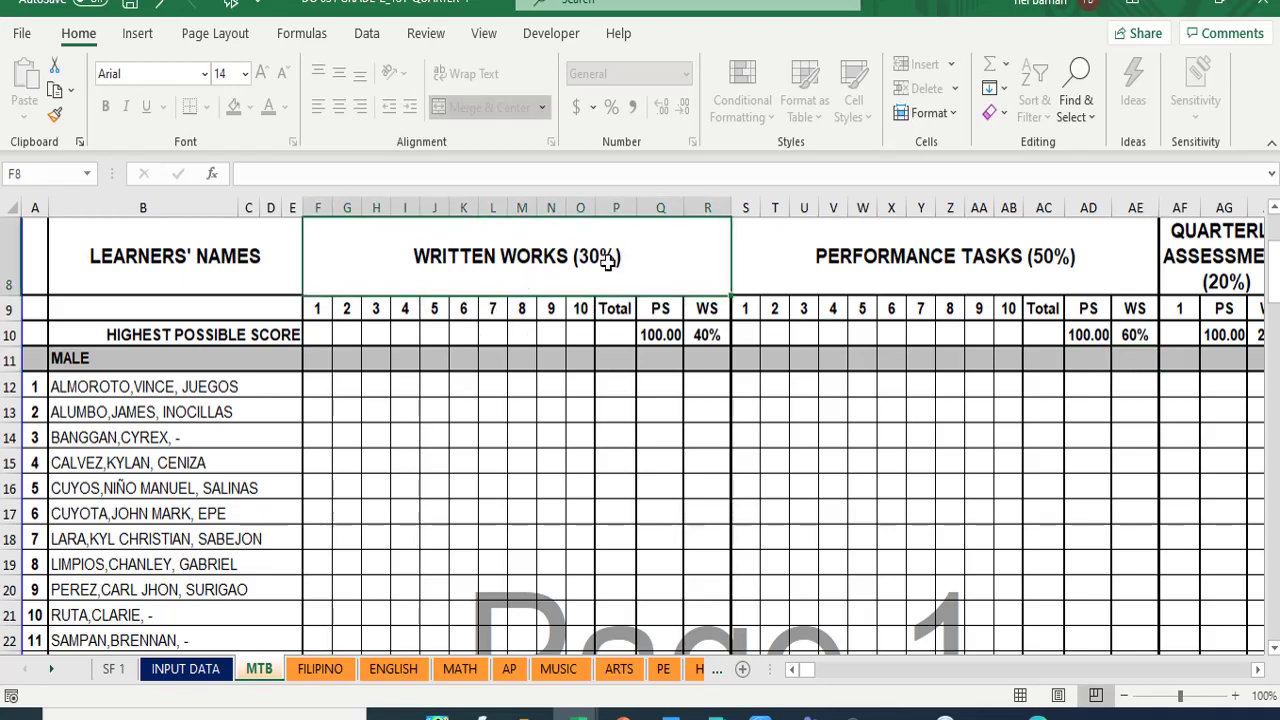
- Dismiss the protected-sheet warning from editing the heading, then scroll across the MTB grade columns
key(Delete)
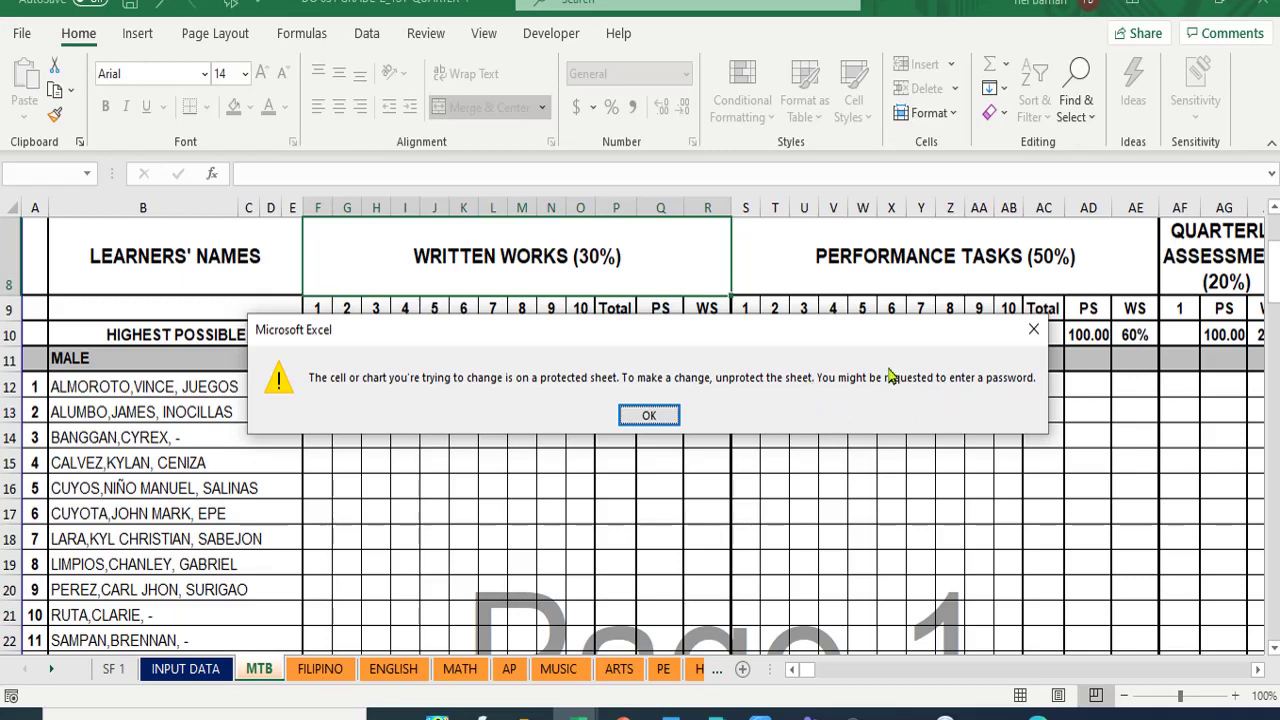
click(1034, 331)
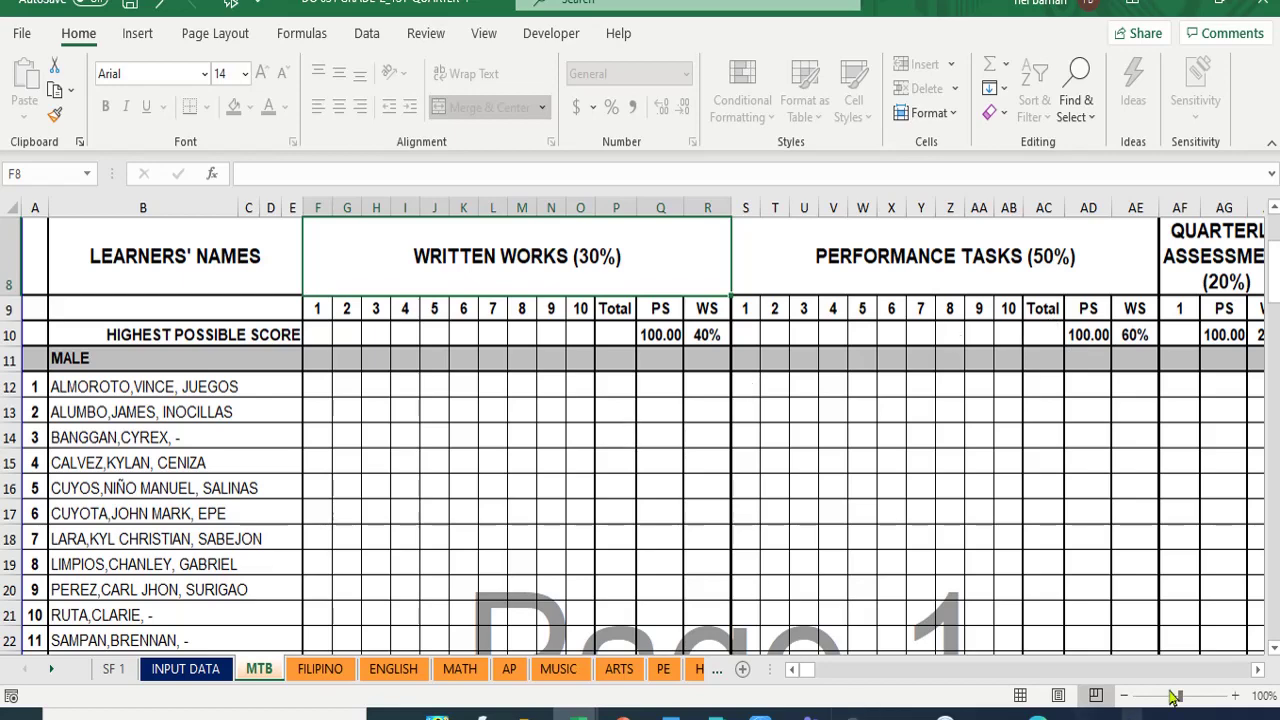
click(1258, 676)
click(1258, 676)
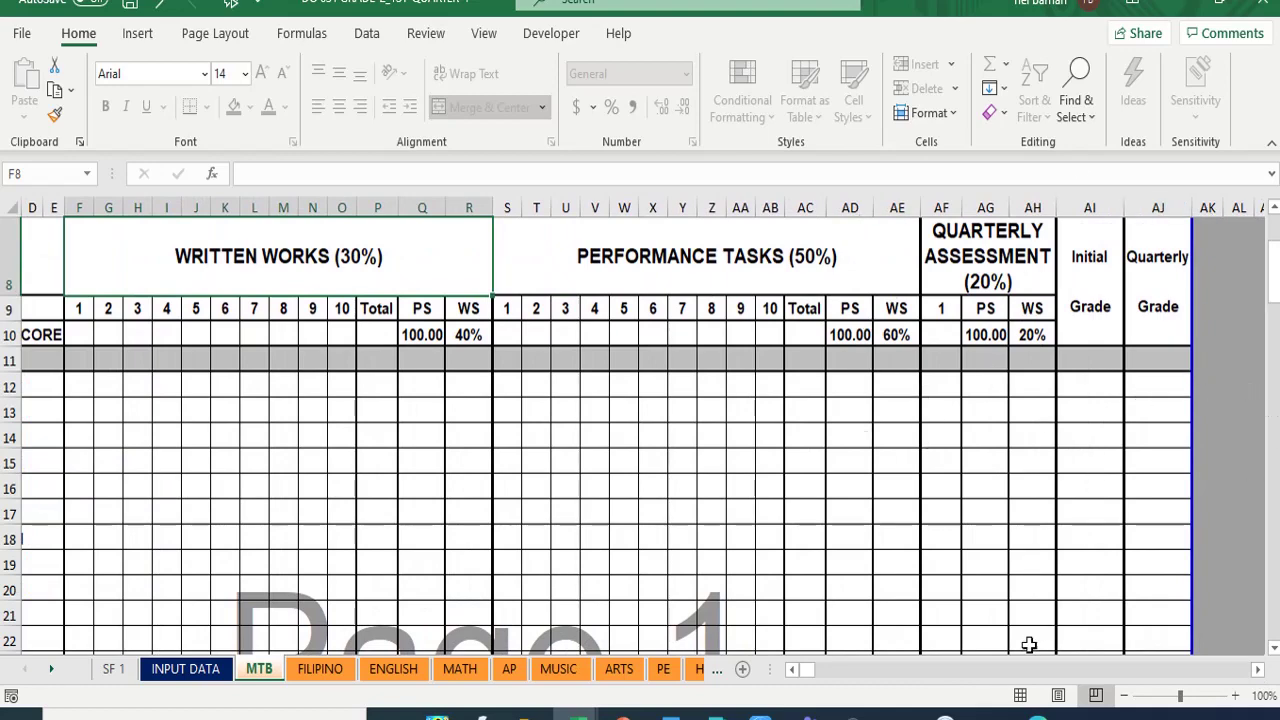
click(791, 670)
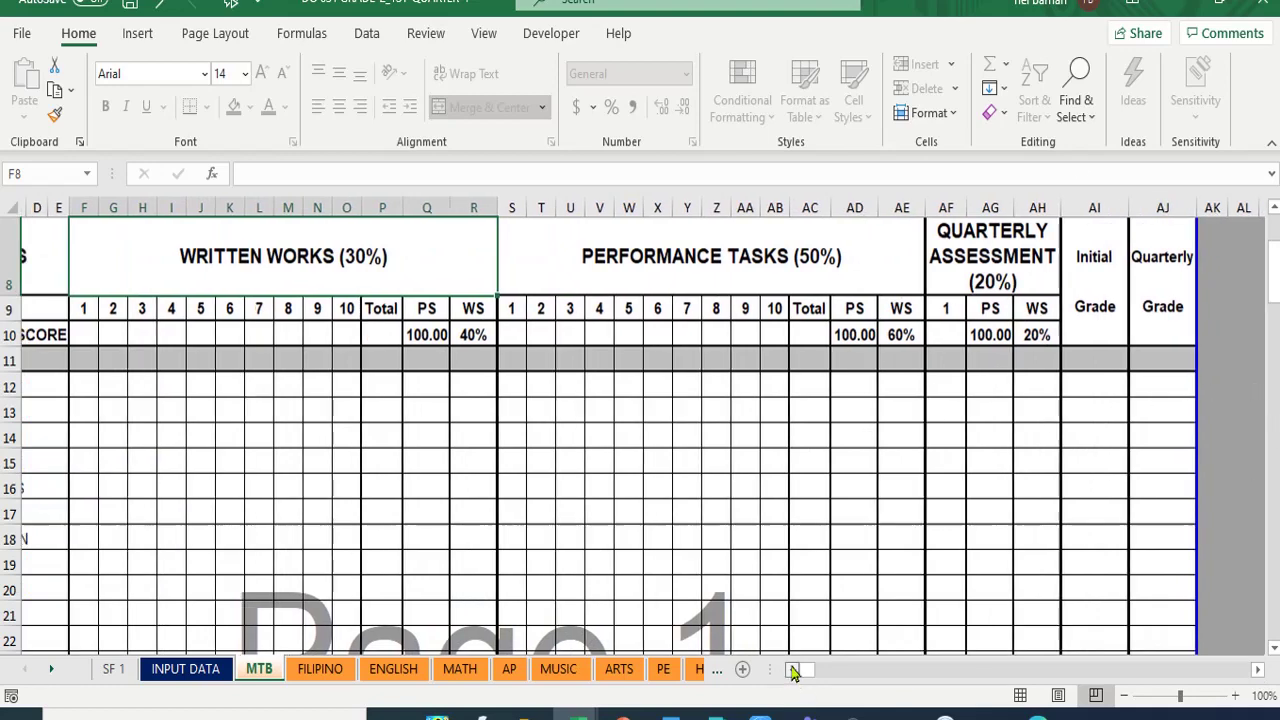
click(791, 670)
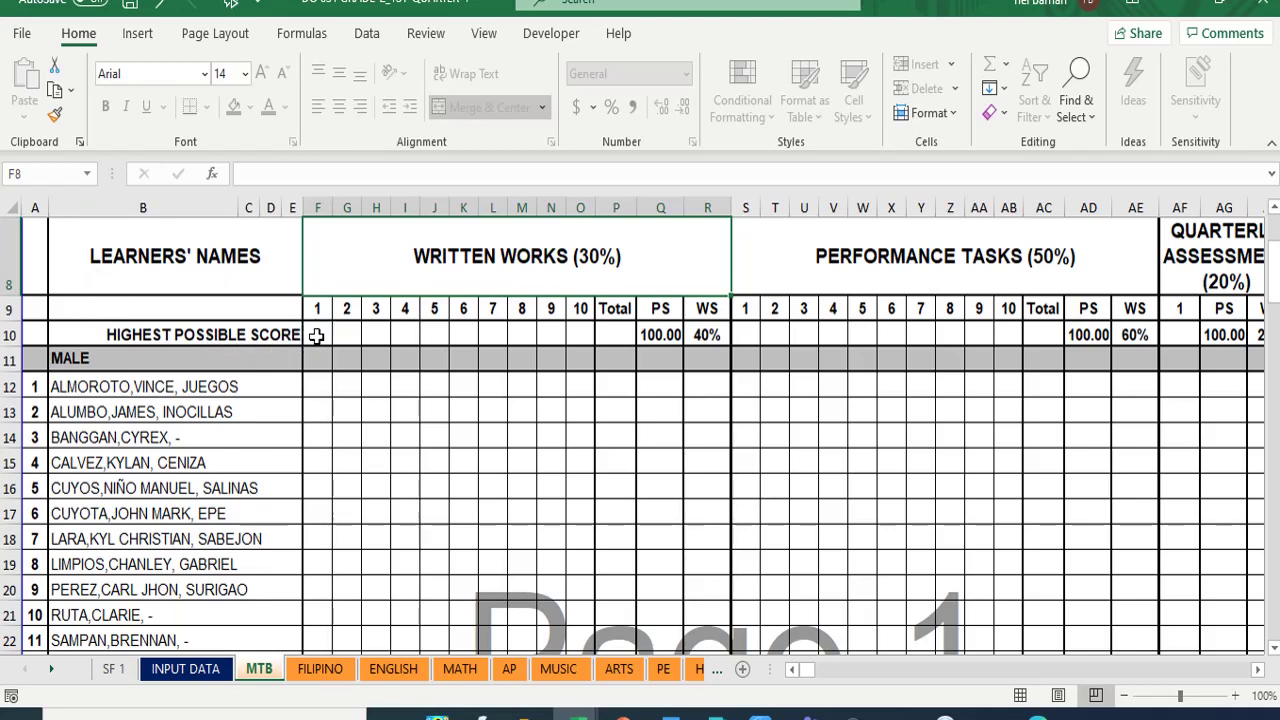
- Enter 10 as the highest possible score for written works items 1–8, starting at F10
click(317, 336)
click(347, 335)
click(378, 335)
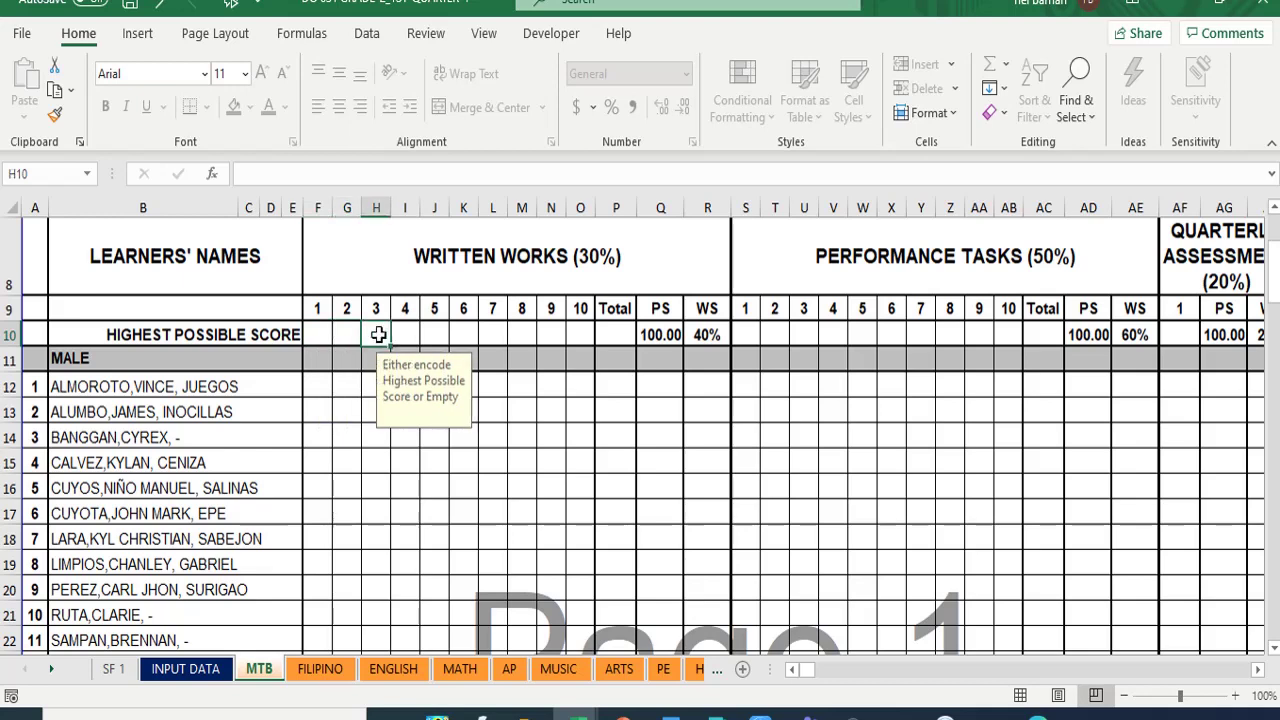
click(410, 335)
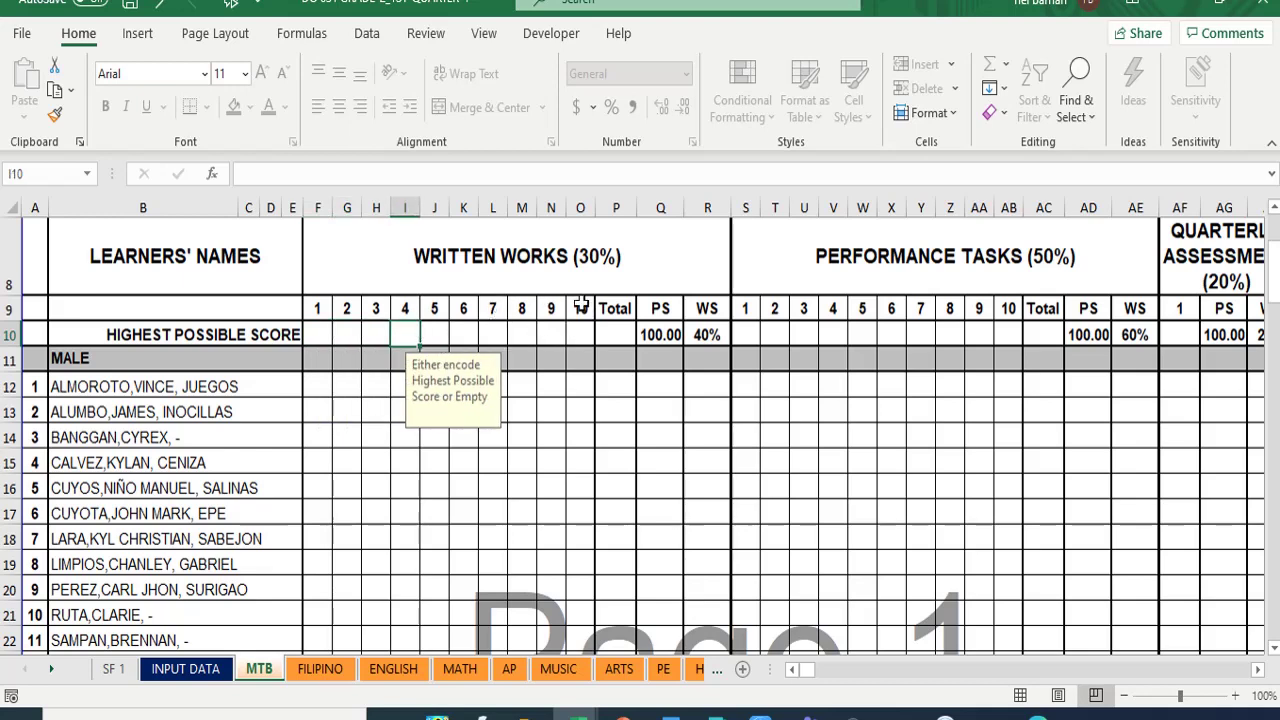
click(310, 334)
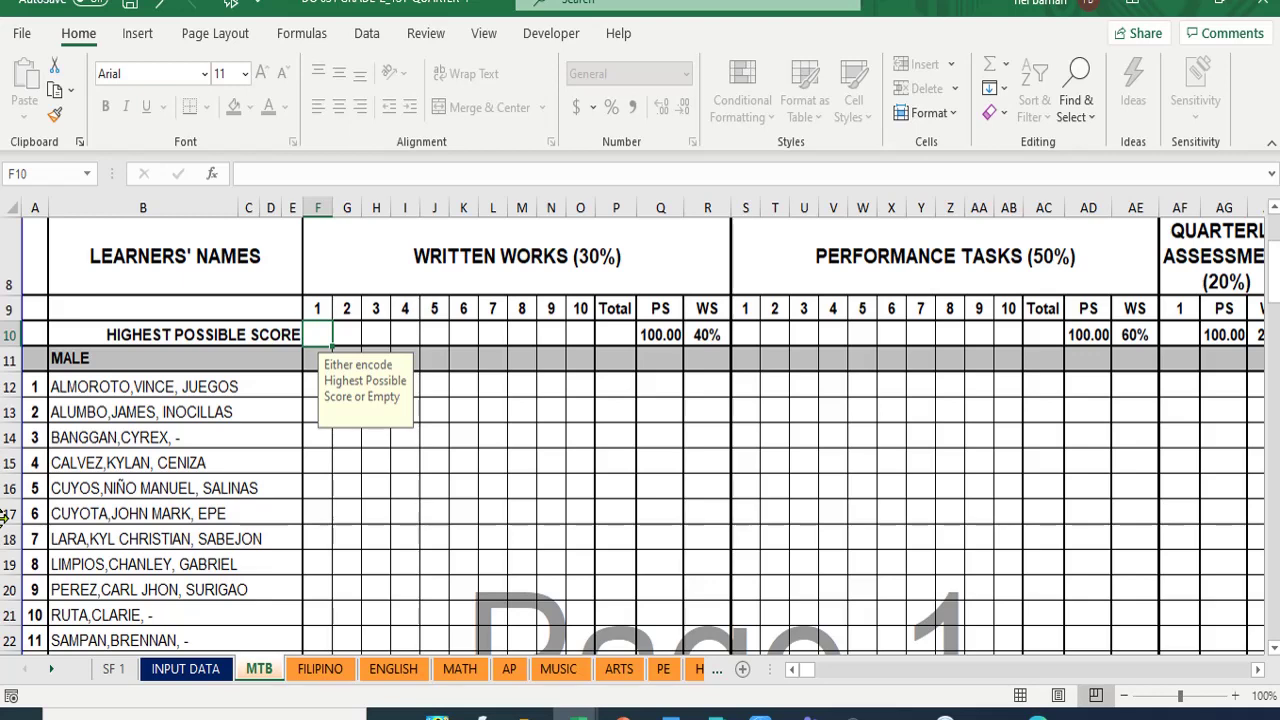
text(10)
key(Tab)
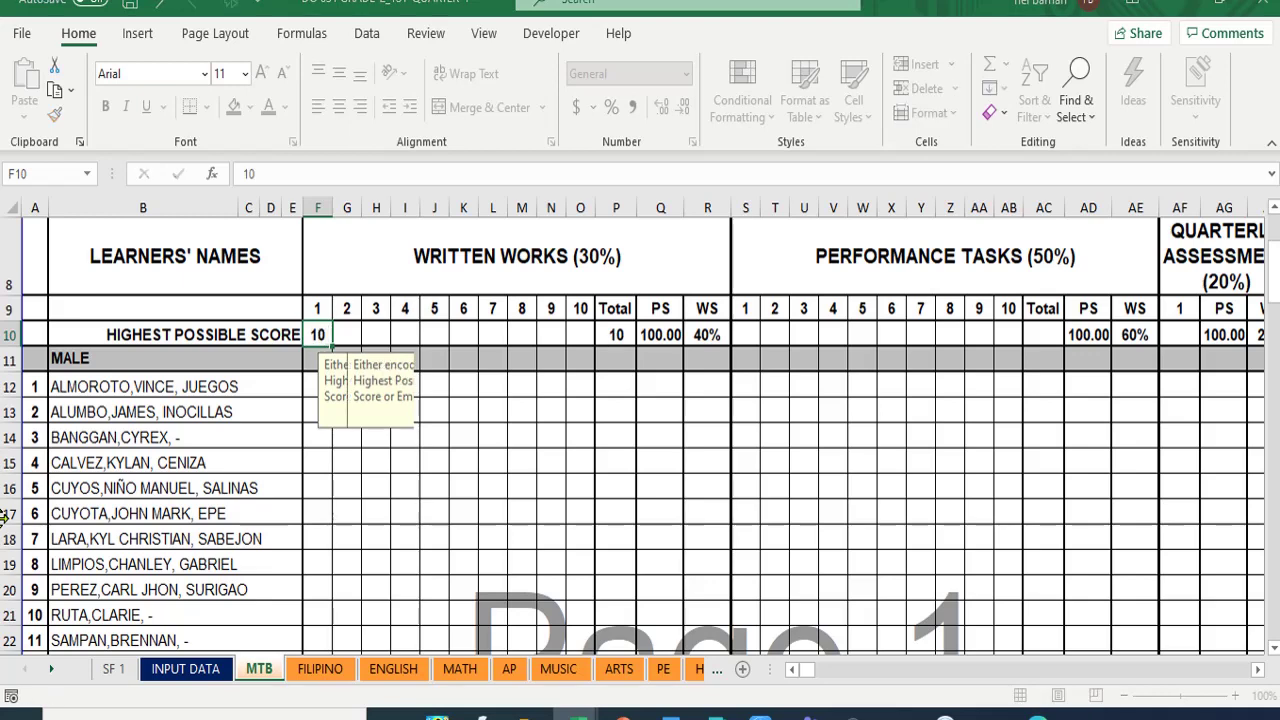
text(10)
key(Tab)
text(10)
key(Tab)
text(10)
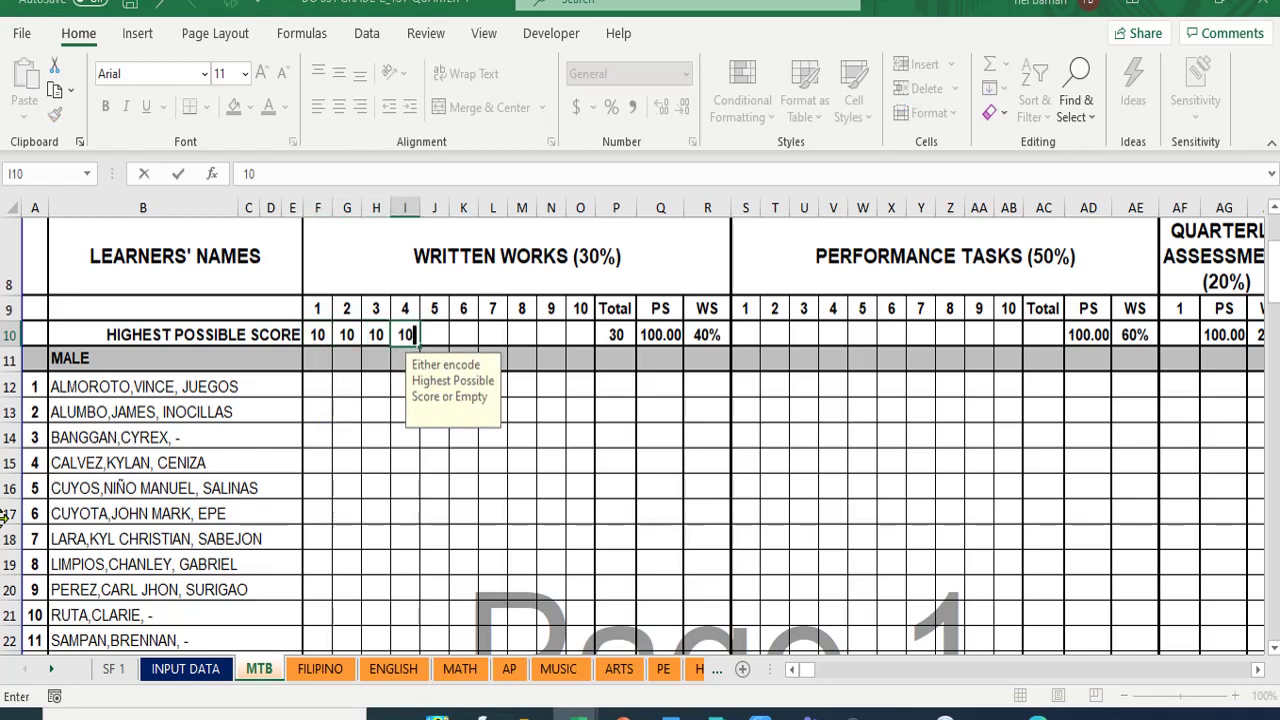
key(Tab)
text(10)
key(Tab)
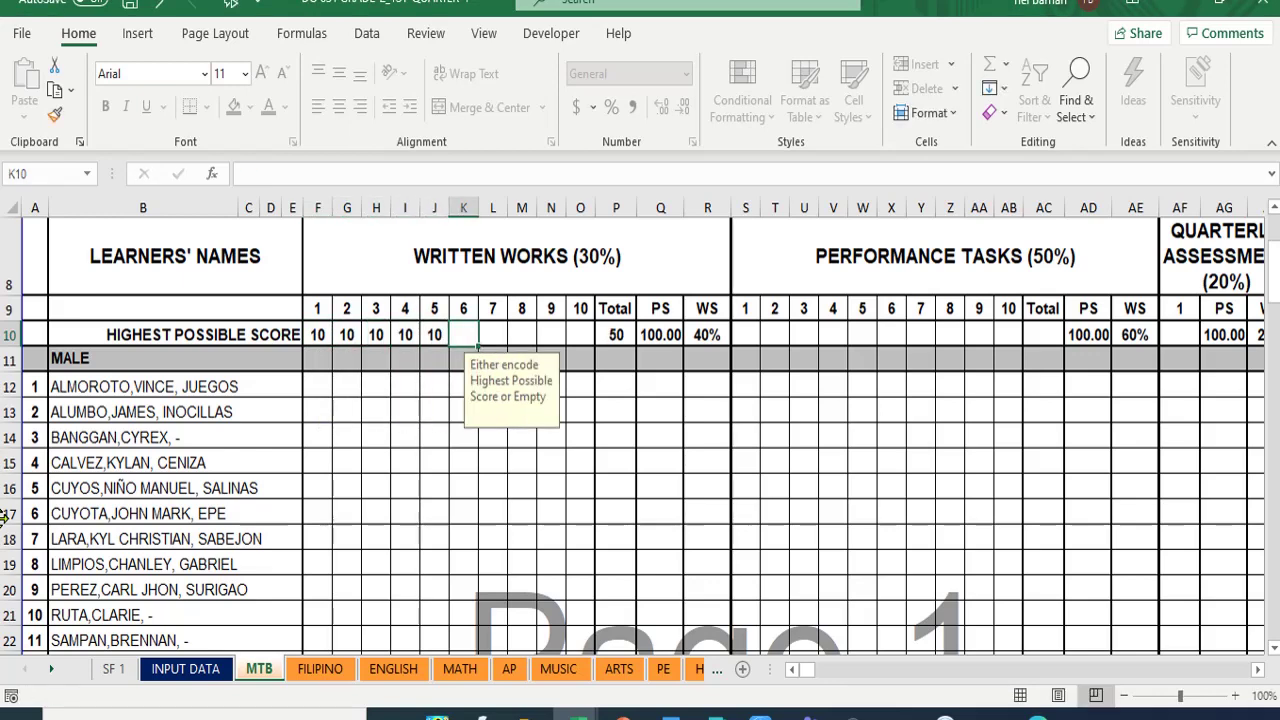
text(10)
key(Tab)
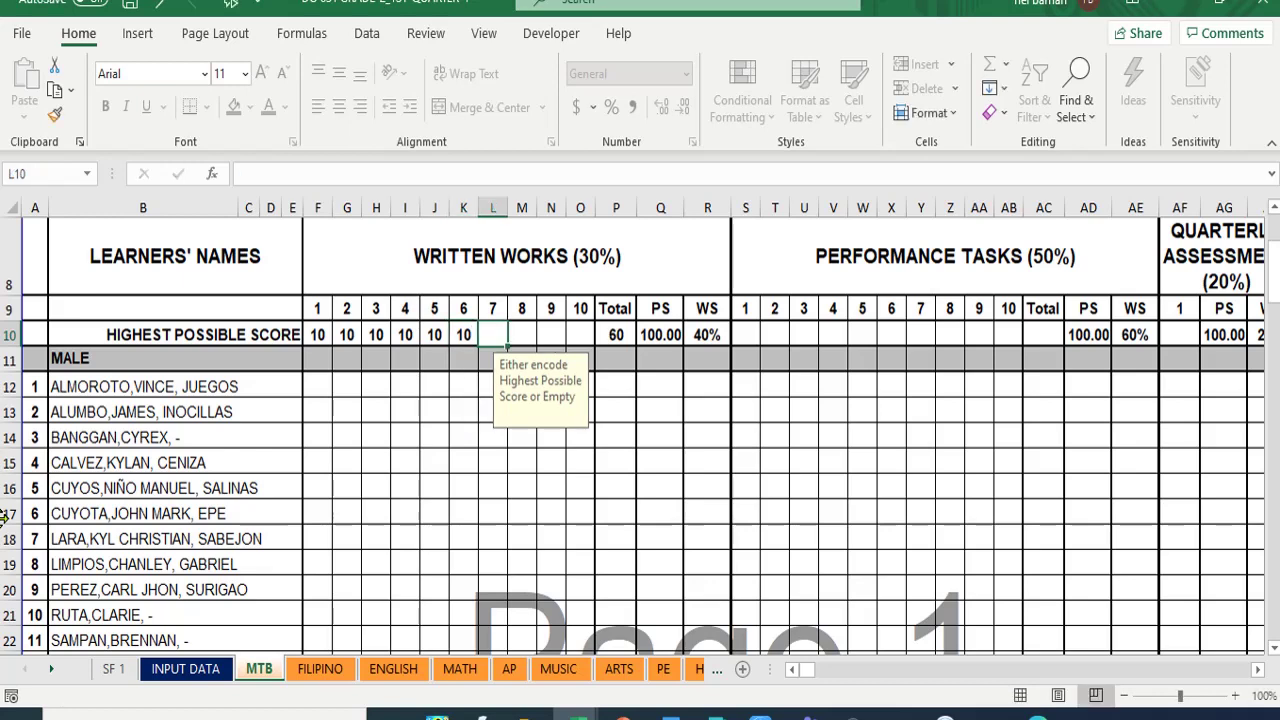
text(10)
key(Tab)
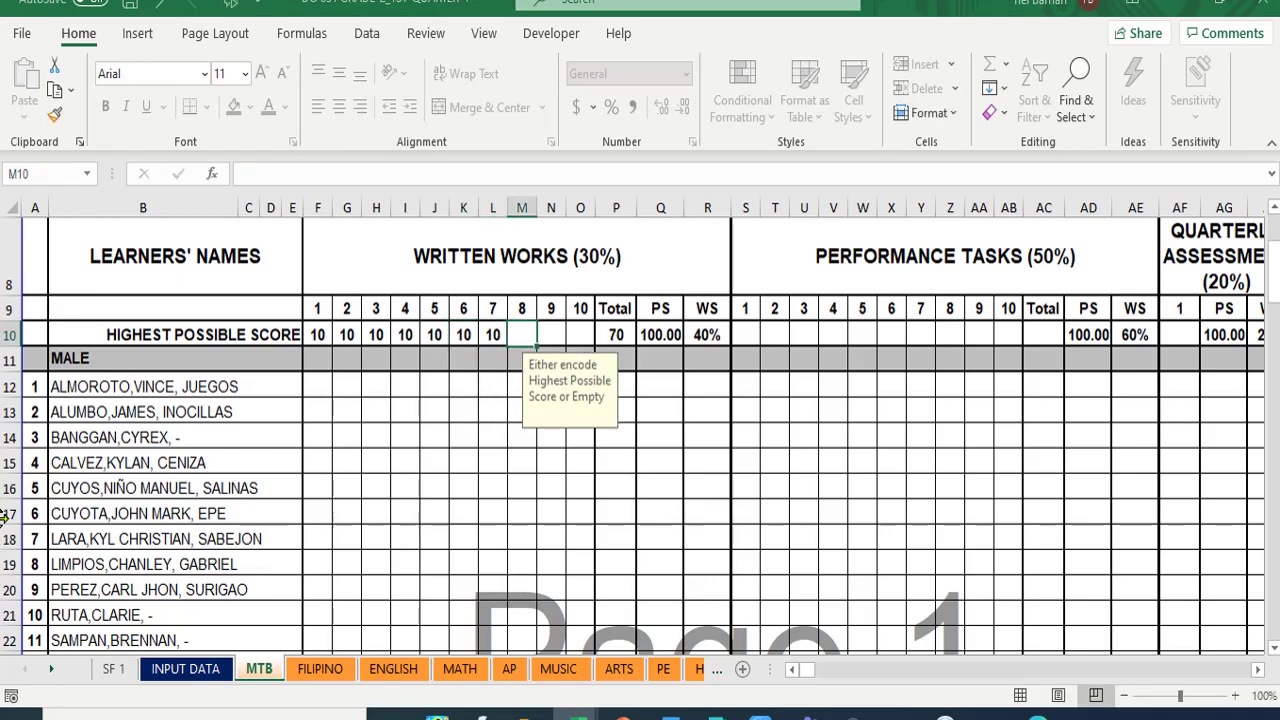
text(10)
key(Tab)
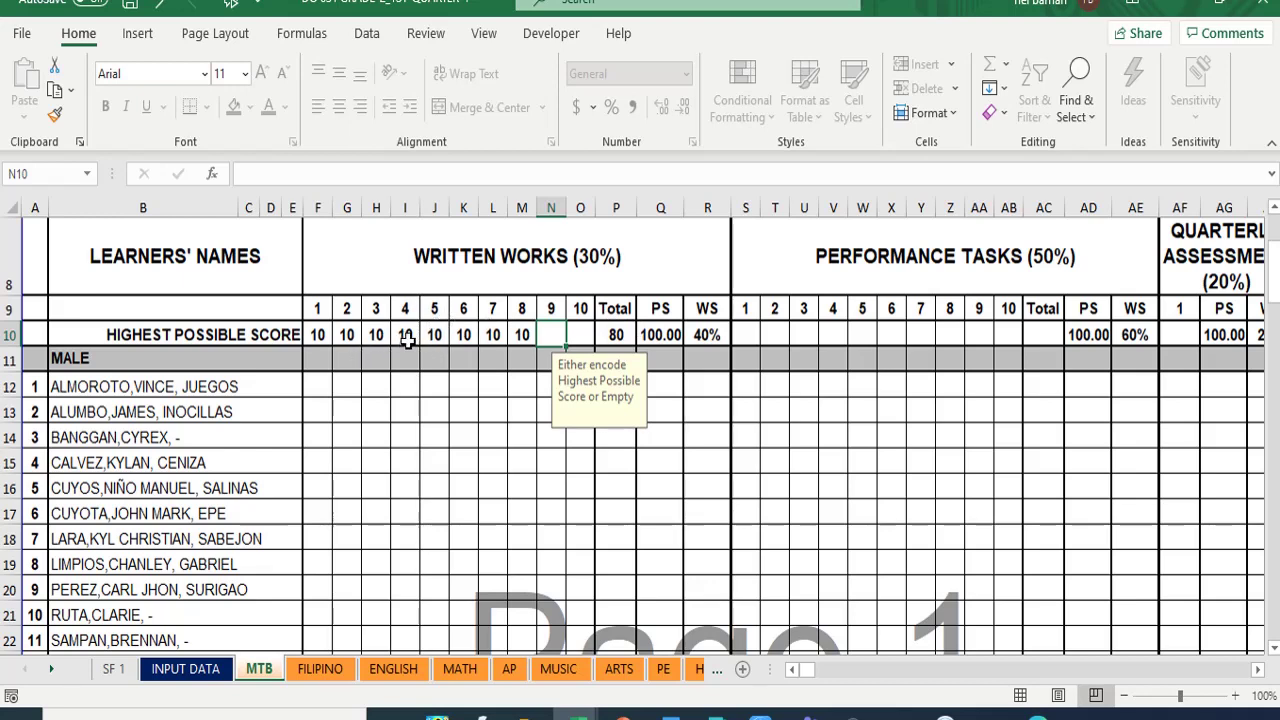
- Correct the scores so item 4 stays 10 and item 8 becomes 30, totalling 100
click(405, 335)
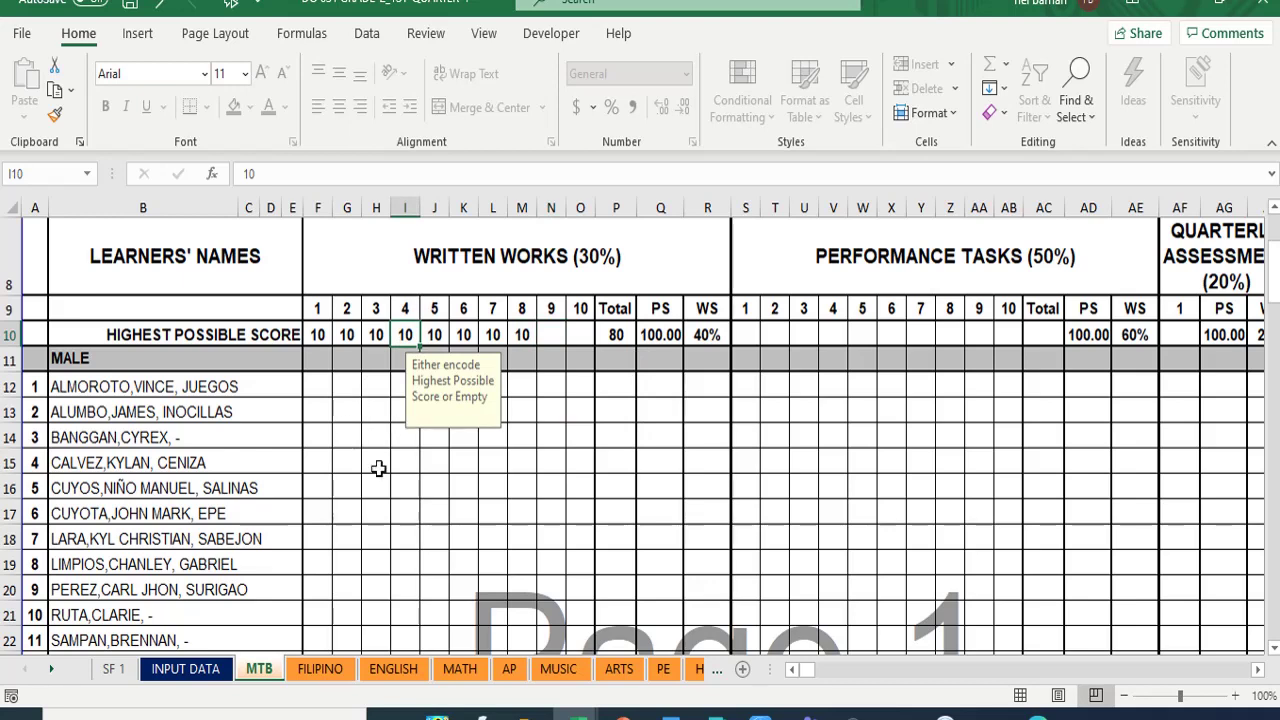
text(20)
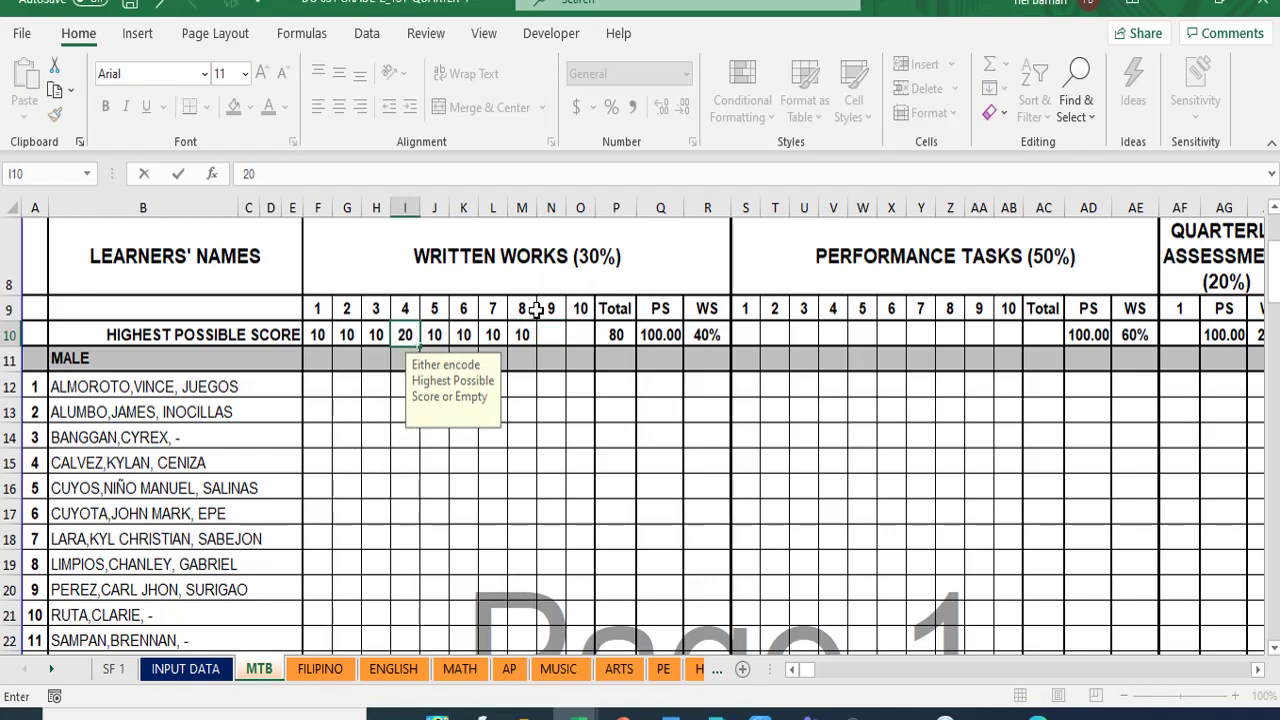
click(522, 334)
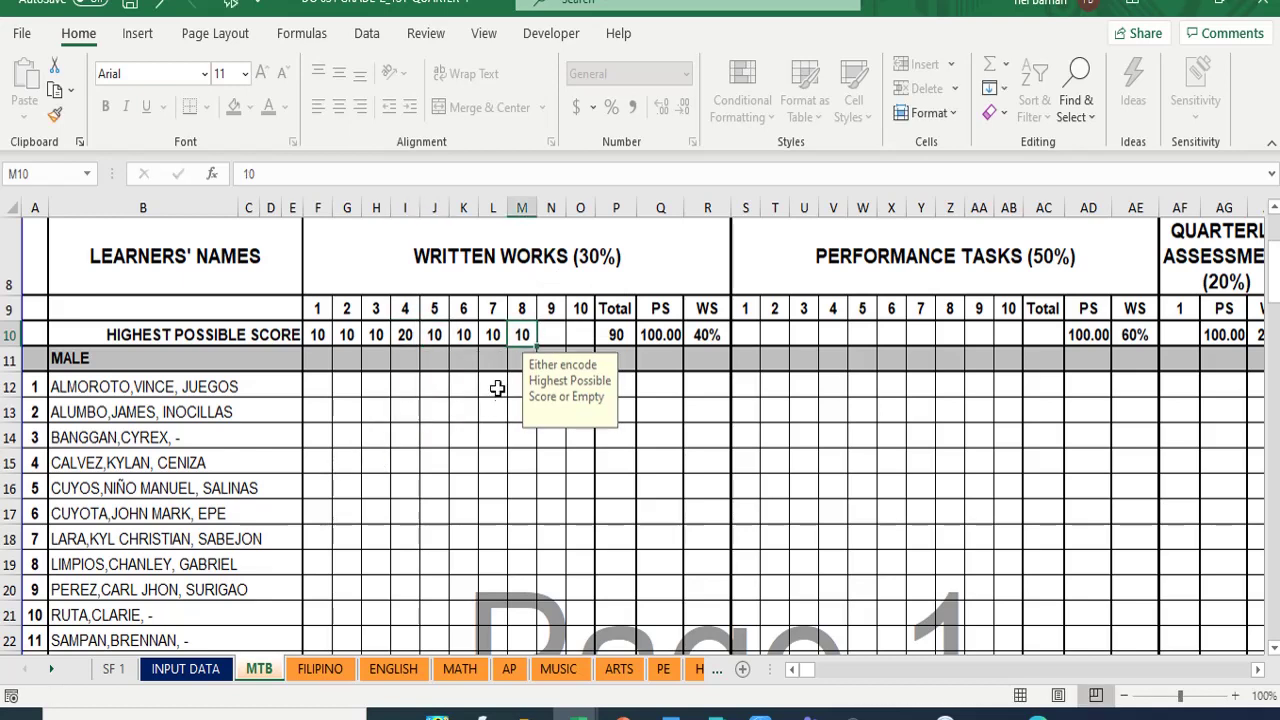
text(20)
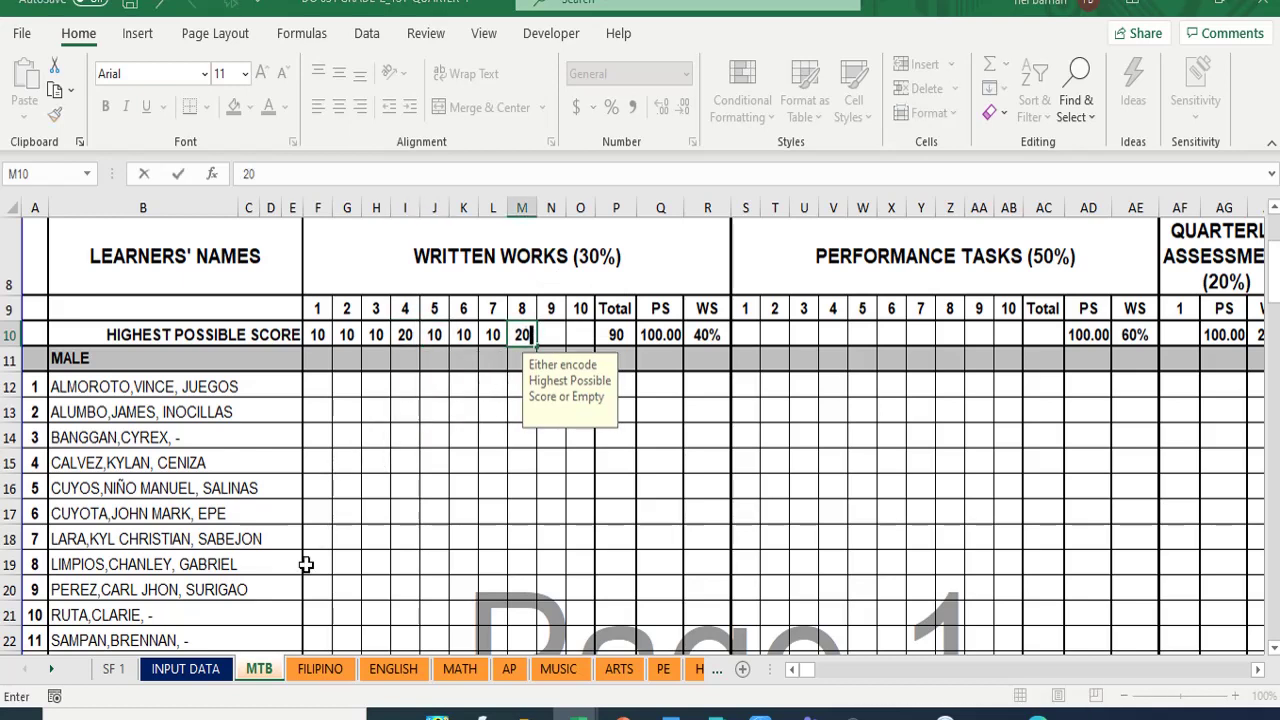
click(398, 490)
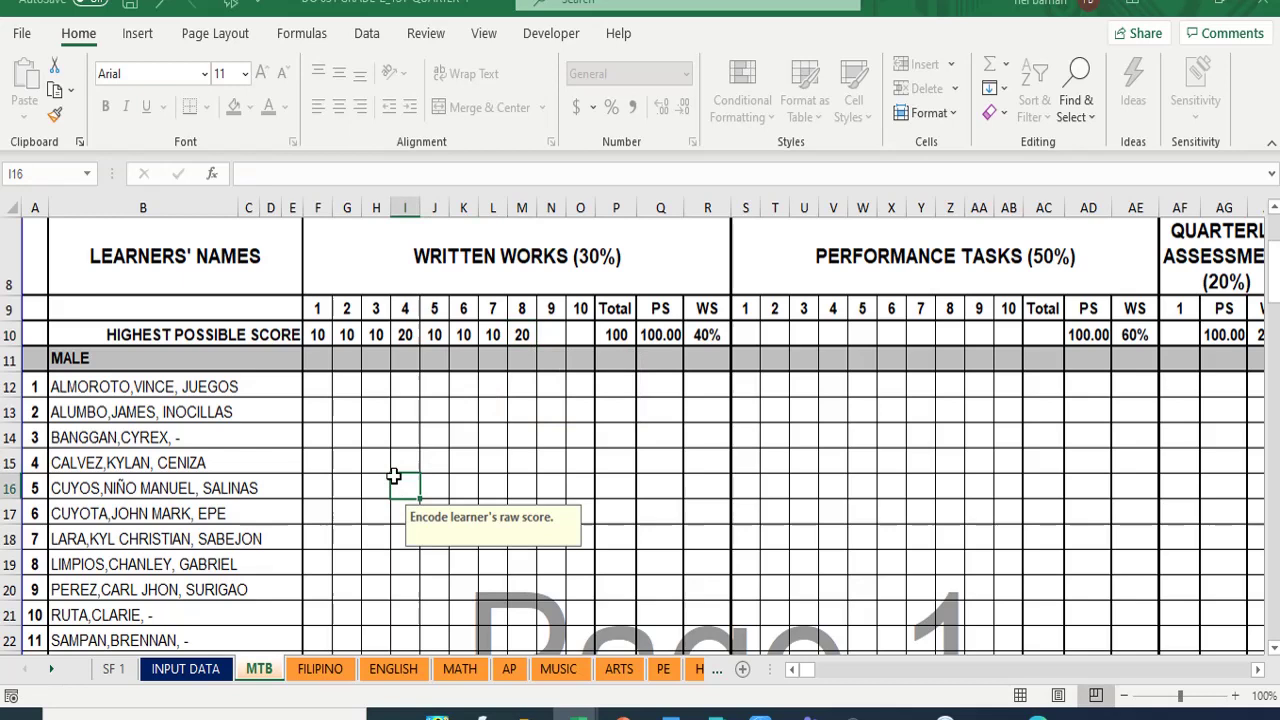
click(400, 337)
text(20)
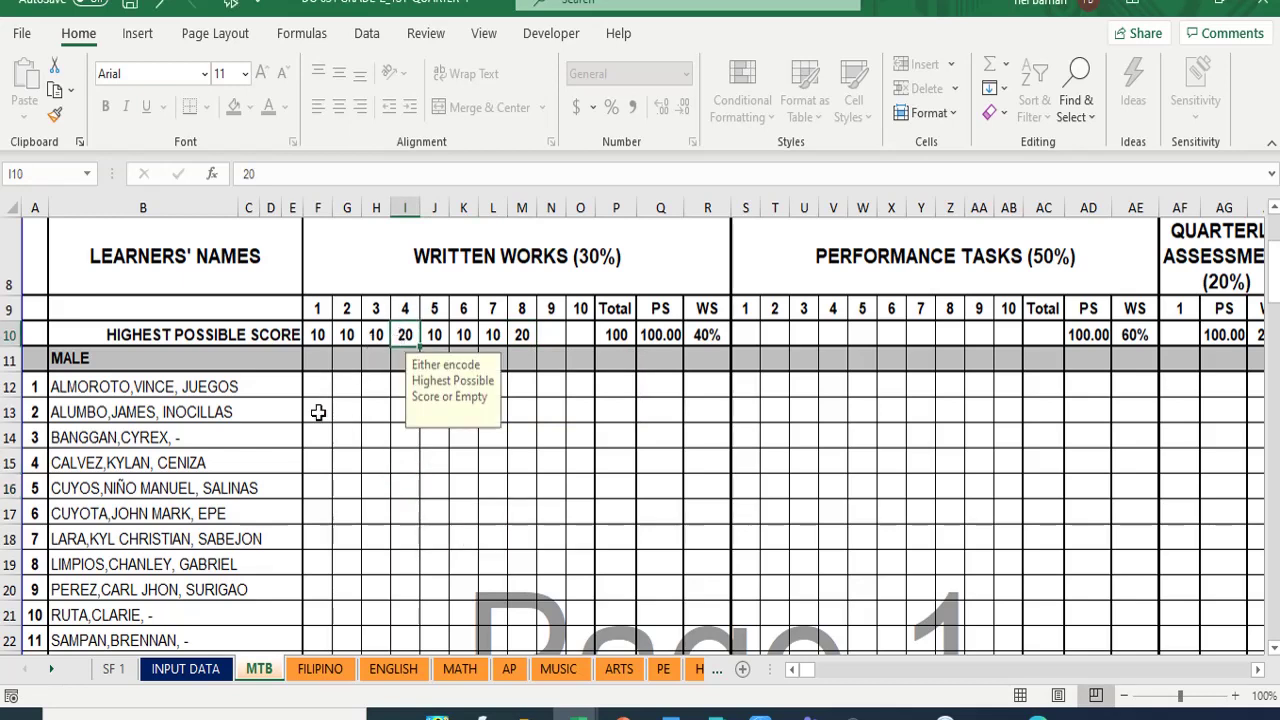
text(10)
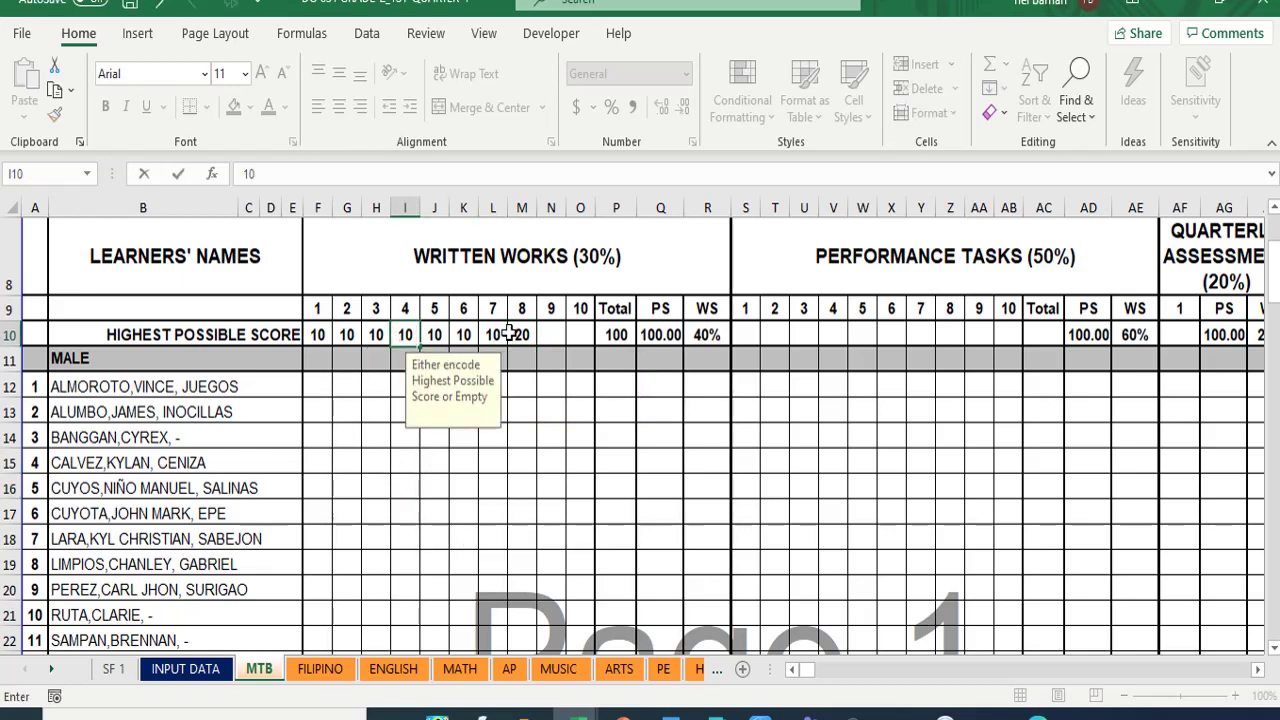
click(512, 332)
key(Right)
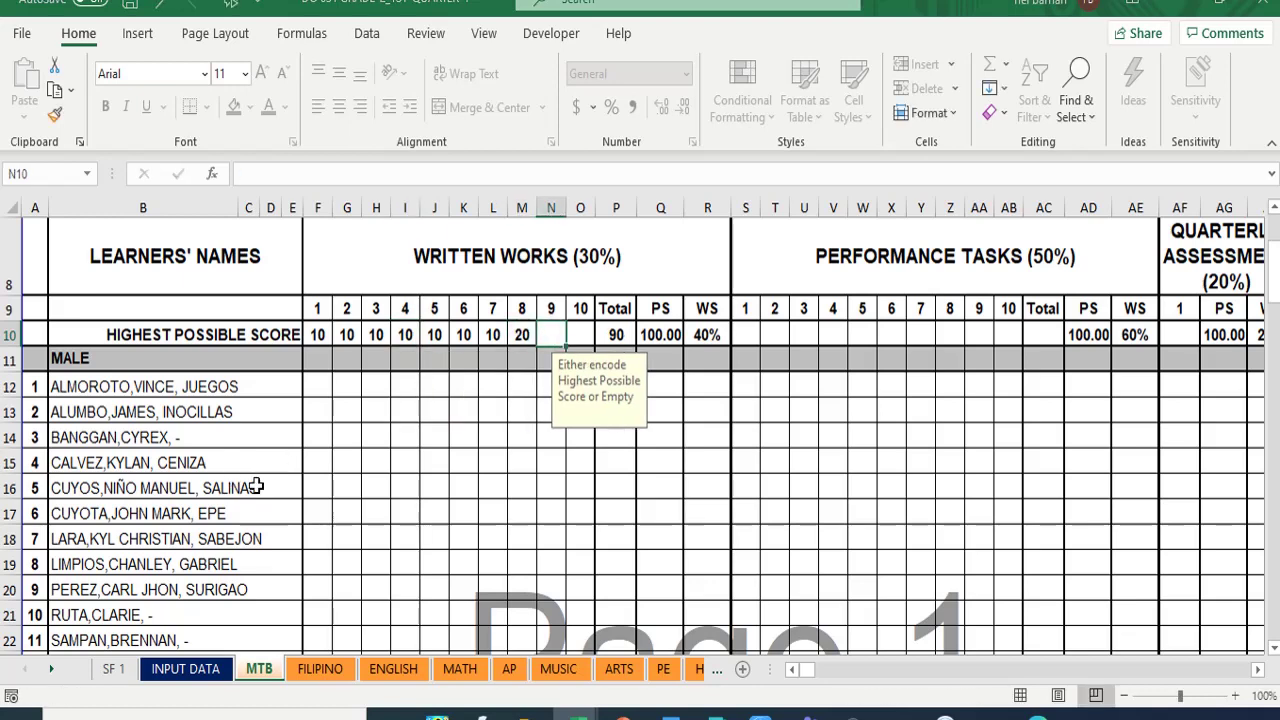
click(519, 343)
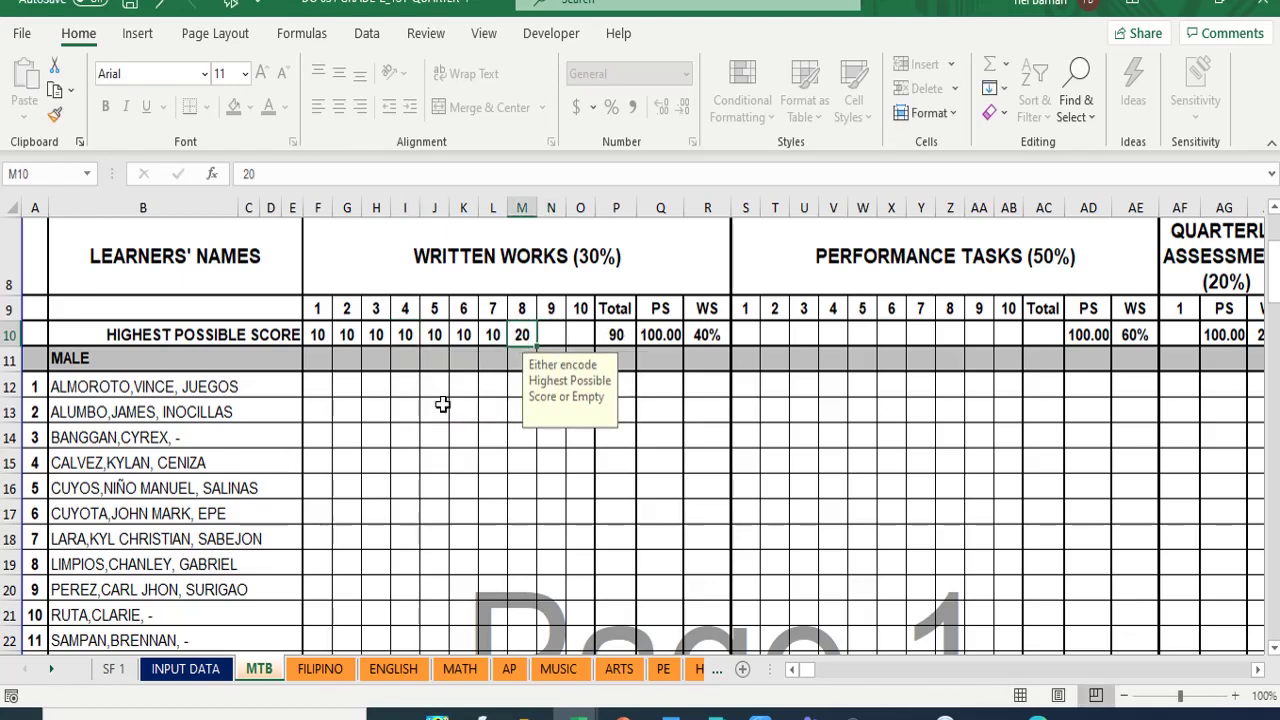
text(30)
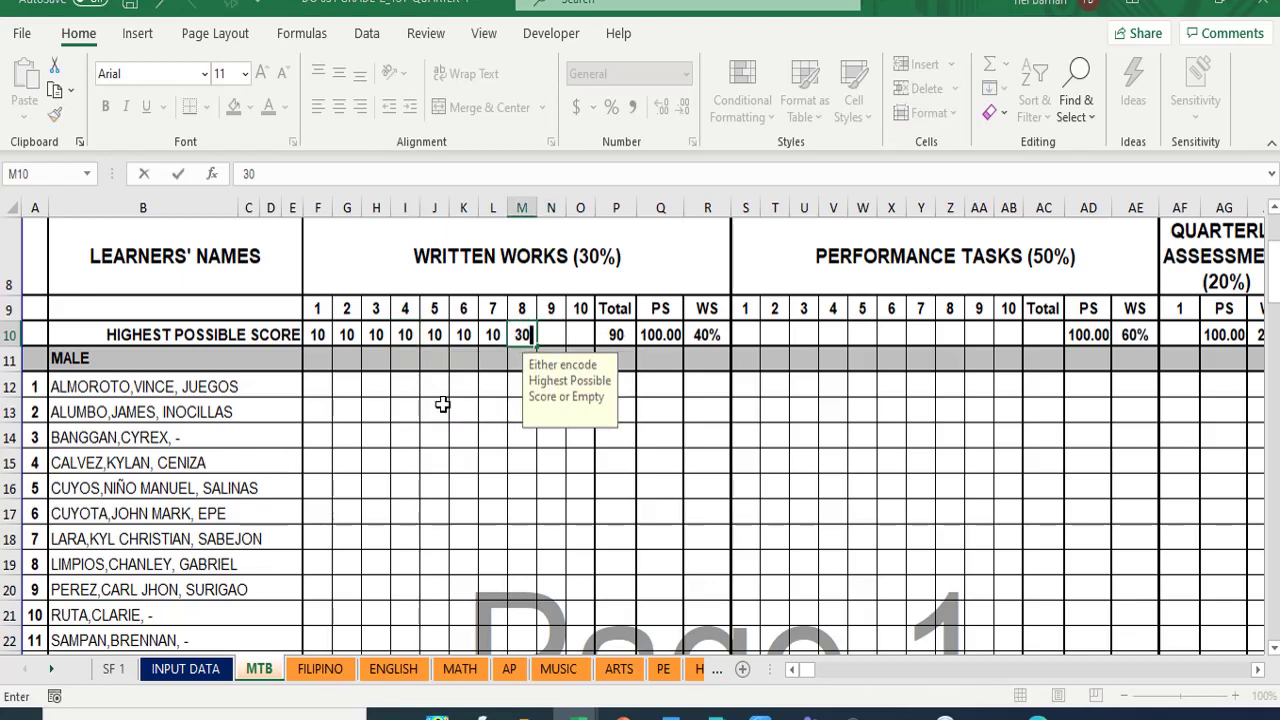
click(417, 416)
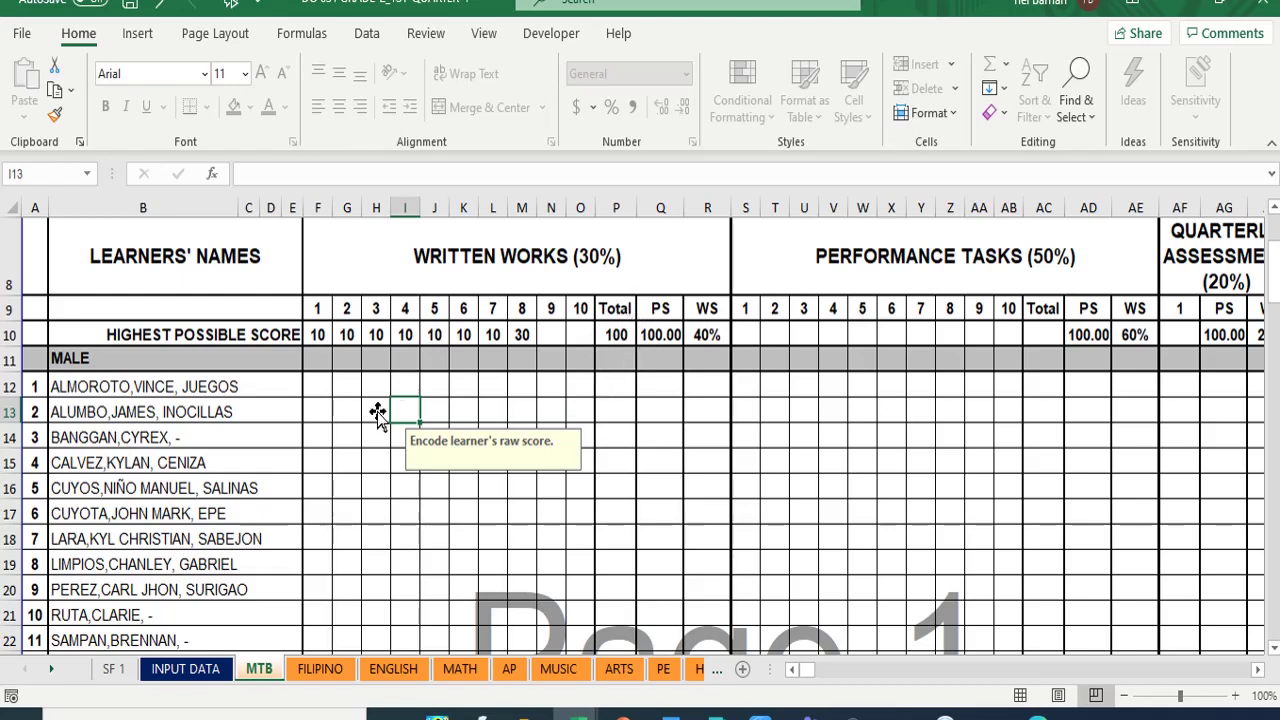
- Change Written Work 8's highest possible score in M10 from 30 to 10
click(524, 337)
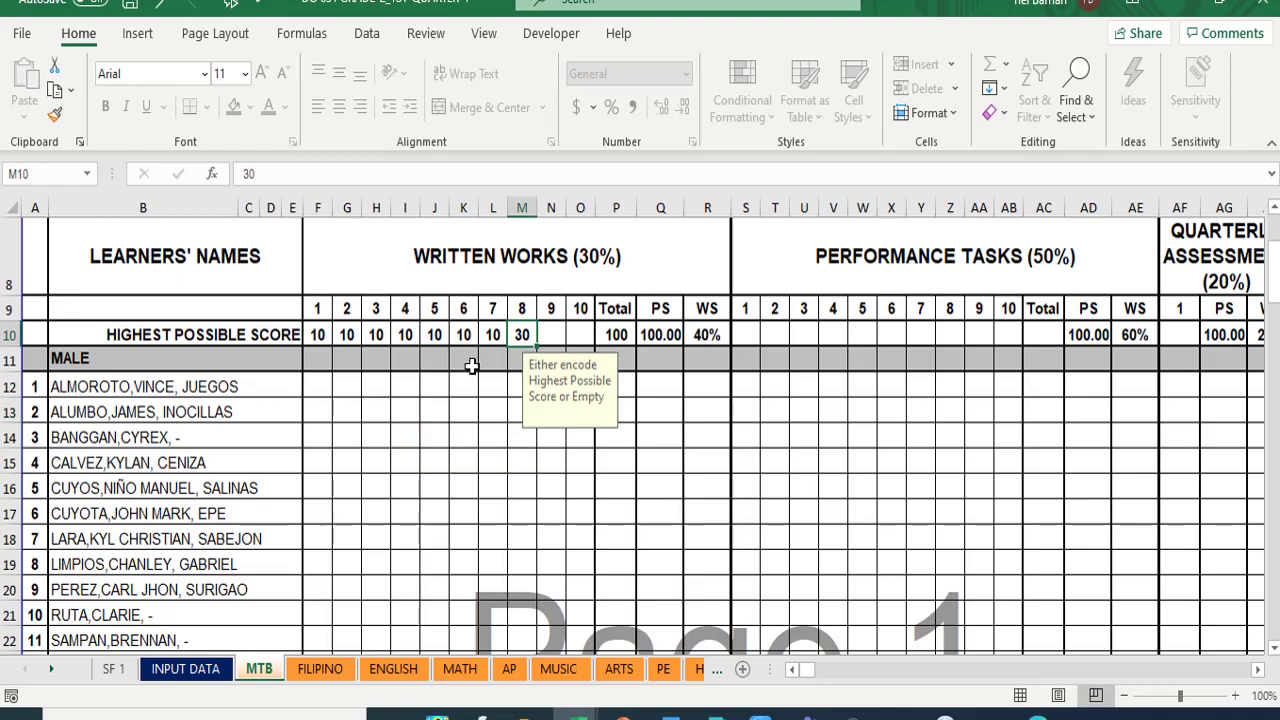
text(10)
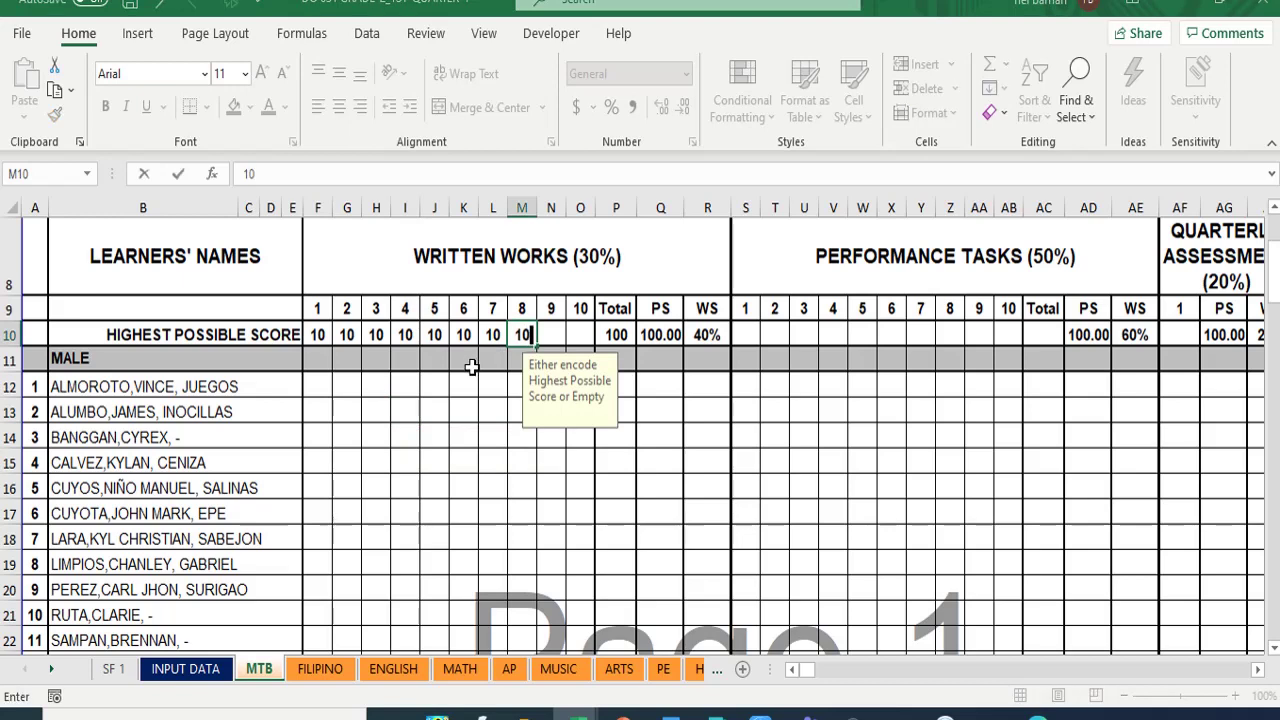
click(480, 394)
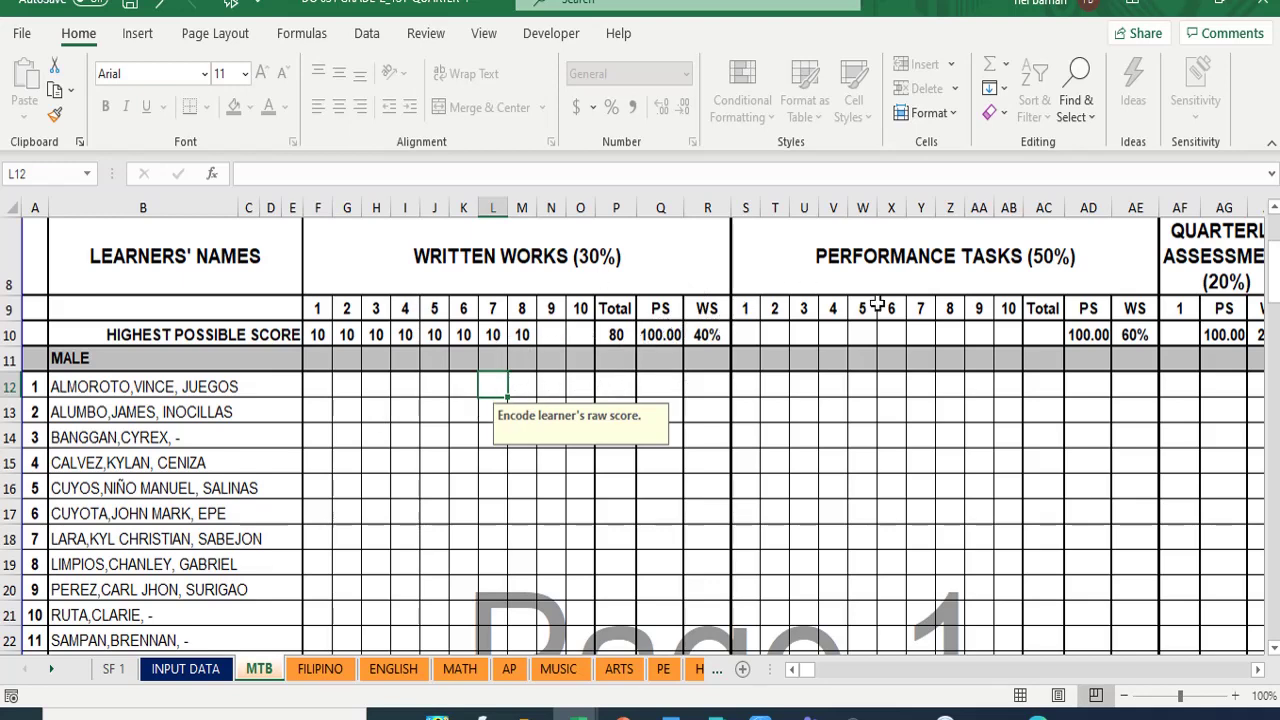
- Enter 10 as Performance Task 1's highest score in S10, correcting the mistaken 100
click(748, 328)
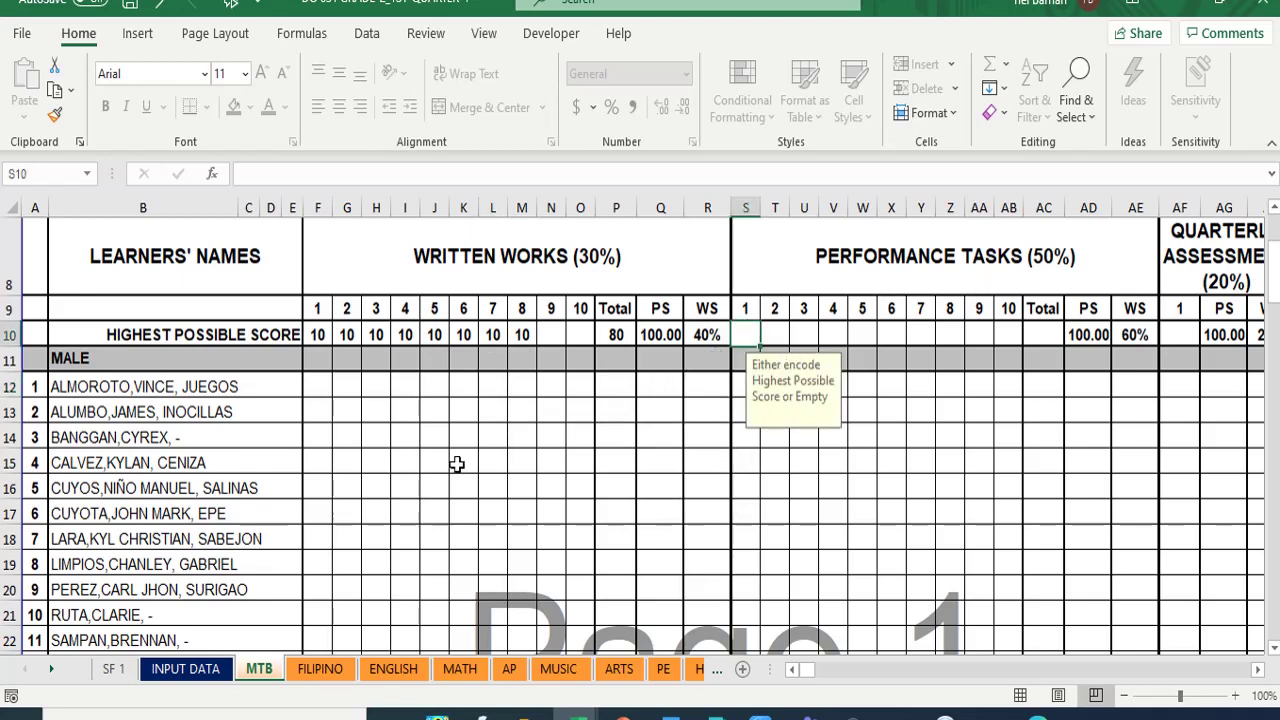
text(100)
key(Tab)
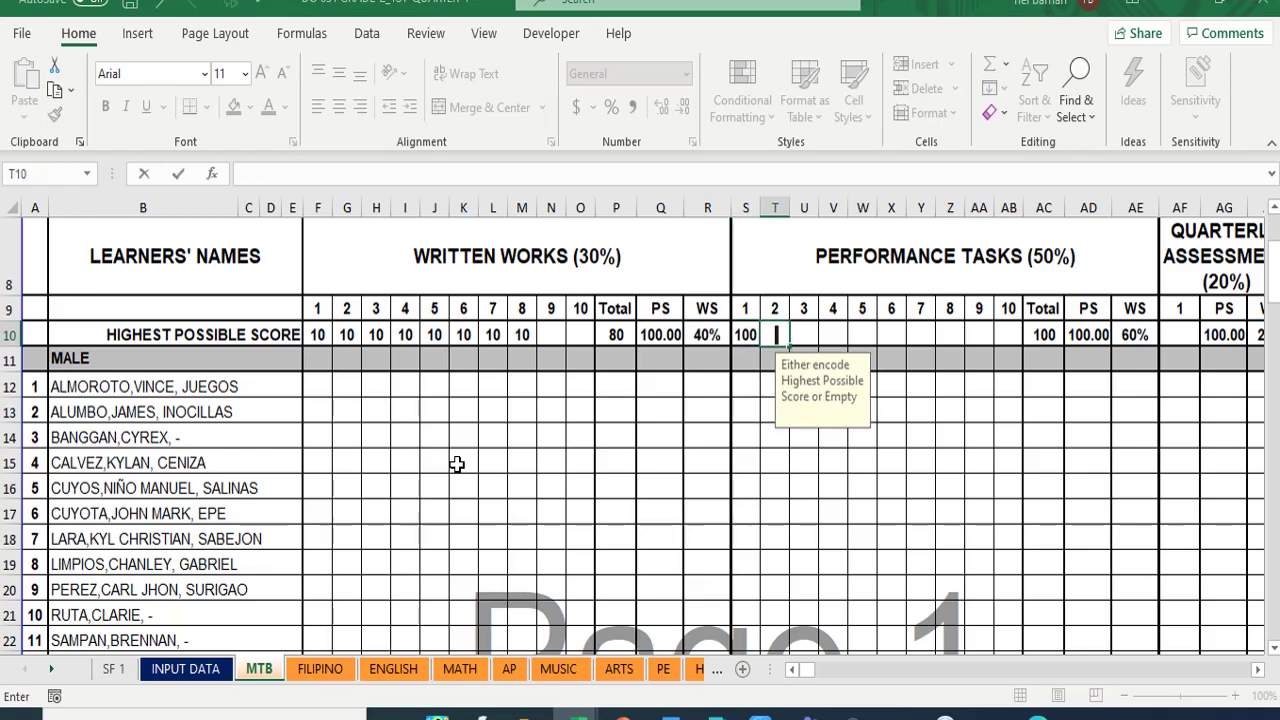
click(742, 329)
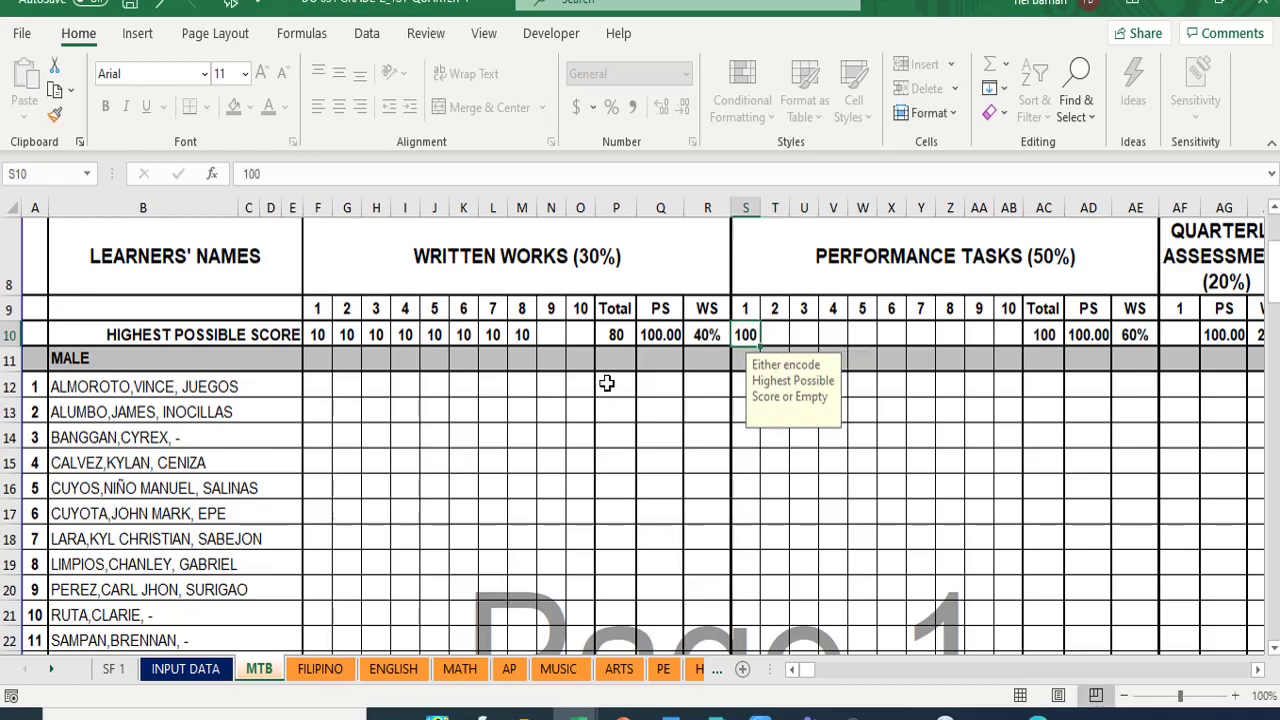
text(10)
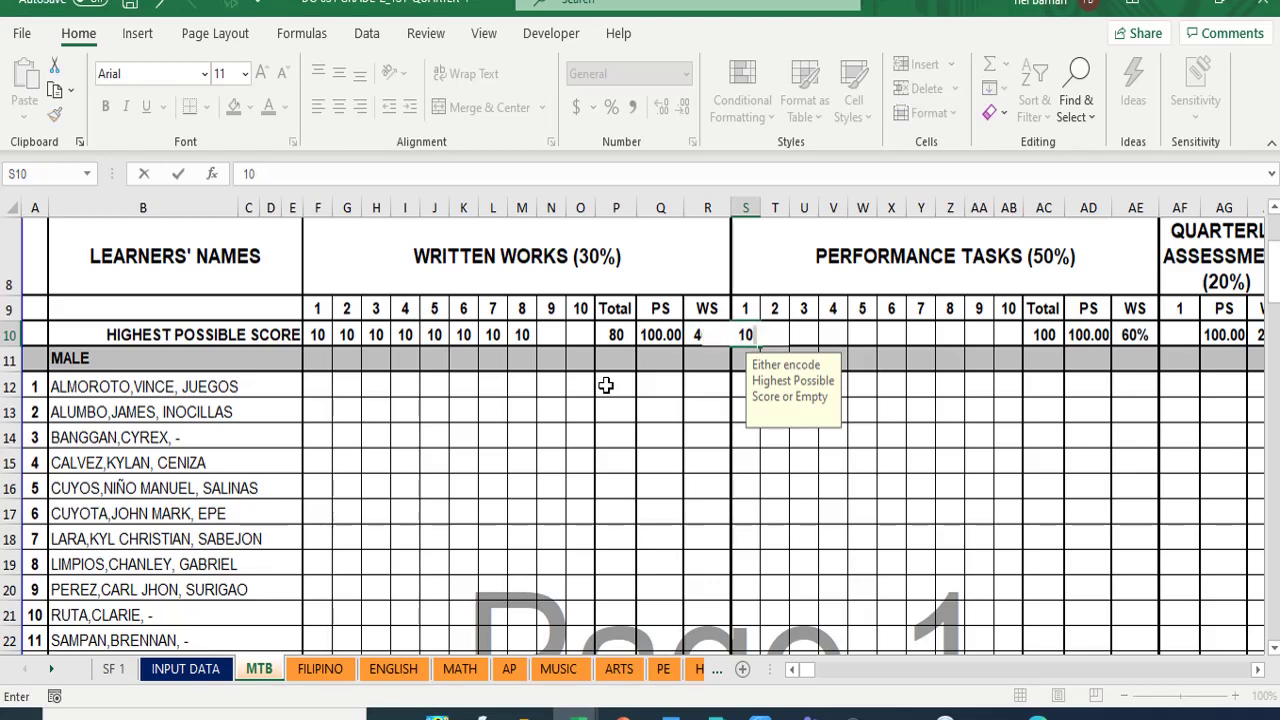
click(758, 336)
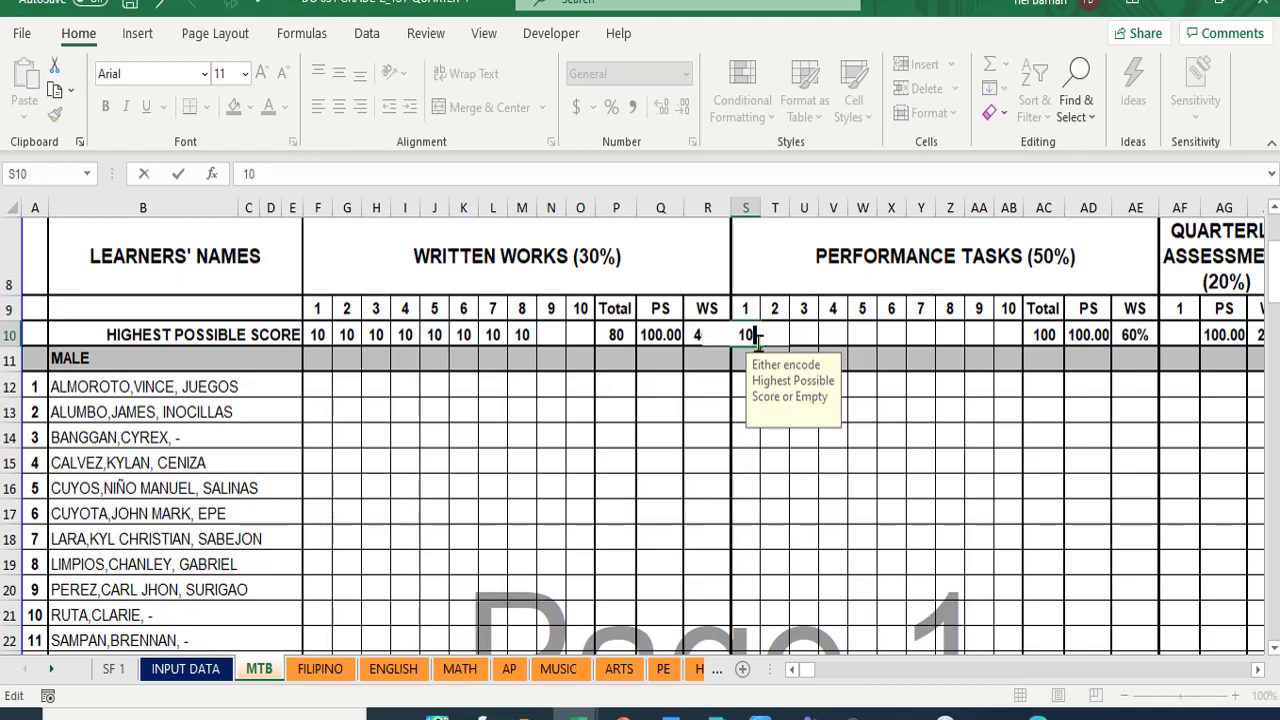
click(737, 420)
- Select Performance Task 2's highest score cell, then the first learner's score cells
click(771, 337)
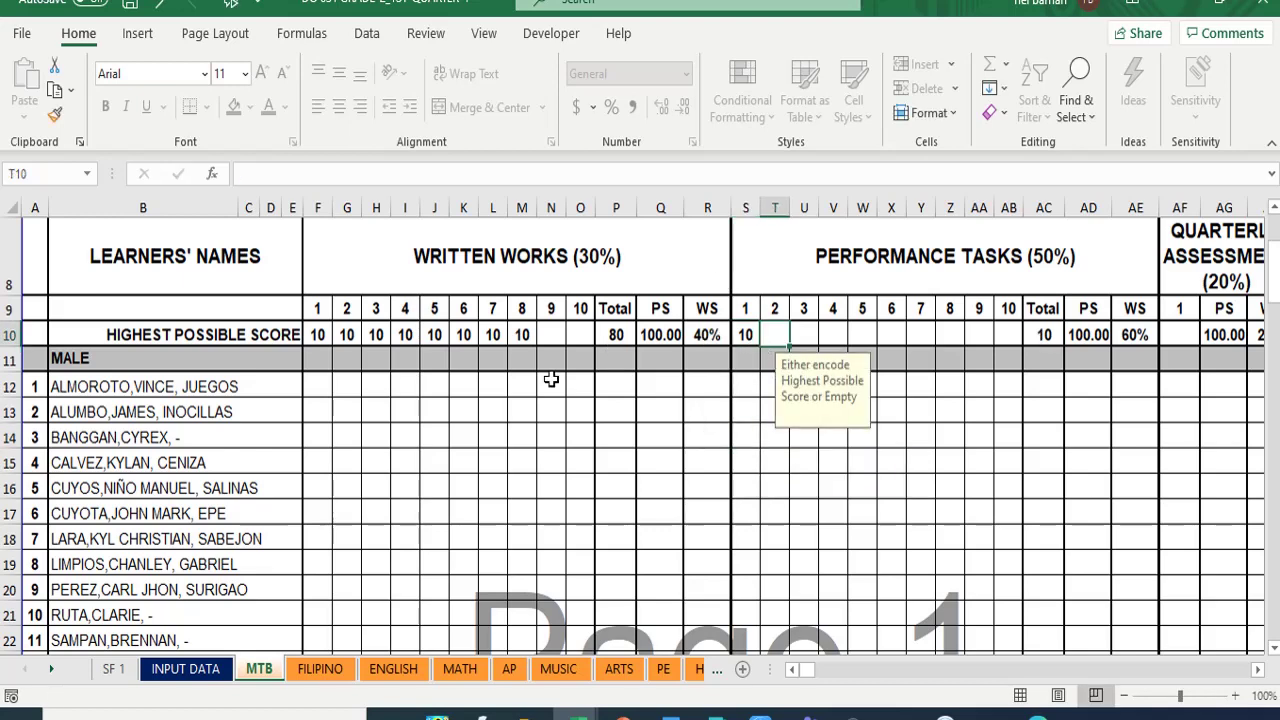
click(313, 388)
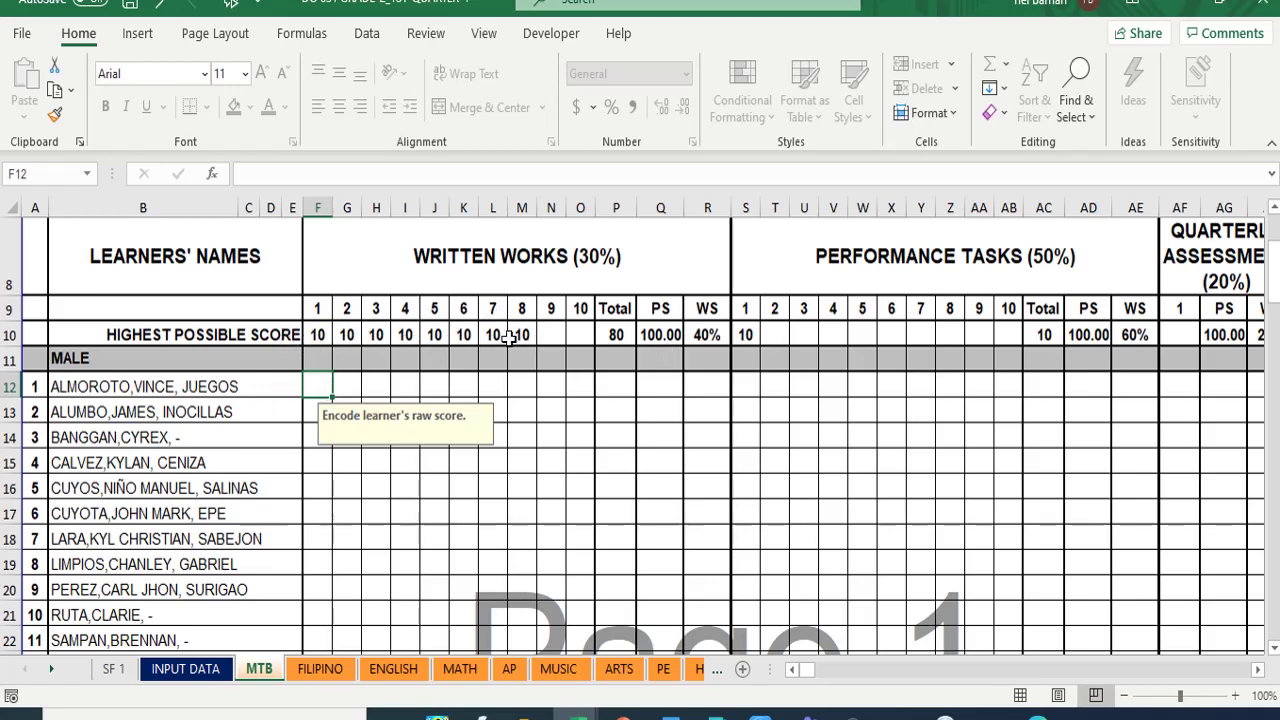
click(813, 385)
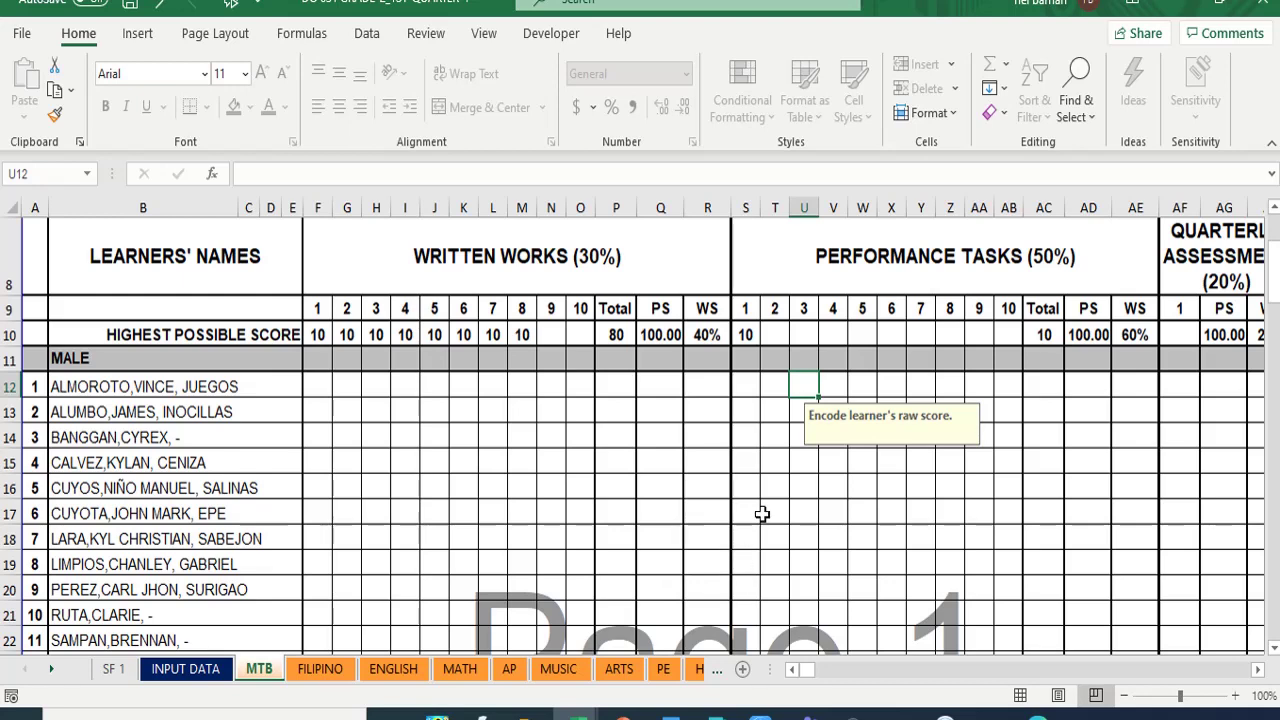
- Try entering a learner score of 9, then dismiss the score-limit error
text(9)
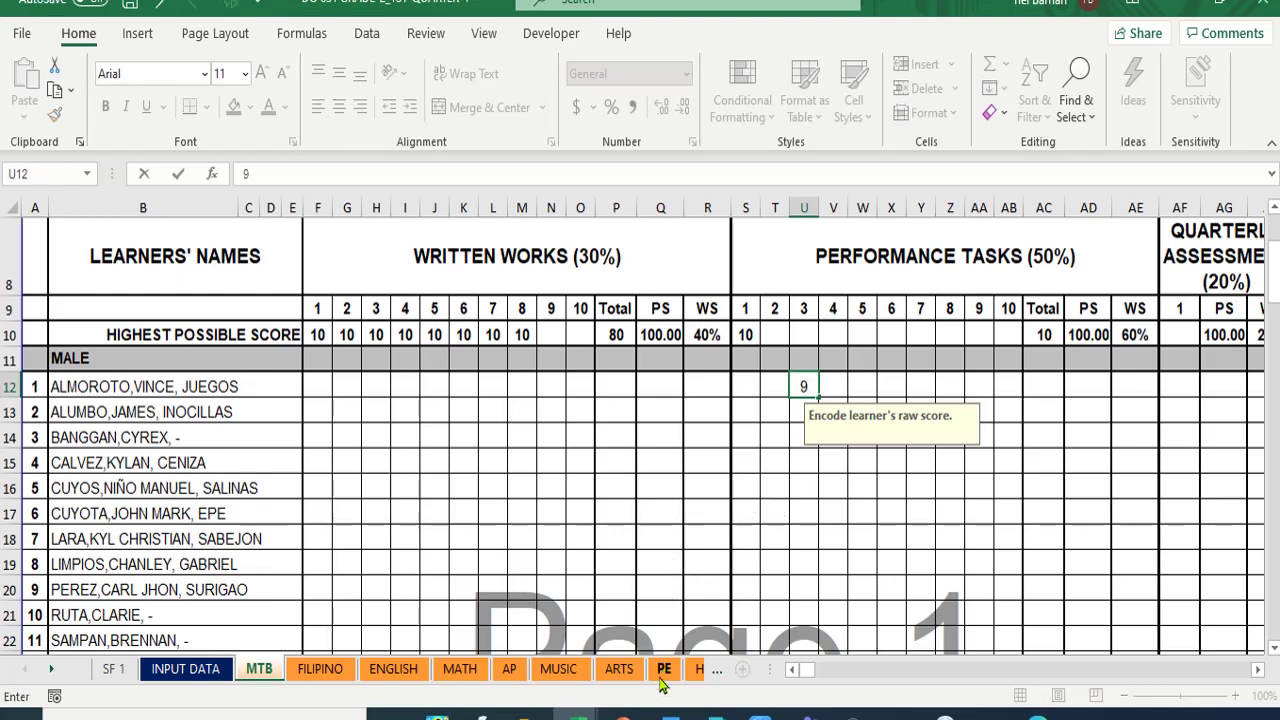
click(663, 668)
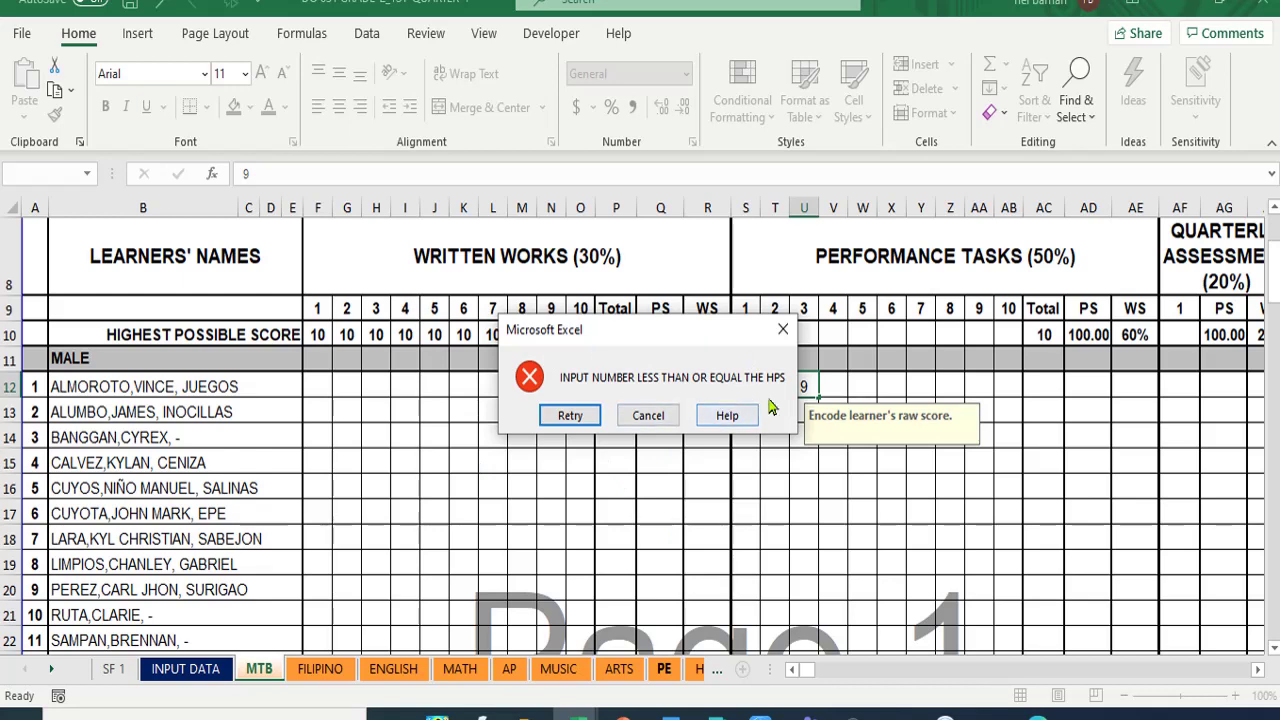
click(818, 457)
click(784, 331)
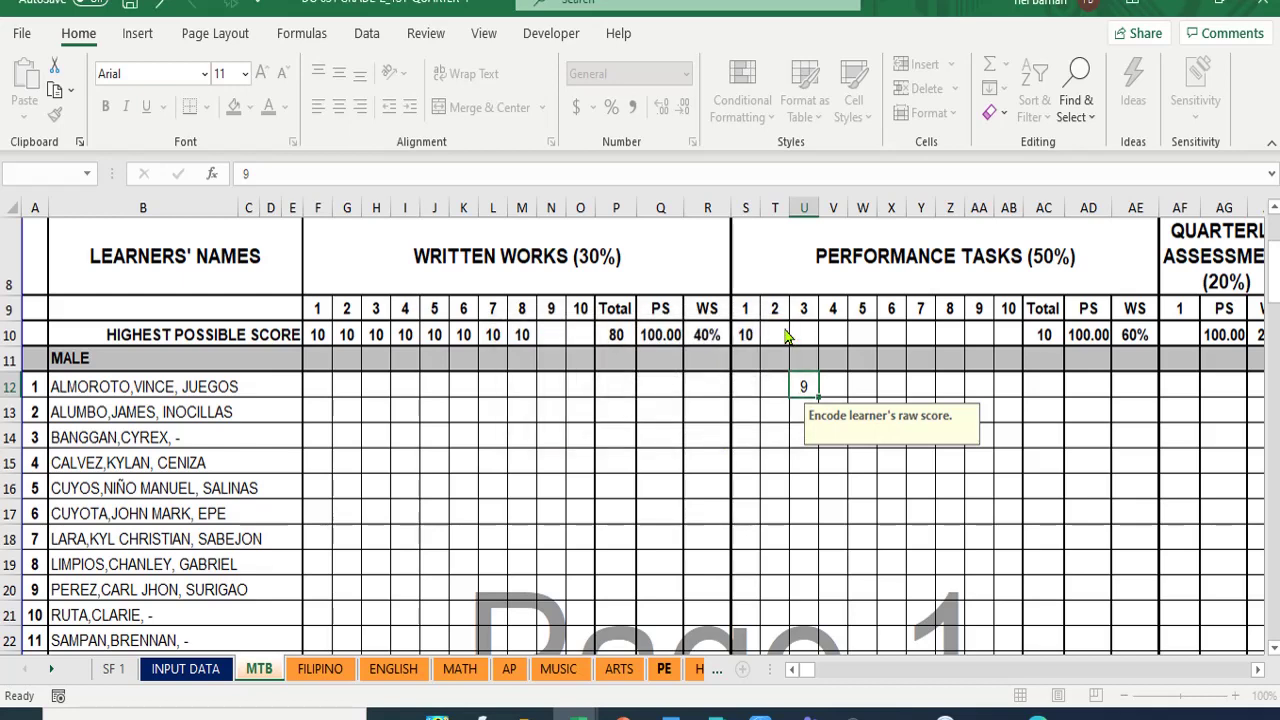
- Set Performance Tasks 2 and 3 highest possible scores to 10 each in T10 and U10
click(801, 337)
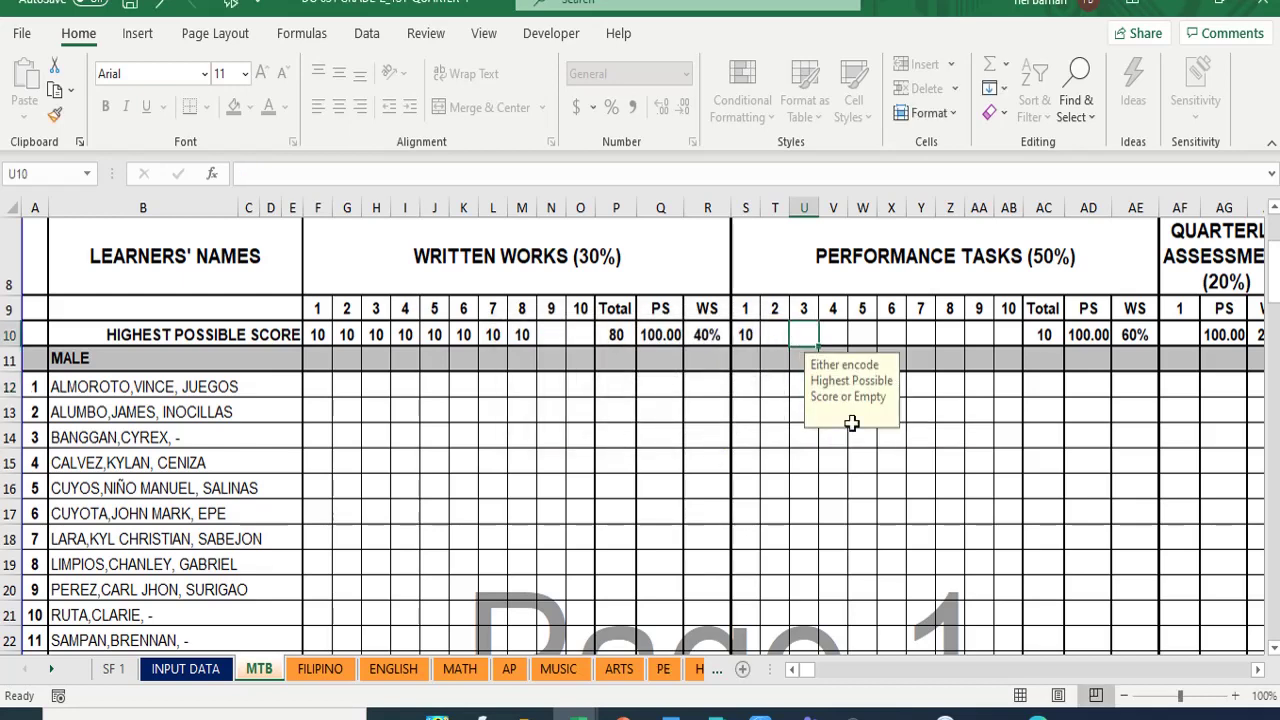
click(778, 332)
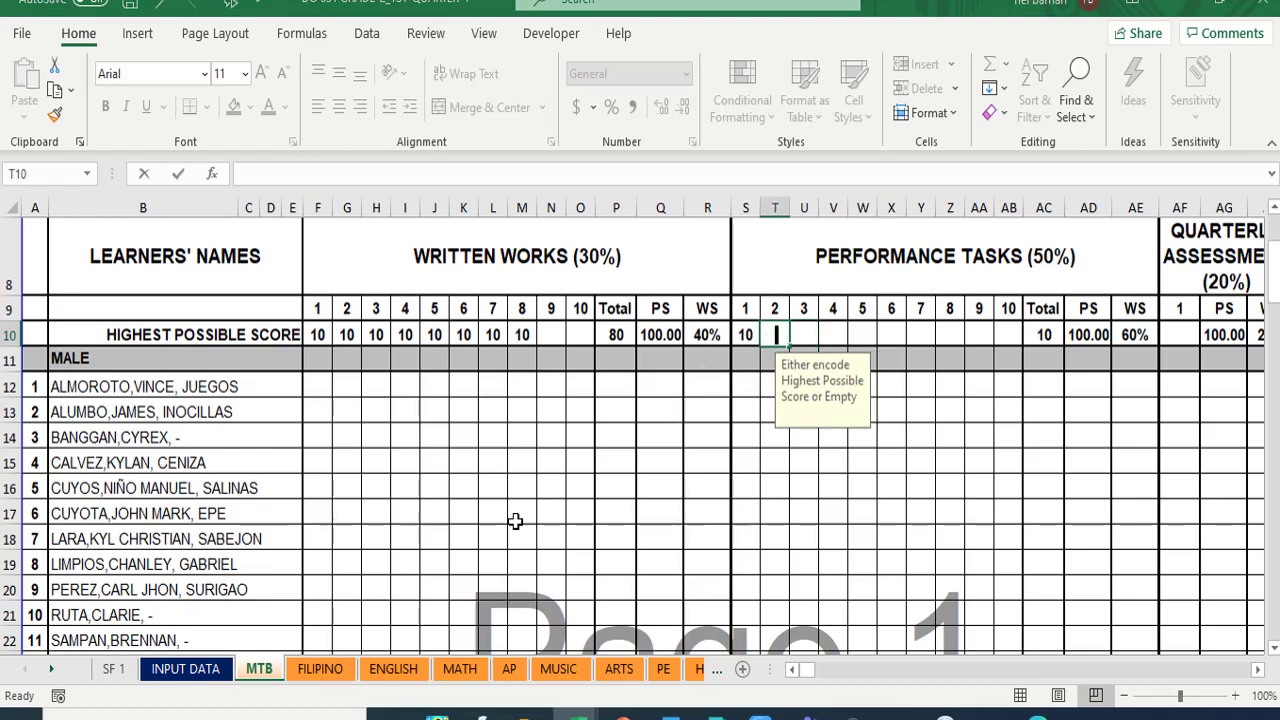
text(10)
key(Tab)
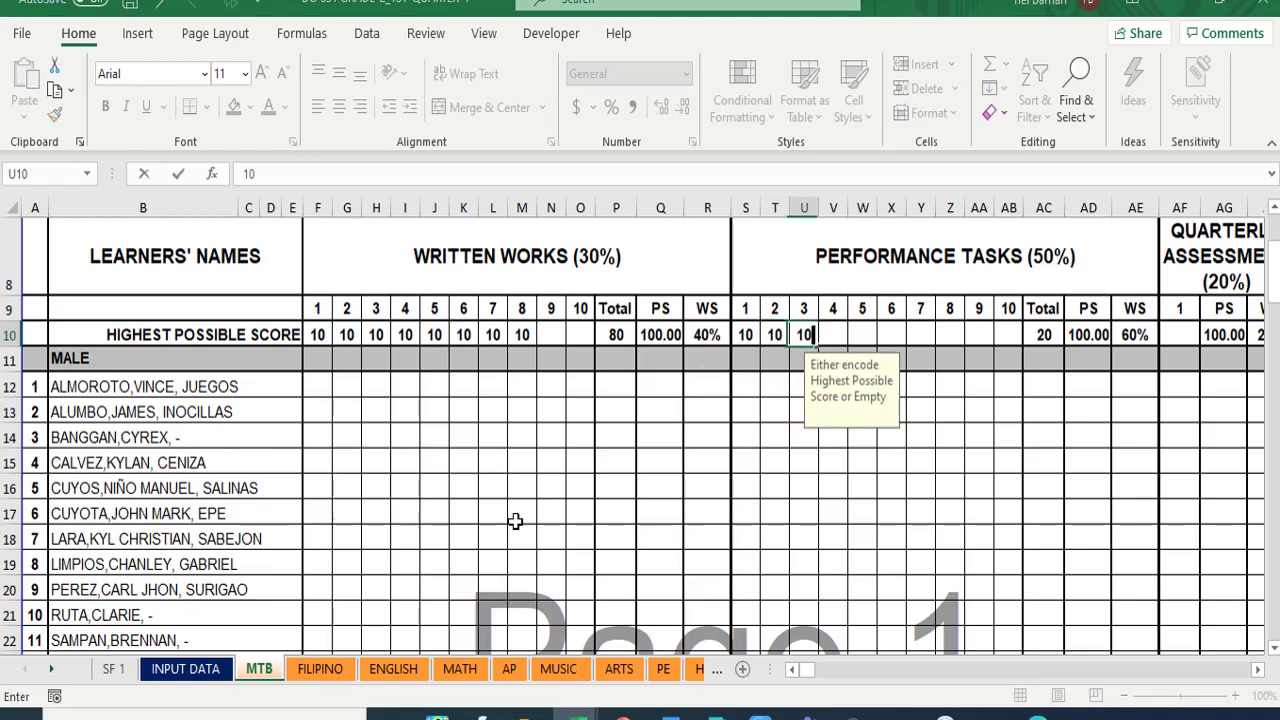
text(10)
key(Return)
- Enter 9 as the first learner's Performance Task 3 score in U12
click(804, 389)
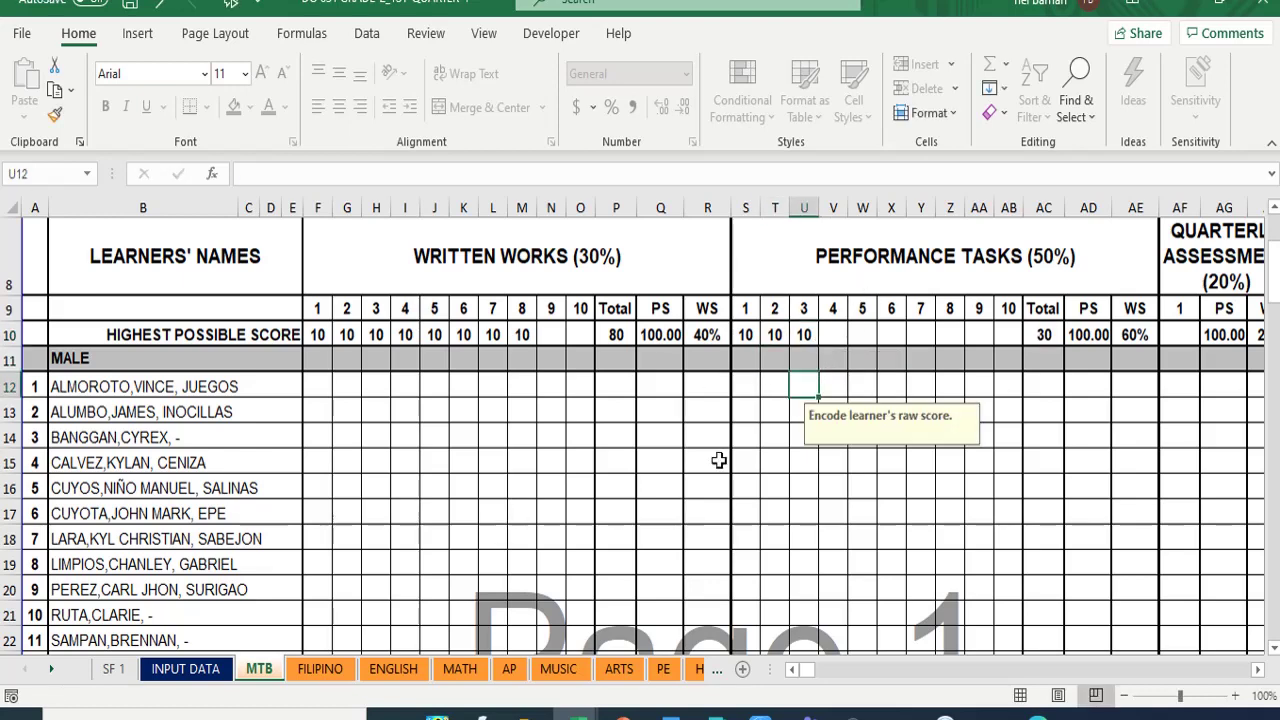
text(9)
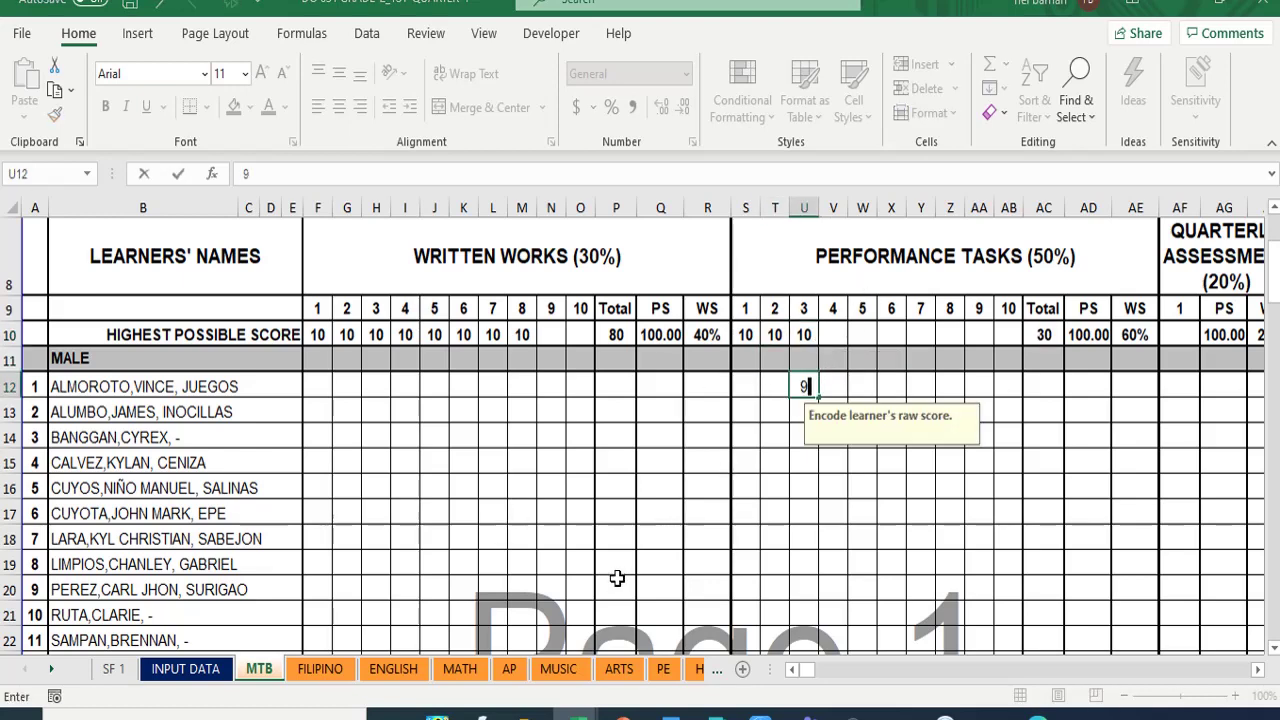
key(Return)
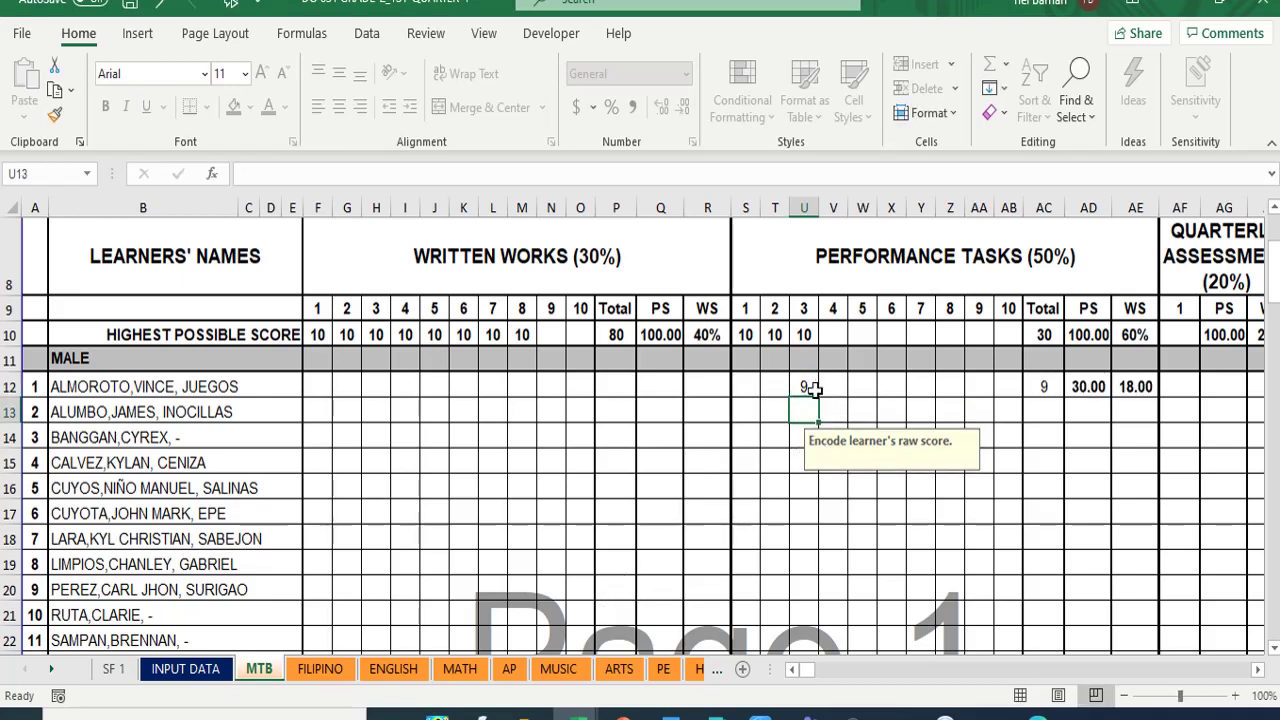
- Set Performance Tasks 4 through 8 highest possible scores to 10 each
click(832, 334)
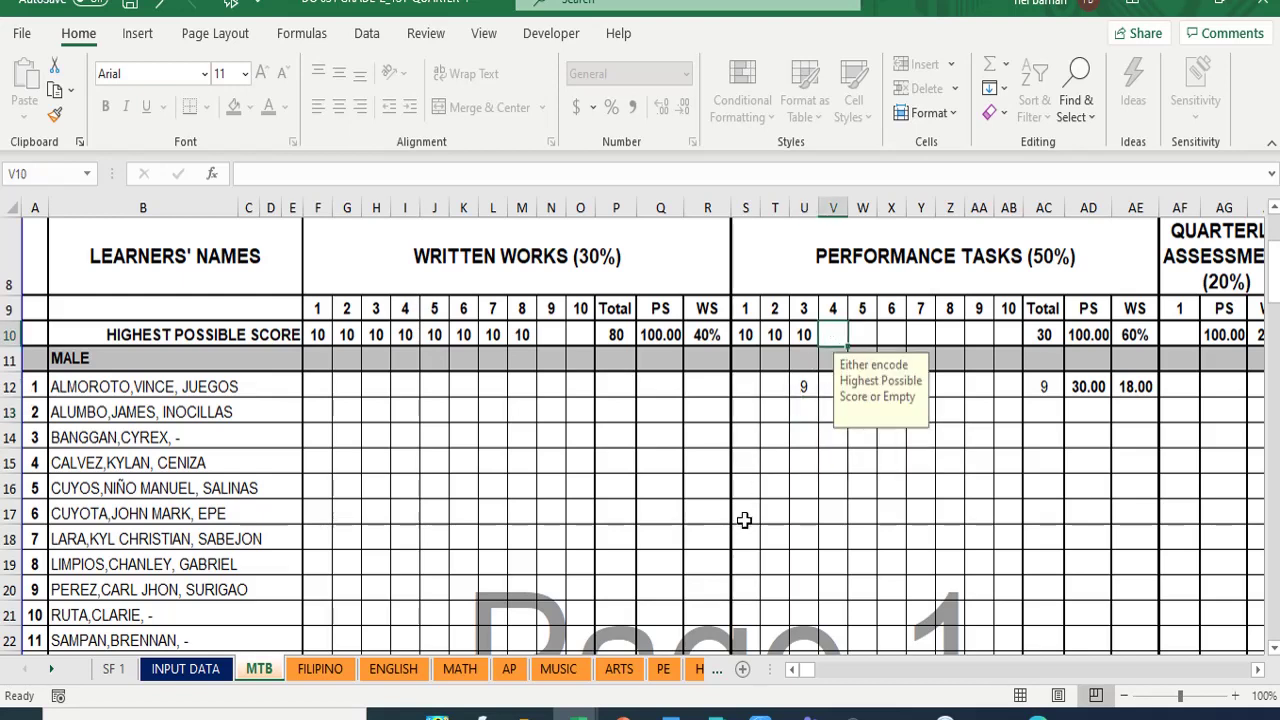
text(1)
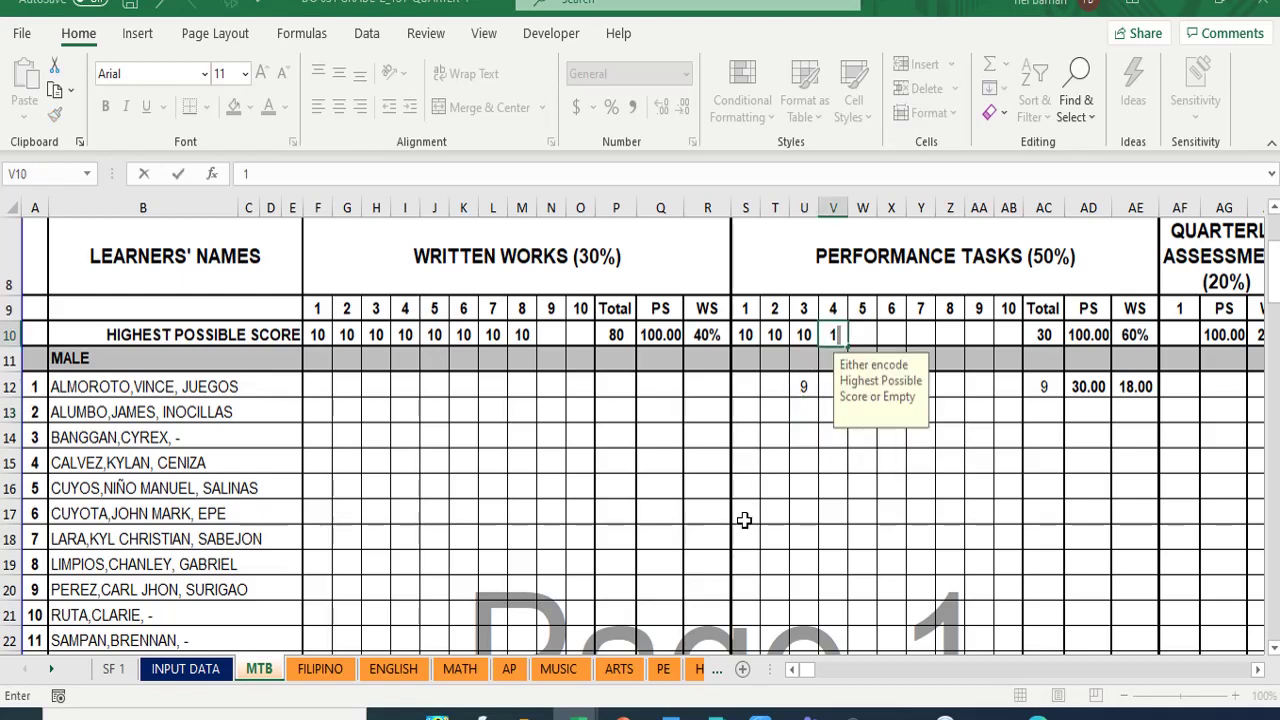
key(Tab)
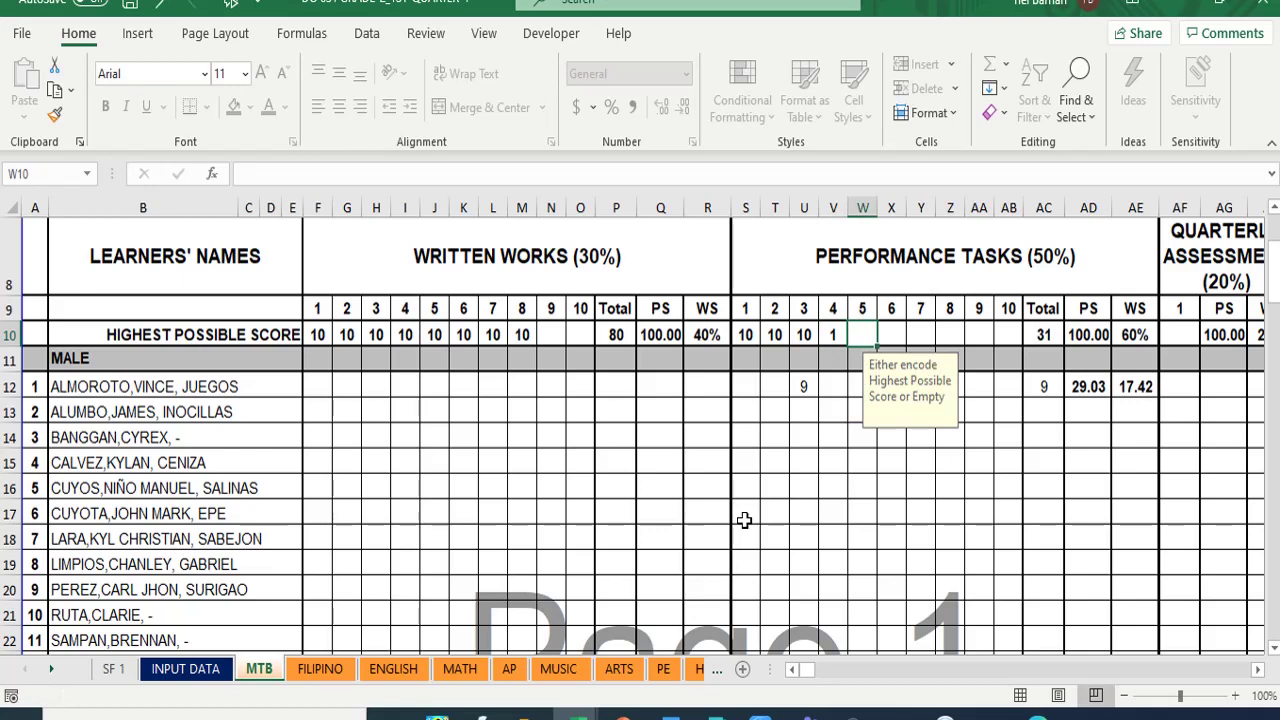
key(Left)
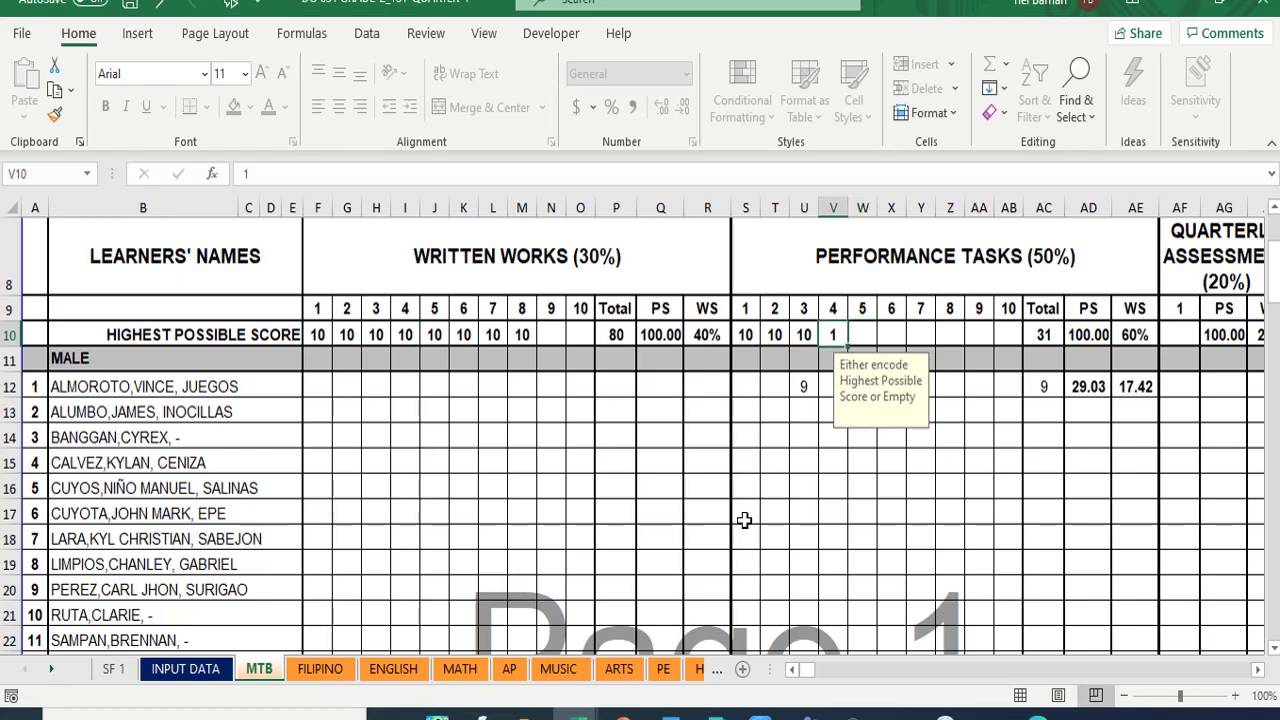
text(10)
key(Tab)
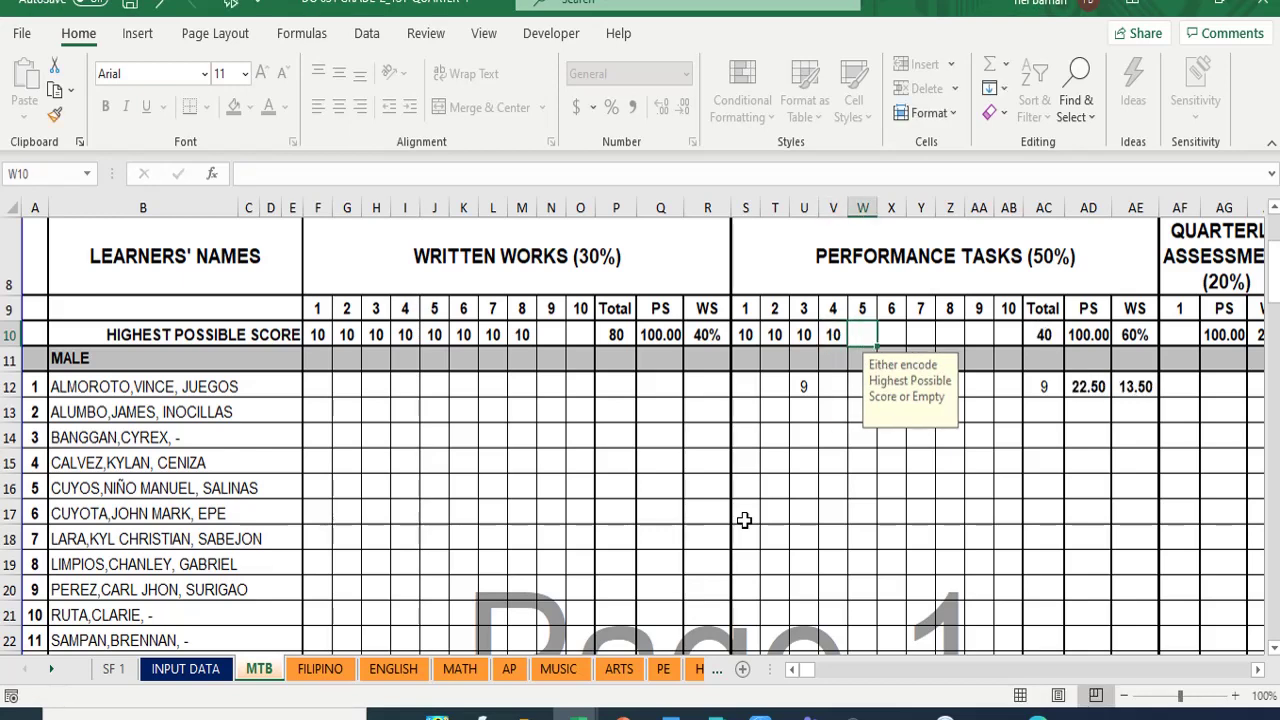
text(10)
key(Tab)
text(10)
key(Tab)
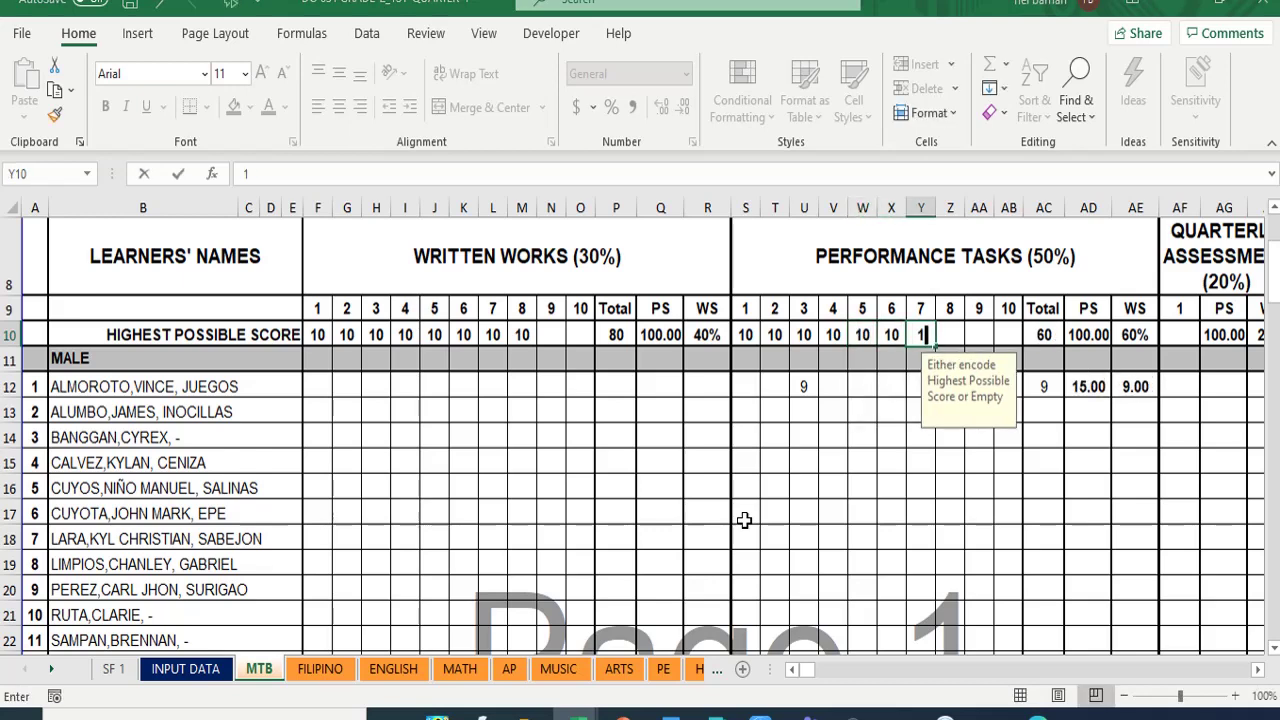
text(10)
key(Tab)
text(10)
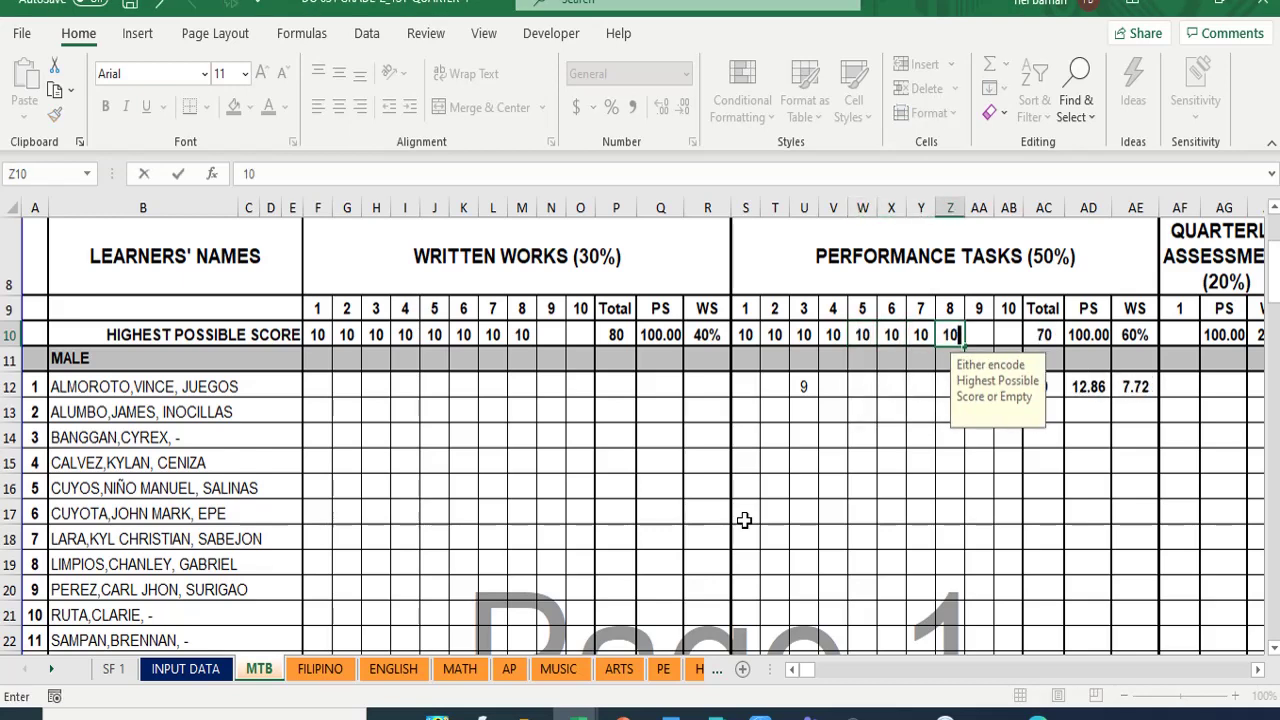
click(986, 490)
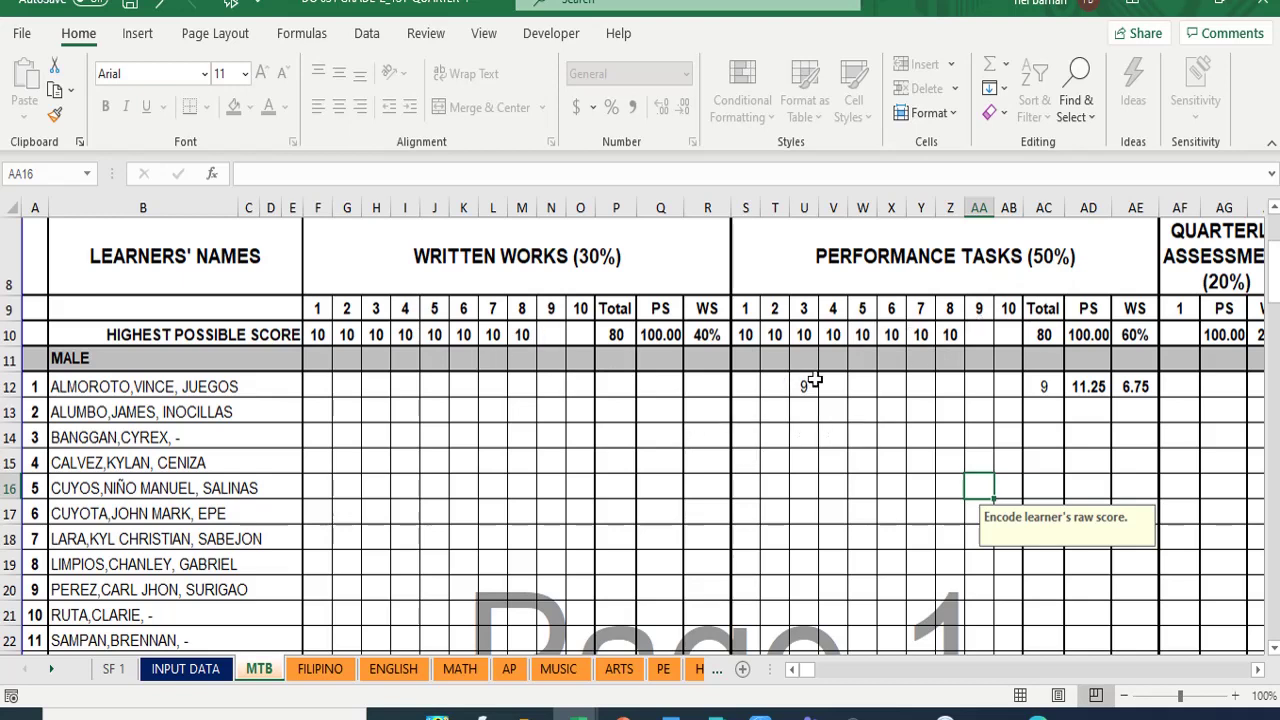
- Set the first learner's Task 3 score in U12 to 0 after 11 is rejected
click(805, 386)
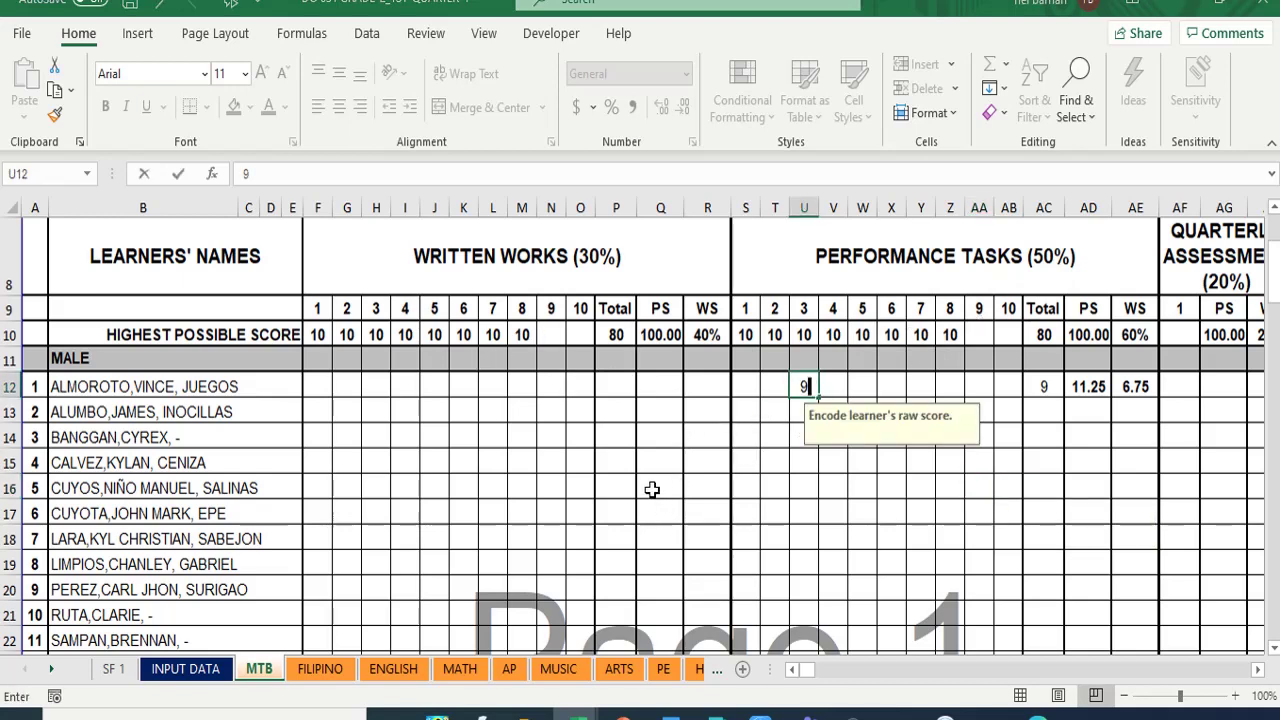
text(11)
key(Return)
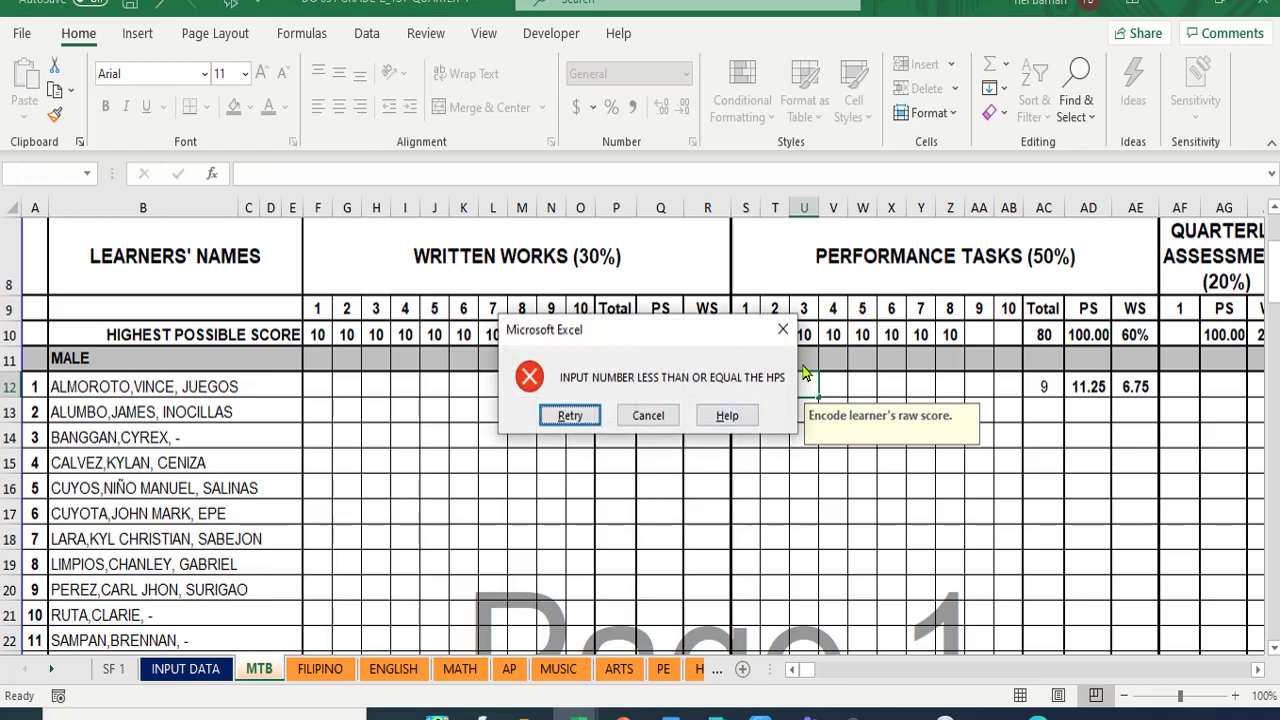
click(783, 329)
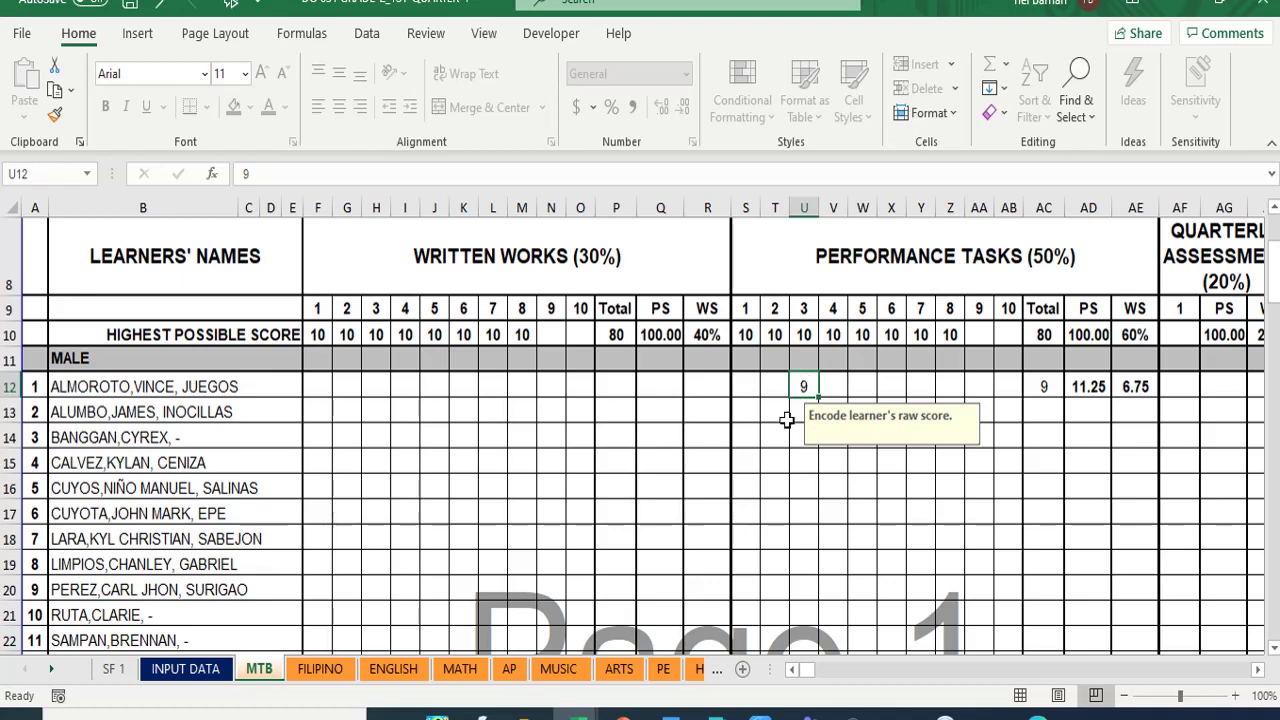
text(0)
key(Return)
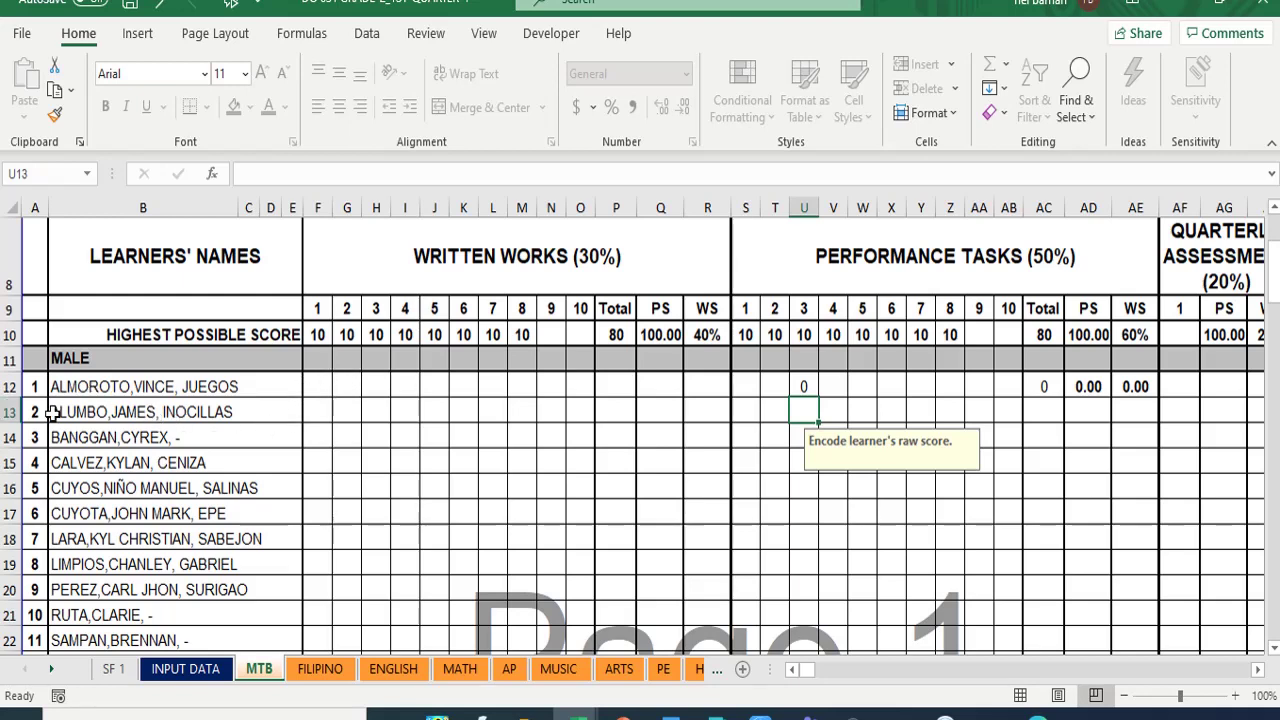
- Enter the first learner's written work scores 8, 8, 8, 7, 7, 8, 9, 9 in F12–M12
click(321, 387)
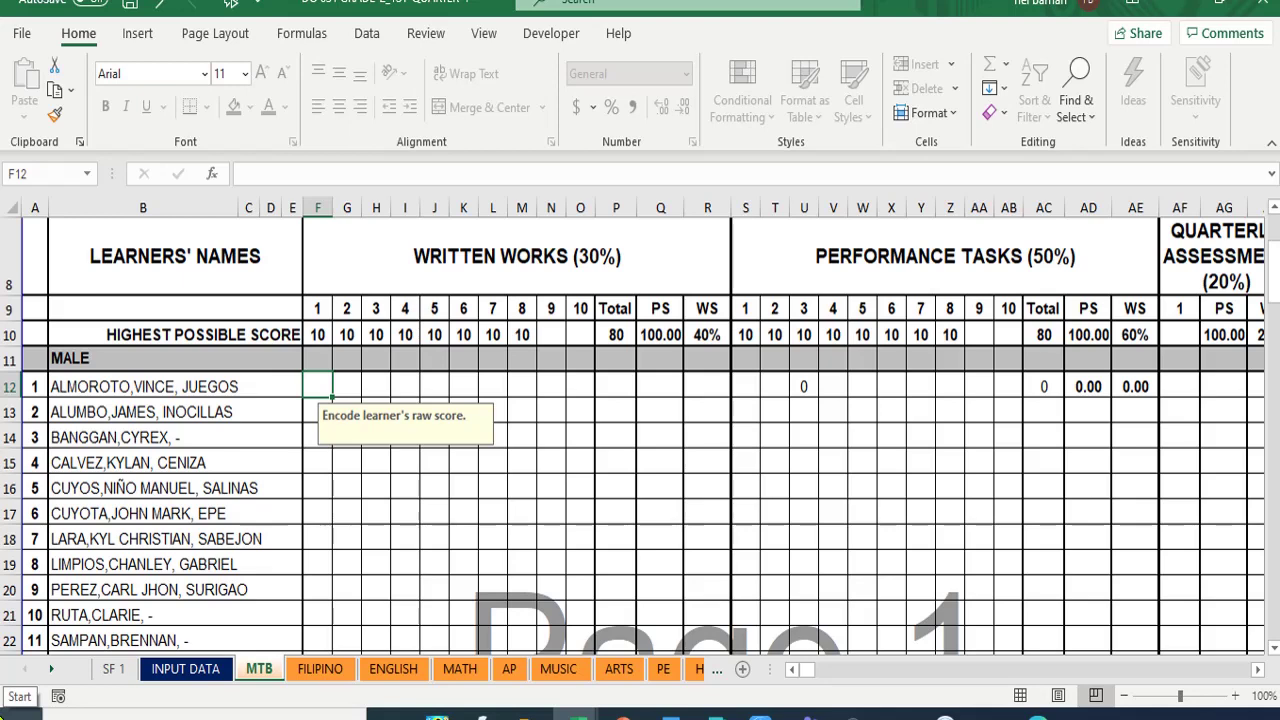
text(8)
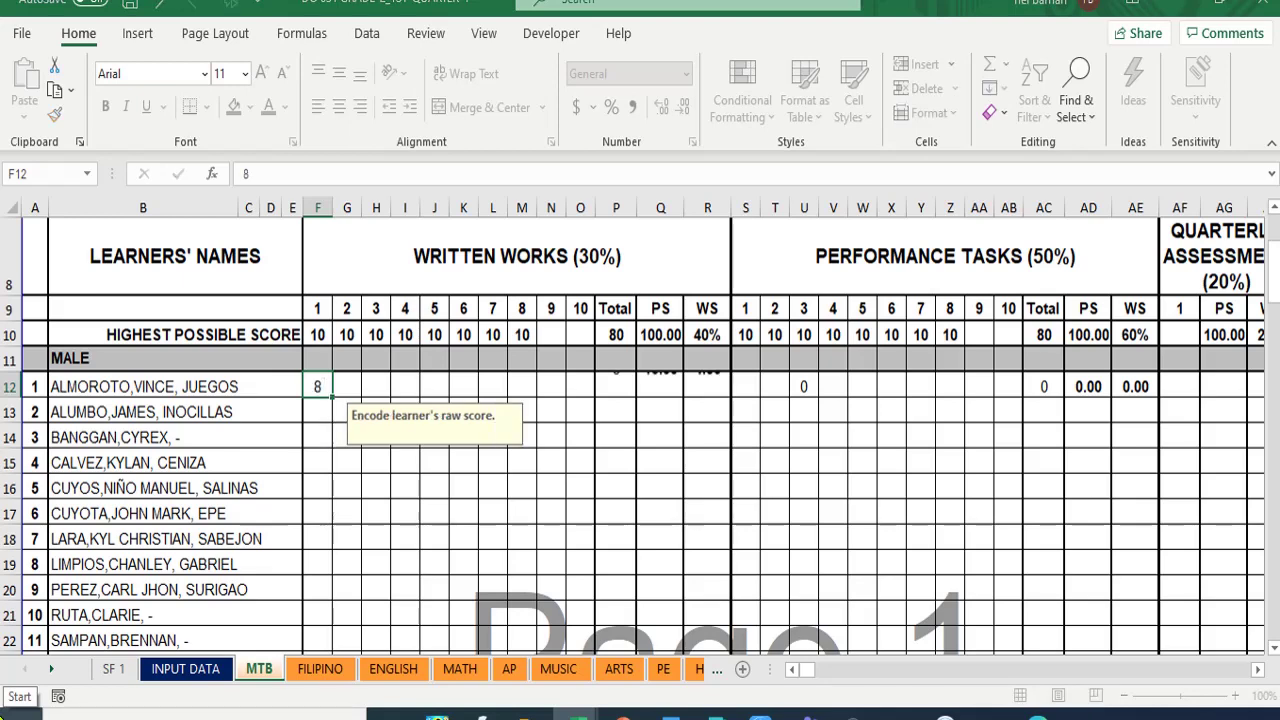
key(Tab)
text(8)
key(Tab)
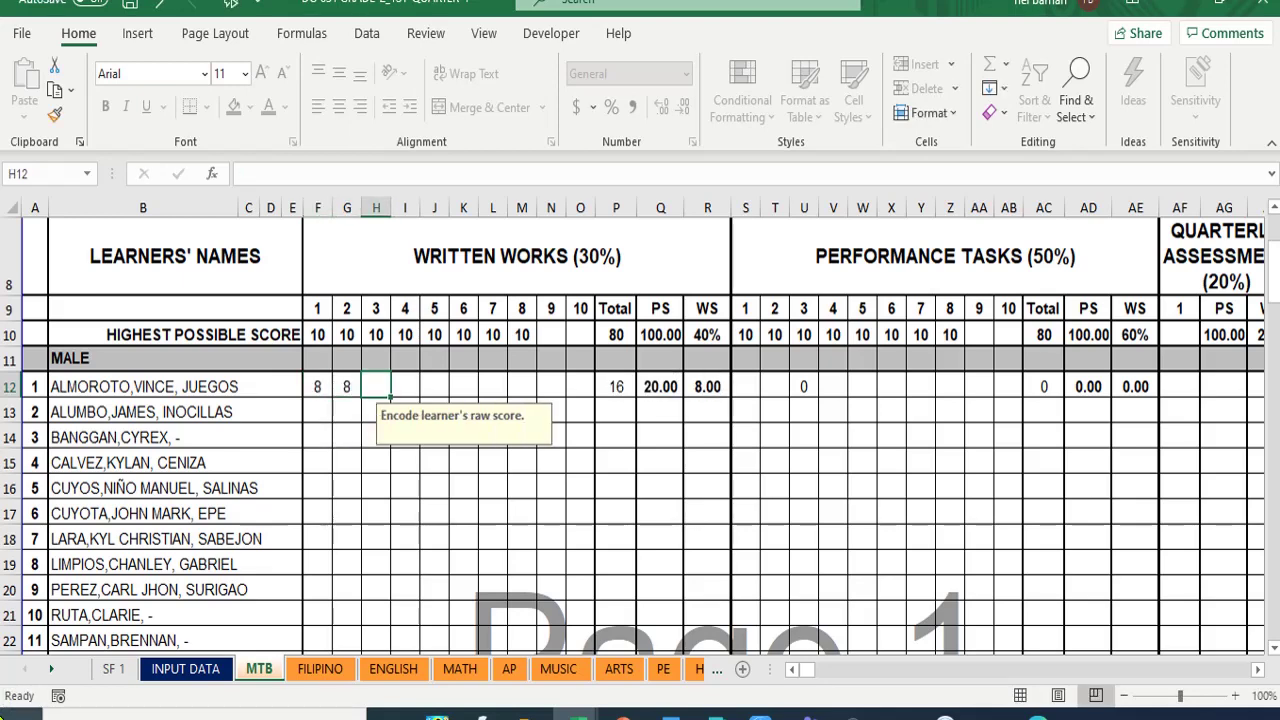
text(8)
key(Tab)
text(7)
key(Tab)
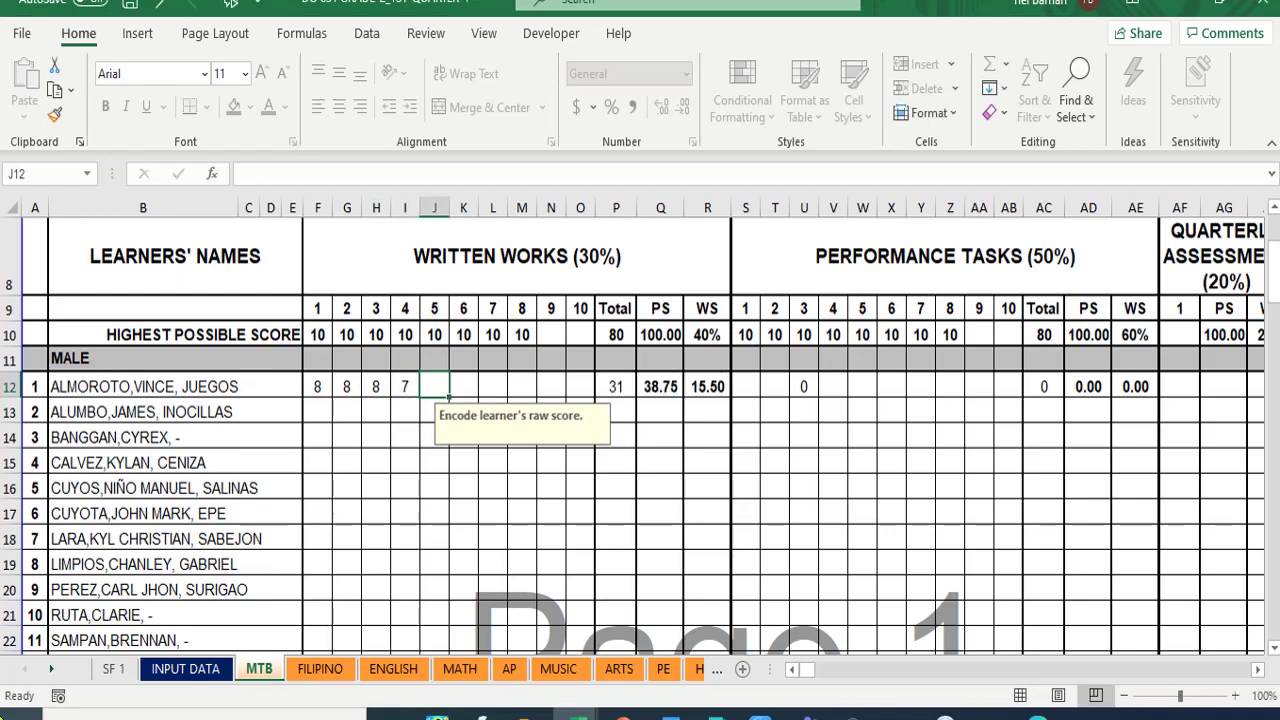
text(7)
key(Tab)
text(8)
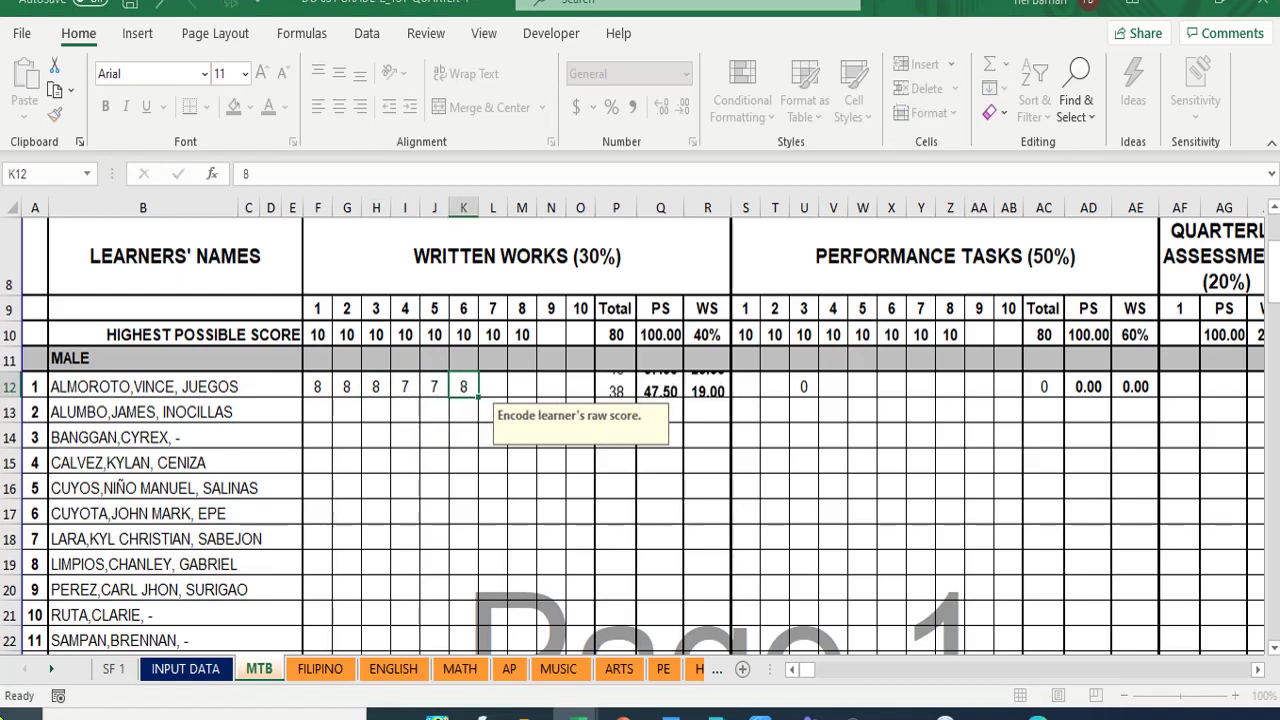
key(Tab)
text(9)
key(Tab)
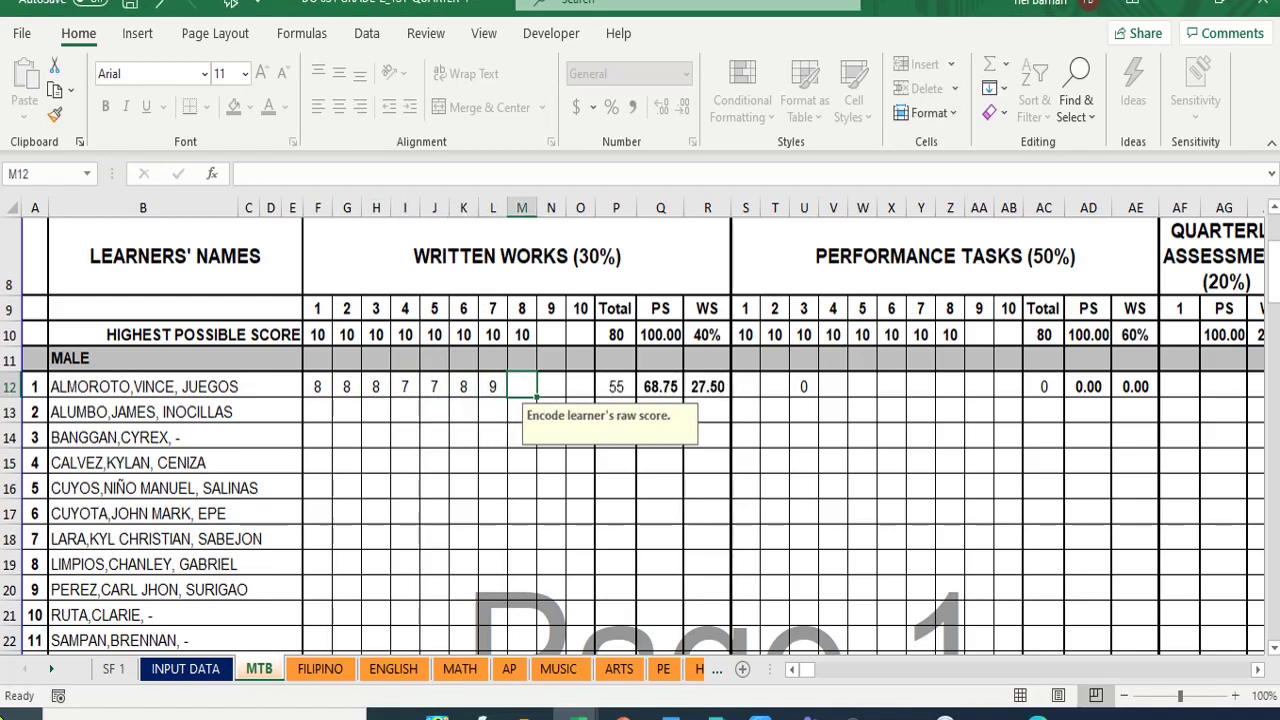
text(9)
key(Tab)
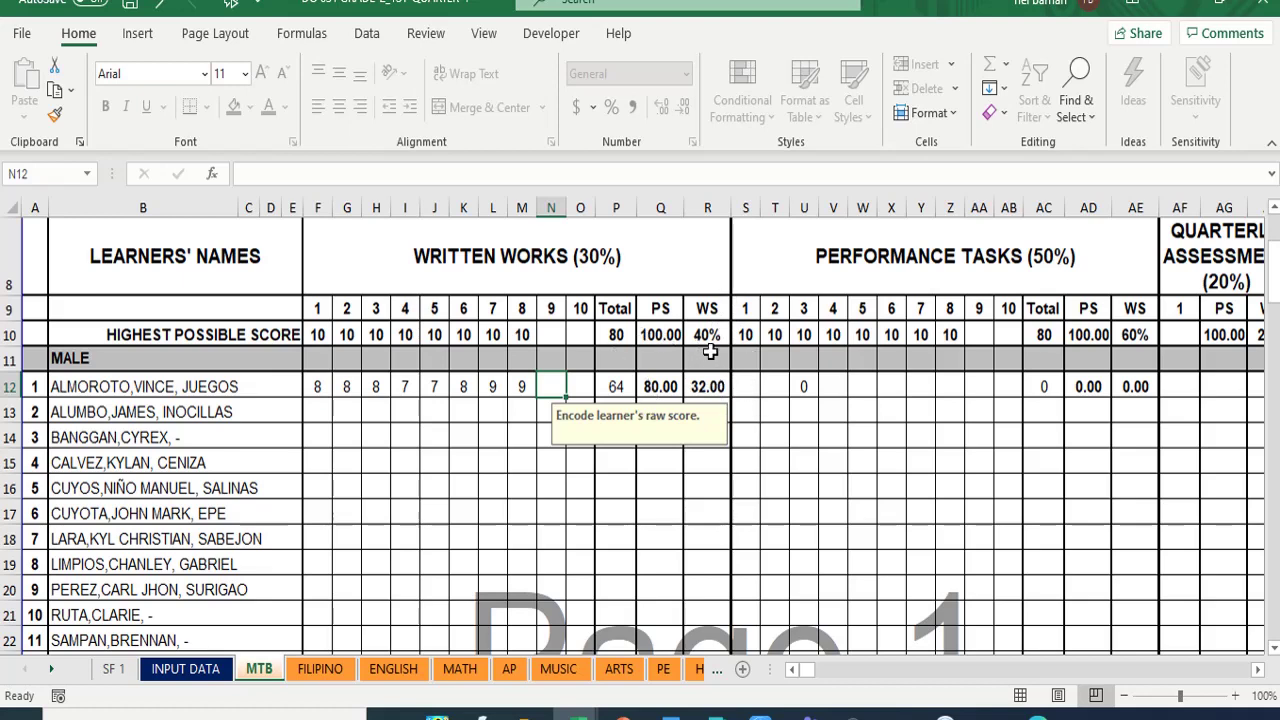
- Enter the first learner's performance task scores 9, 9, 9, 9, 8, 8, 9, 9 in S12–Z12
click(747, 394)
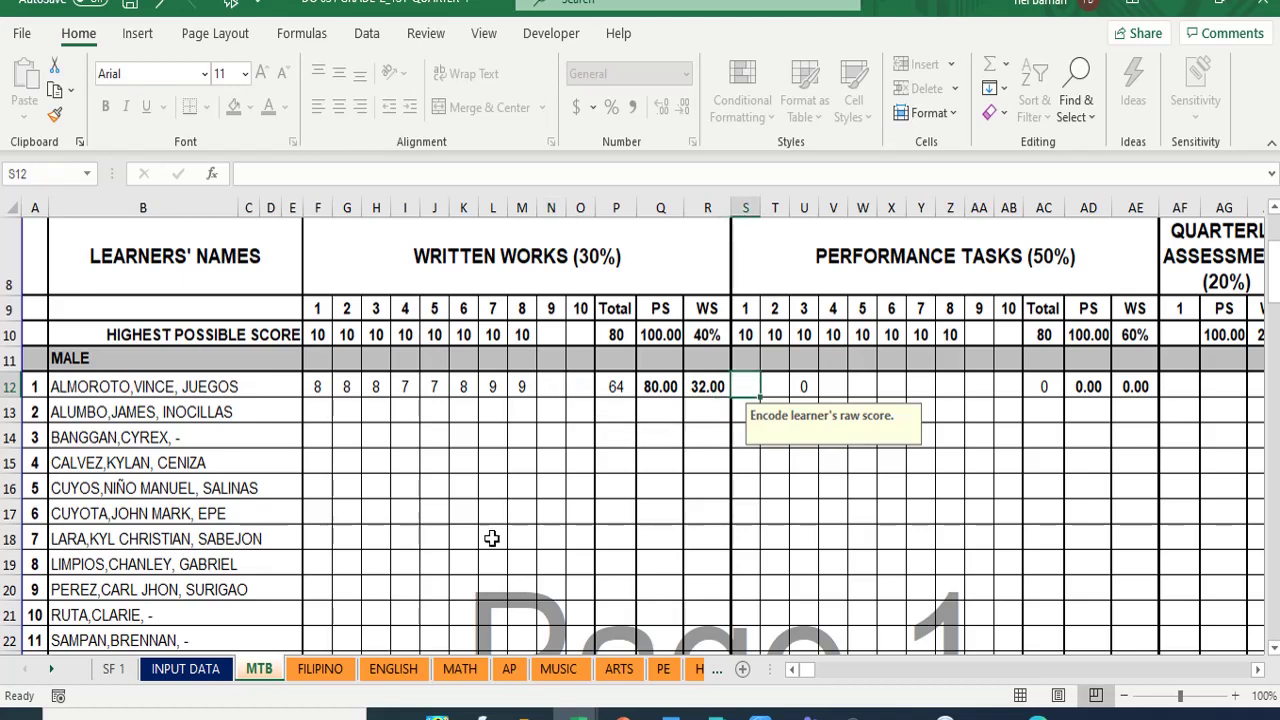
text(9)
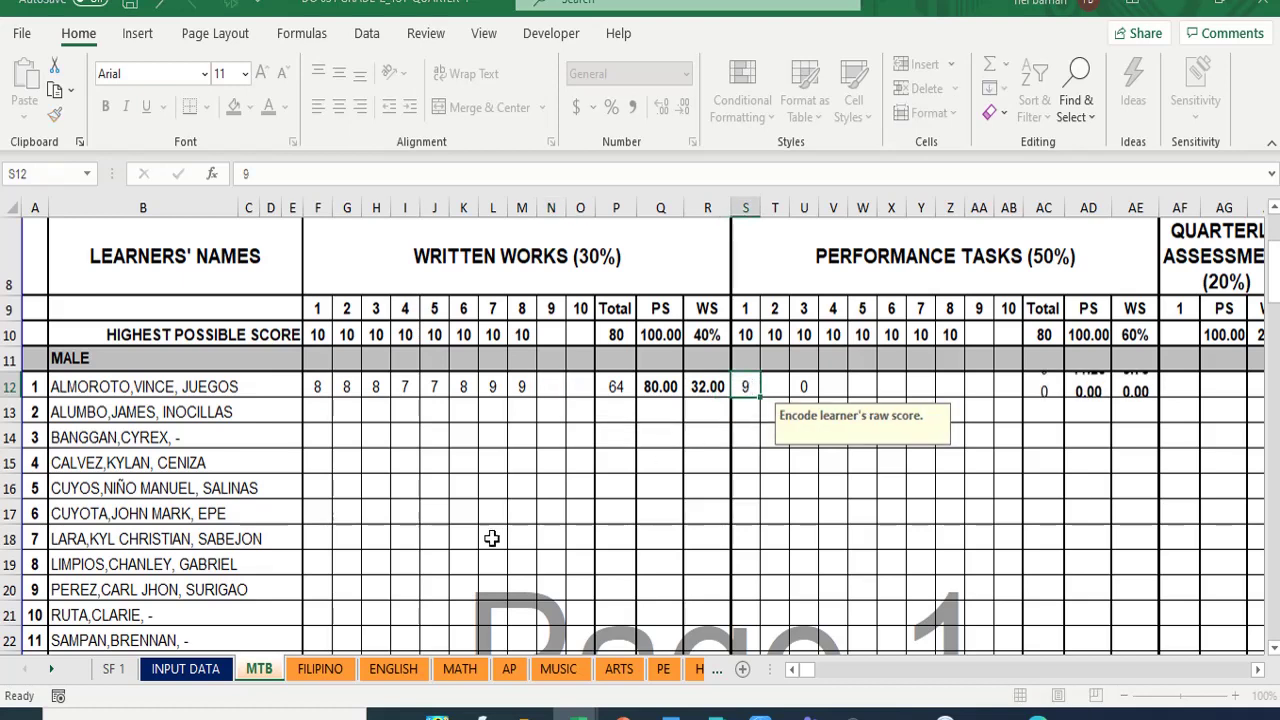
key(Tab)
text(9)
key(Tab)
text(9)
key(Tab)
text(9)
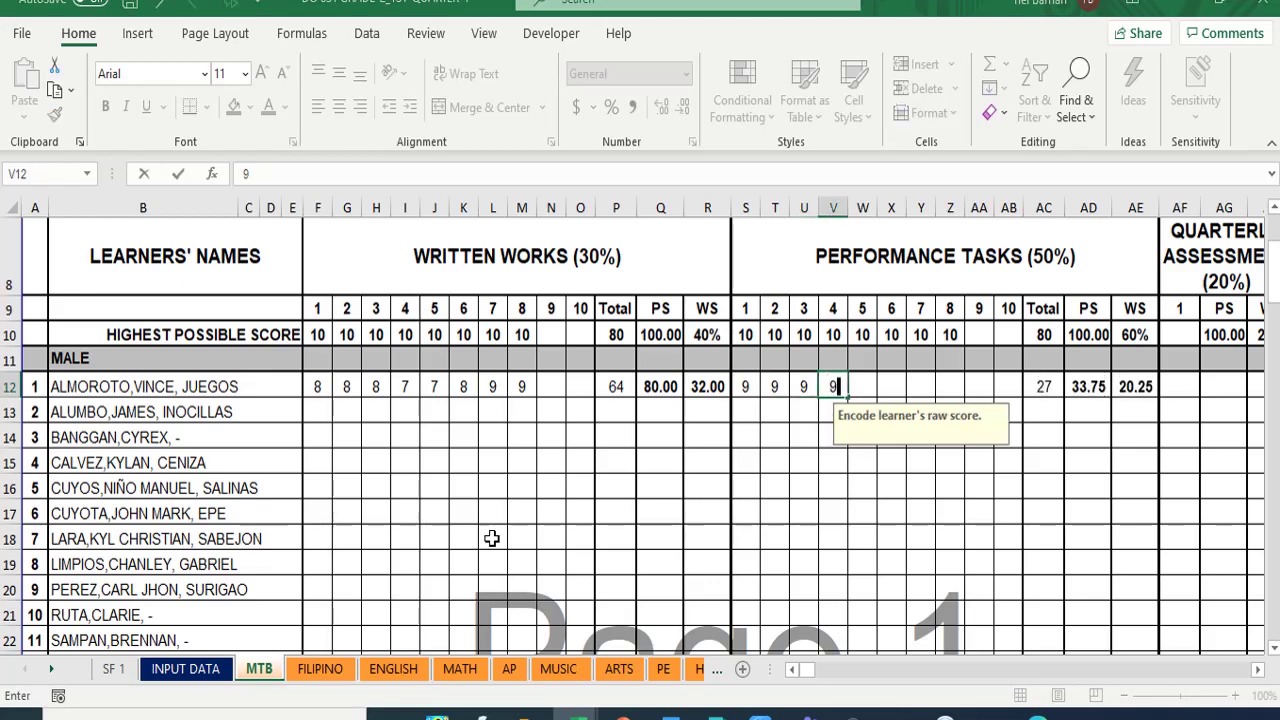
key(Tab)
text(8)
key(Tab)
text(8)
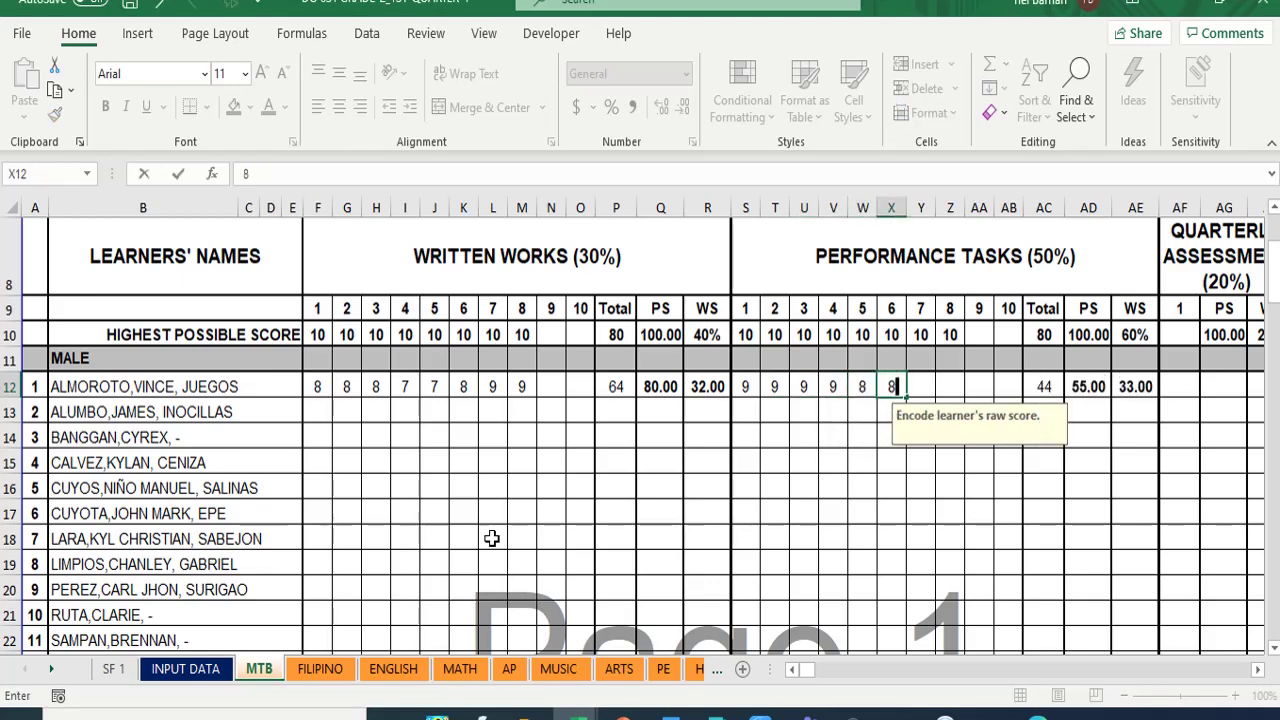
key(Tab)
text(9)
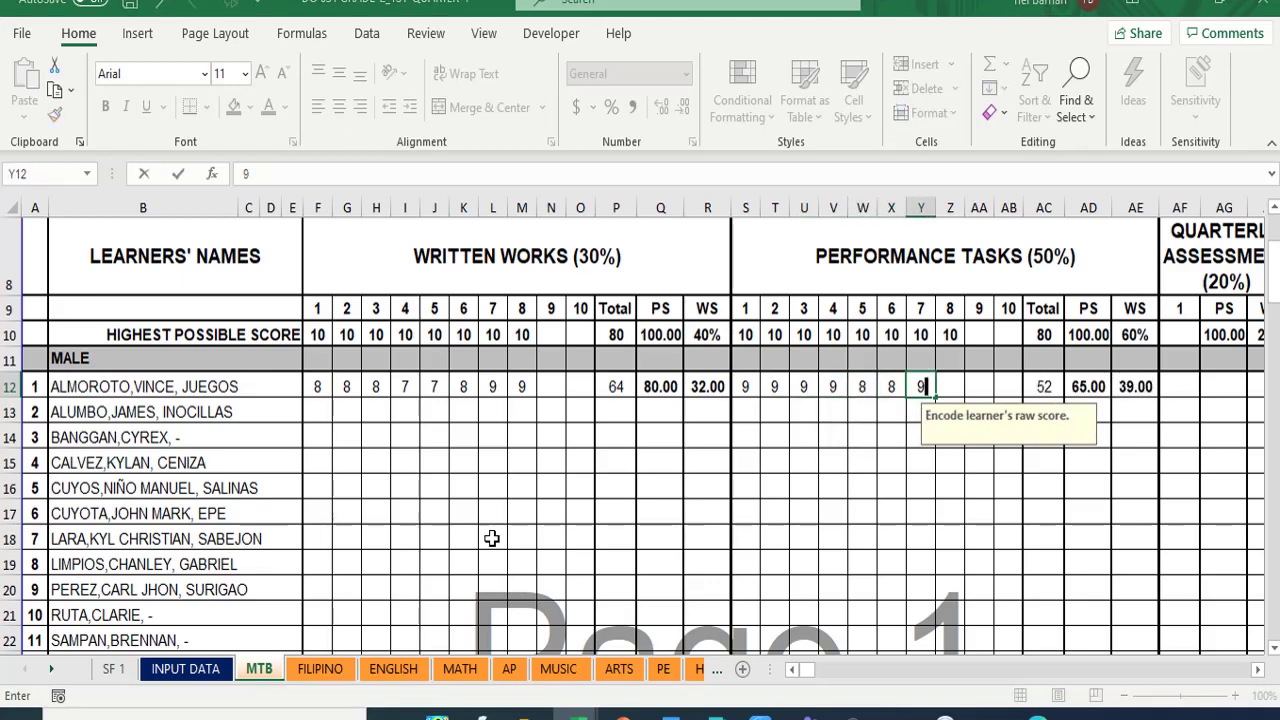
key(Tab)
text(9)
key(Tab)
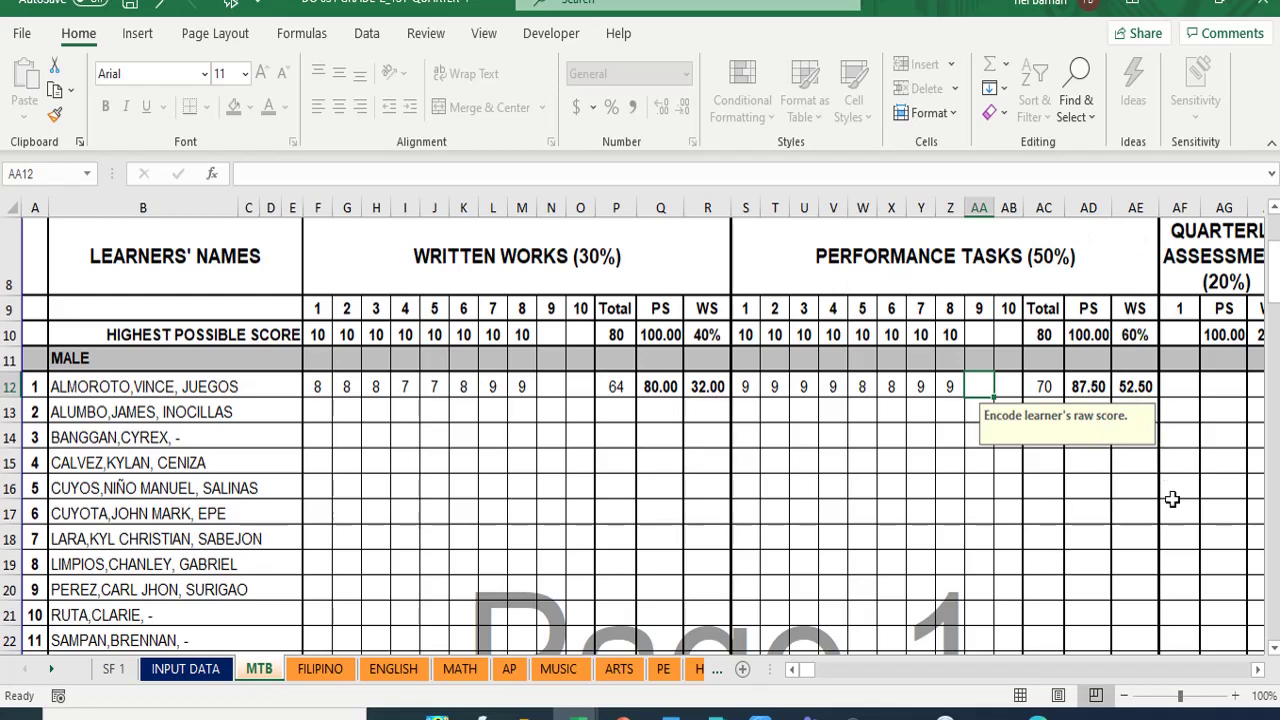
click(1257, 670)
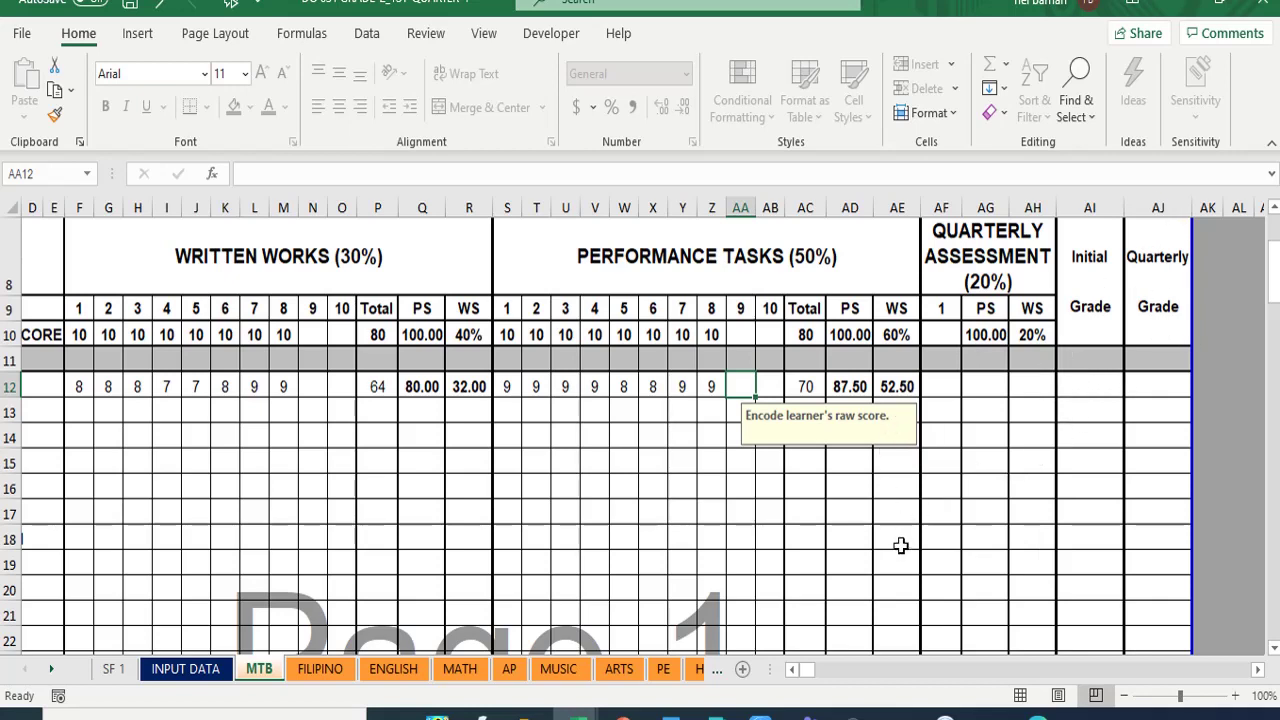
- Enter 0 in AF12 as the first learner's quarterly assessment score
click(946, 387)
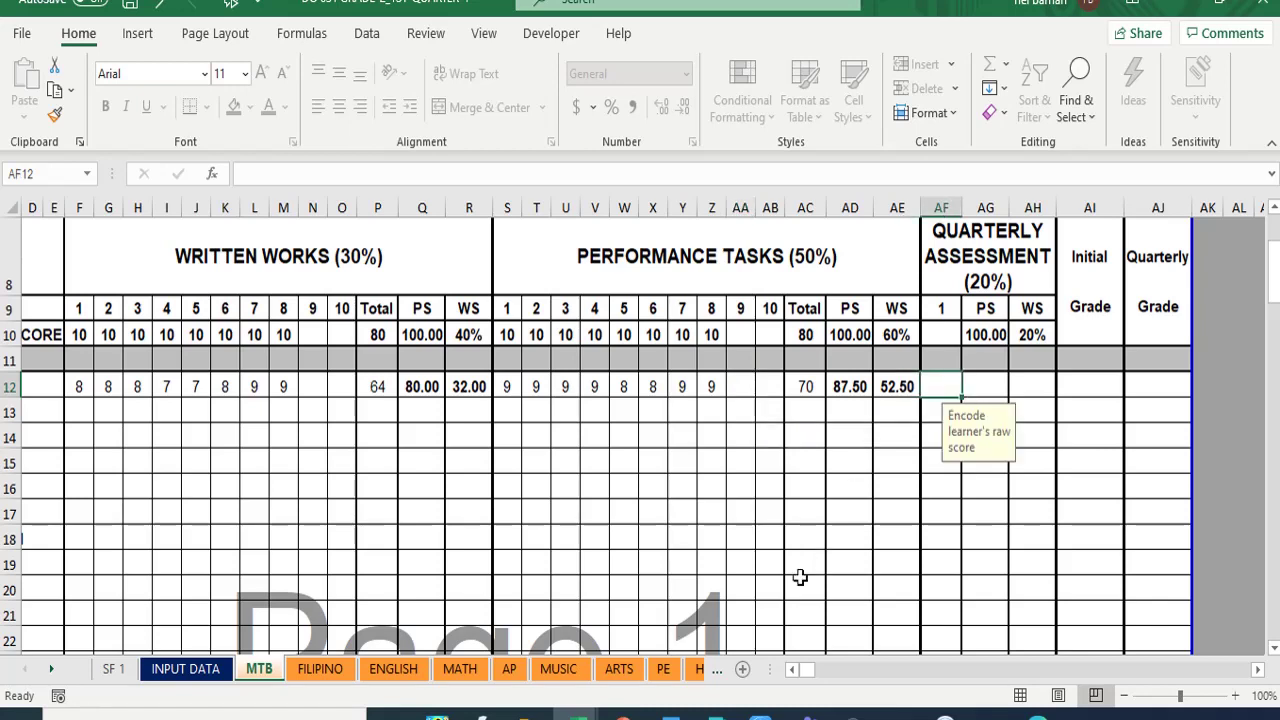
text(0)
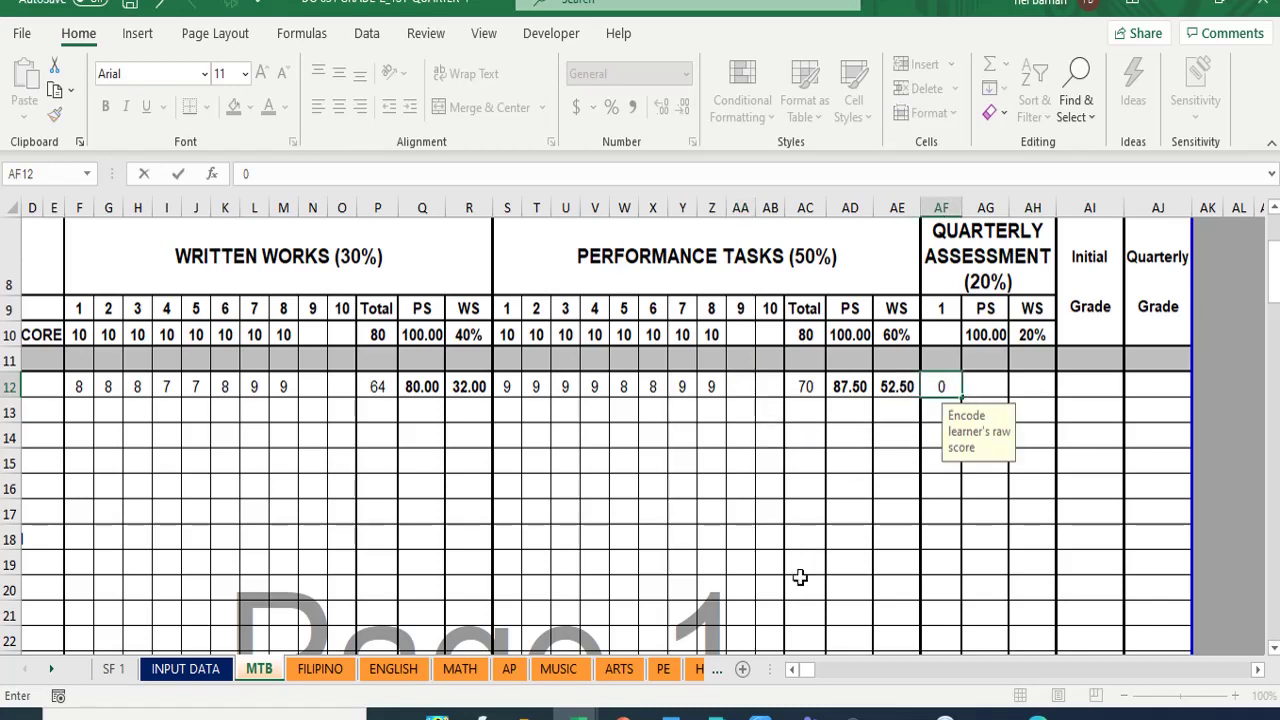
key(Return)
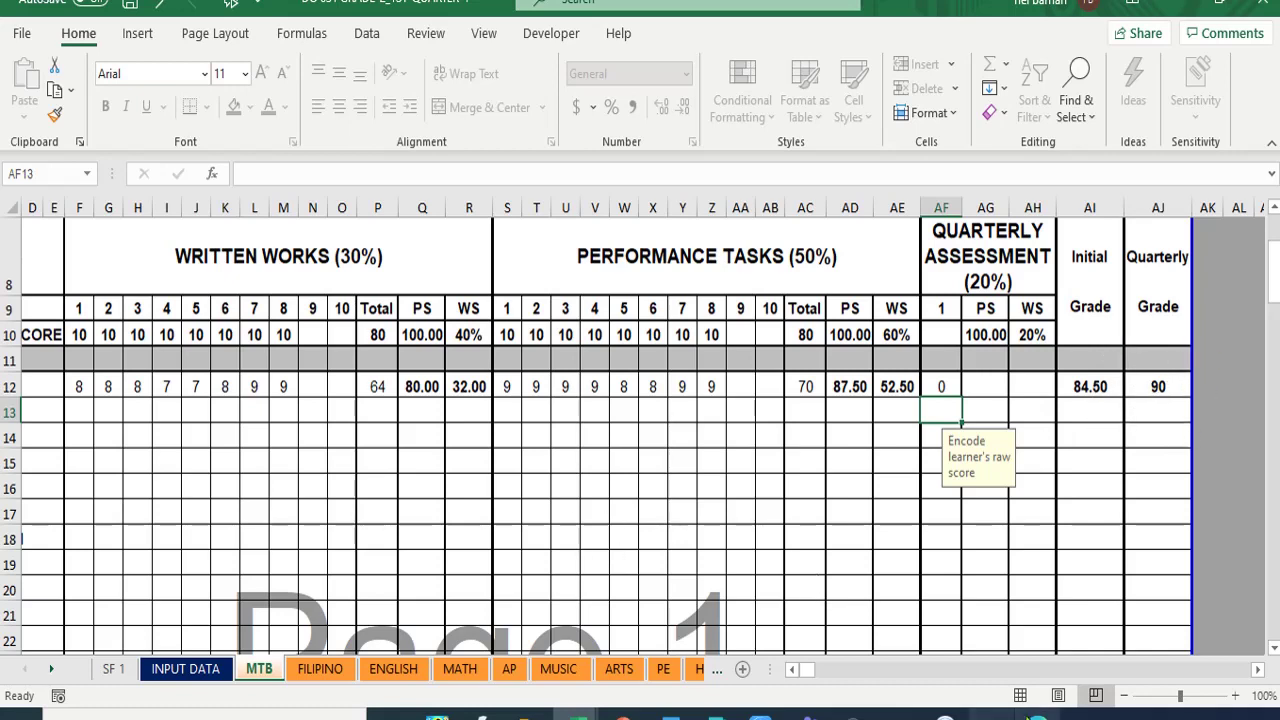
mouse_move(1037, 714)
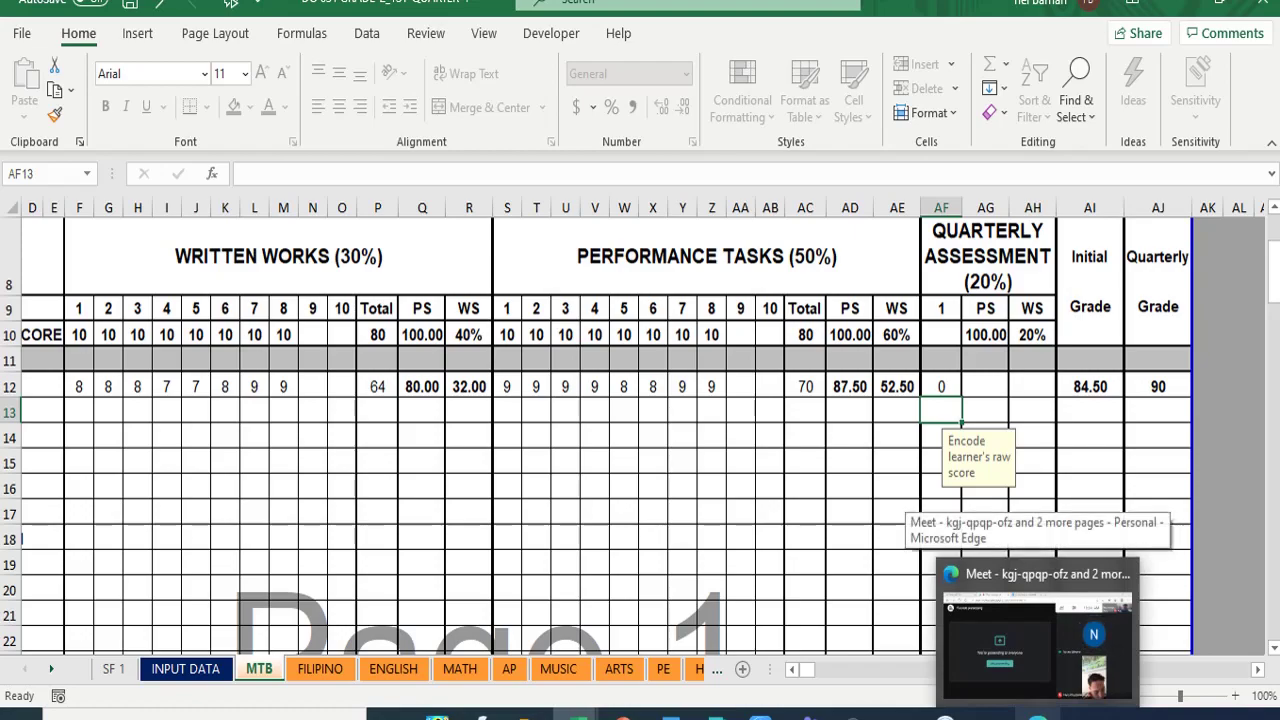
- Switch to the Meet call, back to the gradebook, then minimize it to show the call
click(1037, 645)
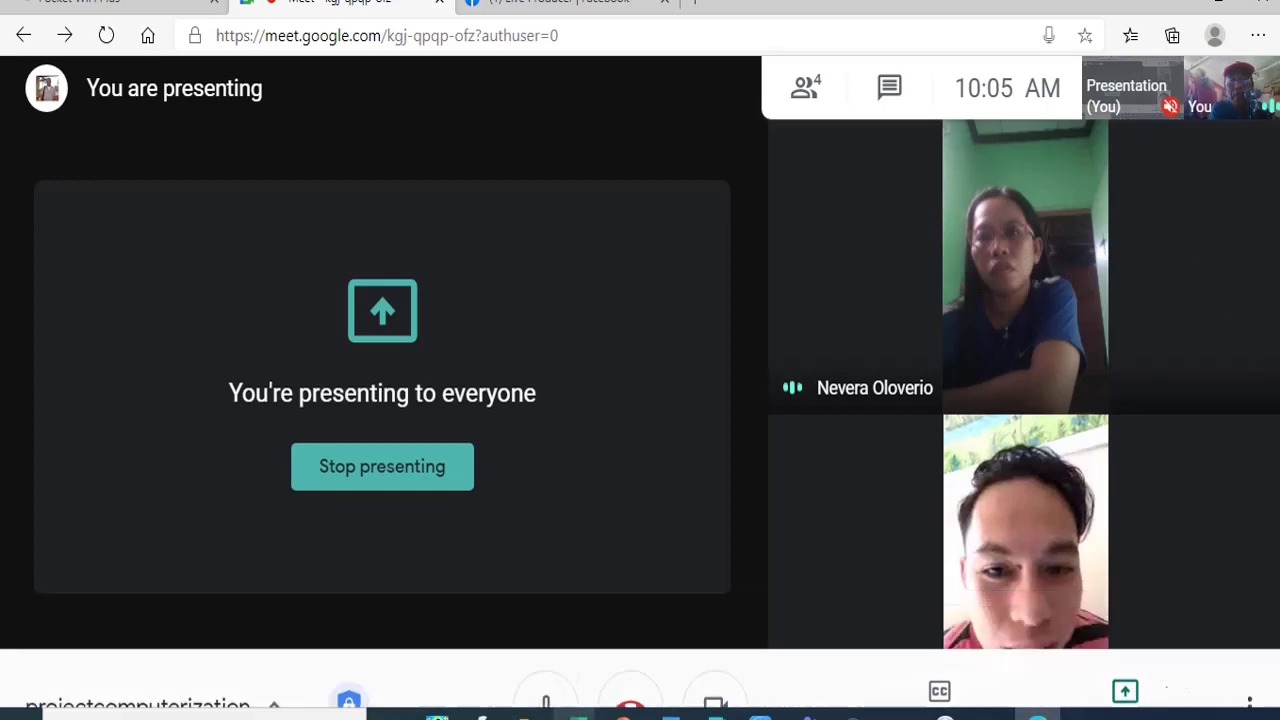
mouse_move(578, 716)
click(503, 670)
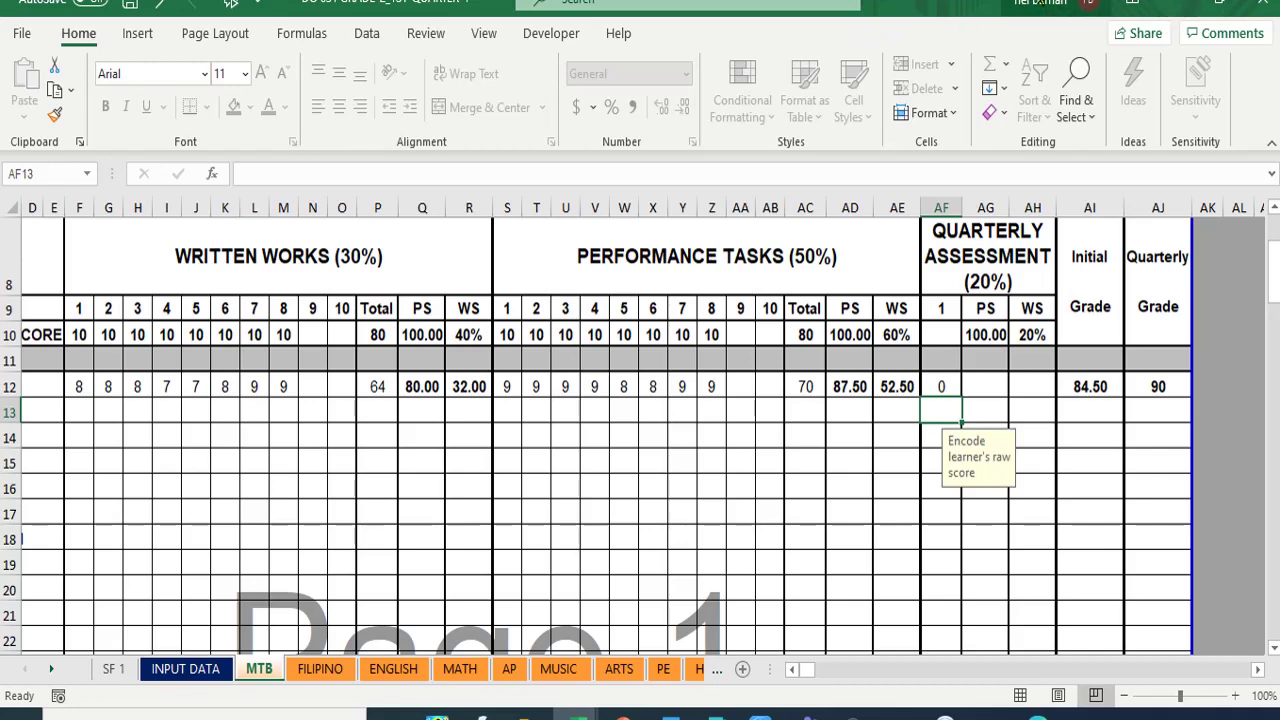
click(1165, 3)
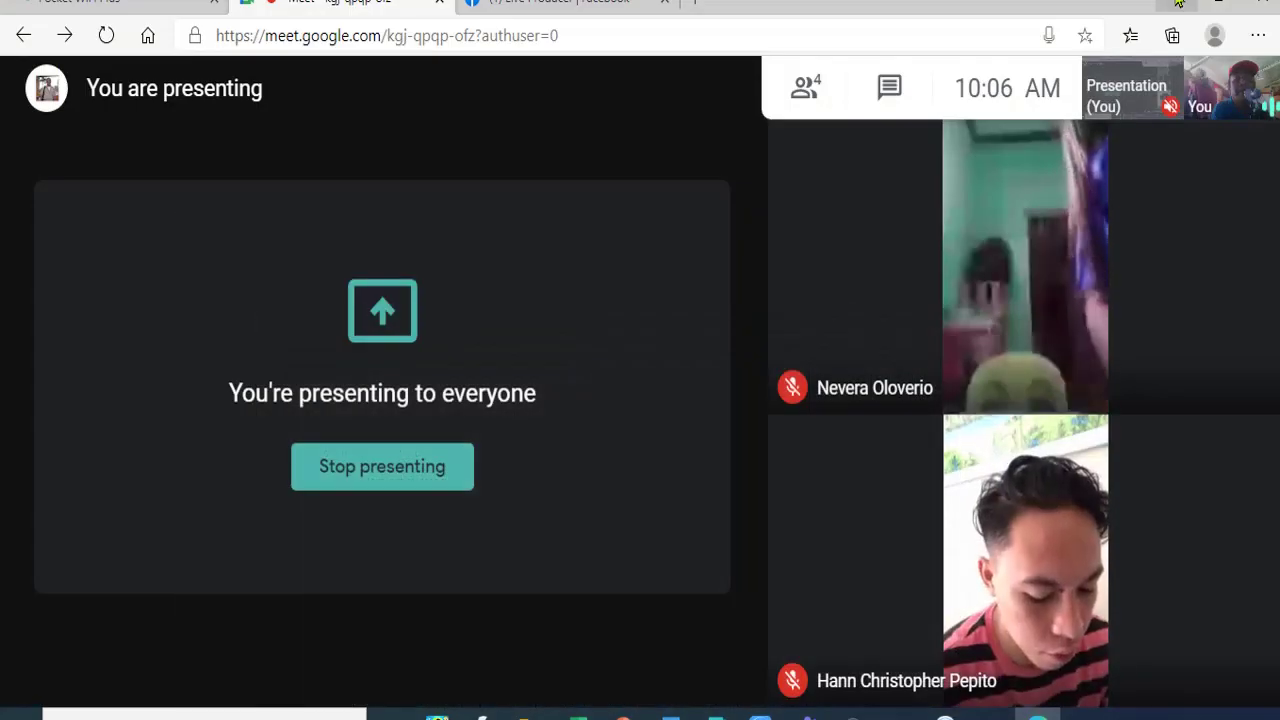
- Minimize Excel and open the TRANSMUTE TABLE image from the 2020 Grading System folder
key(alt+Tab)
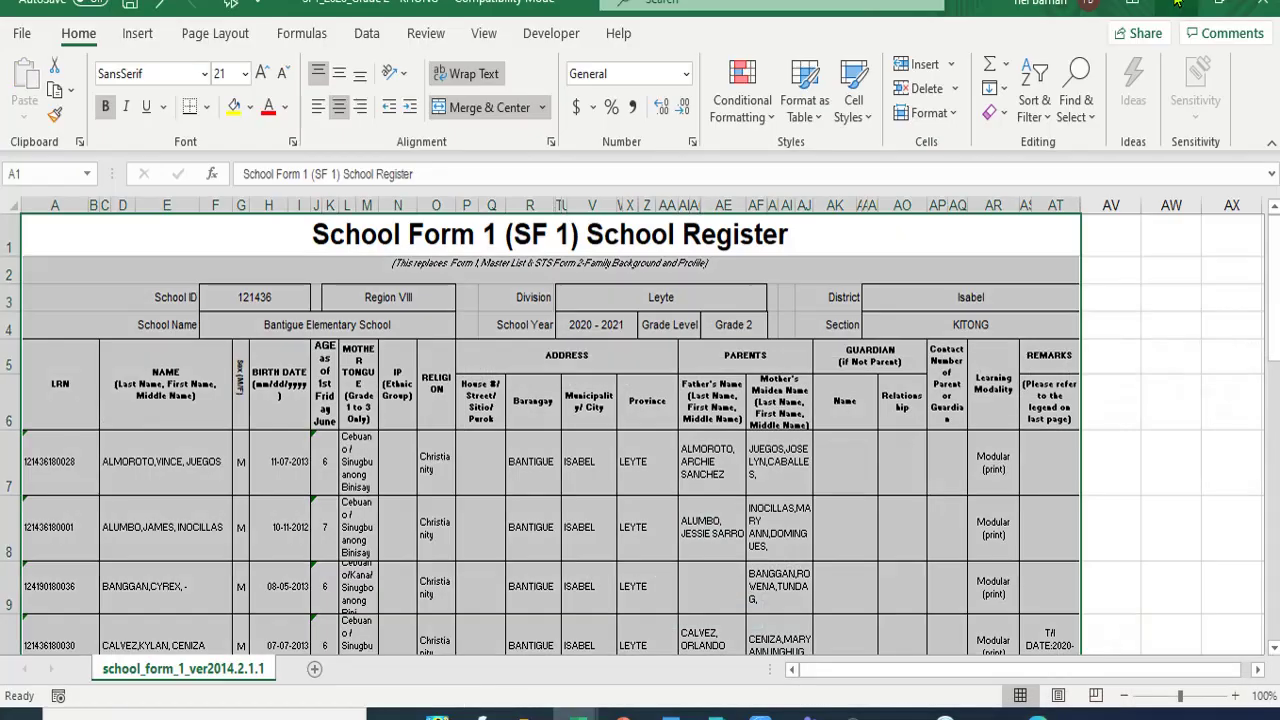
click(1176, 4)
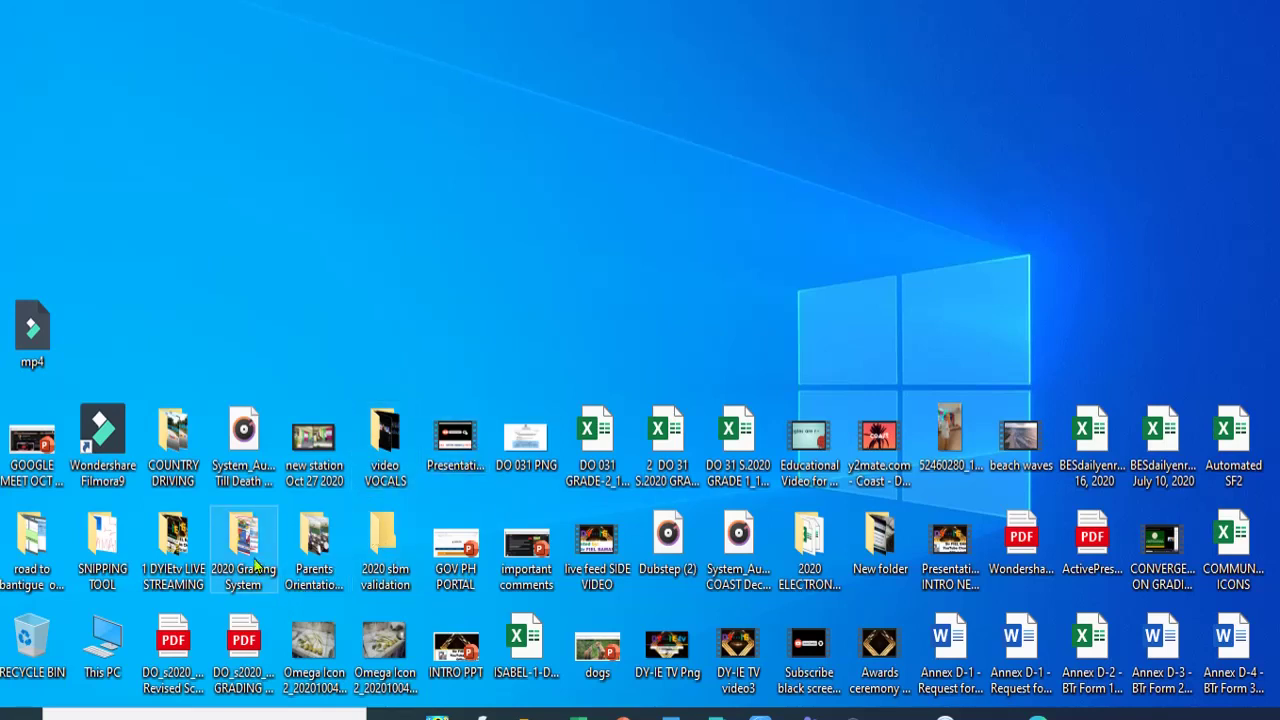
double_click(256, 566)
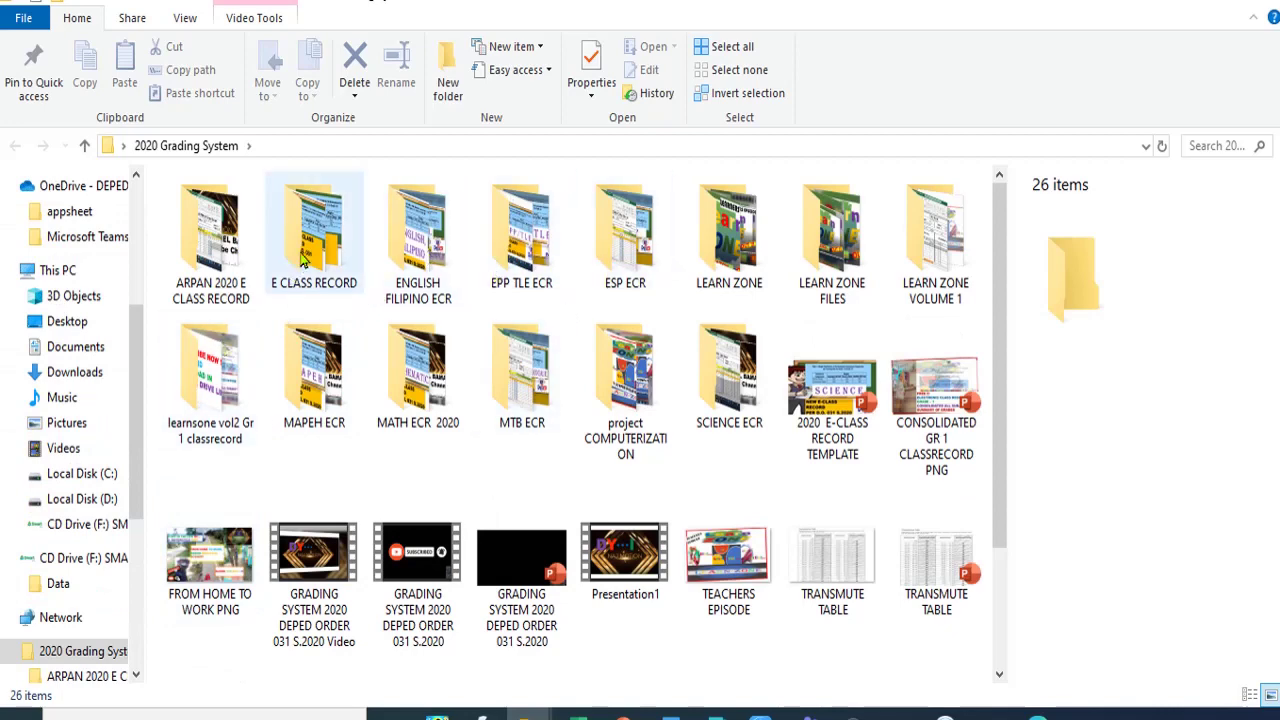
double_click(335, 232)
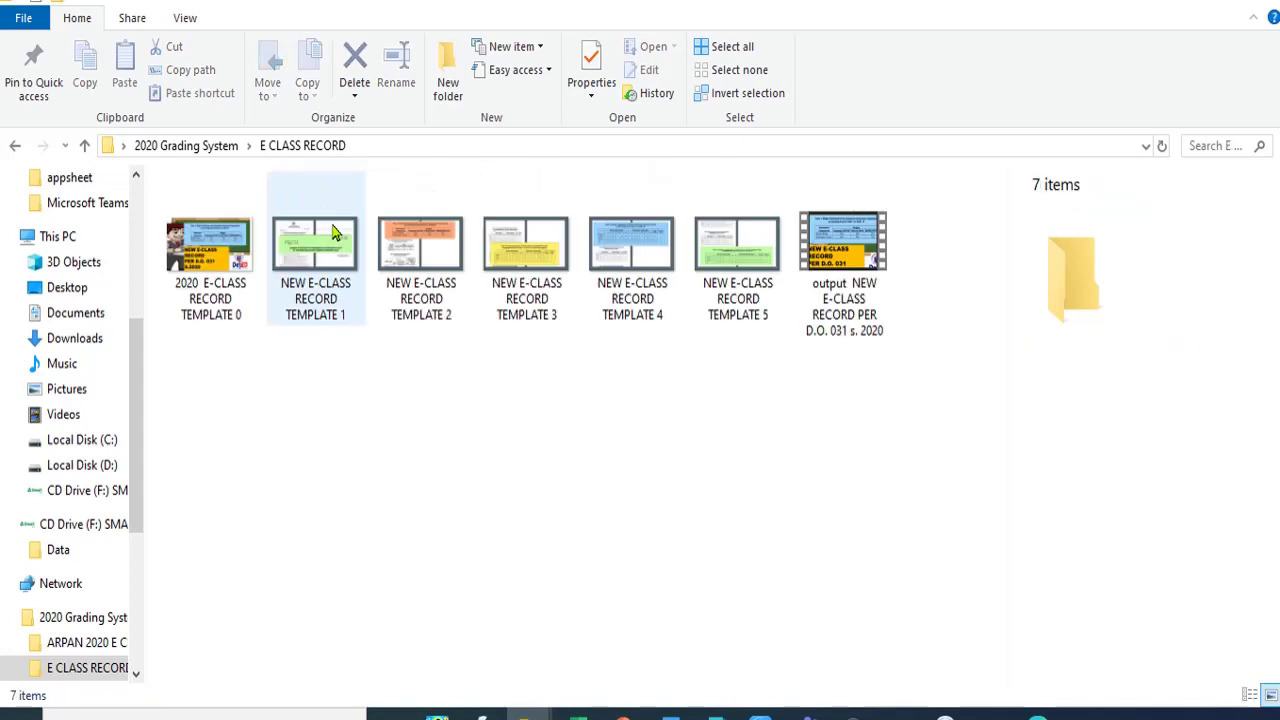
click(15, 146)
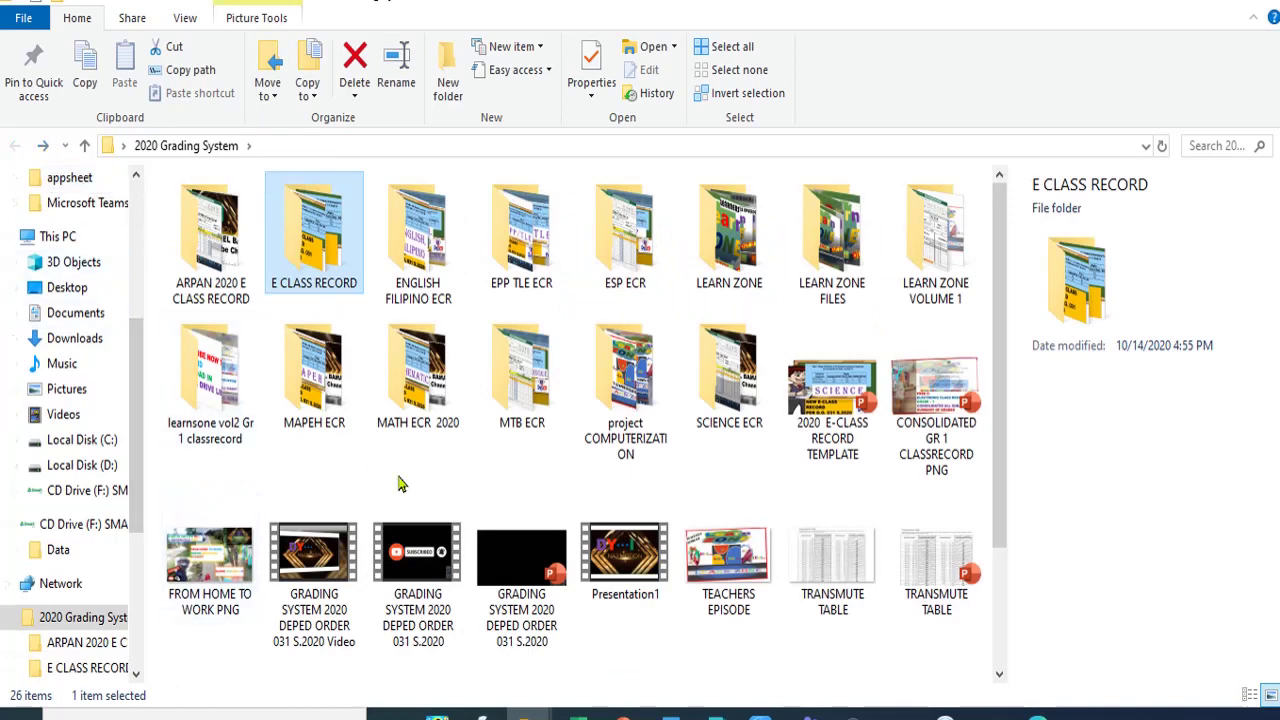
click(852, 585)
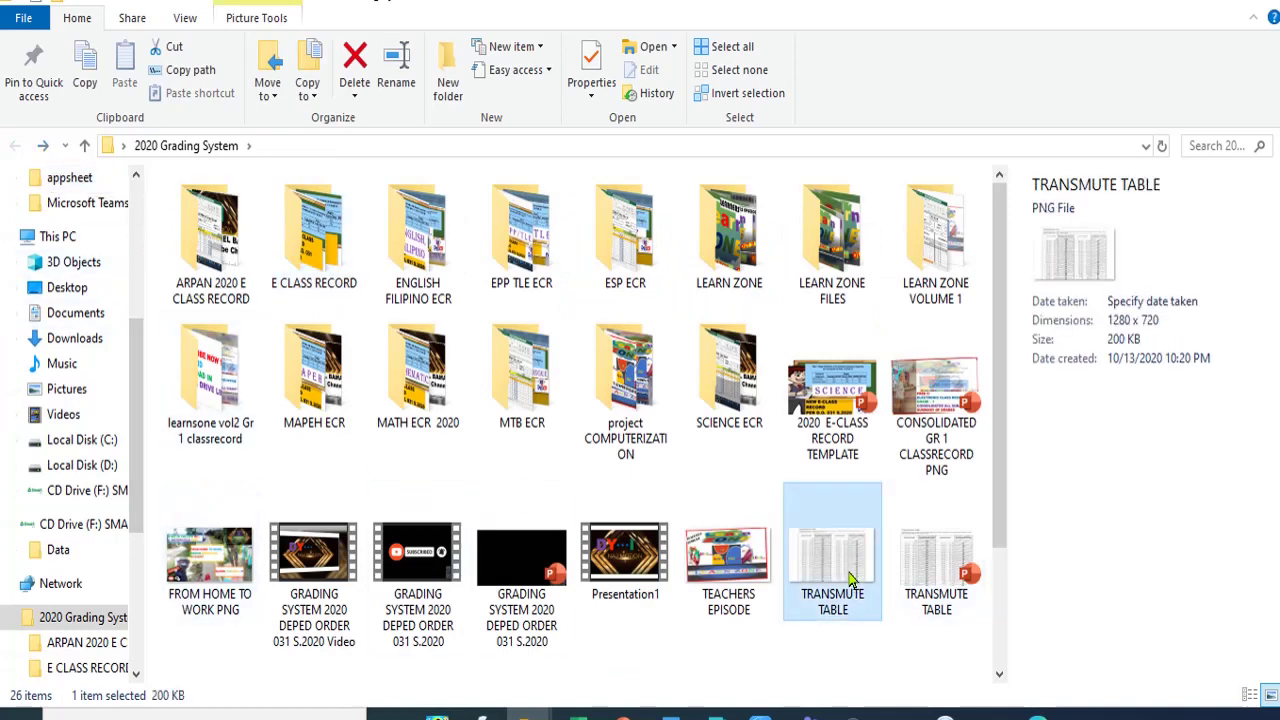
double_click(849, 579)
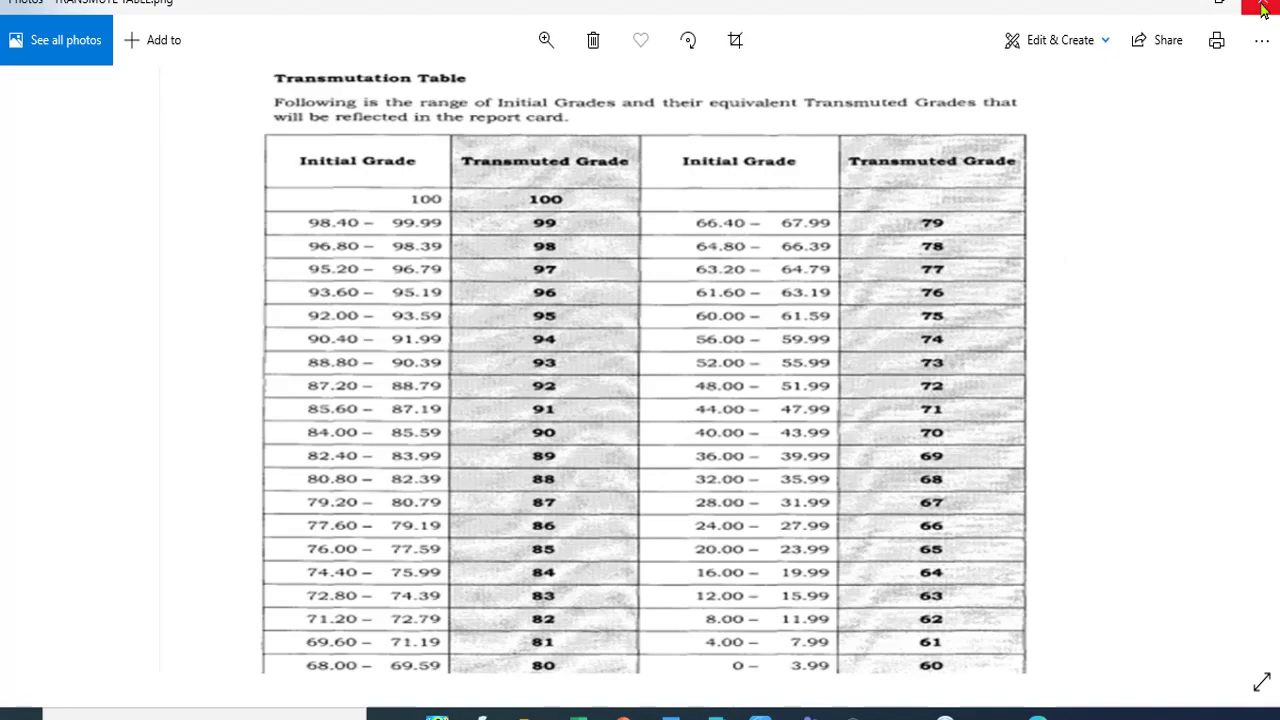
- Close the Photos viewer after reviewing the transmutation table
click(1262, 8)
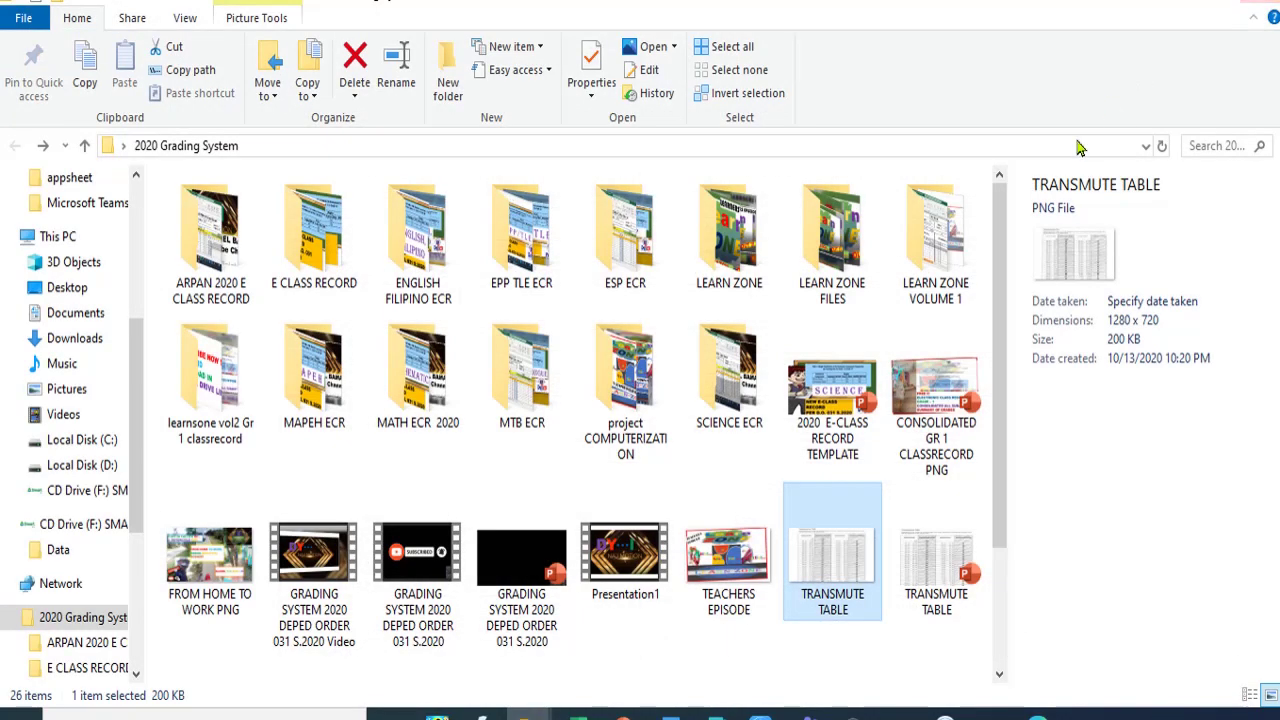
- Open the class record workbook, add a new sheet, move it first, and switch to Normal view
click(1177, 3)
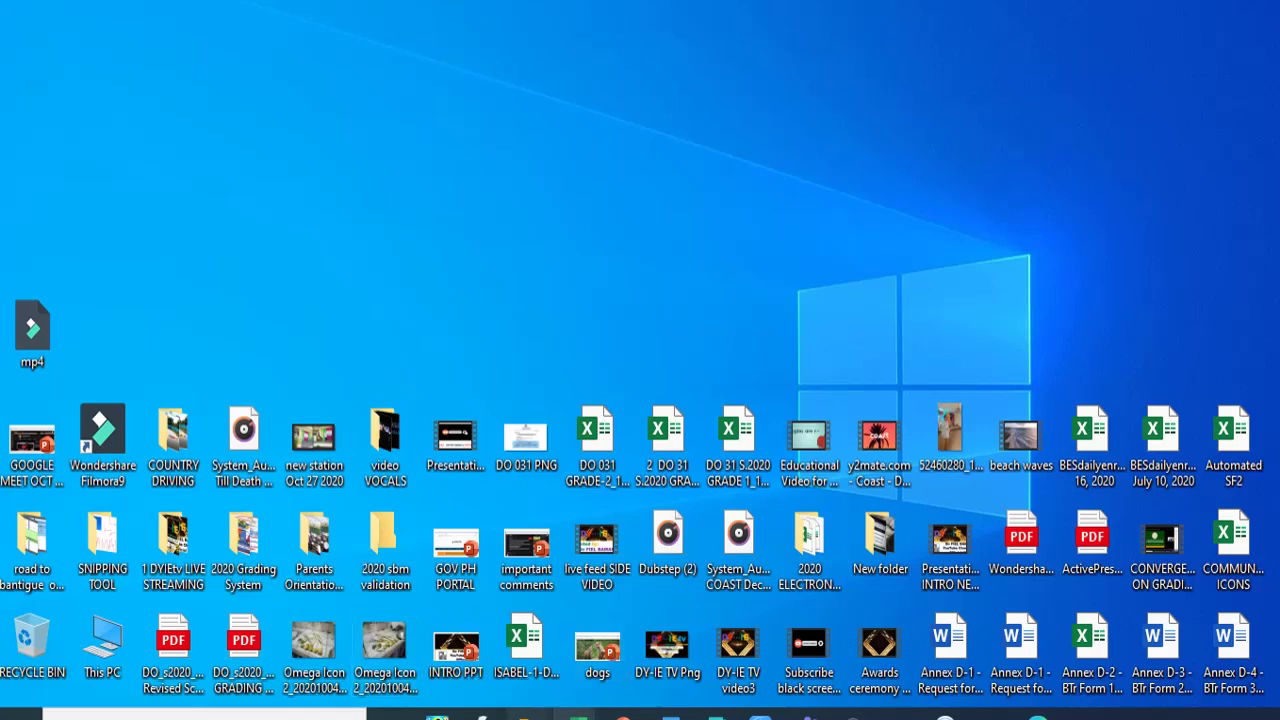
double_click(518, 650)
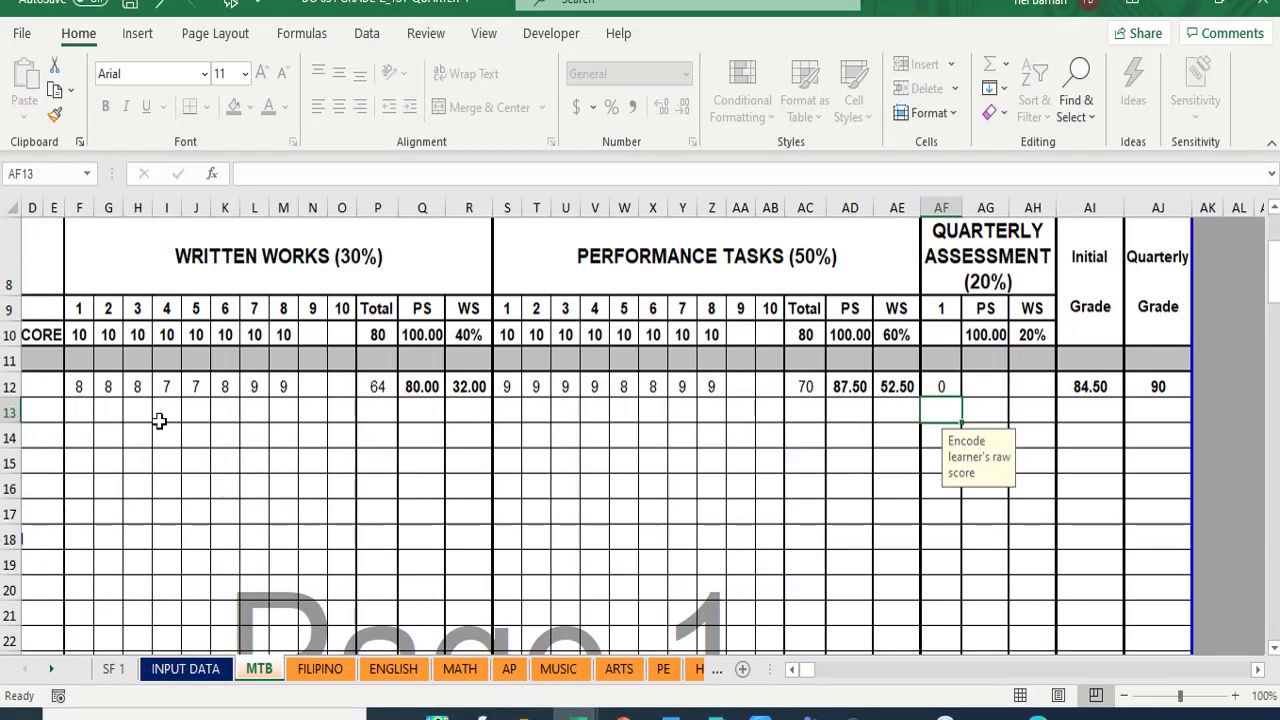
click(744, 672)
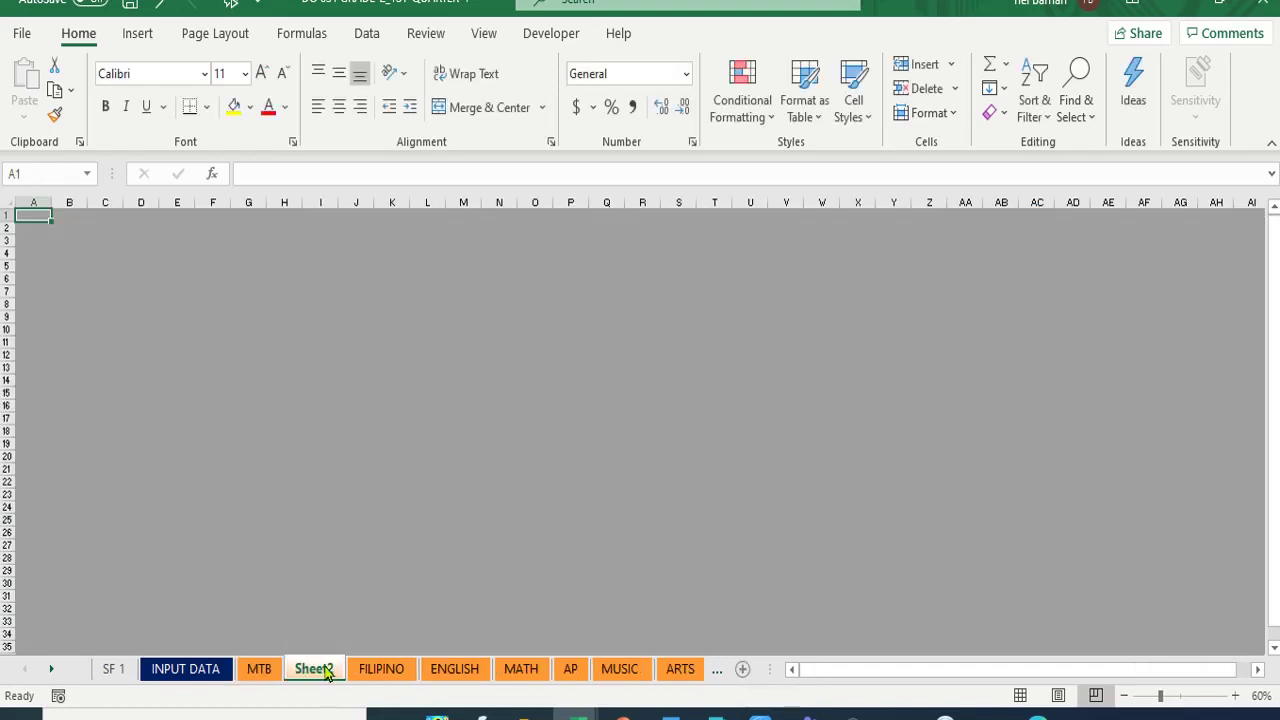
drag(325, 668, 137, 678)
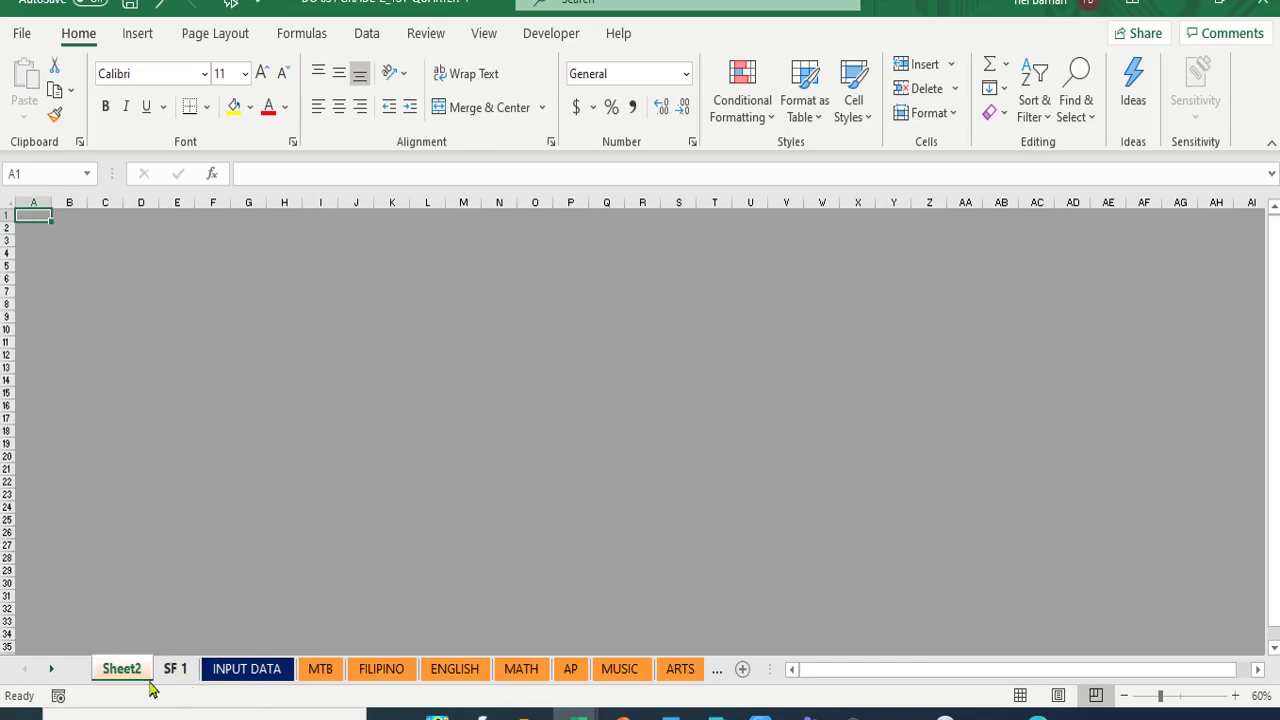
right_click(127, 672)
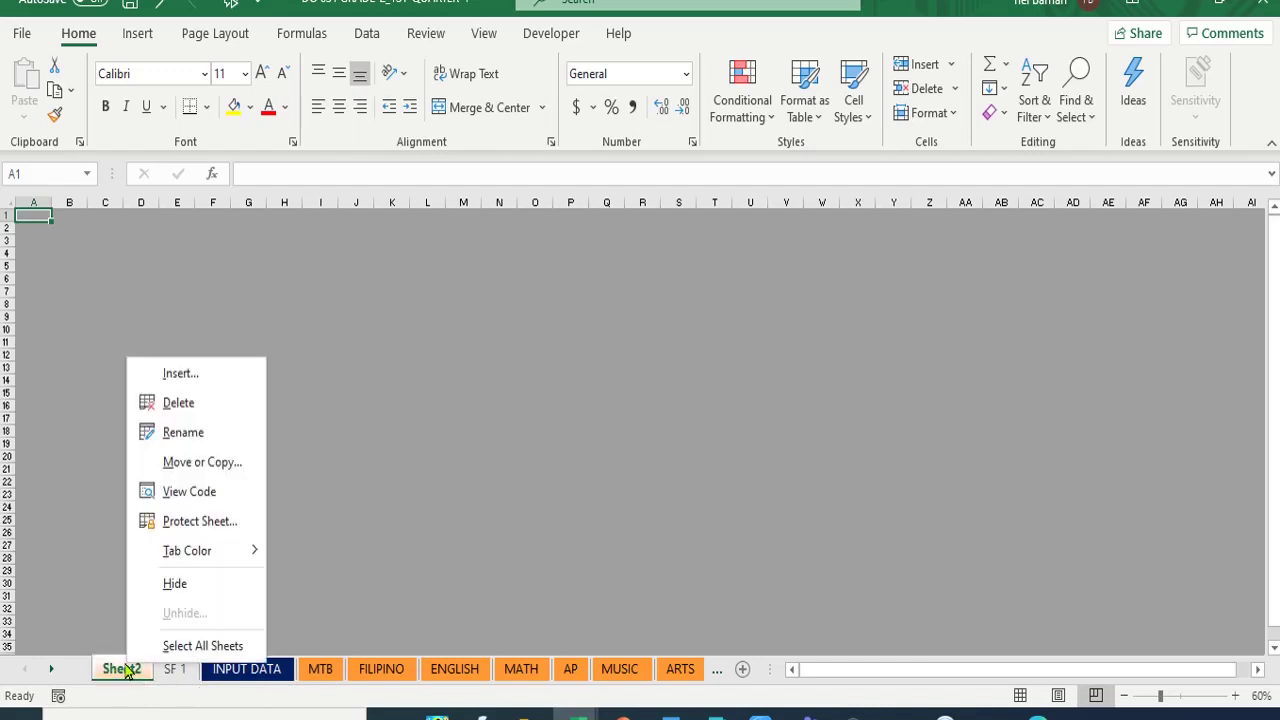
click(490, 36)
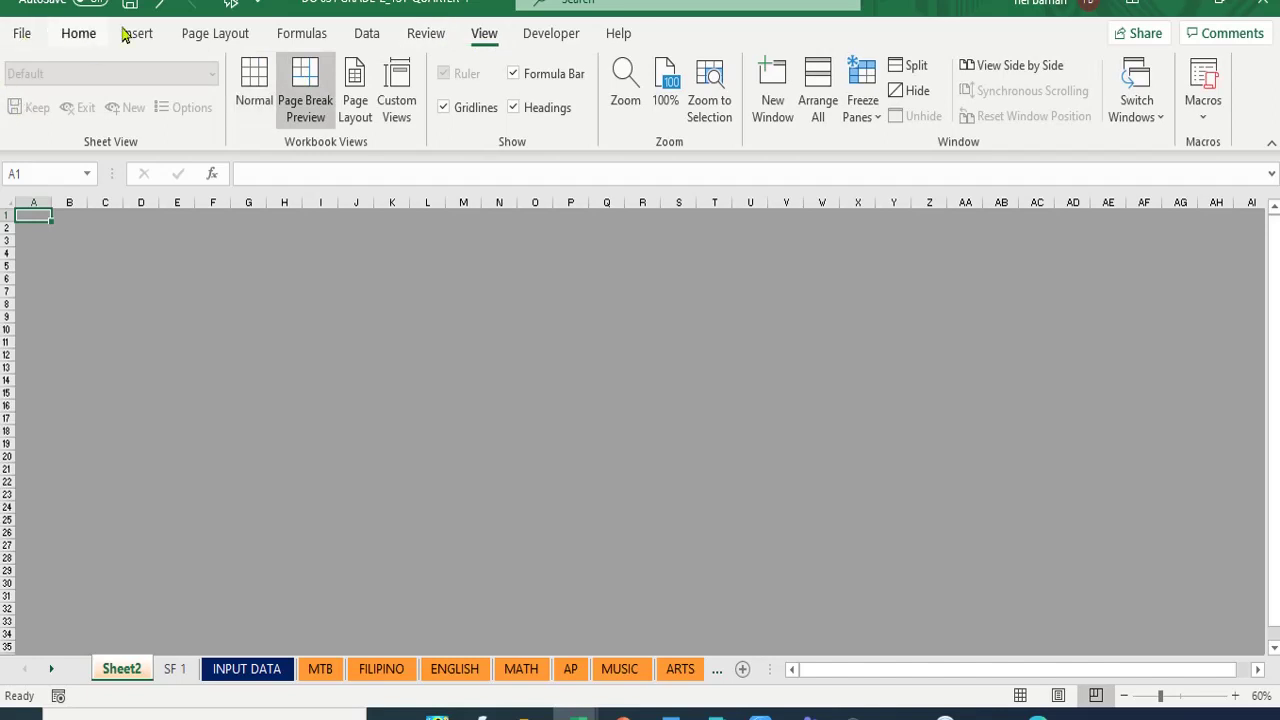
click(252, 84)
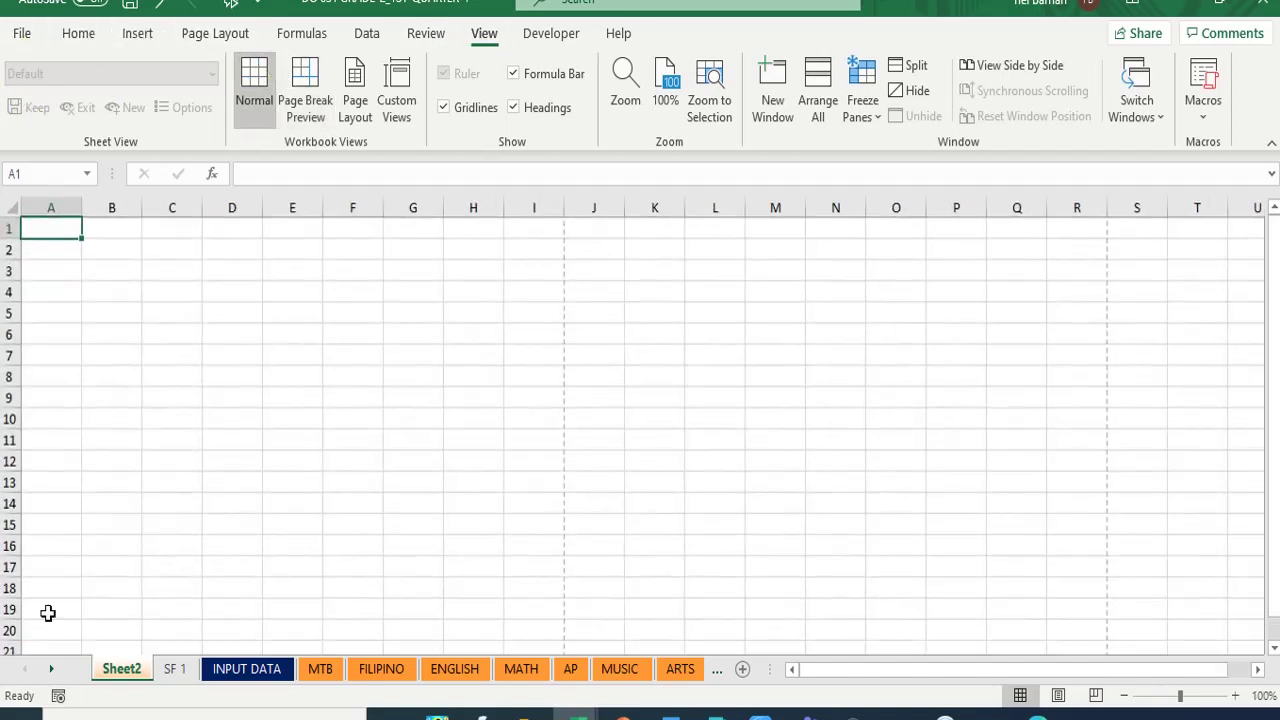
- Rename Sheet2 to 'DO 8' and return to cell A1
right_click(121, 668)
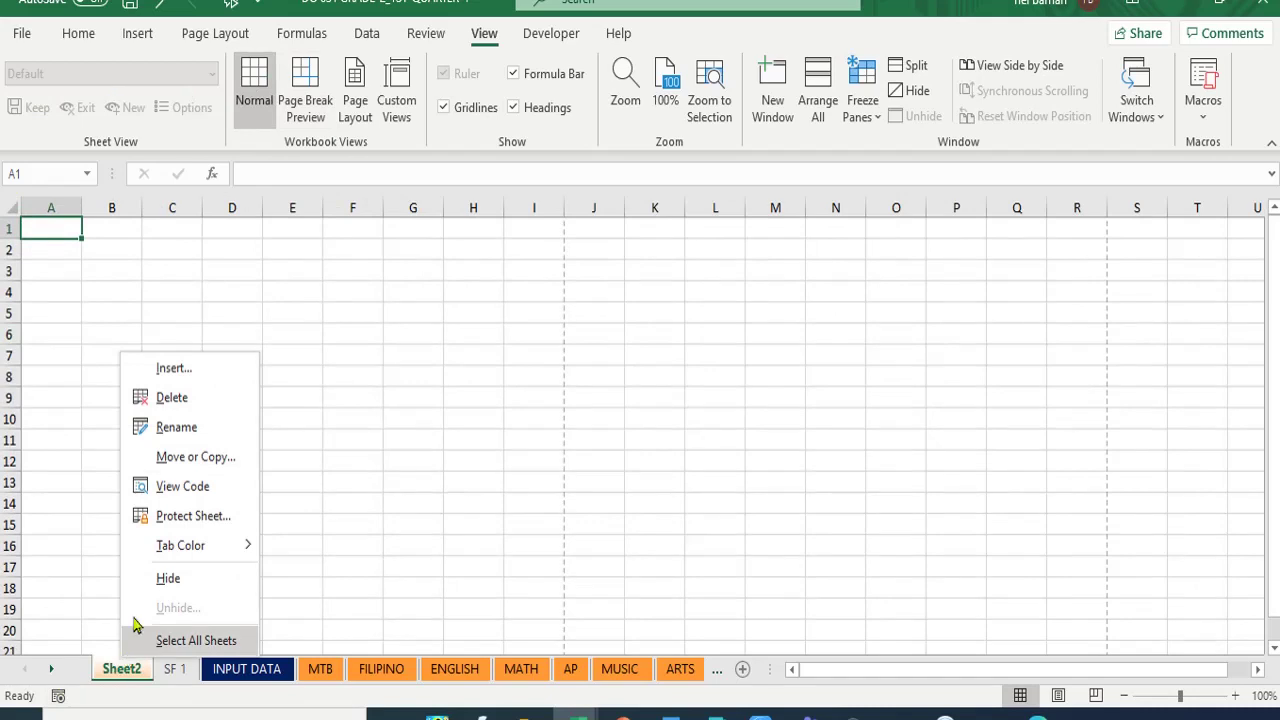
click(176, 427)
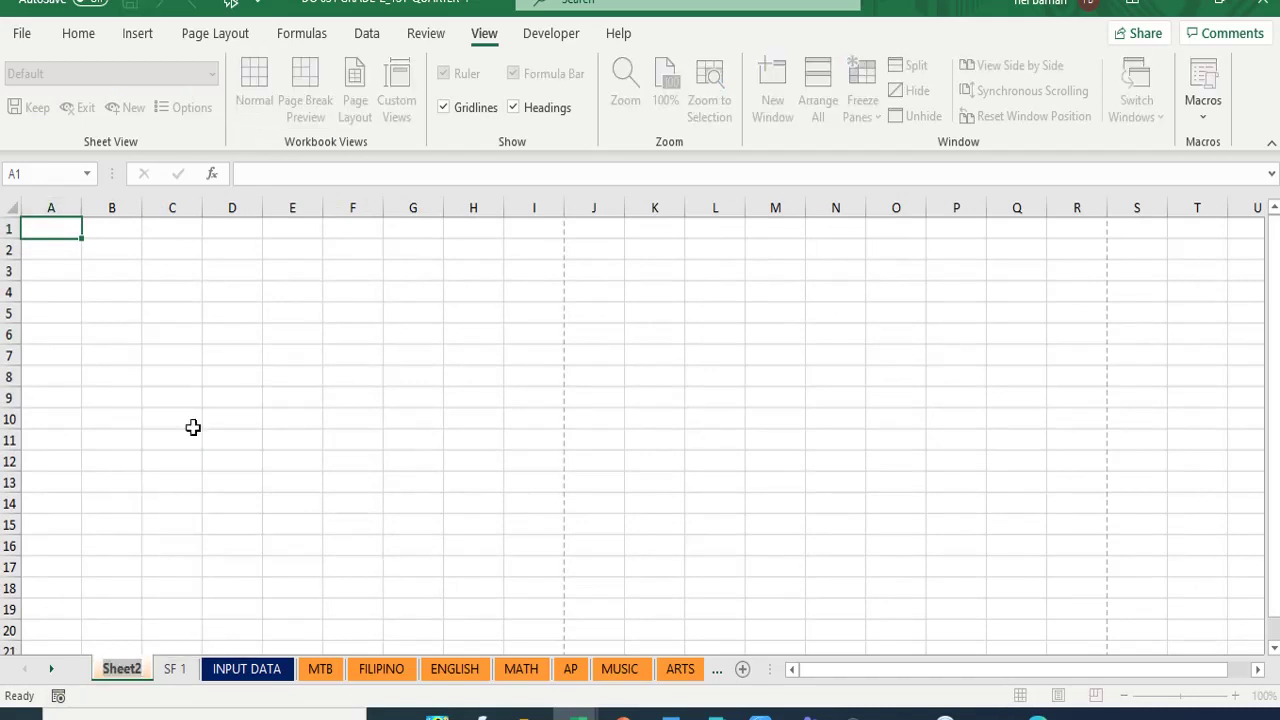
text(D)
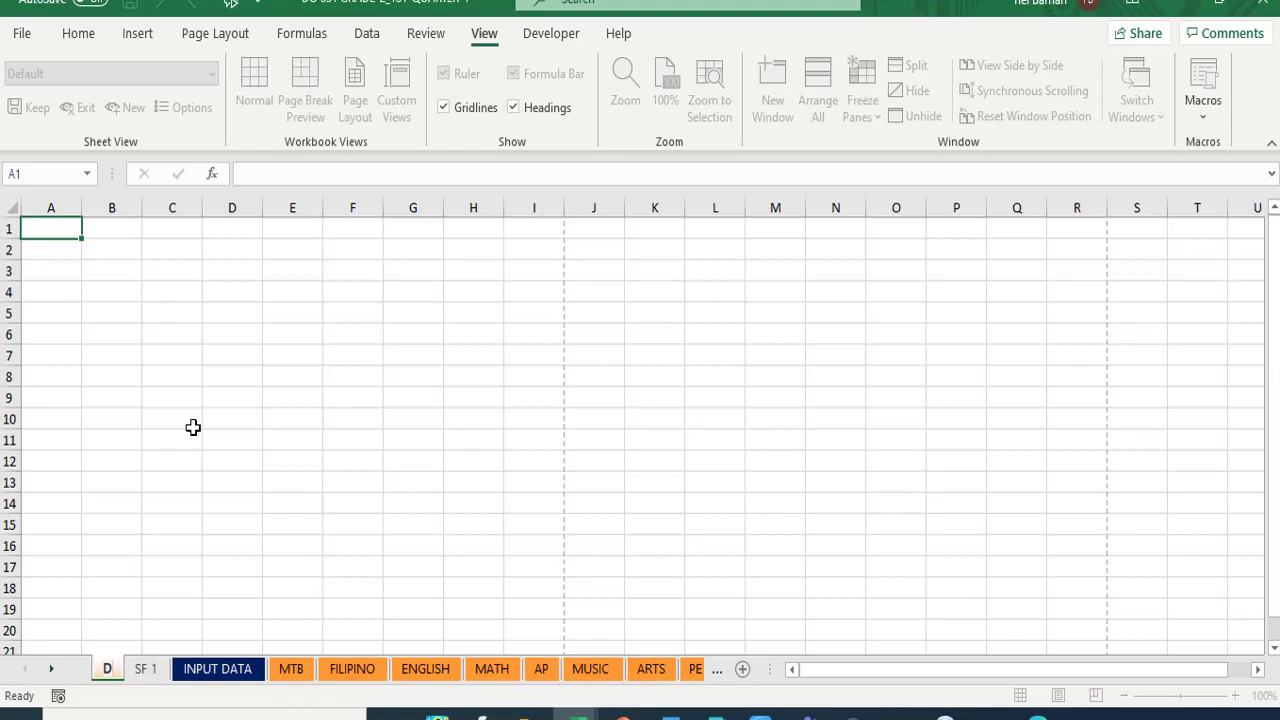
text(O 8)
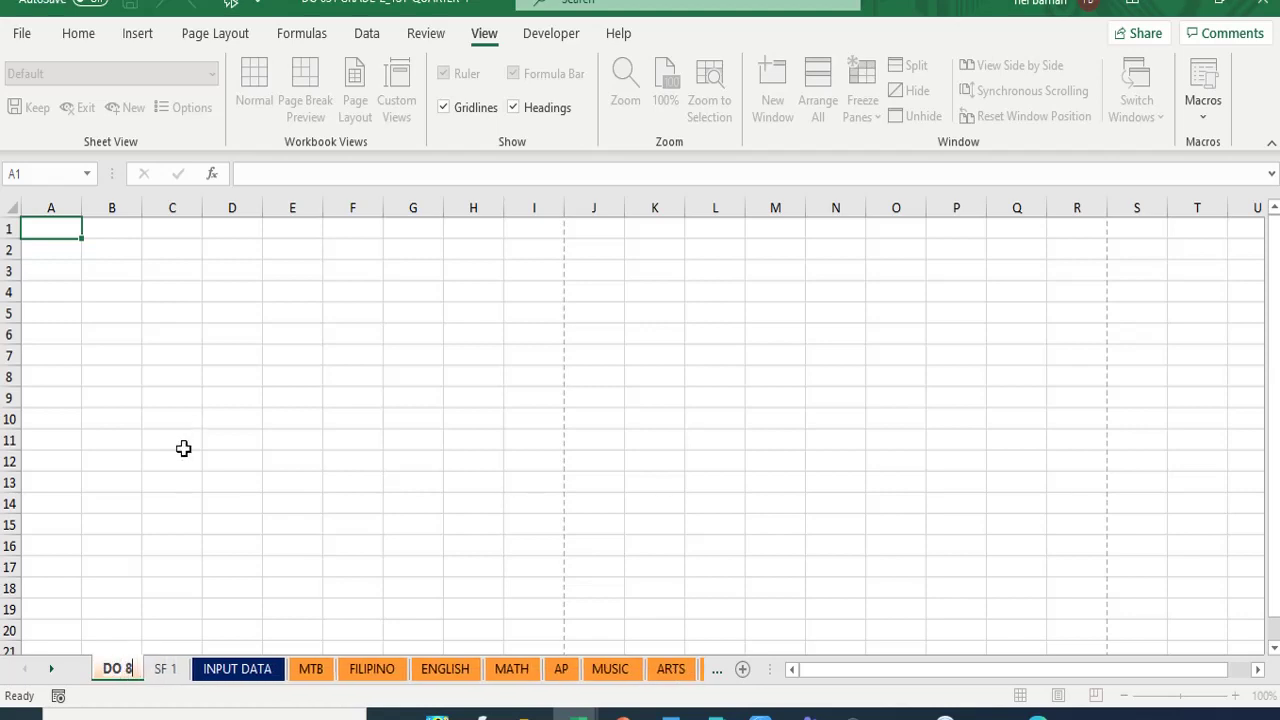
key(Return)
click(174, 456)
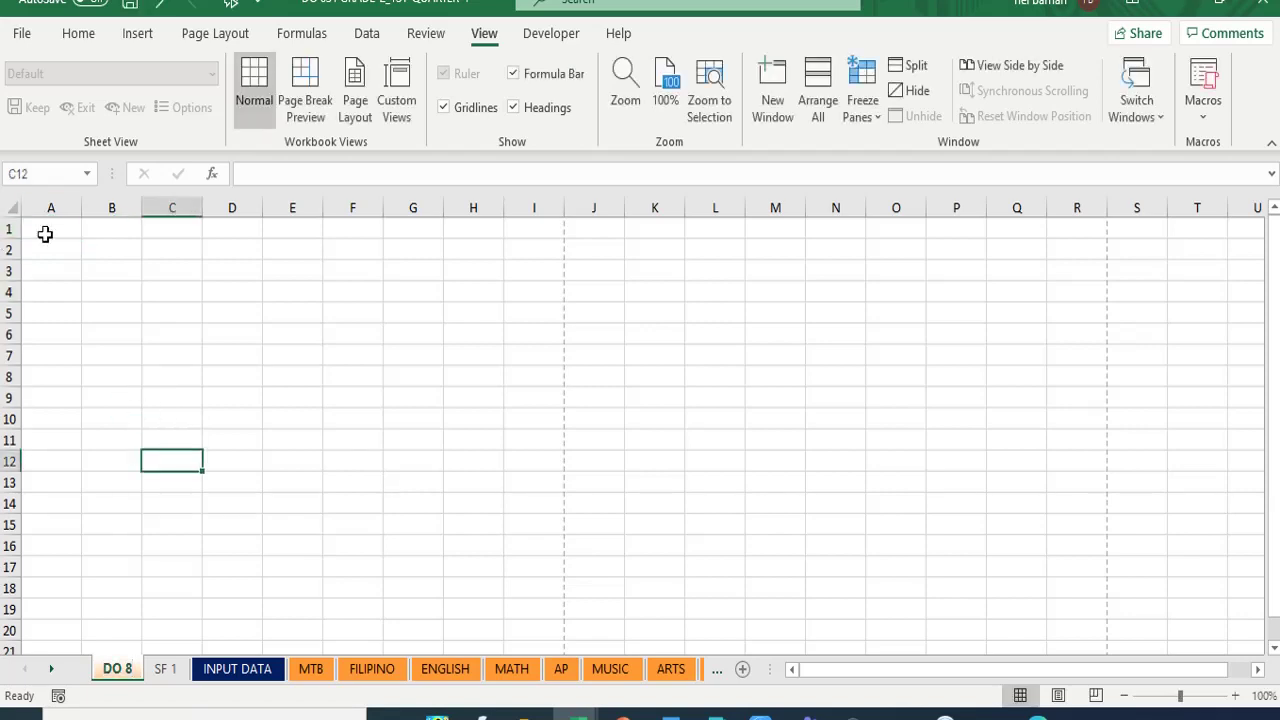
click(45, 238)
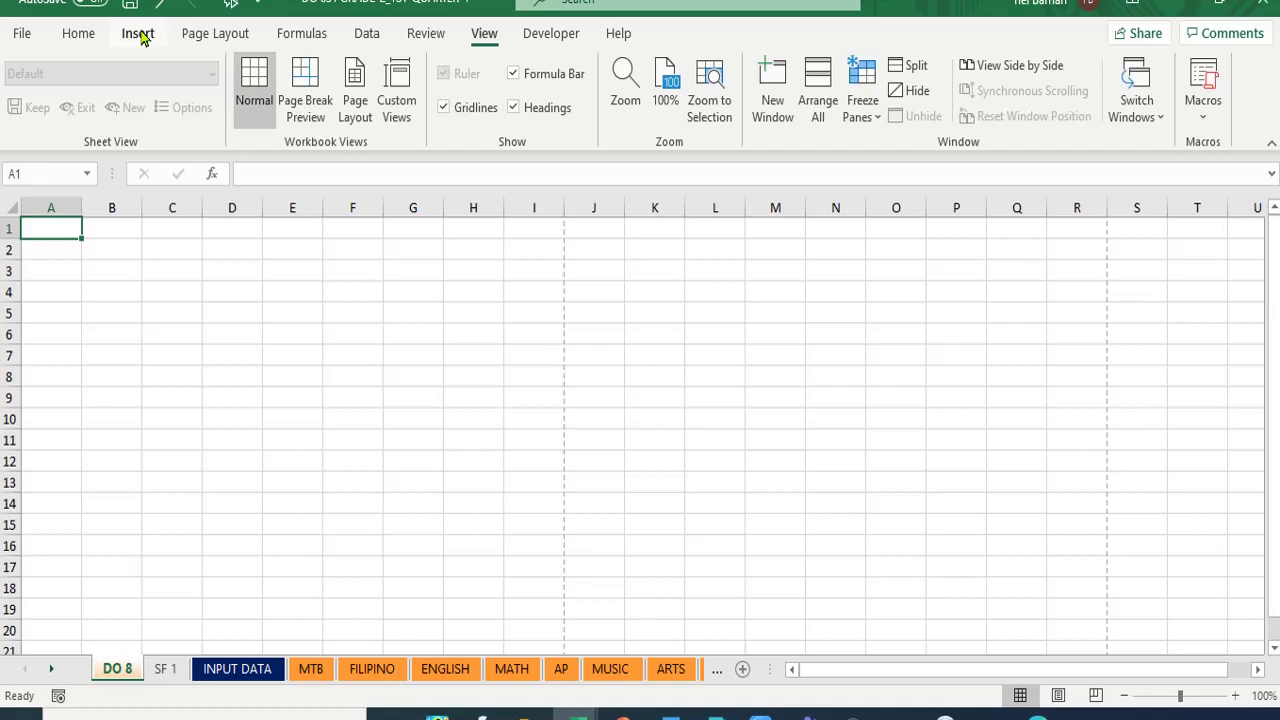
- Insert the TRANSMUTE TABLE picture from Desktop > 2020 Grading System onto the DO 8 sheet
click(140, 35)
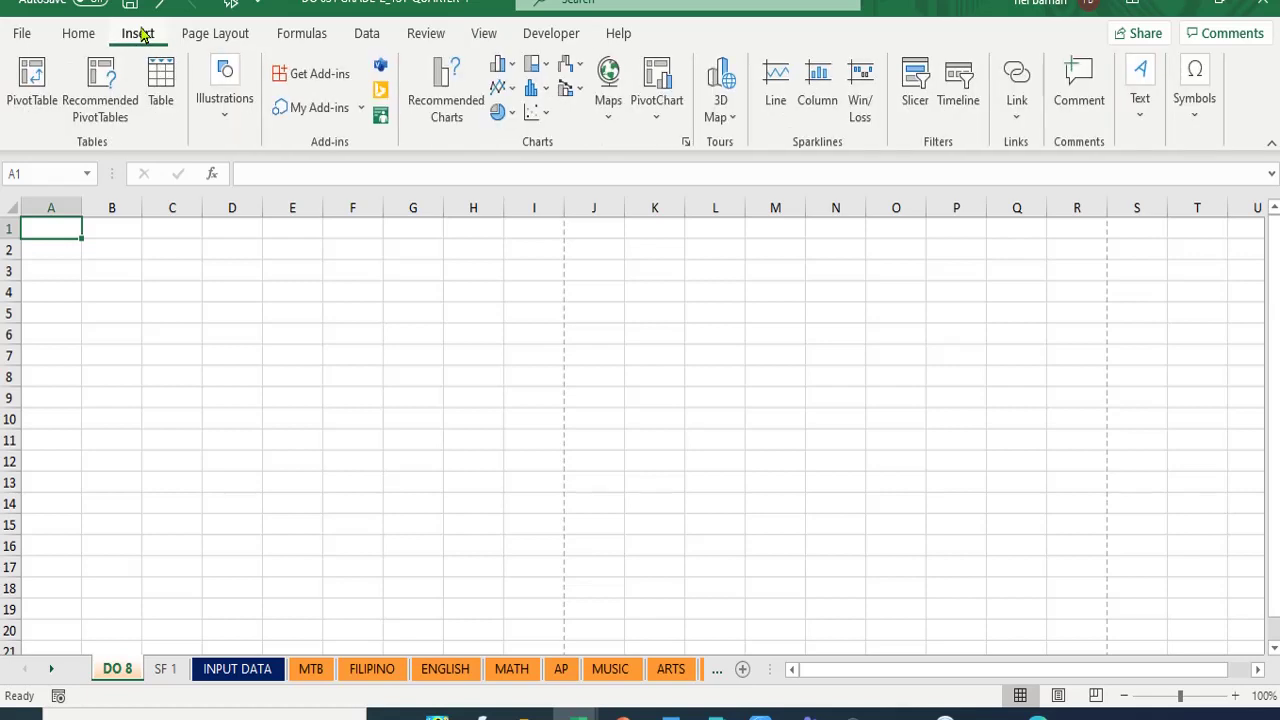
click(226, 119)
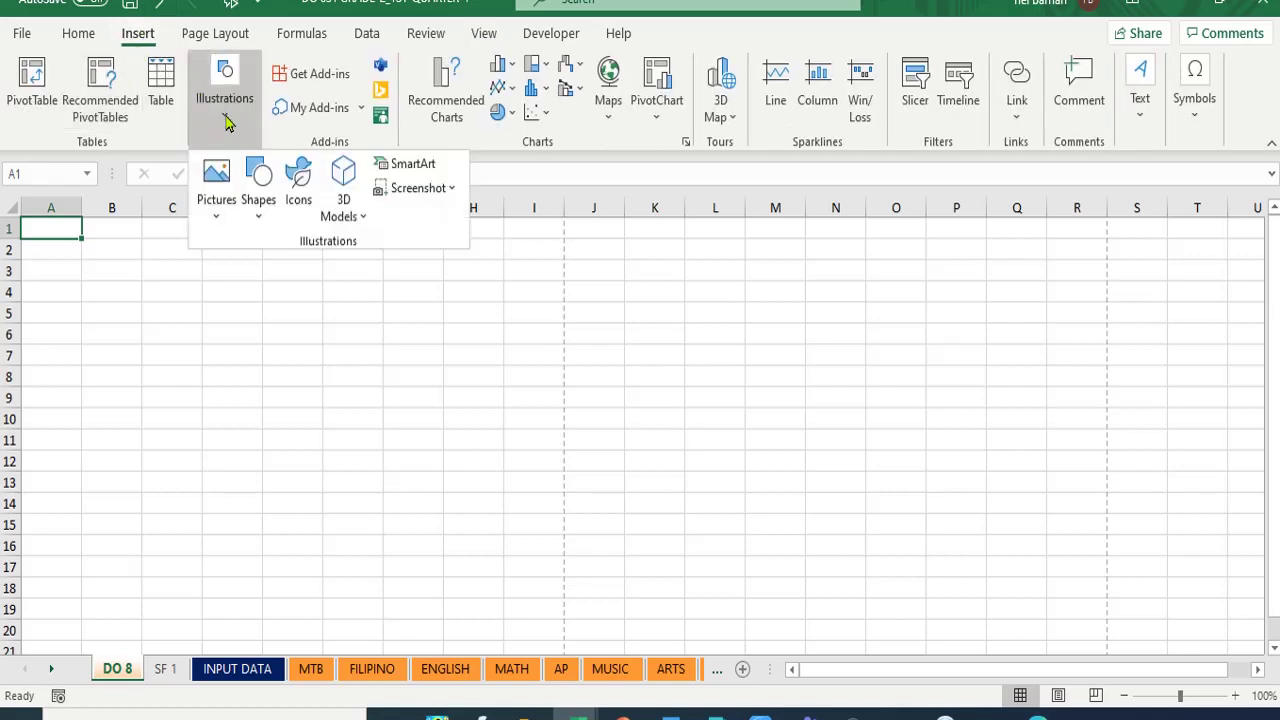
click(224, 218)
click(226, 279)
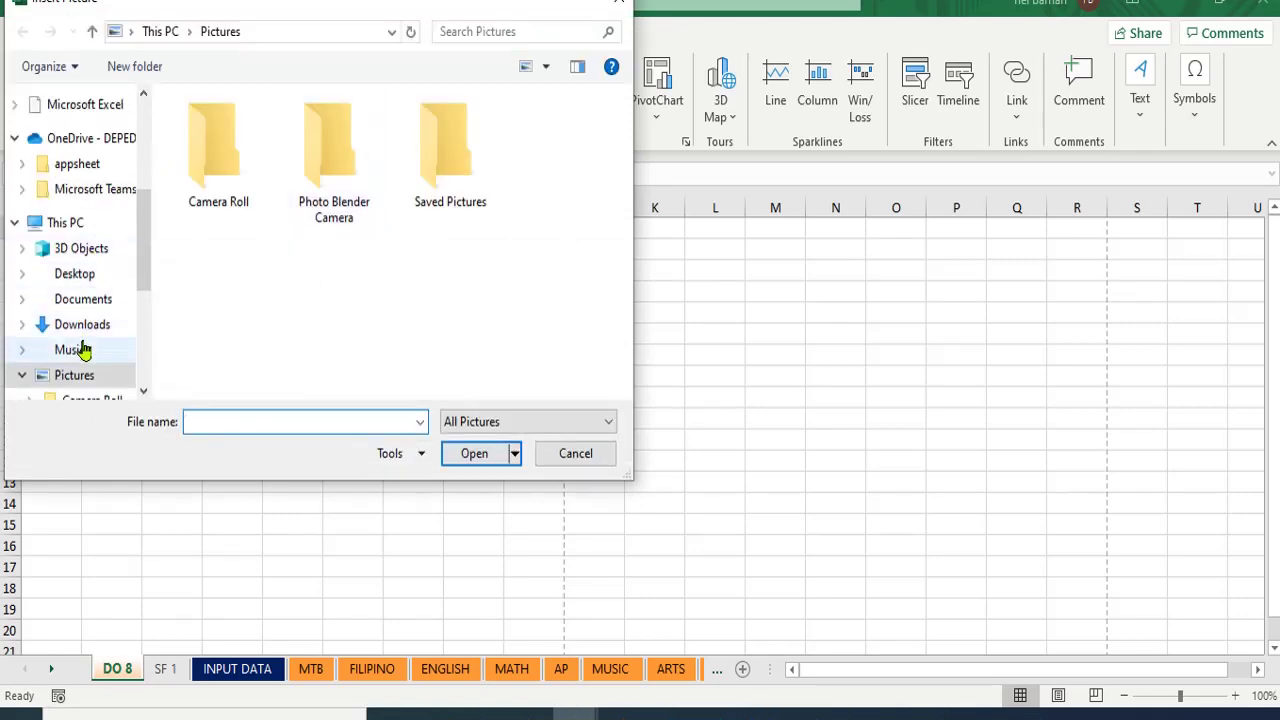
click(87, 284)
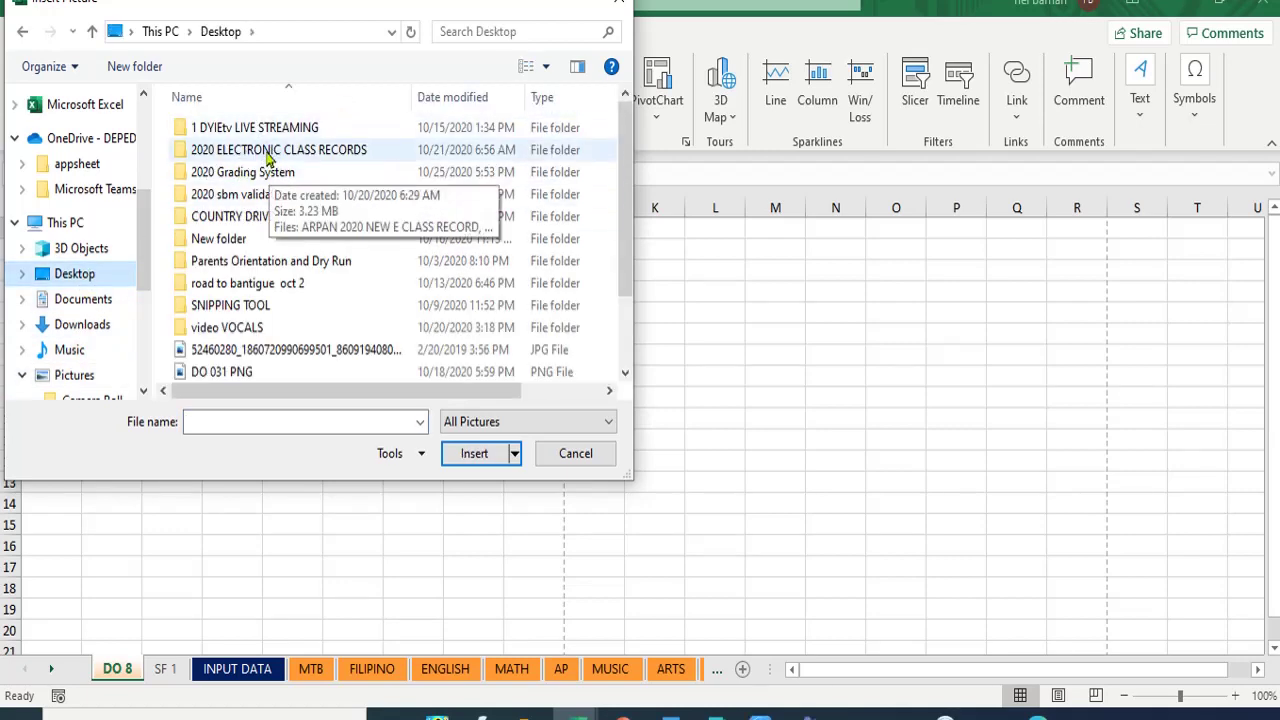
double_click(245, 175)
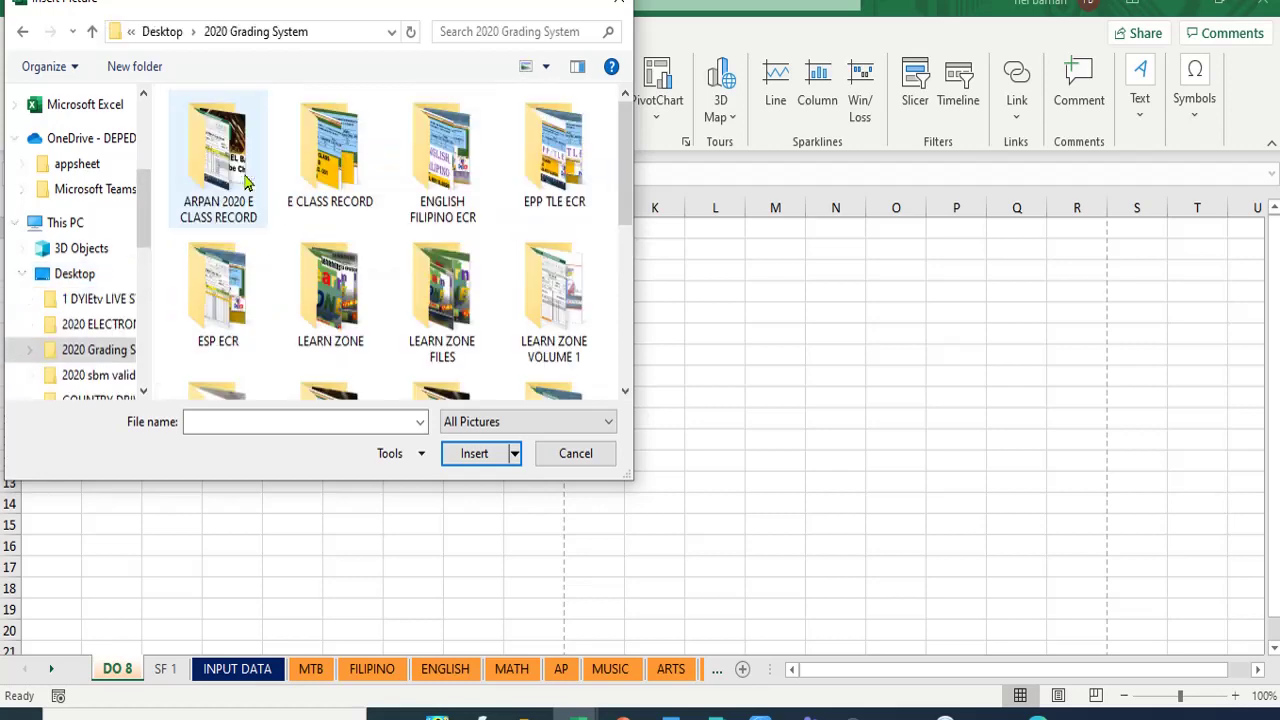
scroll(245, 180, down, 8)
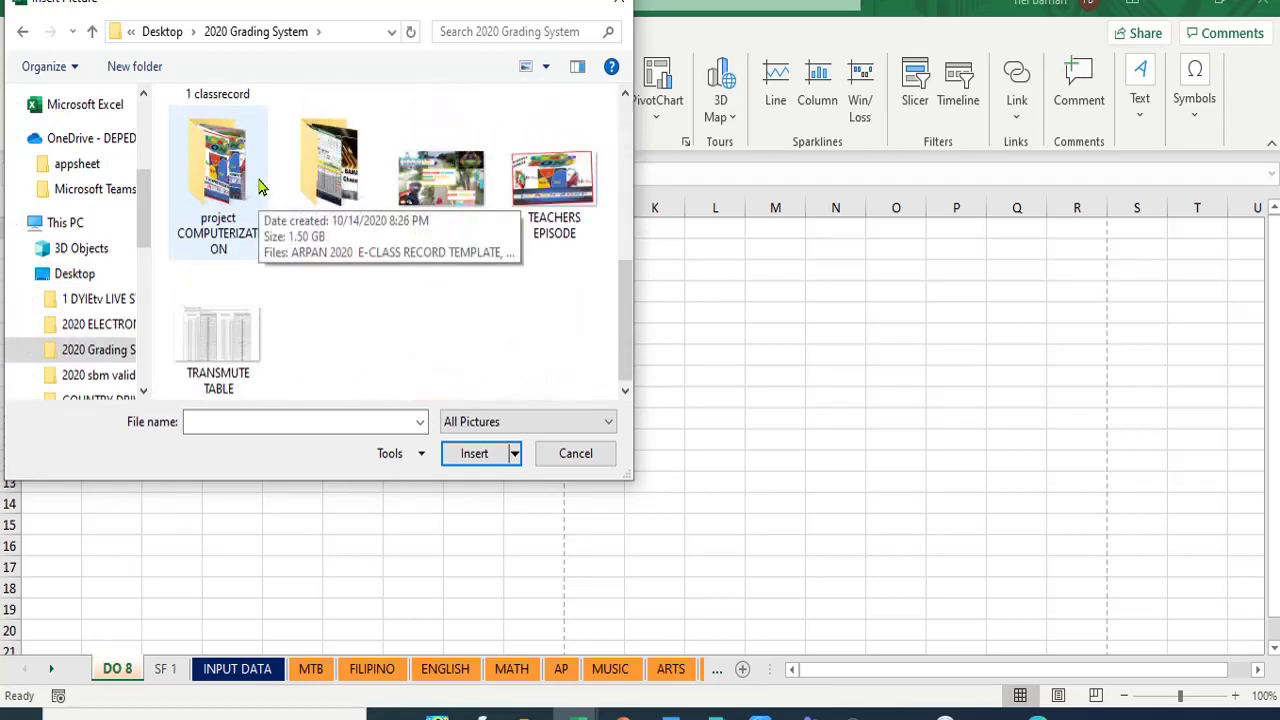
click(207, 352)
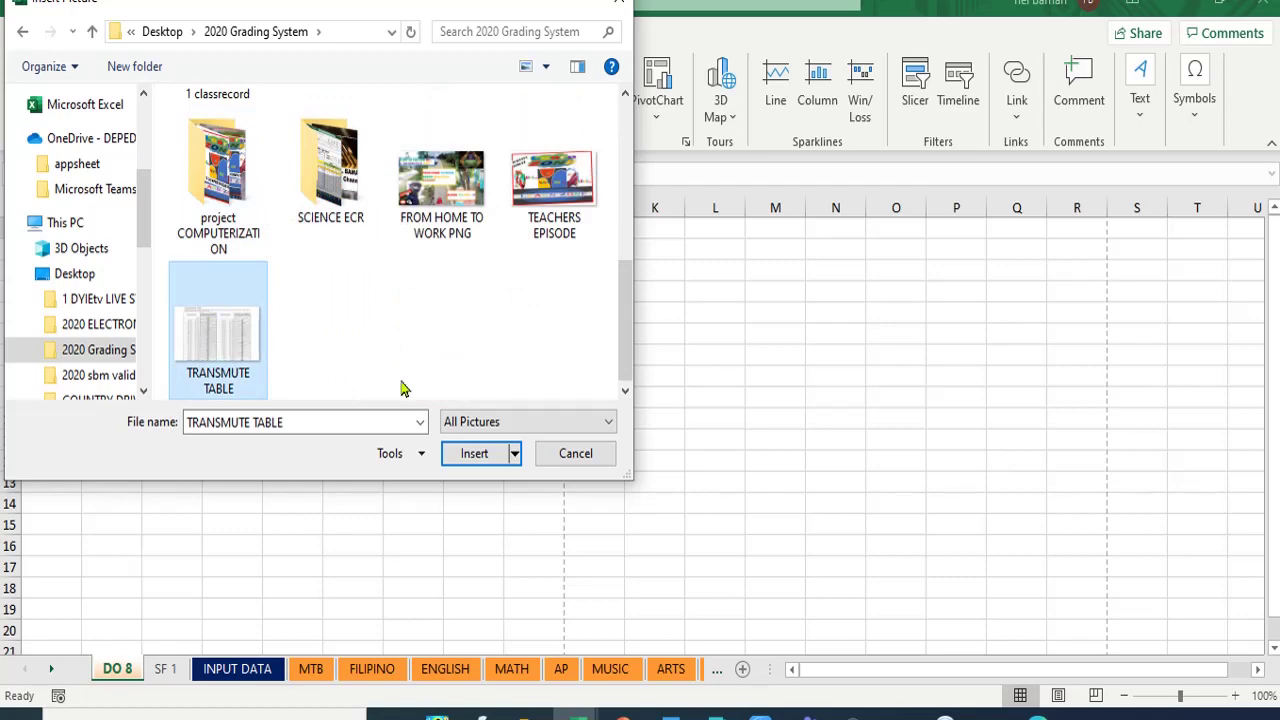
click(474, 453)
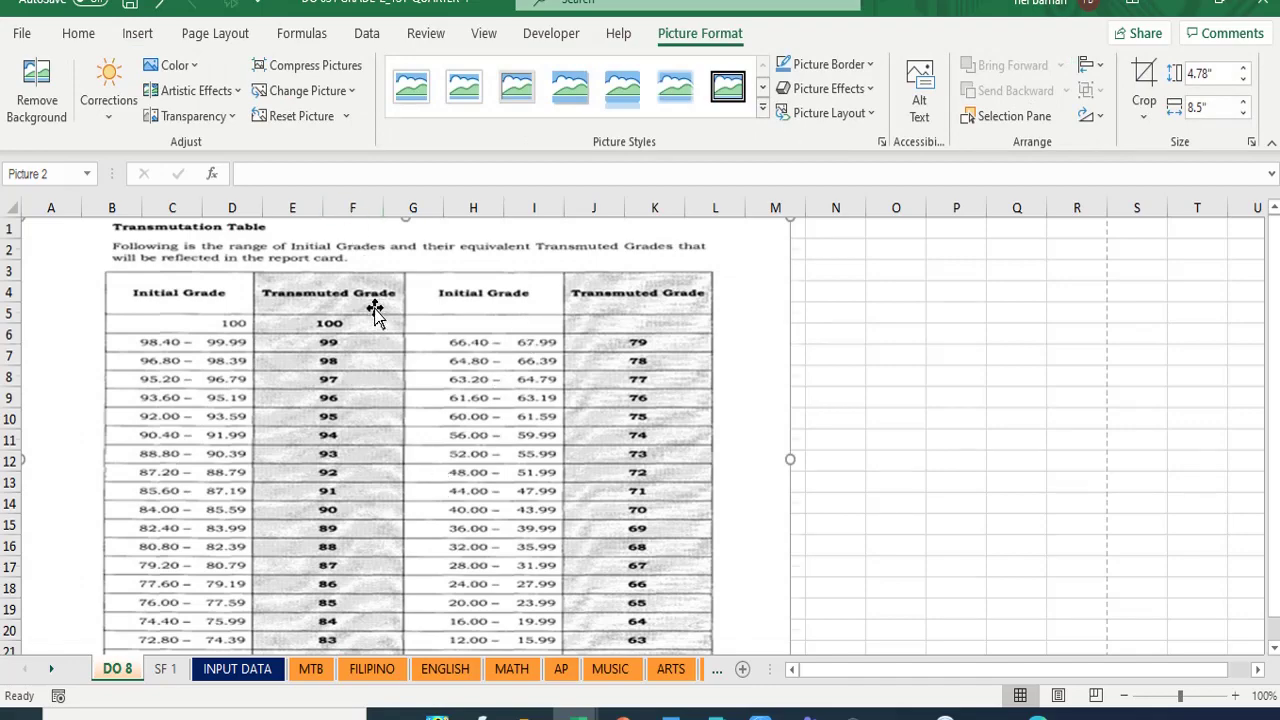
scroll(372, 340, down, 12)
scroll(380, 380, up, 9)
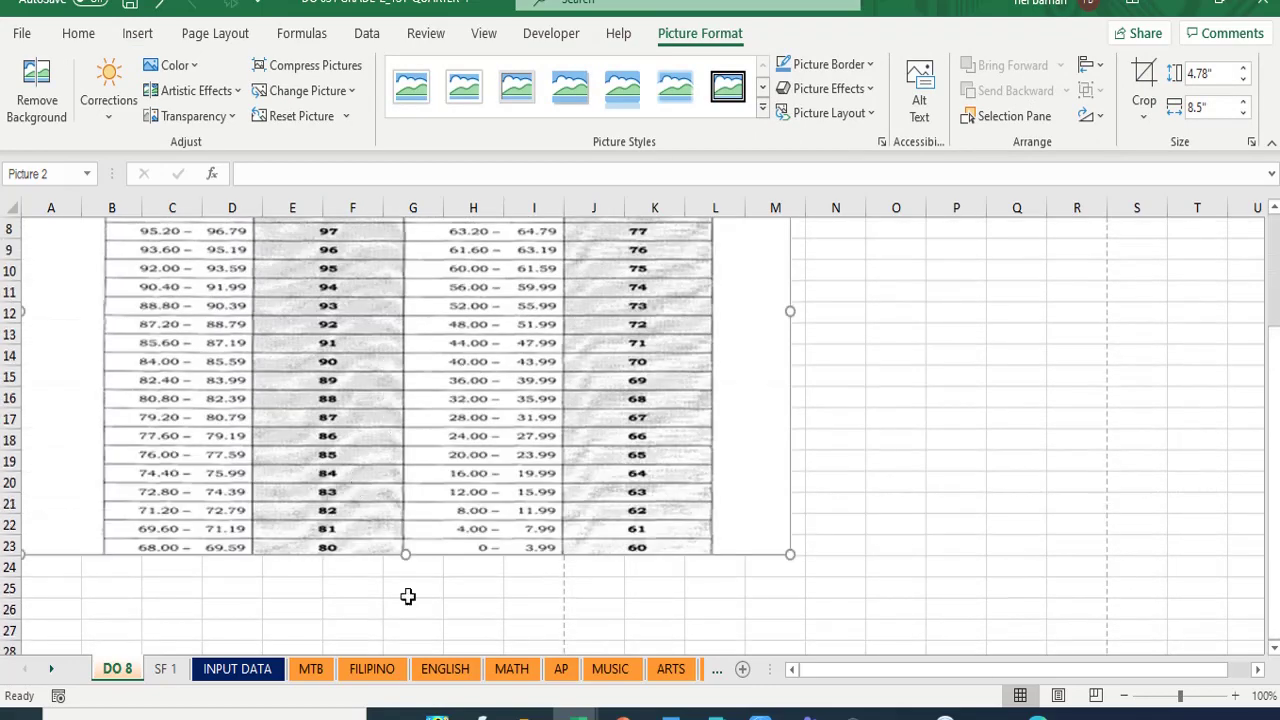
scroll(458, 420, up, 3)
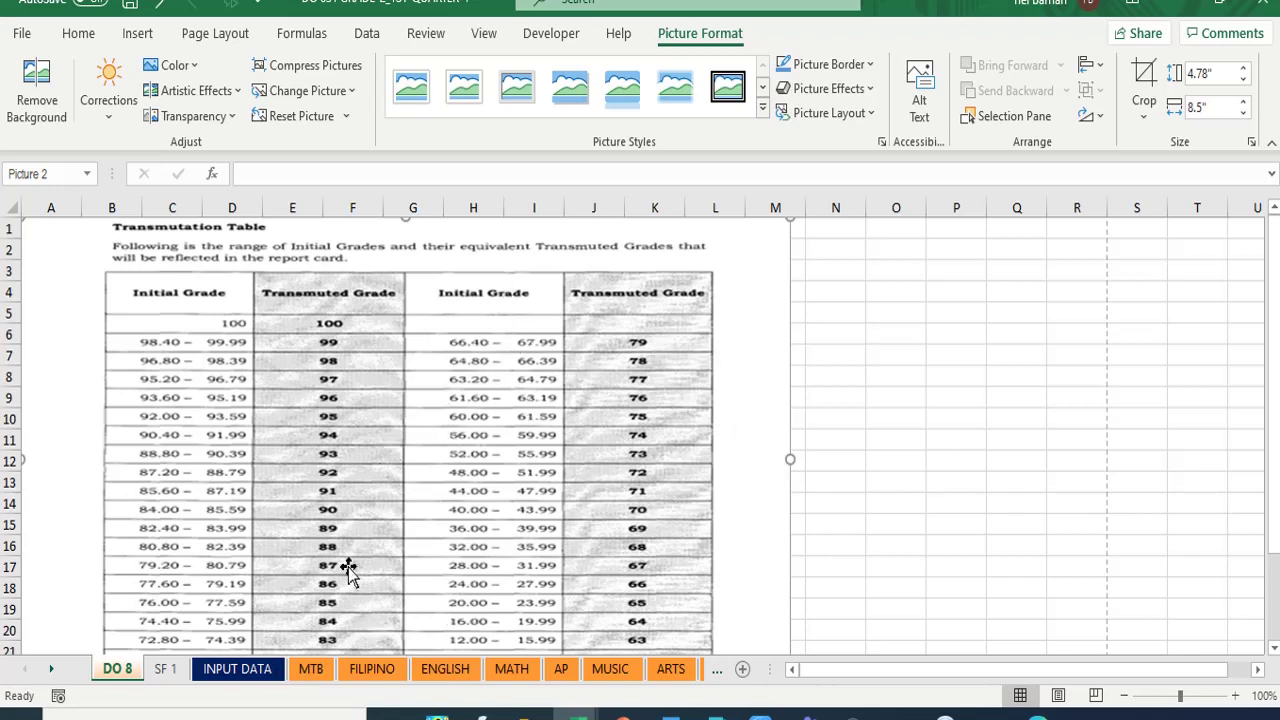
- Check the first learner's MTB grade of 90 against the DO 8 table, then return to column A
click(311, 669)
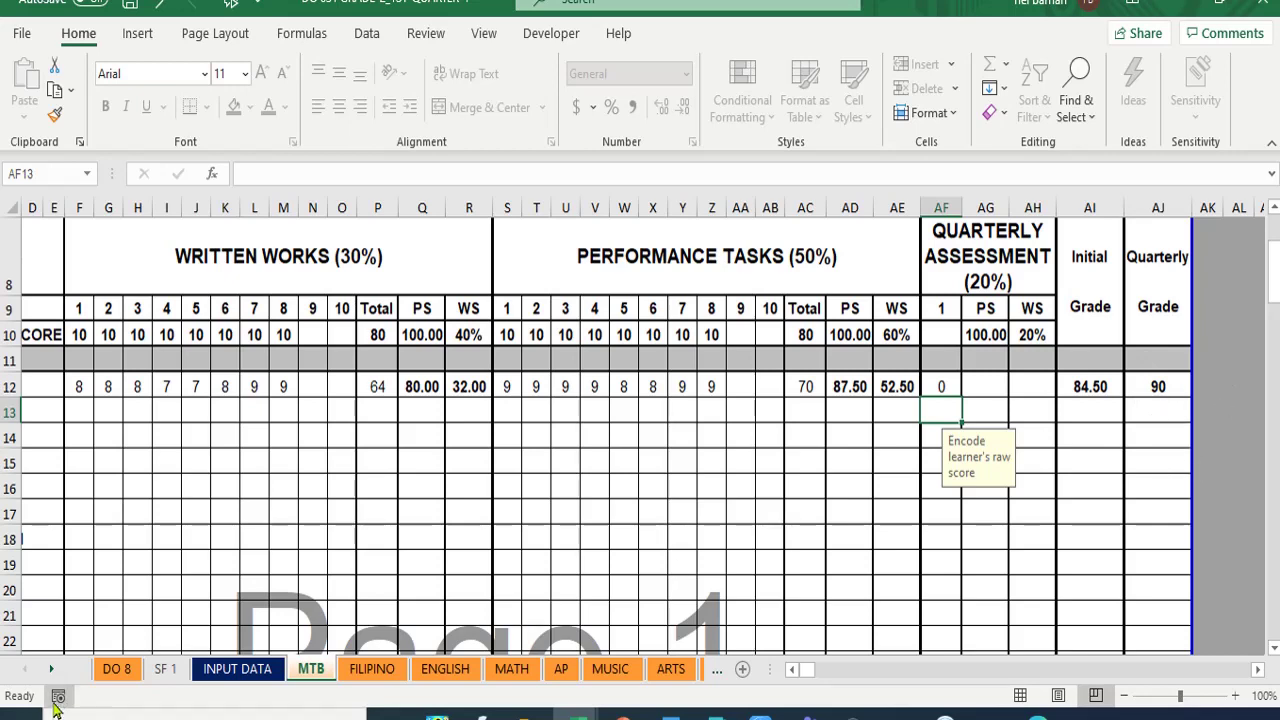
click(117, 670)
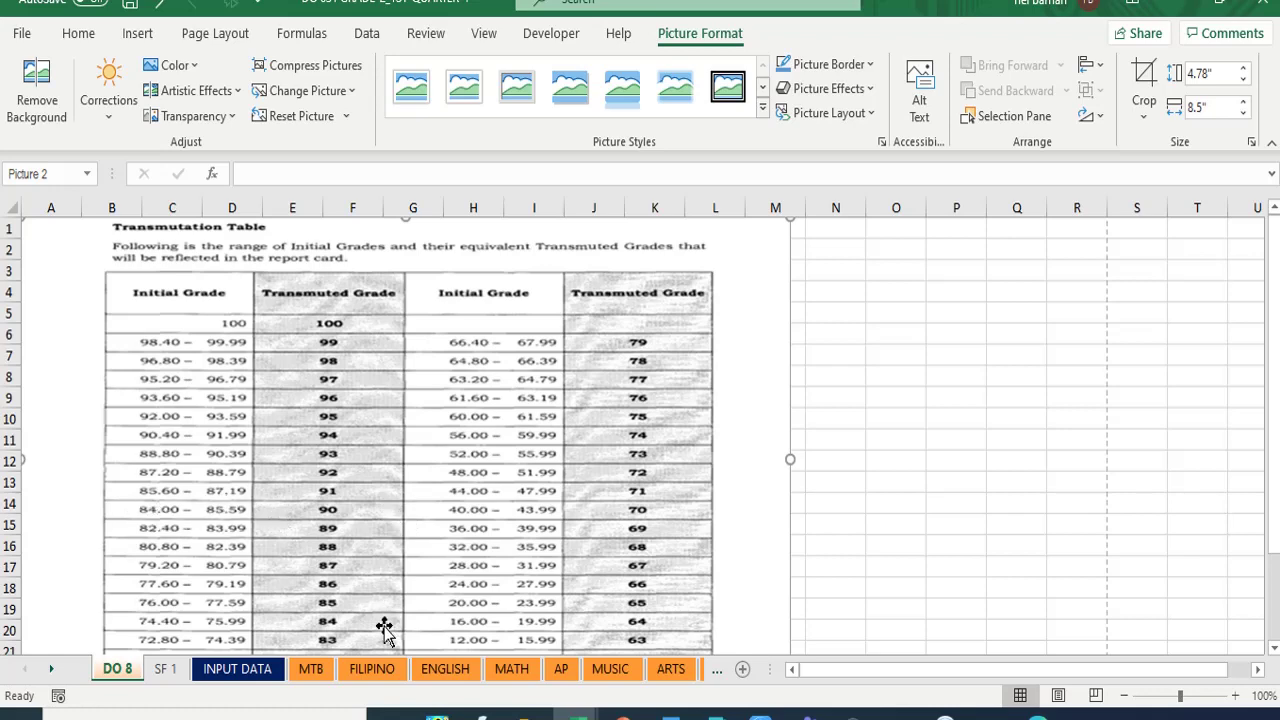
click(308, 669)
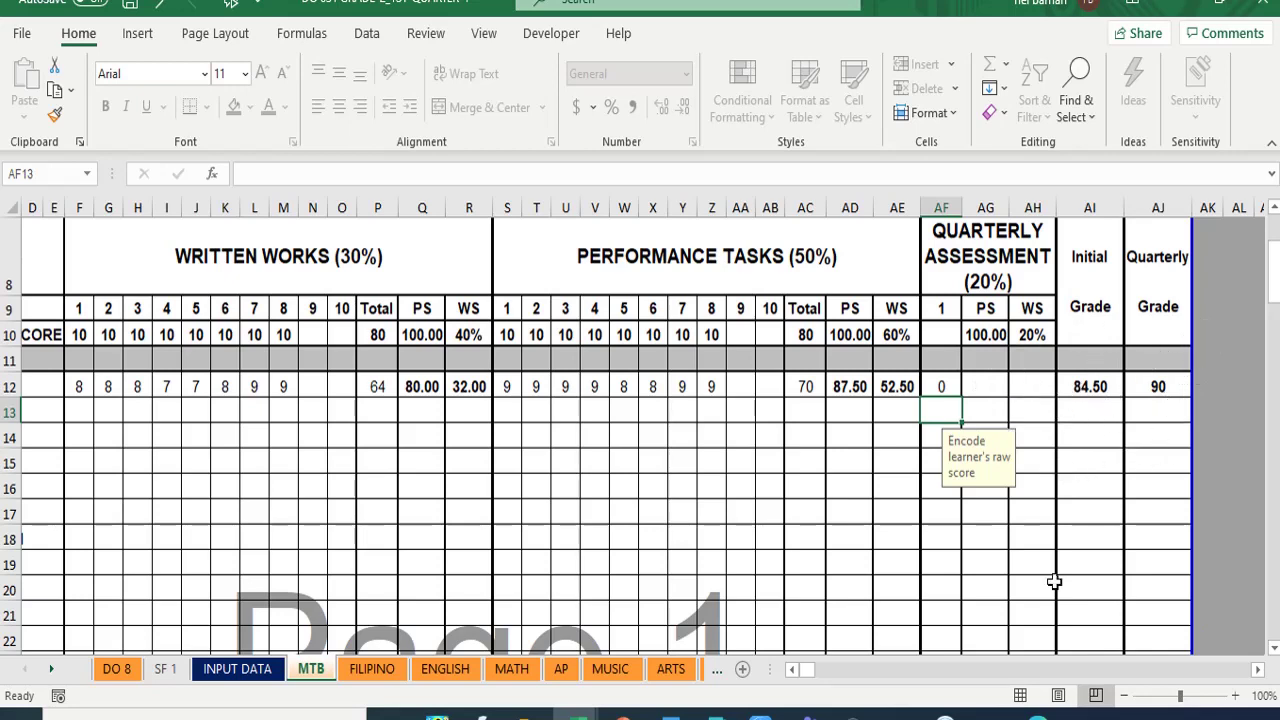
click(792, 670)
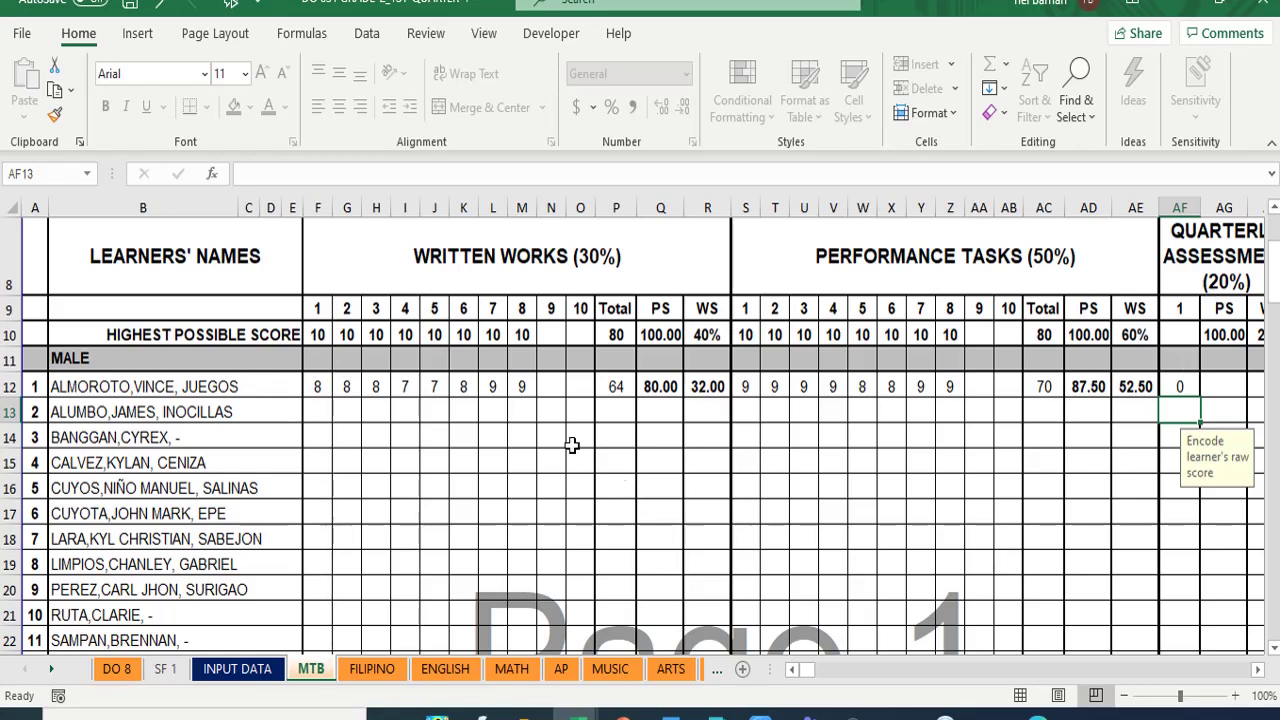
- Enter 8 for all eight written work scores of the learner in row 63 (F63–M63)
scroll(572, 445, down, 7)
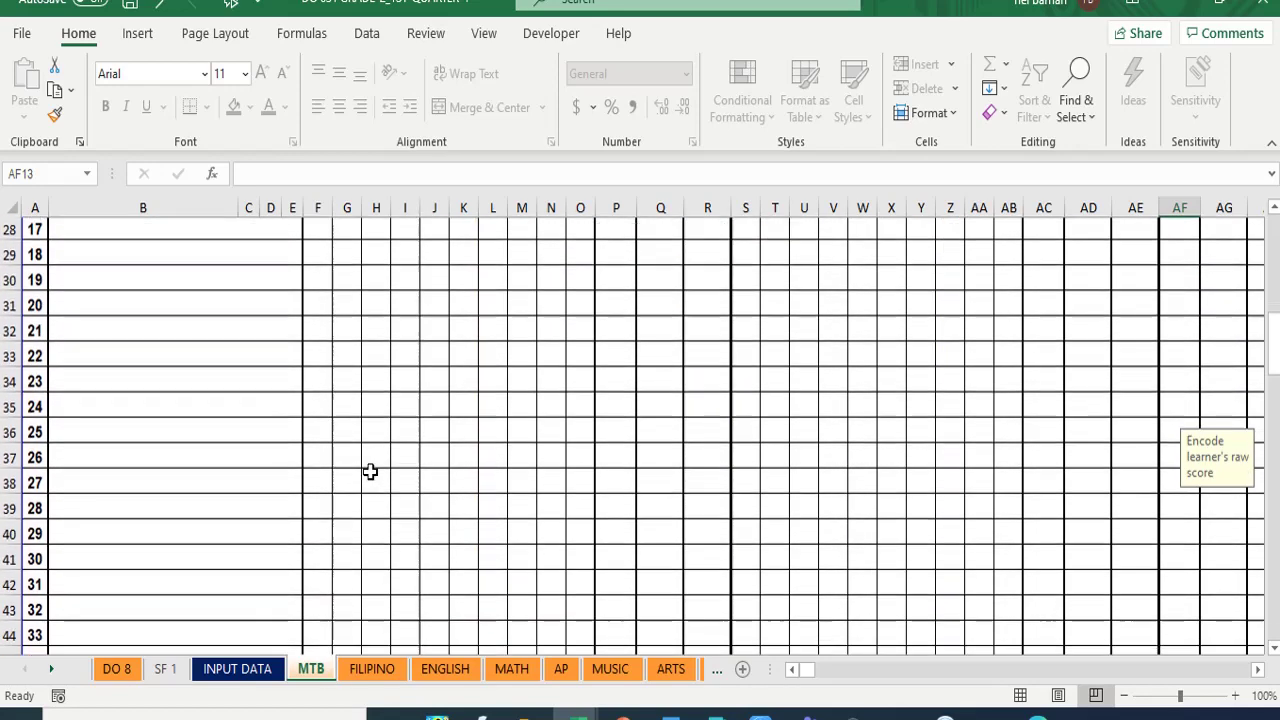
scroll(370, 471, down, 5)
scroll(367, 474, down, 2)
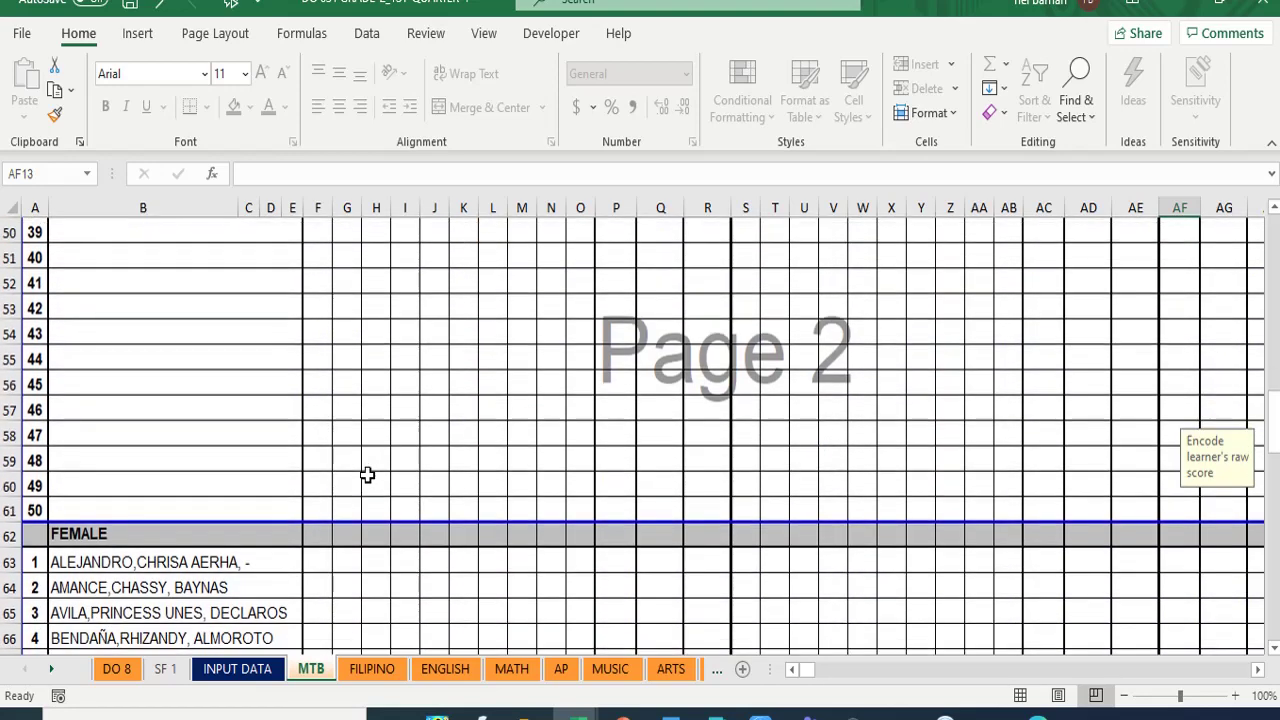
scroll(366, 475, down, 2)
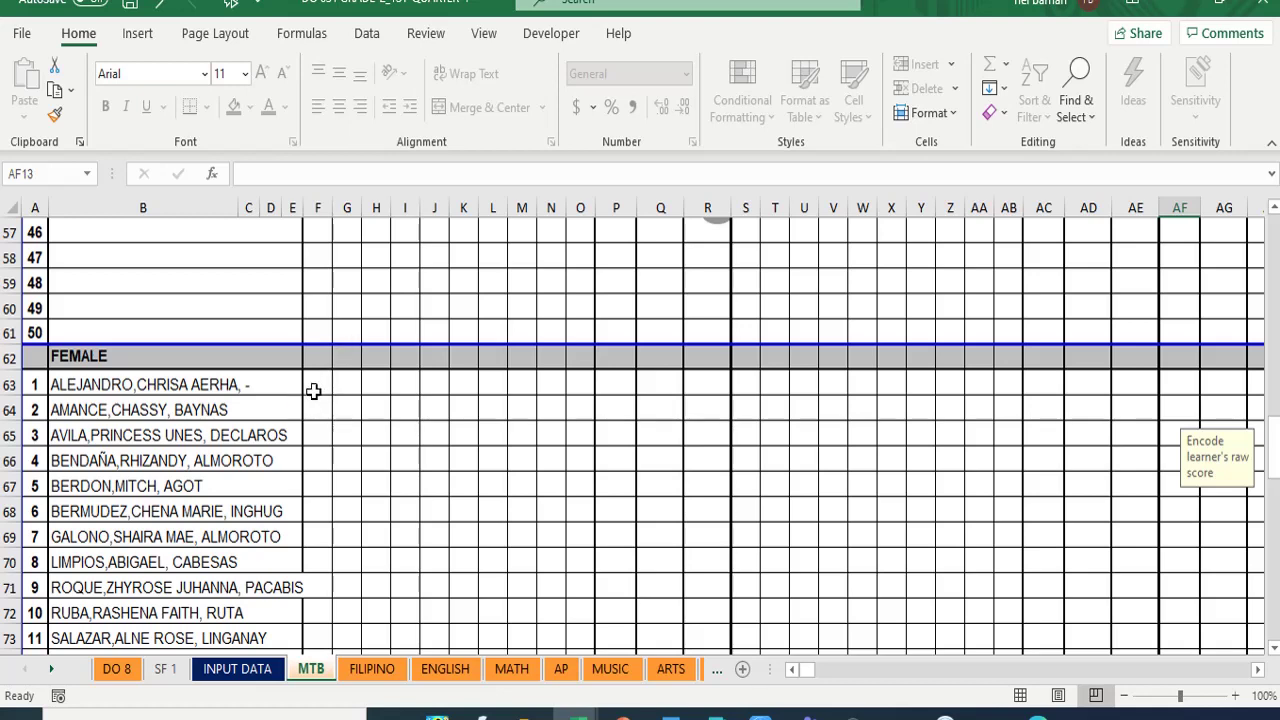
click(313, 391)
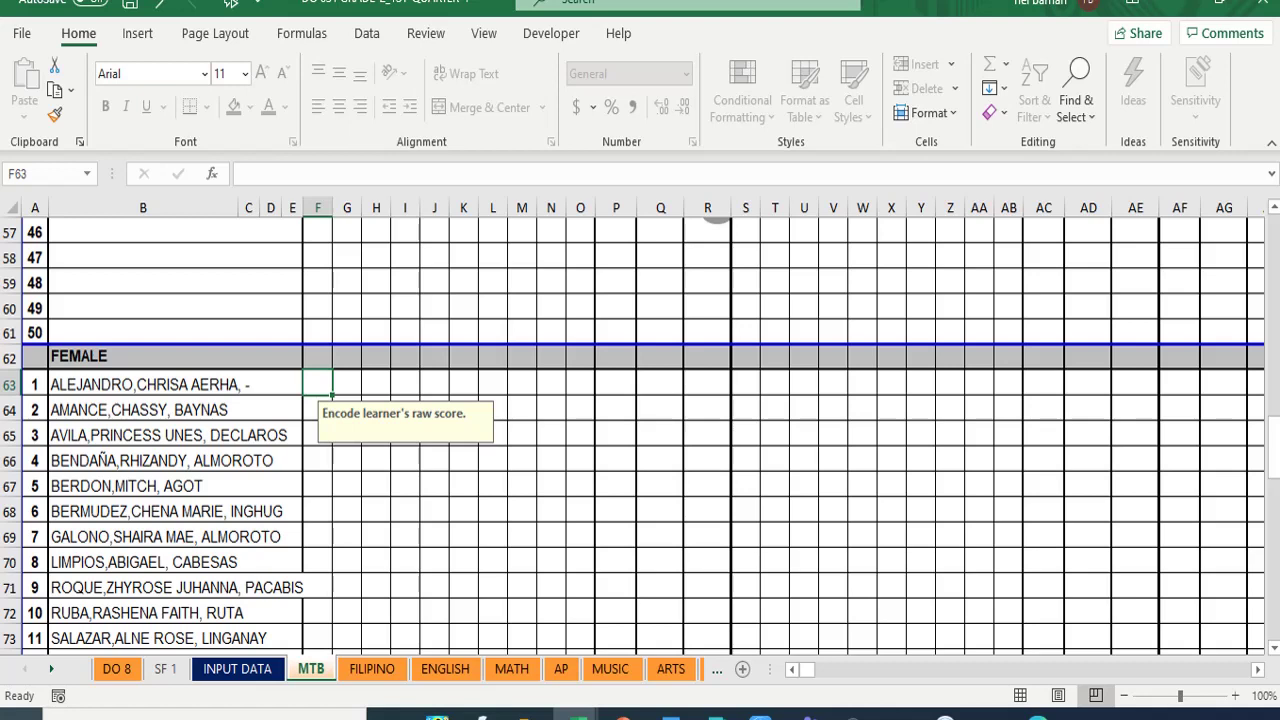
text(8)
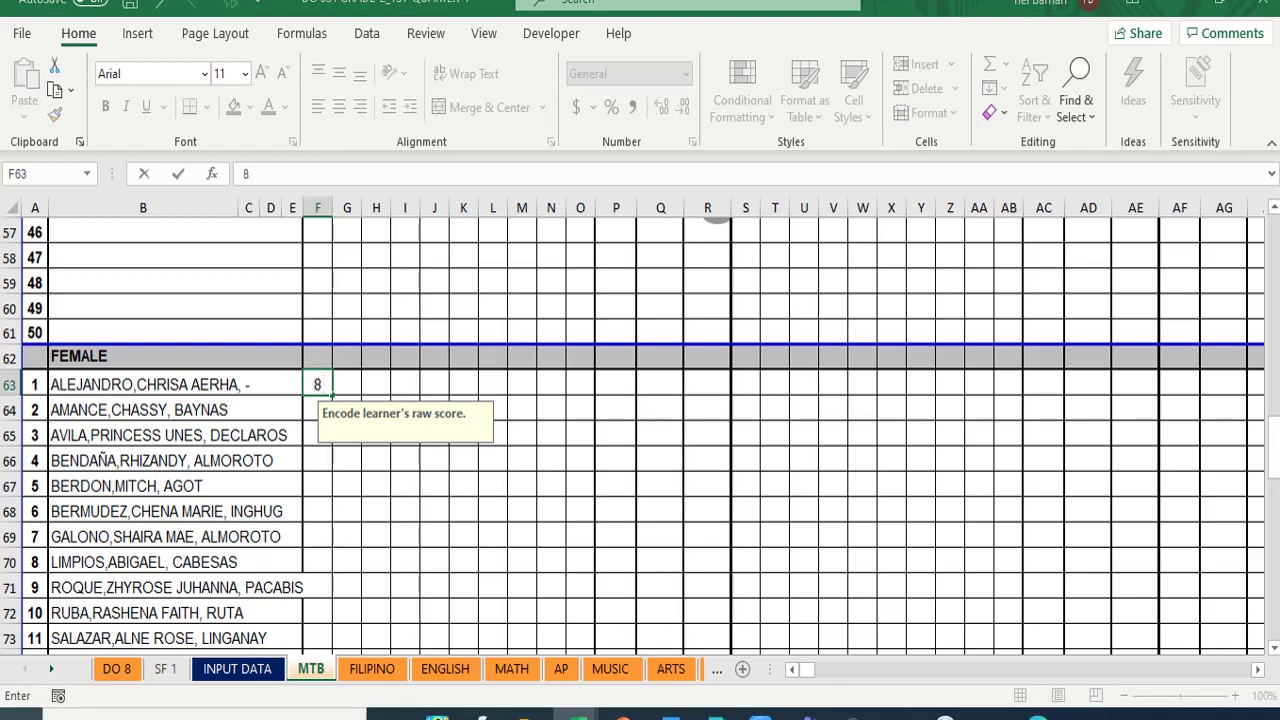
key(Tab)
text(8)
key(Tab)
text(8)
key(Tab)
text(8)
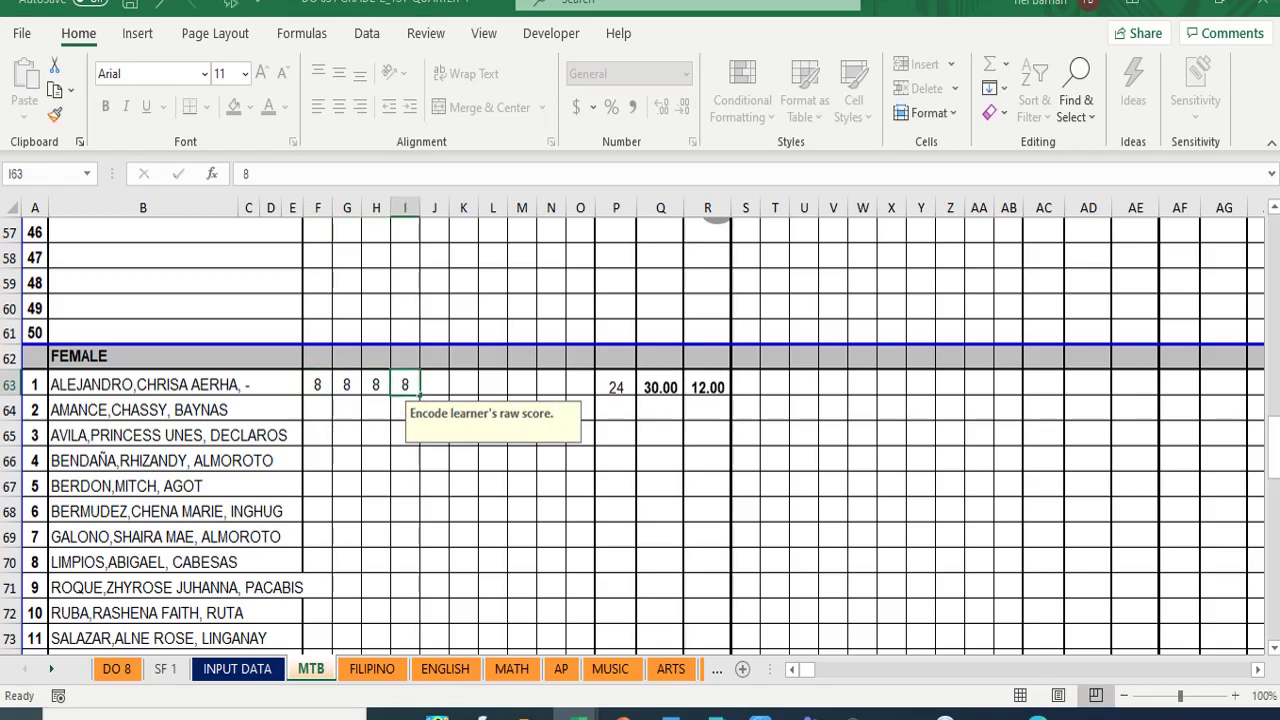
key(Tab)
text(8)
key(Tab)
text(8)
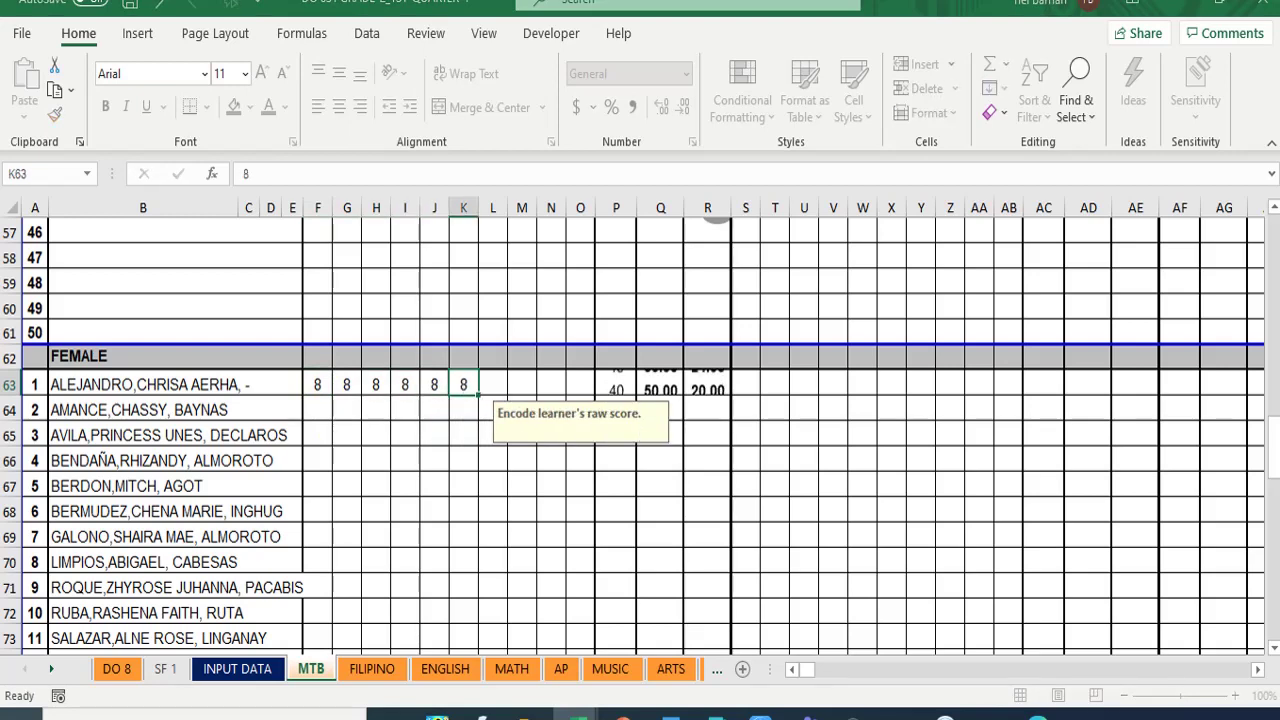
key(Tab)
text(8)
key(Tab)
text(8)
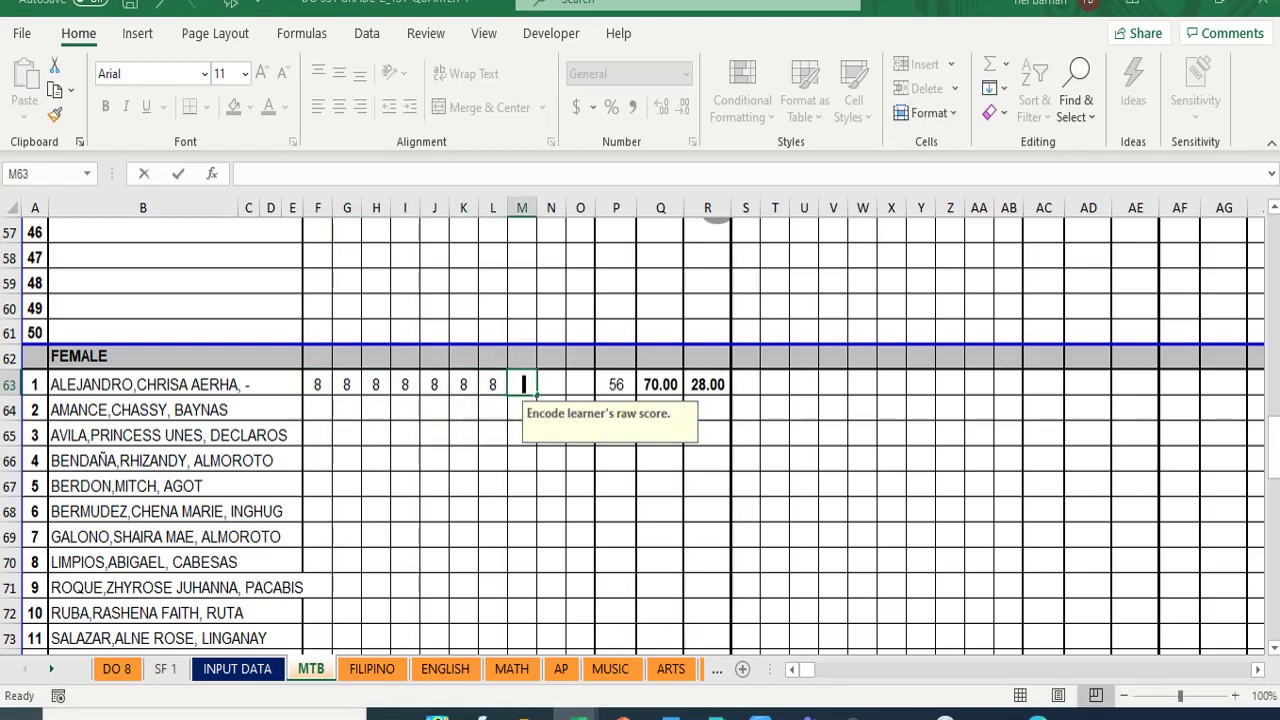
key(Tab)
key(Tab)
key(Tab)
key(Tab)
key(Tab)
key(Tab)
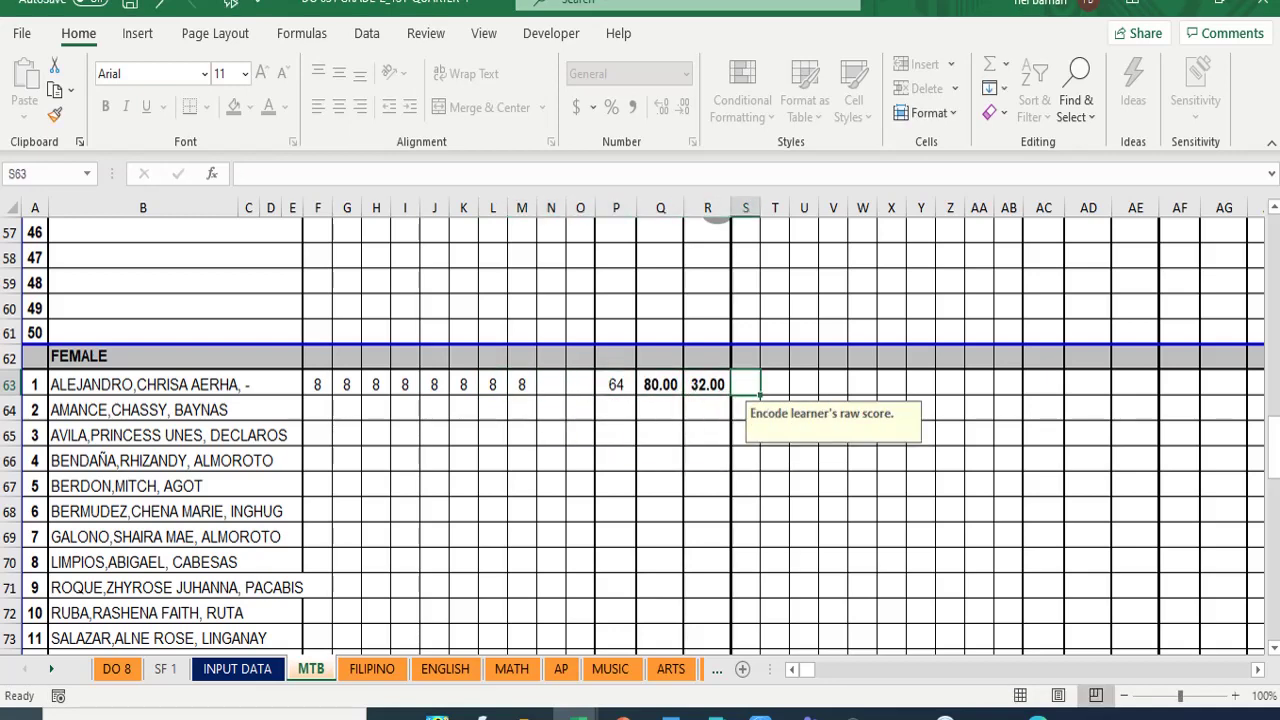
- Enter 9 for all eight performance task scores in S63–Z63
text(9)
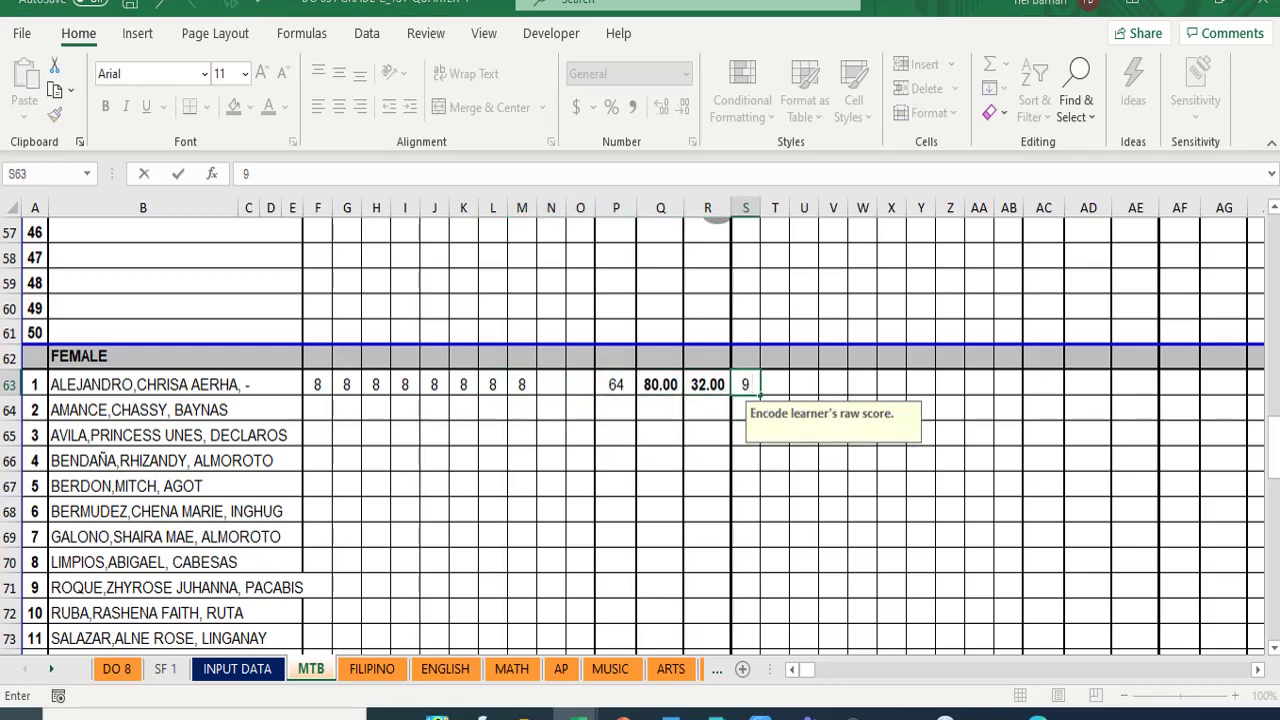
key(Tab)
text(9)
key(Tab)
text(9)
key(Tab)
text(9)
key(Tab)
text(9)
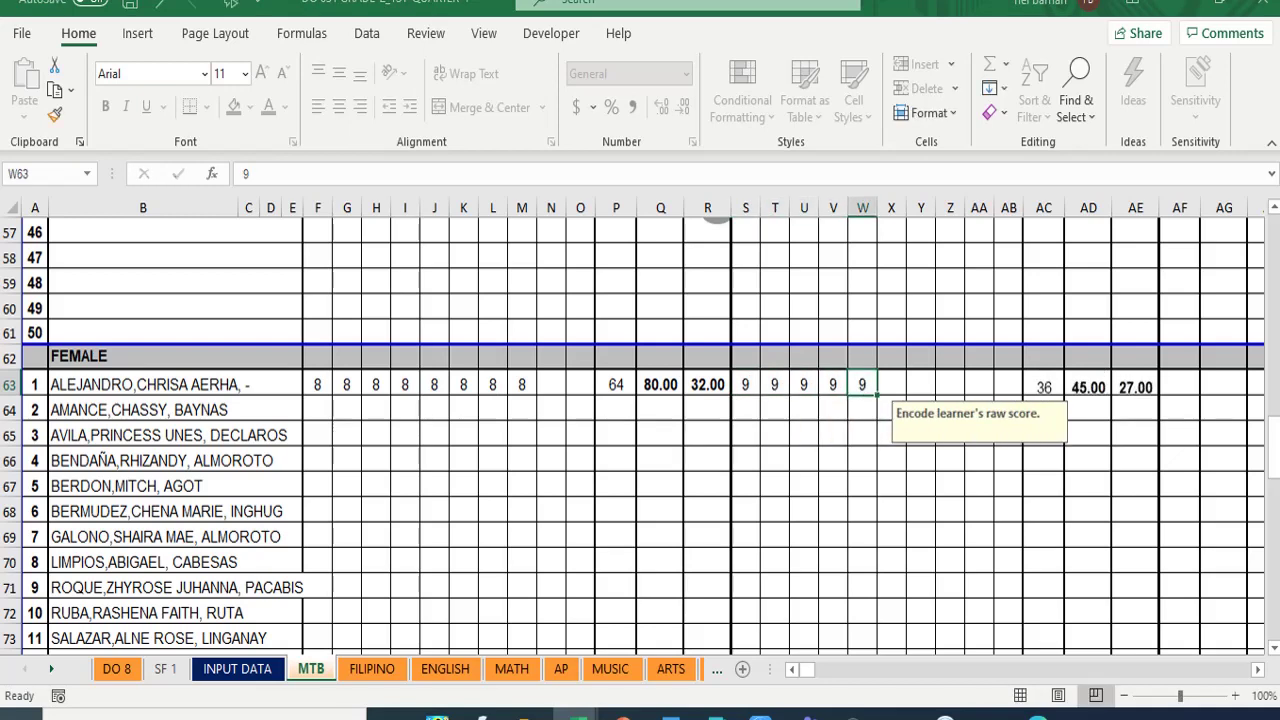
key(Tab)
text(9)
key(Tab)
text(9)
key(Tab)
text(9)
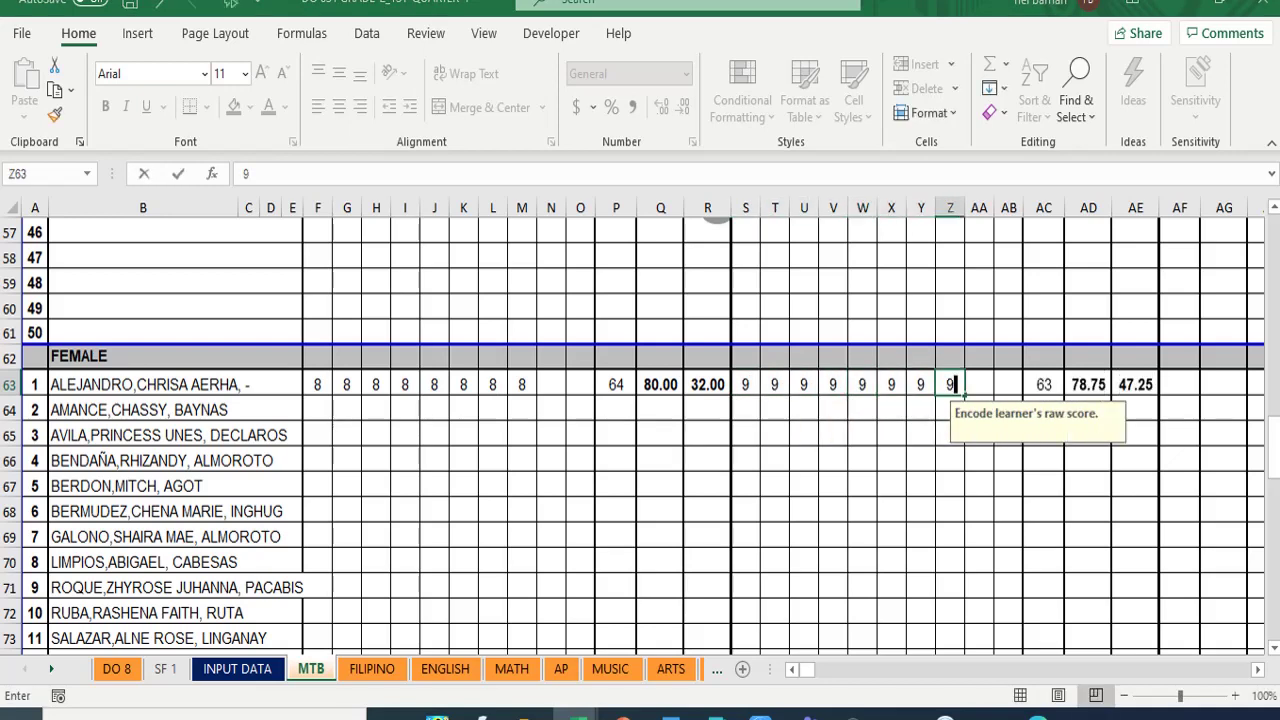
key(Tab)
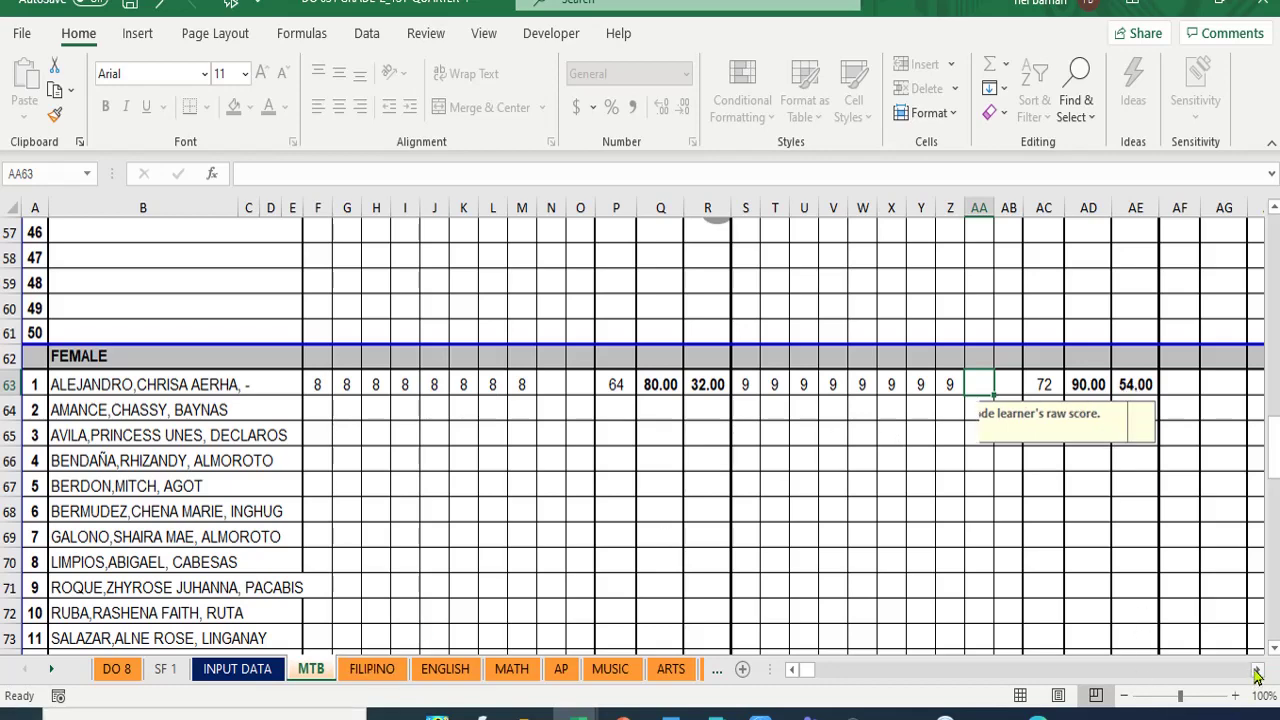
- Enter 0 as the quarterly assessment score in AF63
click(1257, 676)
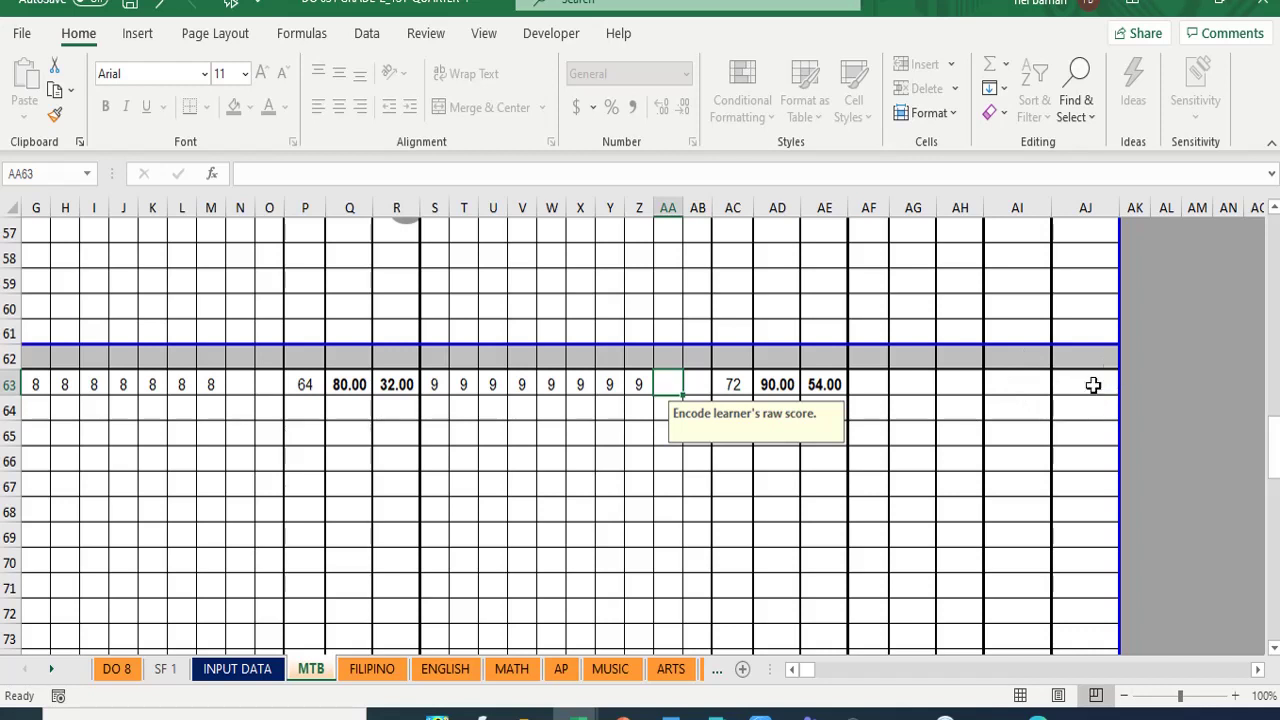
click(874, 389)
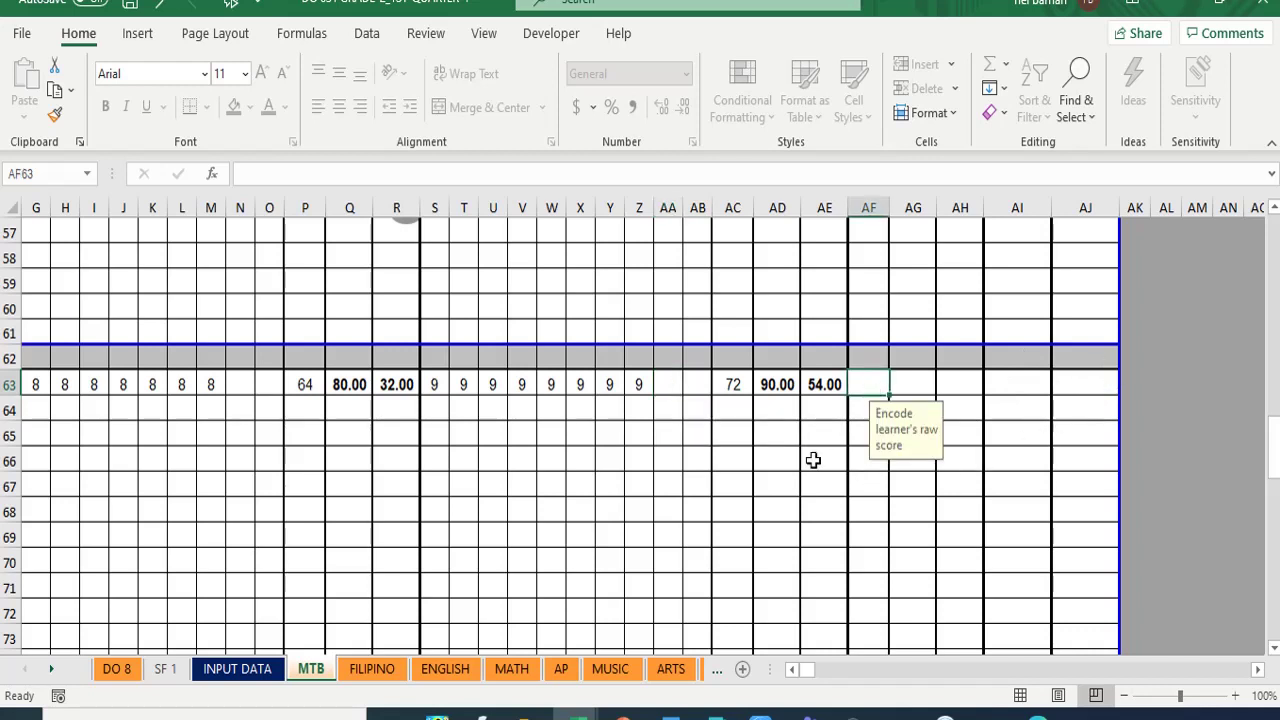
text(0)
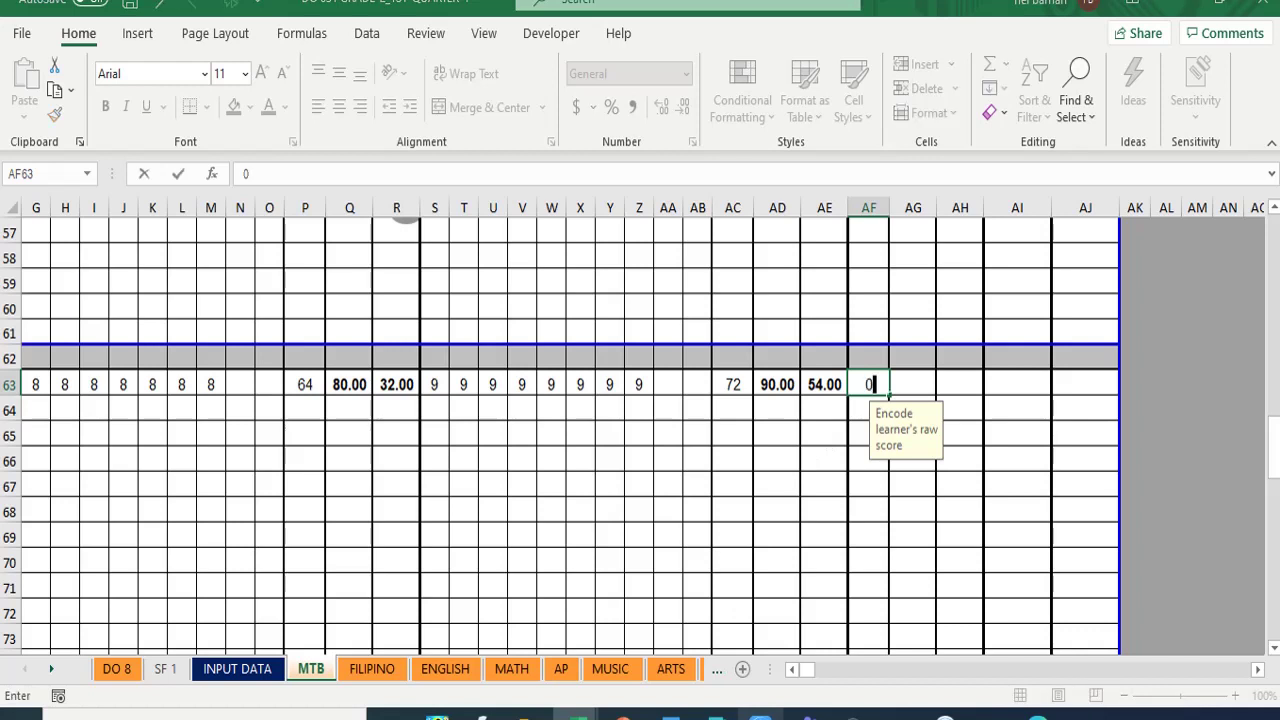
key(Return)
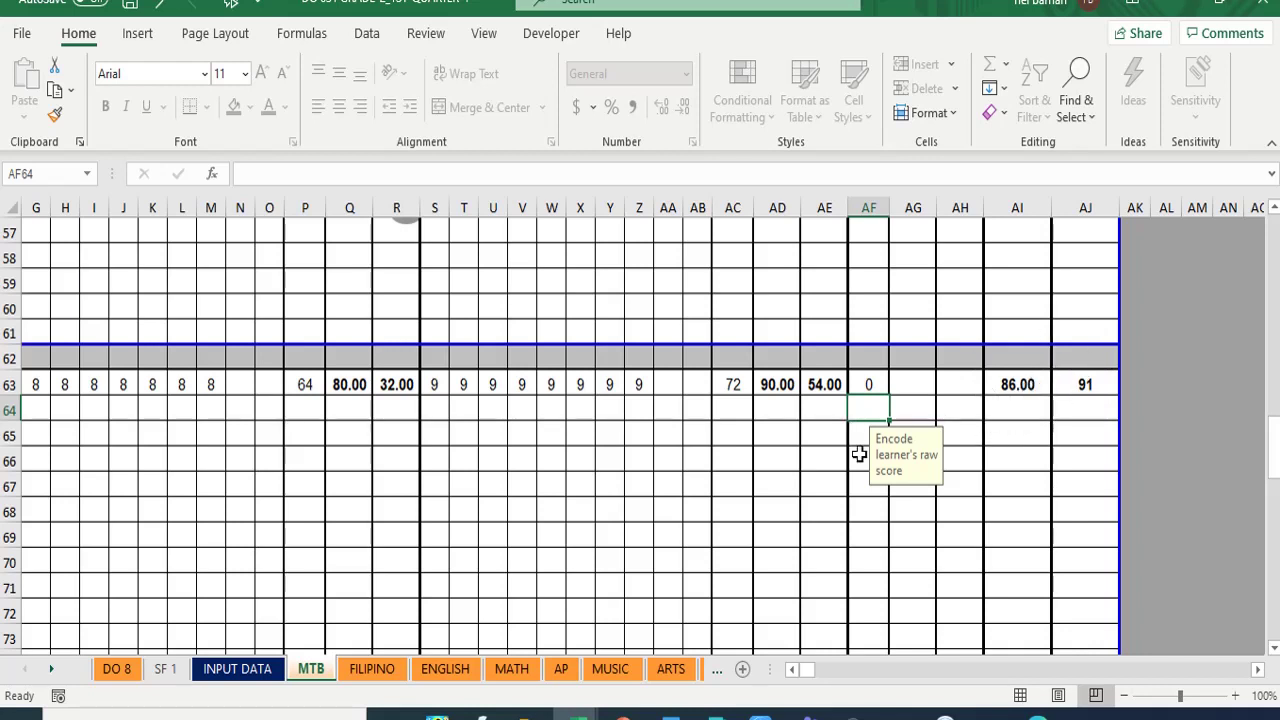
mouse_move(1037, 716)
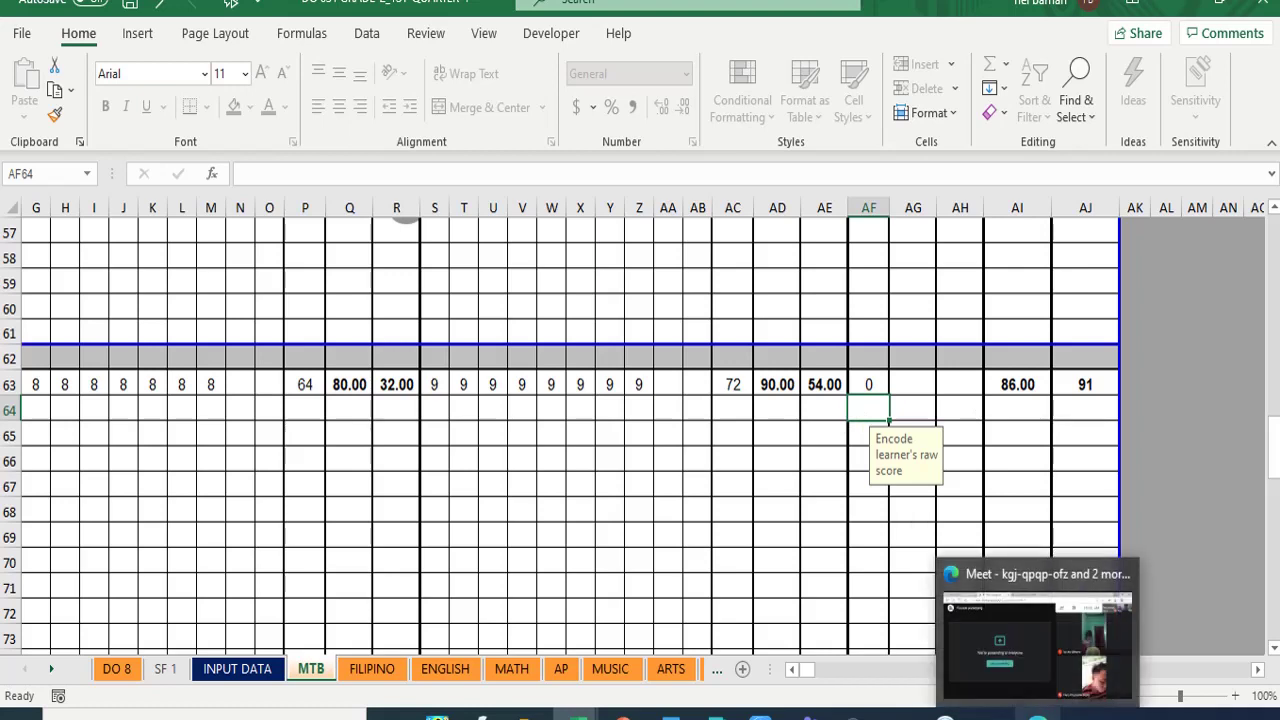
click(1037, 640)
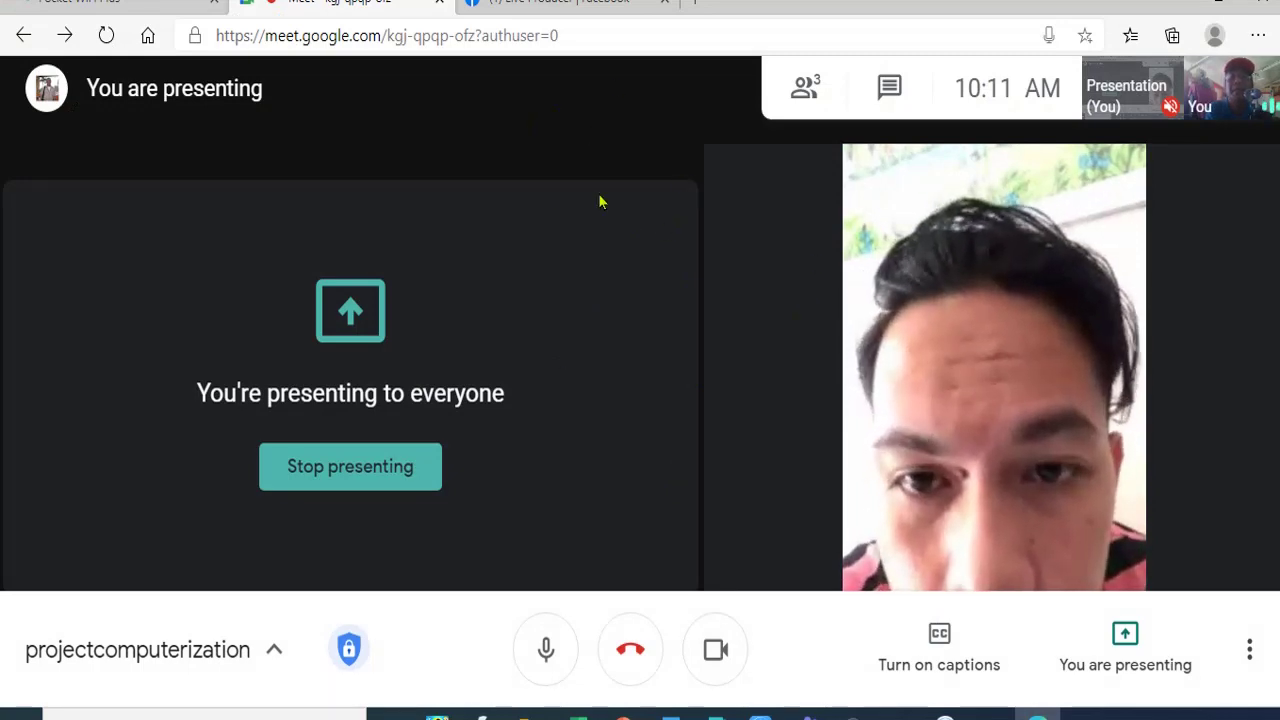
mouse_move(726, 391)
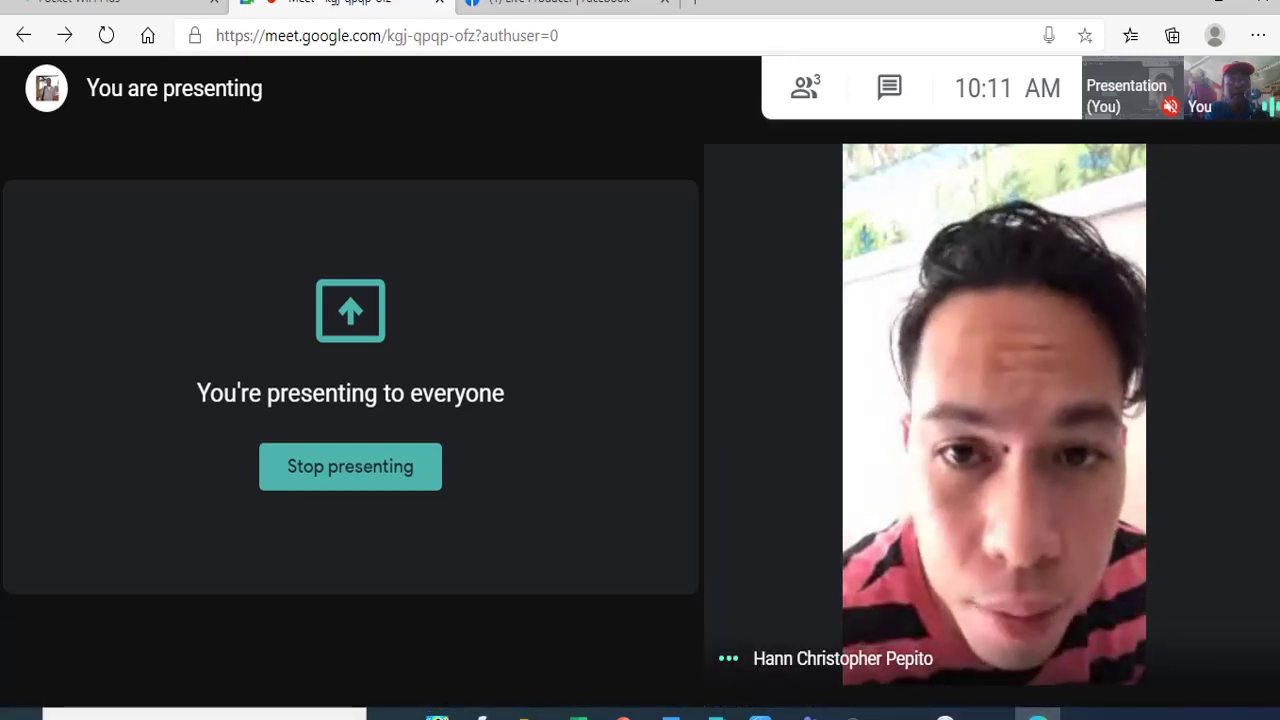
mouse_move(575, 716)
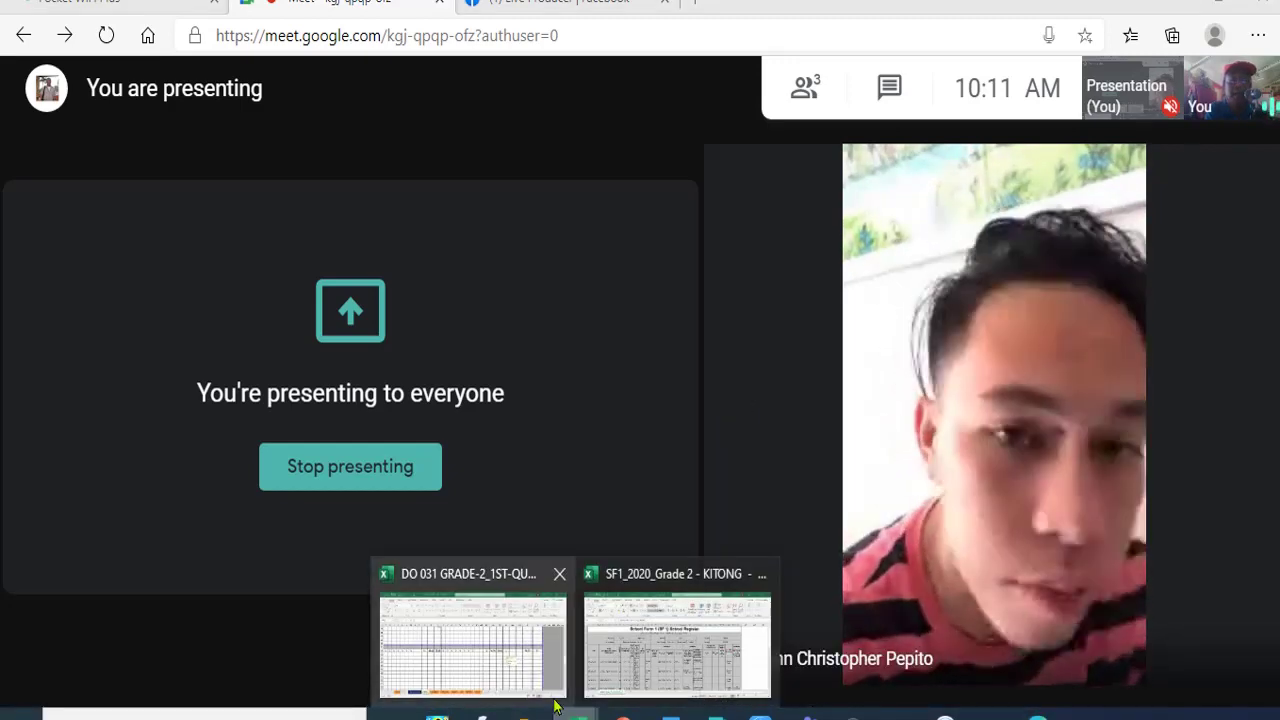
click(500, 672)
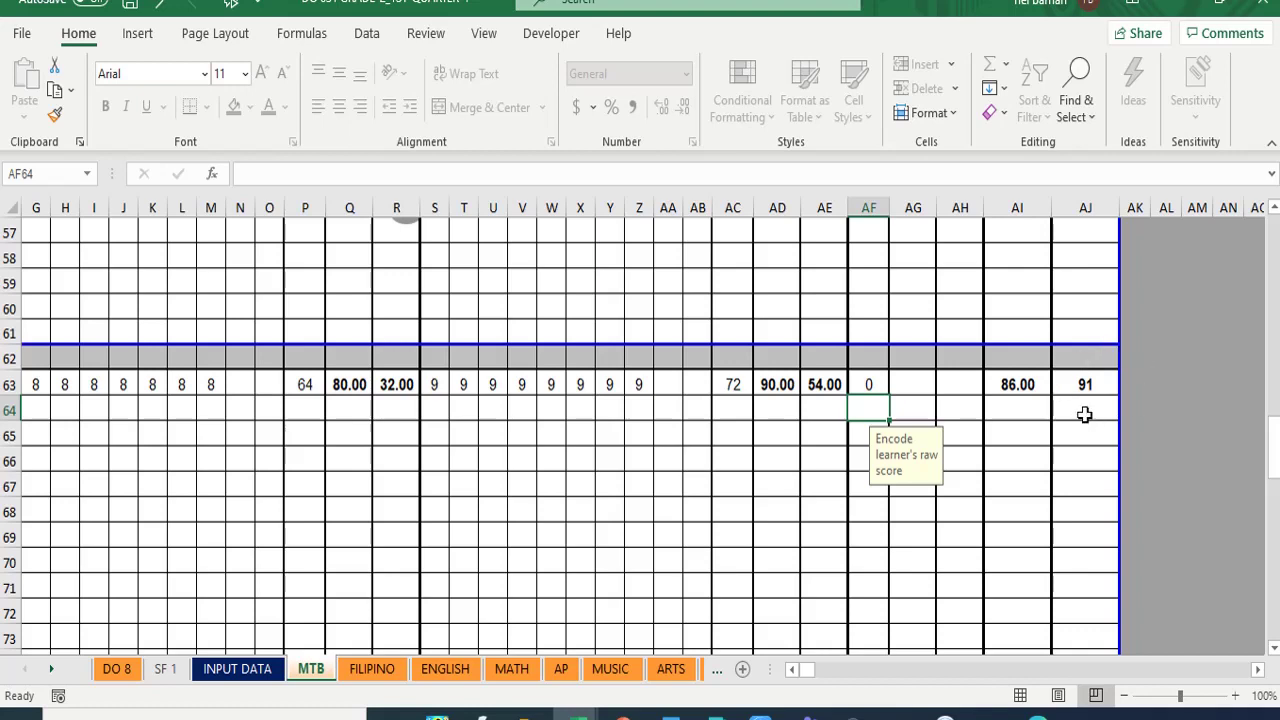
click(117, 670)
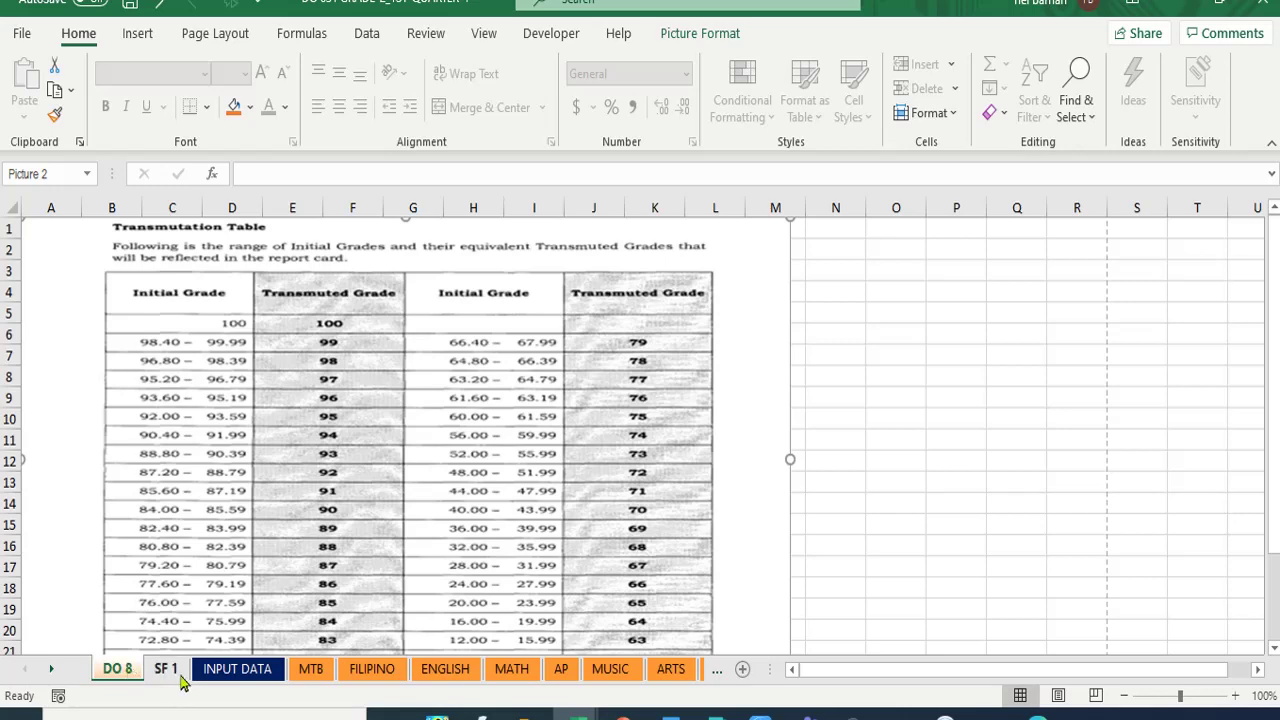
click(240, 672)
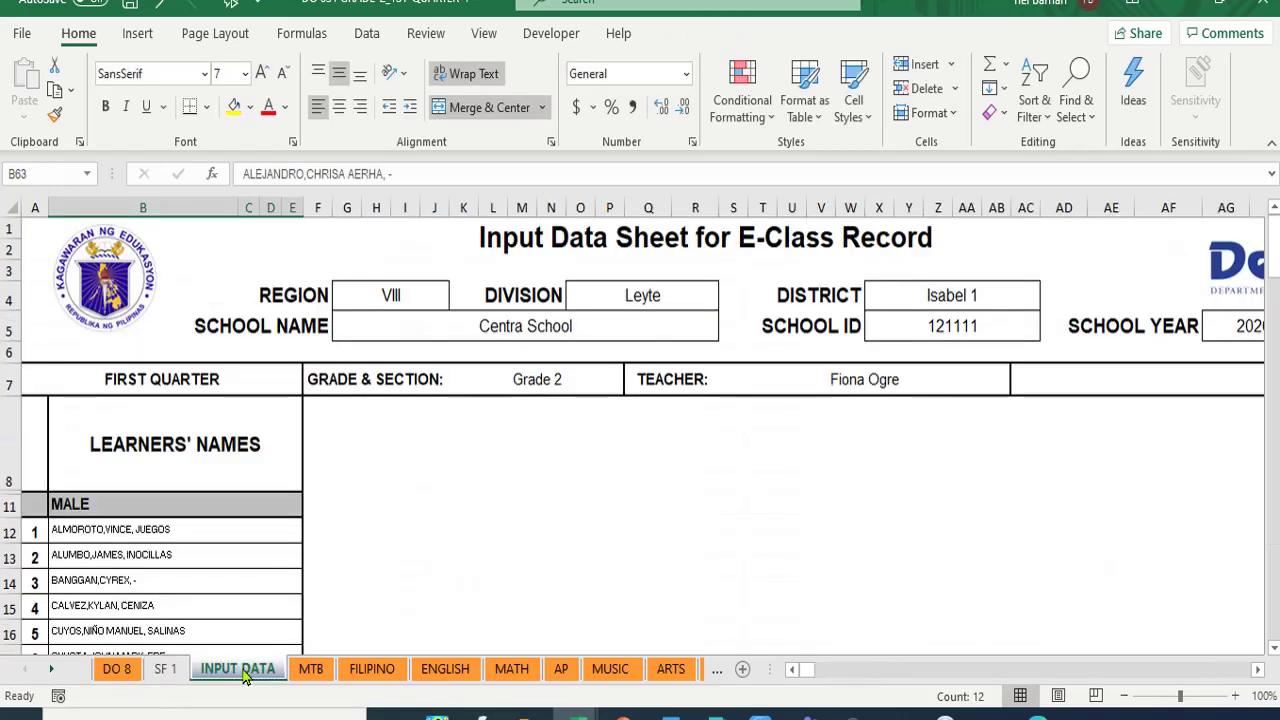
click(311, 670)
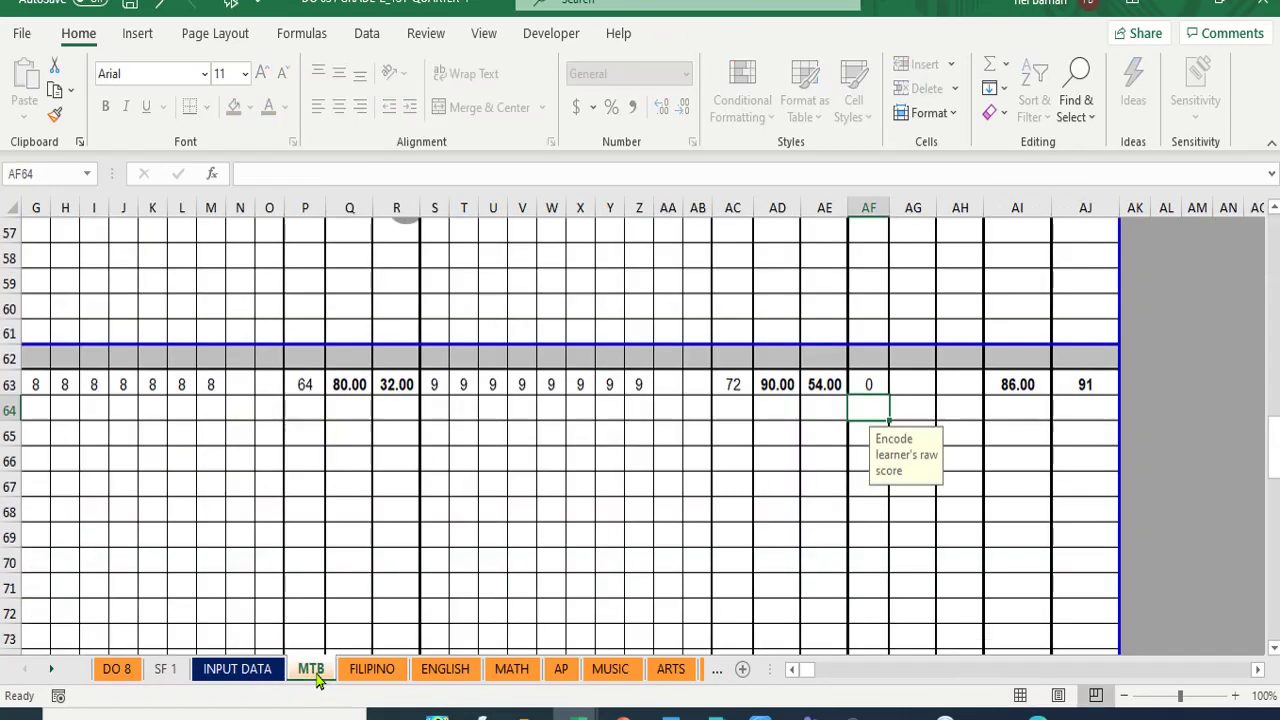
click(116, 670)
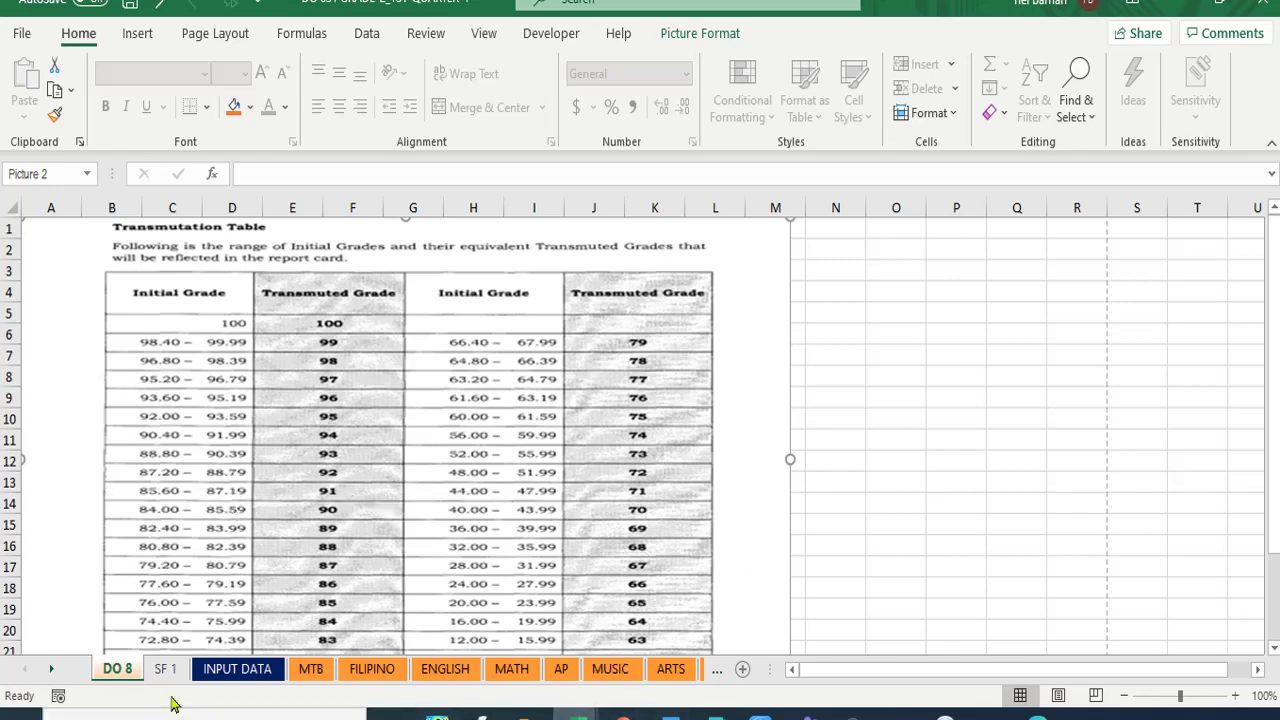
click(310, 670)
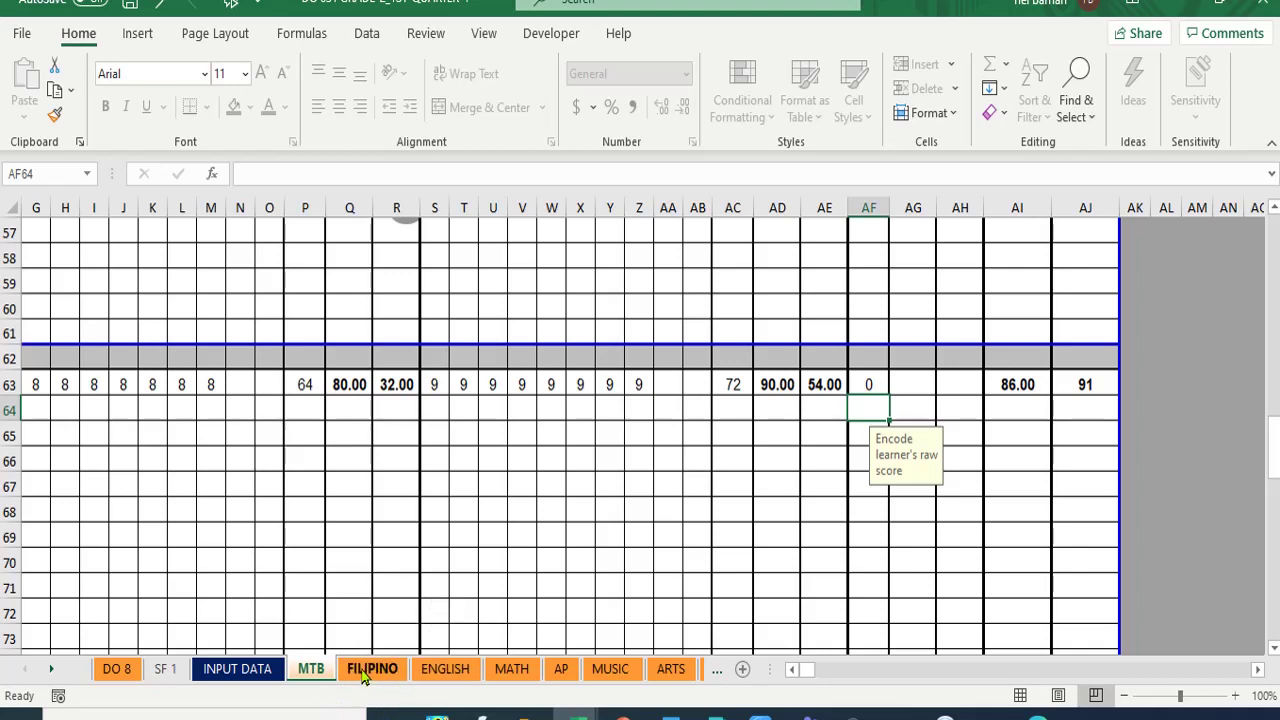
- Scroll to the top of the FILIPINO sheet and check its 30%, 50%, 20% weight columns
click(364, 669)
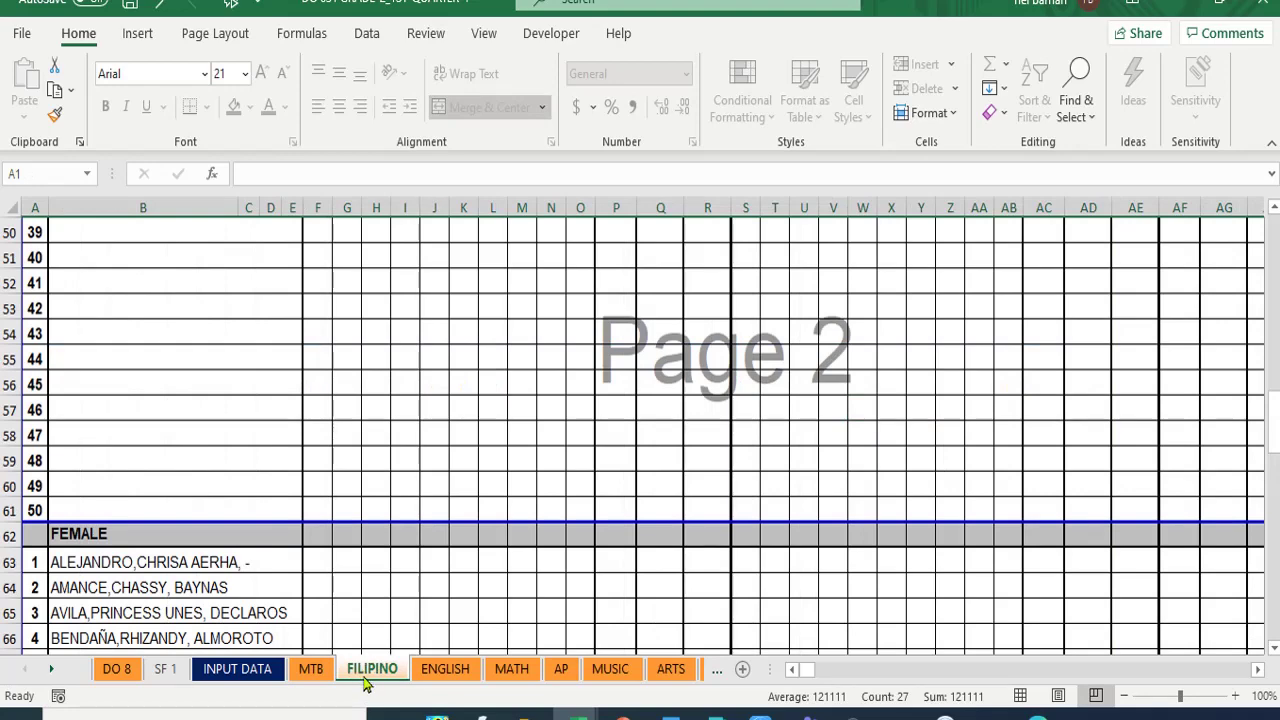
scroll(389, 631, up, 16)
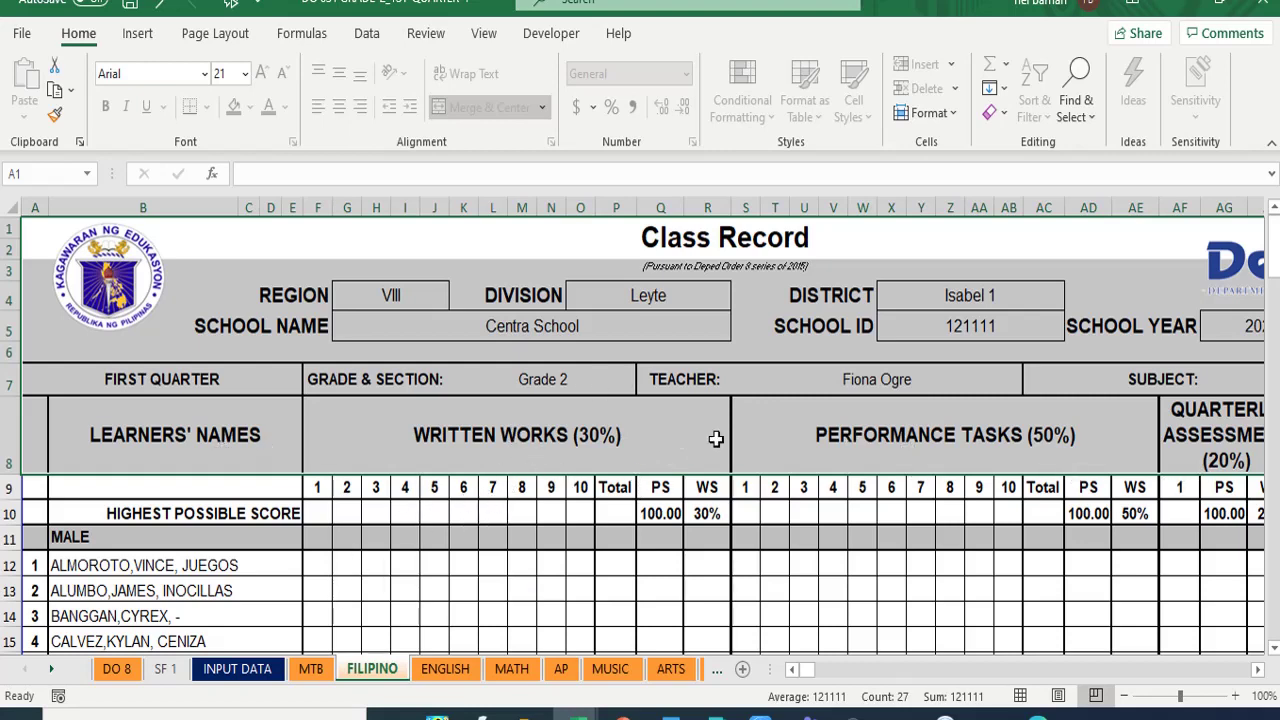
click(1258, 670)
click(1258, 670)
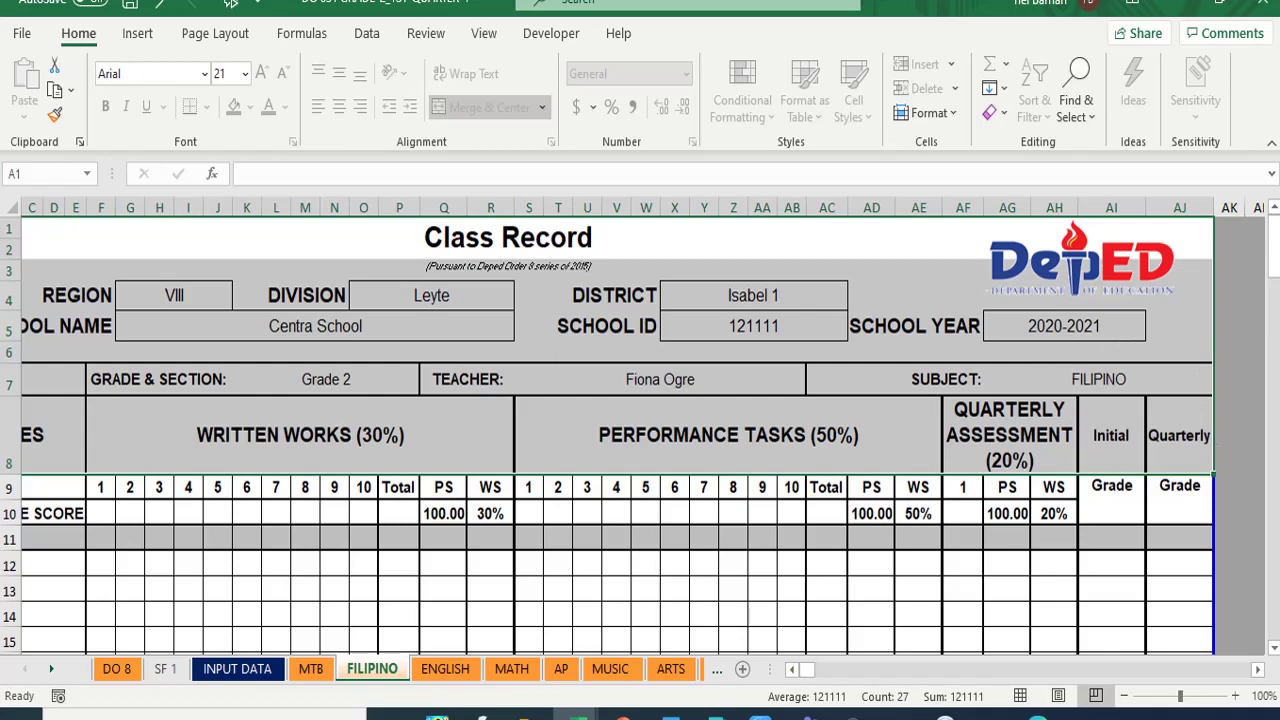
click(791, 669)
click(791, 669)
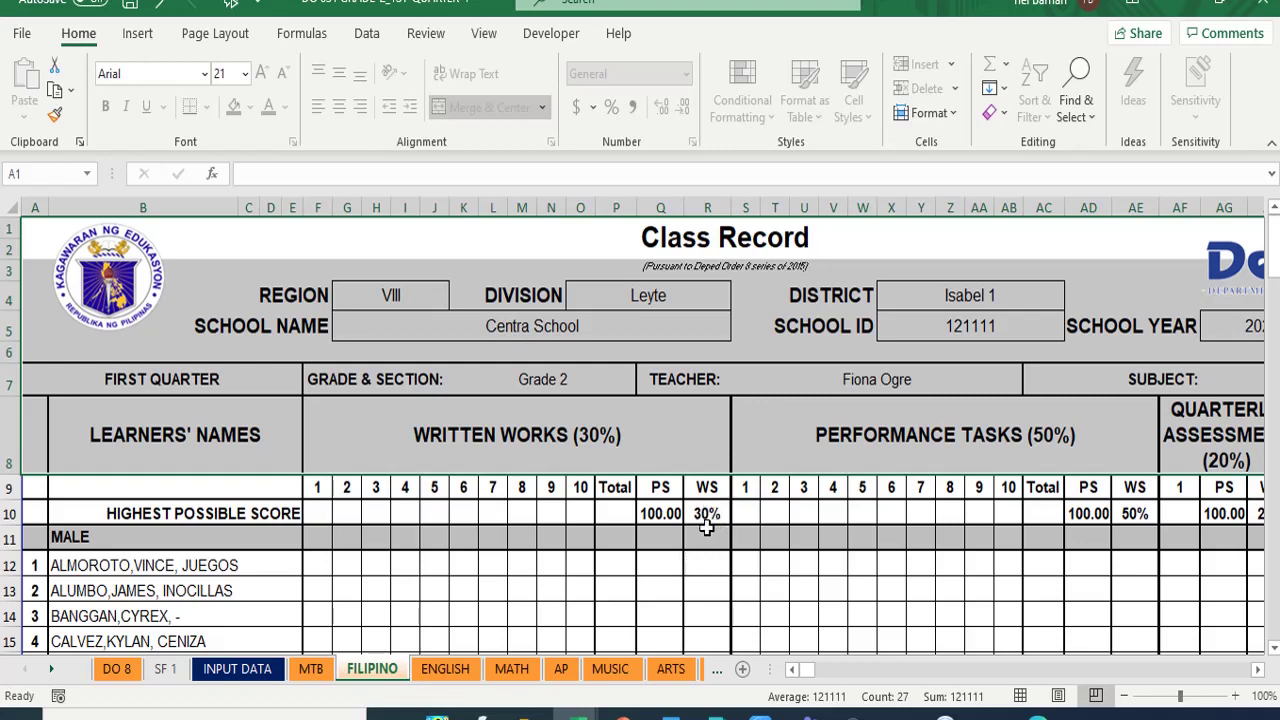
- Set the FILIPINO weights to 40 in R10 and 60 in AE10
click(707, 513)
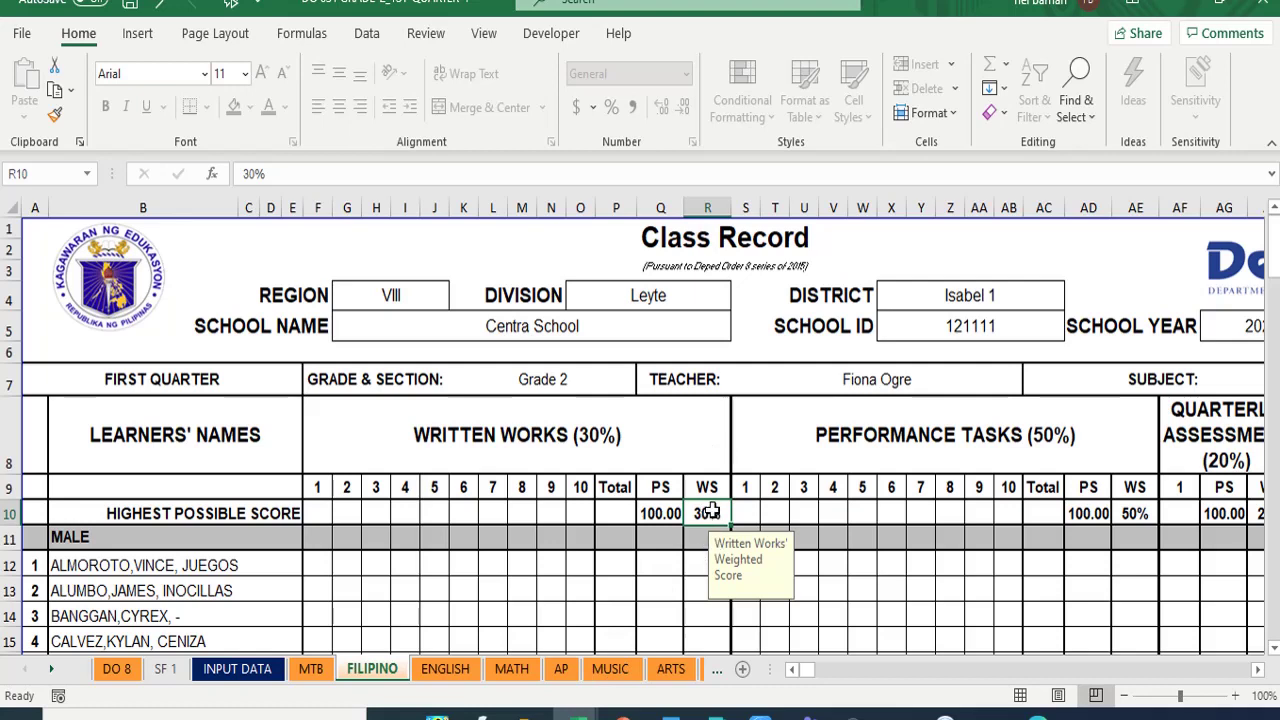
text(40)
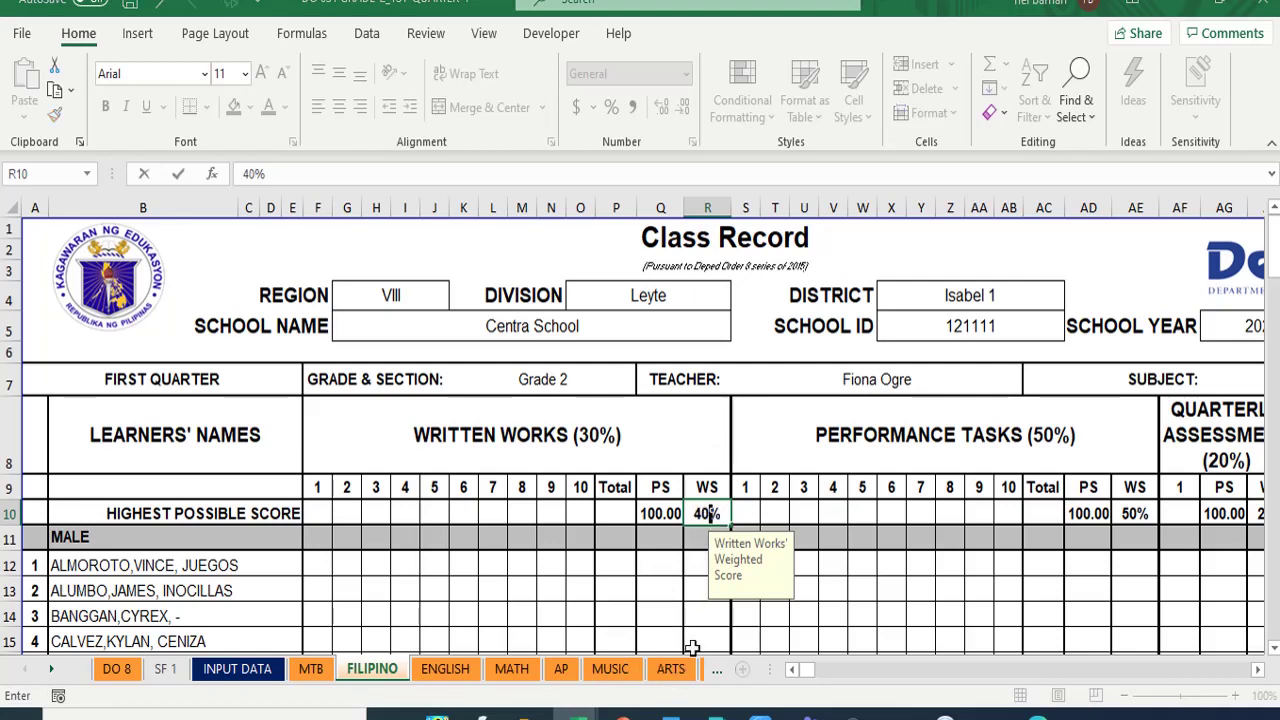
key(Return)
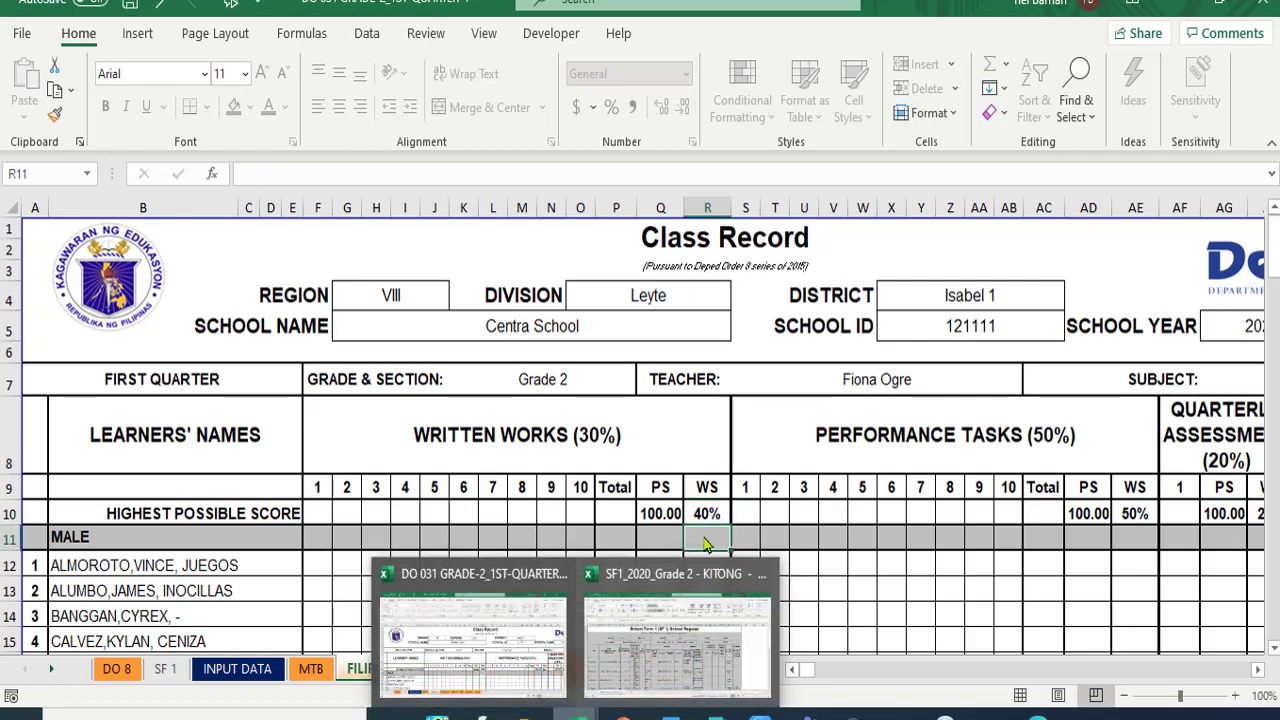
click(1133, 513)
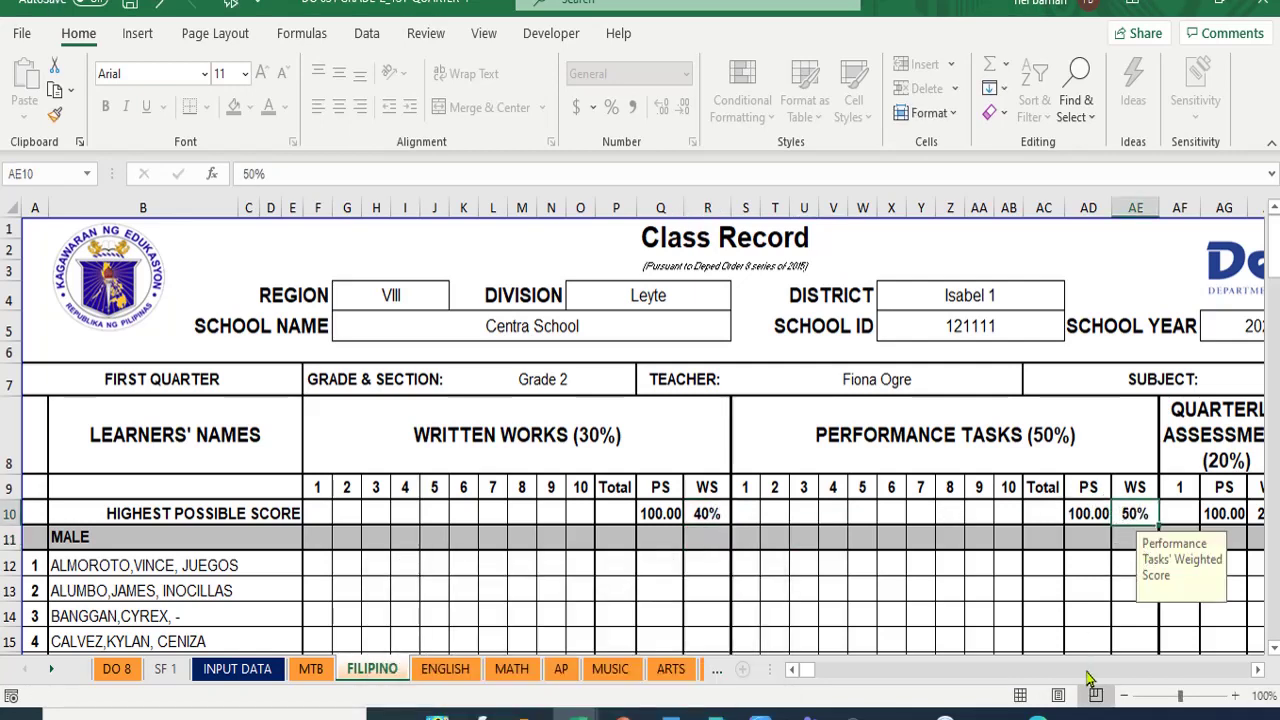
text(60)
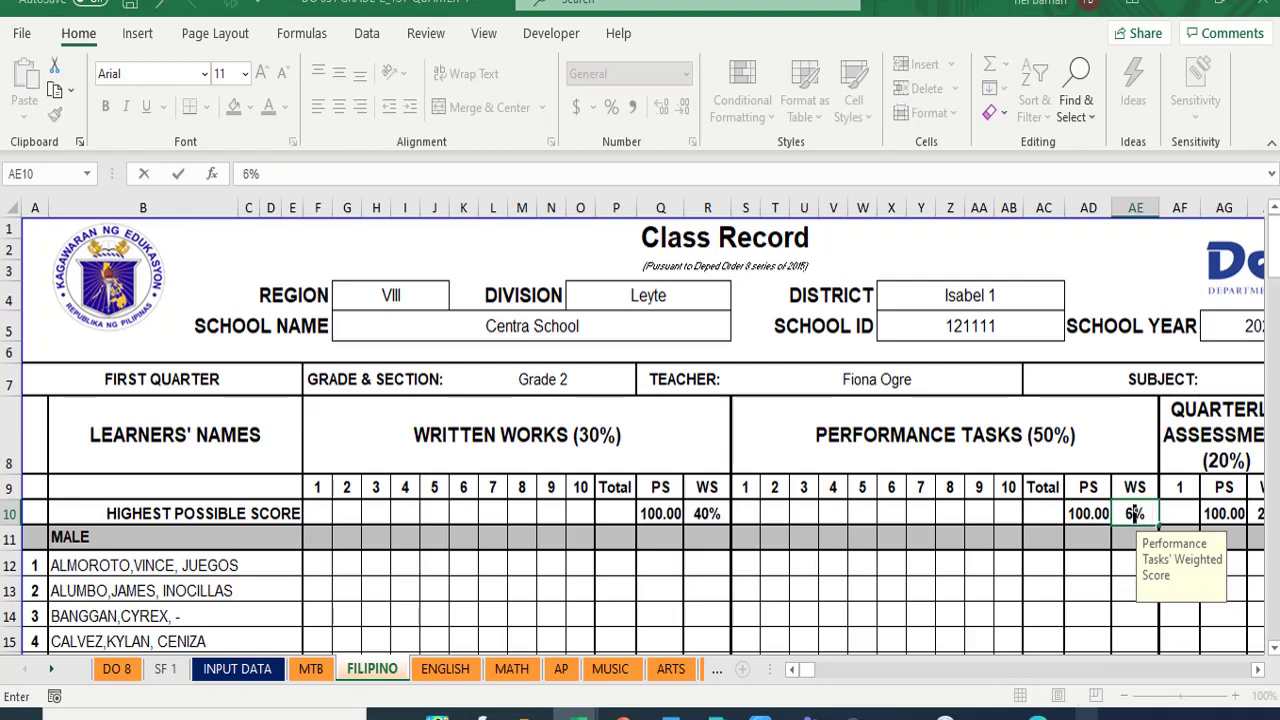
key(Return)
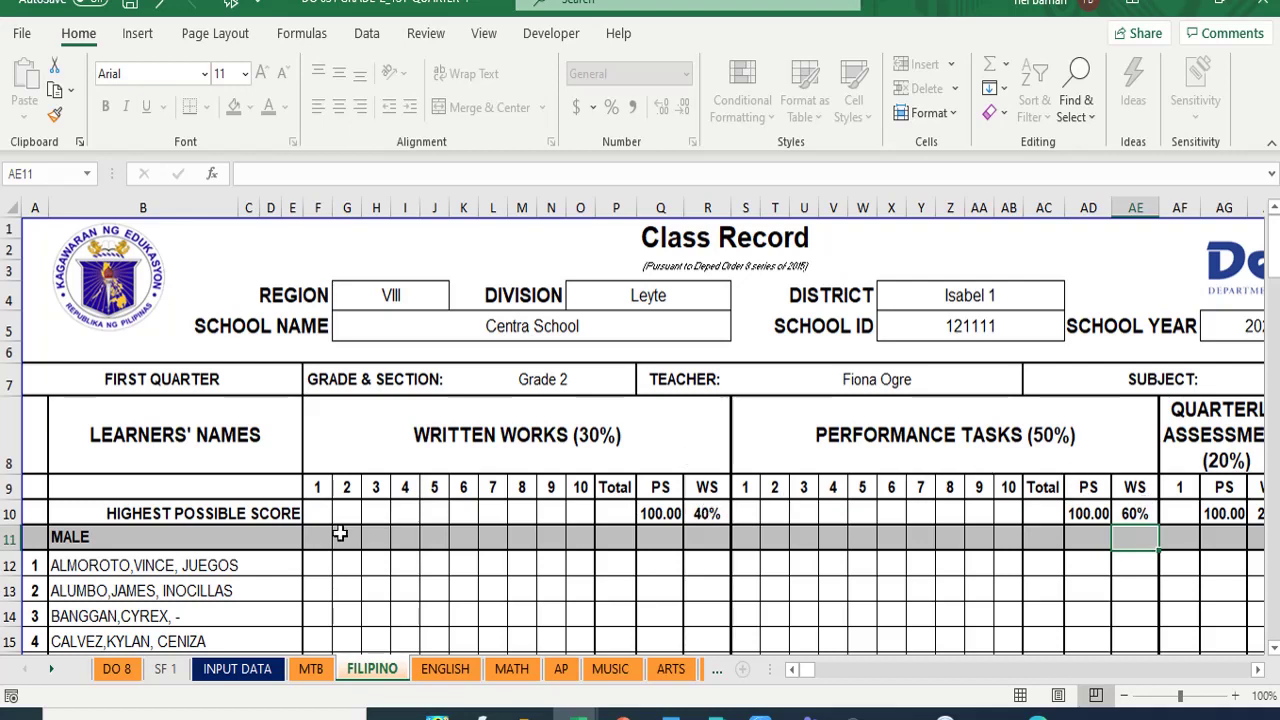
click(317, 510)
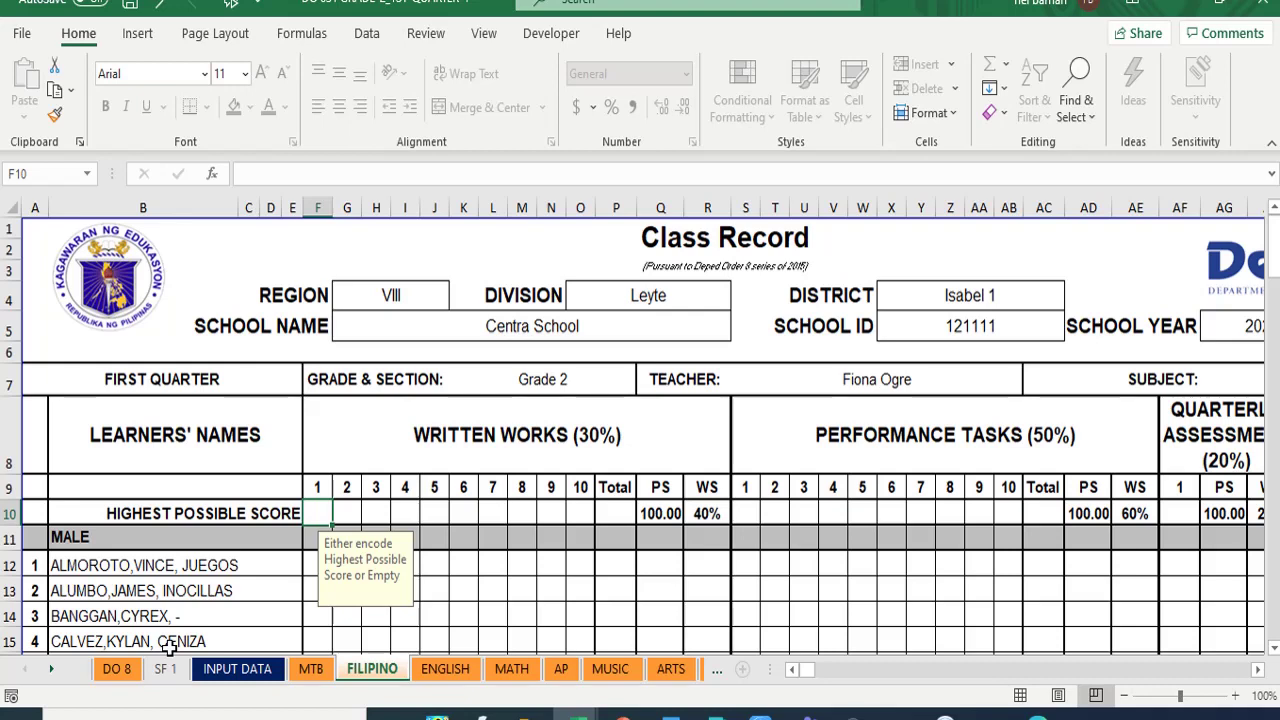
- Enter 10 as the highest score for Written Works items 1–8, correcting a mistyped 101 in H10
text(10)
key(Tab)
text(10)
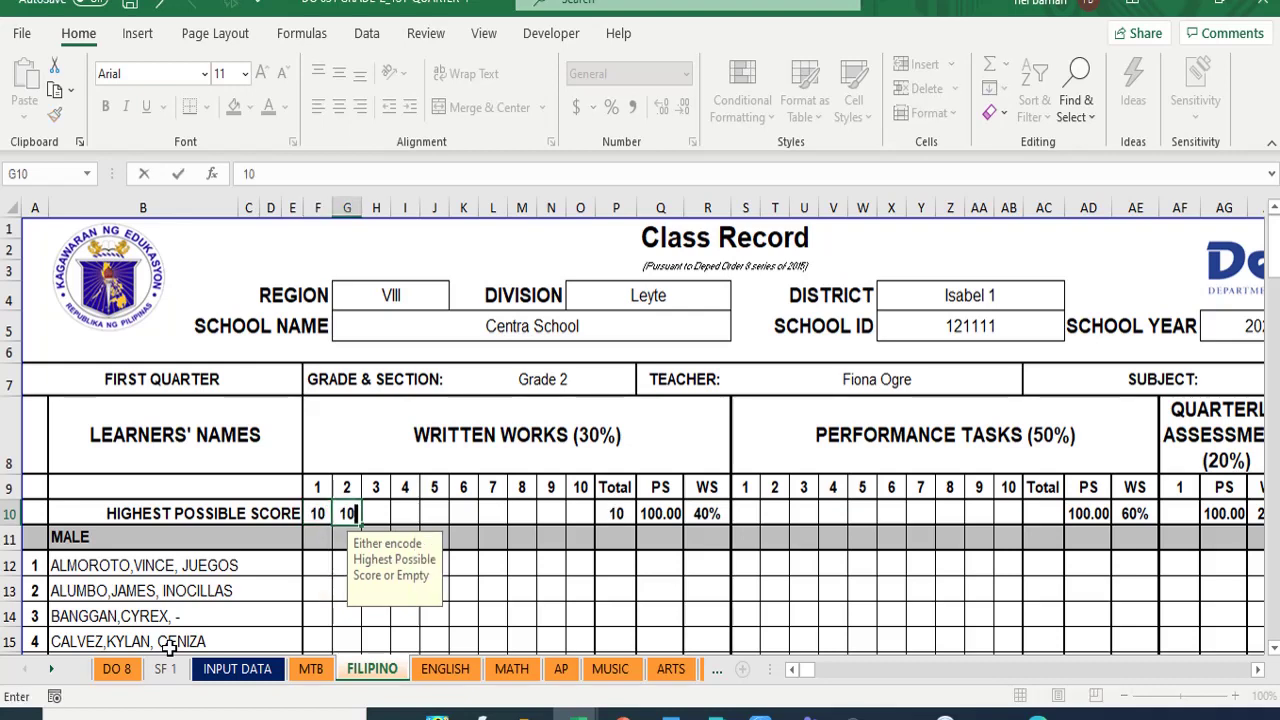
key(Tab)
text(101)
key(Tab)
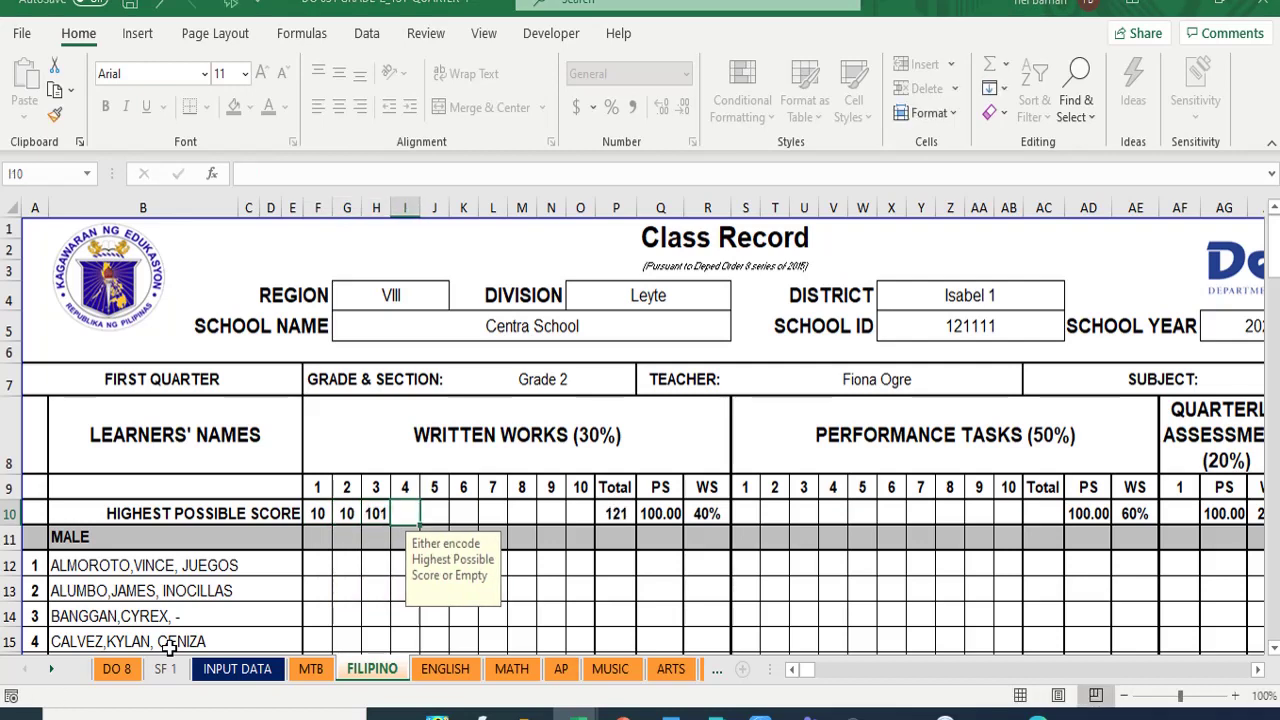
key(Left)
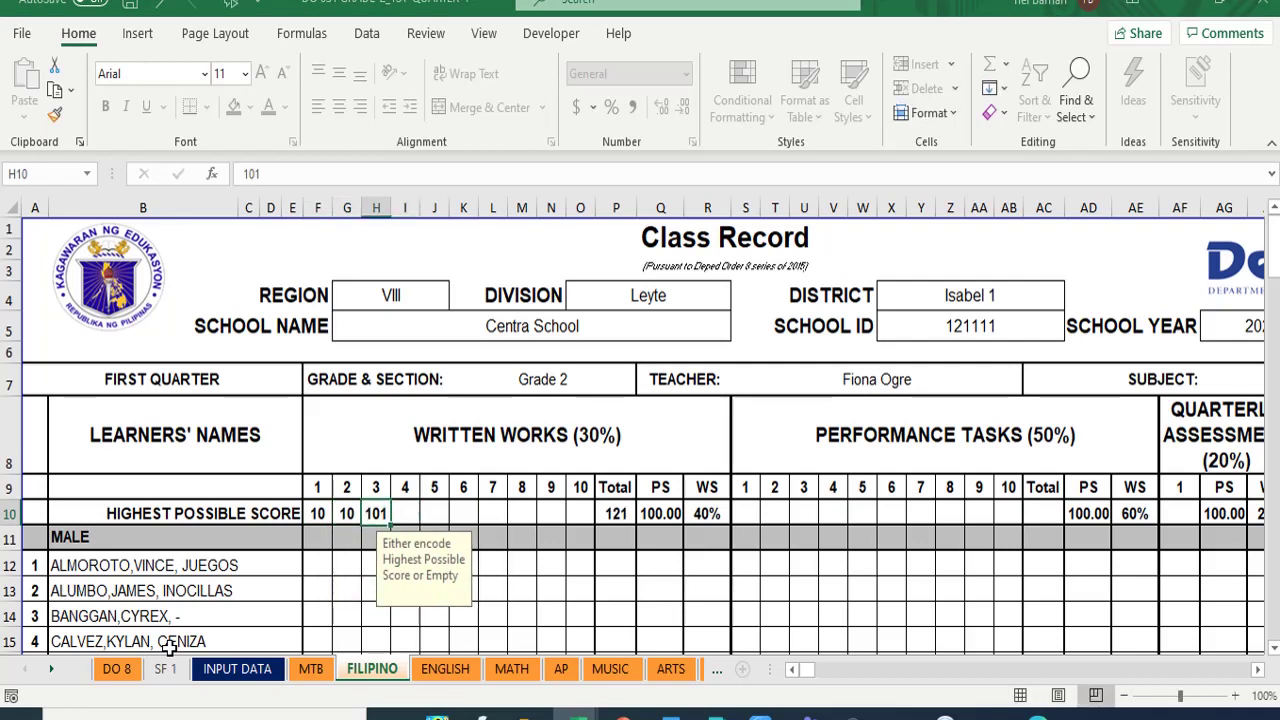
text(10)
key(Tab)
text(10)
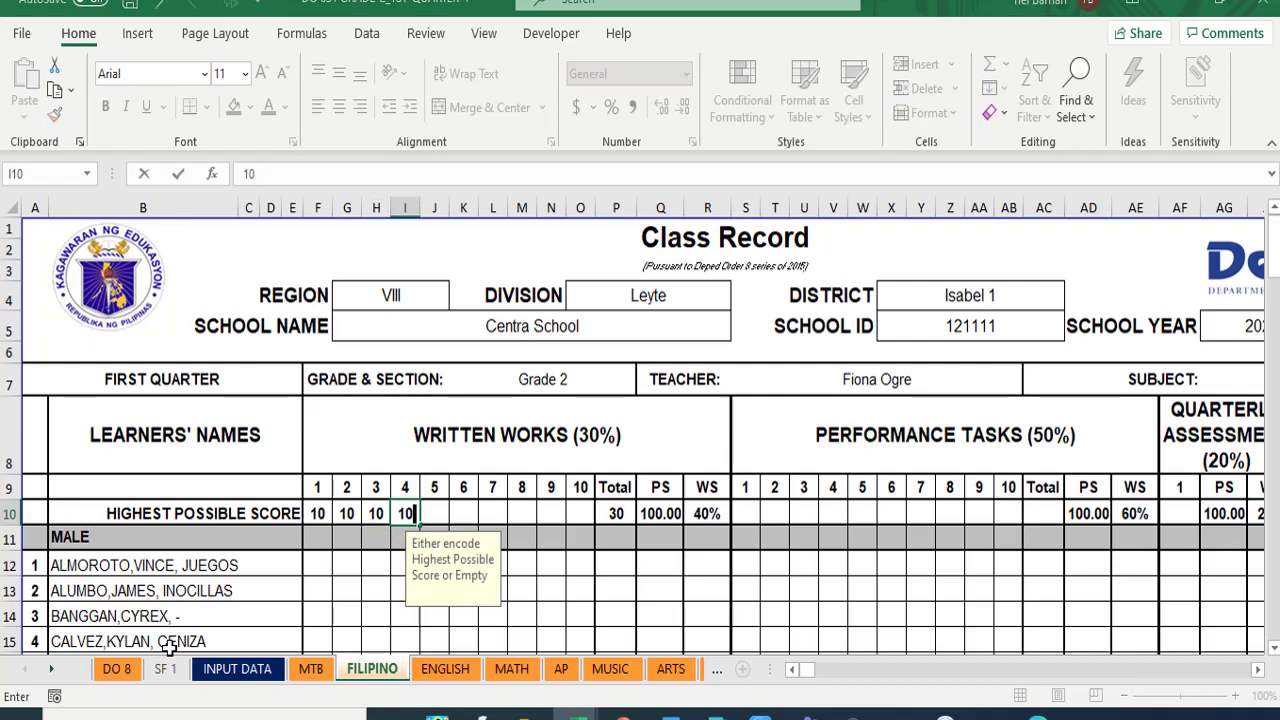
key(Tab)
text(10)
key(Tab)
text(10)
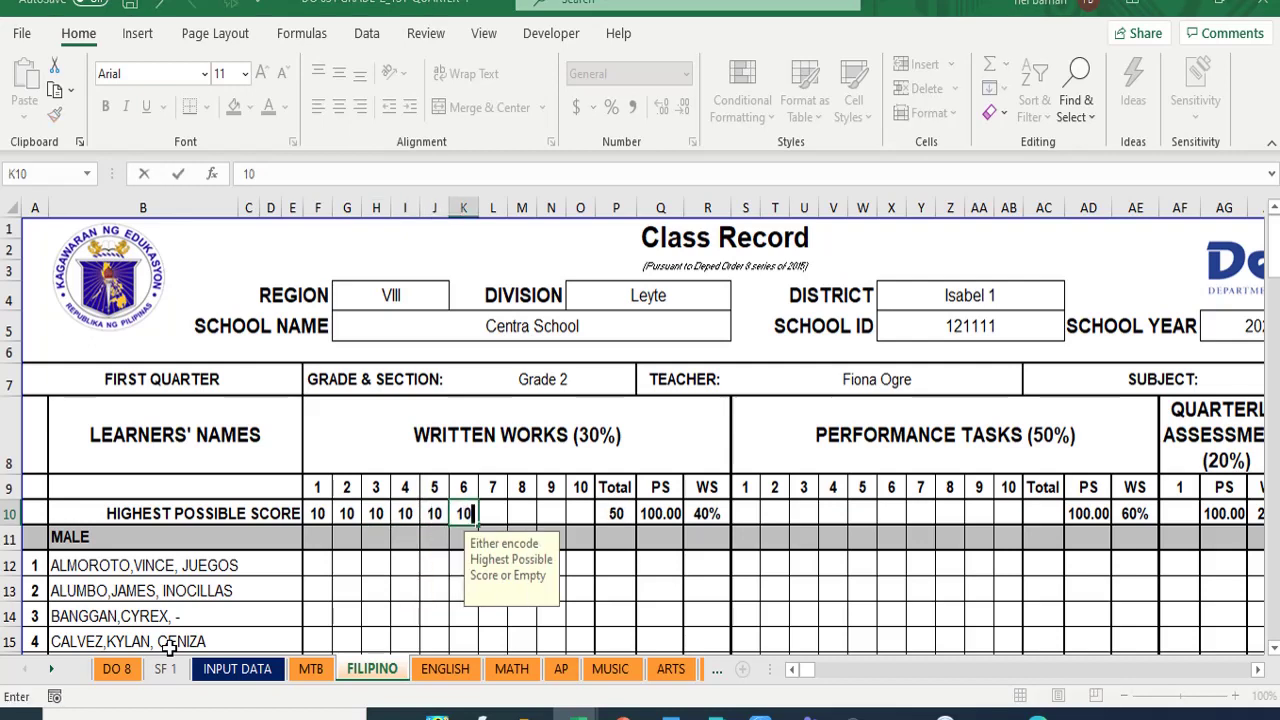
key(Tab)
text(10)
key(Tab)
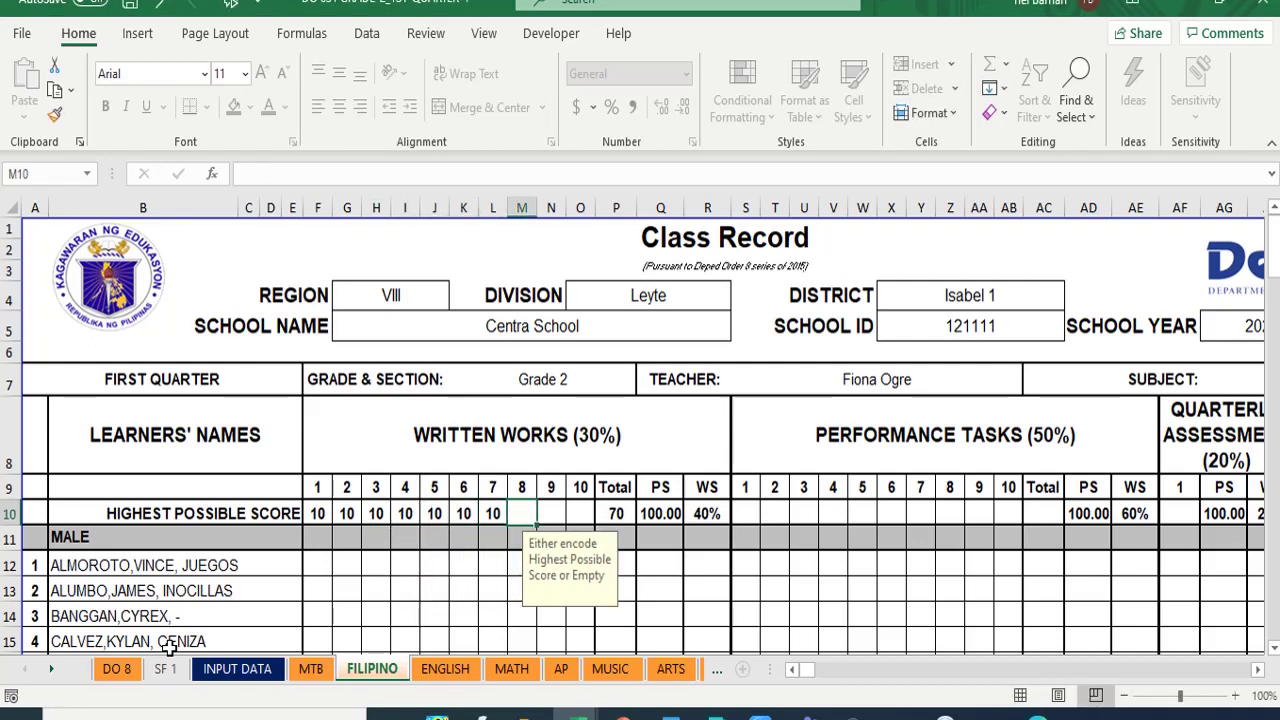
text(10)
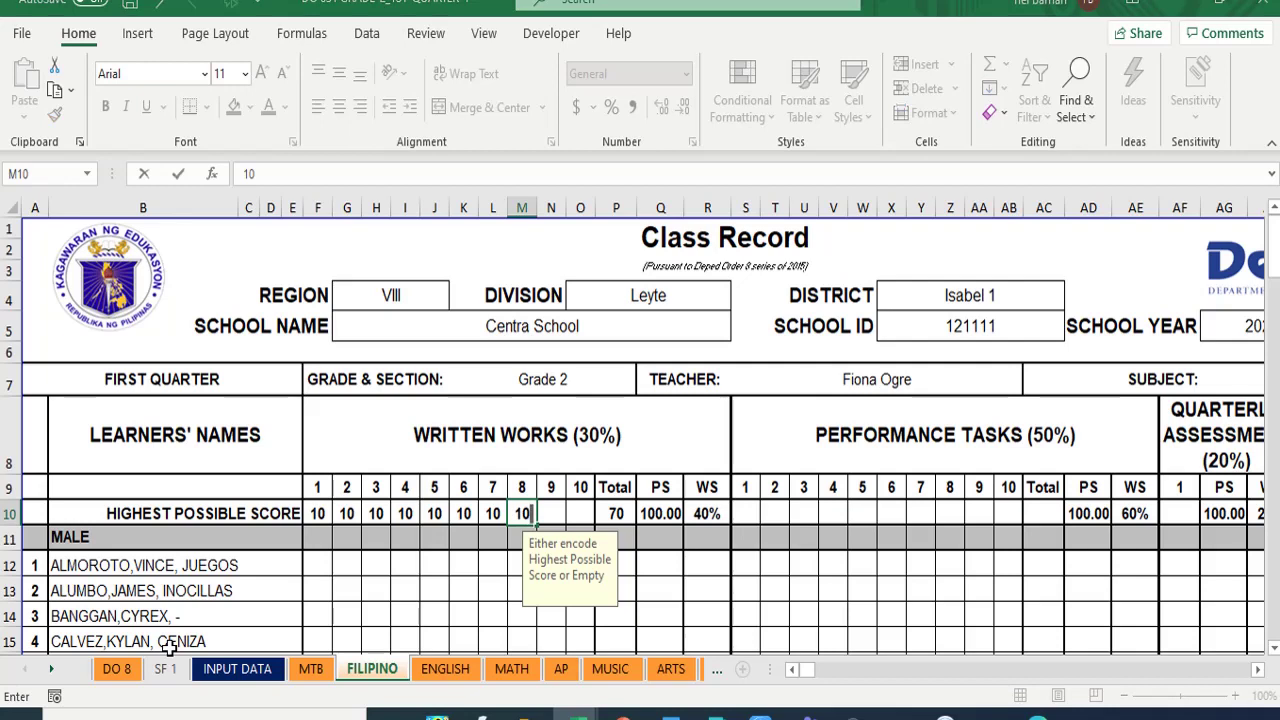
key(Tab)
key(Tab)
key(Tab)
key(Tab)
key(Tab)
key(Tab)
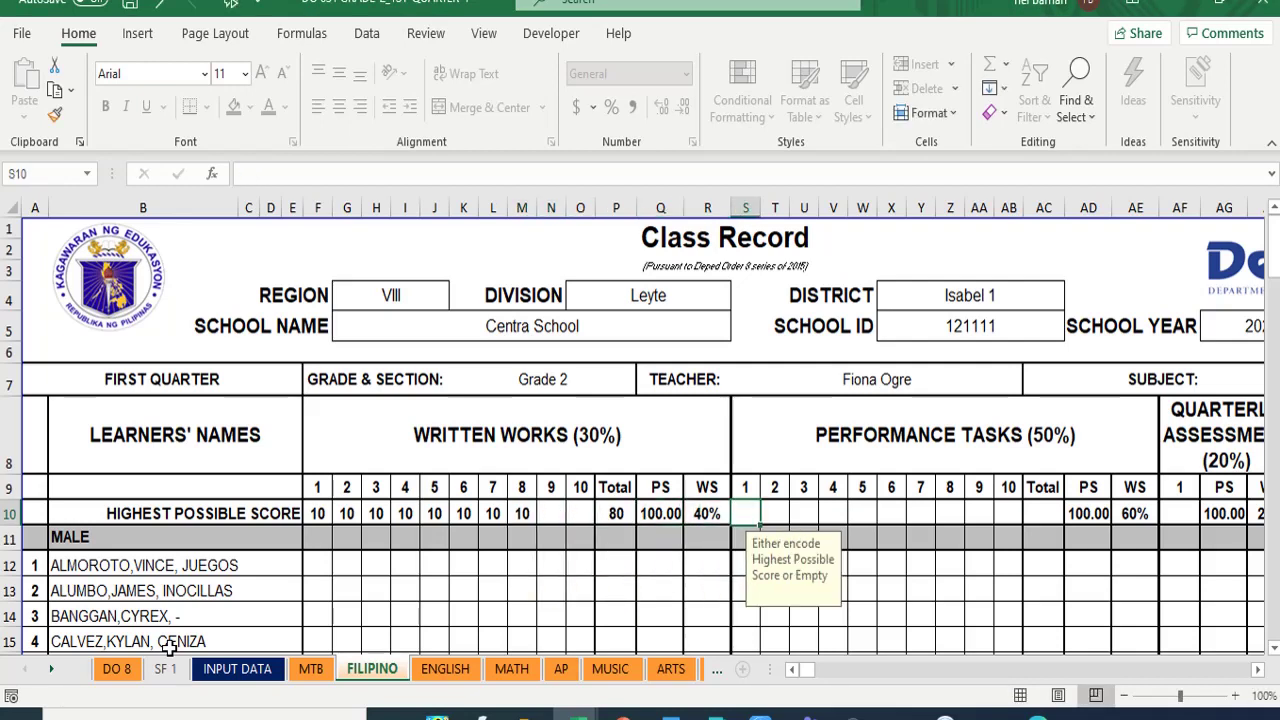
- Enter Performance Tasks highest scores of 10 for items 1–7 and 30 for item 8
text(10)
key(Tab)
text(101)
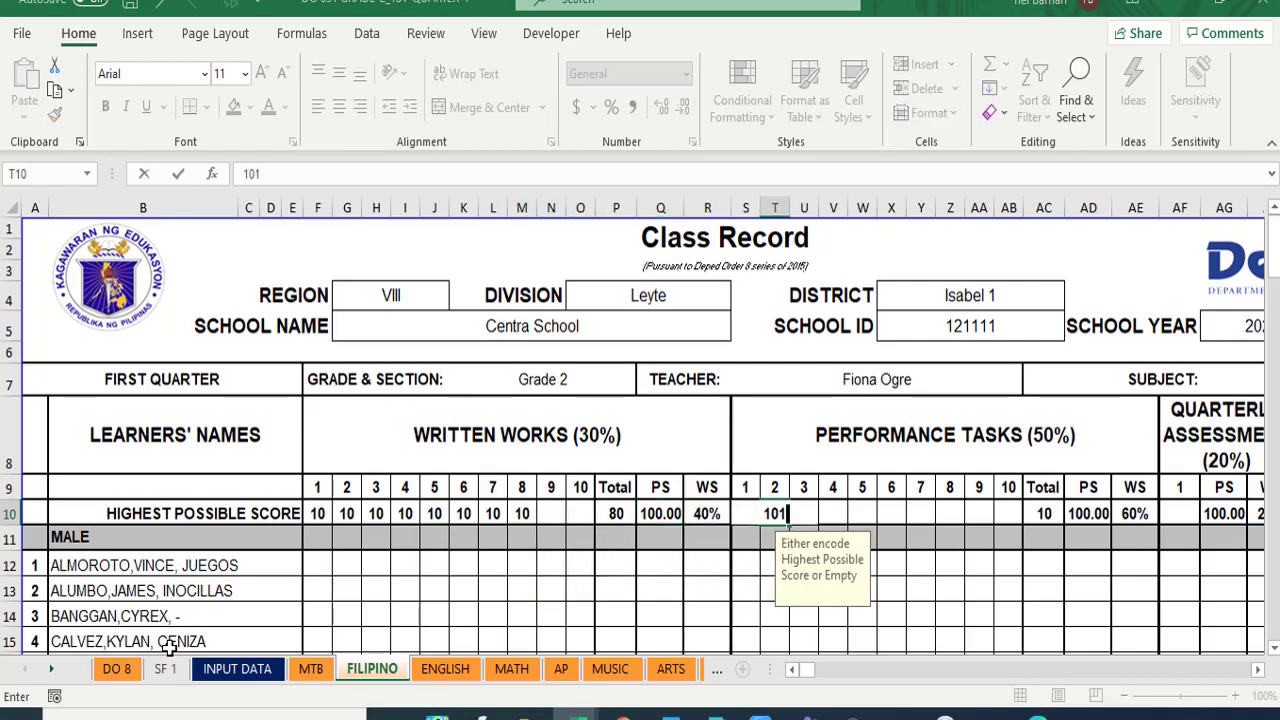
key(Tab)
key(Left)
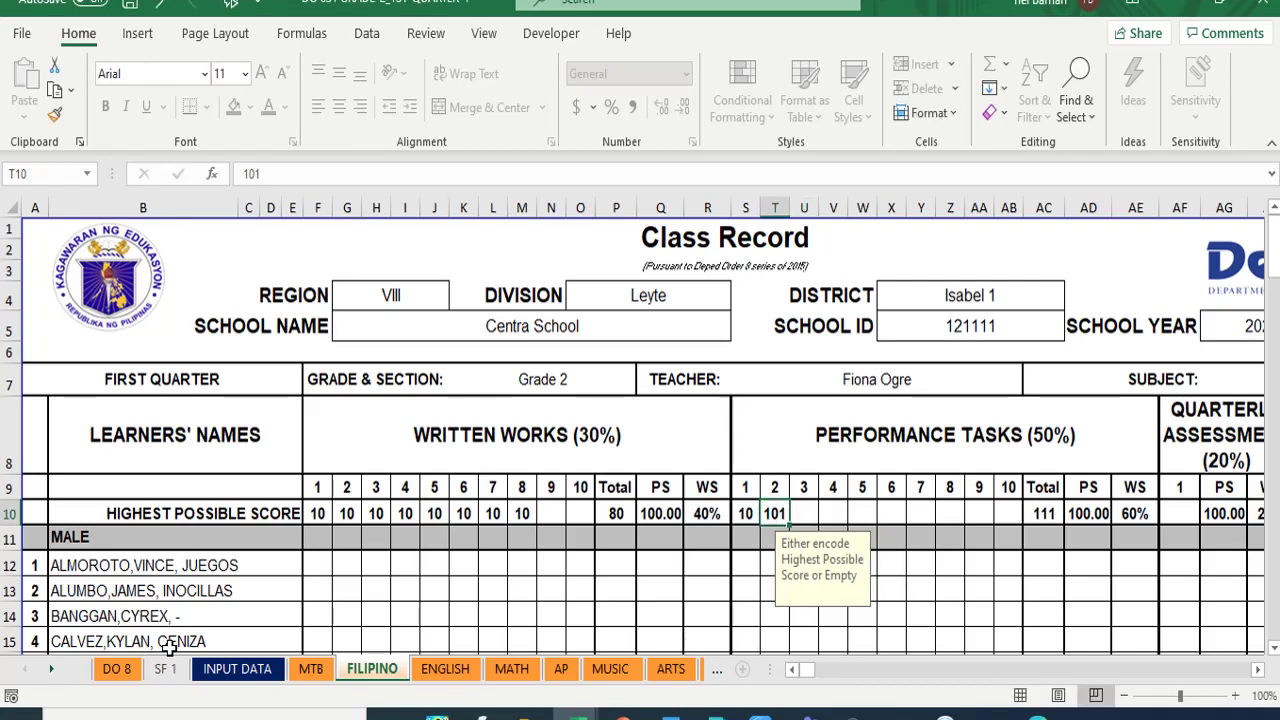
text(10)
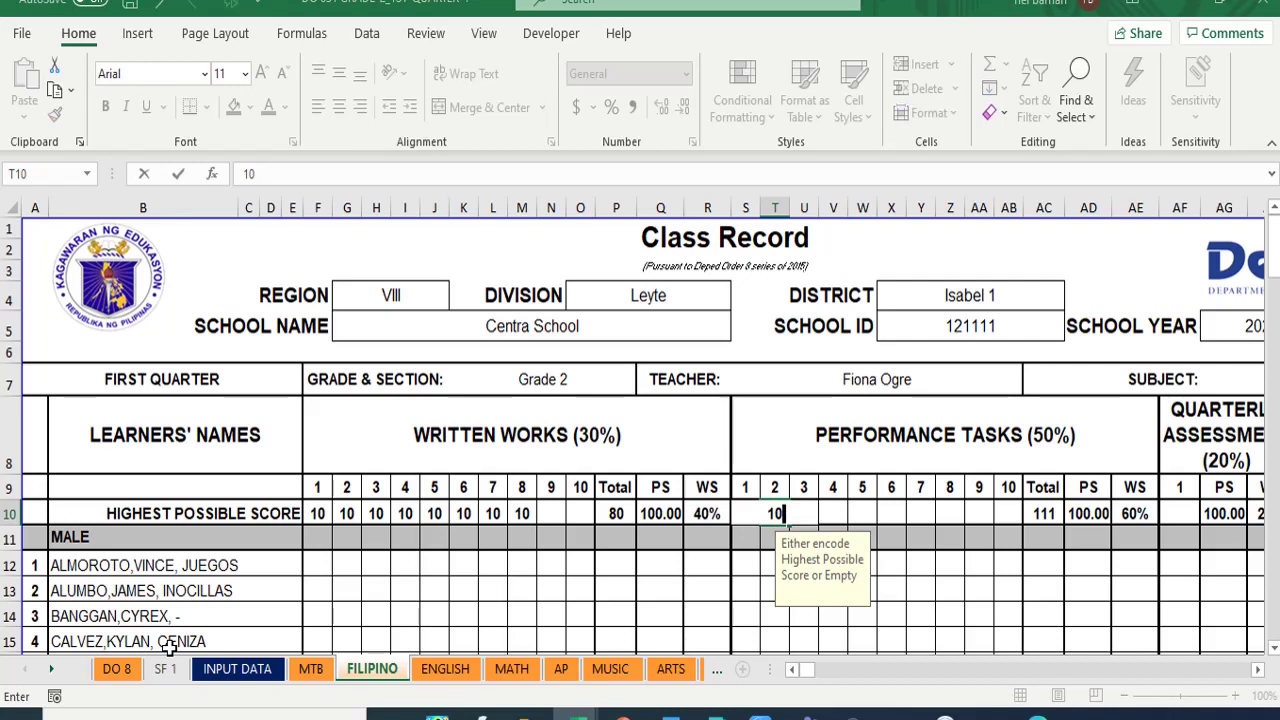
key(Tab)
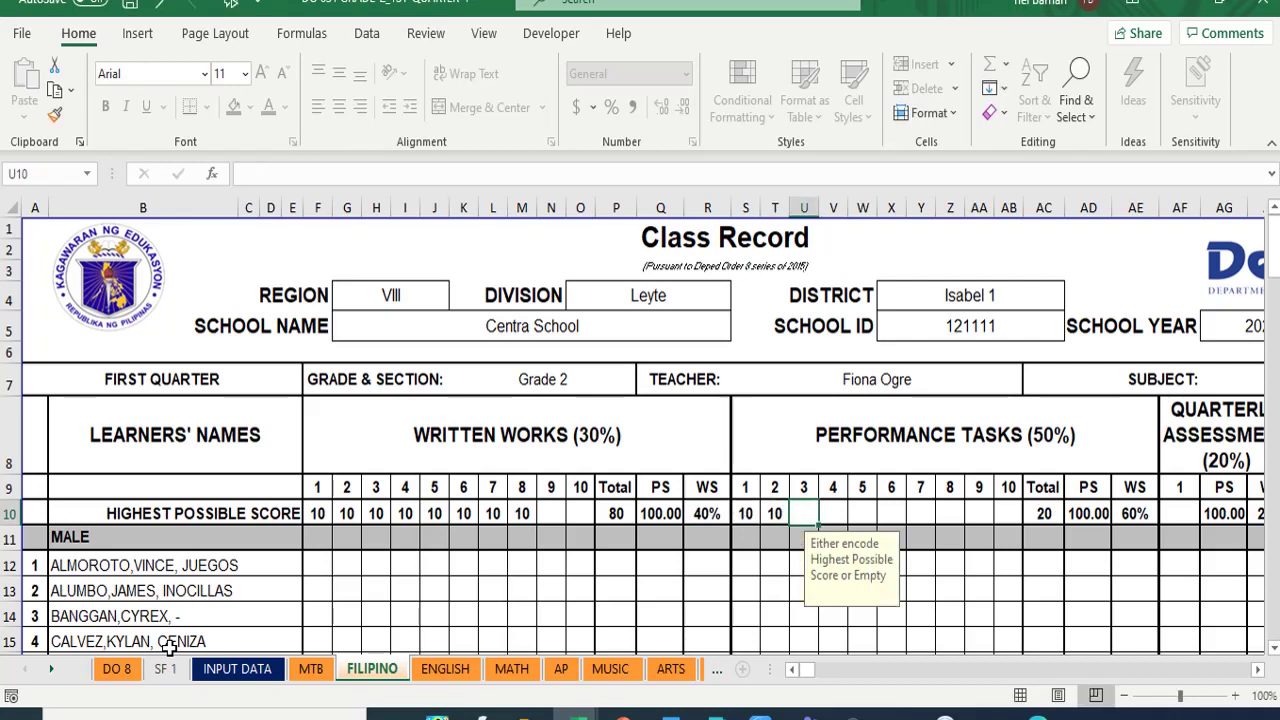
text(10)
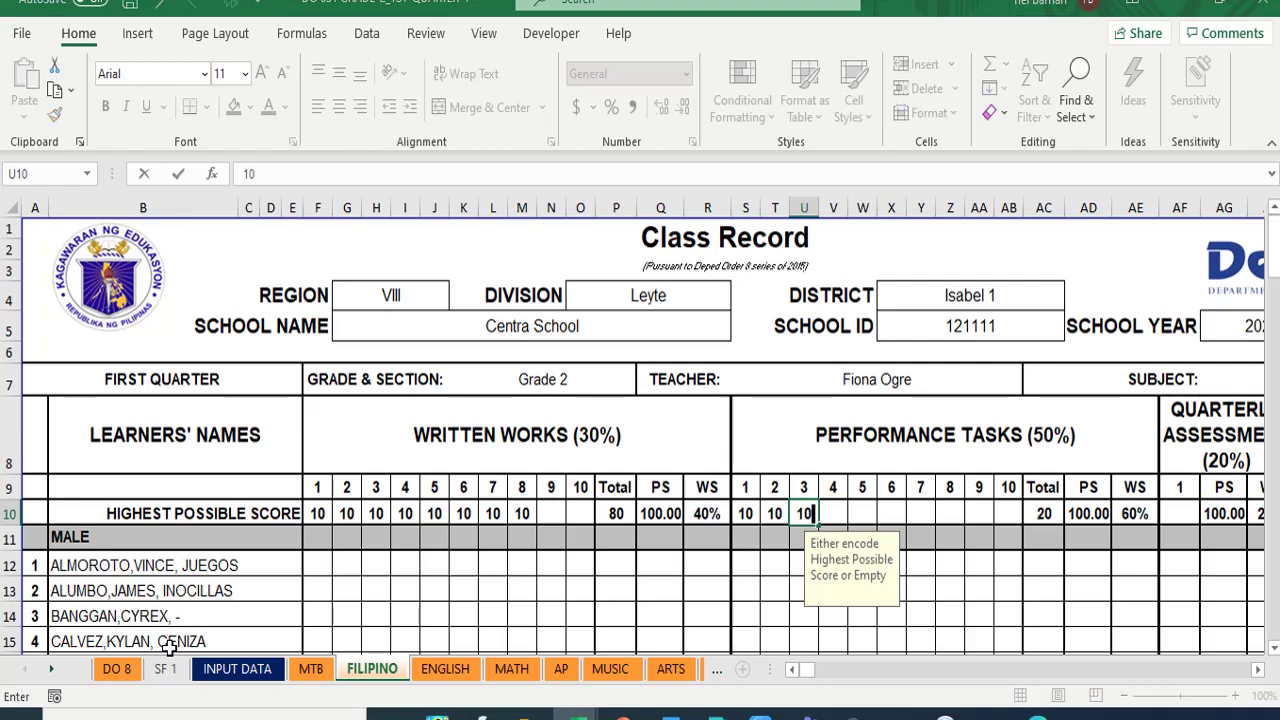
key(Tab)
text(10)
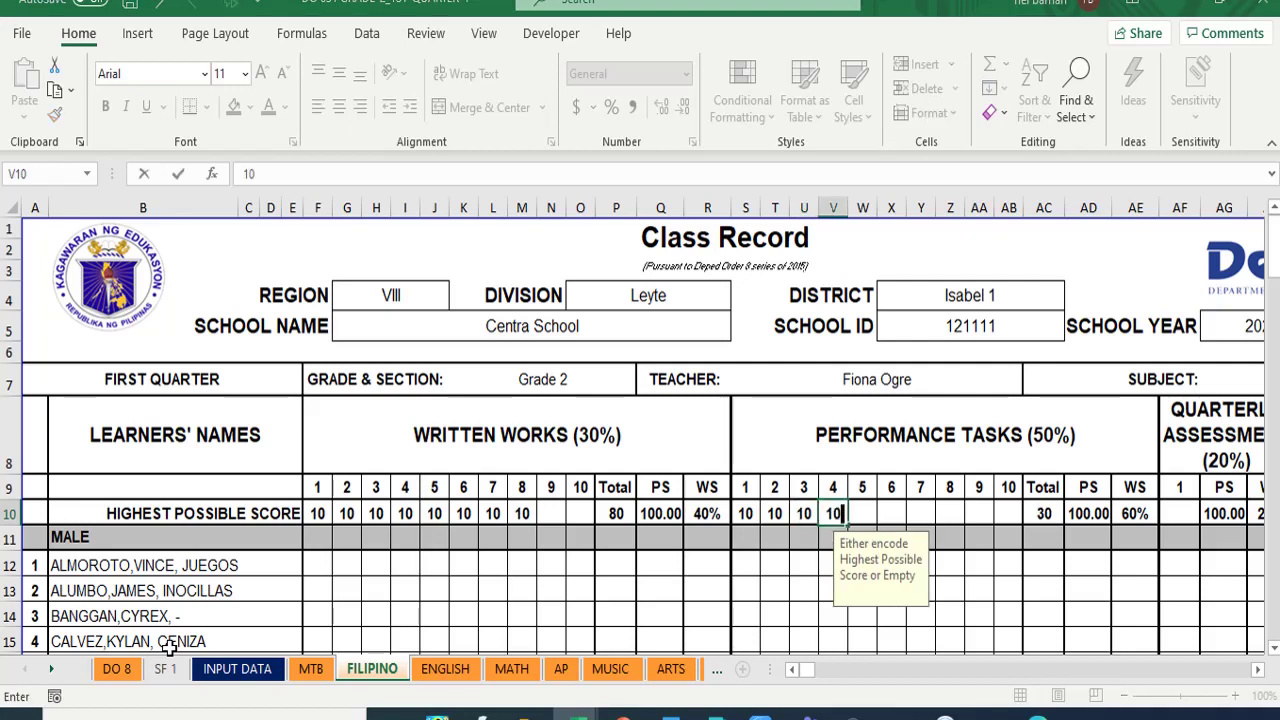
key(Tab)
text(10)
key(Tab)
text(11)
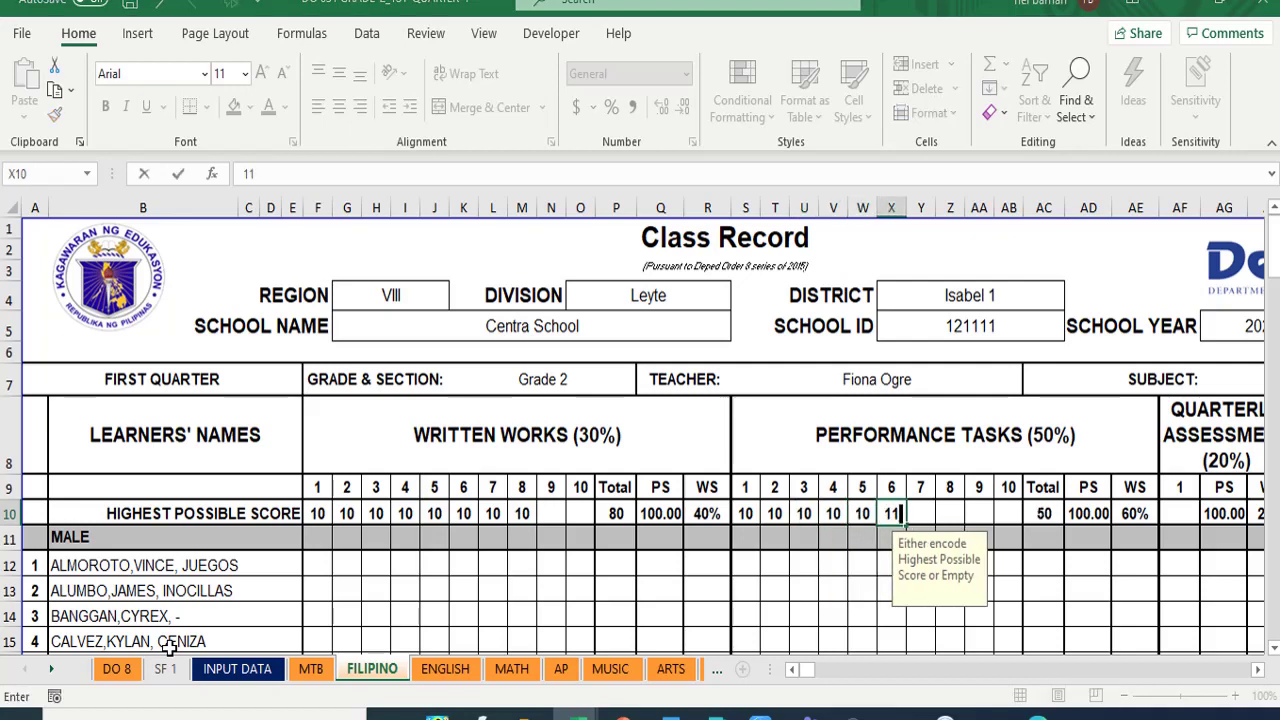
text(0)
key(Tab)
key(Left)
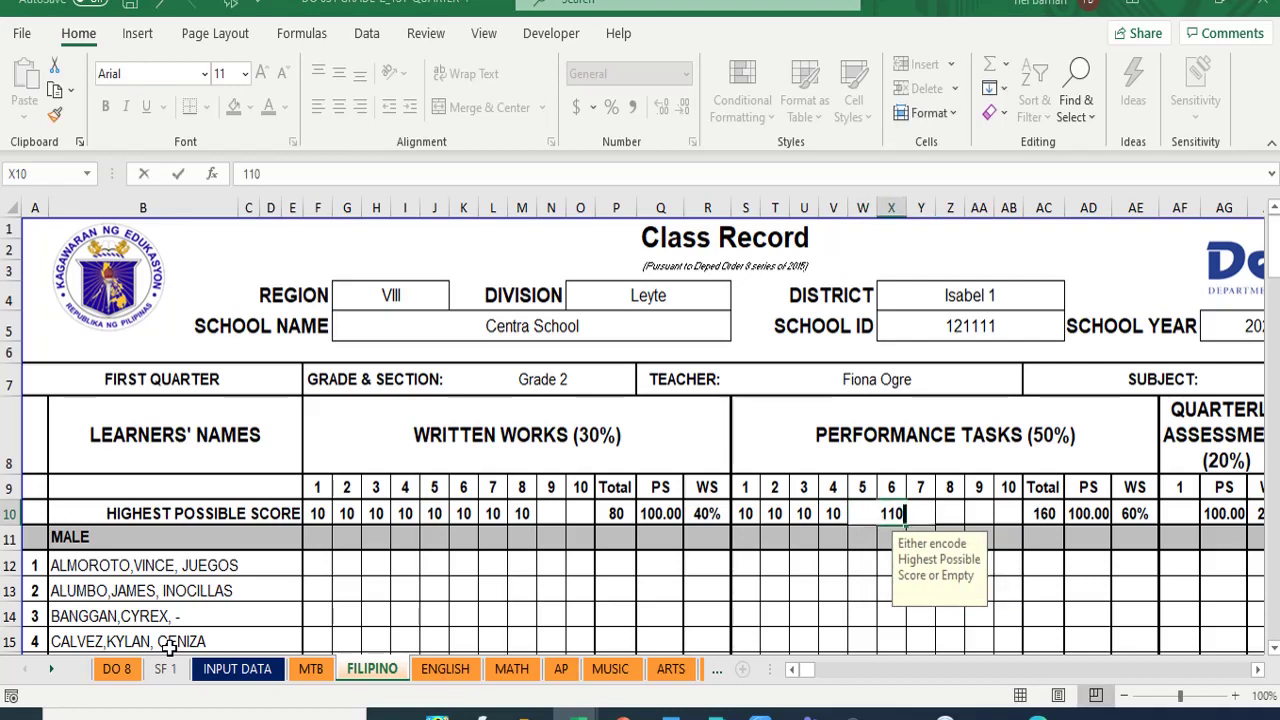
text(10)
key(Tab)
text(10)
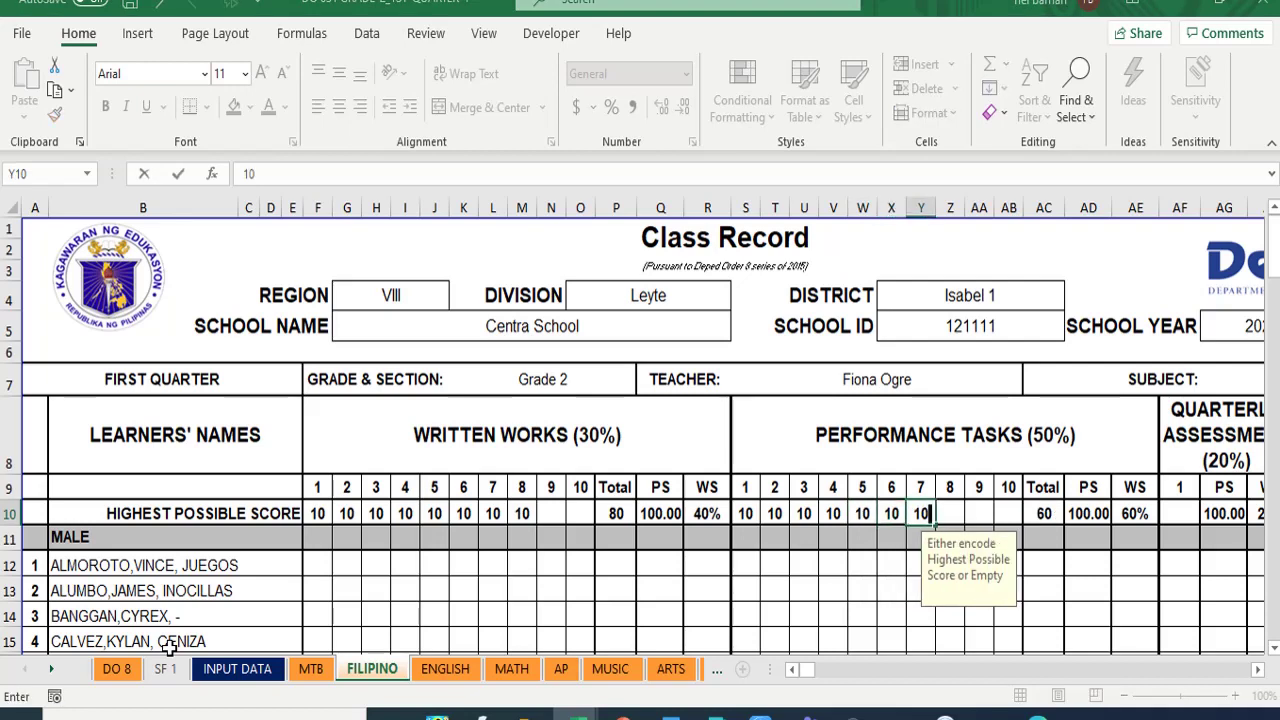
key(Tab)
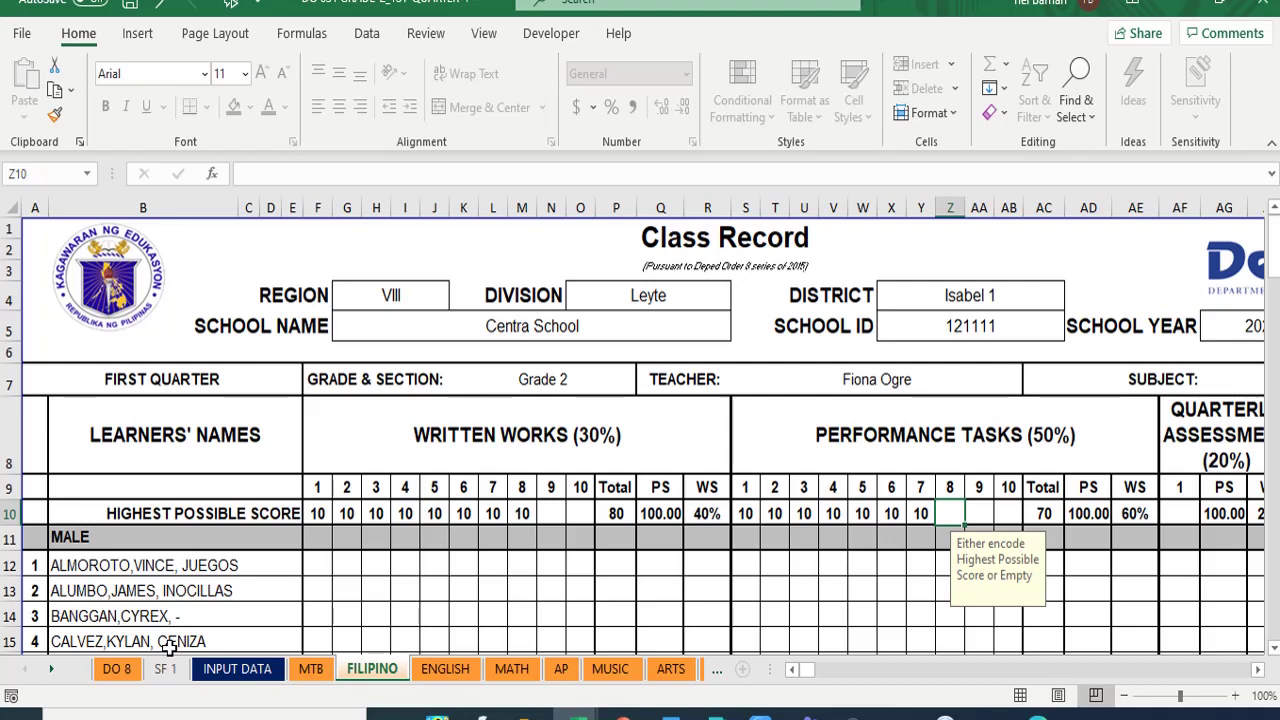
text(30)
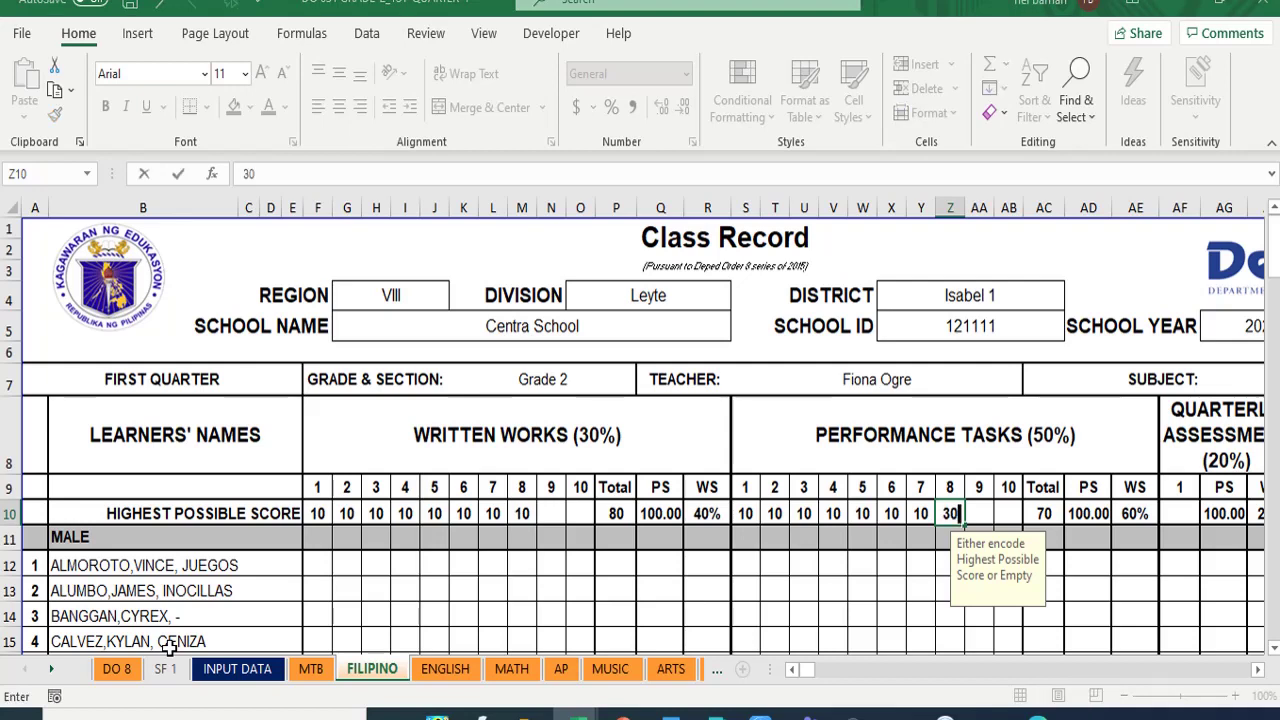
key(Return)
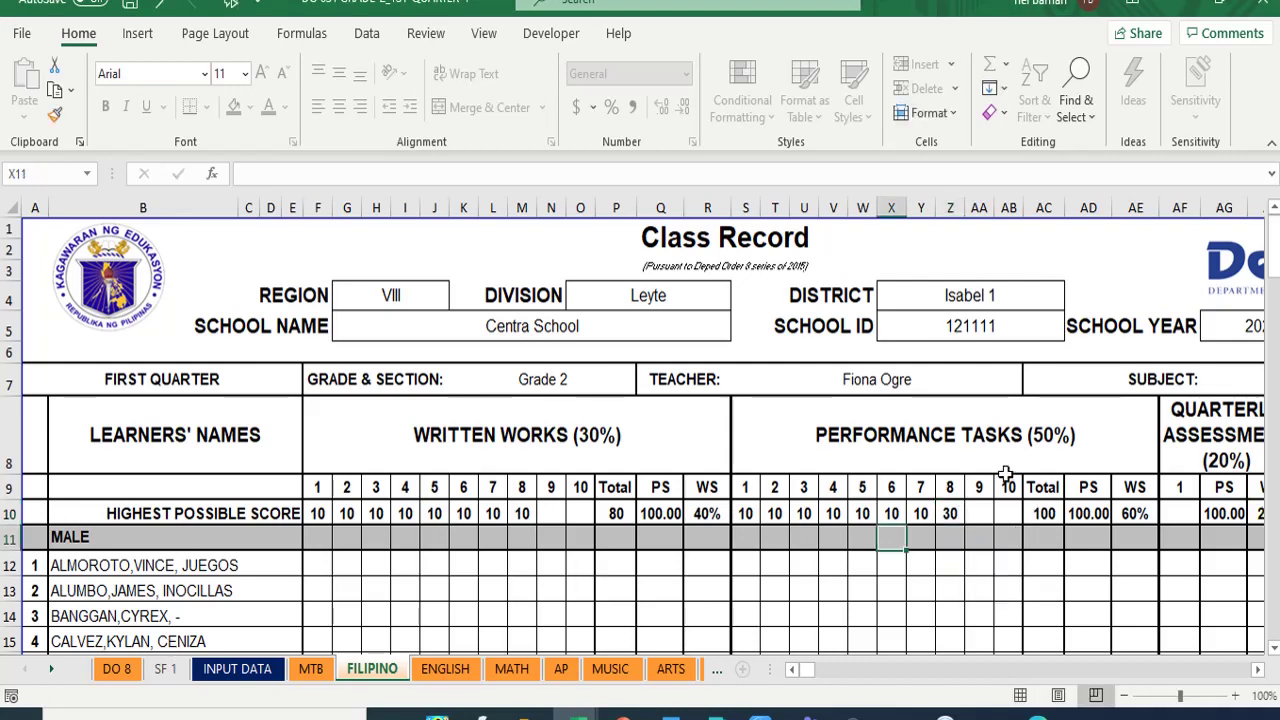
- Change Written Works item 8's highest score in M10 to 30
click(522, 513)
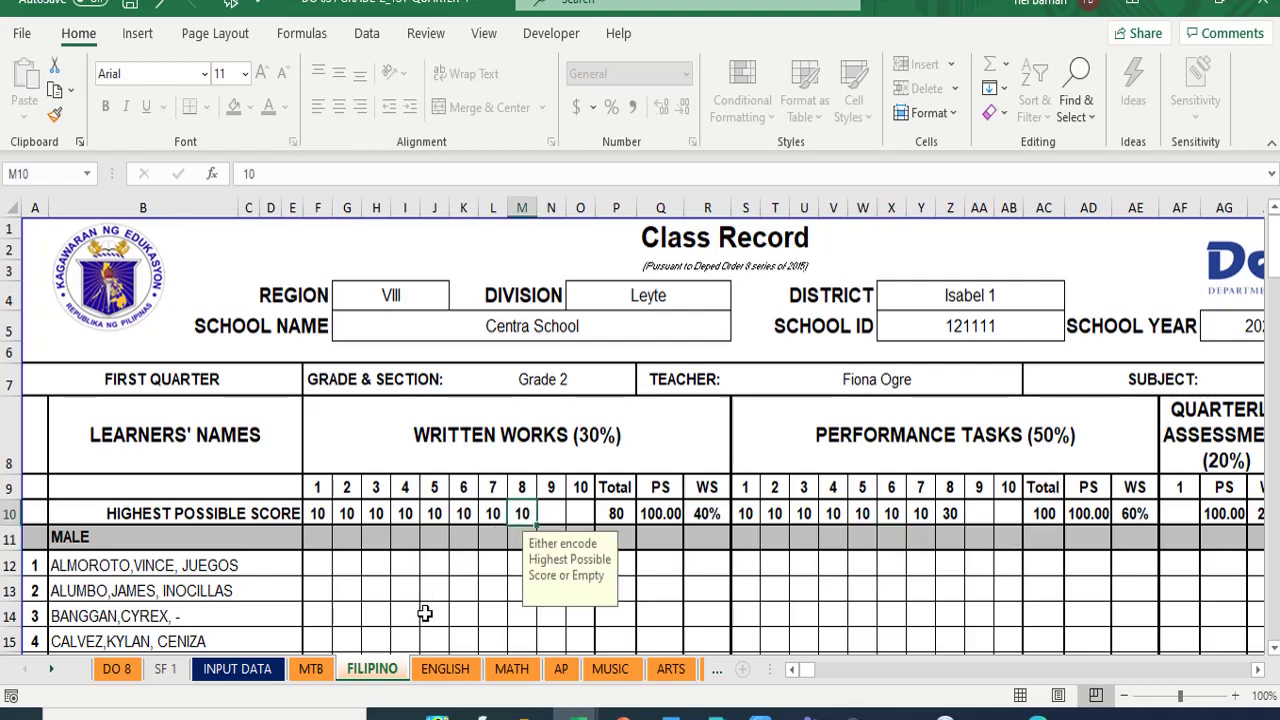
text(30)
click(628, 615)
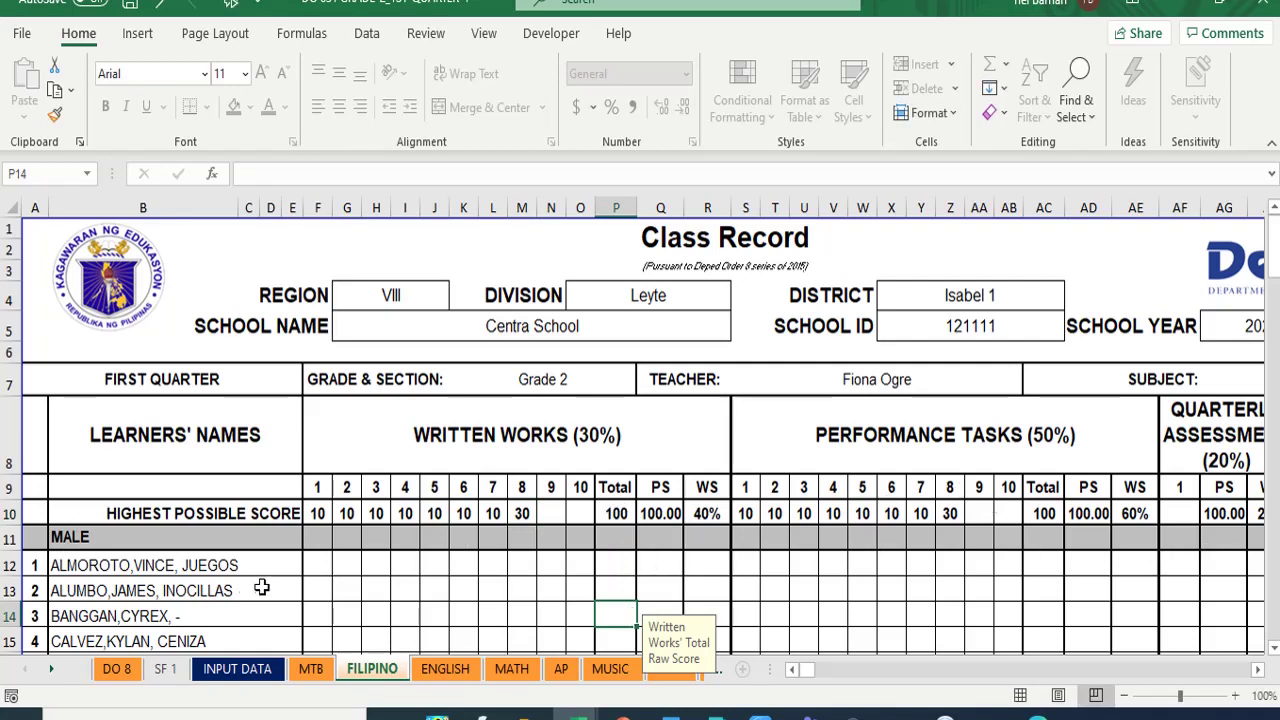
click(318, 560)
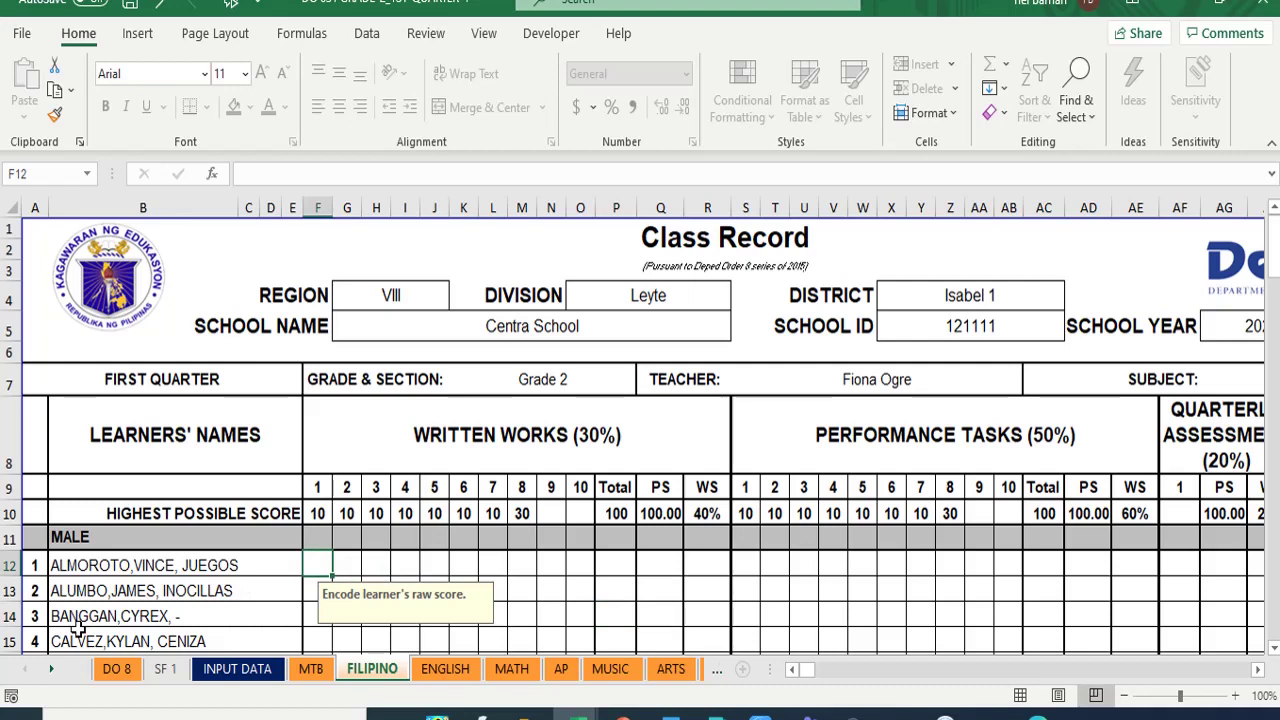
- Clear the stray 8s typed into row 12 and move down to row 13
text(8)
key(Tab)
text(8)
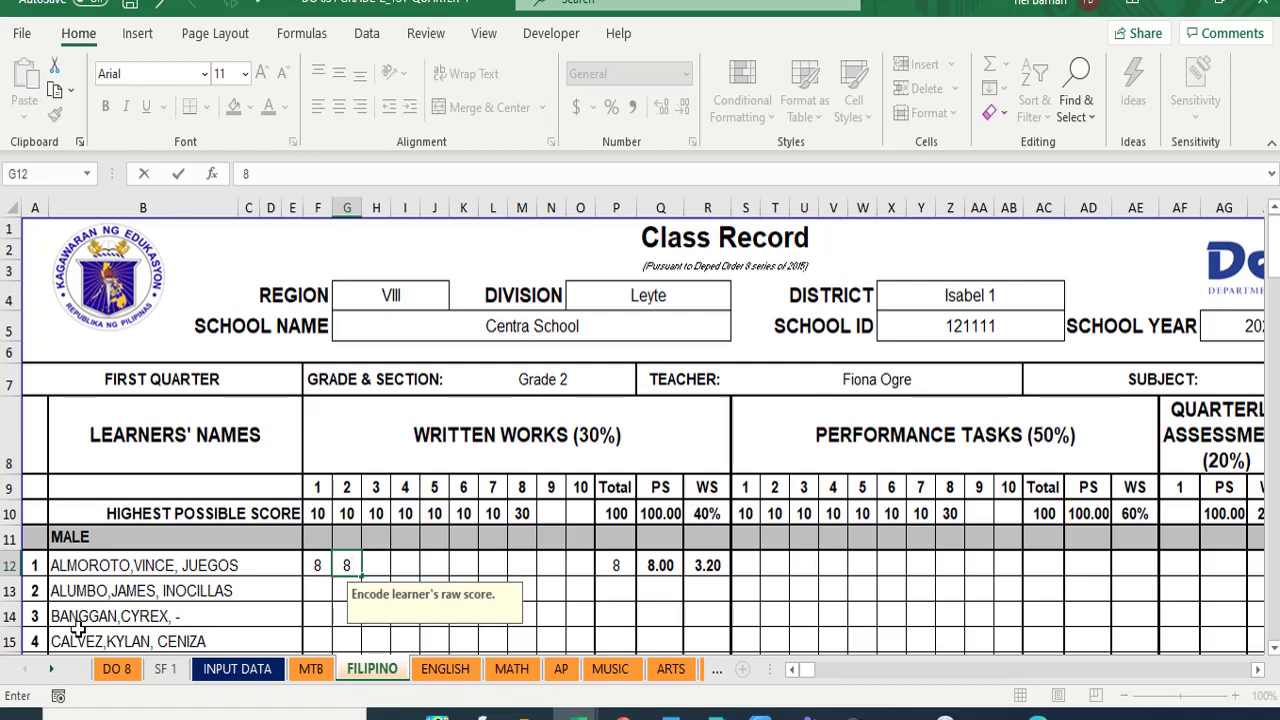
key(BackSpace)
key(Left)
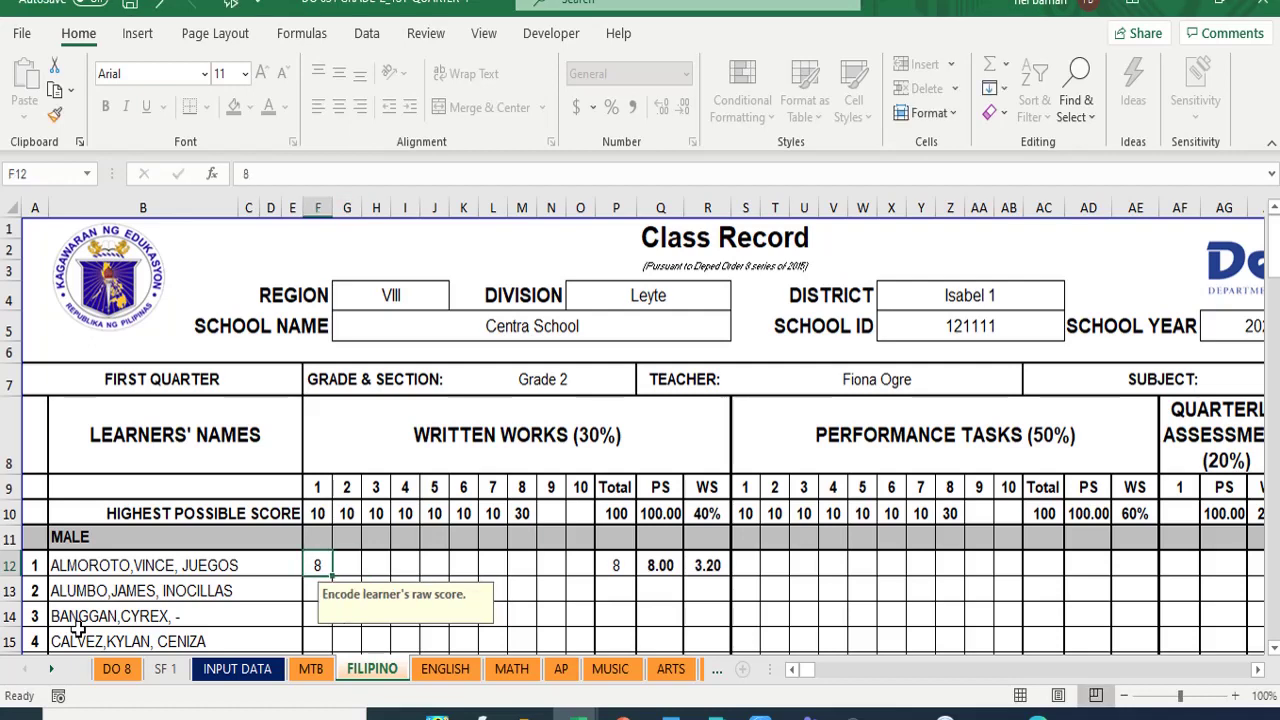
key(BackSpace)
key(Return)
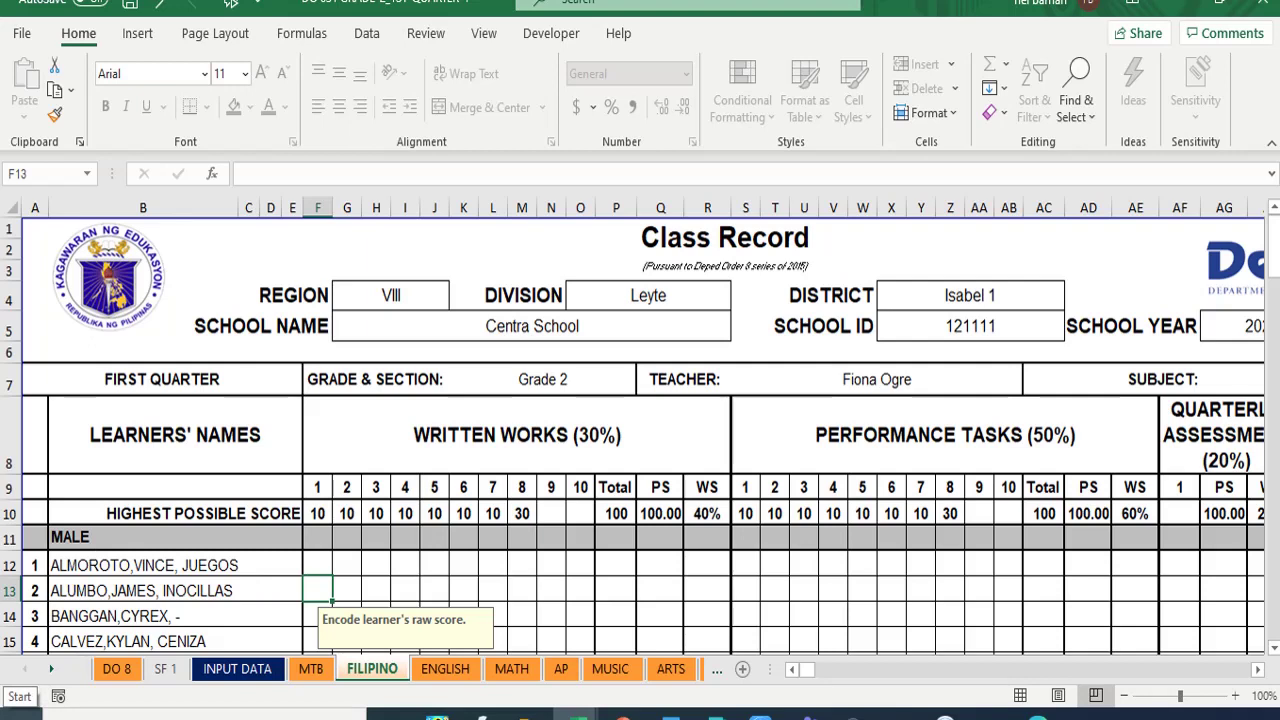
- Enter the second learner's written work scores 7, 7, 7, 7, 6, 6, 6, 6 in F13:M13
text(7)
key(Tab)
text(7)
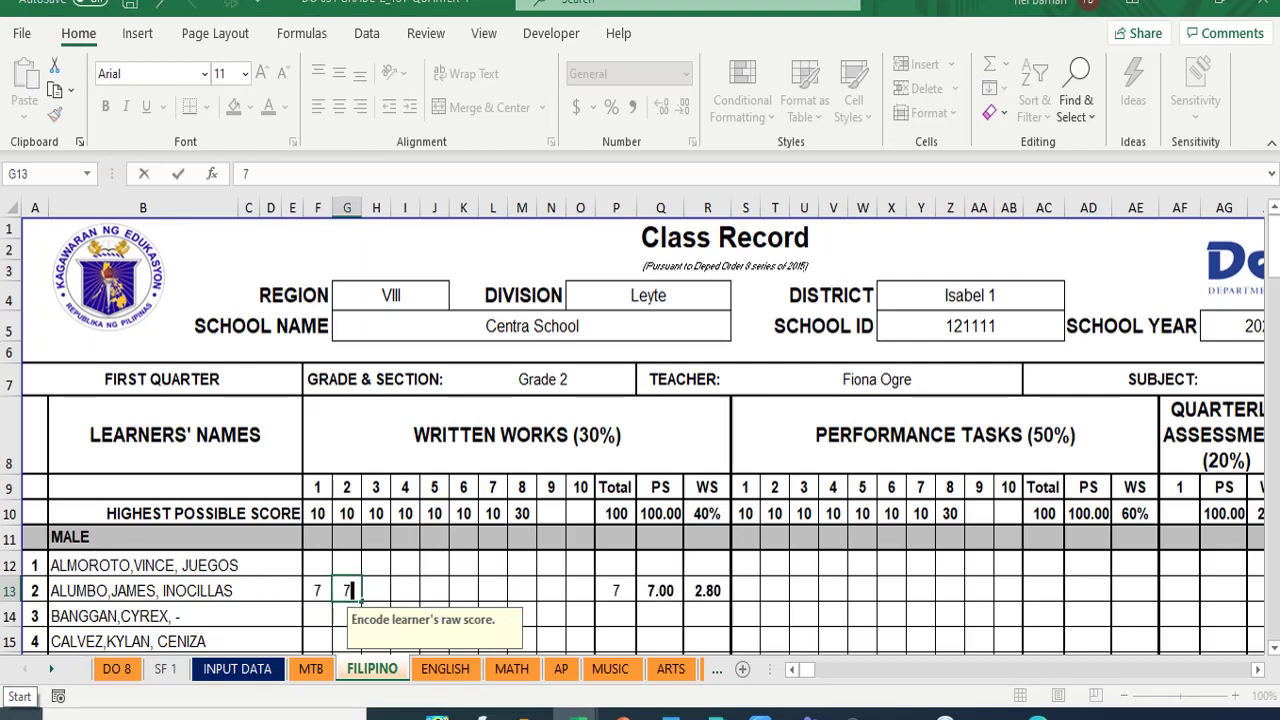
key(Tab)
text(7)
key(Tab)
text(7)
key(Tab)
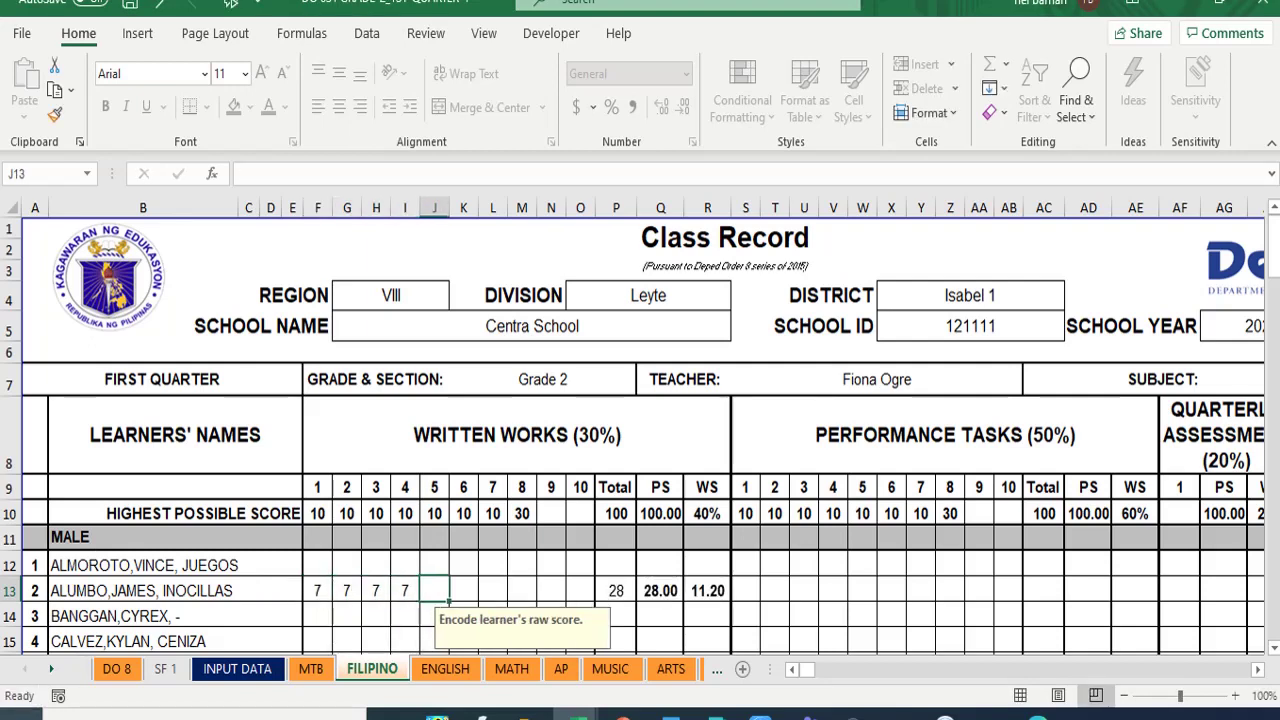
text(6)
key(Tab)
text(6)
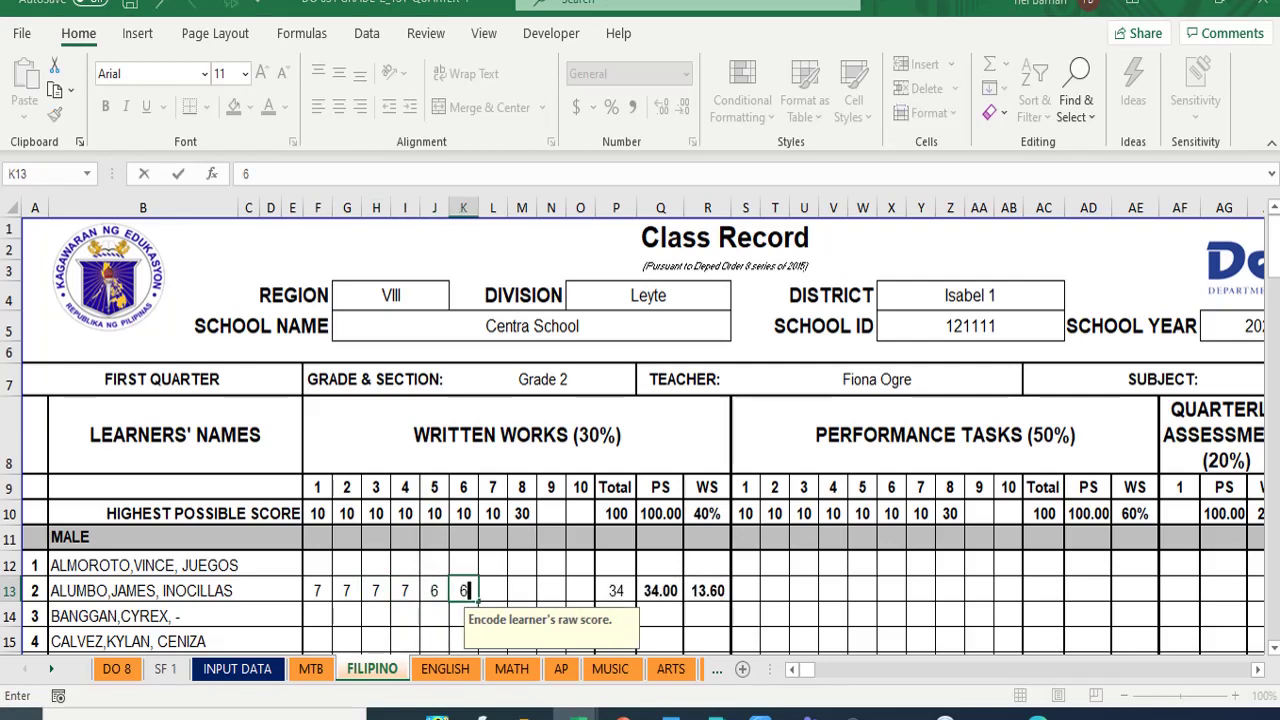
key(Tab)
text(6)
key(Tab)
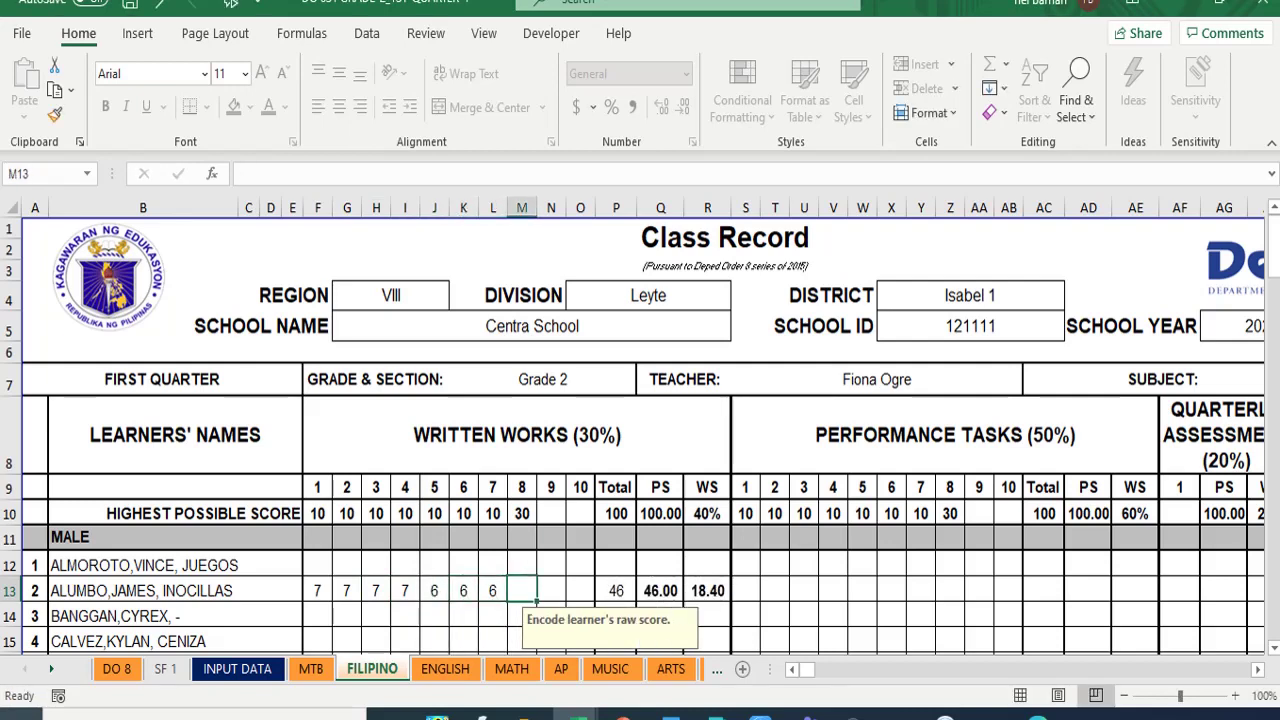
text(6)
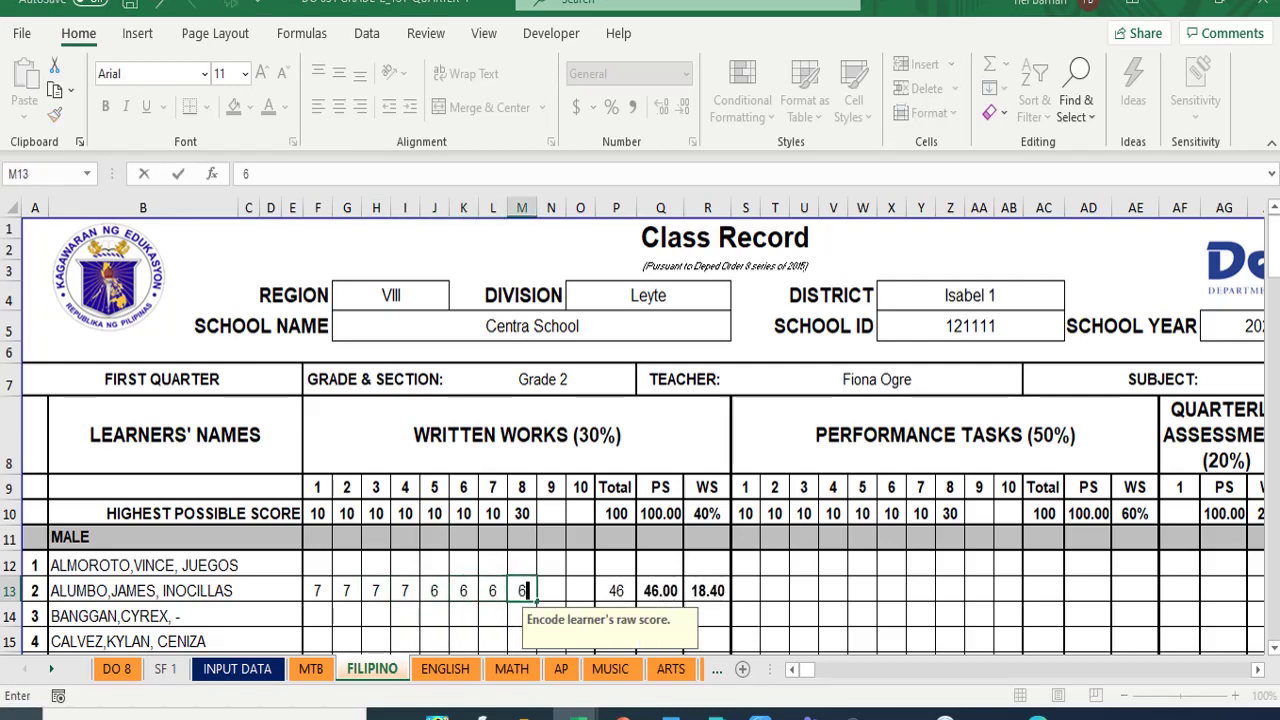
key(Tab)
key(Tab)
key(Tab)
key(Tab)
key(Tab)
key(Tab)
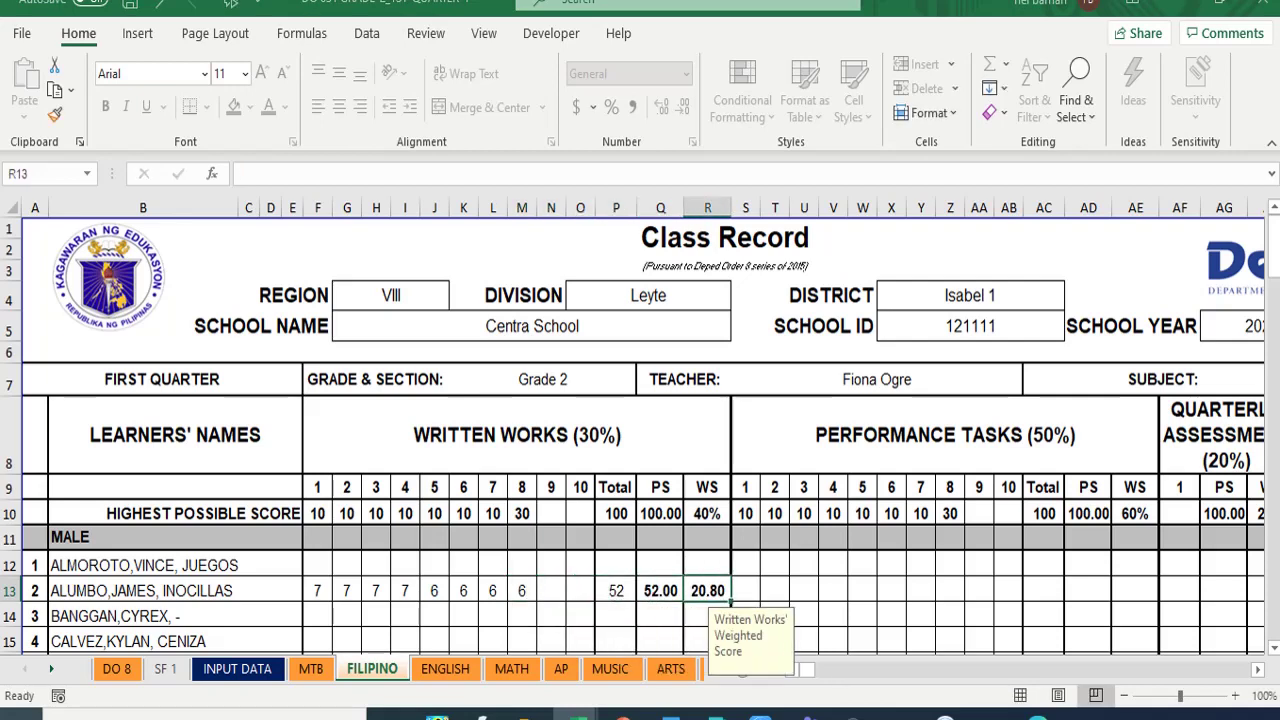
- Enter performance task scores of 7 six times, then 8 and 8, in S13:Z13
key(Tab)
click(745, 590)
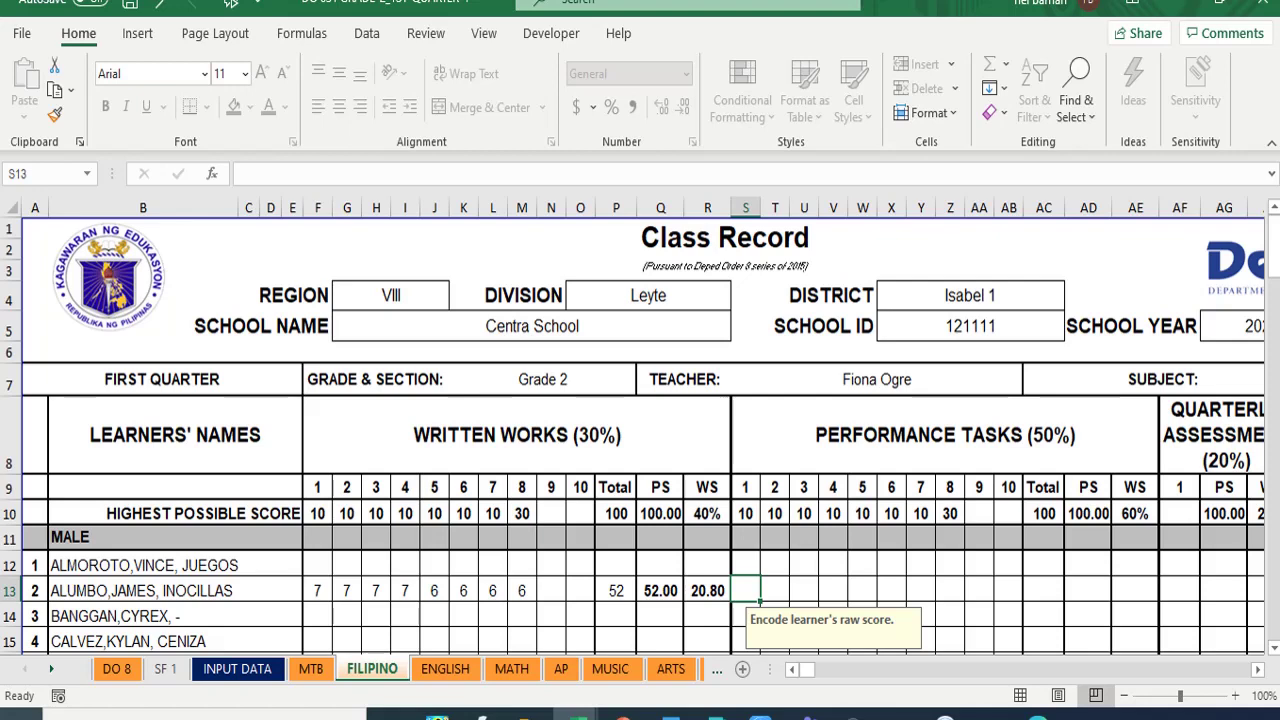
text(7)
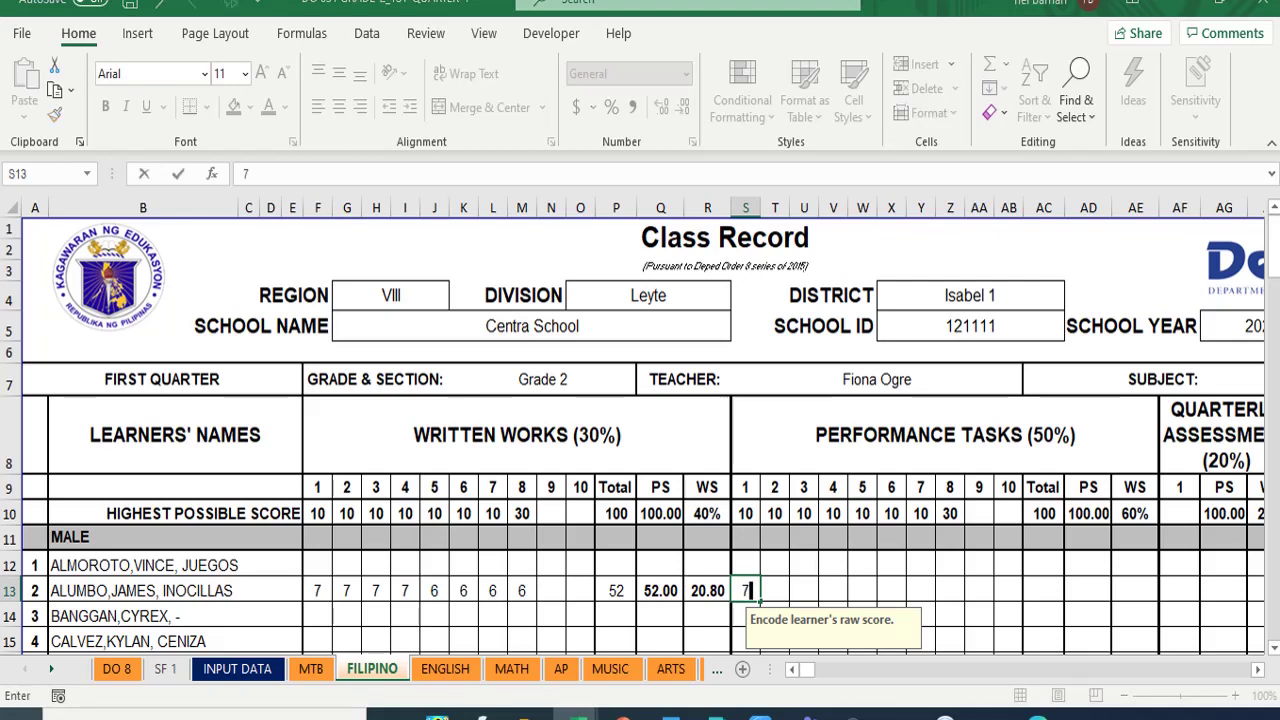
key(Tab)
text(7)
key(Tab)
text(7)
key(Tab)
text(7	7)
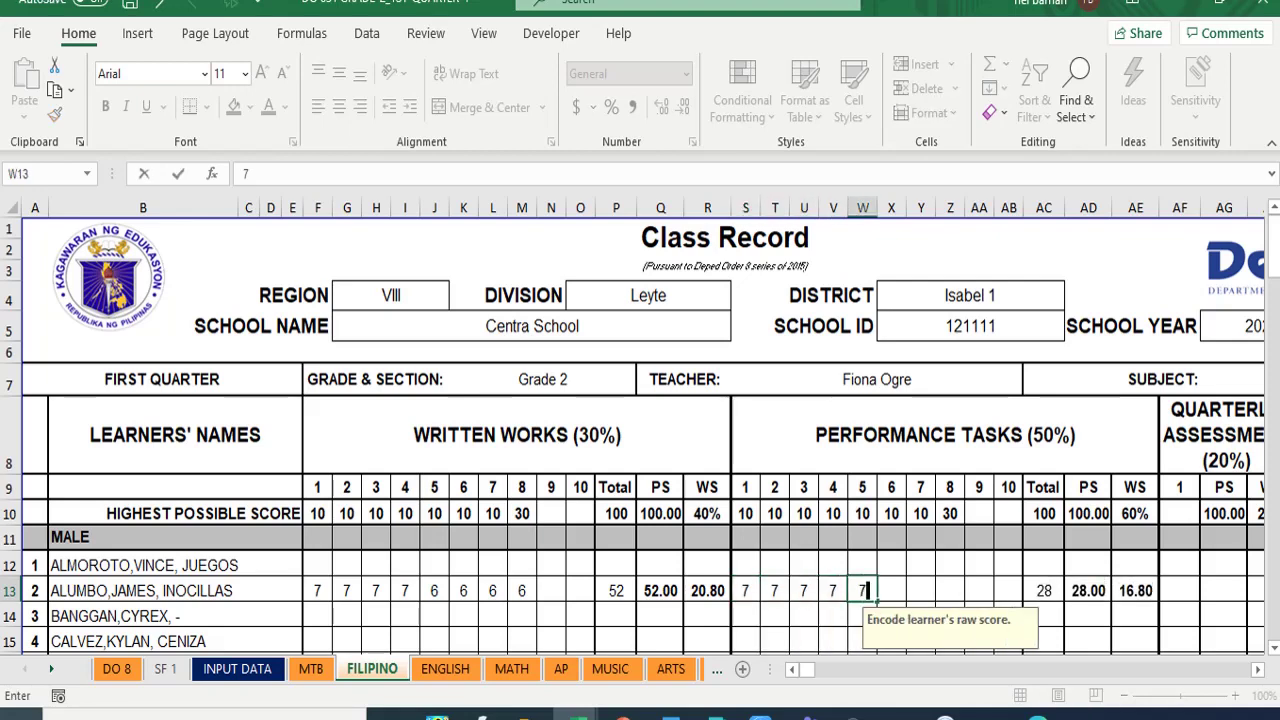
key(Tab)
text(7)
key(Tab)
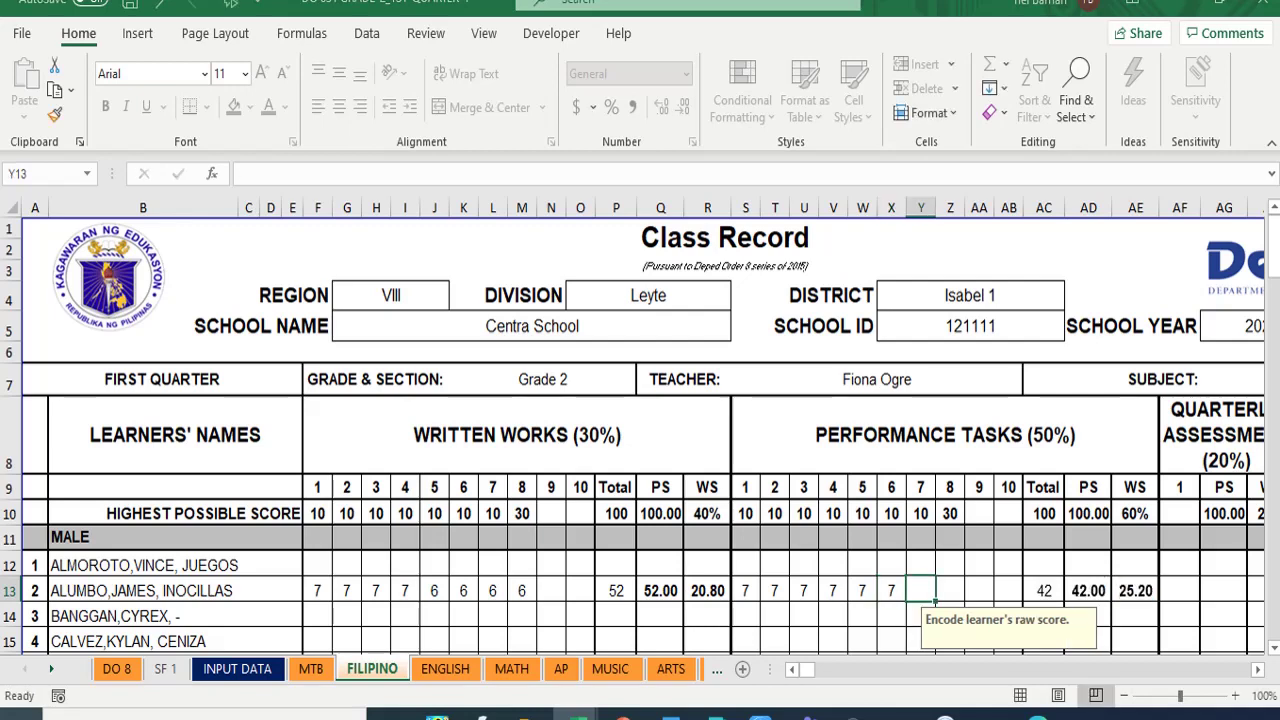
text(8)
key(Tab)
text(8)
key(Tab)
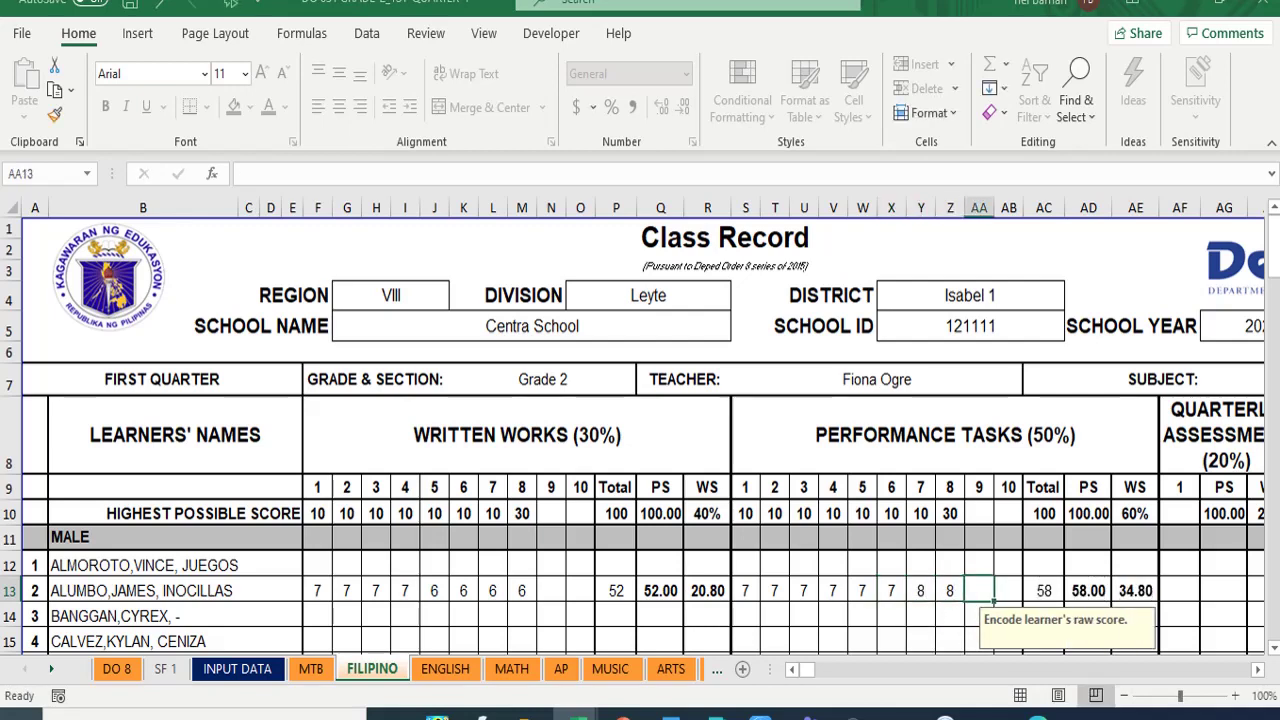
- Enter 0 as the quarterly assessment score in AF13 and show the DO 8 transmutation table
key(Tab)
key(Tab)
key(Tab)
key(Tab)
key(Tab)
key(Tab)
key(Tab)
key(Tab)
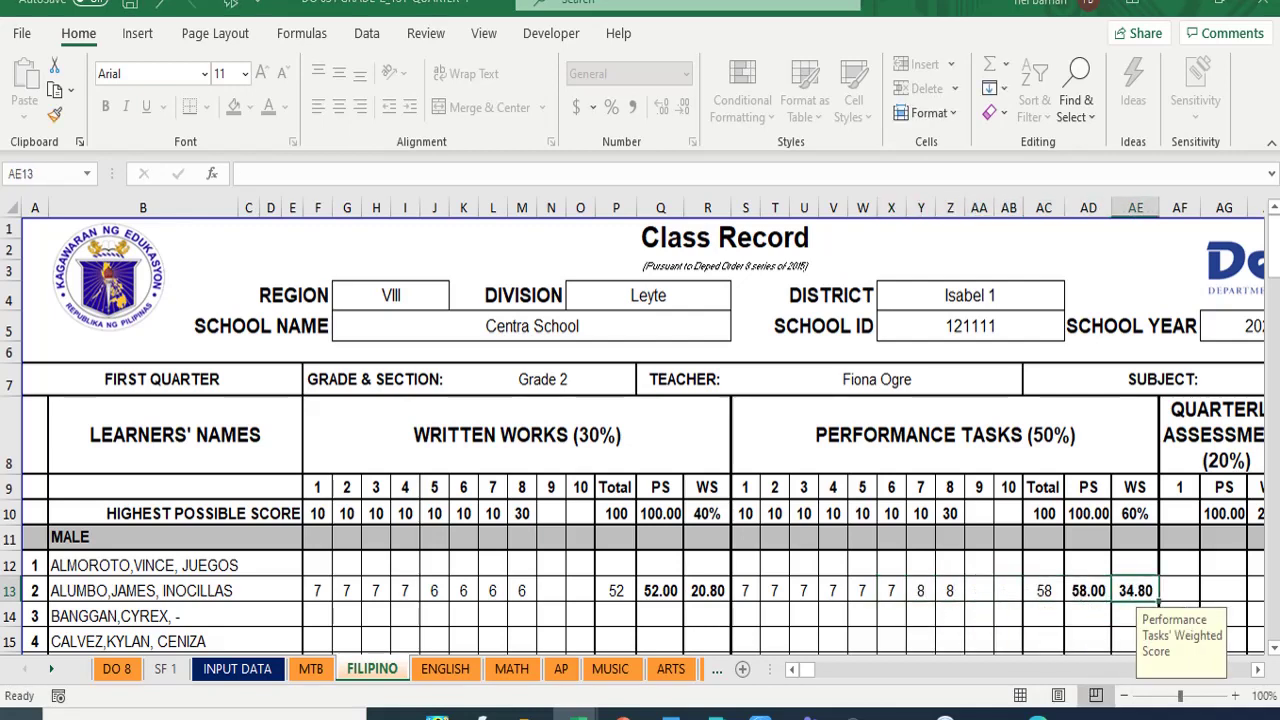
key(Tab)
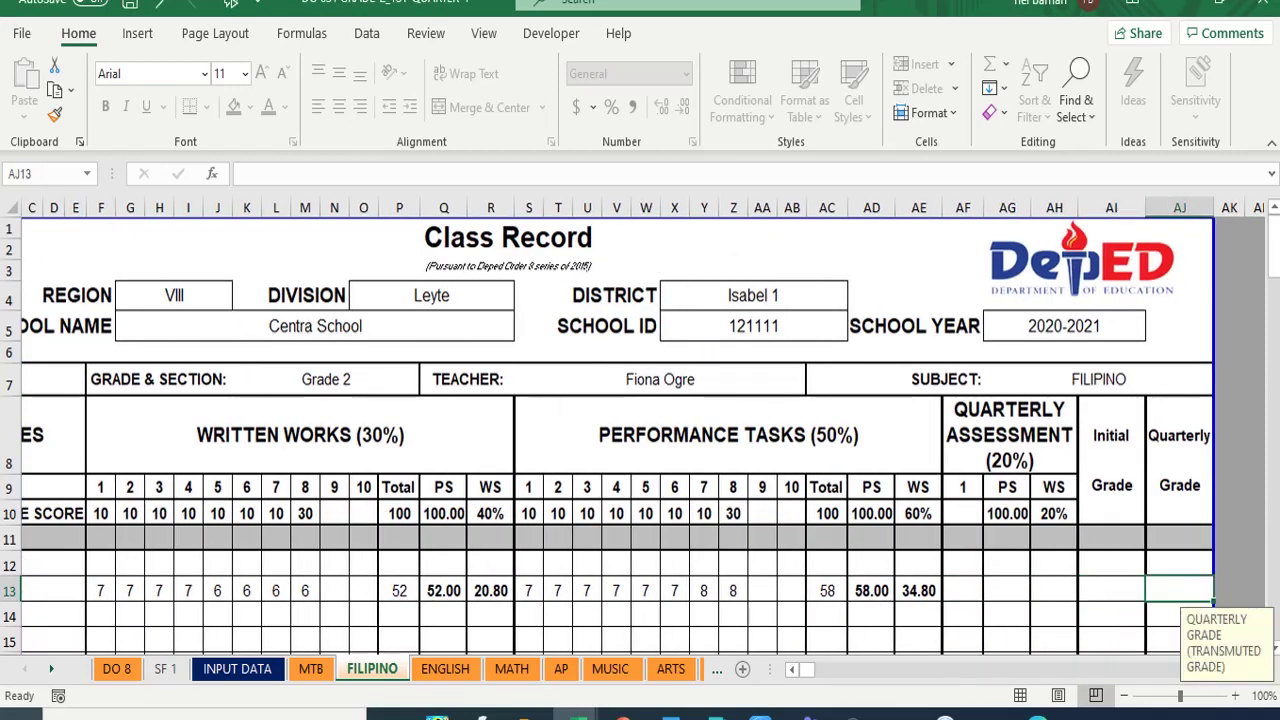
key(shift+Tab)
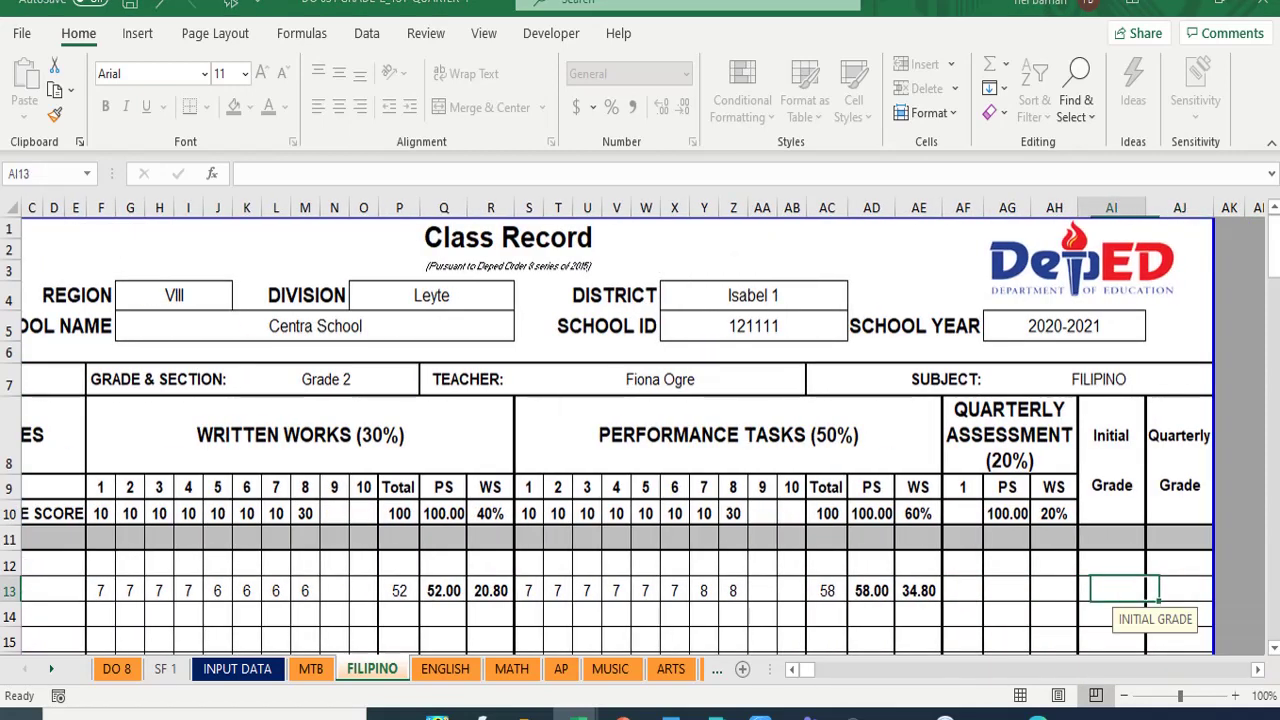
key(shift+Tab)
key(shift+Tab)
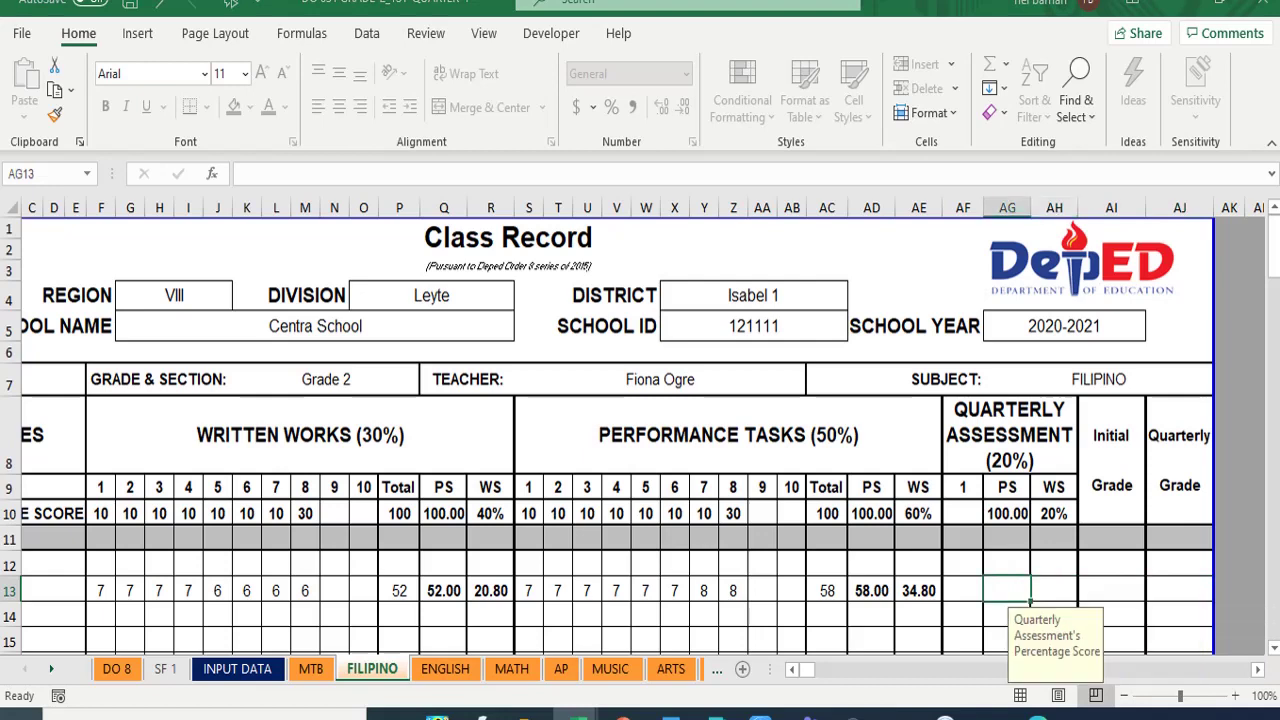
key(shift+Tab)
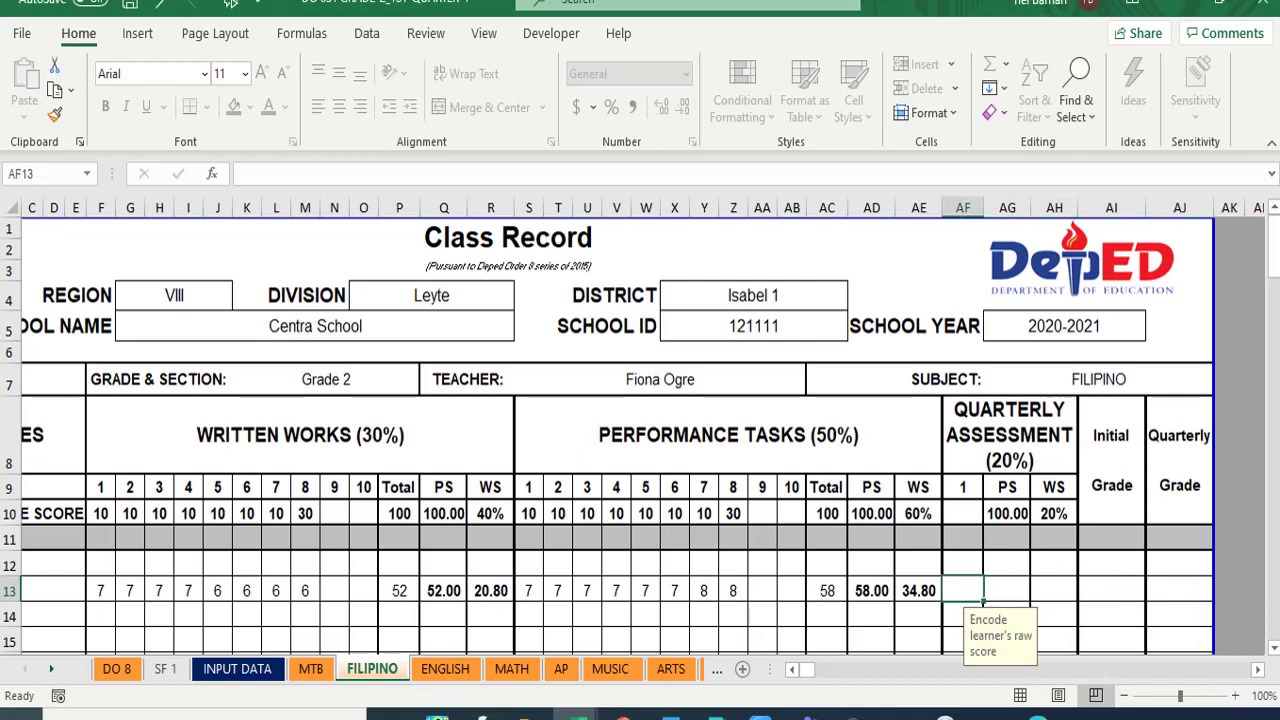
text(0)
key(Return)
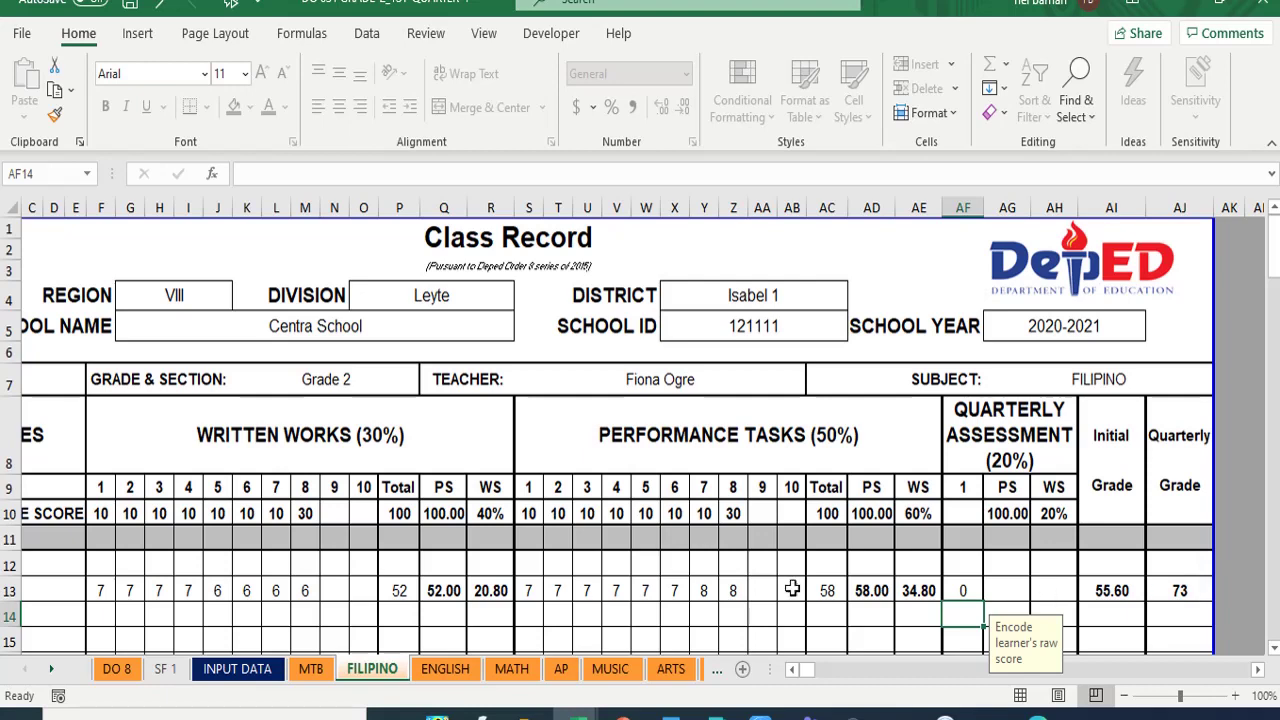
click(116, 672)
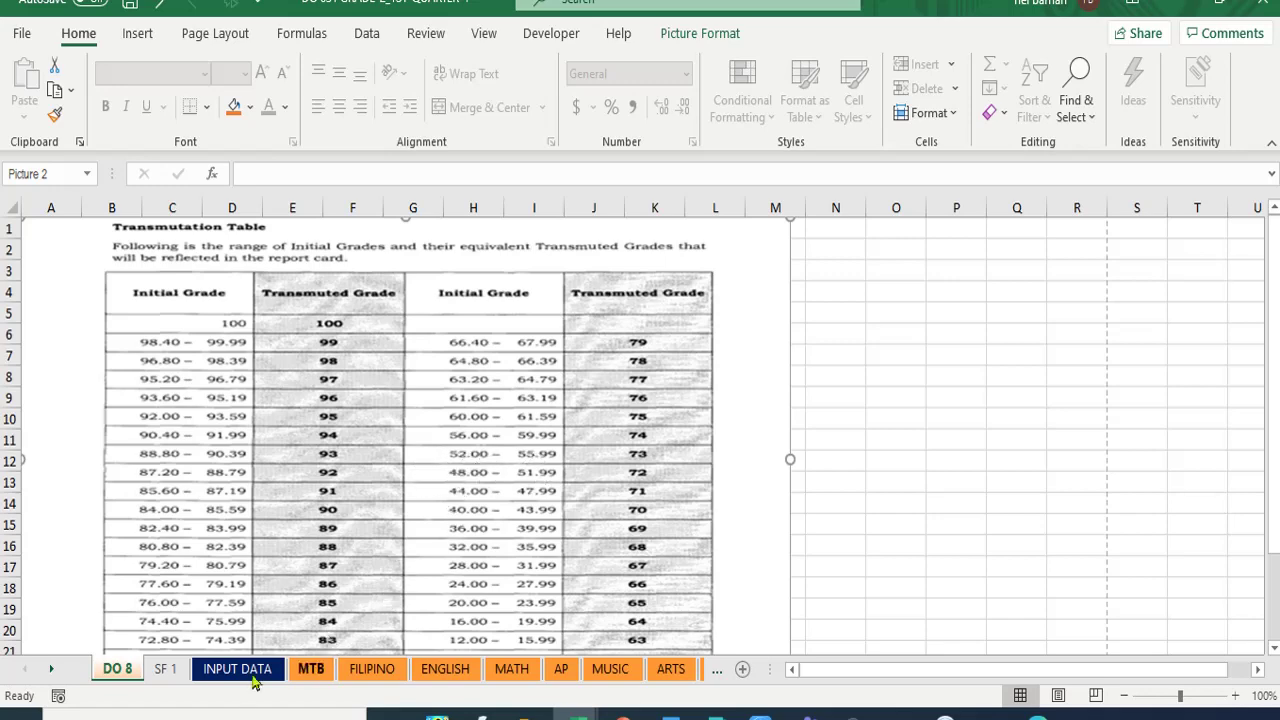
click(253, 680)
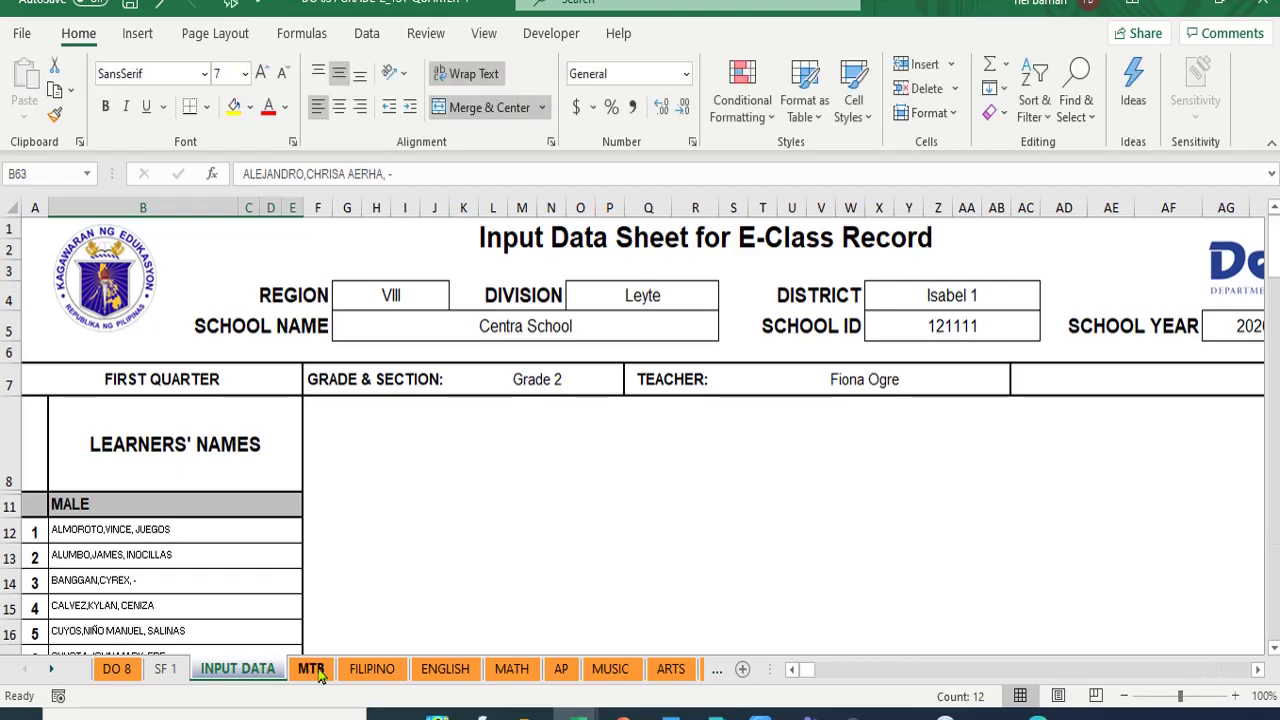
click(370, 676)
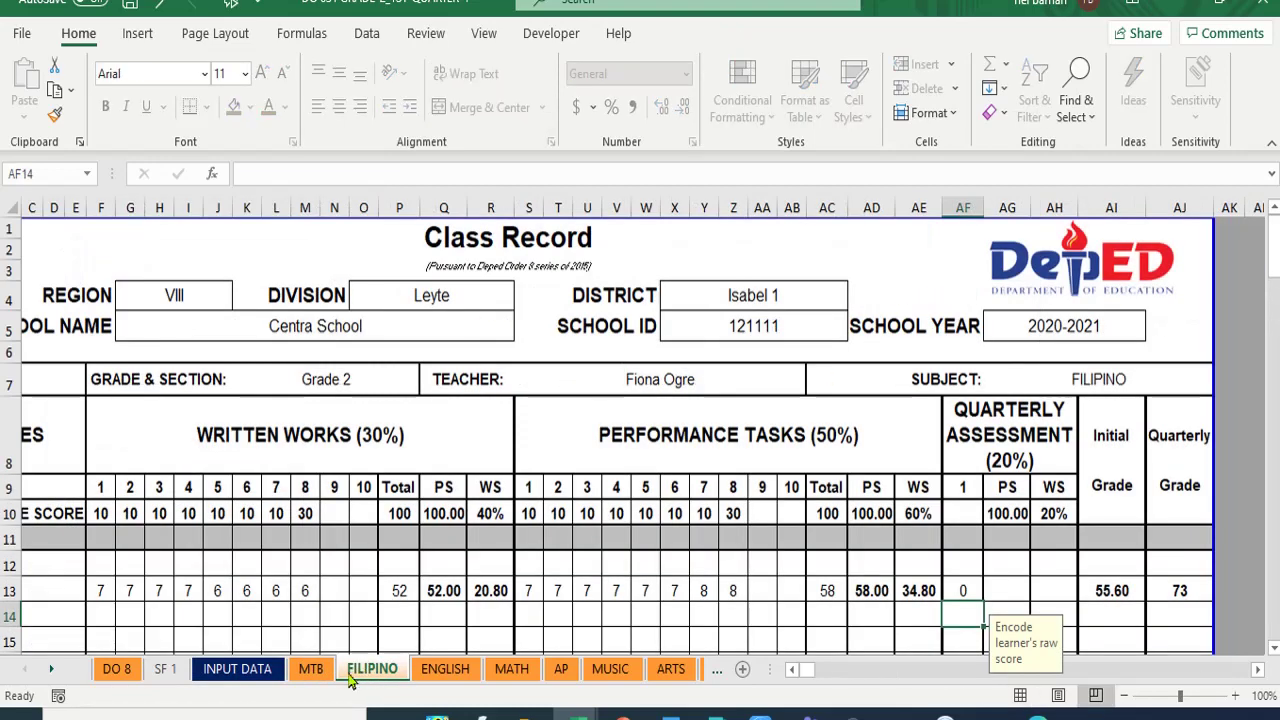
click(122, 670)
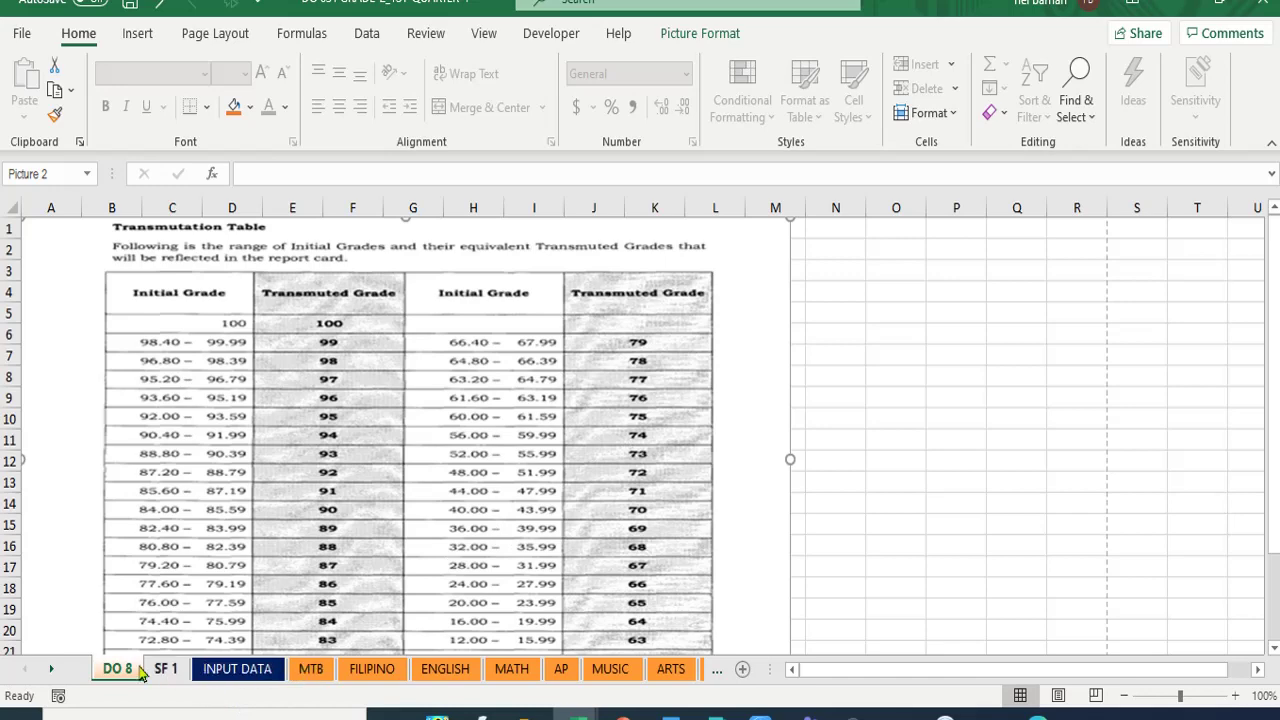
click(366, 670)
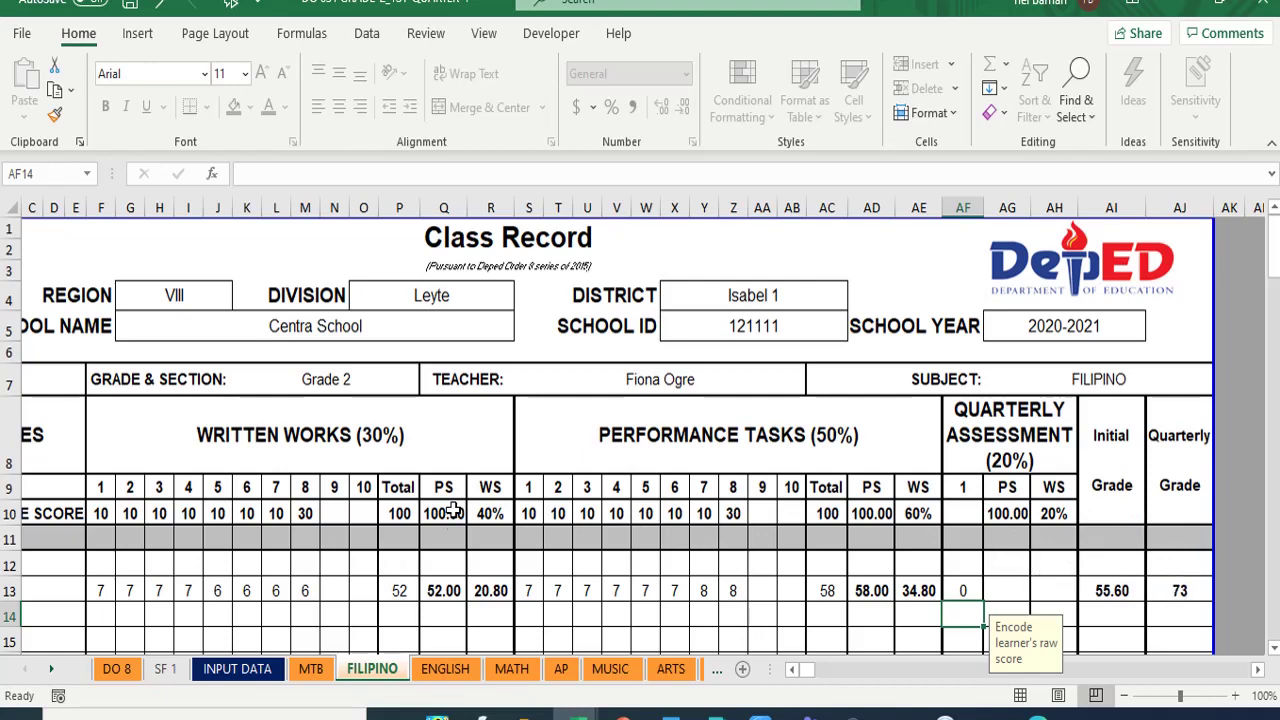
scroll(257, 531, down, 7)
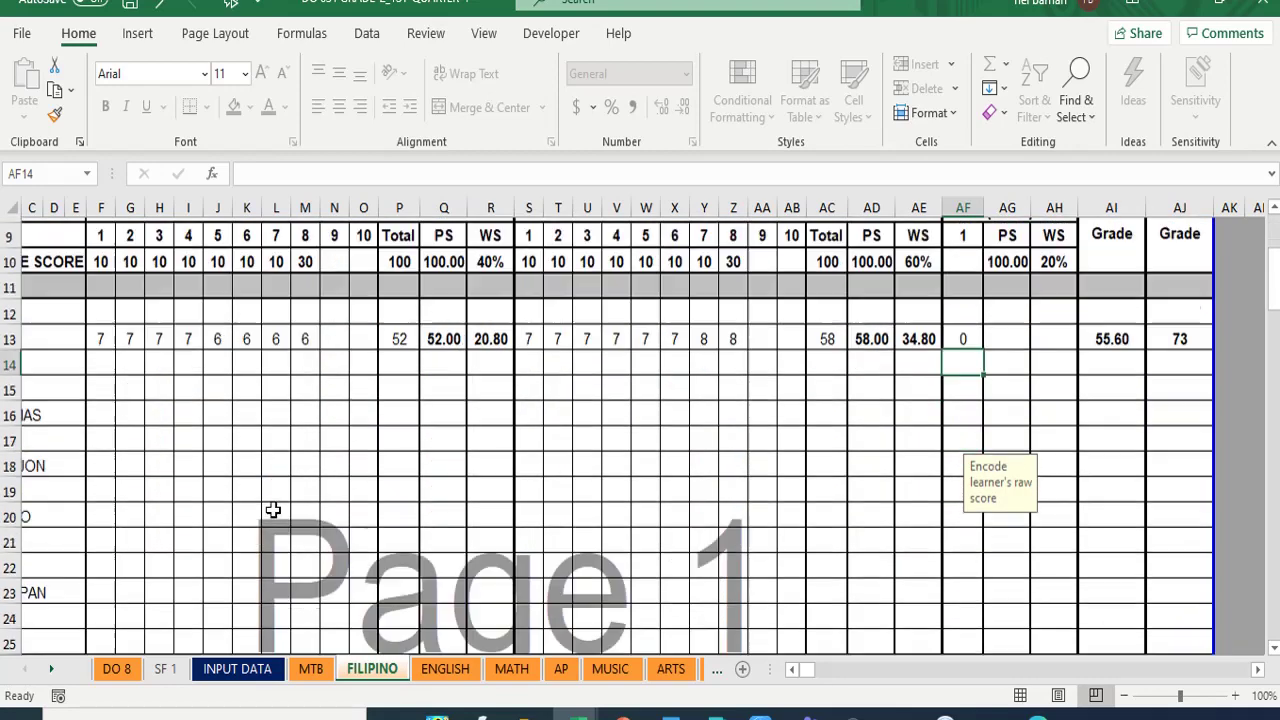
scroll(272, 515, down, 5)
scroll(201, 530, down, 2)
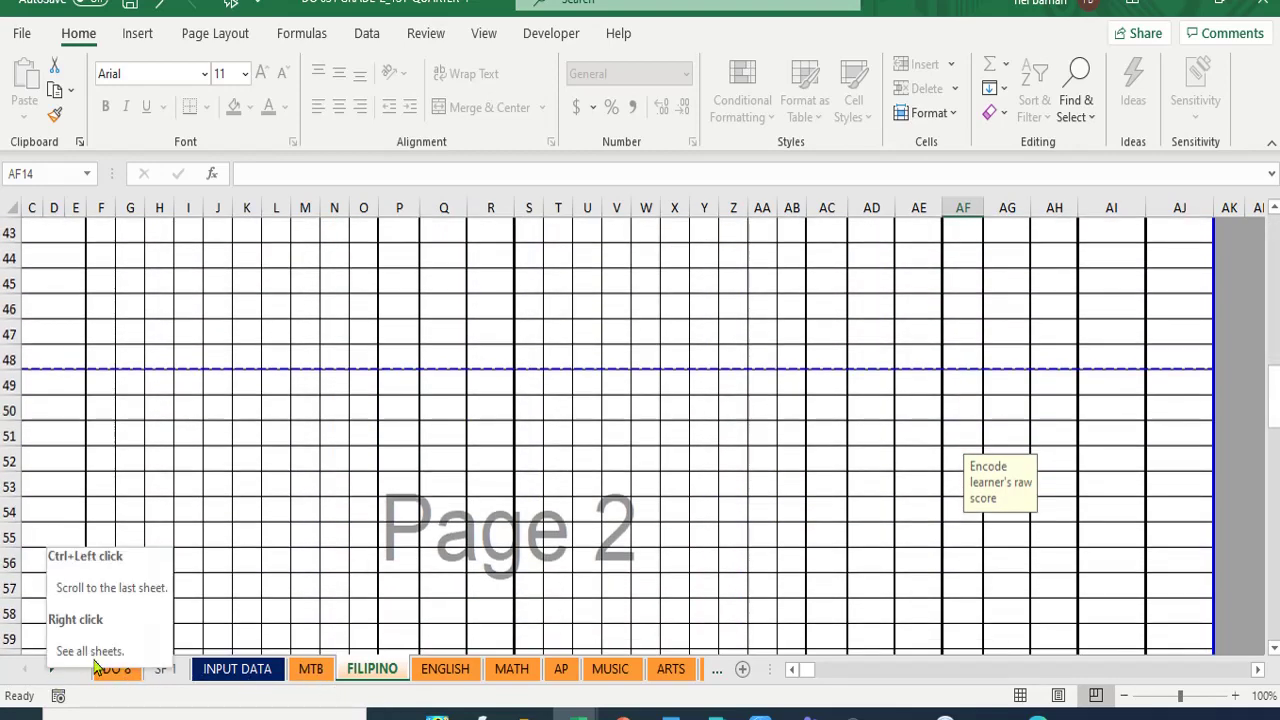
click(790, 670)
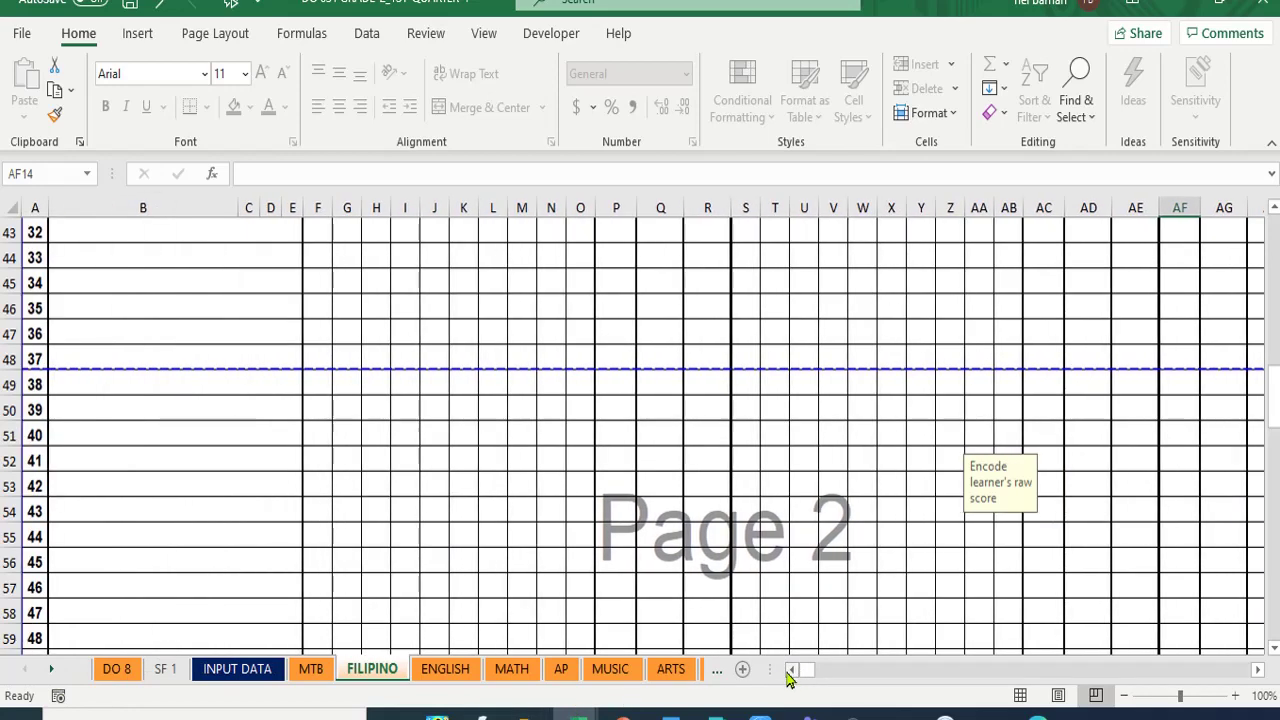
scroll(164, 532, up, 14)
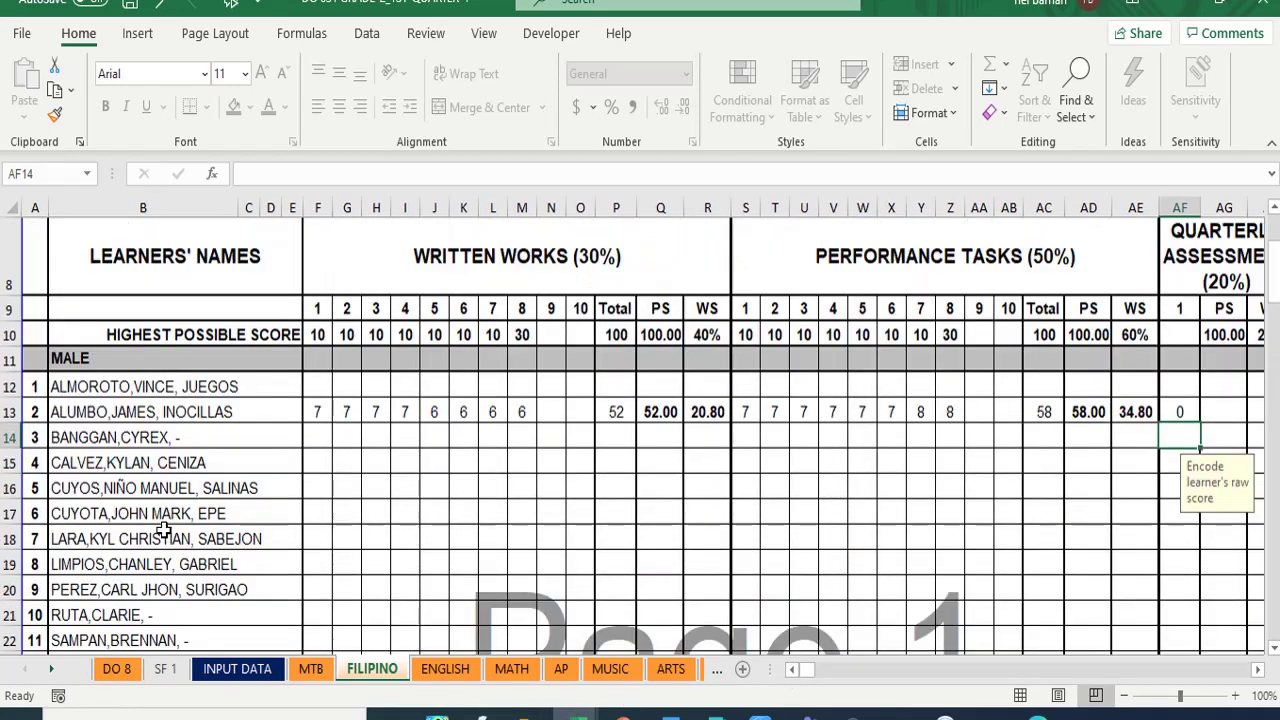
scroll(164, 530, down, 20)
scroll(171, 443, up, 5)
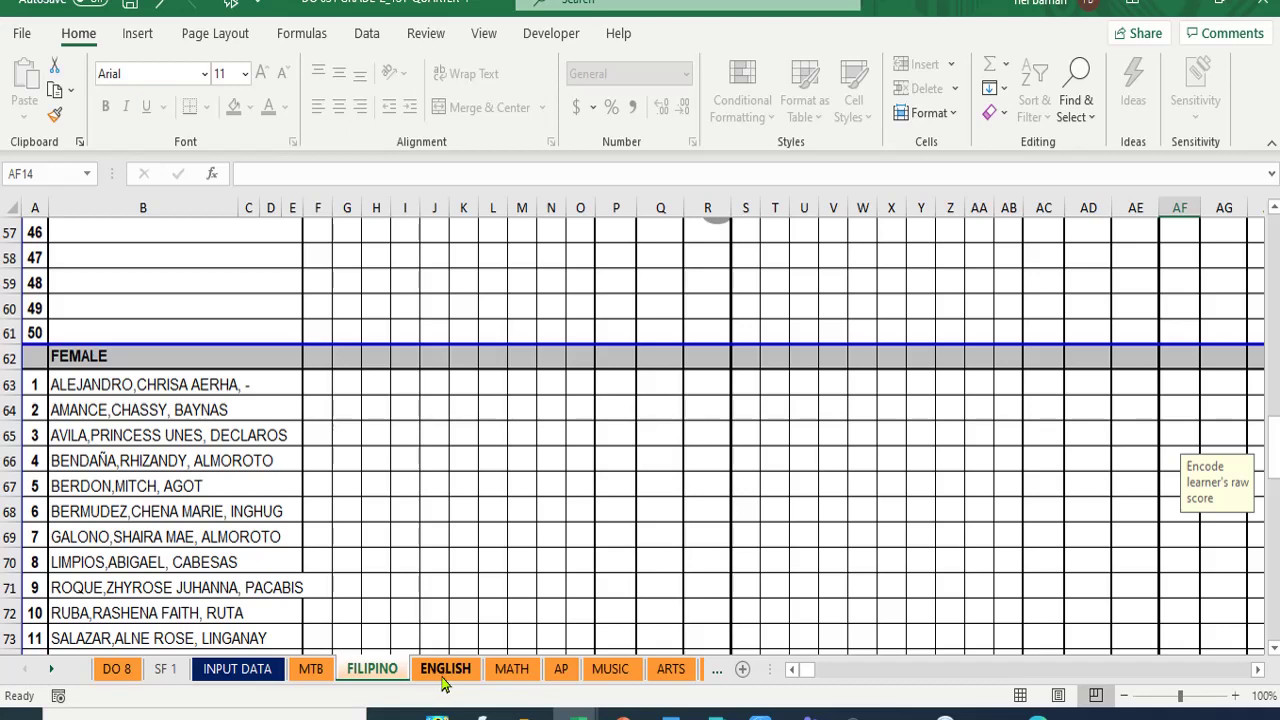
- On the ENGLISH sheet, set R10 to 40% for written works and AE10 to 60% for performance tasks
click(444, 669)
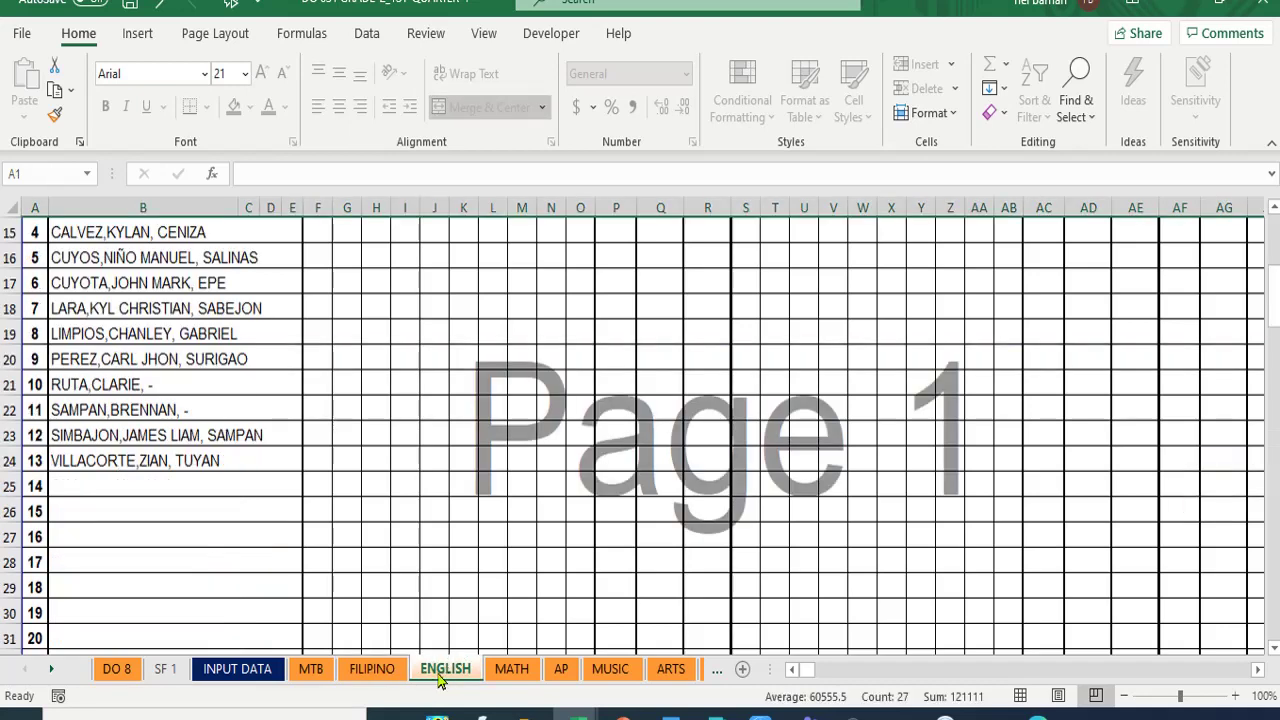
scroll(523, 614, up, 5)
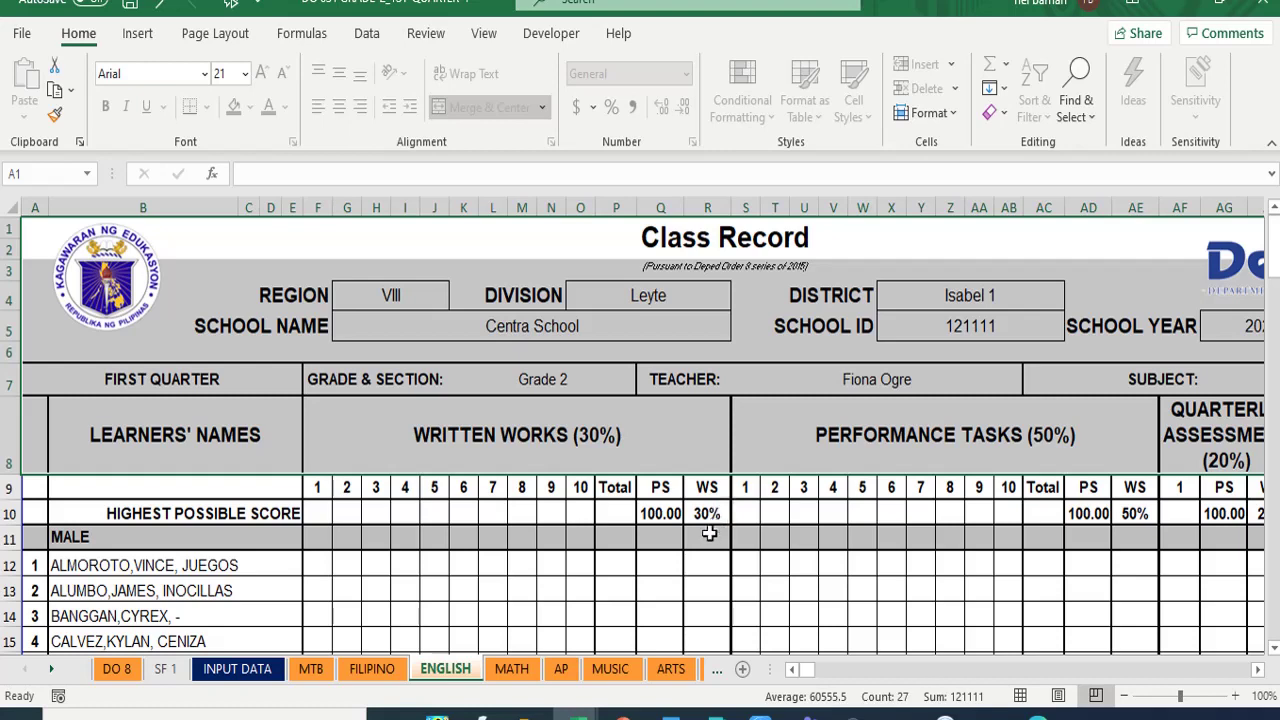
click(707, 514)
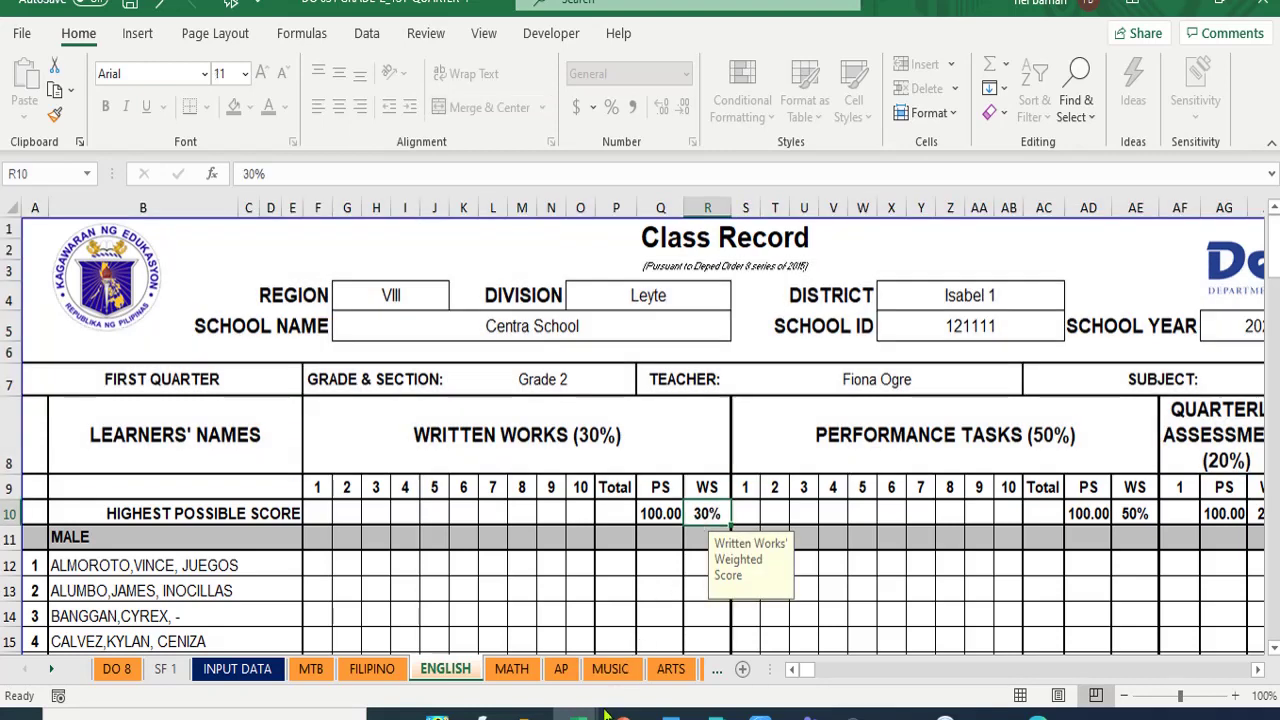
text(40)
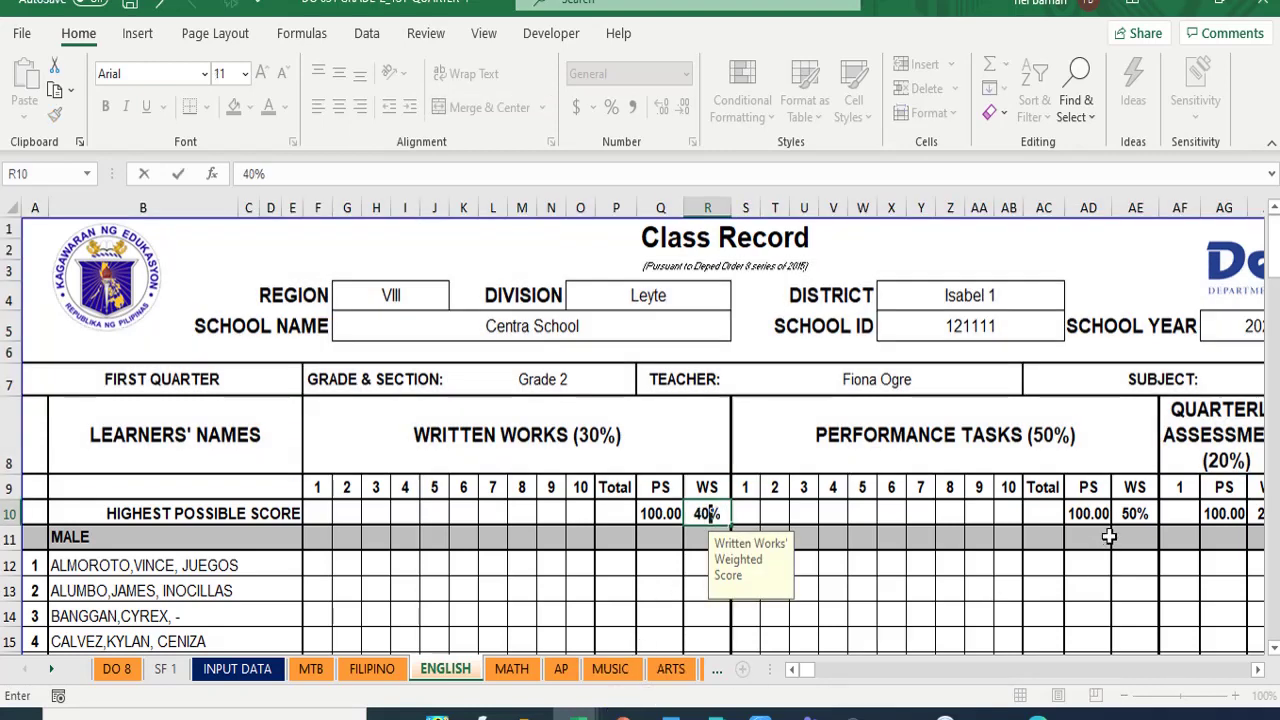
click(1128, 512)
text(60)
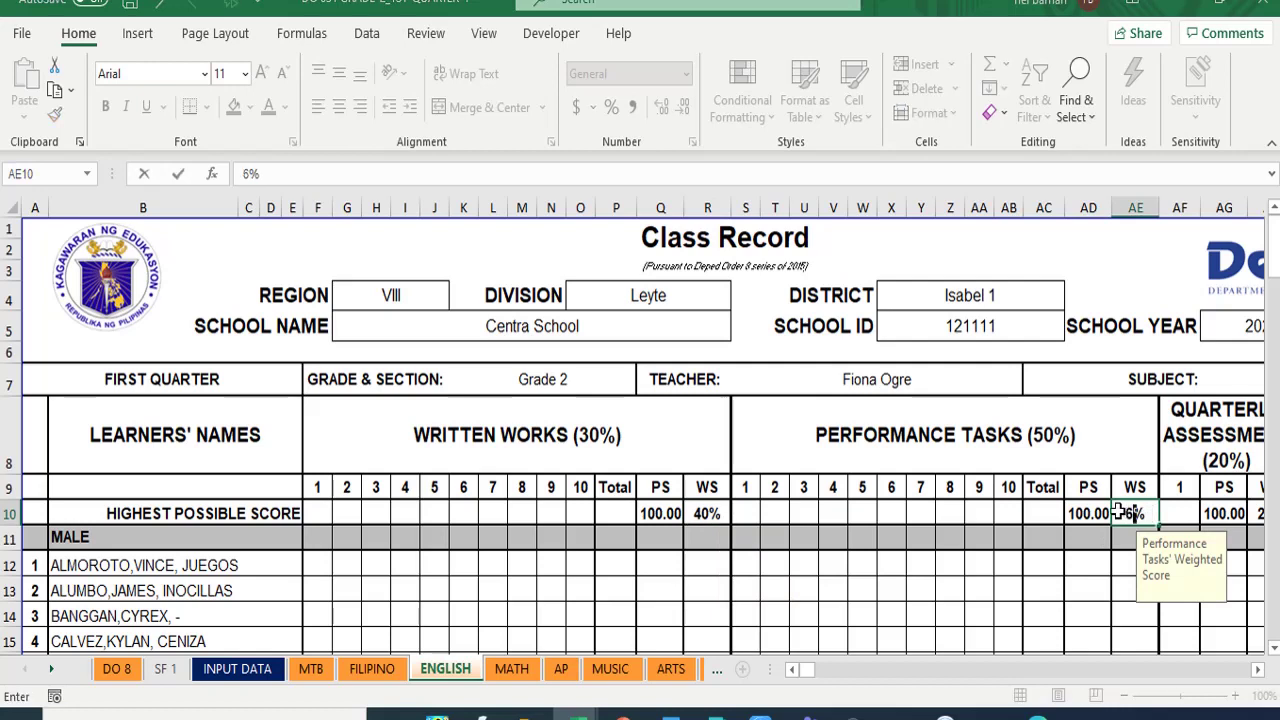
click(1040, 593)
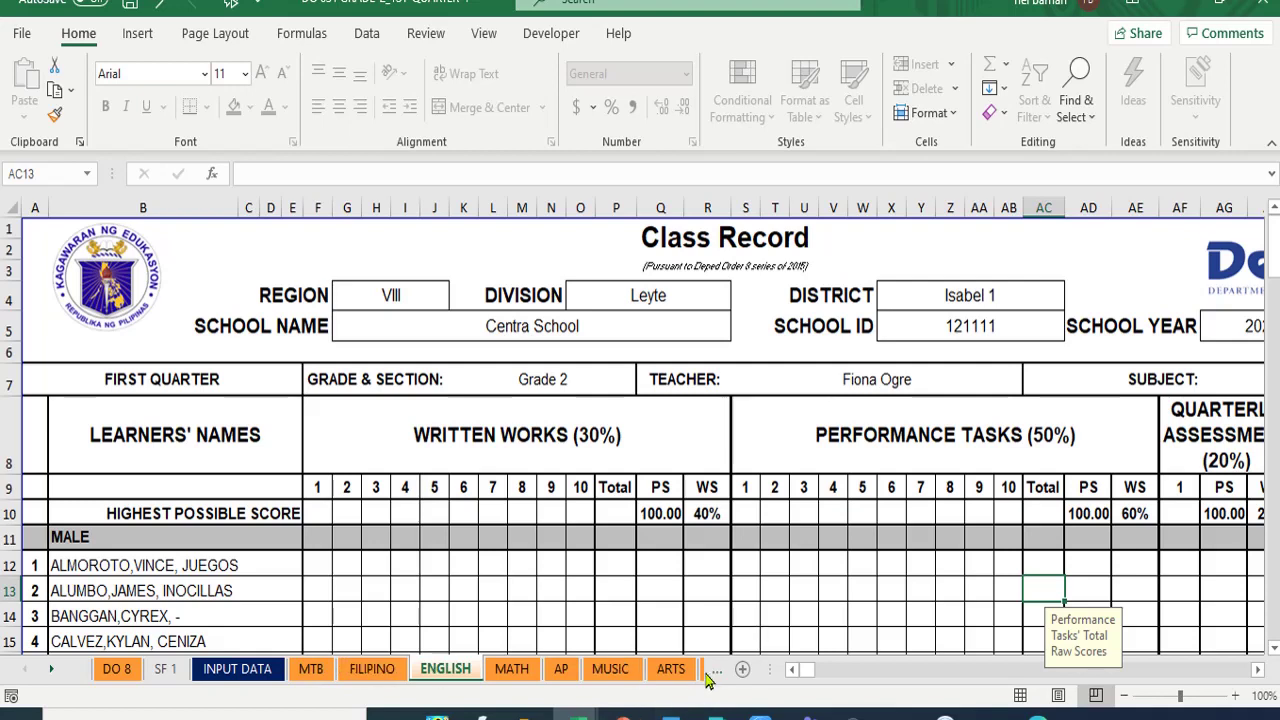
click(50, 670)
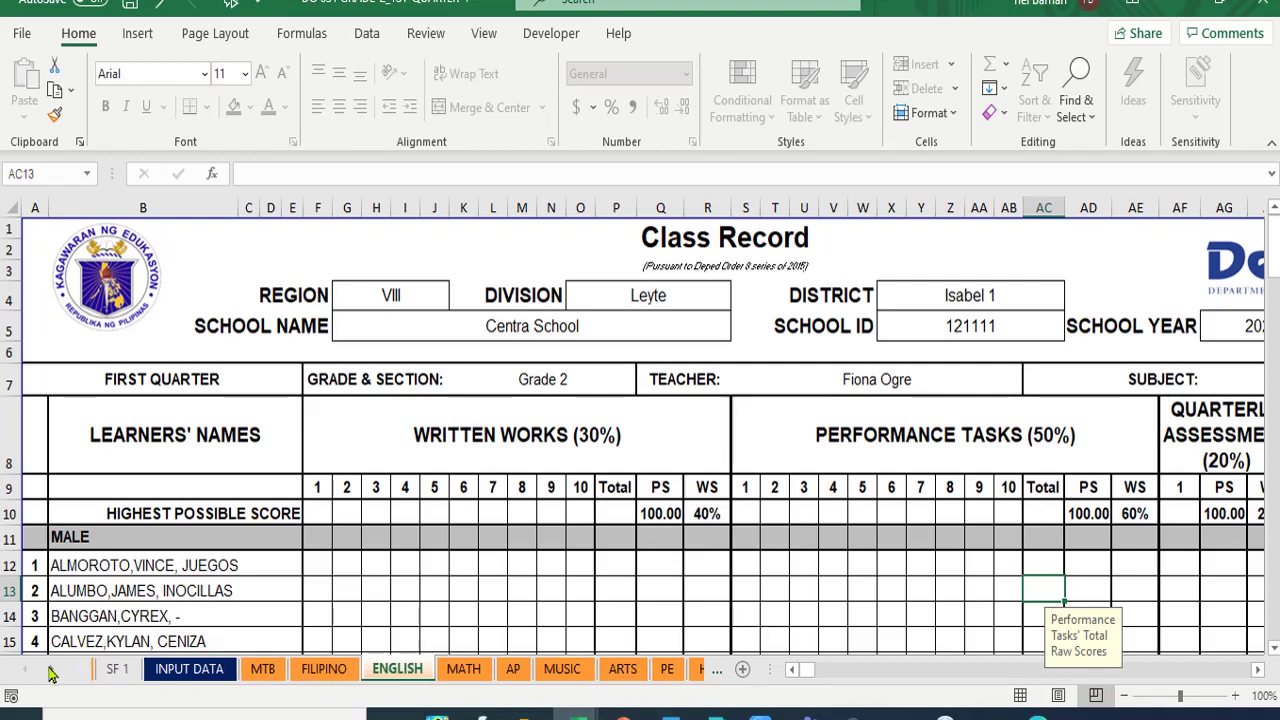
- On the ESP sheet, change R10 to 40% for written works and AE10 to 60% for performance tasks
click(50, 670)
click(50, 670)
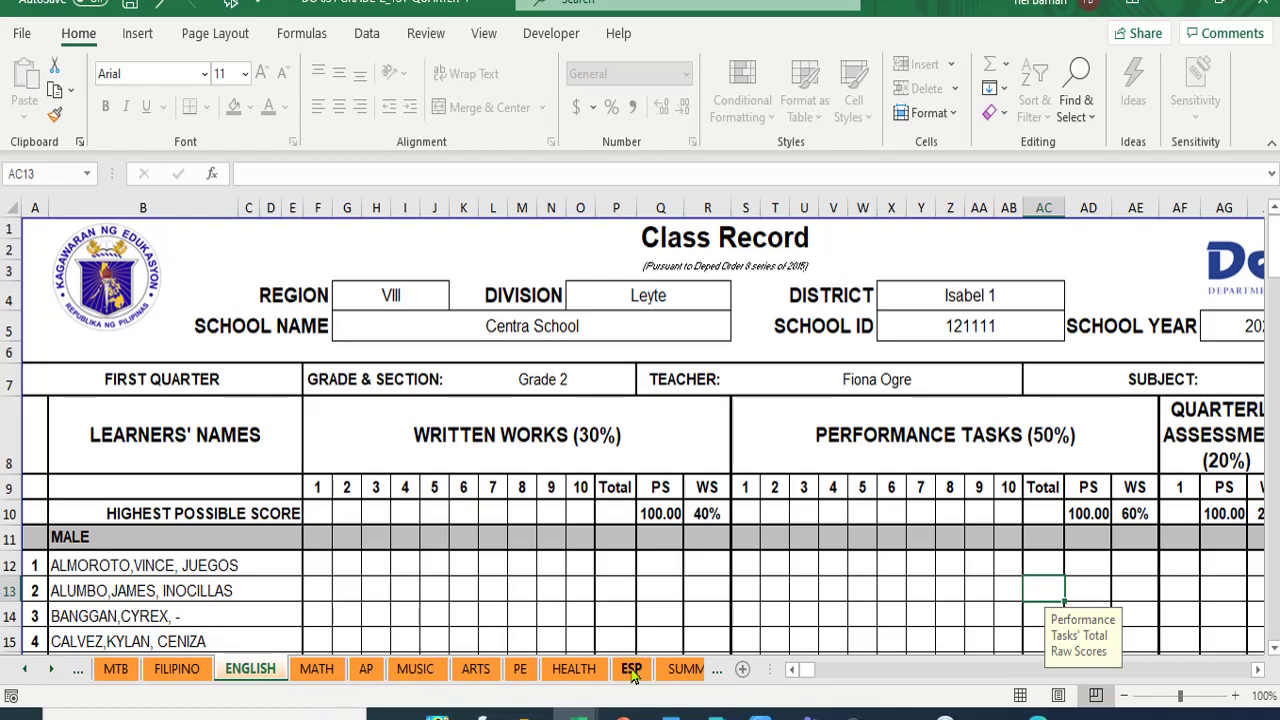
click(632, 670)
scroll(556, 605, up, 5)
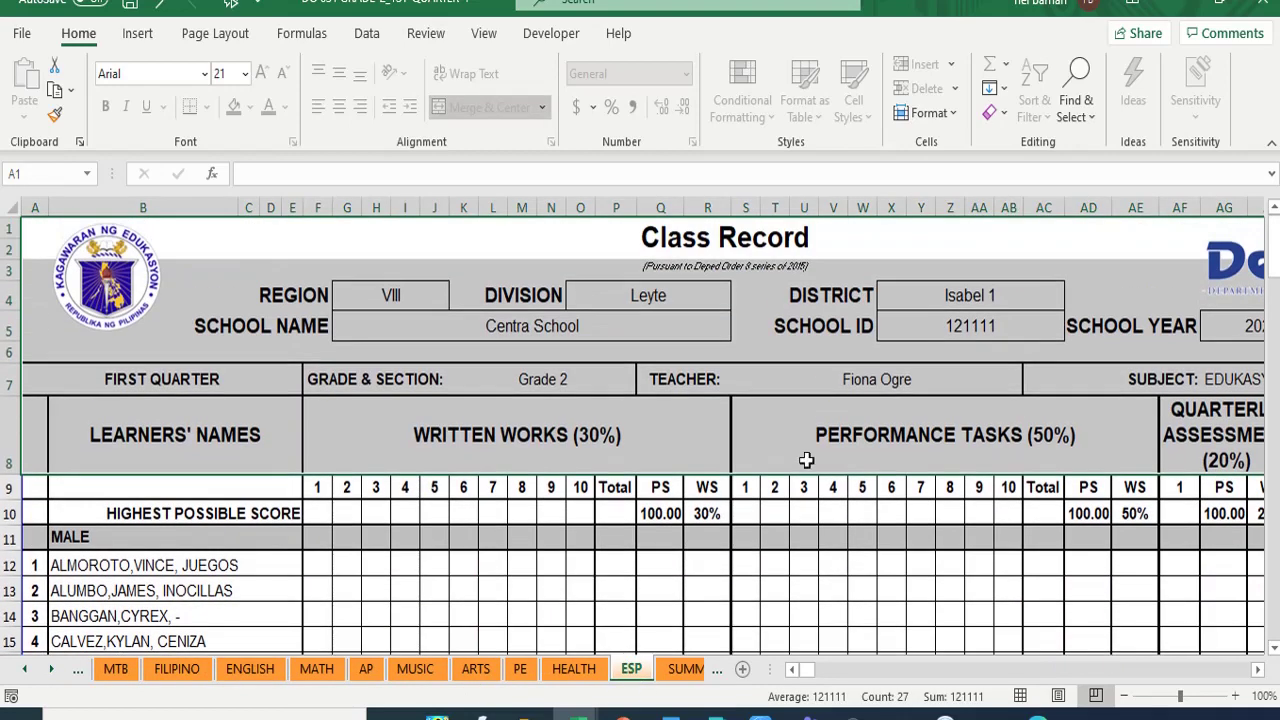
click(1258, 669)
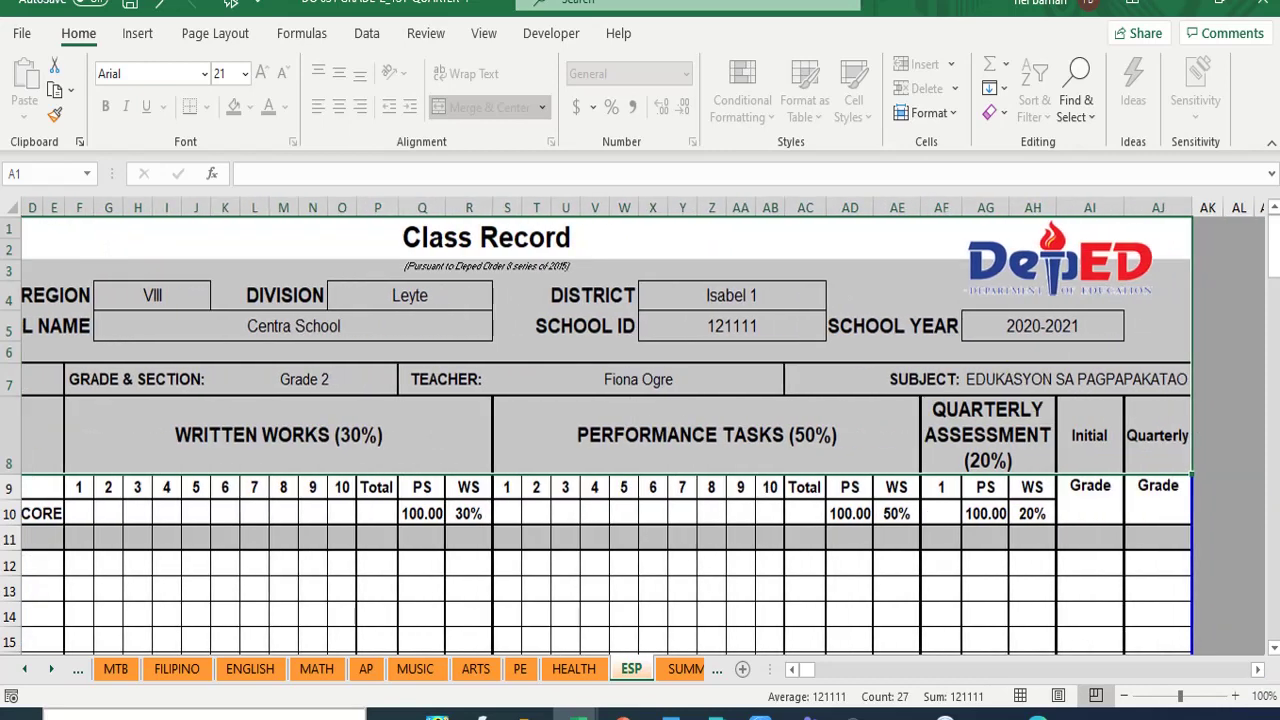
click(468, 512)
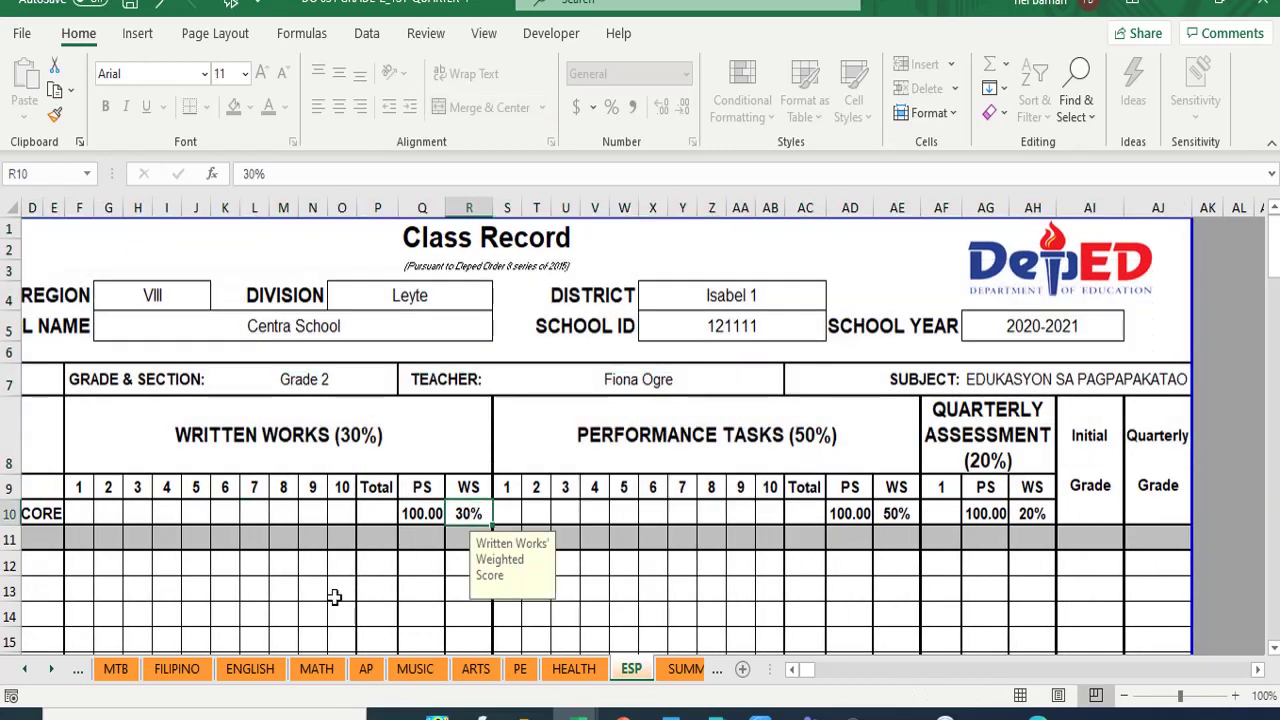
text(40)
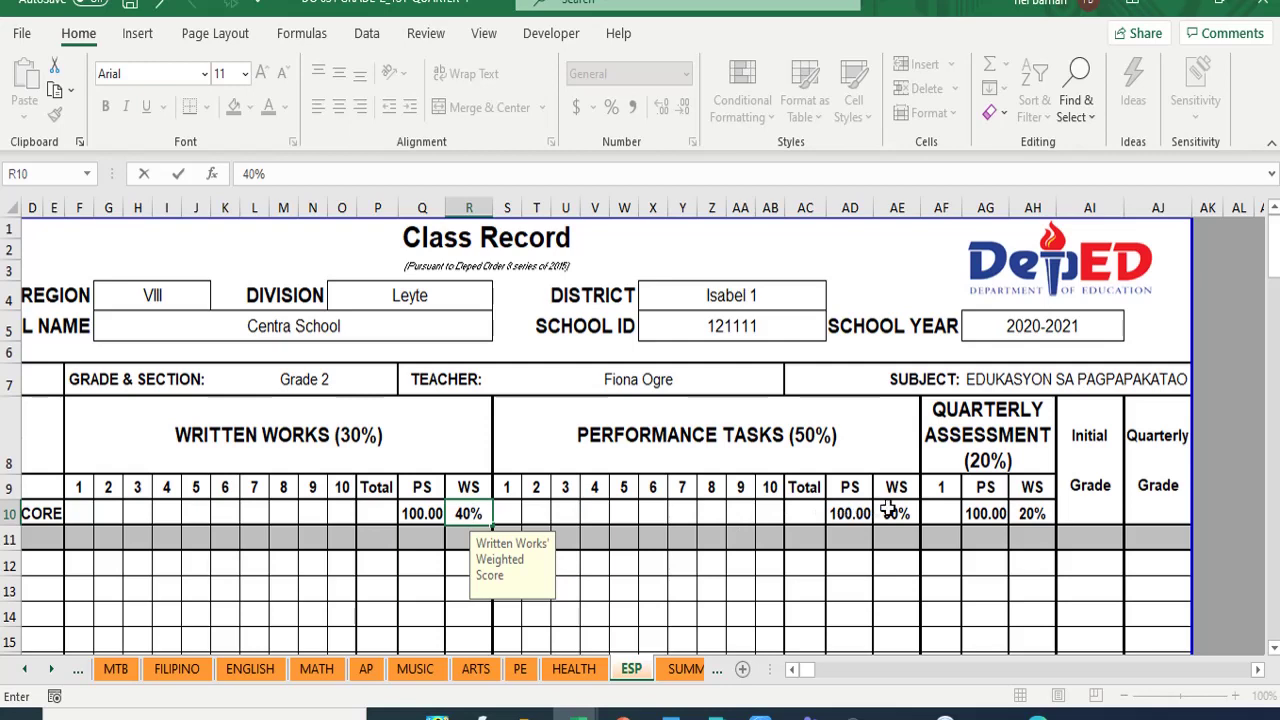
click(888, 512)
text(60)
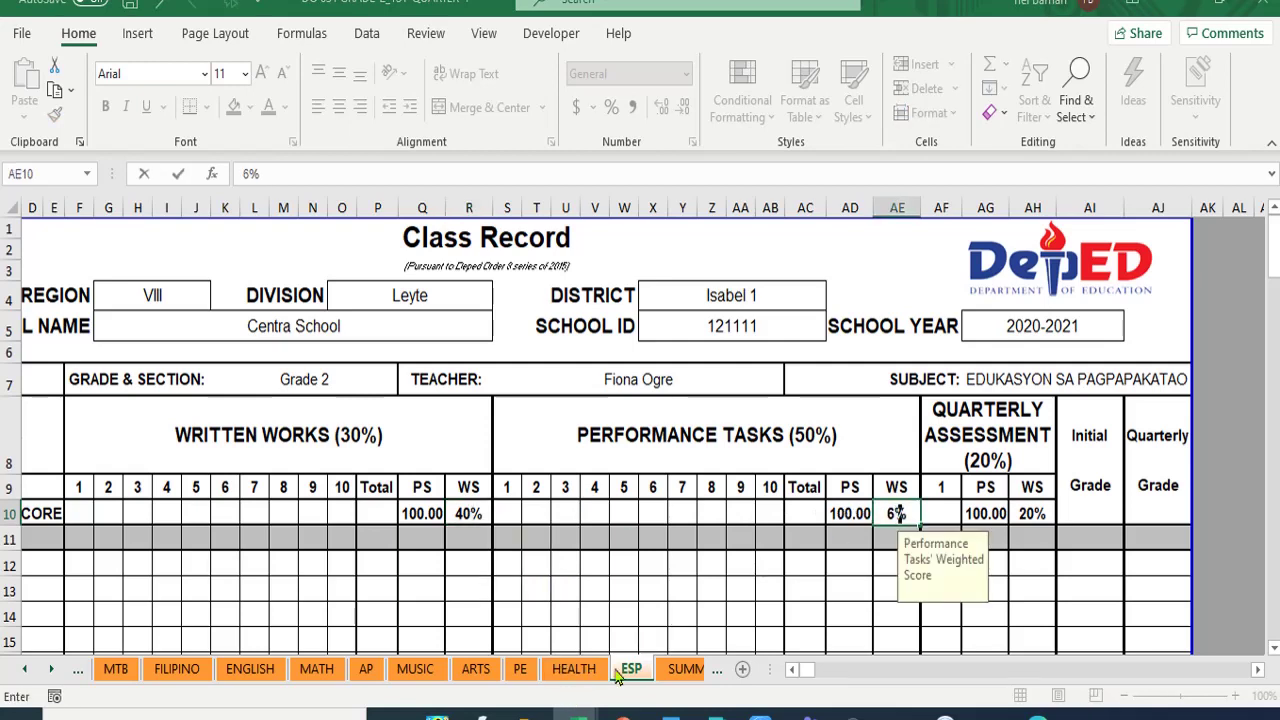
click(739, 637)
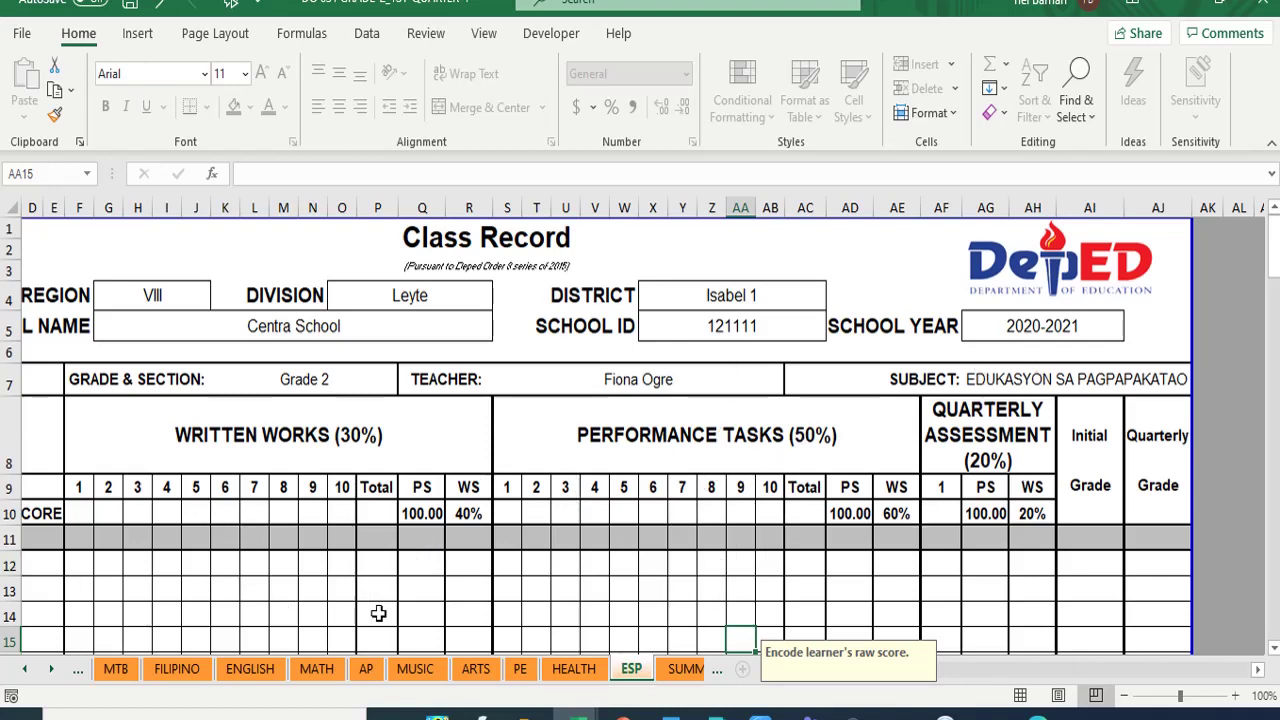
- On the MATH sheet, enter 50 in both R10 and AE10 for the two weights
click(314, 670)
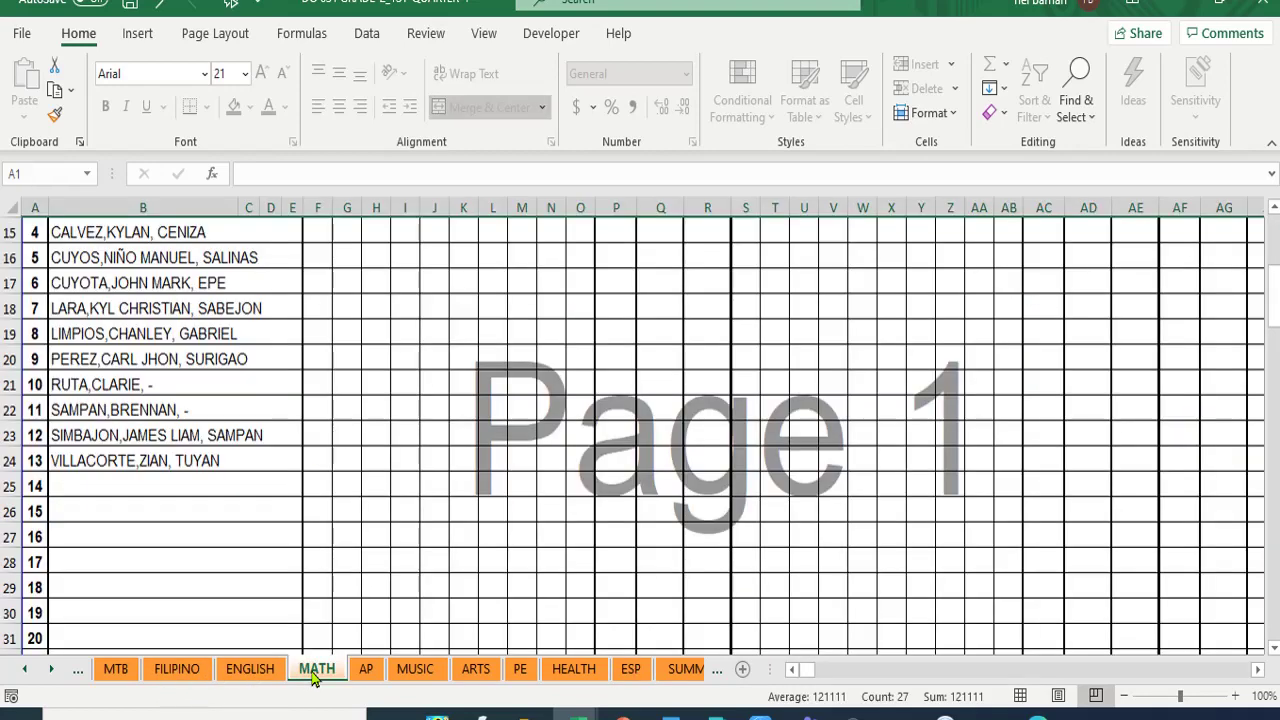
scroll(294, 610, up, 5)
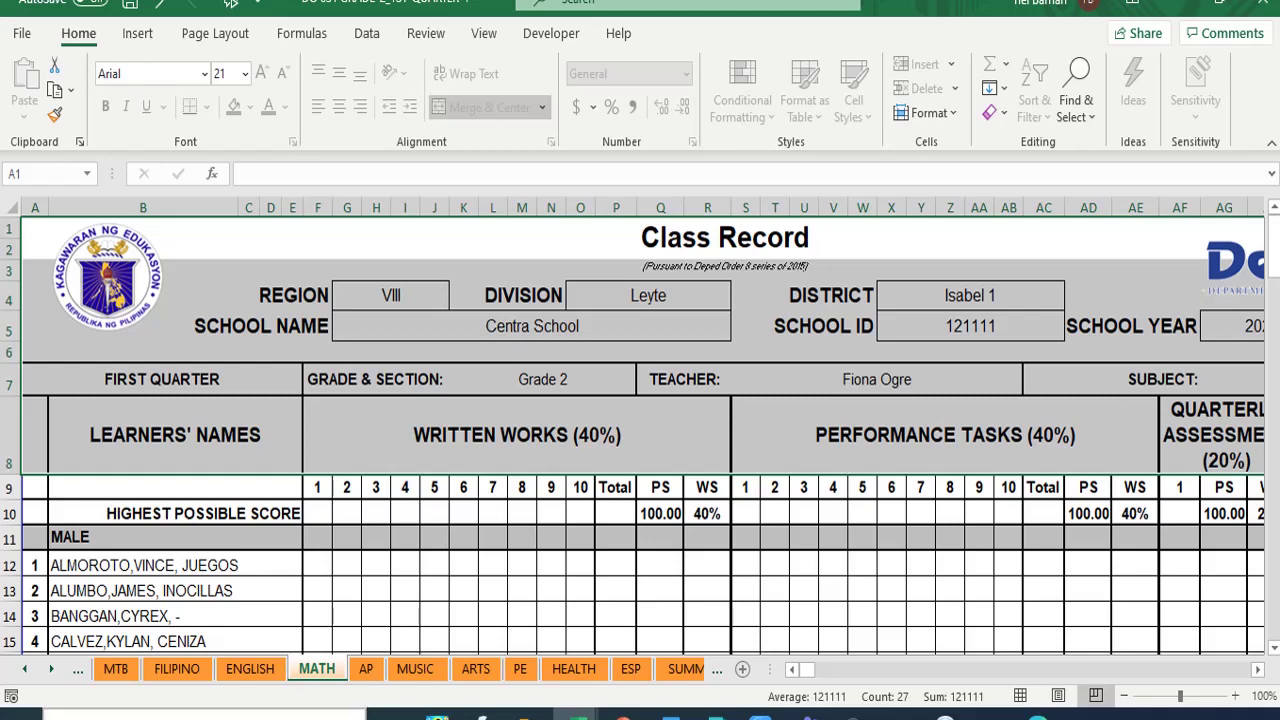
click(703, 514)
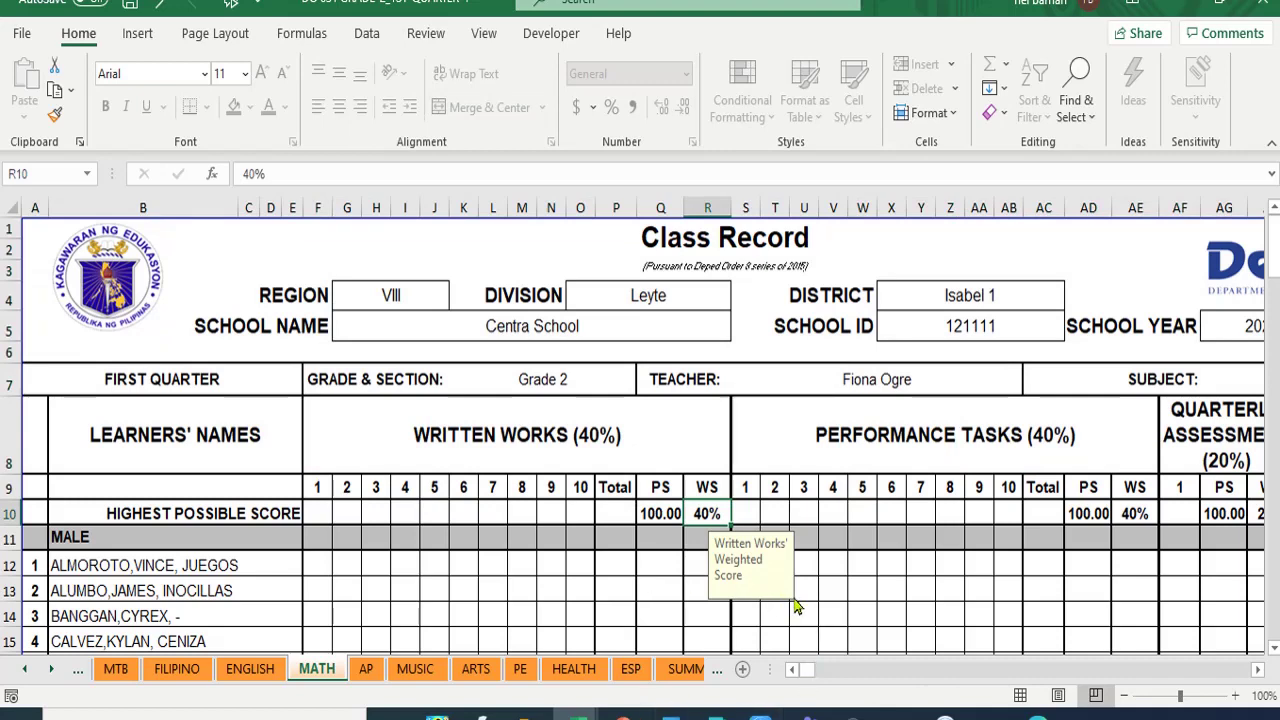
text(50)
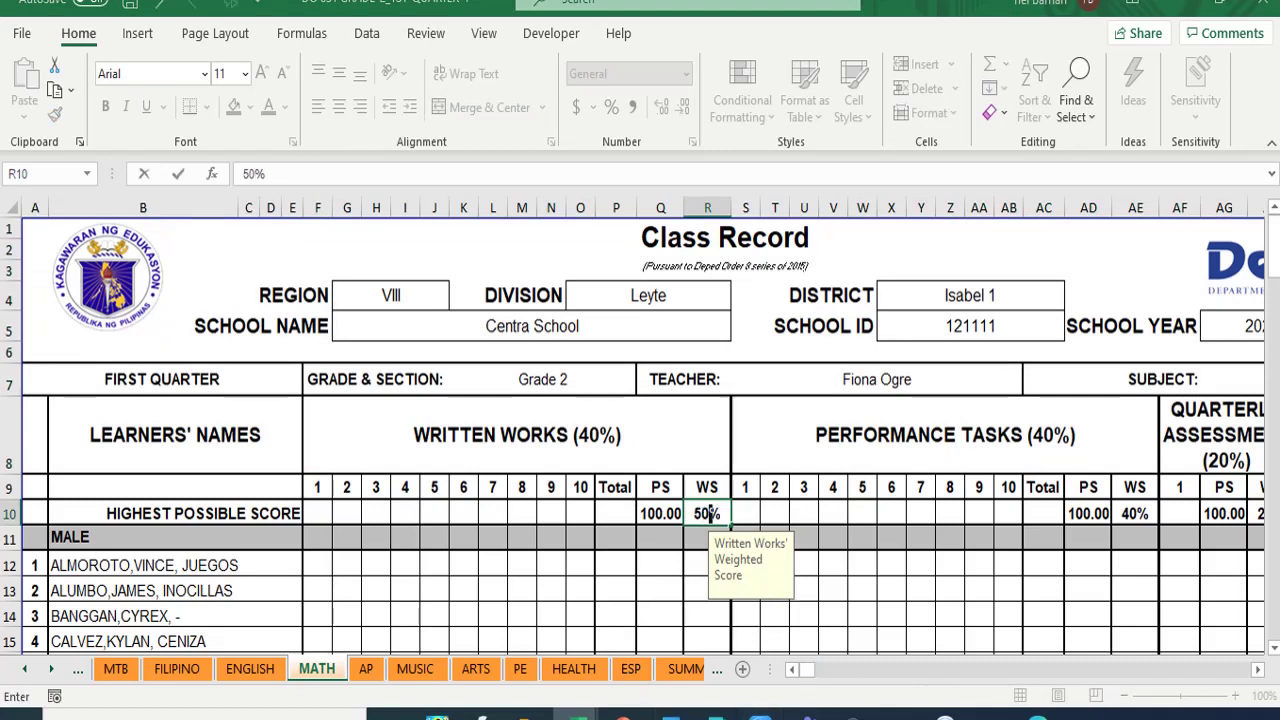
click(1138, 514)
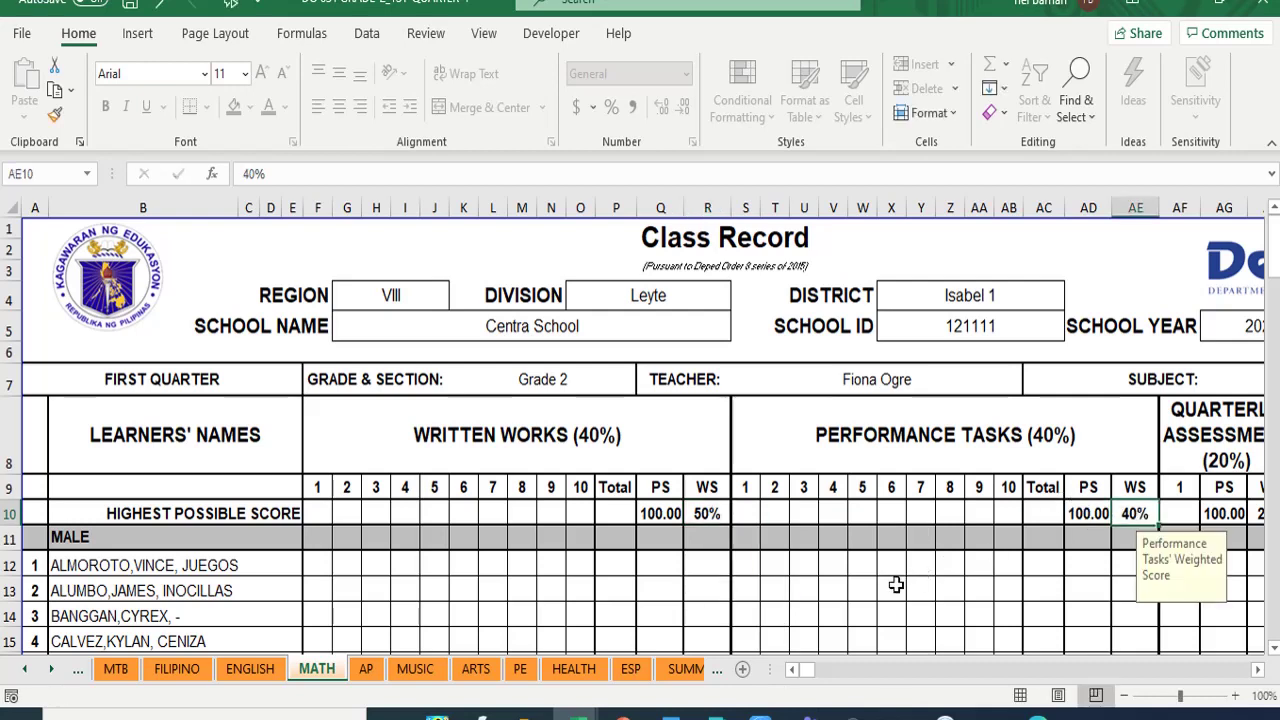
text(50)
click(914, 597)
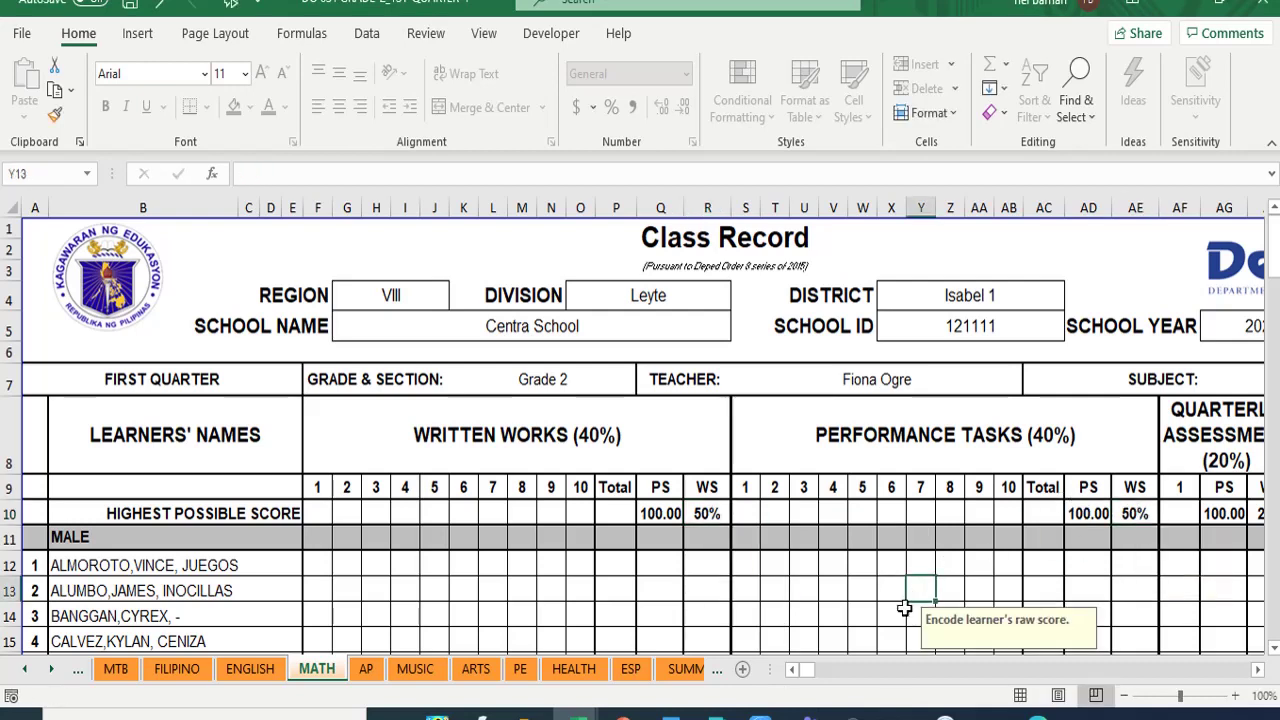
- Enter 5 as the highest possible score for written works 1–8 in F10:M10
click(320, 515)
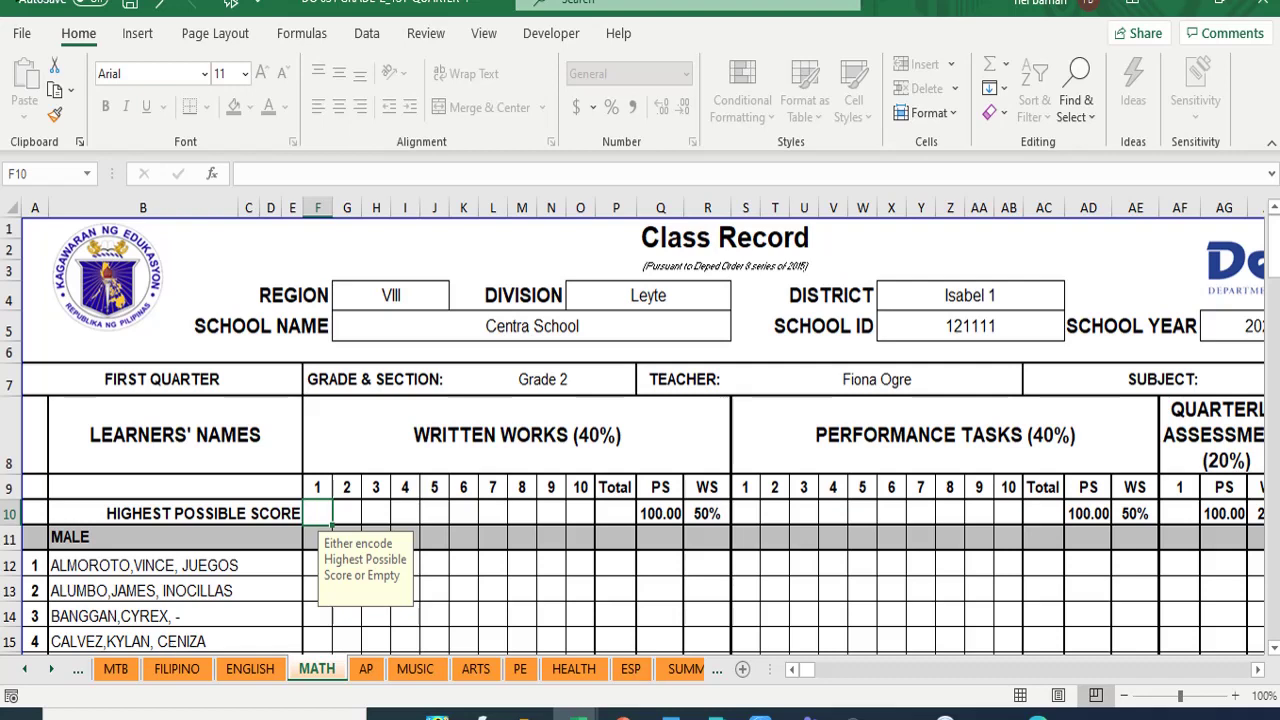
text(5)
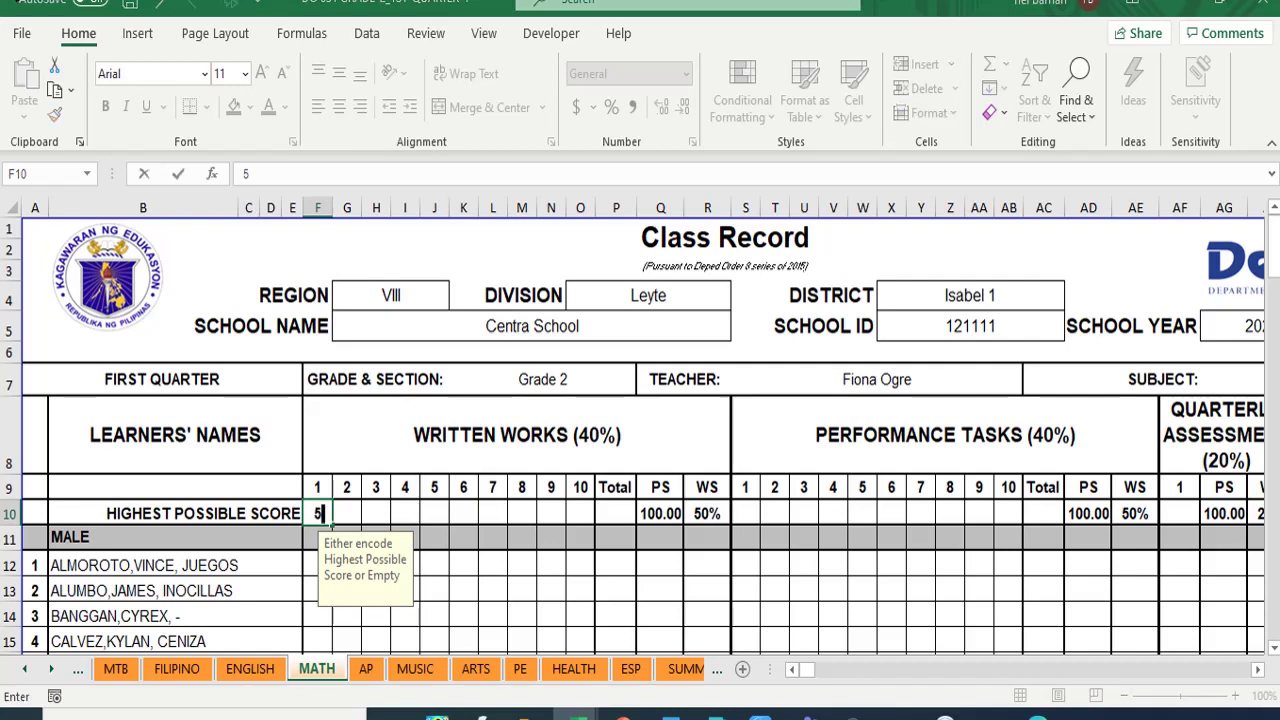
key(Tab)
text(5)
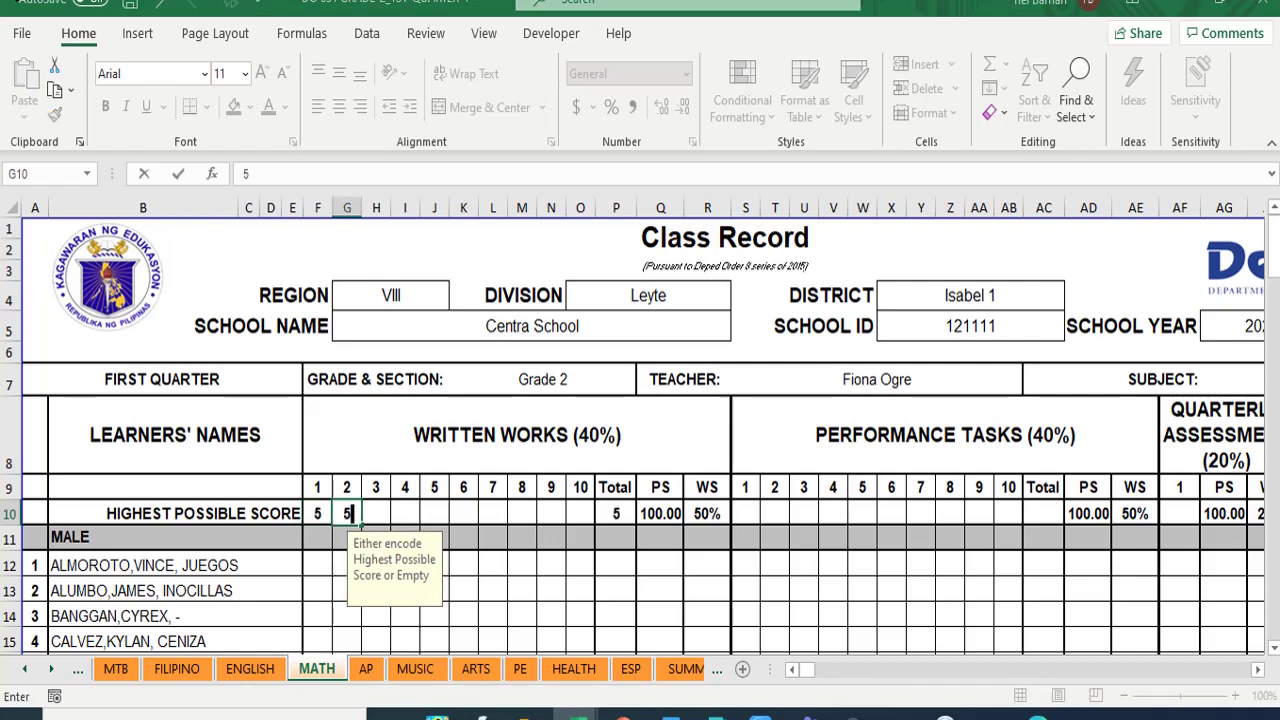
key(Tab)
text(5)
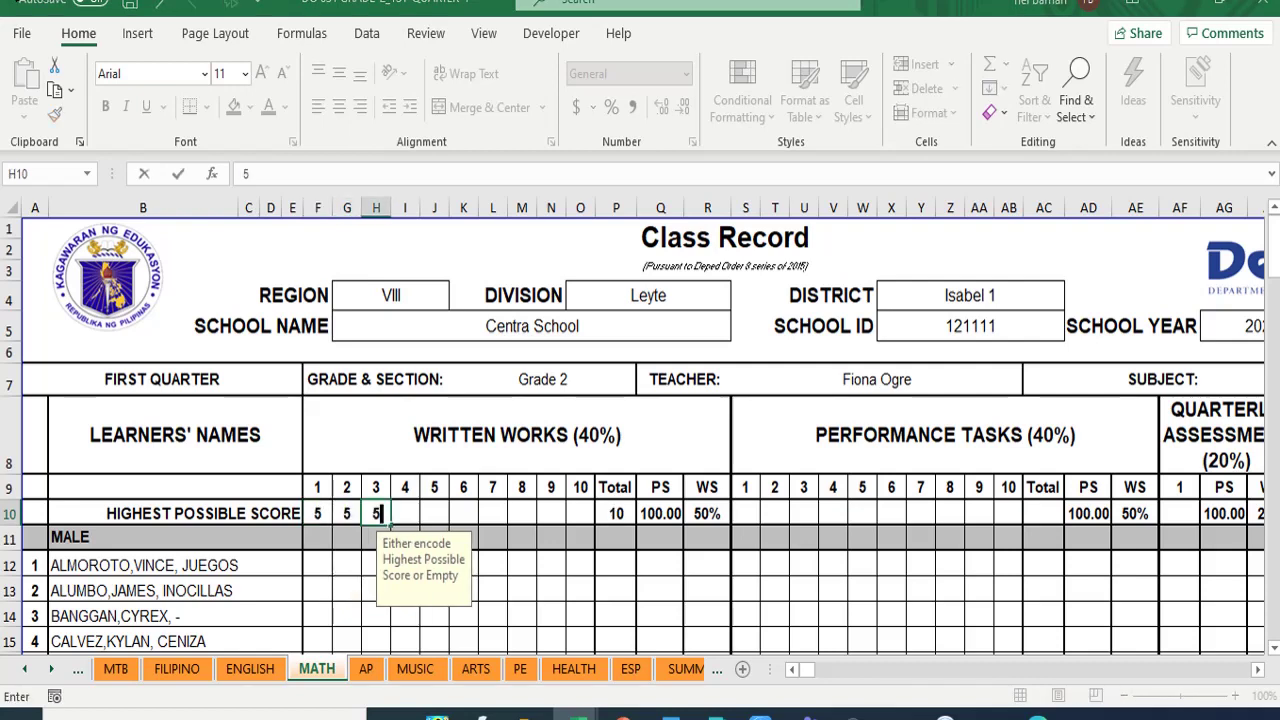
key(Tab)
text(5)
key(Tab)
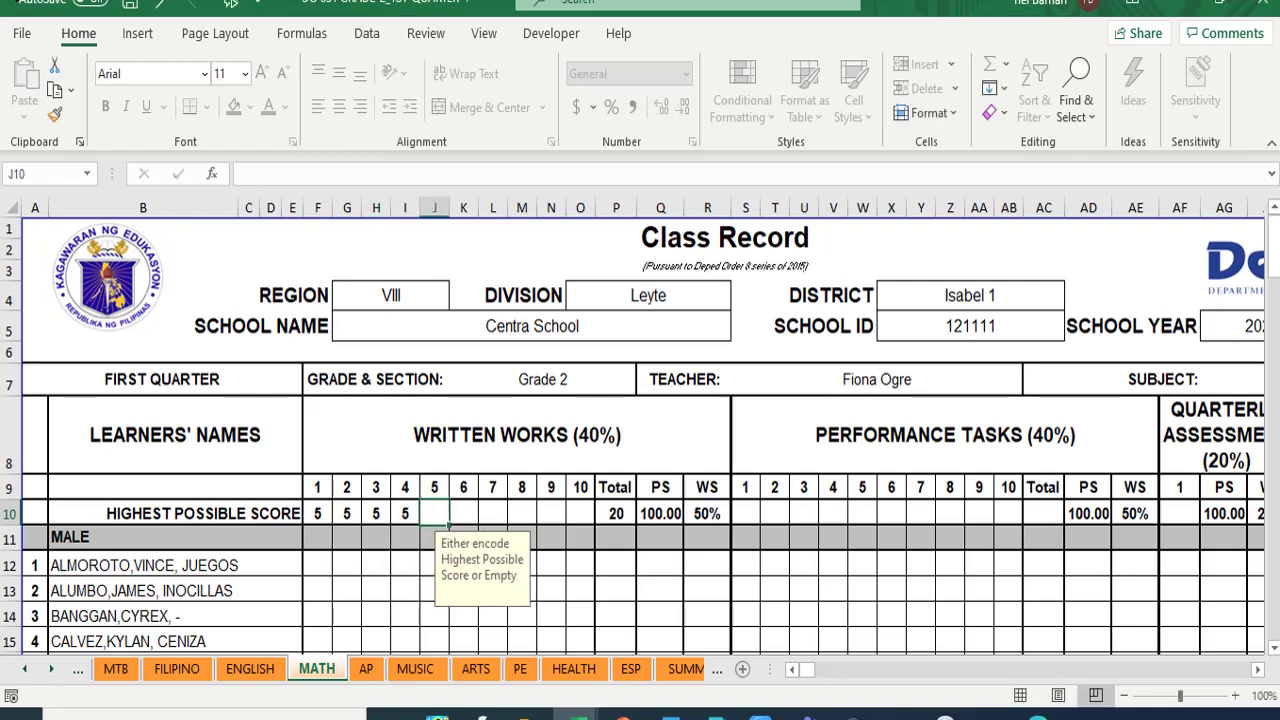
text(5)
key(Tab)
key(Tab)
text(5)
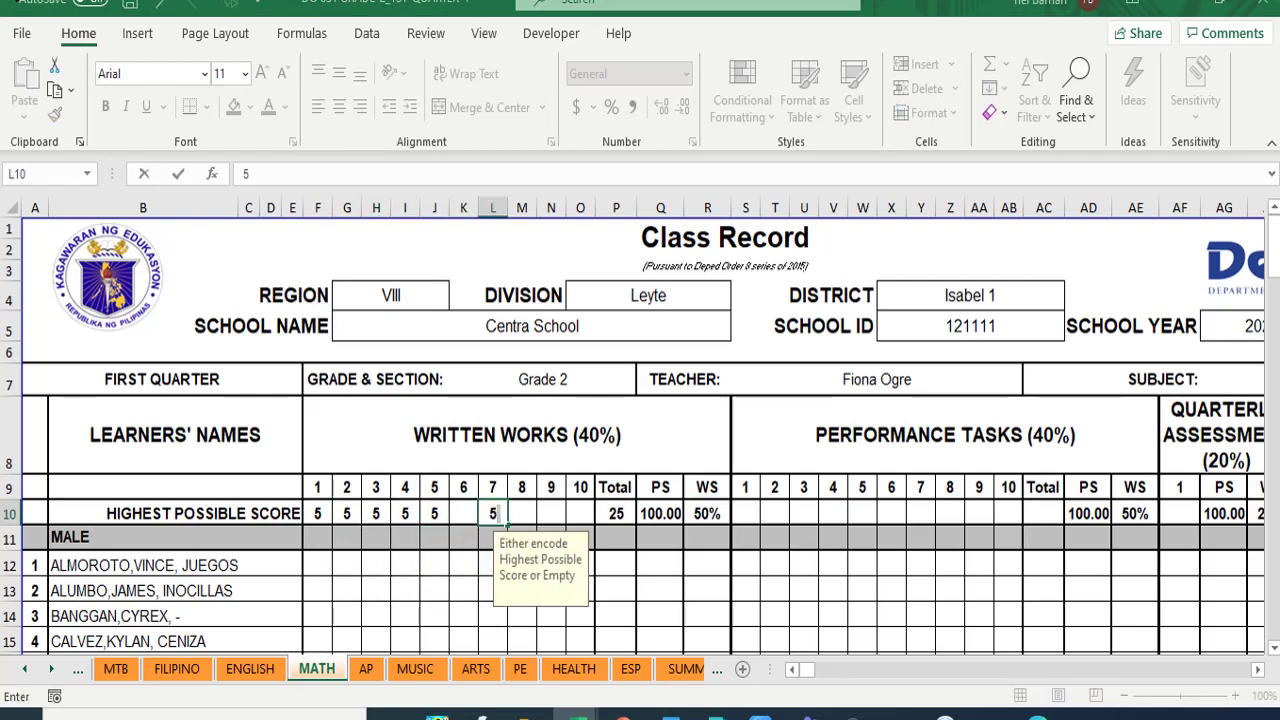
key(shift+Tab)
text(5)
key(Tab)
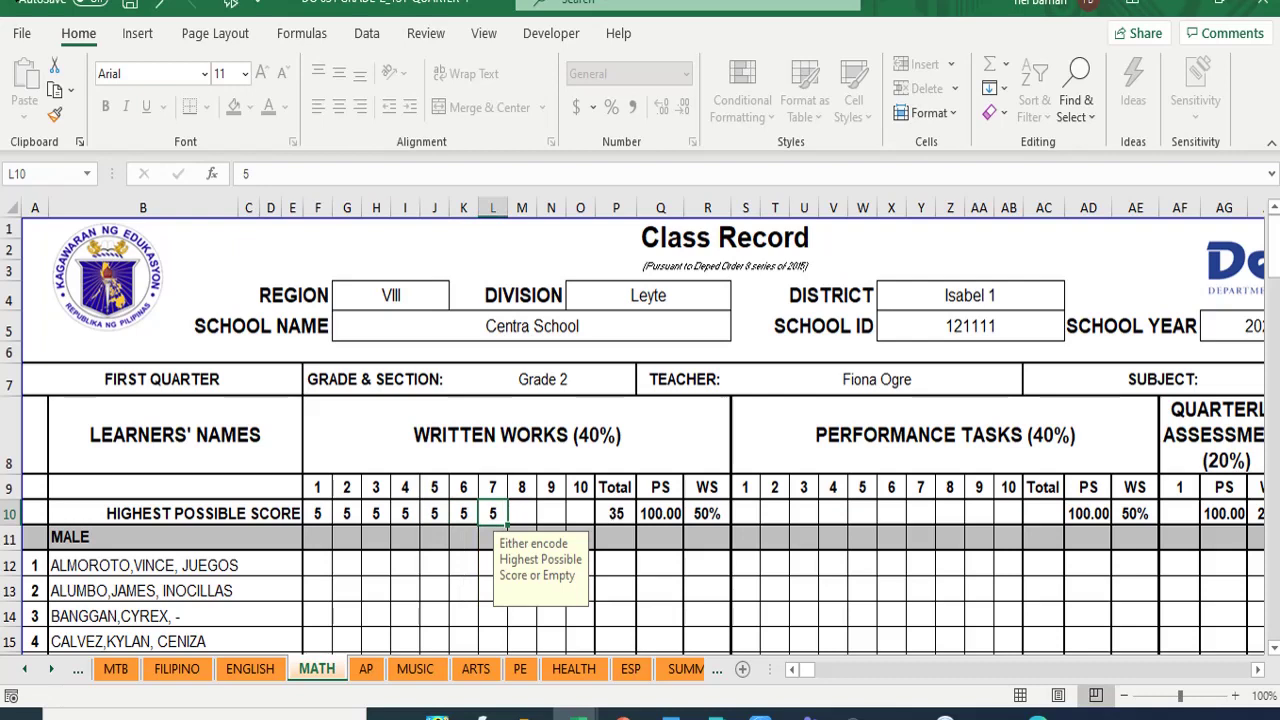
key(Tab)
text(5)
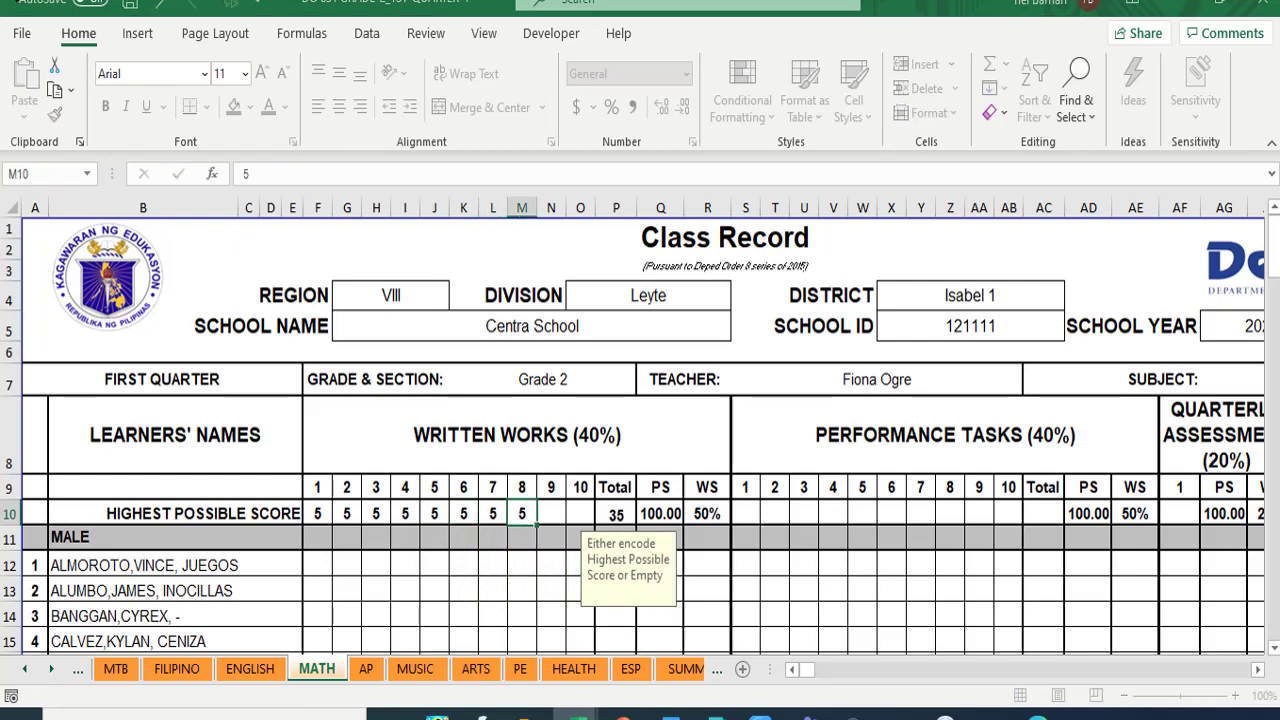
key(Tab)
key(Tab)
key(Tab)
key(Tab)
key(Tab)
key(Tab)
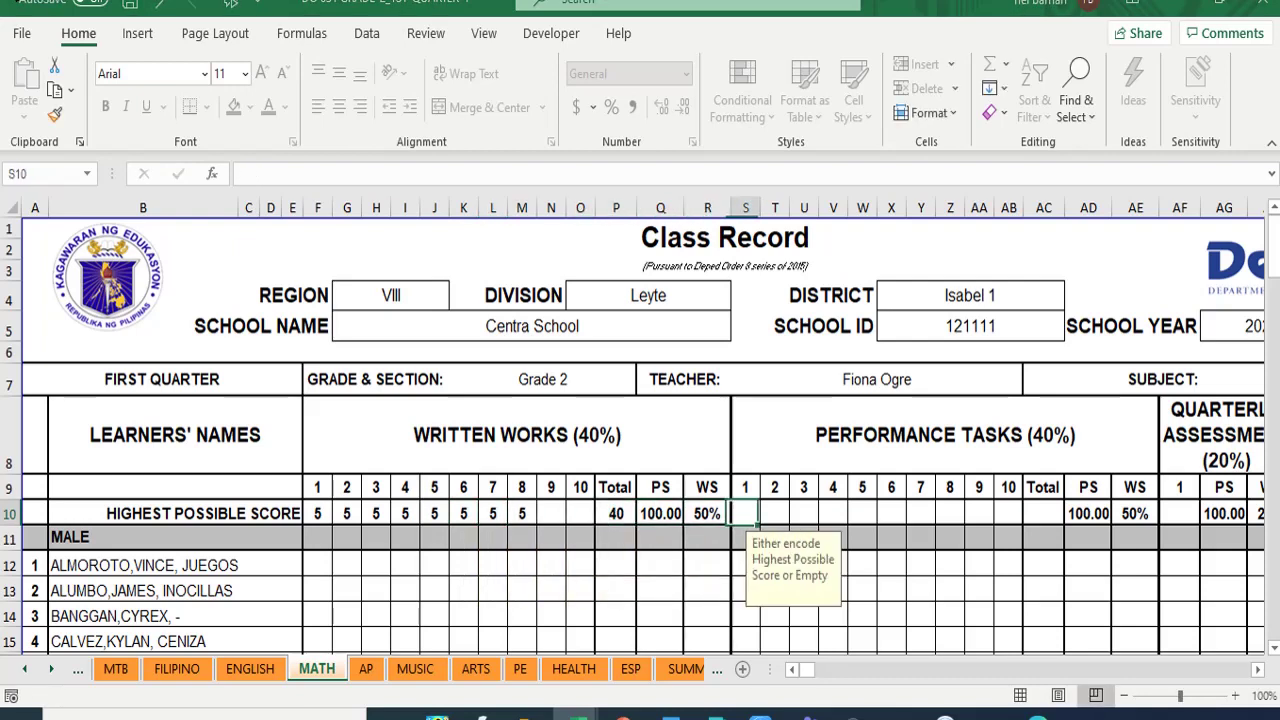
- Enter 5 as the highest possible score for performance tasks 1–8 in S10:Z10
text(5)
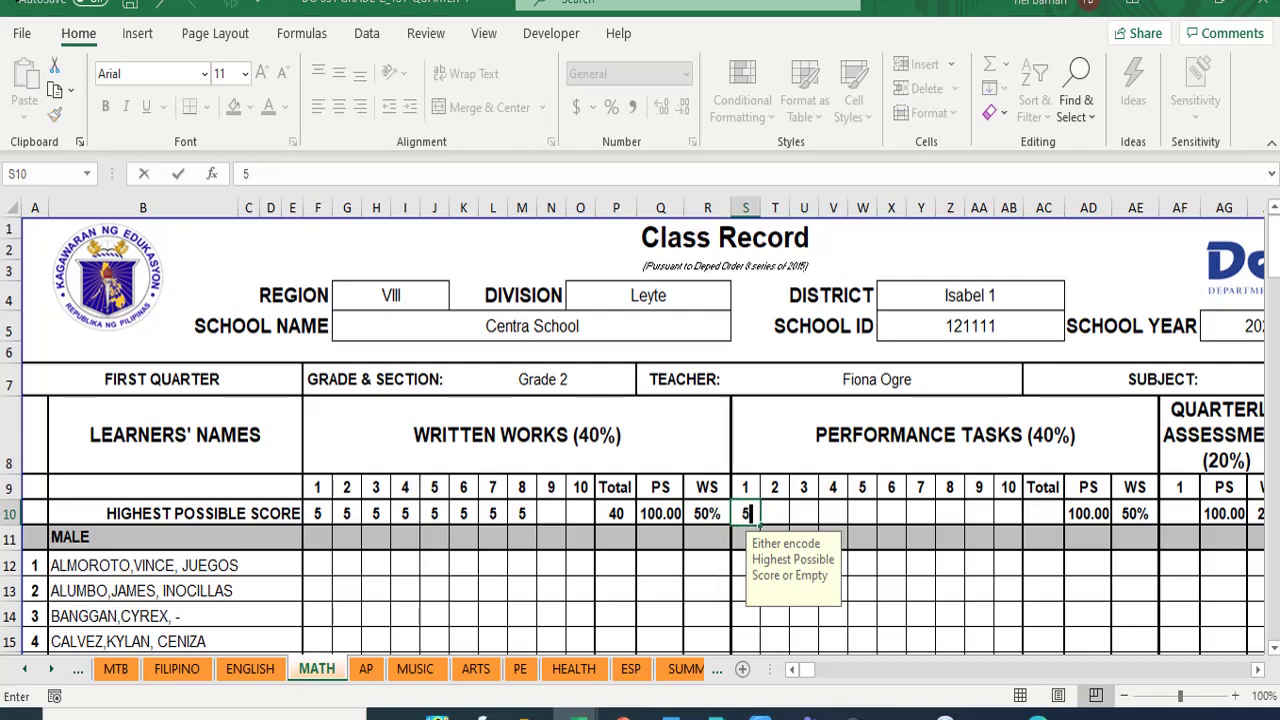
key(Tab)
text(5)
key(Tab)
text(5)
key(Tab)
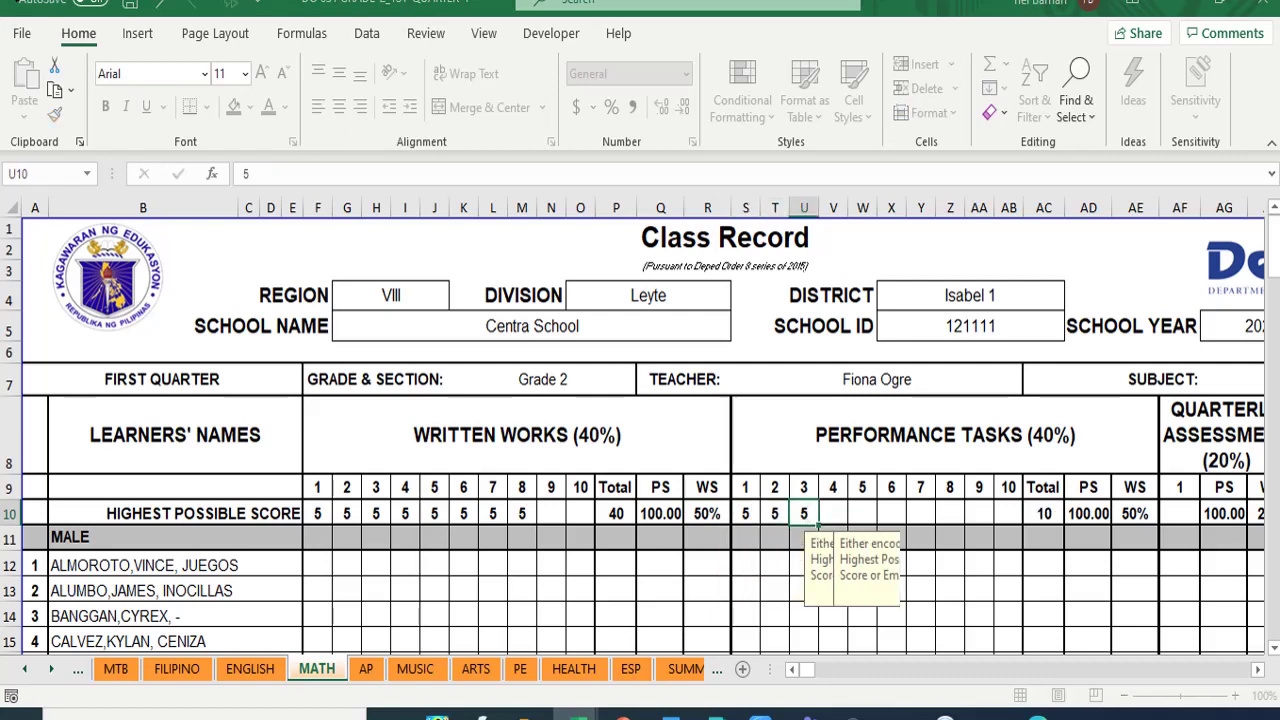
text(5)
key(Tab)
text(5)
key(Tab)
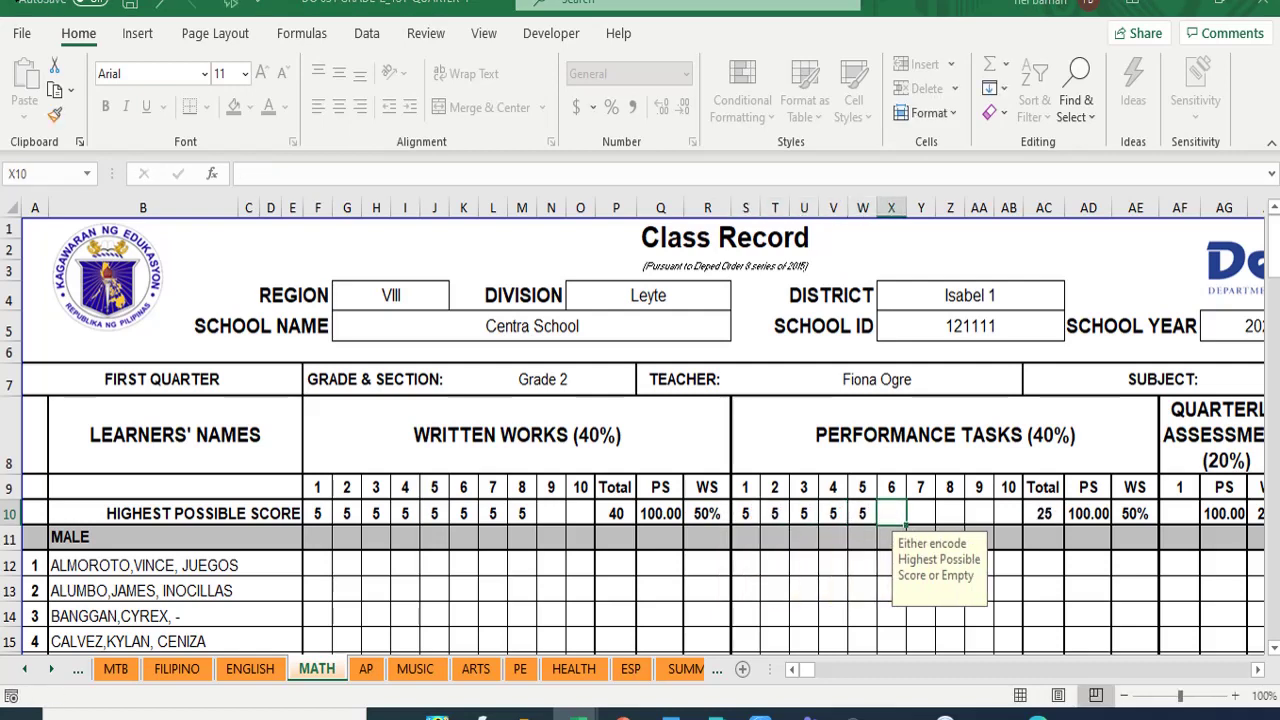
text(5)
key(Tab)
text(5)
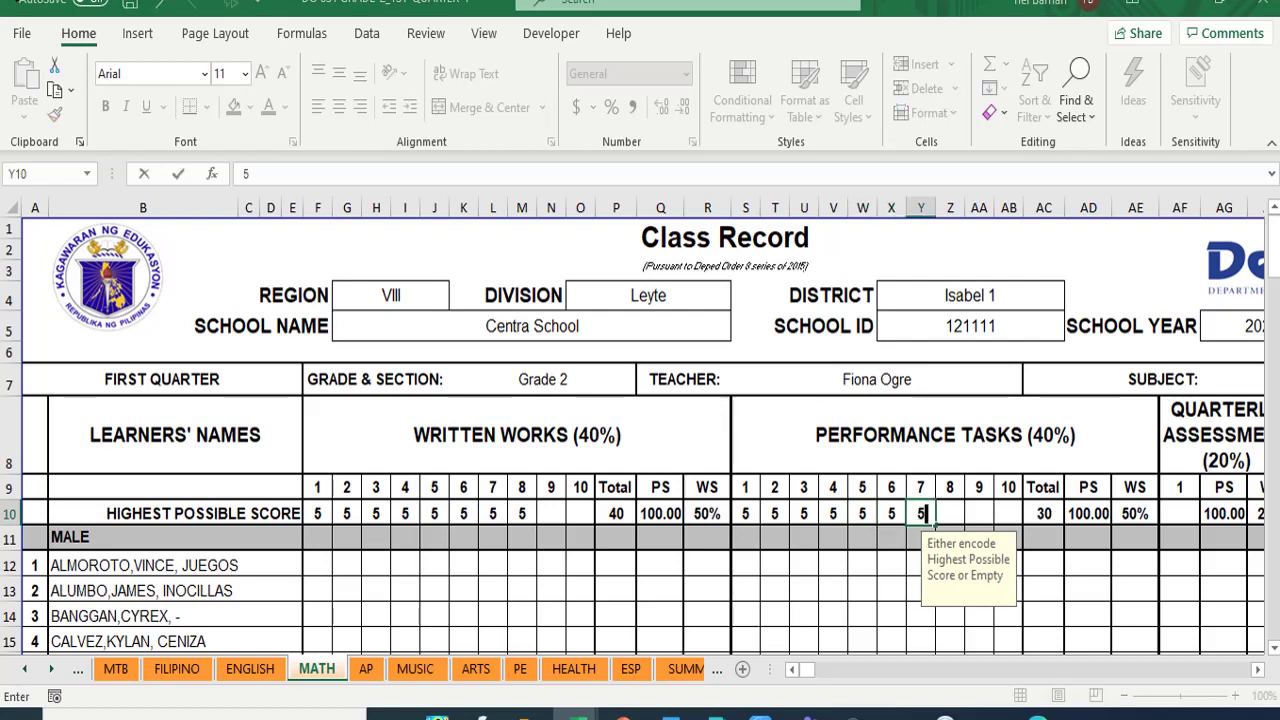
key(Tab)
text(5)
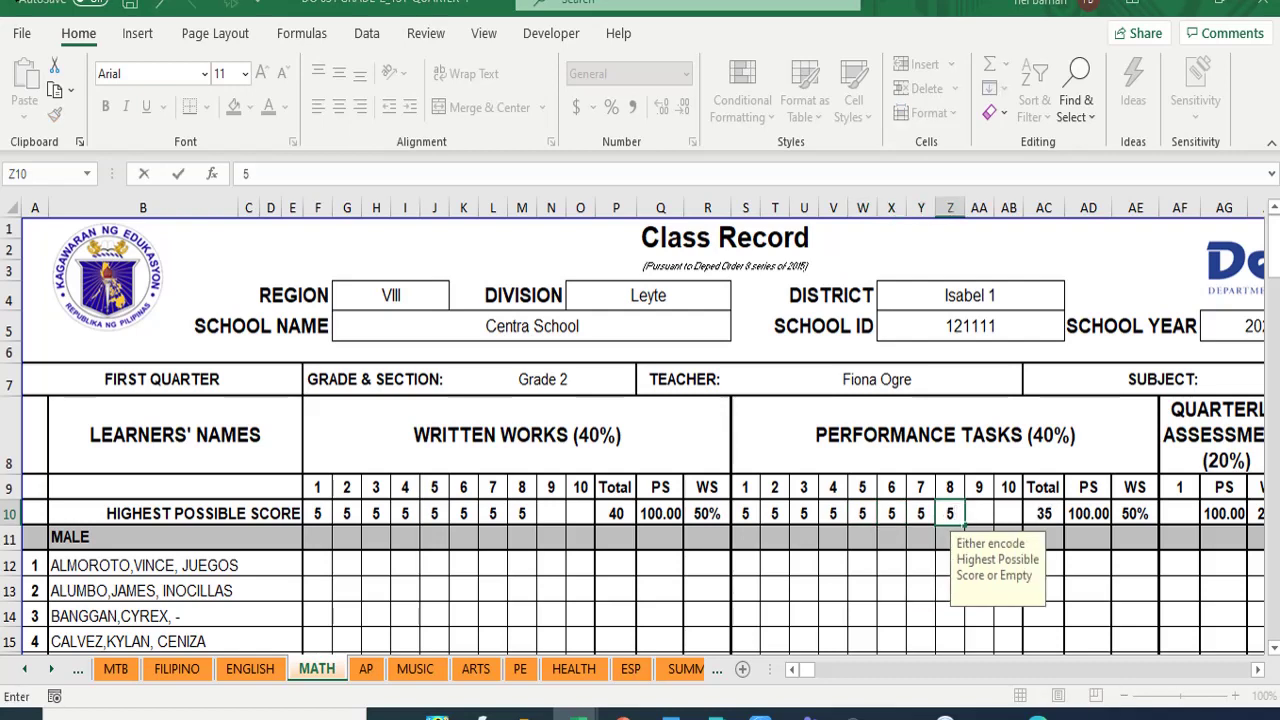
key(Tab)
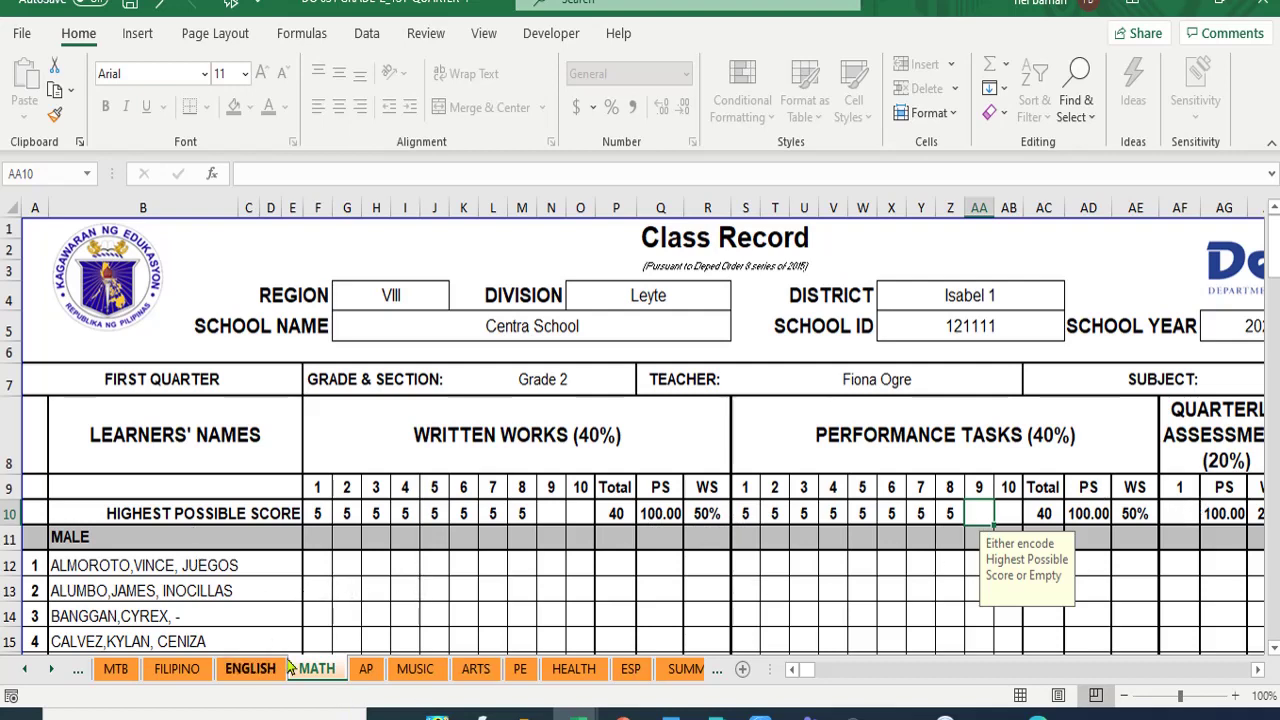
- Enter 4 for each of the first learner's eight MATH written works items, fixing a rejected 44
click(317, 567)
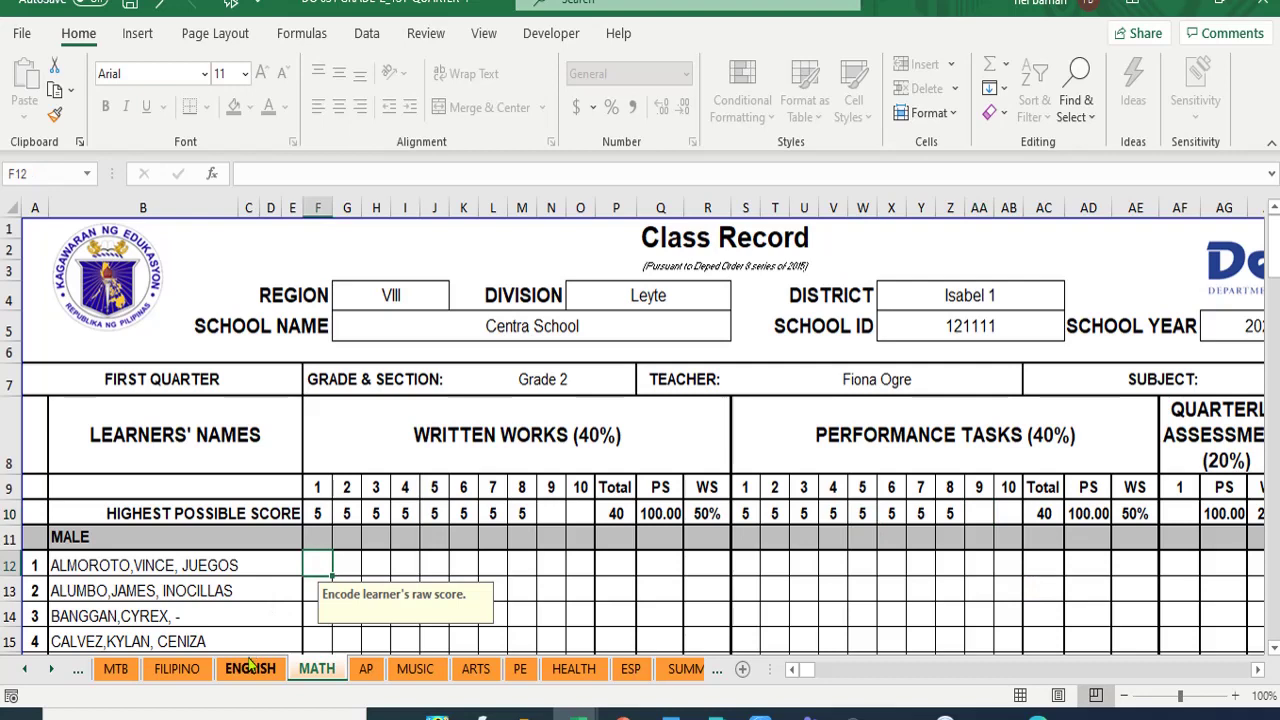
text(4)
key(Tab)
text(4)
key(Tab)
text(4)
key(Tab)
text(4)
key(Tab)
text(4)
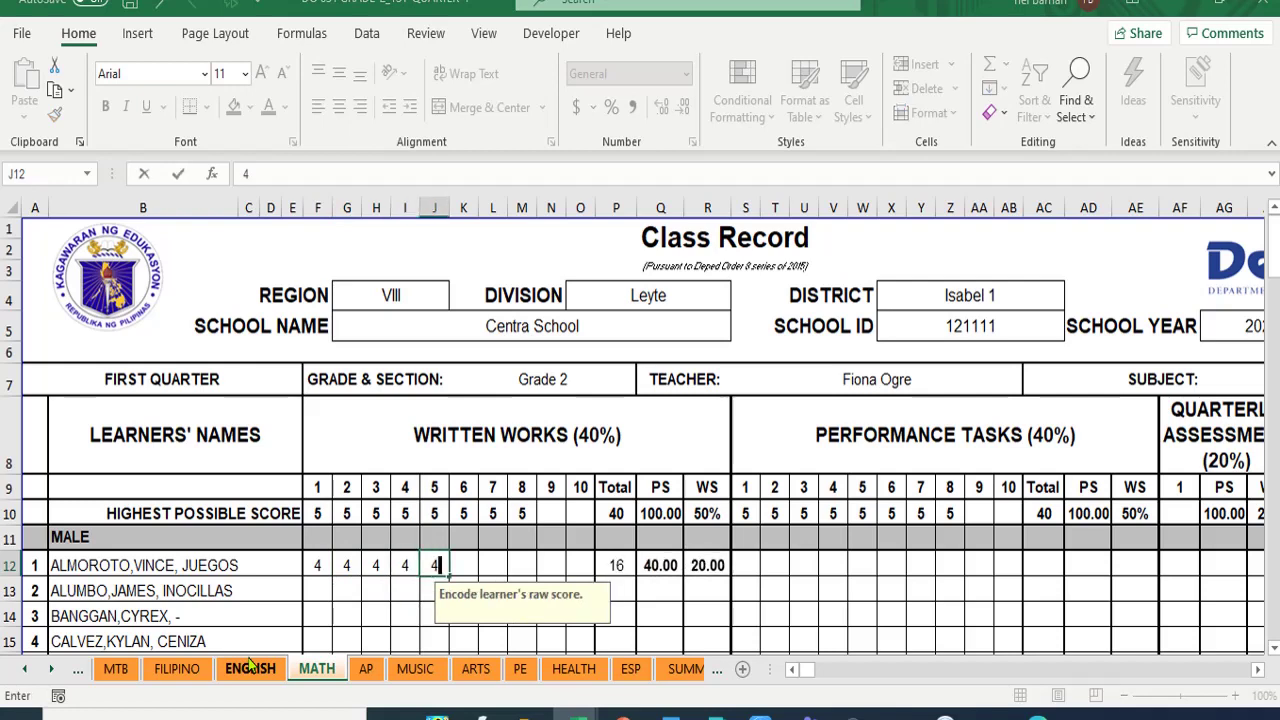
key(Tab)
text(44)
key(Tab)
key(Left)
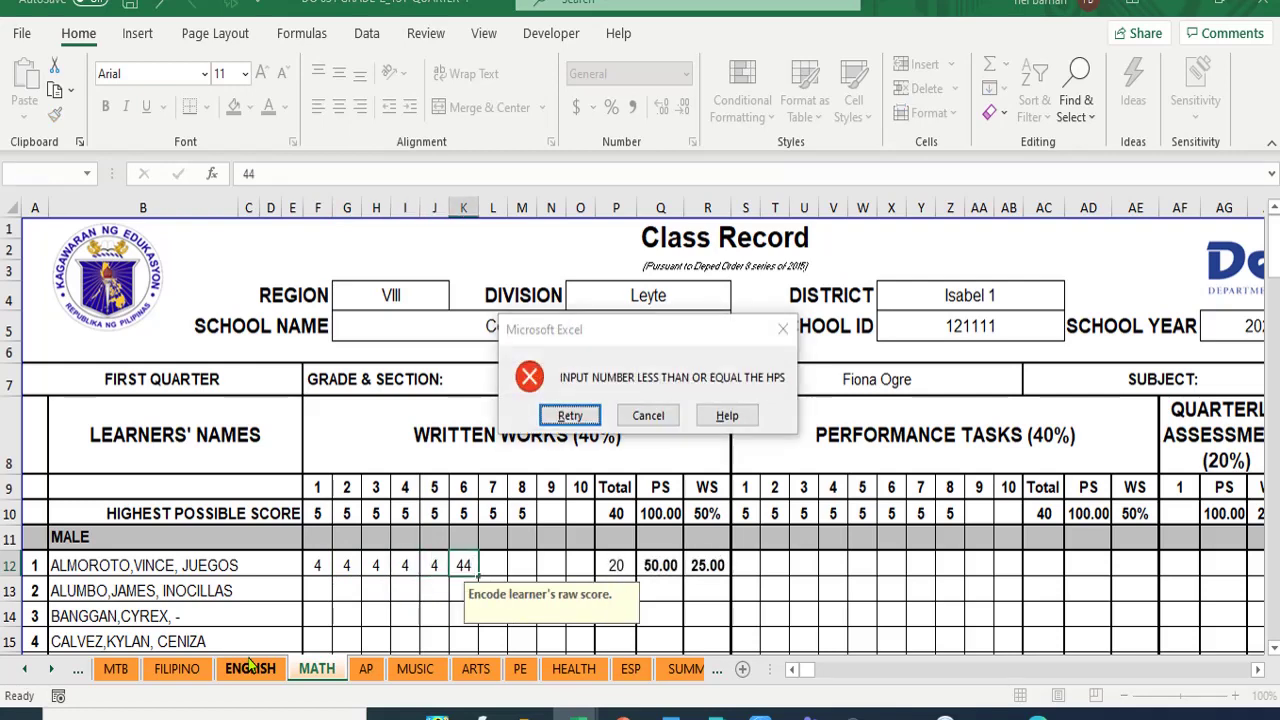
key(Left)
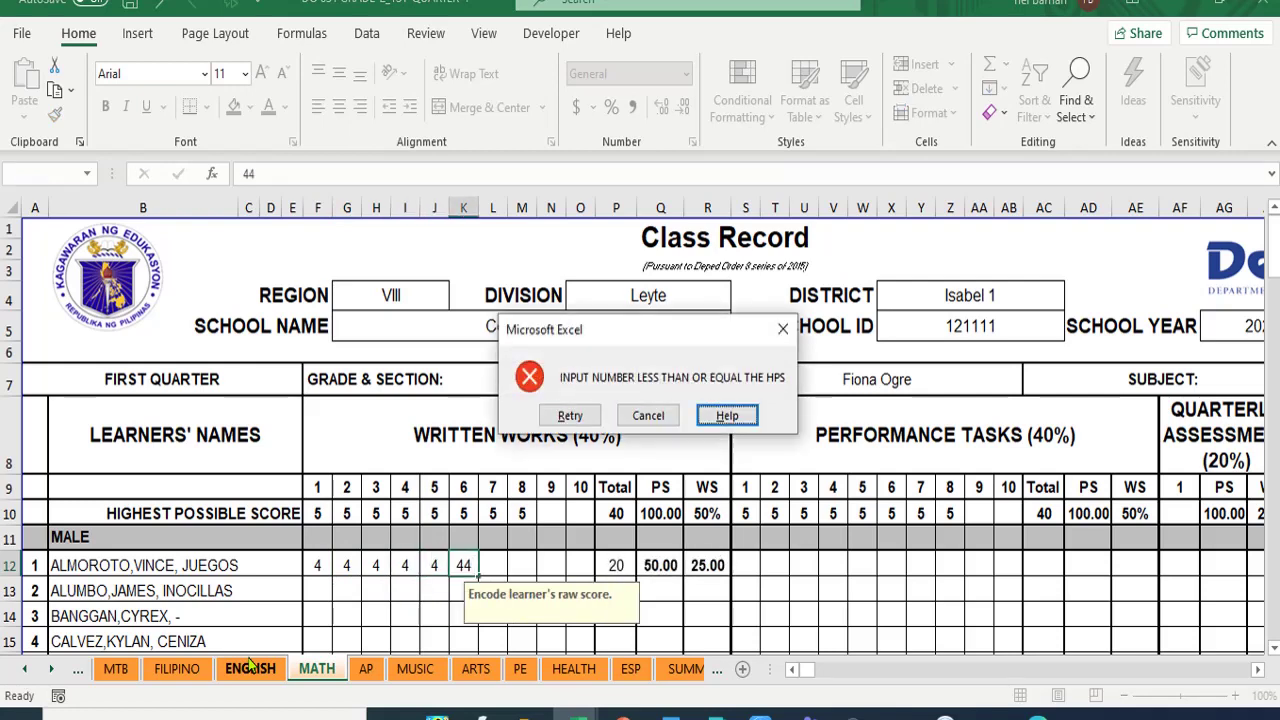
click(647, 416)
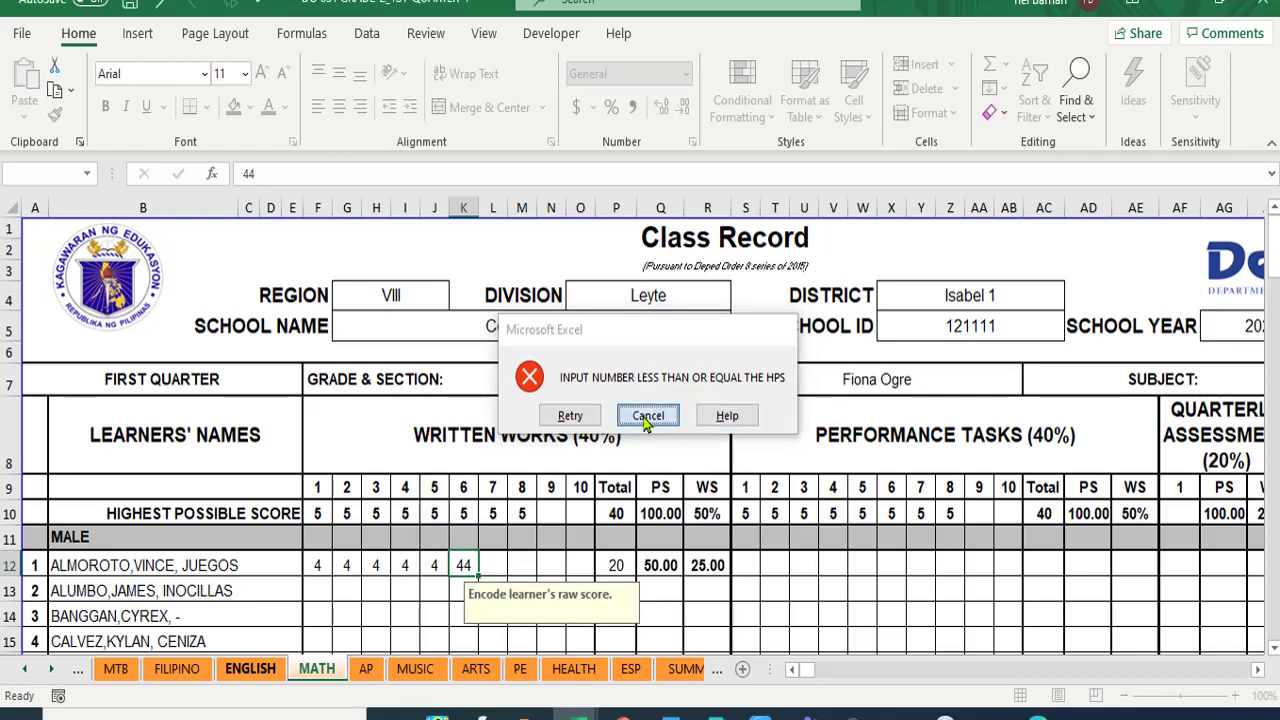
click(469, 556)
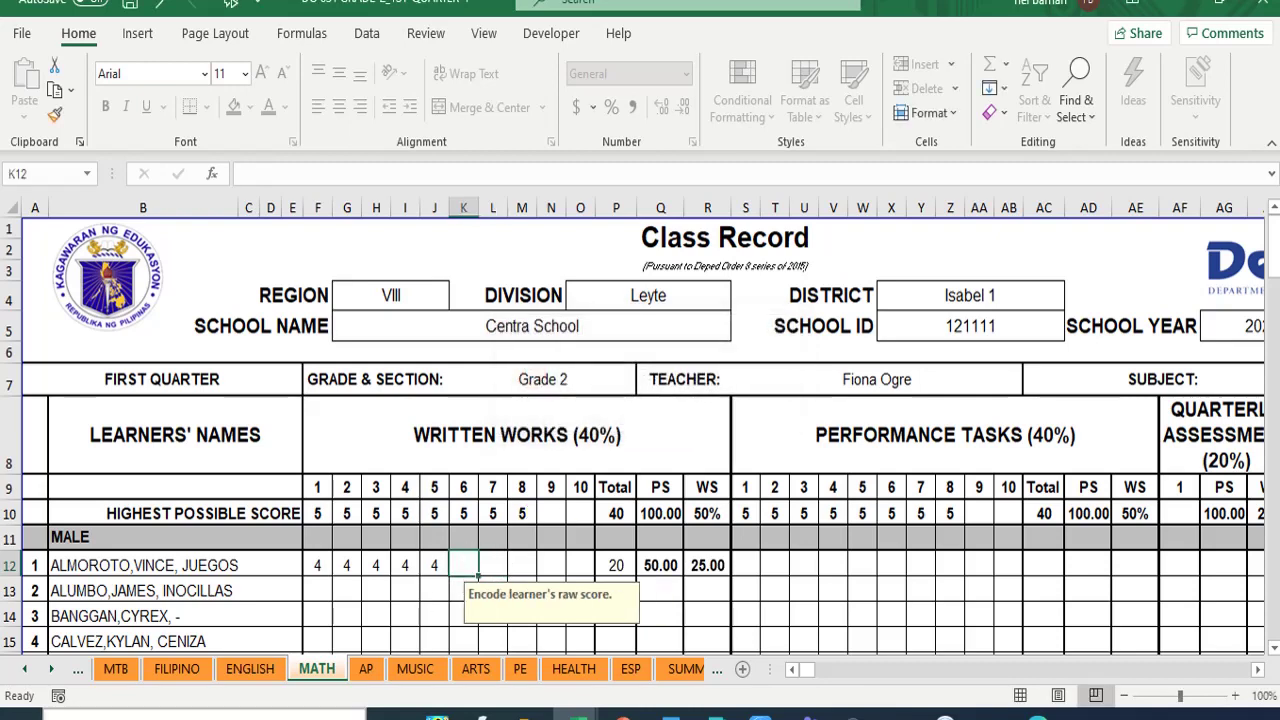
text(4)
key(Tab)
text(4)
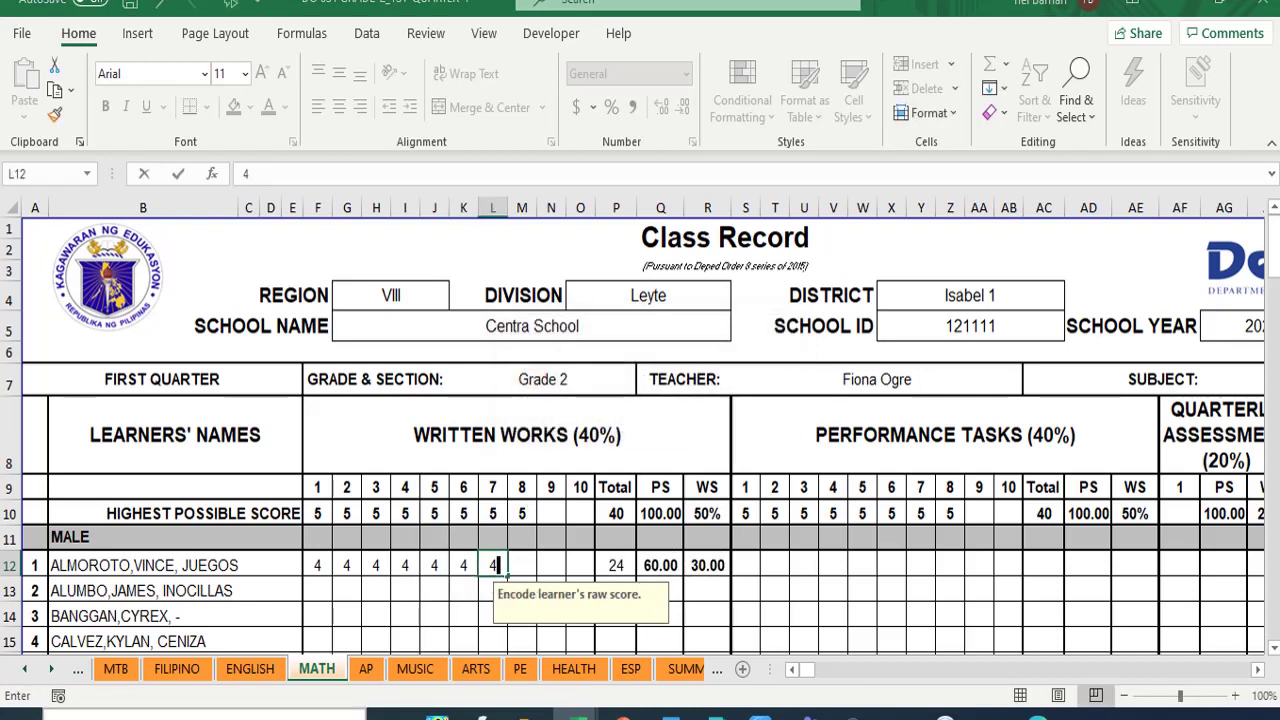
key(Tab)
text(4)
key(Tab)
key(Tab)
key(Tab)
key(Tab)
key(Tab)
key(Tab)
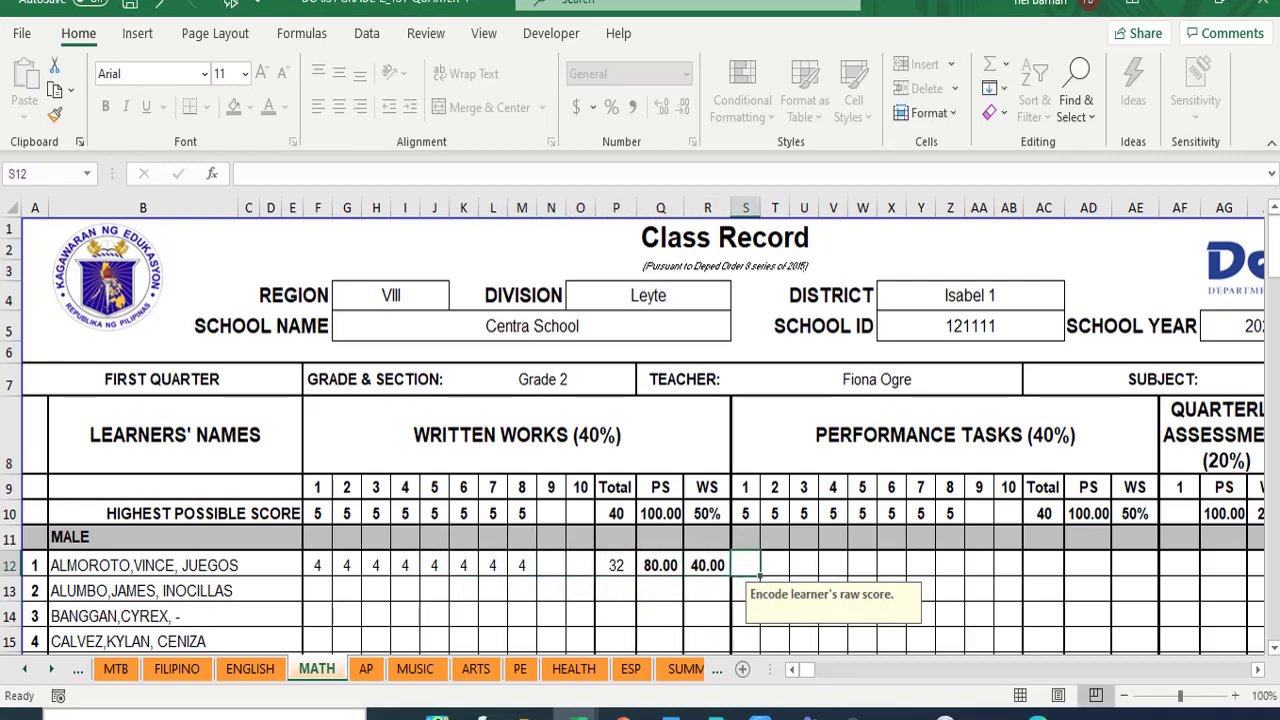
- Enter the learner's performance task scores 5, 5, 5, 5, 4, 4, 5, 5
text(5)
key(Tab)
text(5)
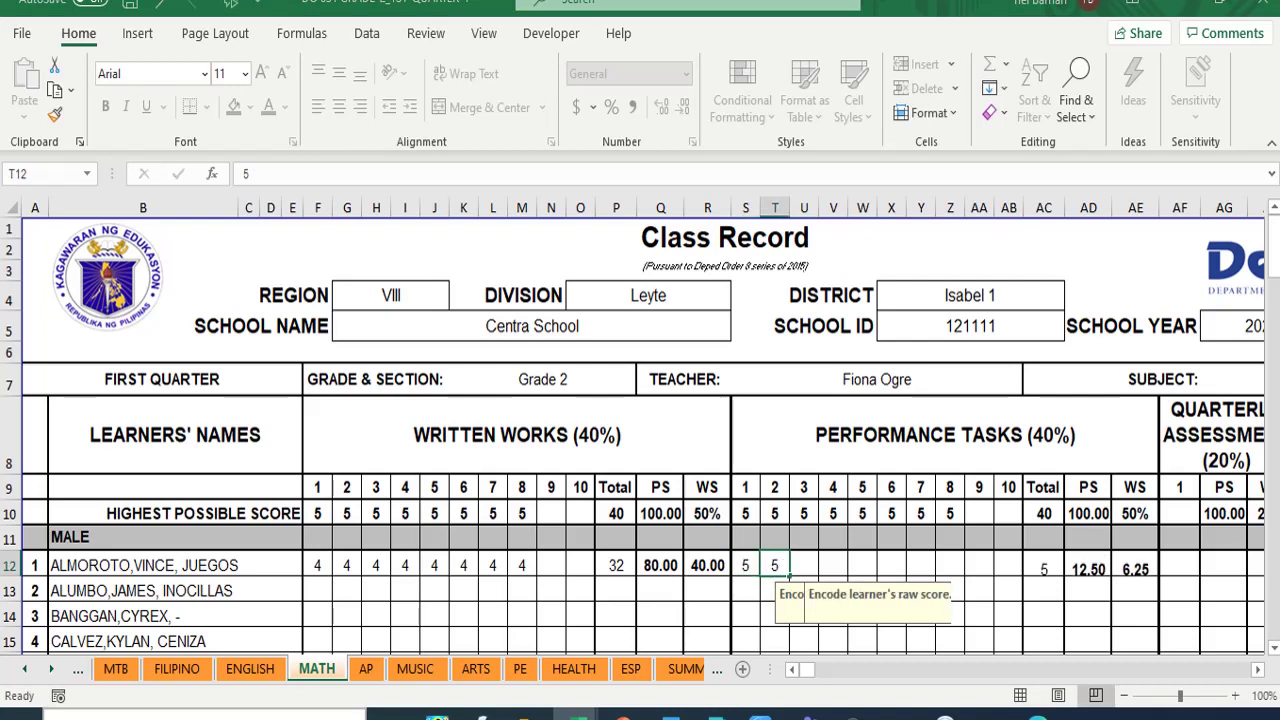
key(Tab)
text(55)
key(BackSpace)
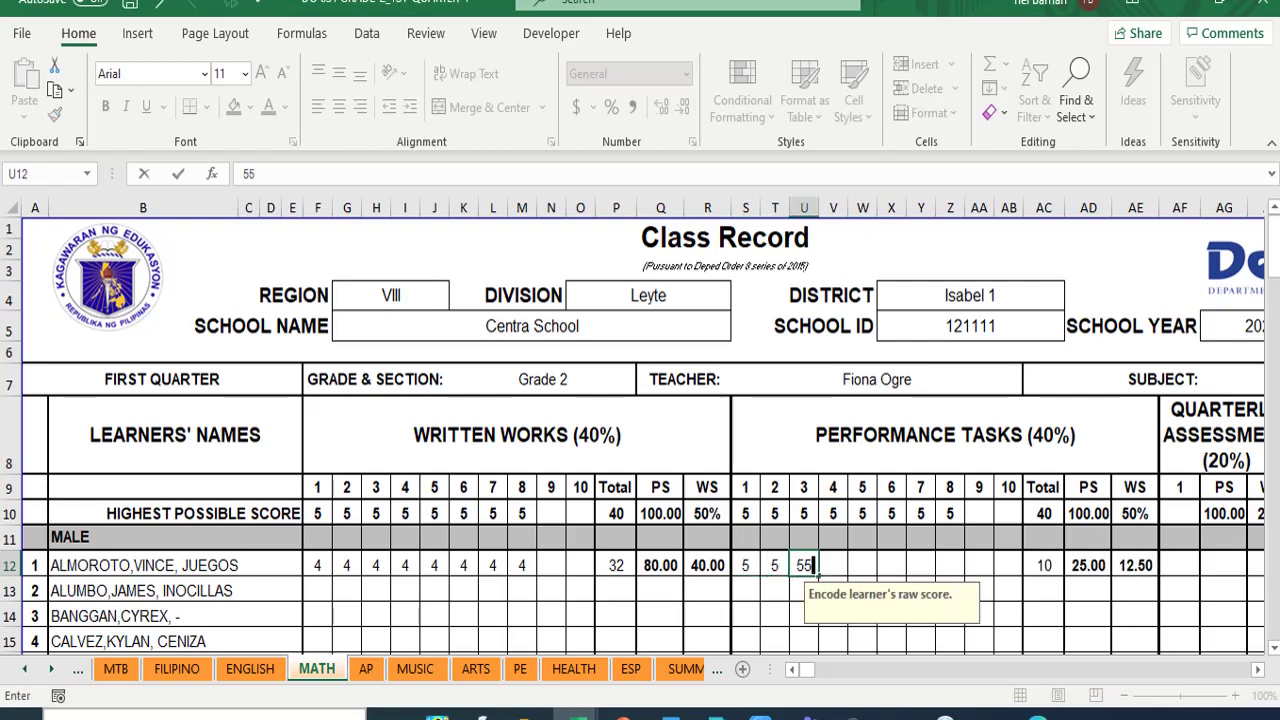
key(Tab)
text(5)
key(Tab)
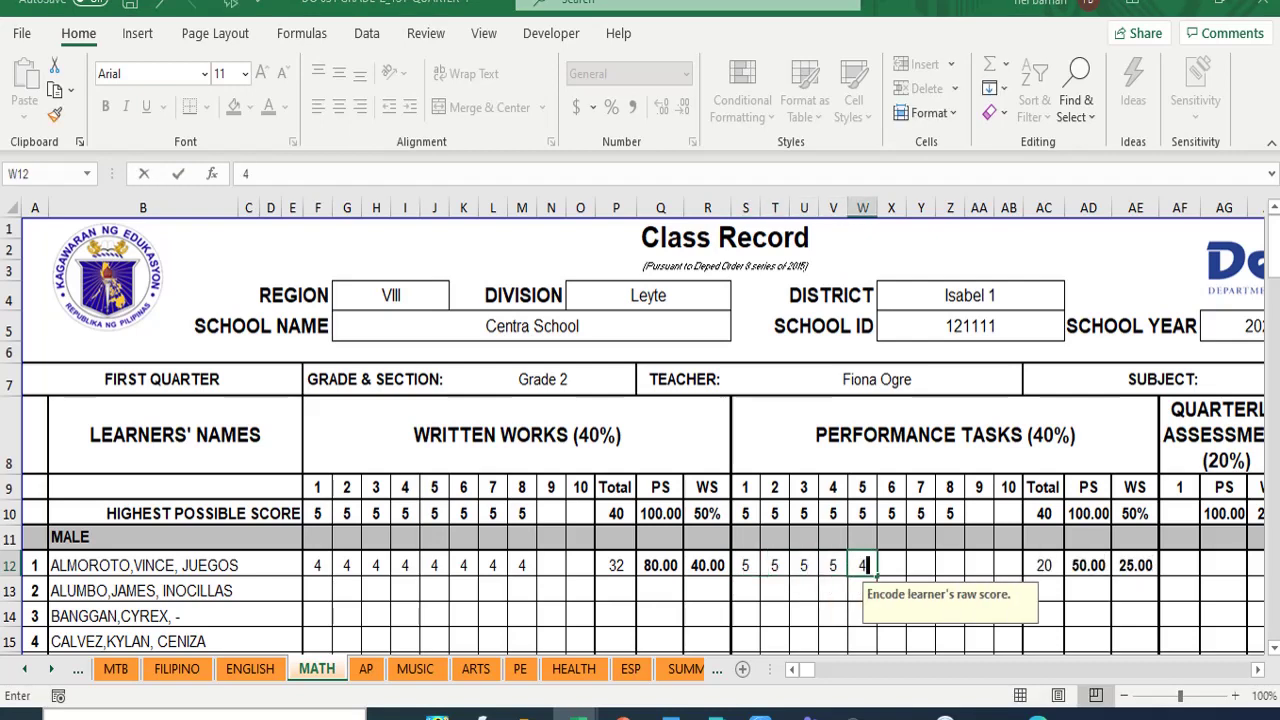
text(4)
key(Tab)
text(4)
key(Tab)
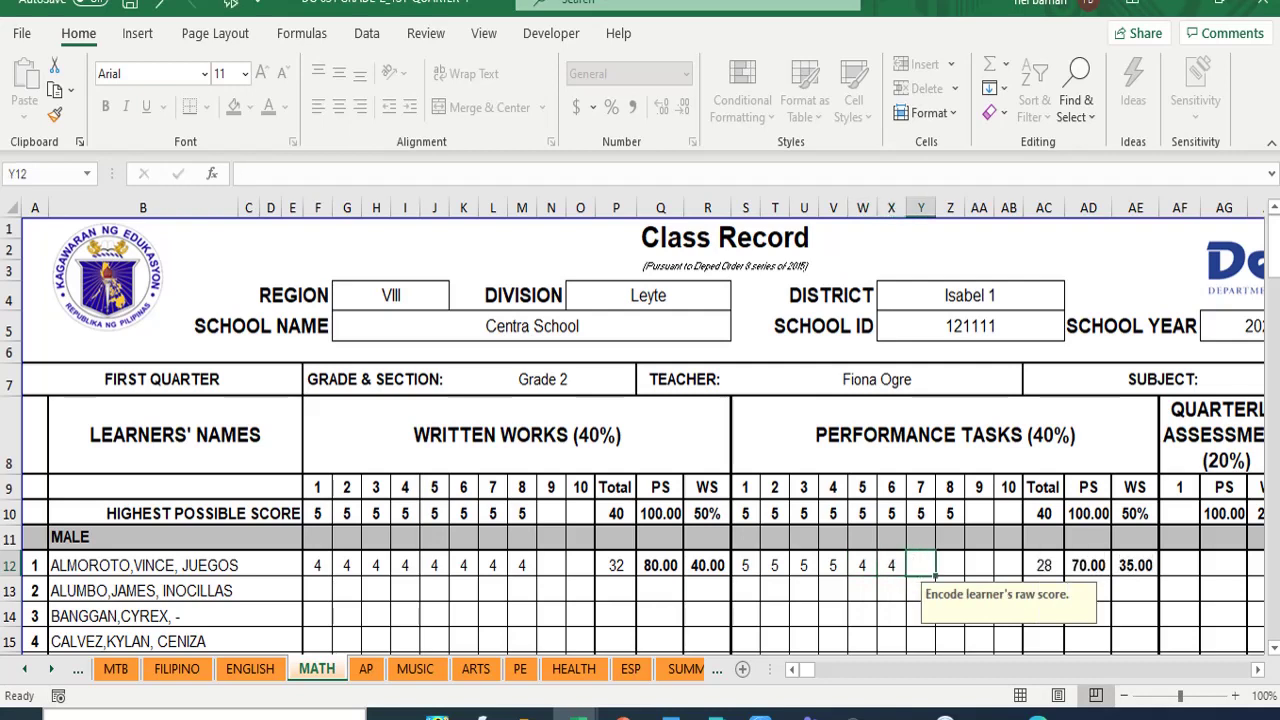
text(5)
key(Tab)
text(5)
key(Tab)
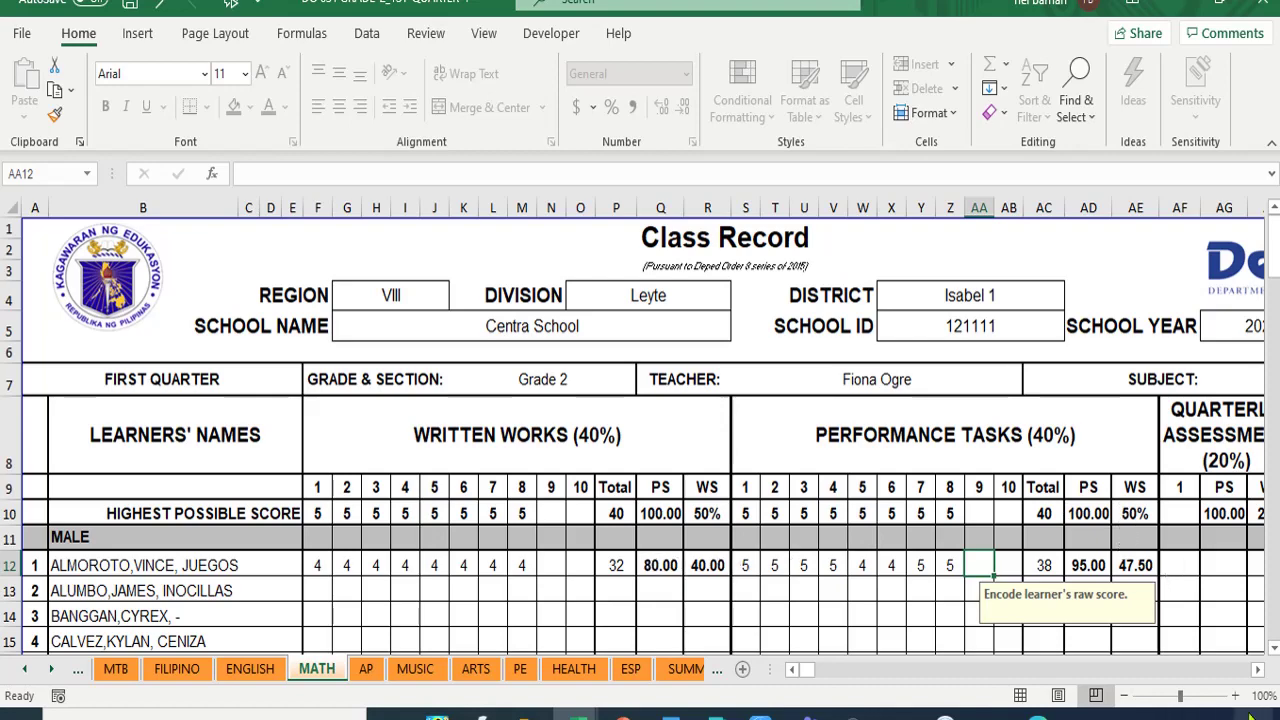
- Enter a quarterly assessment score of 0 in AF12, giving a quarterly grade of 92
click(1259, 670)
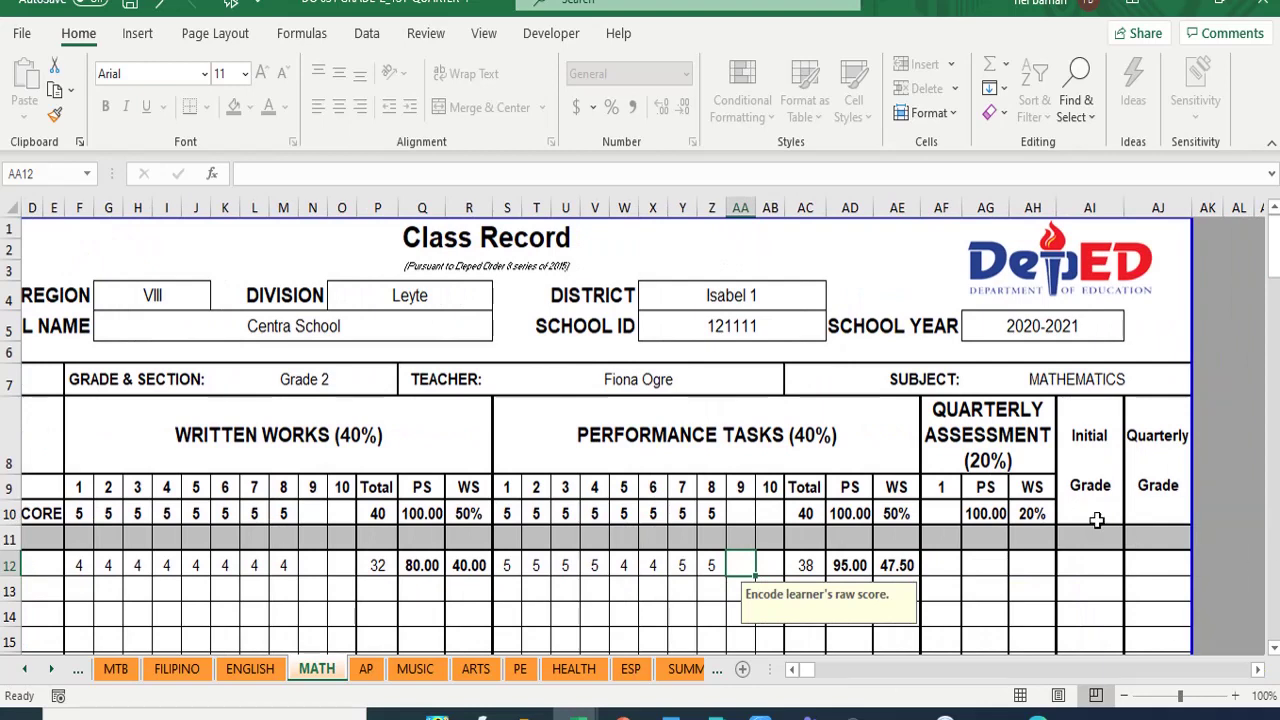
click(946, 562)
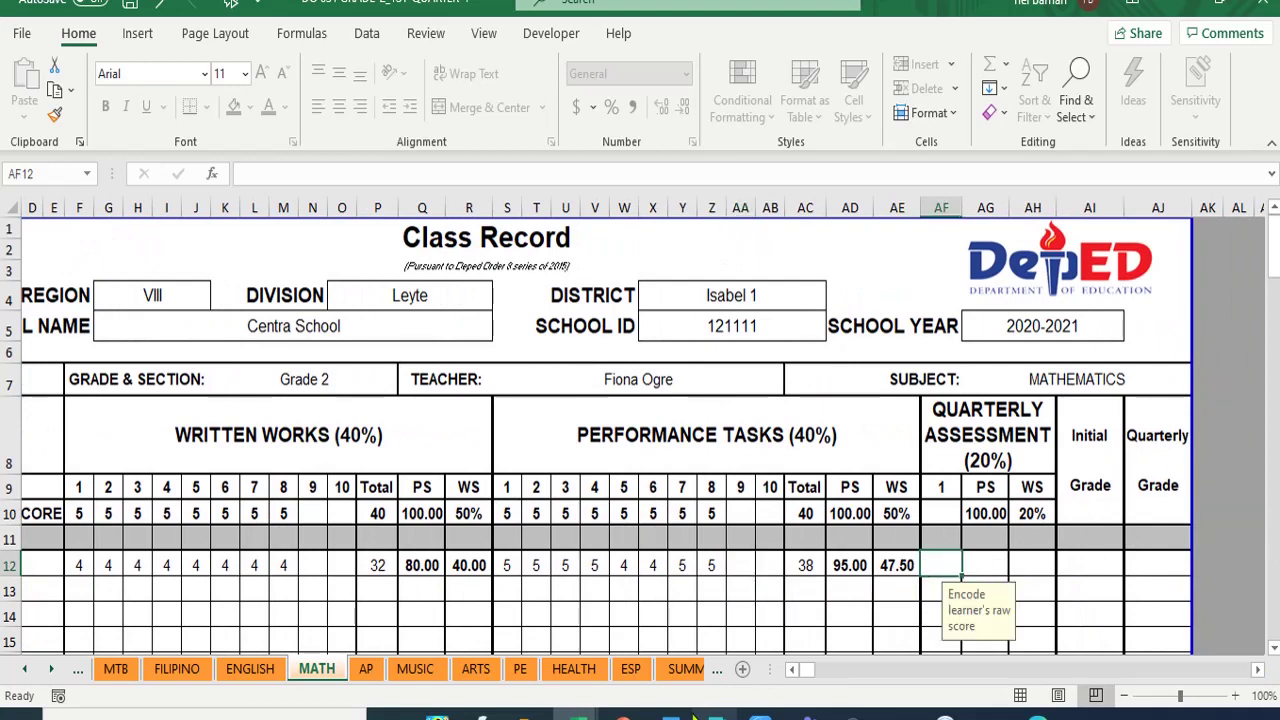
text(0)
key(Return)
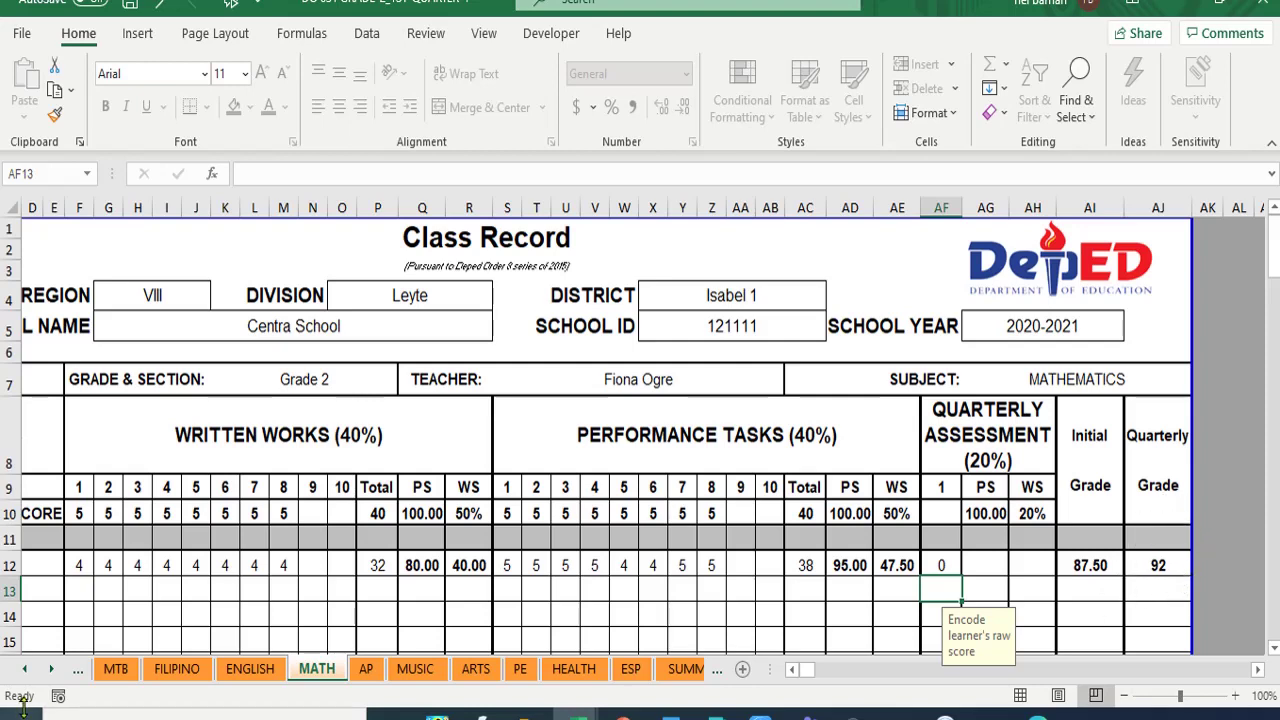
click(33, 672)
click(33, 672)
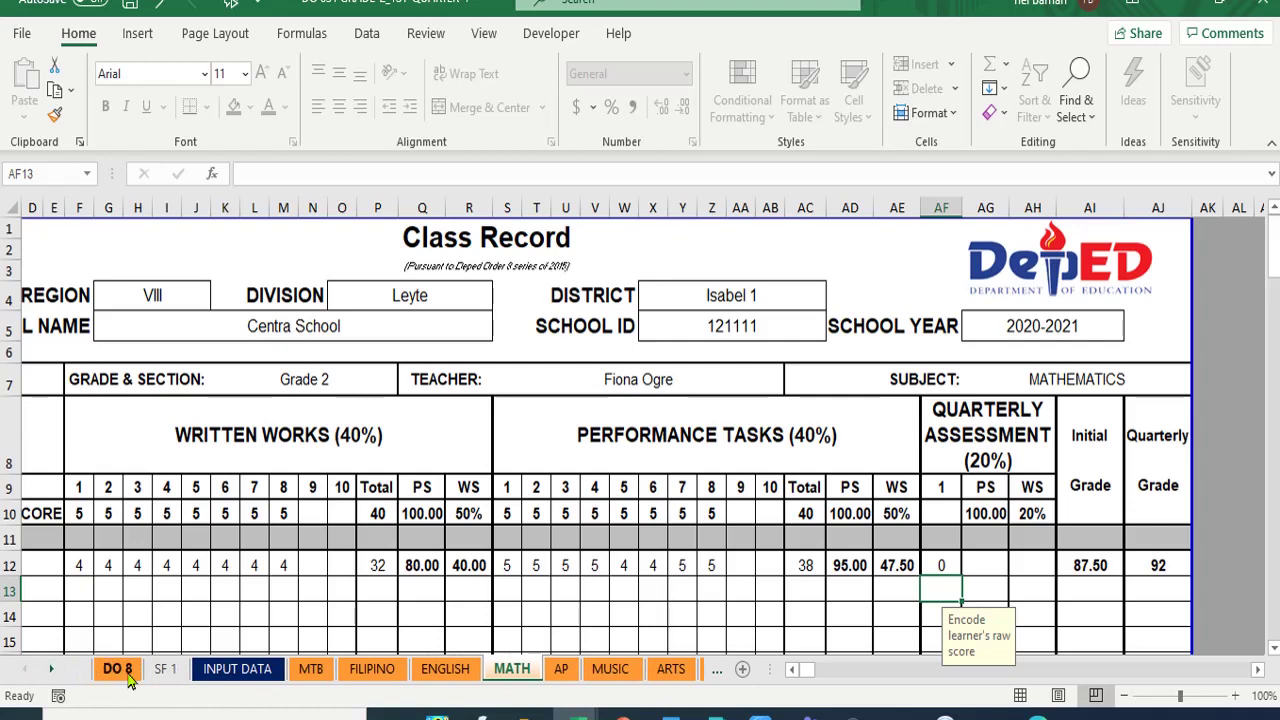
- Move from the DO 8 sheet through INPUT DATA to the MATH class record sheet
click(118, 671)
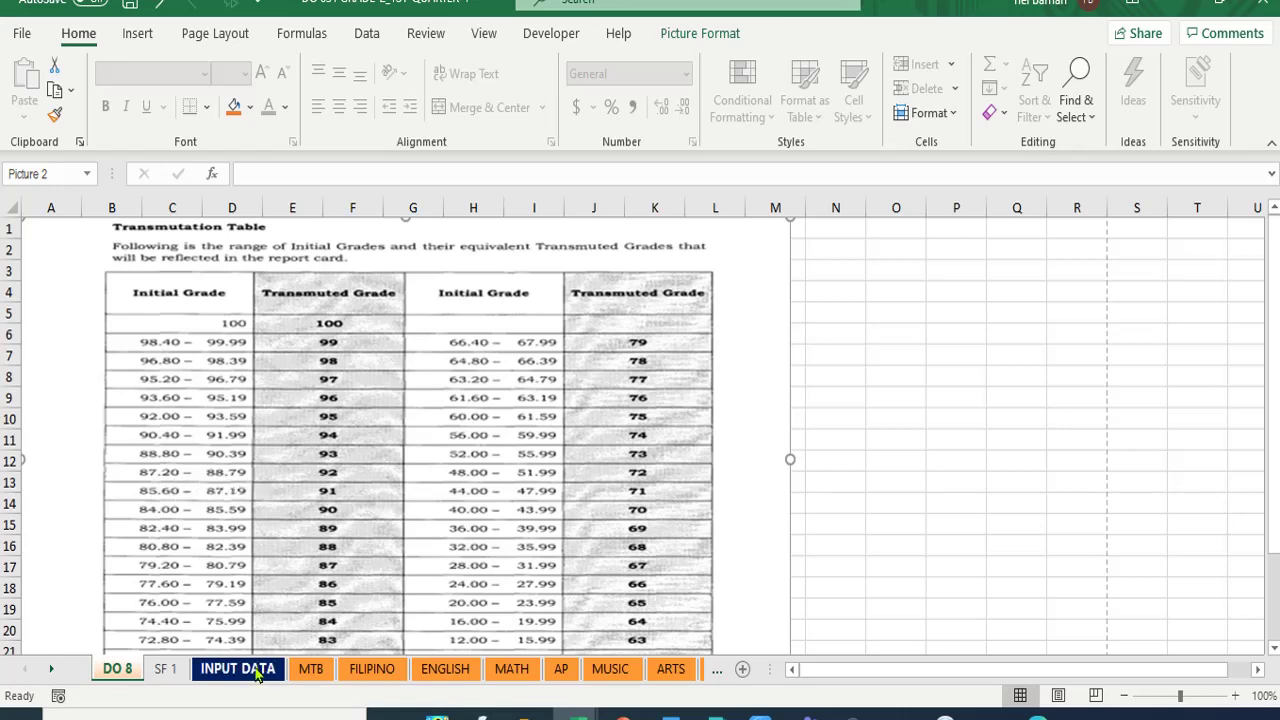
click(240, 669)
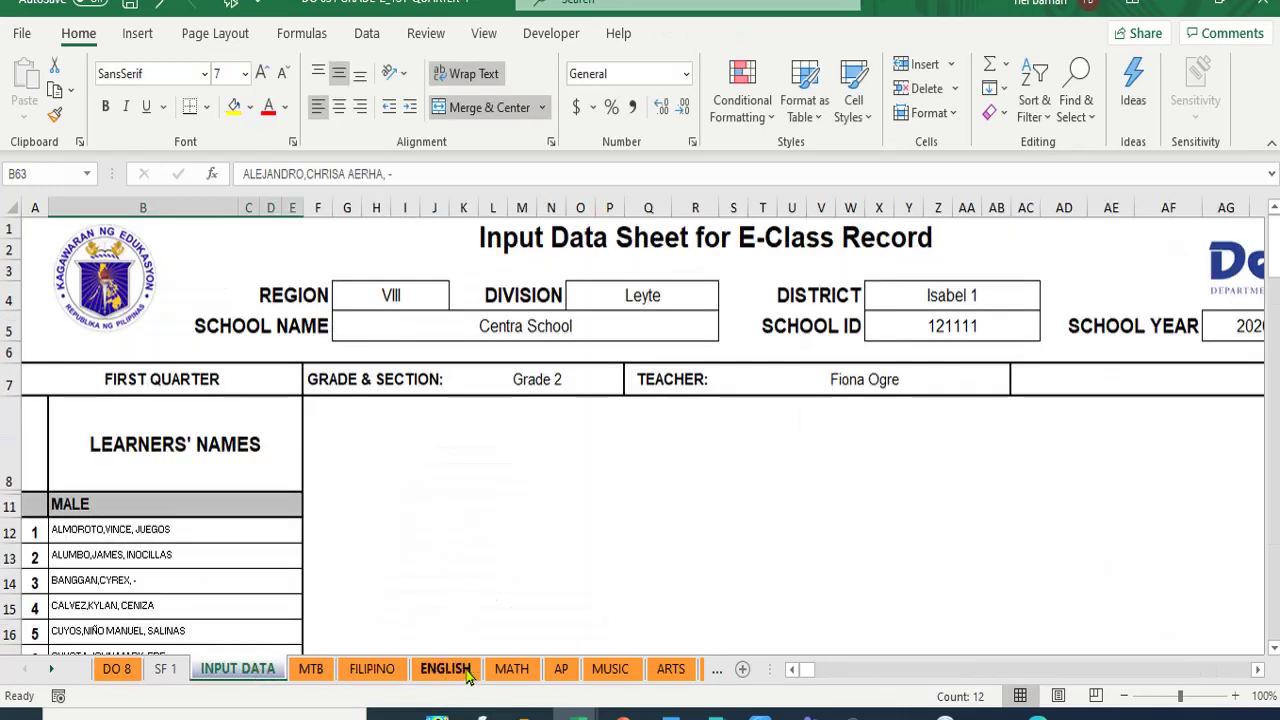
click(507, 670)
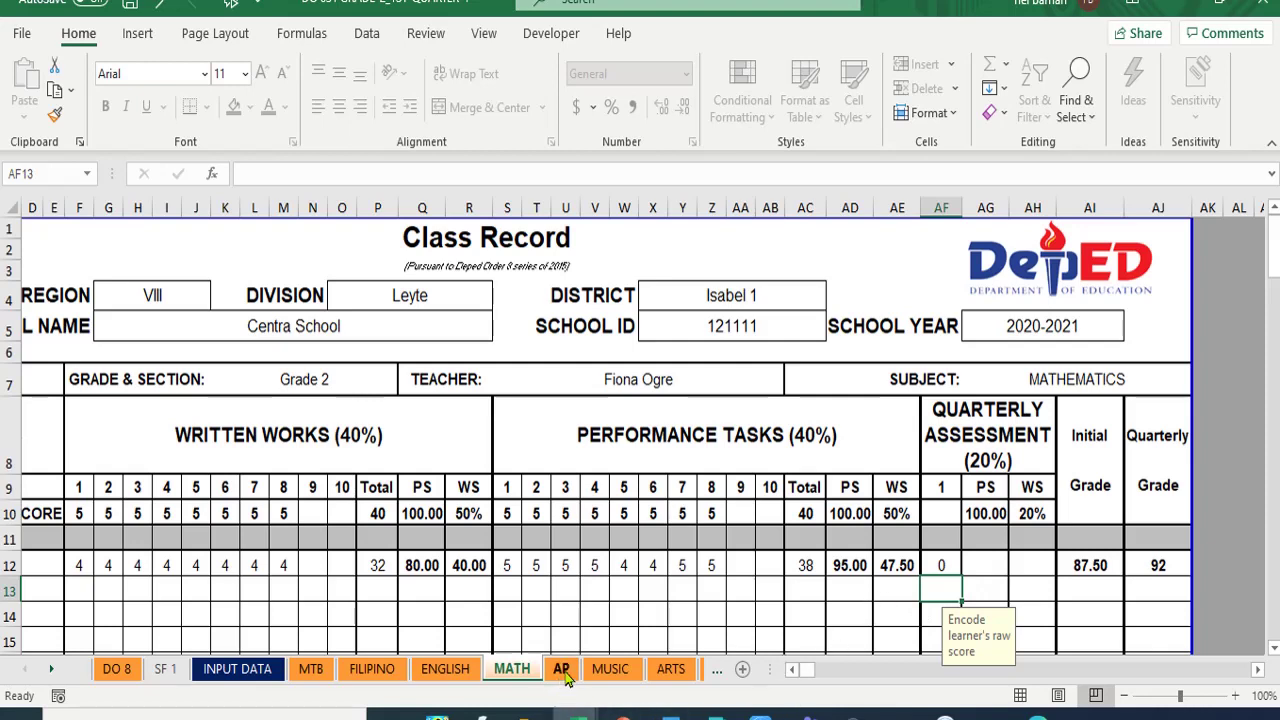
- On the AP sheet, enter 40 in R10 and 60 in AE10 as the weights
click(561, 670)
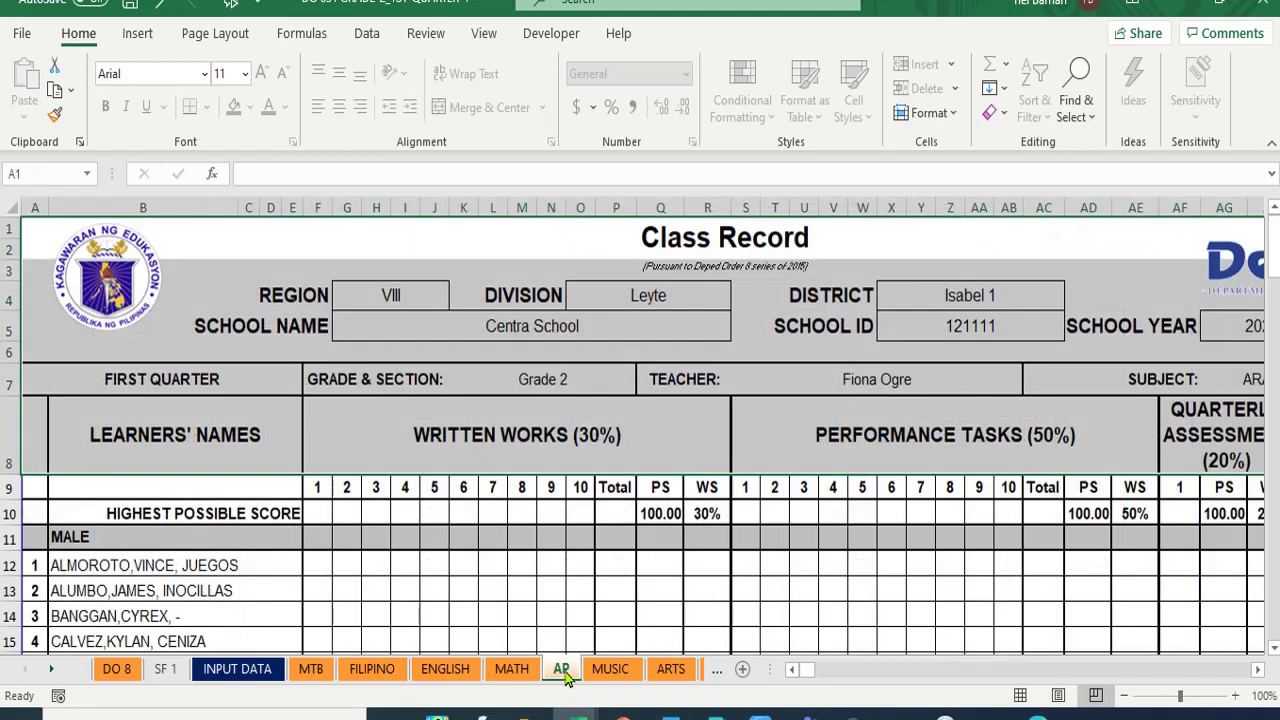
click(705, 522)
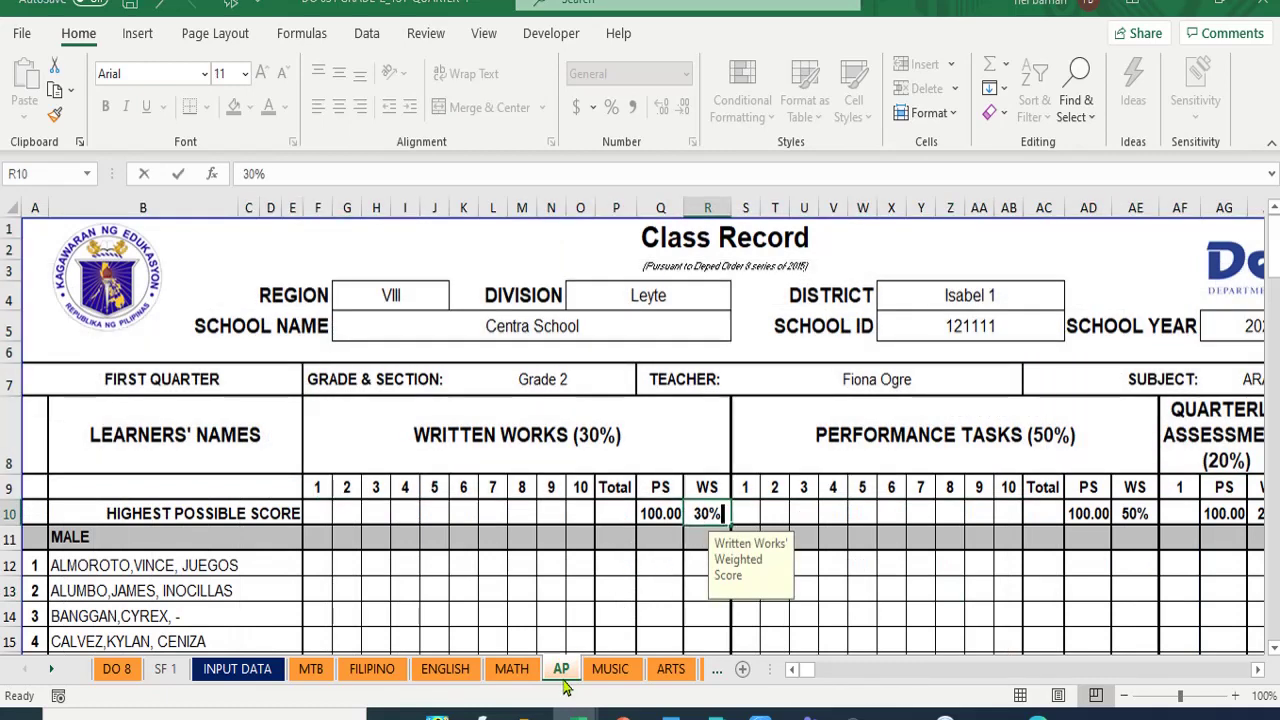
text(40)
click(1130, 515)
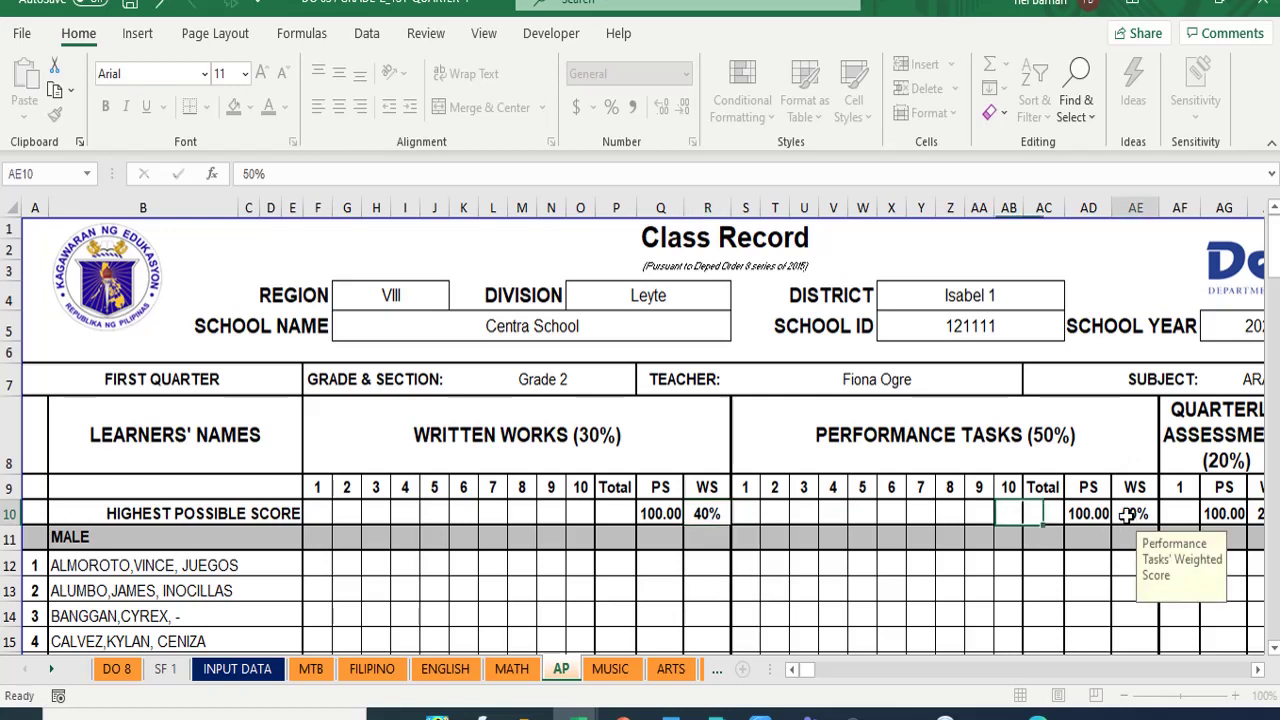
text(60)
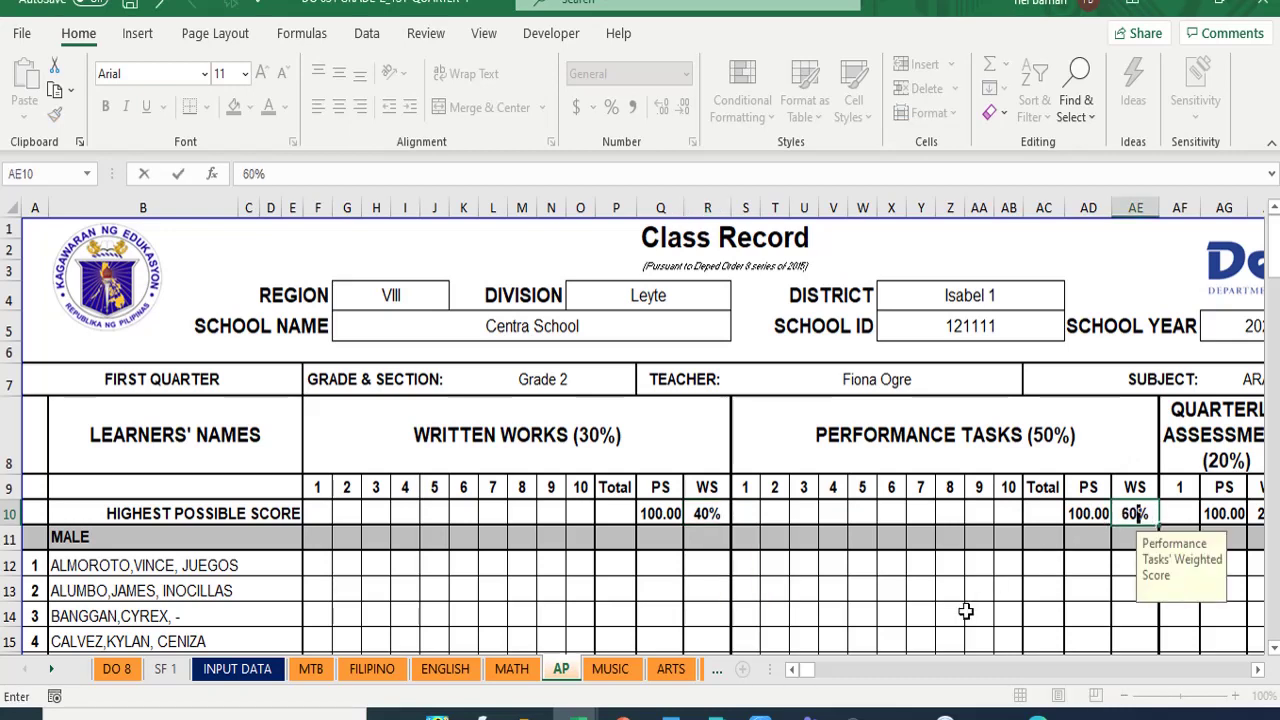
click(976, 614)
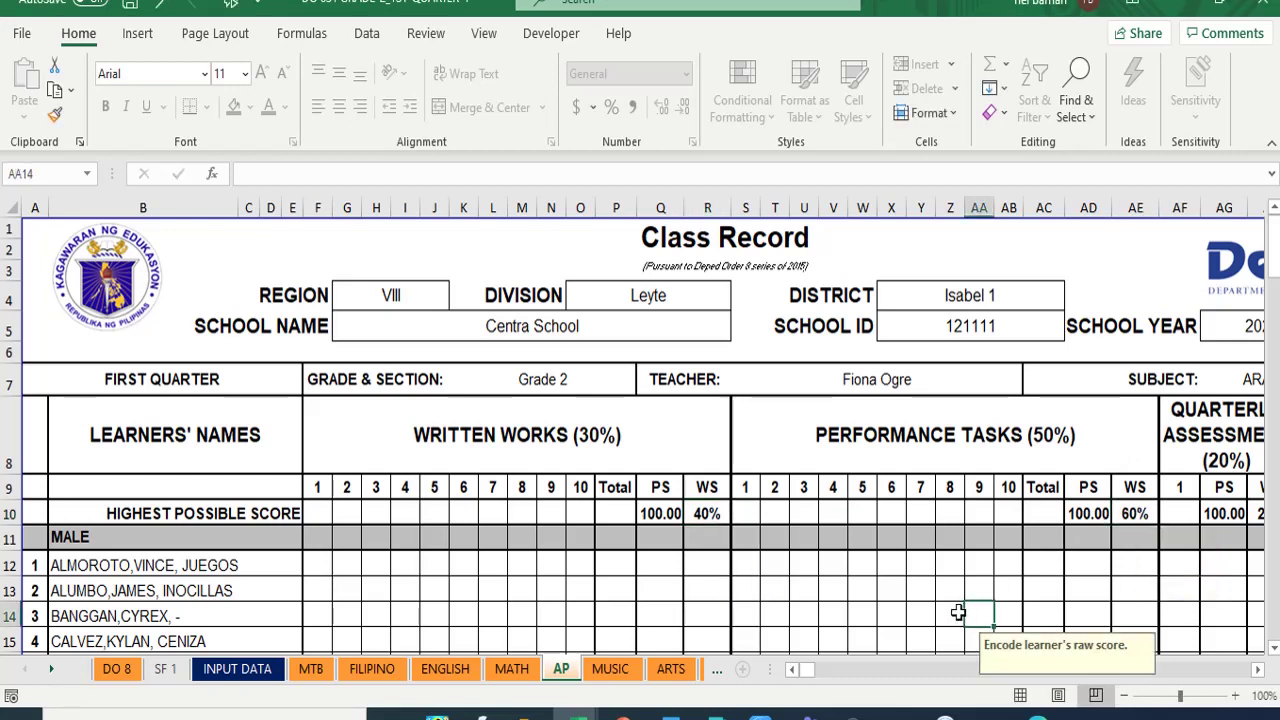
click(625, 672)
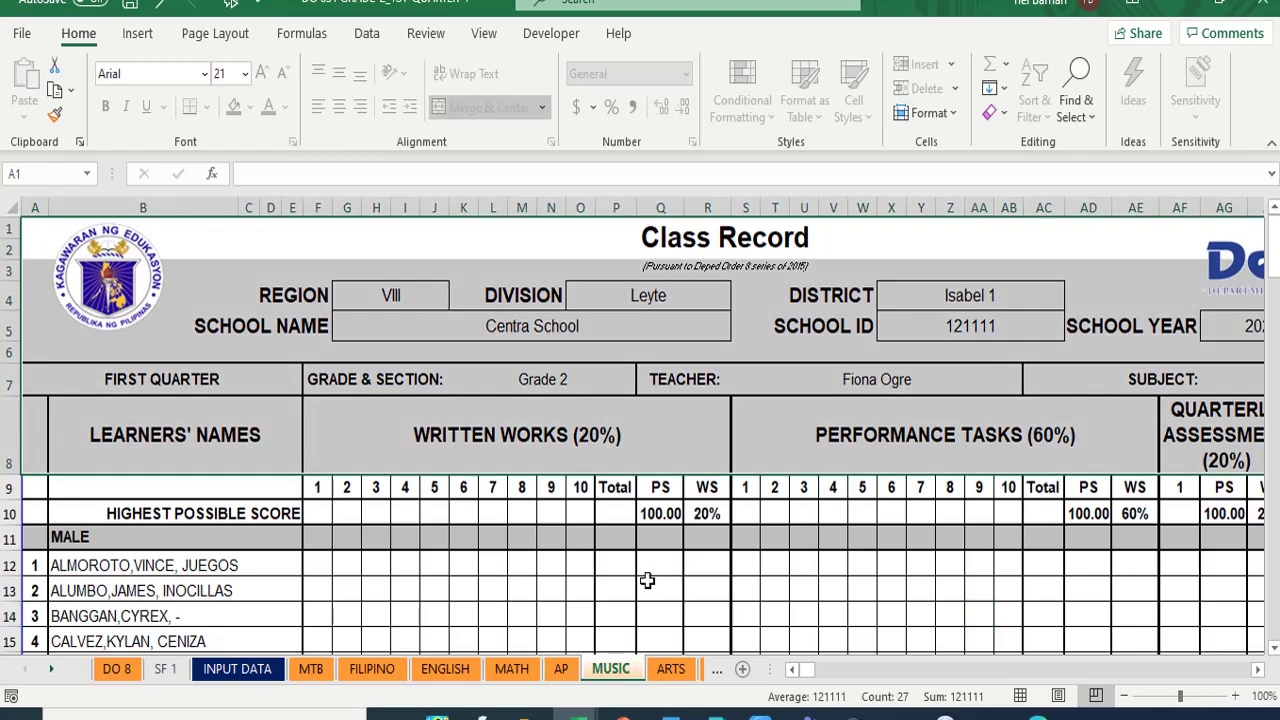
- On the MUSIC sheet, enter 30 in R10 and 70 in AE10 as the weights
click(1257, 670)
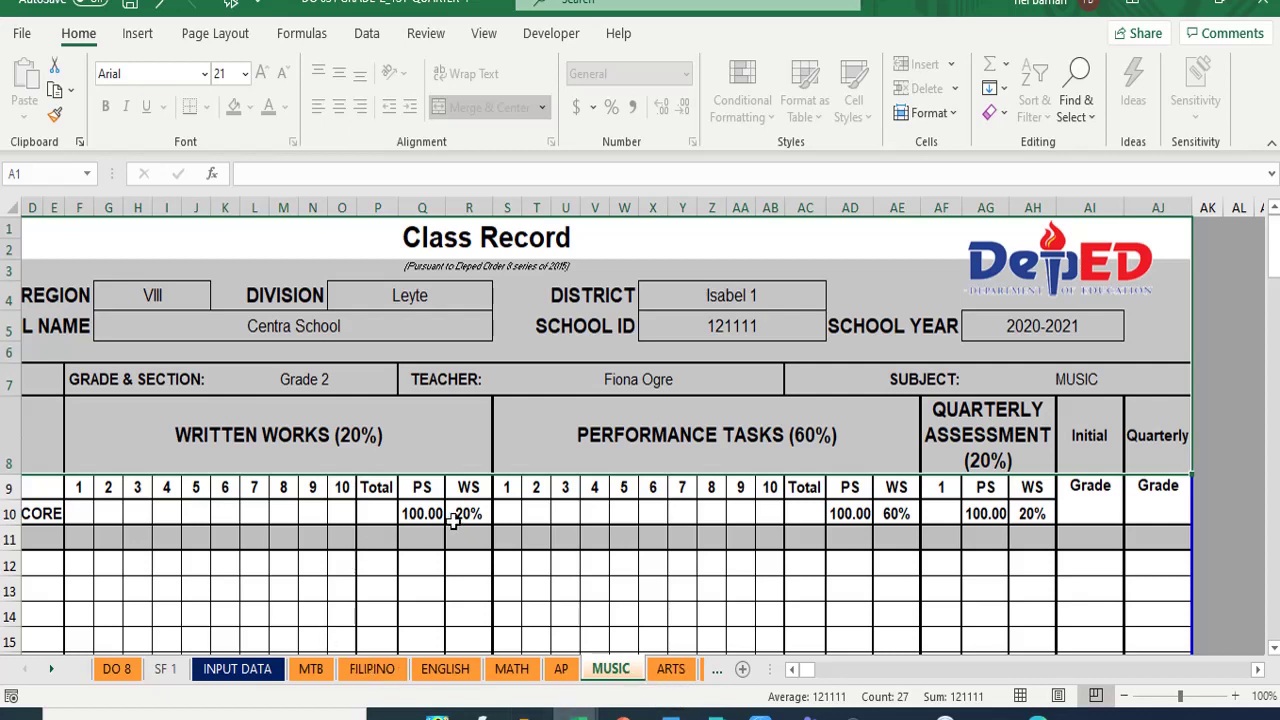
click(470, 512)
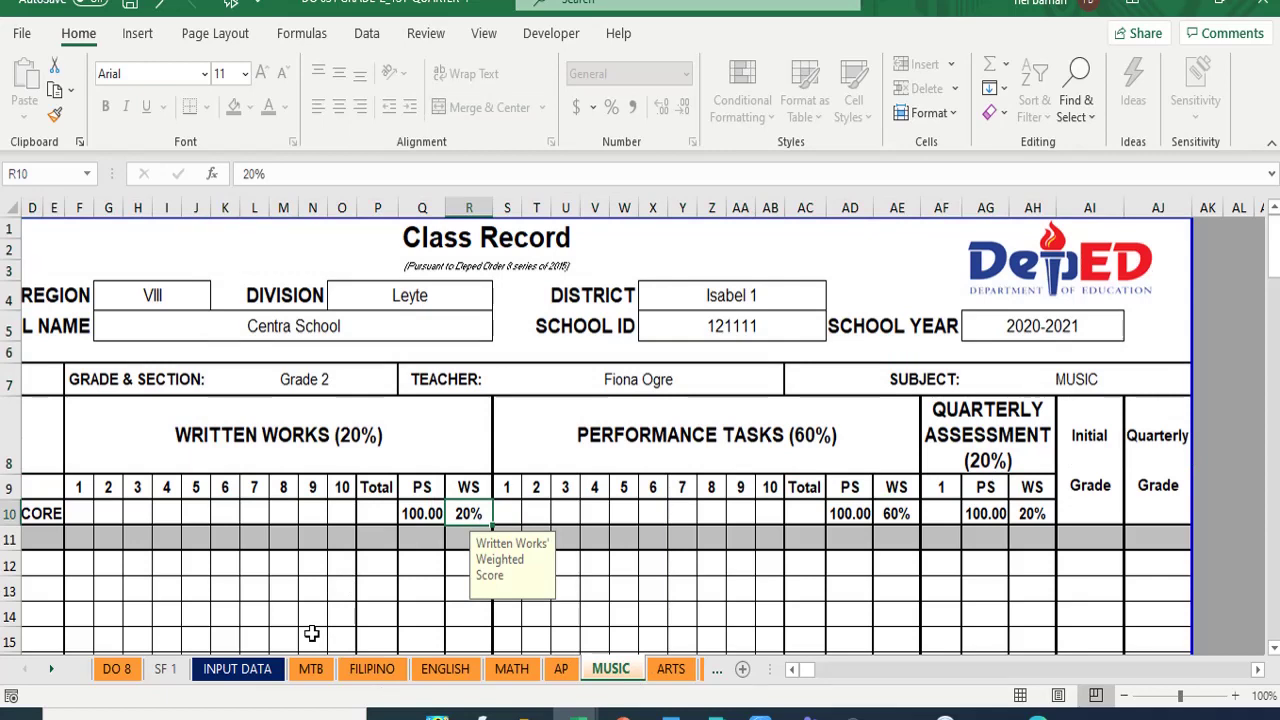
text(30)
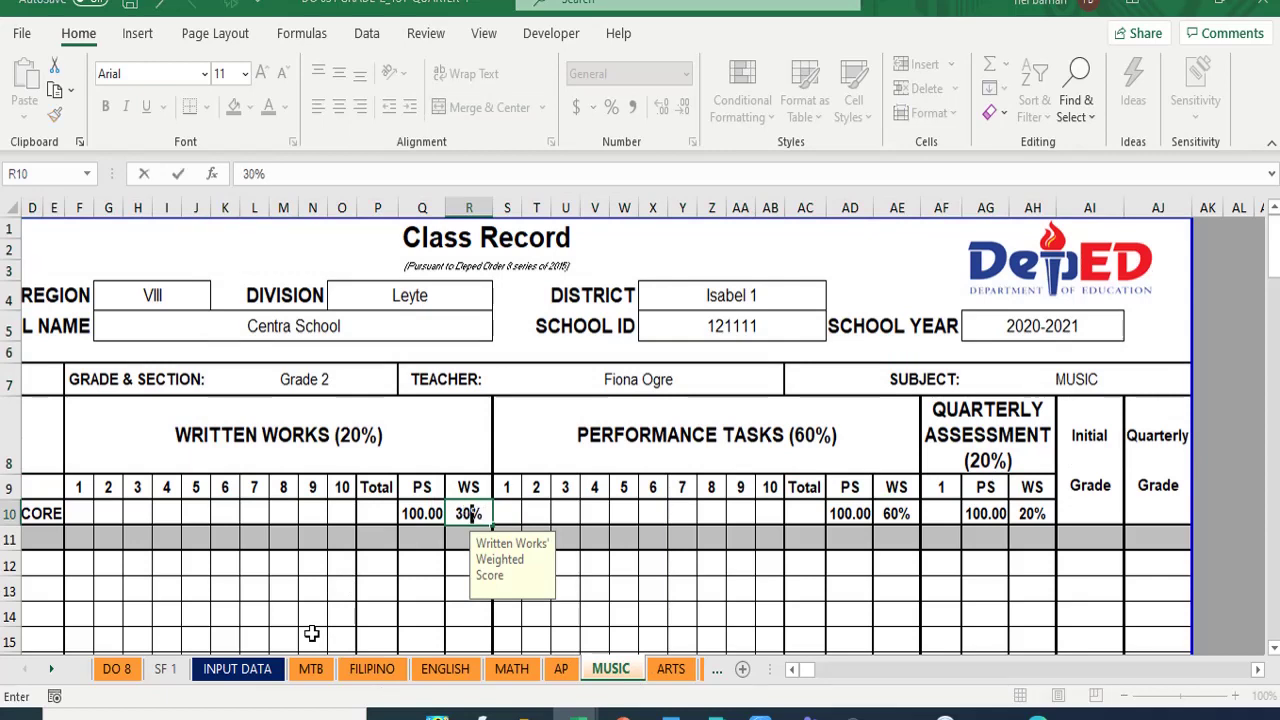
click(906, 515)
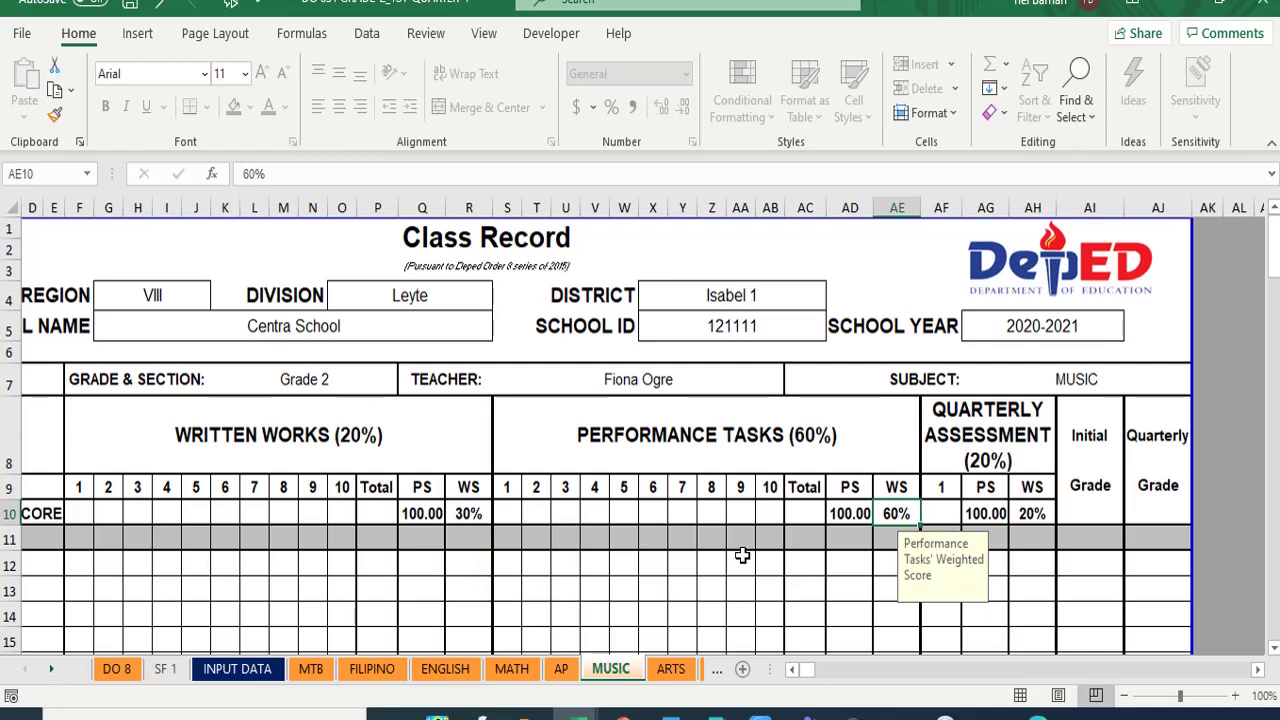
text(70)
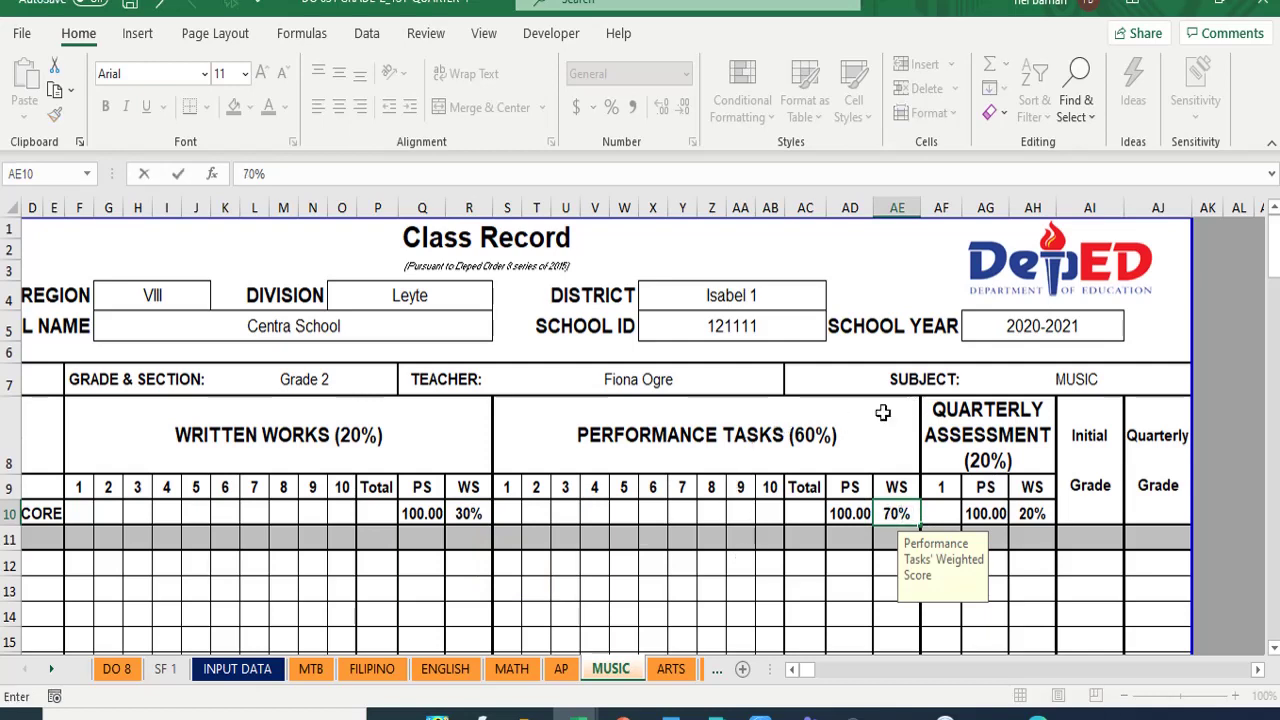
click(852, 420)
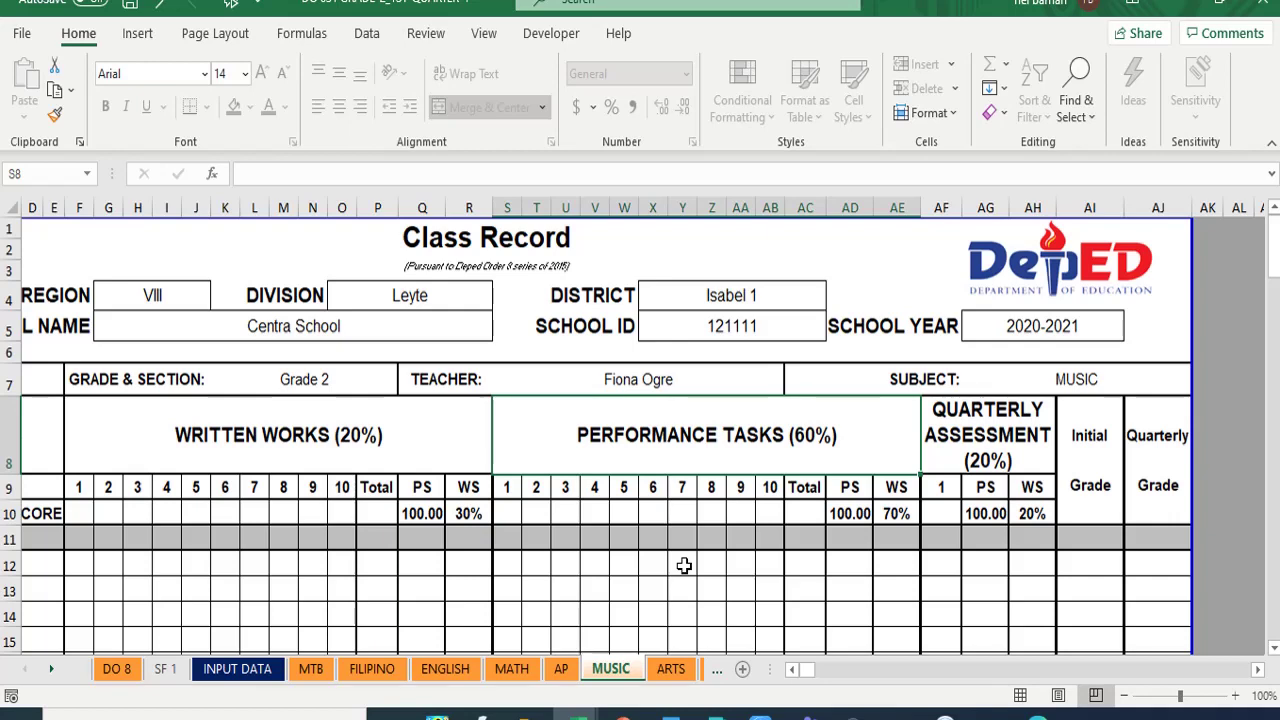
click(792, 670)
click(792, 670)
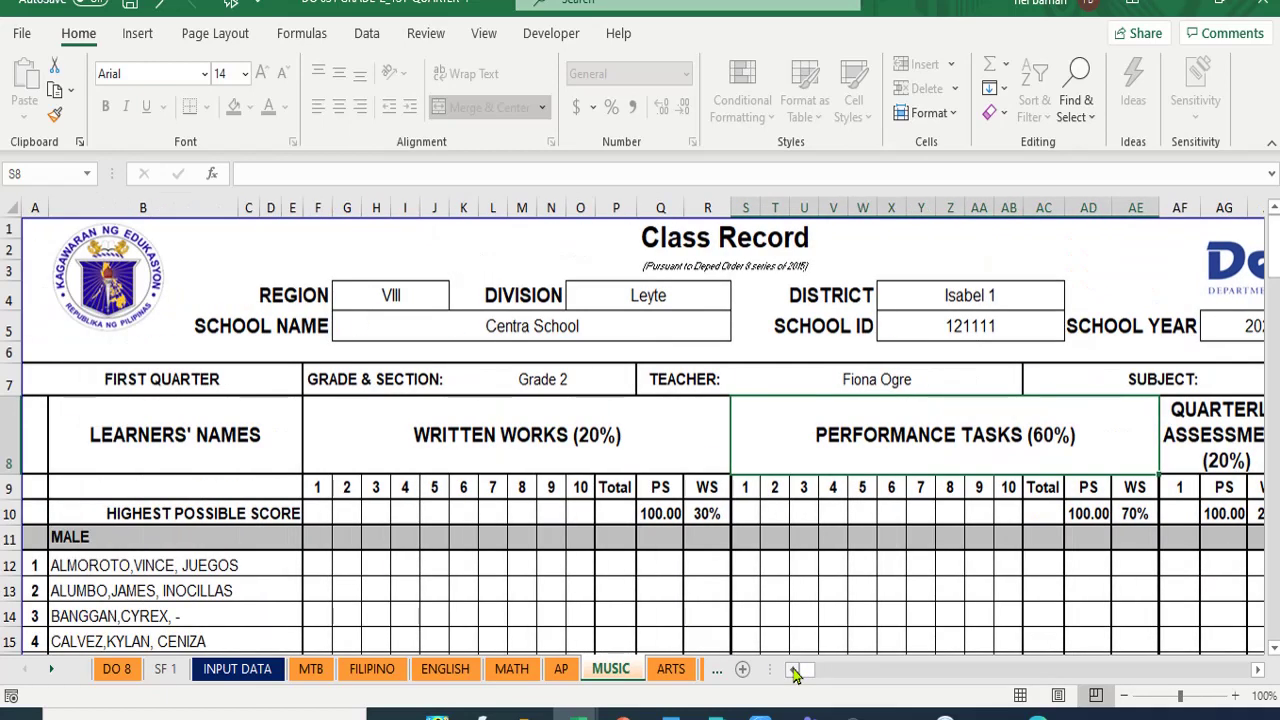
- Enter the MUSIC written works highest scores 8, 8, 8, 7, 7, 7, 9, 9 from F10
click(316, 513)
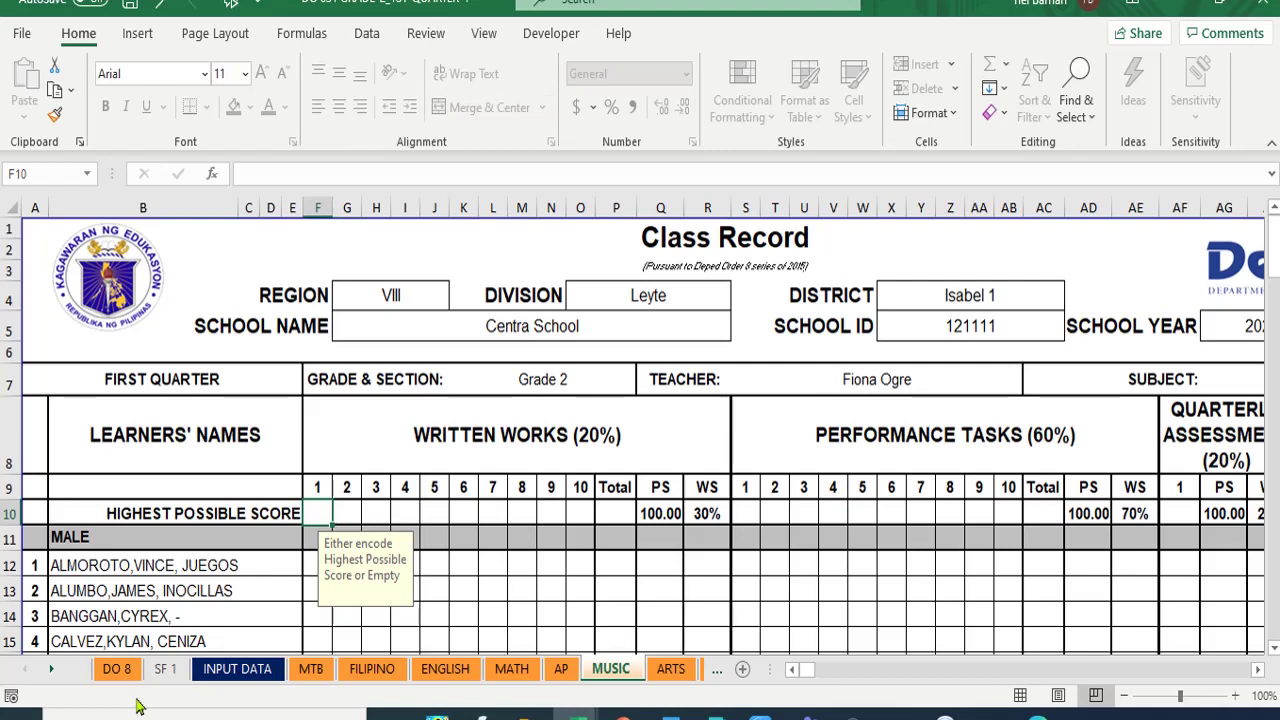
text(8)
key(Tab)
text(8)
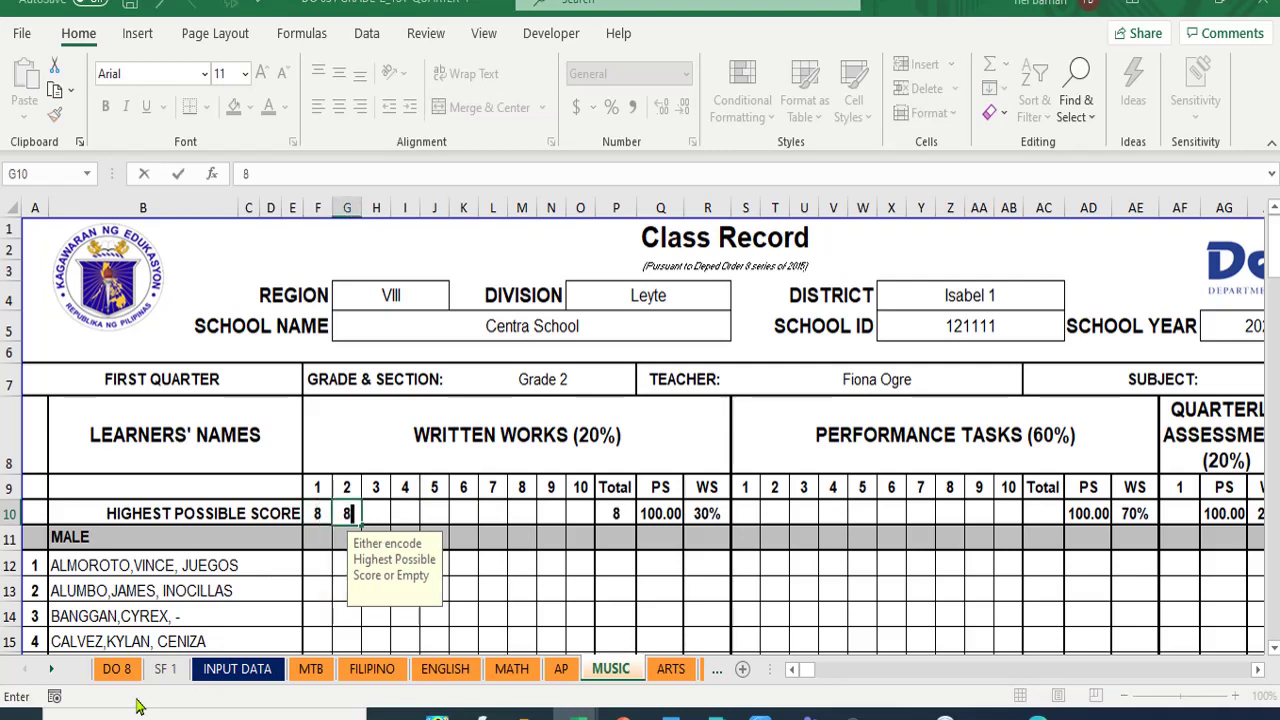
key(Tab)
text(8)
key(Tab)
text(7)
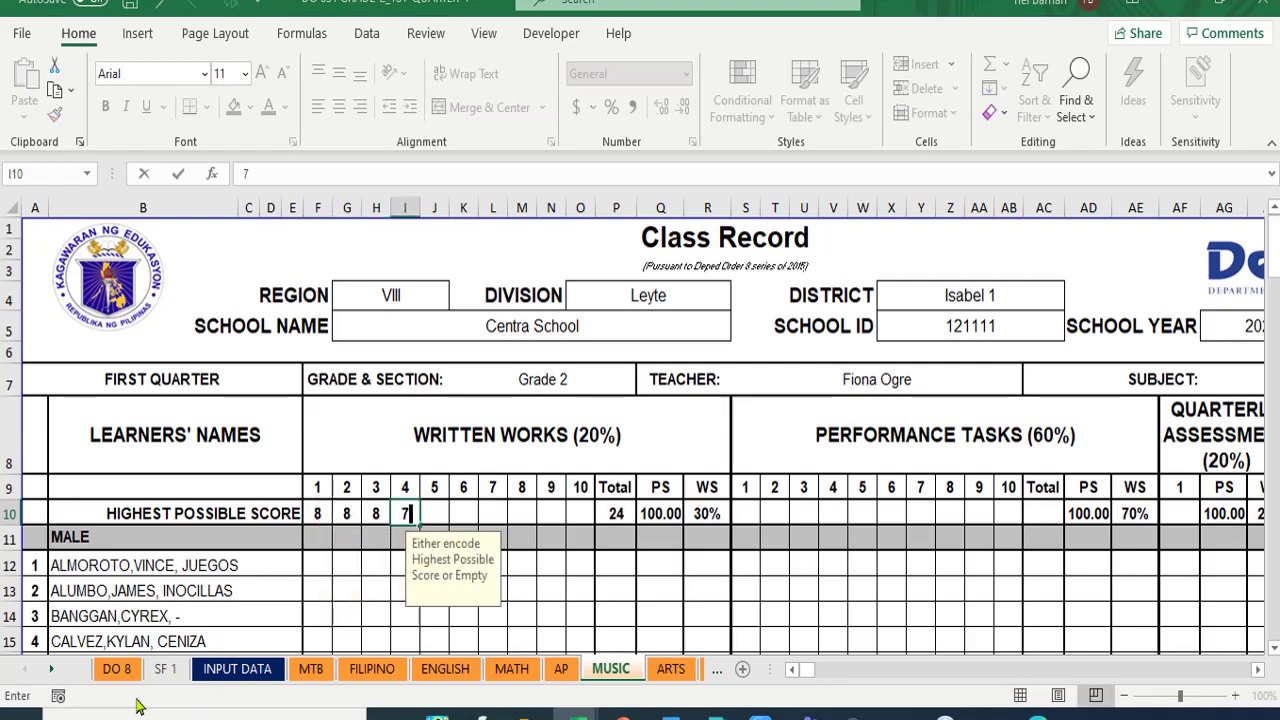
key(Tab)
text(7)
key(Tab)
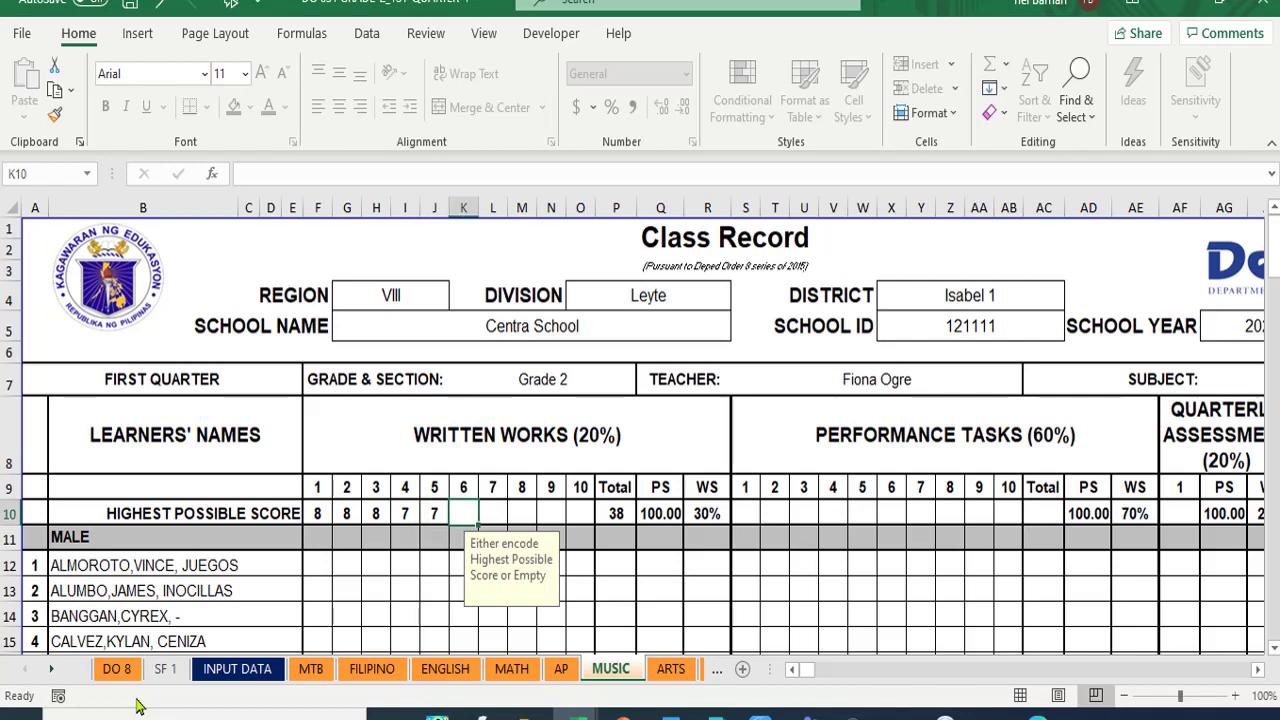
text(7)
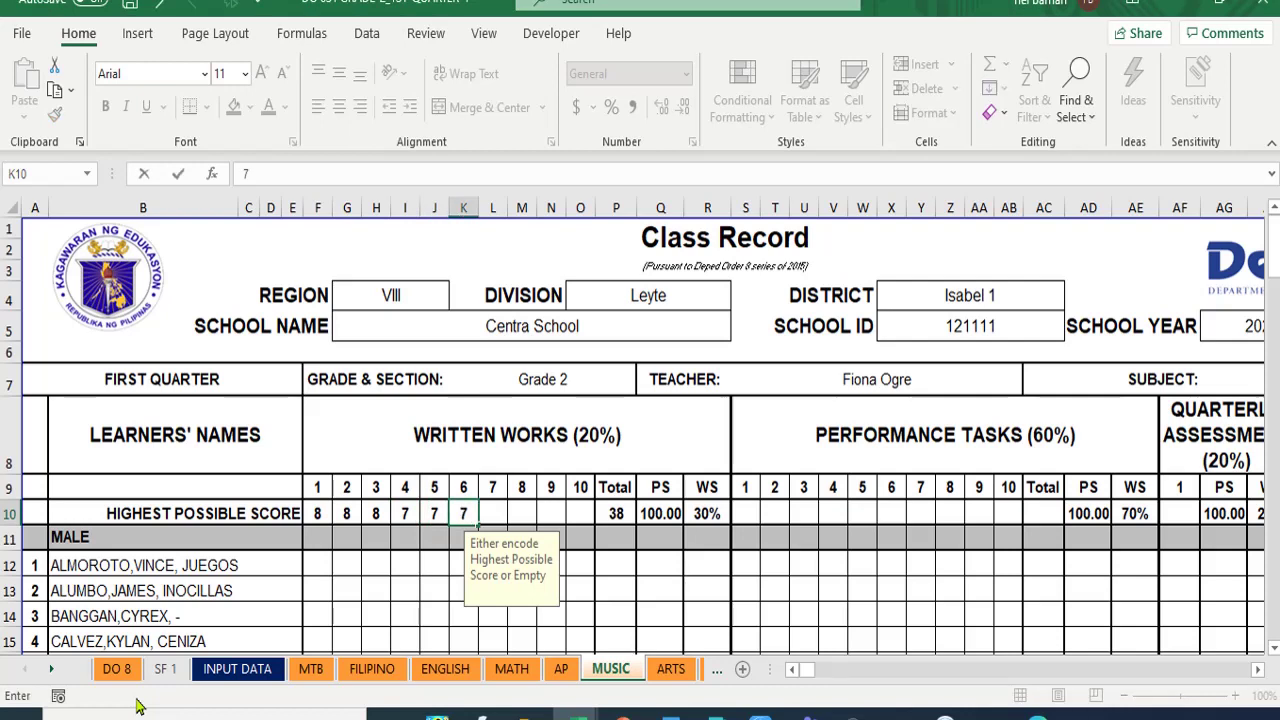
key(Tab)
text(9)
key(Tab)
key(Tab)
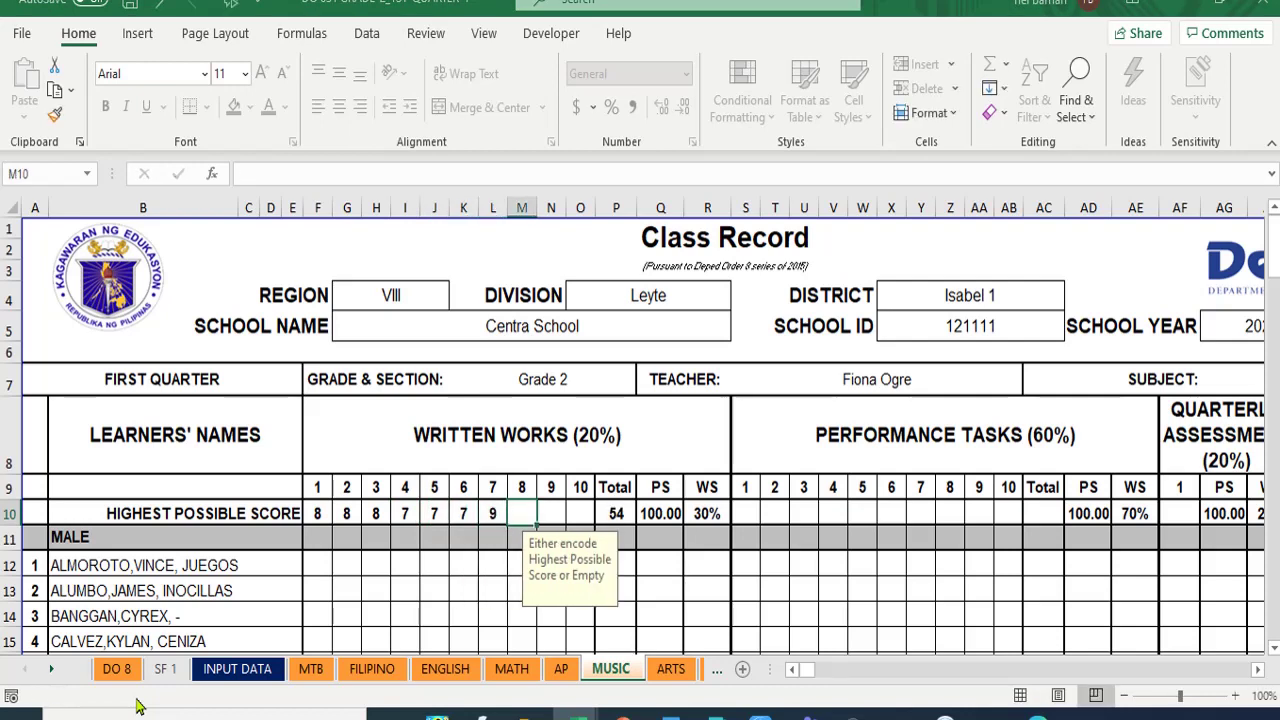
text(9)
key(Tab)
key(Tab)
- Enter the performance task highest scores 8, 8, 88, 7, 7, 7, 9, 9 from S10
key(Tab)
key(Tab)
key(Tab)
key(Tab)
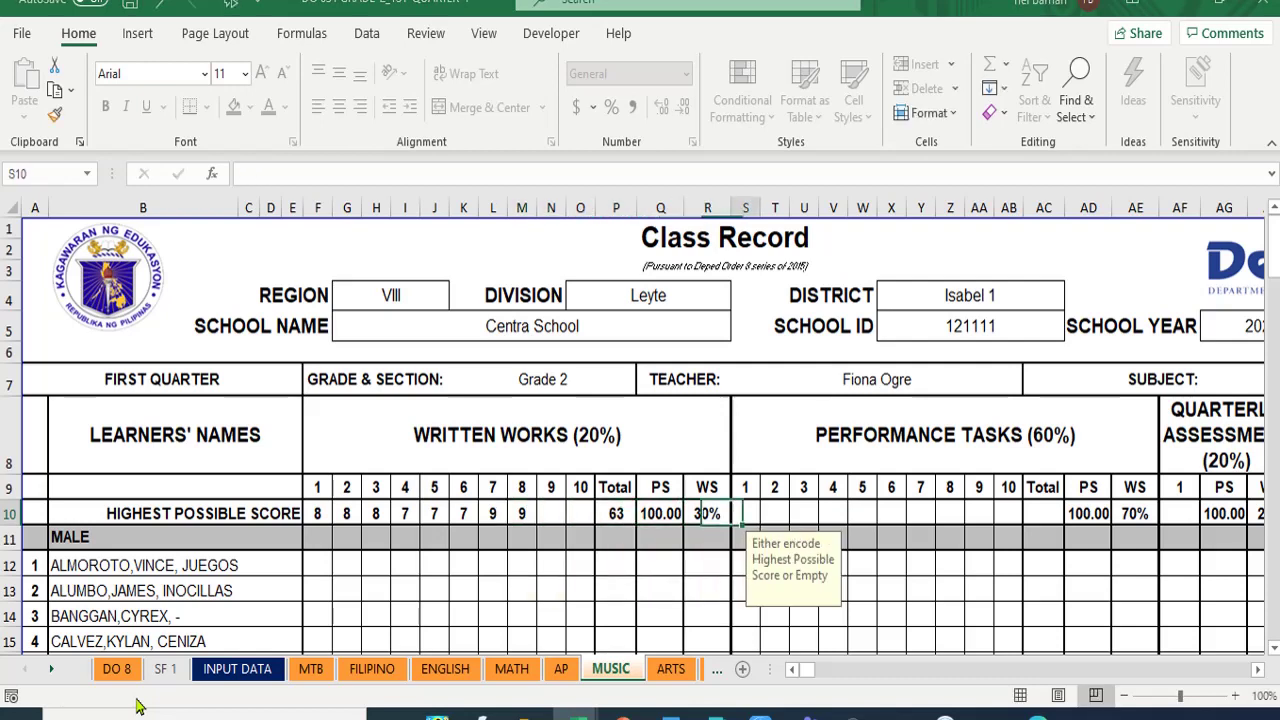
text(8)
key(Tab)
text(8)
key(Tab)
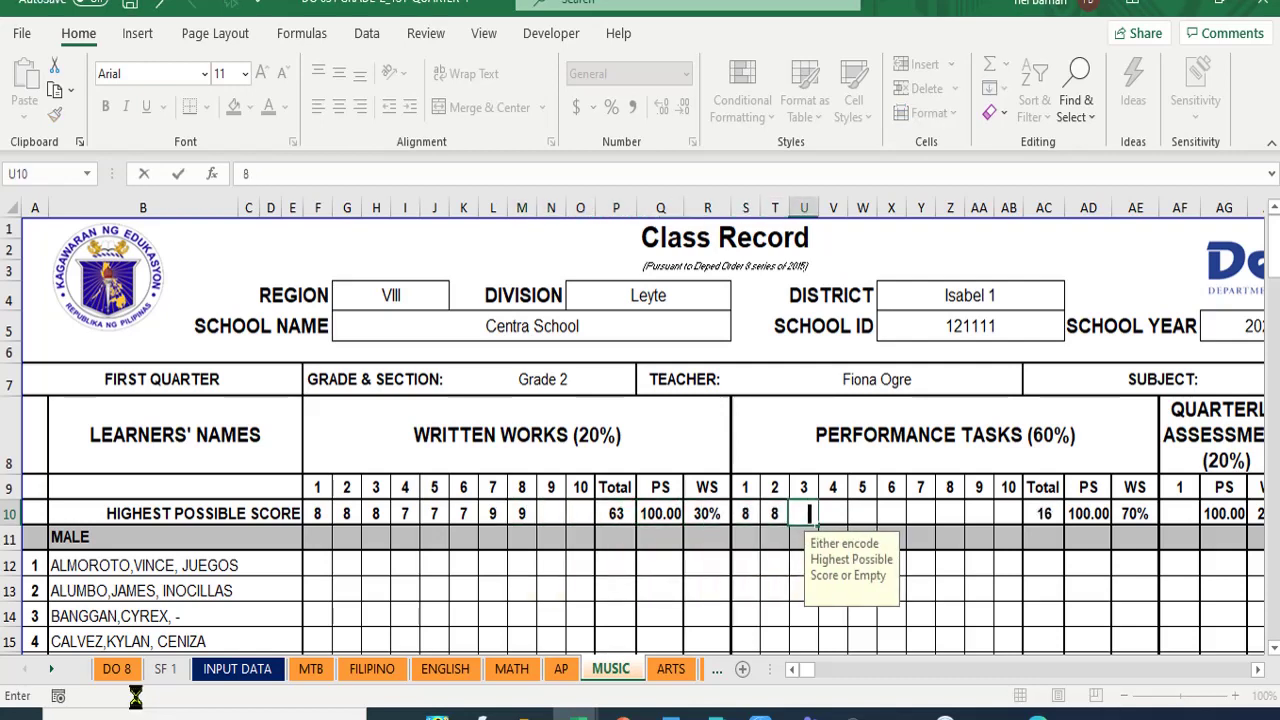
text(88)
key(Tab)
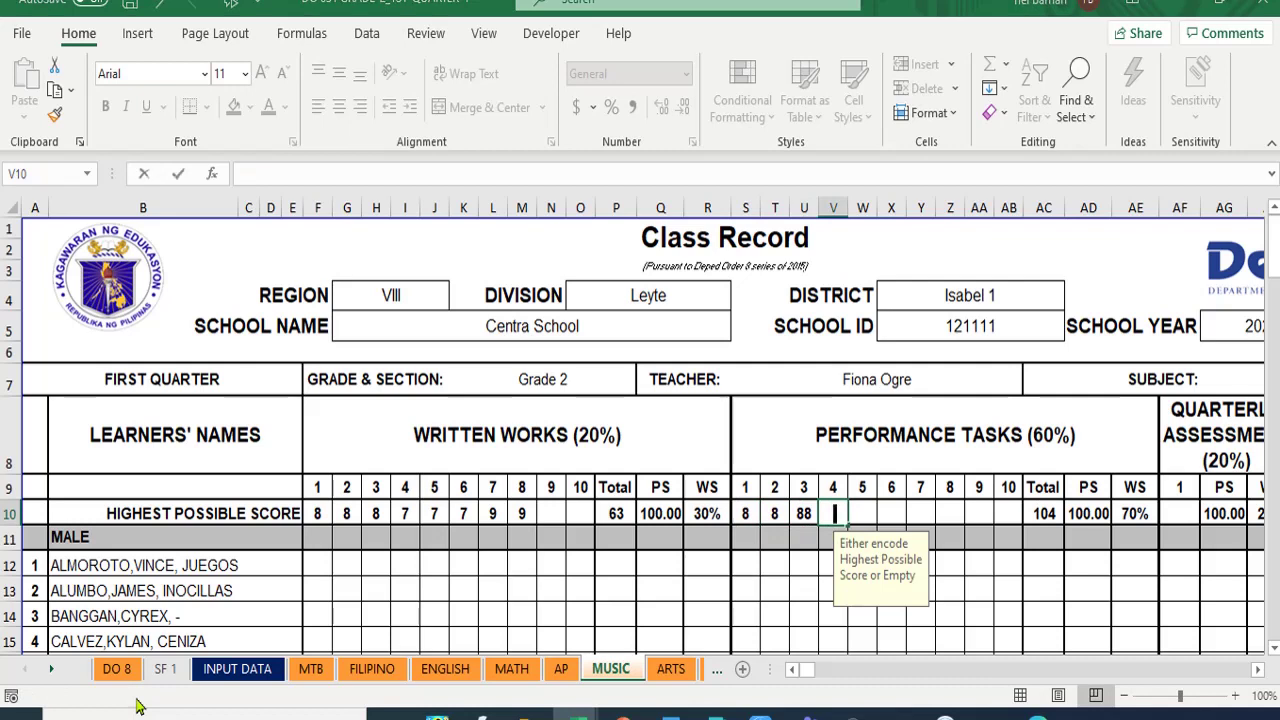
text(7)
key(Tab)
text(7)
key(Tab)
text(7)
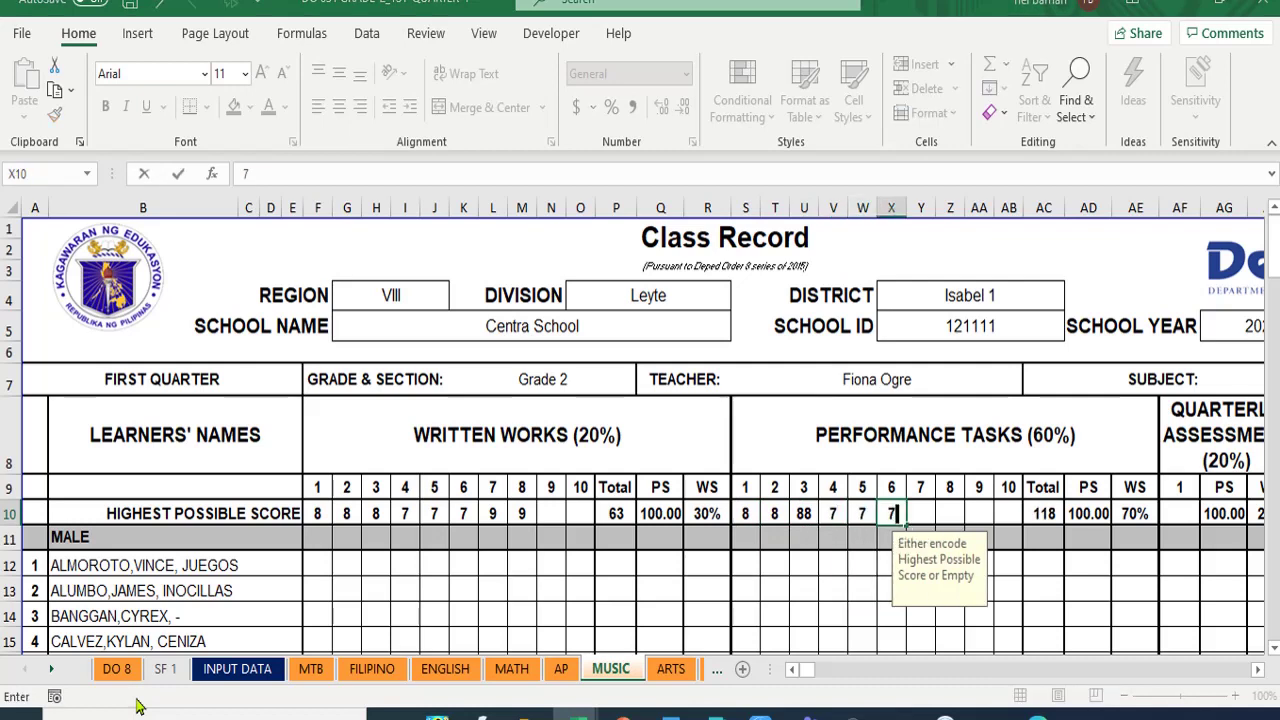
key(Tab)
text(9)
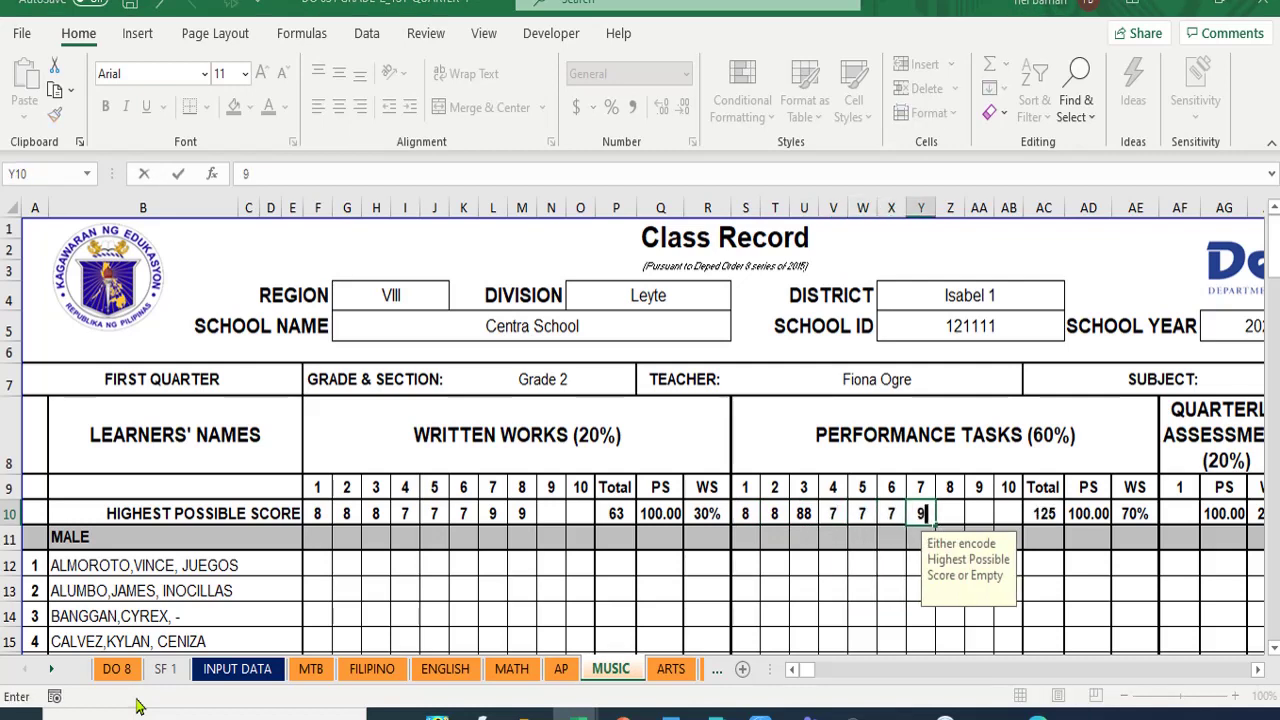
key(Tab)
text(9)
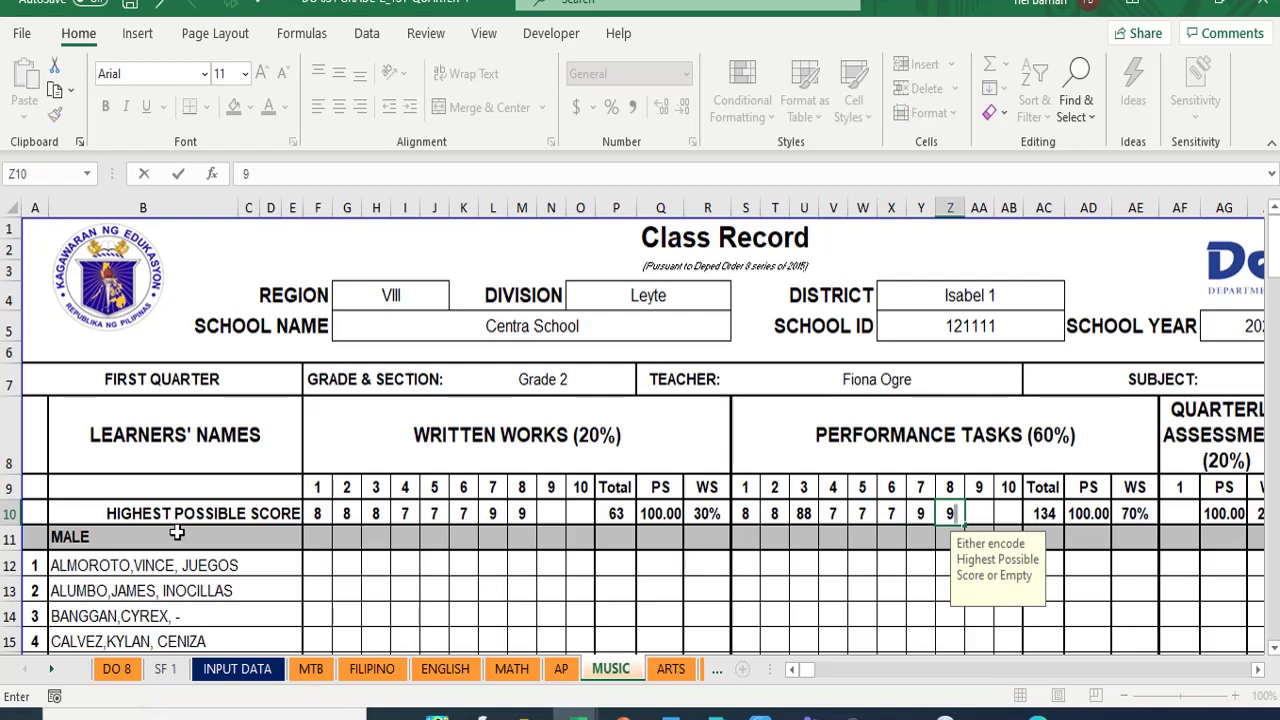
click(316, 566)
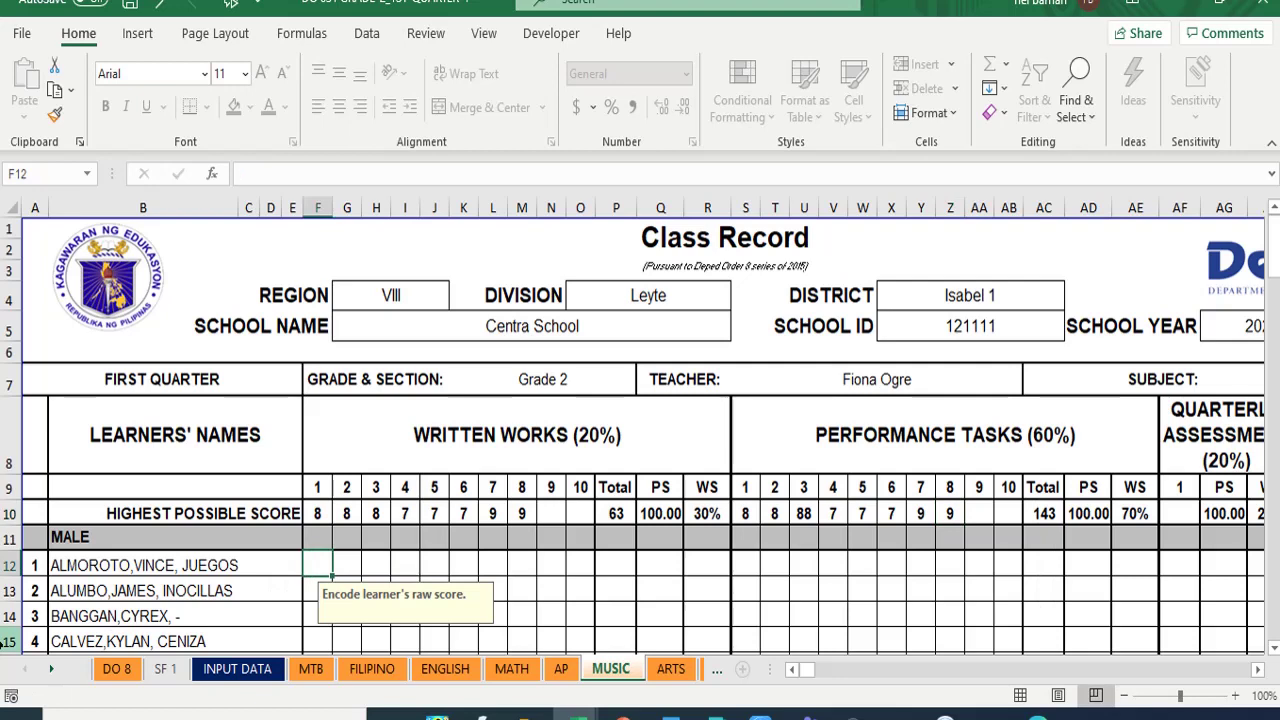
- Enter the first learner's MUSIC written works scores 8, 8, 8, 7, 7, 7, 9, 9
text(8)
key(Tab)
text(8)
key(Tab)
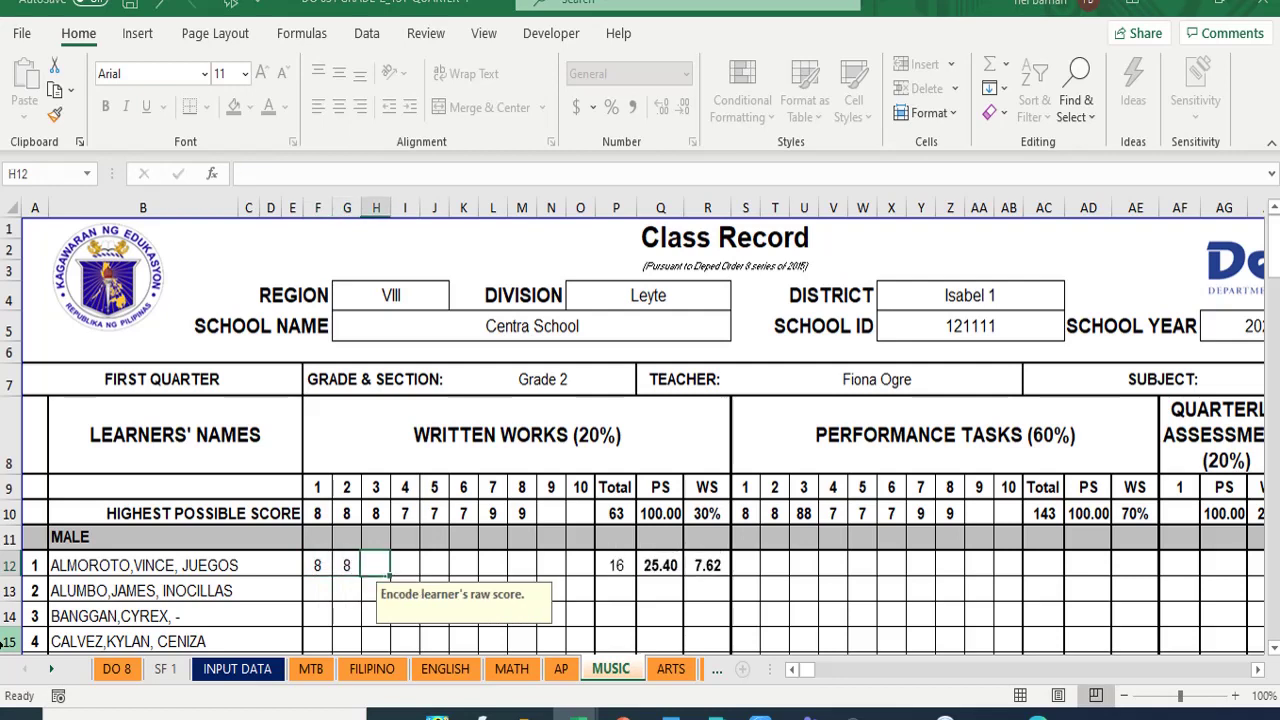
text(8)
key(Tab)
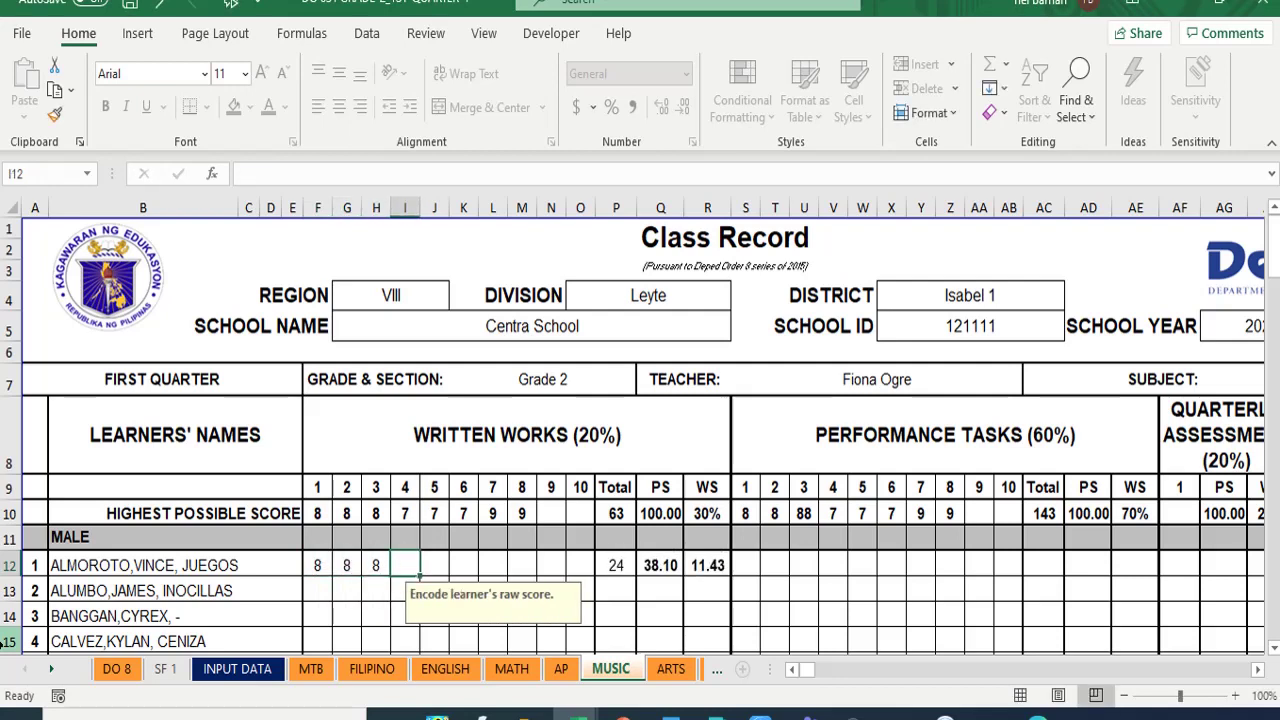
text(7)
key(Tab)
text(7)
key(Tab)
text(7)
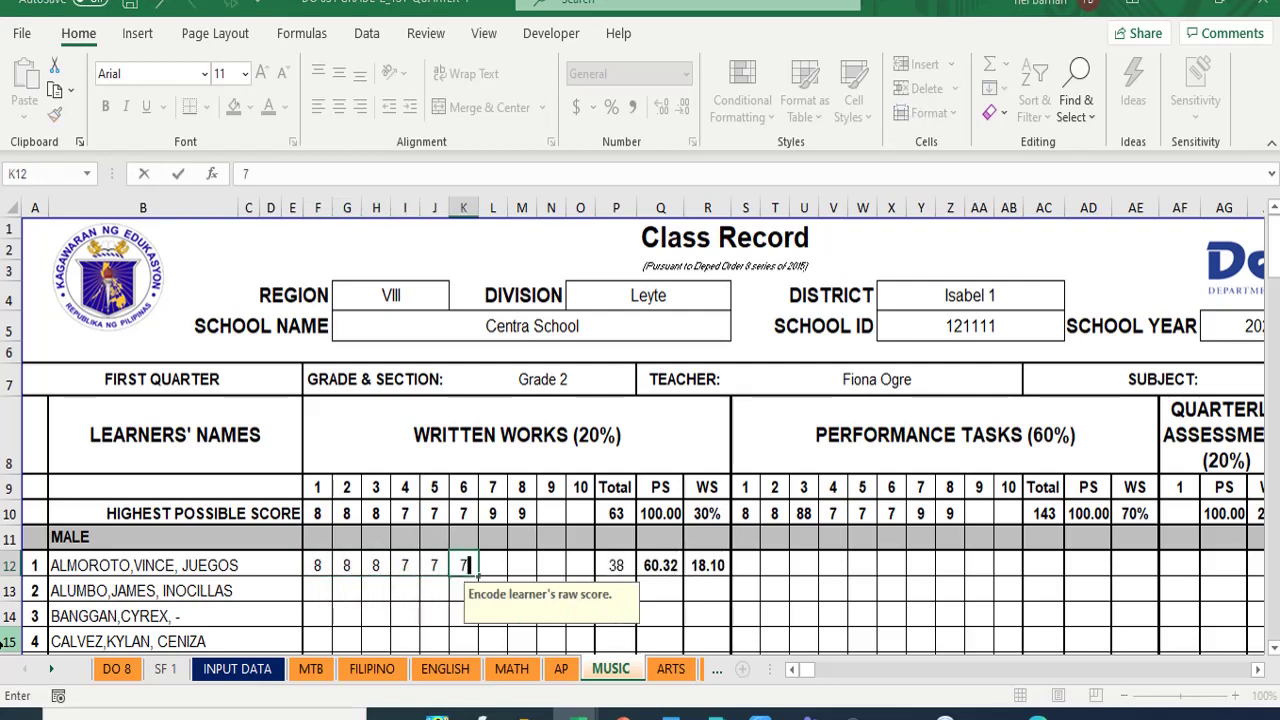
key(Tab)
text(9)
key(Tab)
text(9)
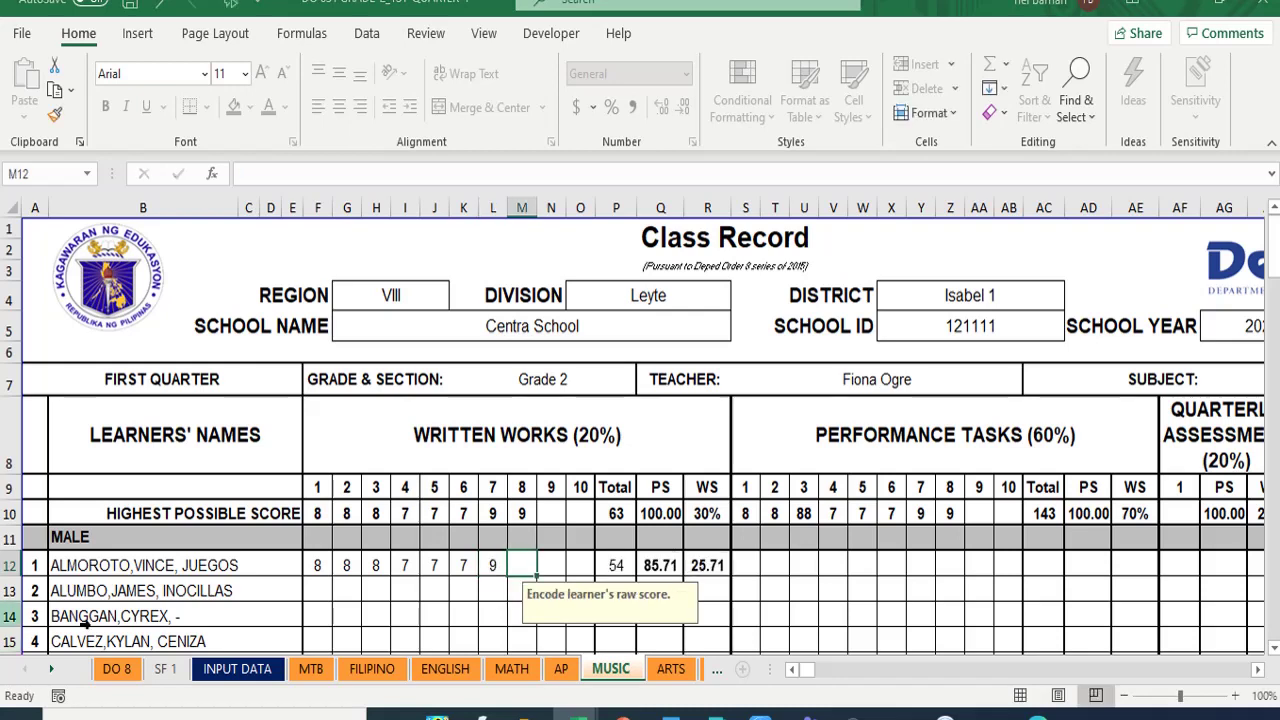
key(Tab)
key(Tab)
key(Tab)
key(Tab)
key(Tab)
key(Tab)
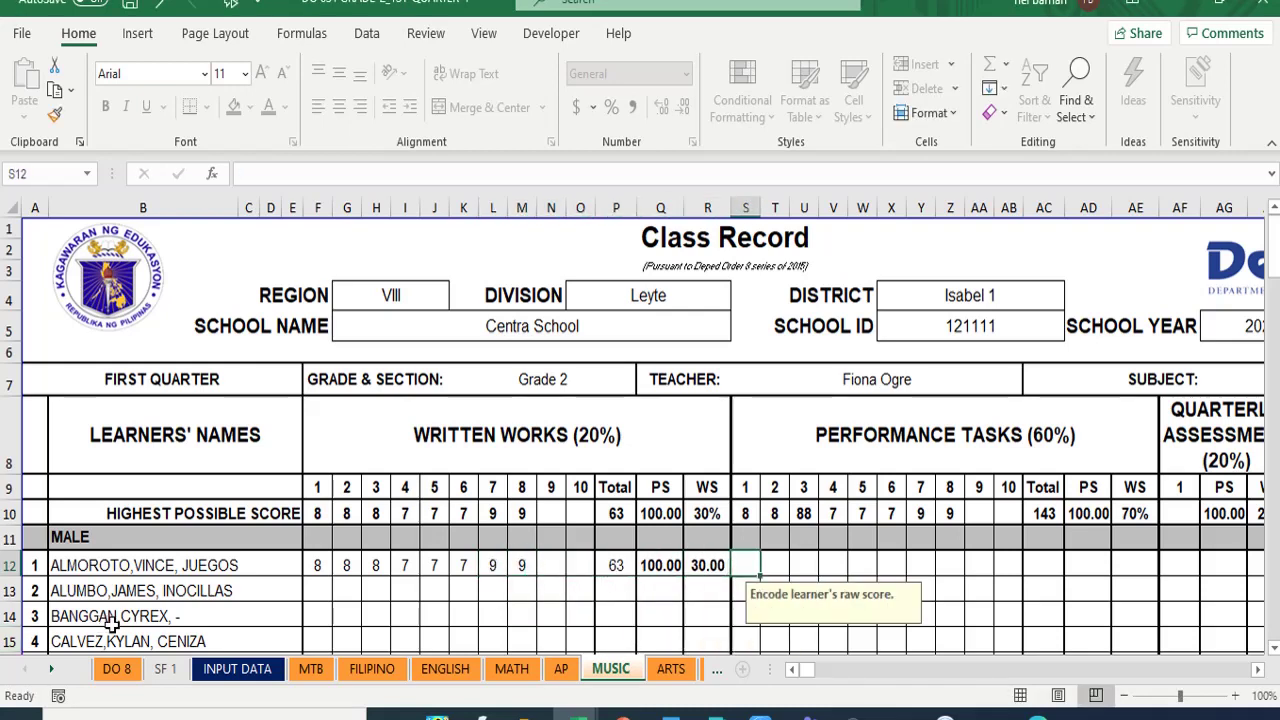
- Enter performance task scores 8 and 7, and correct task 3's highest score from 88 to 8
text(8)
key(Tab)
text(7)
key(Tab)
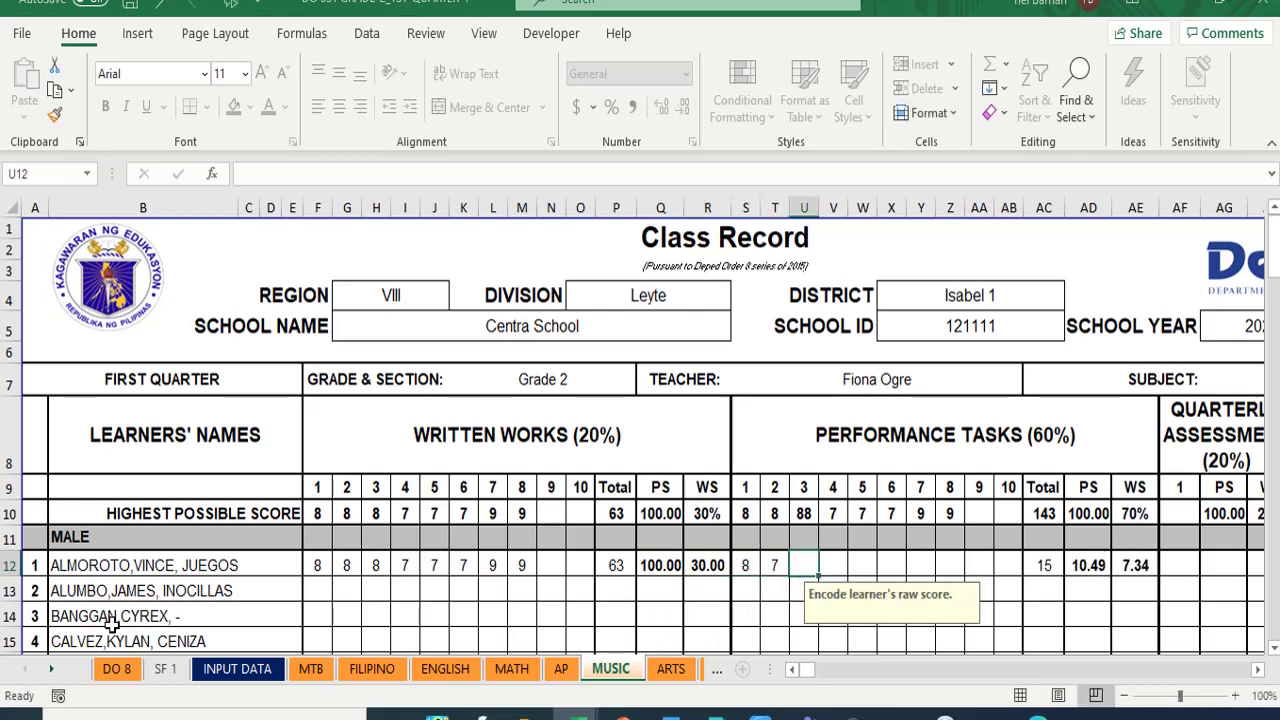
text(8)
key(Up)
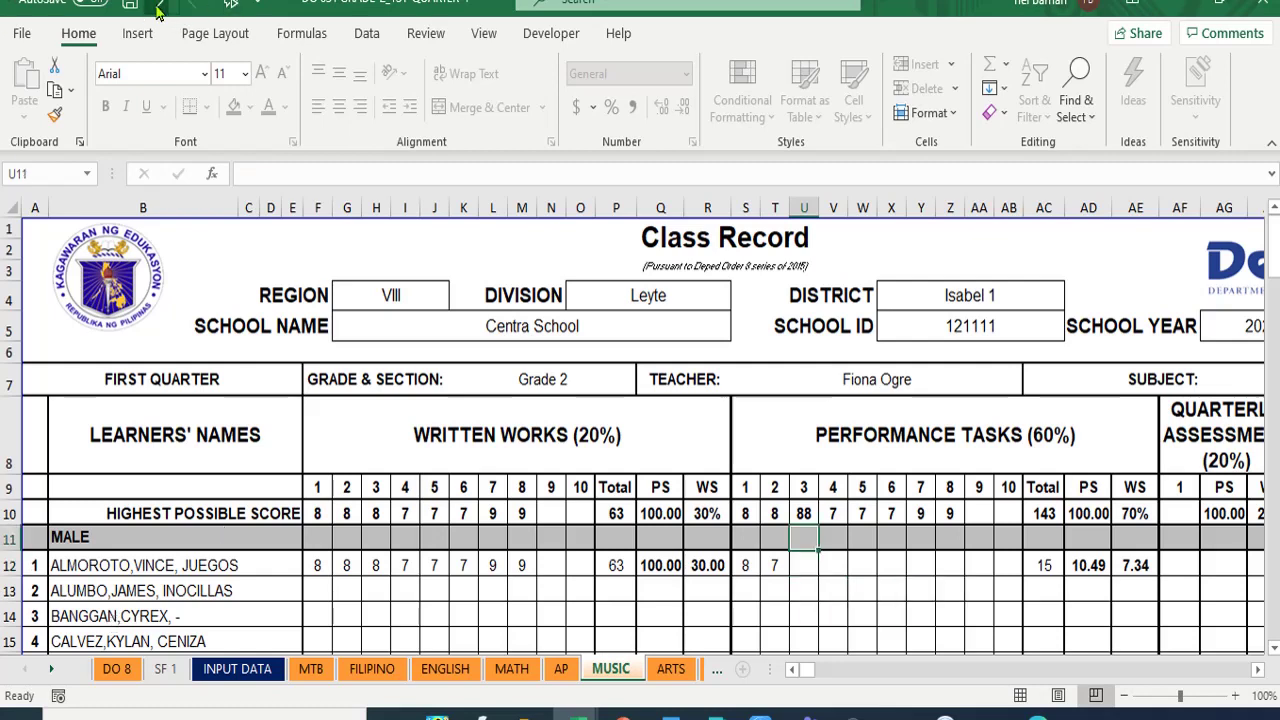
click(806, 513)
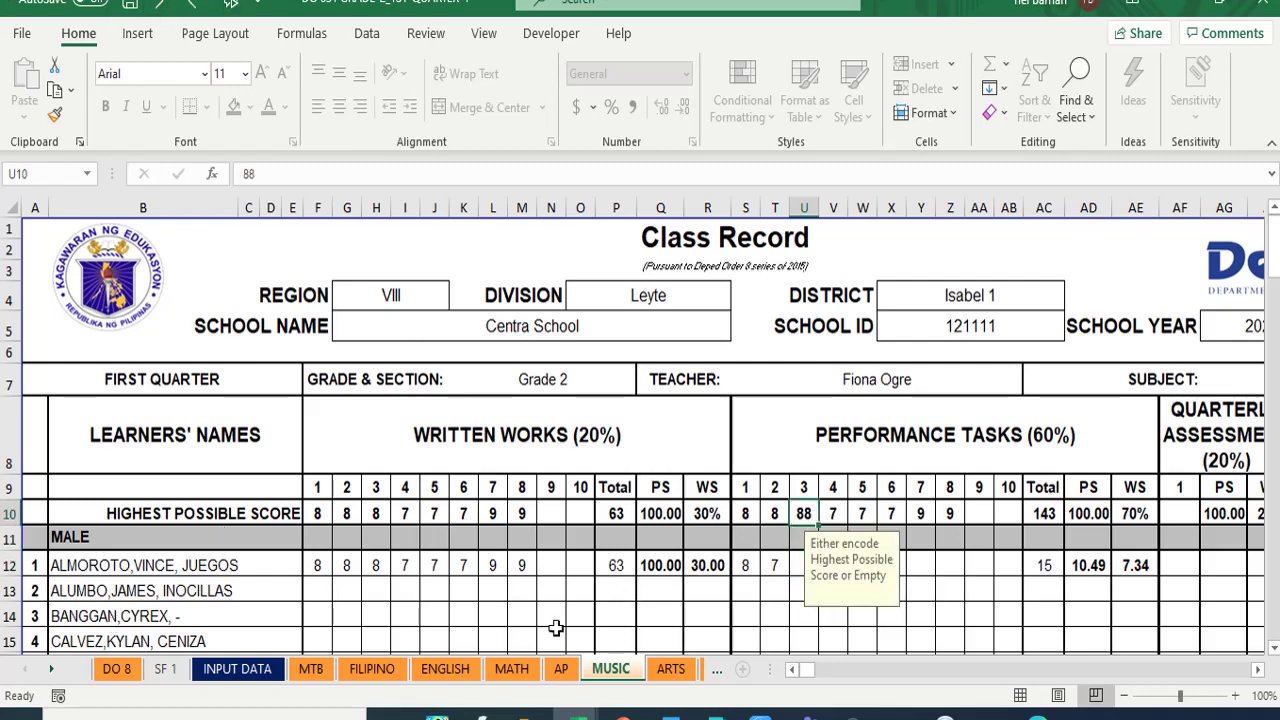
text(8)
key(Return)
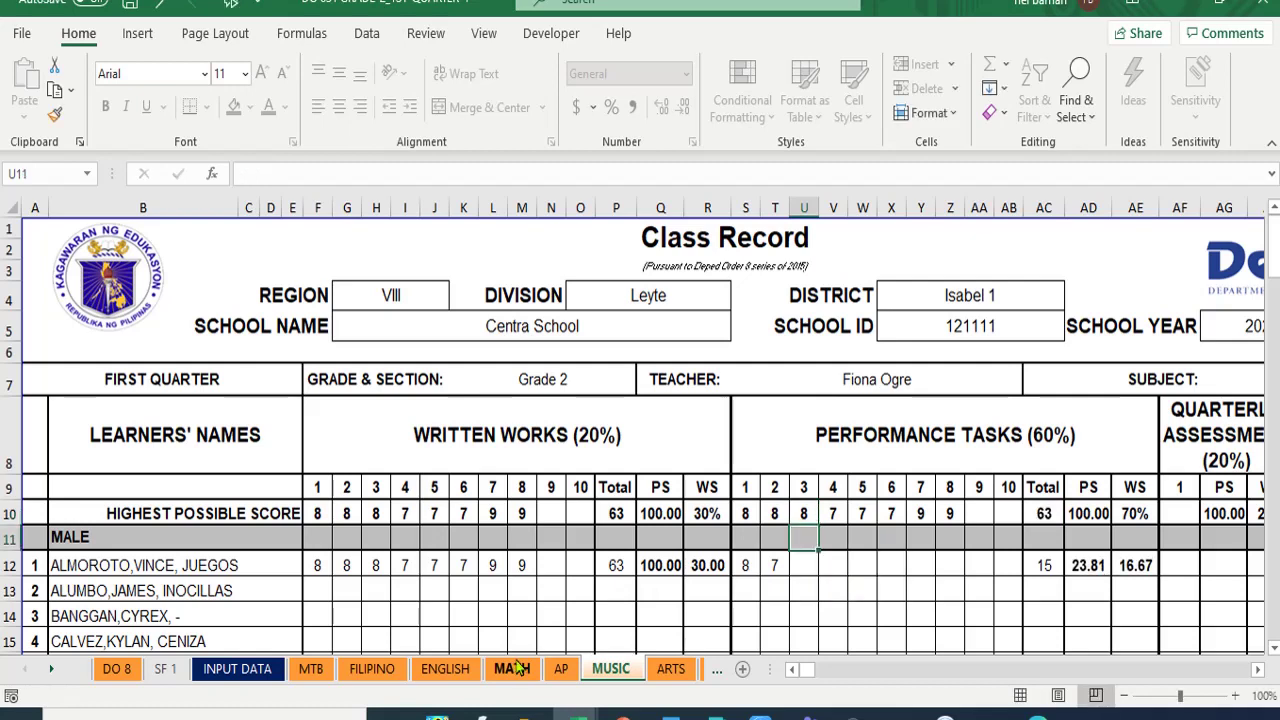
key(Down)
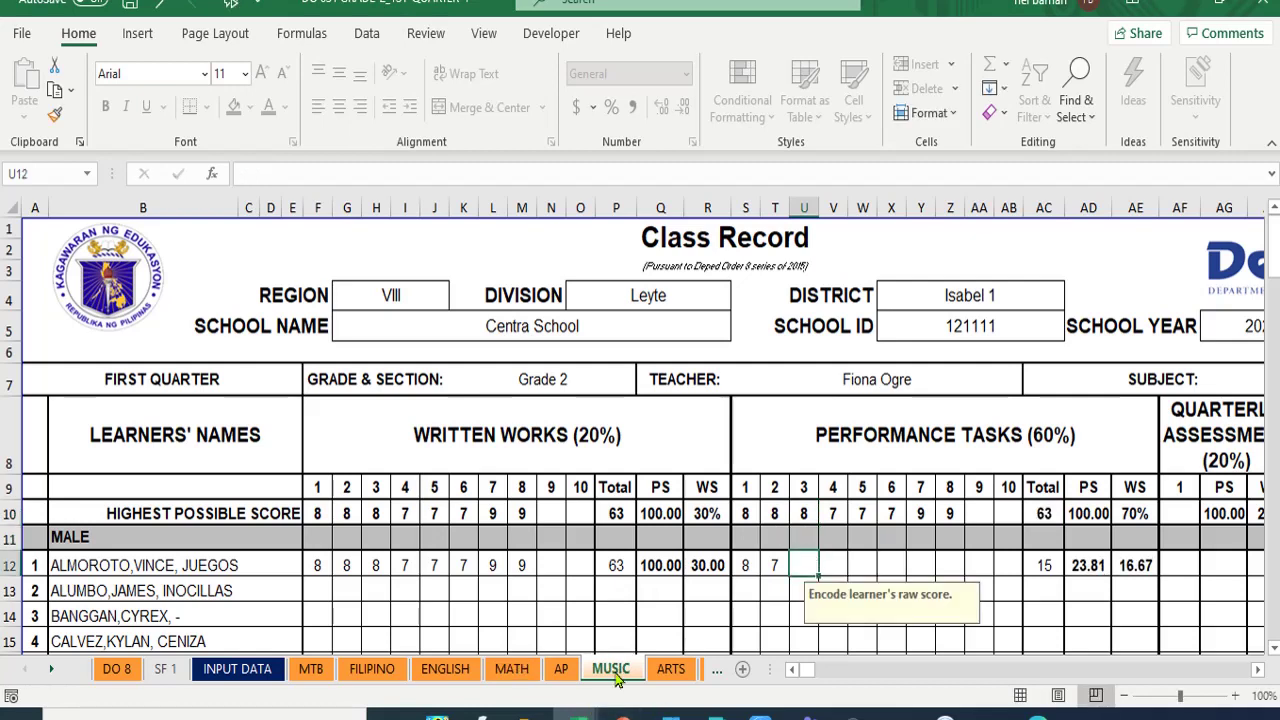
- Enter the remaining performance task scores 7, 6, 6, 7, 8, 8
text(7)
key(Tab)
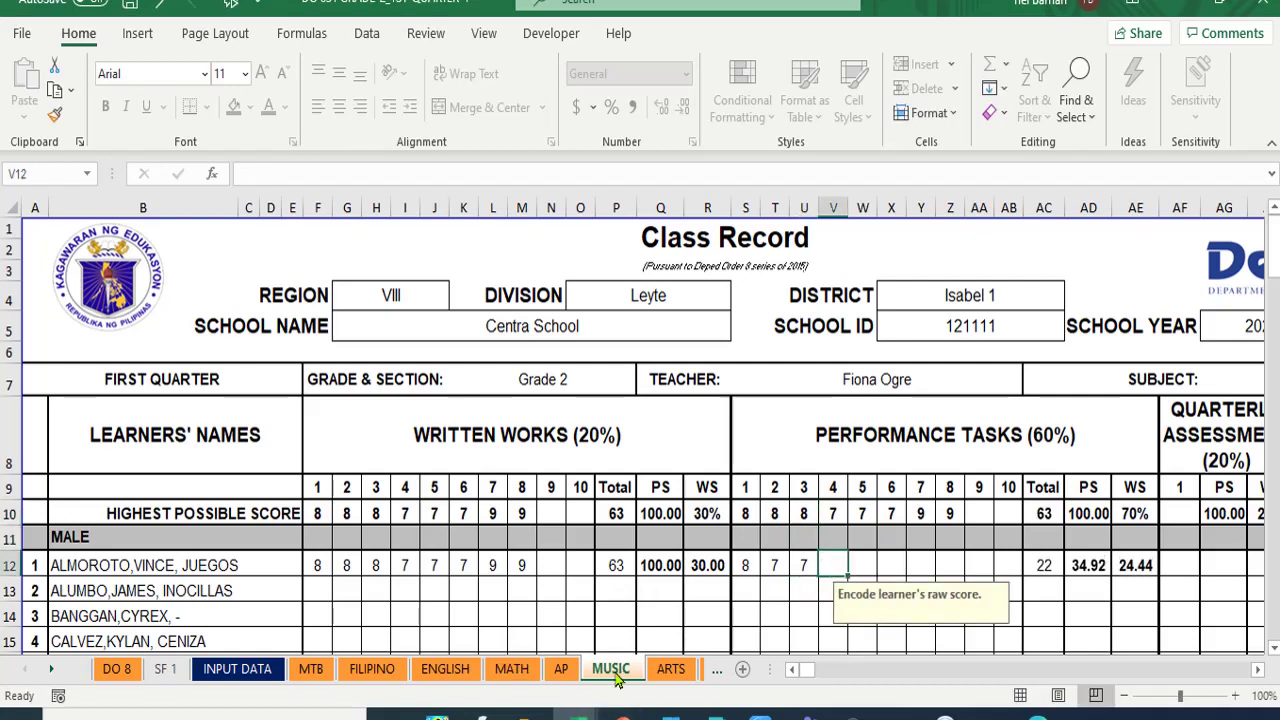
text(6)
key(Tab)
text(6)
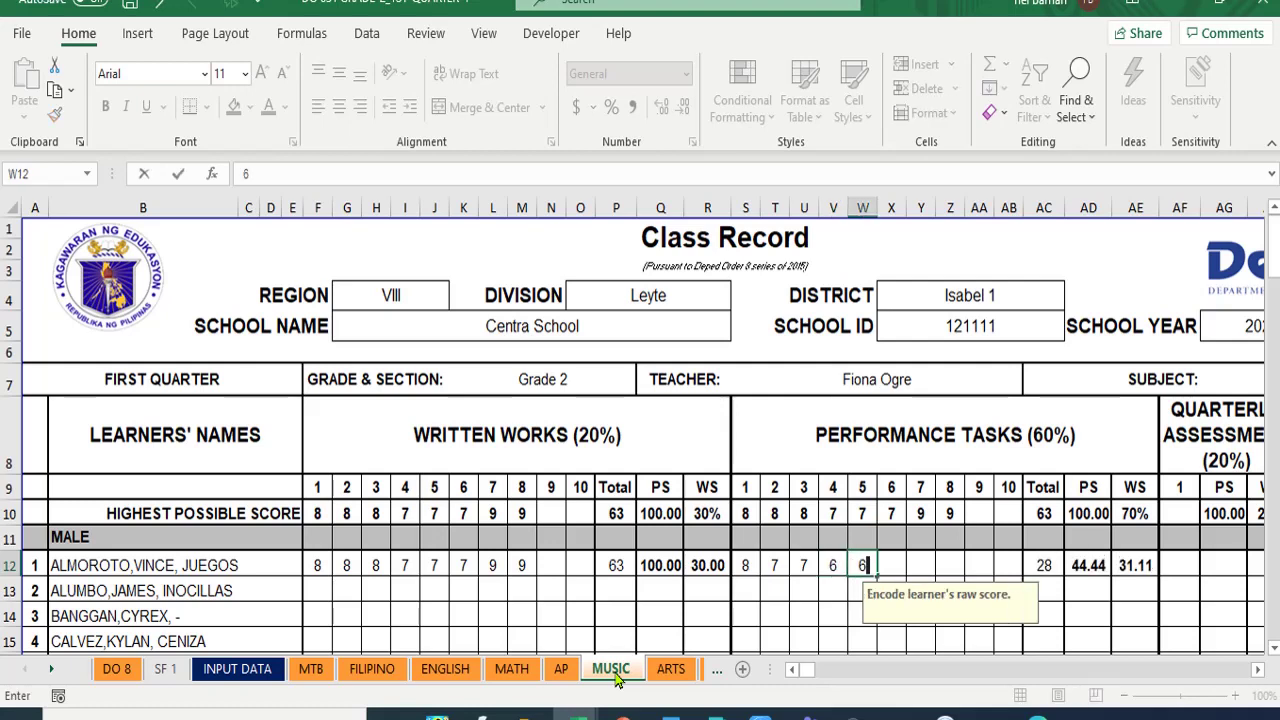
key(Tab)
text(7)
key(Tab)
text(8)
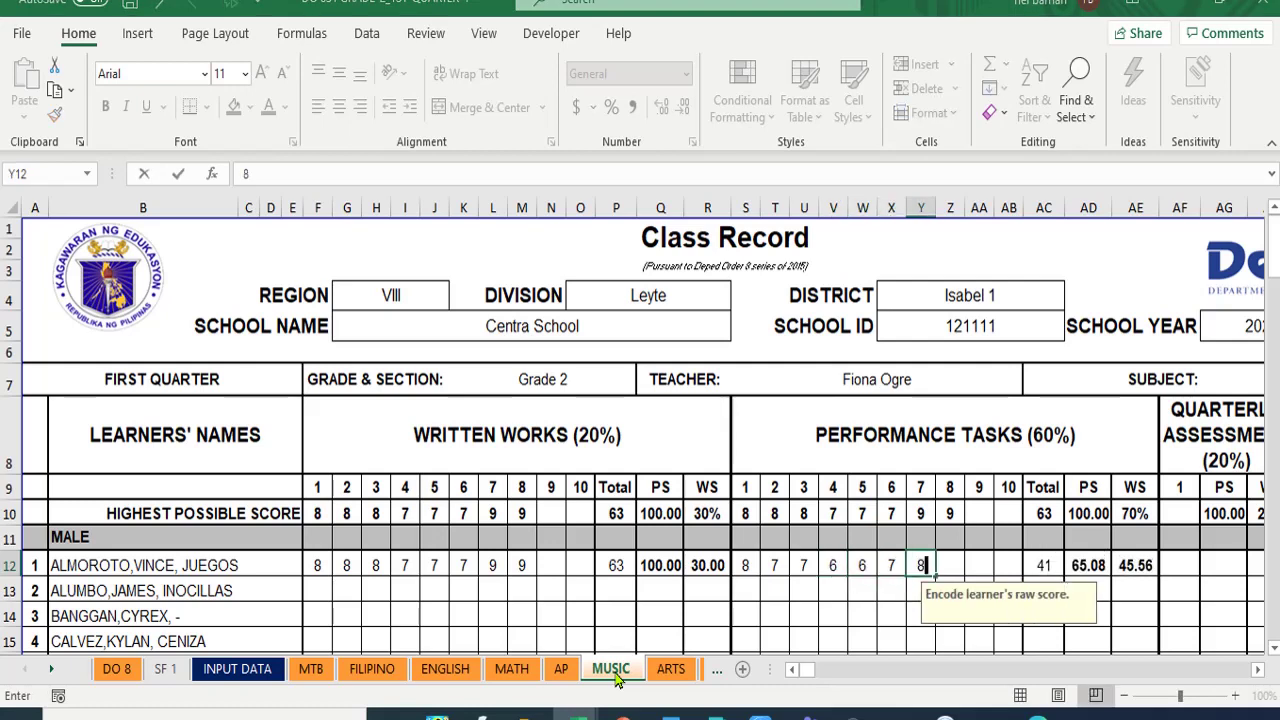
key(Tab)
text(8)
key(Tab)
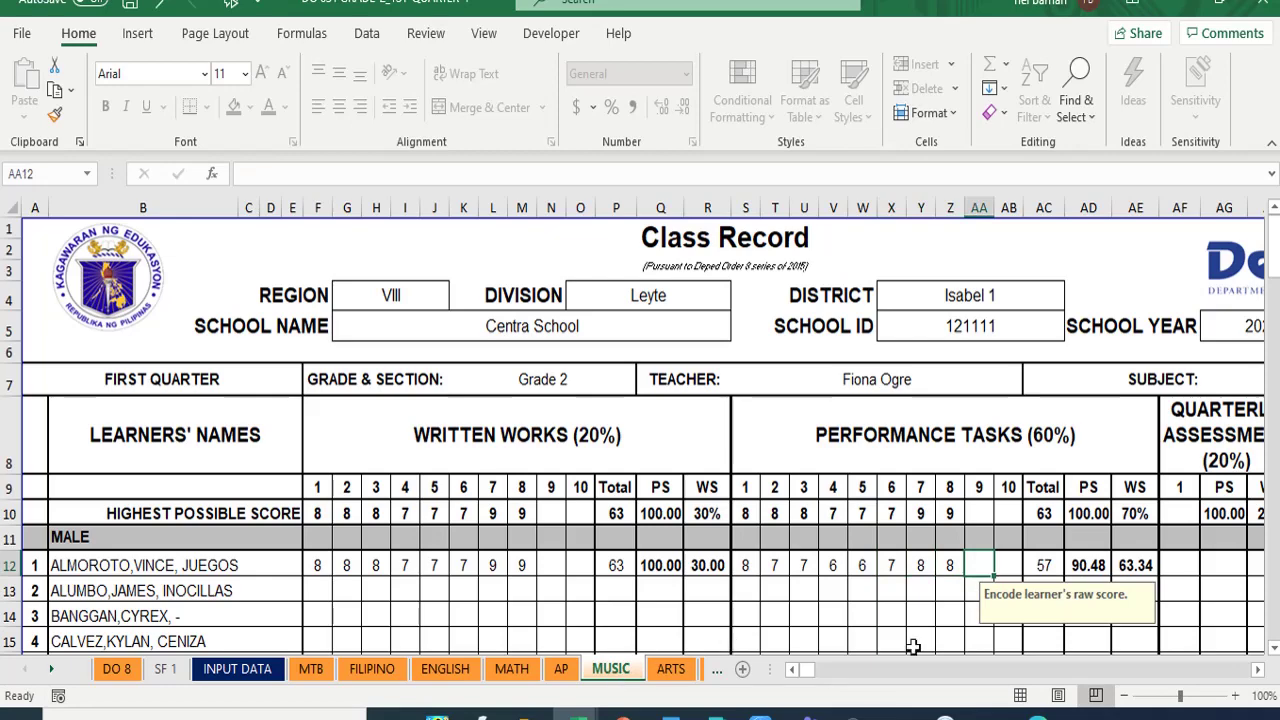
- Enter a quarterly assessment score of 0 for the learner in AF12
click(1258, 670)
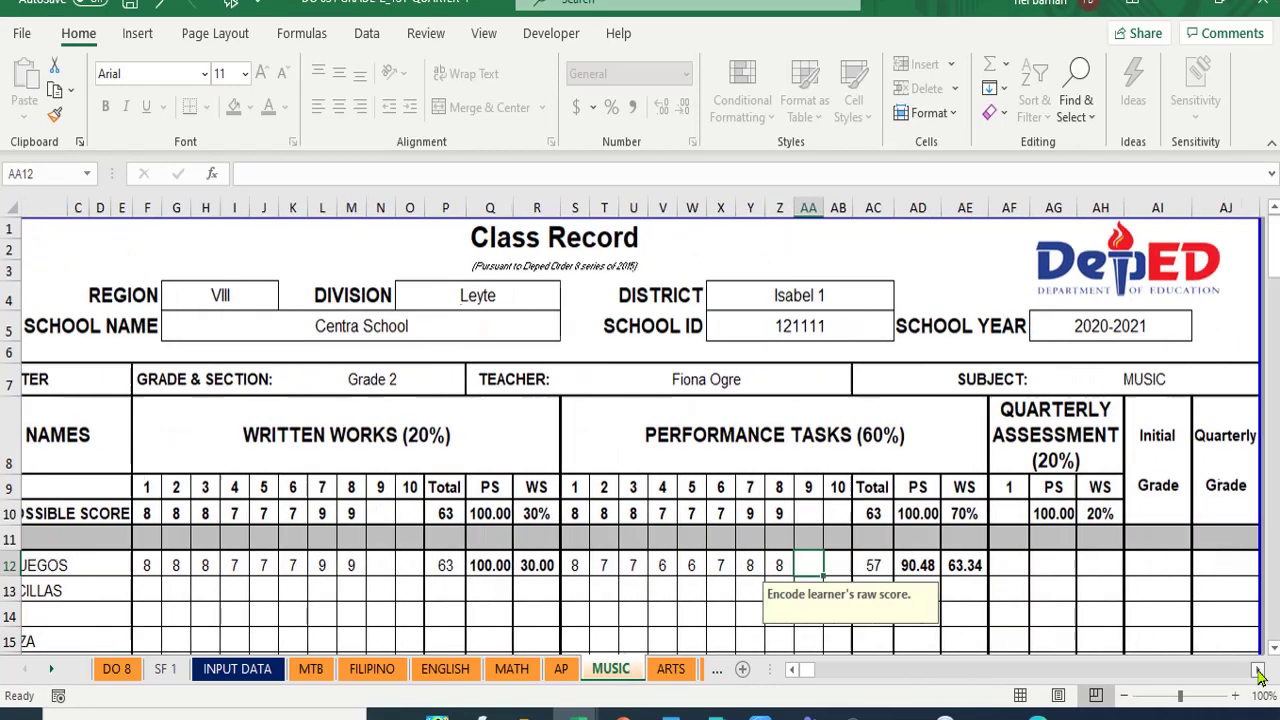
click(1258, 670)
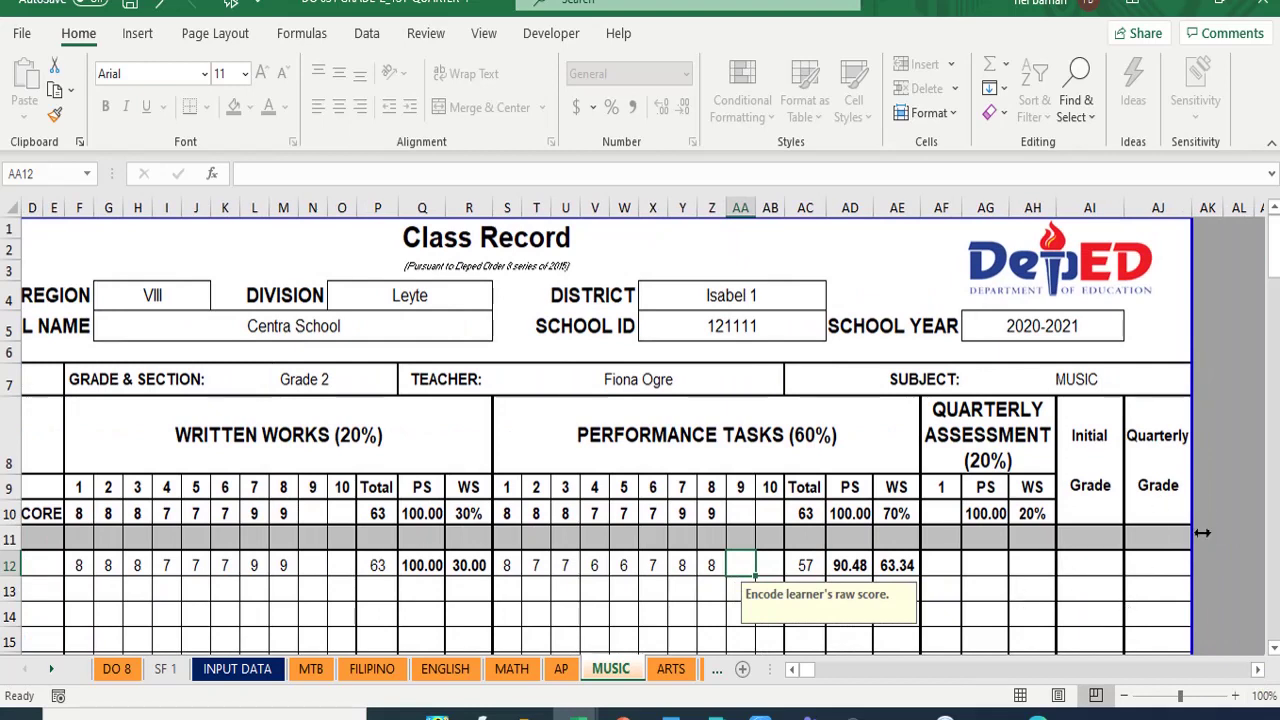
click(939, 565)
text(0)
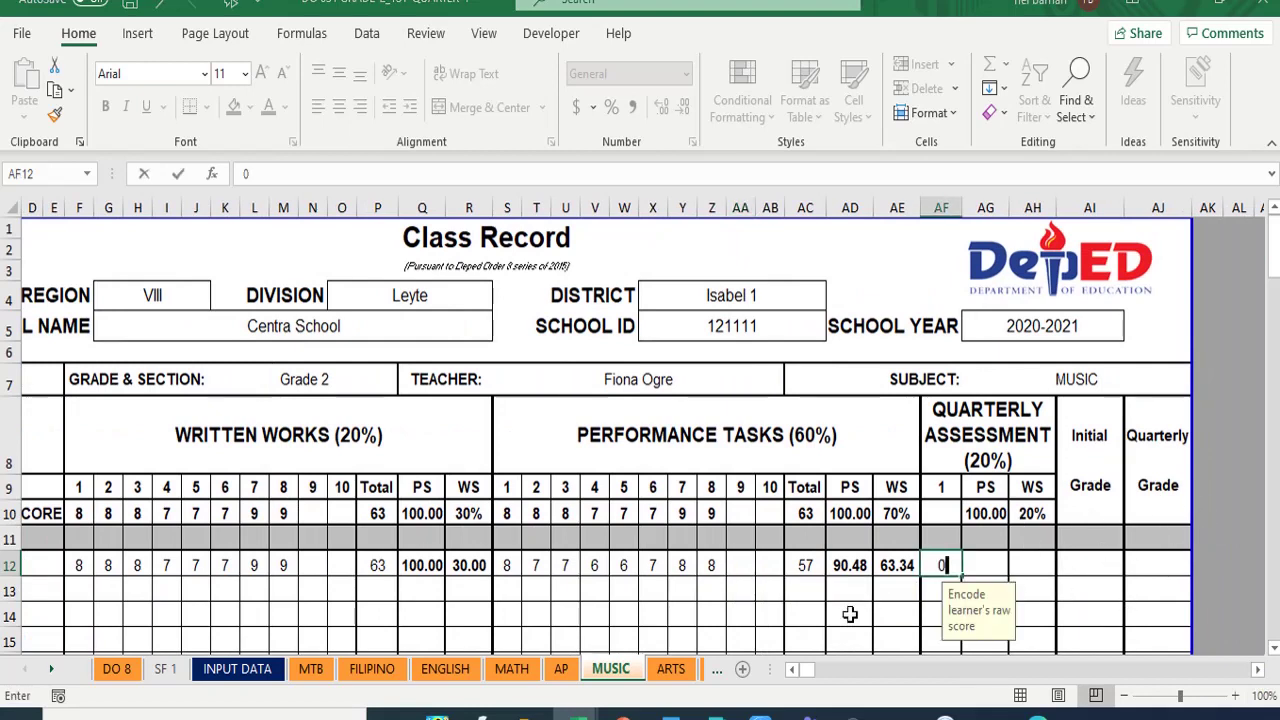
key(Return)
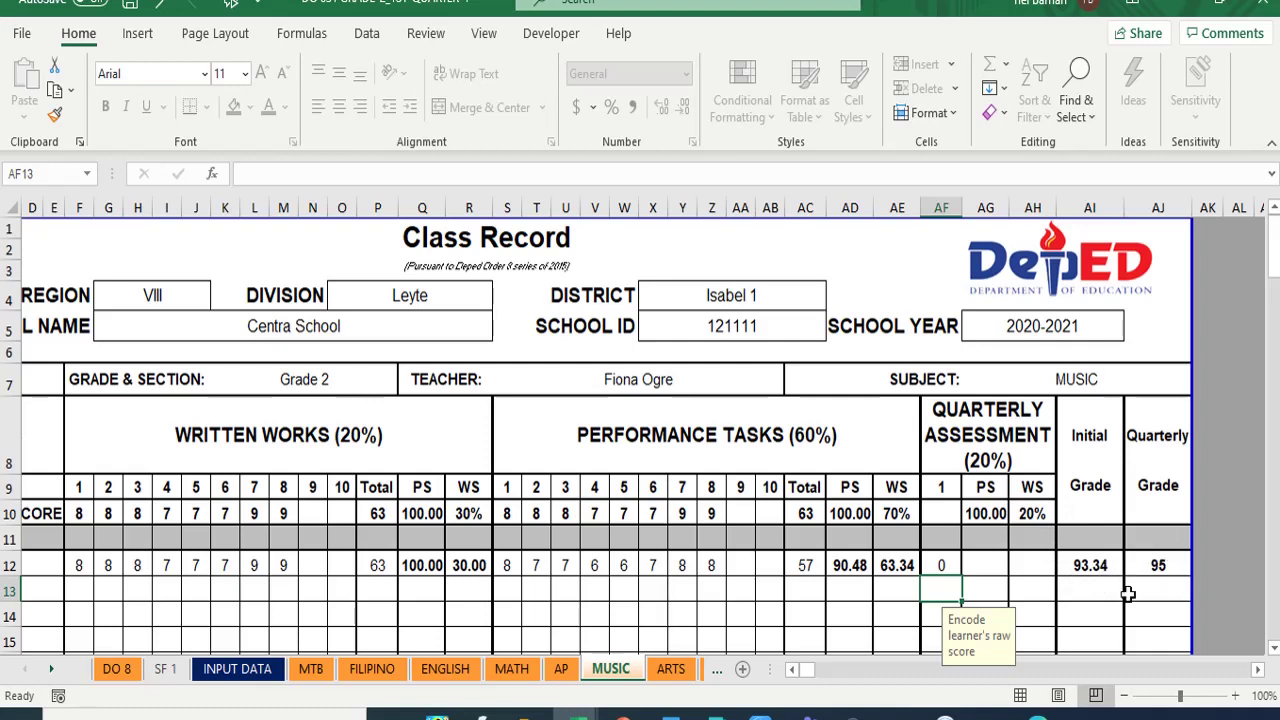
click(127, 673)
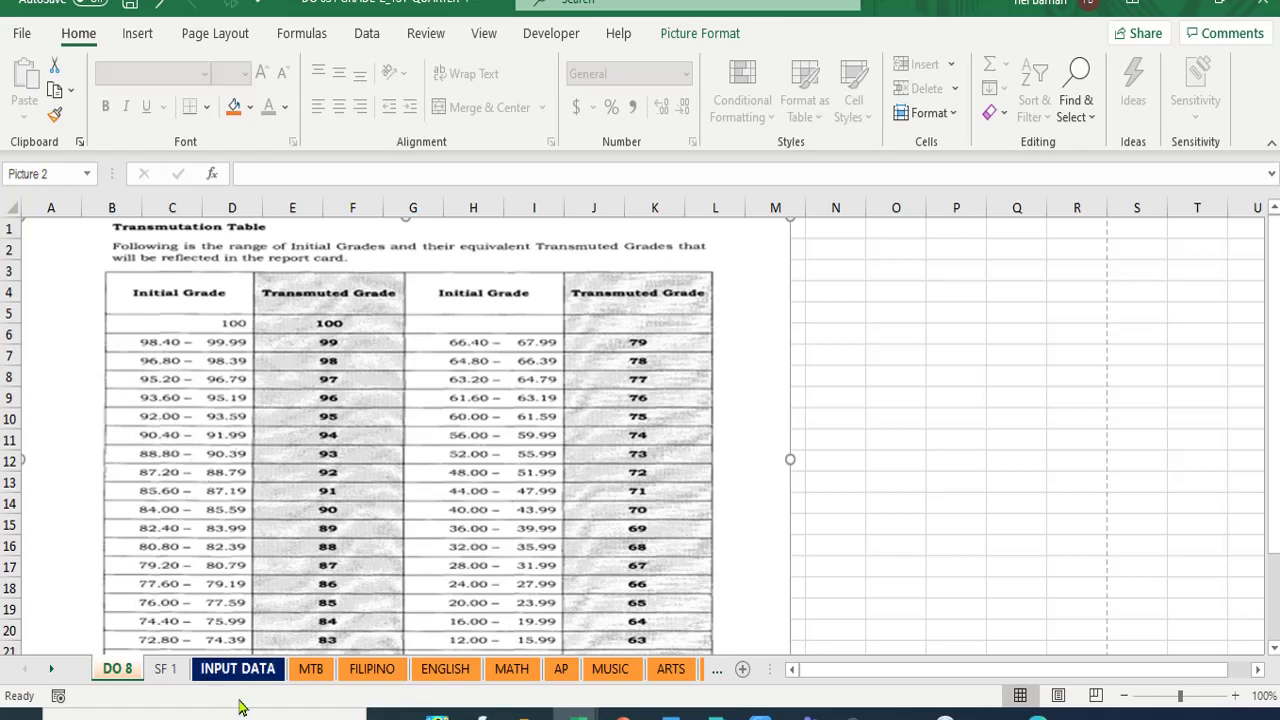
click(606, 676)
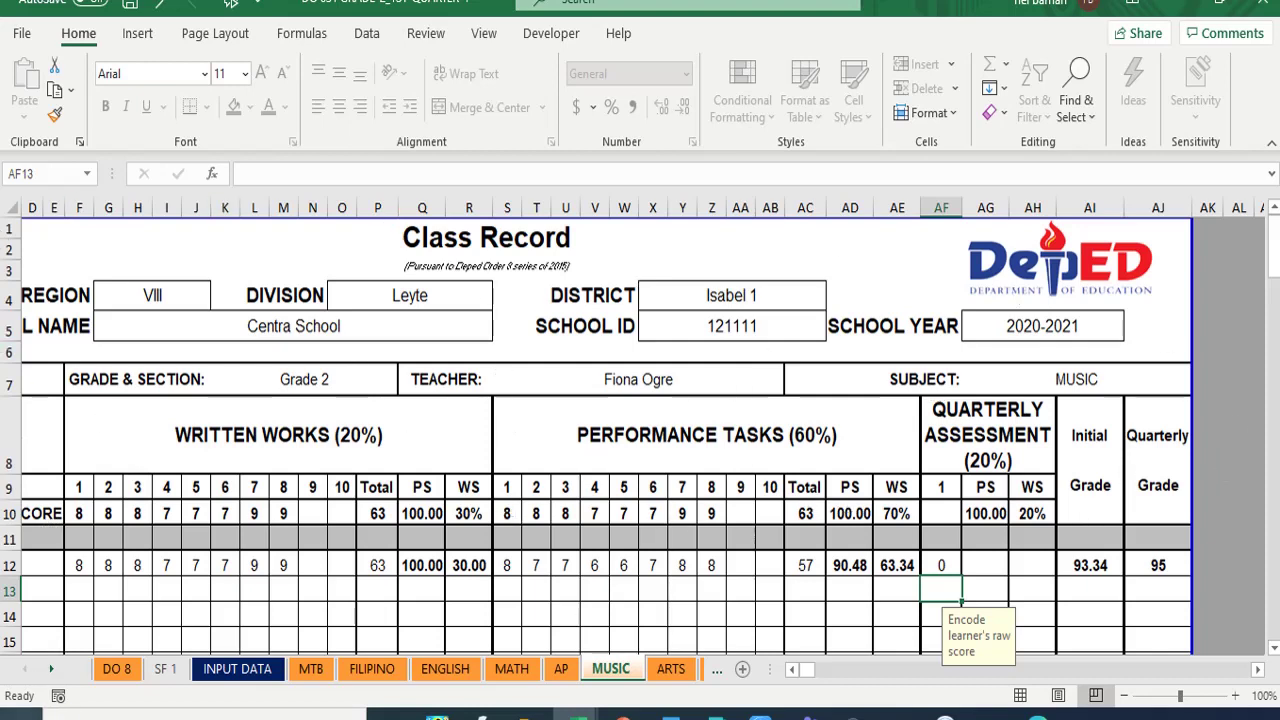
- Bring the later sheet tabs into view and switch to SUMMARY OF QUARTERLY GRADES
click(52, 675)
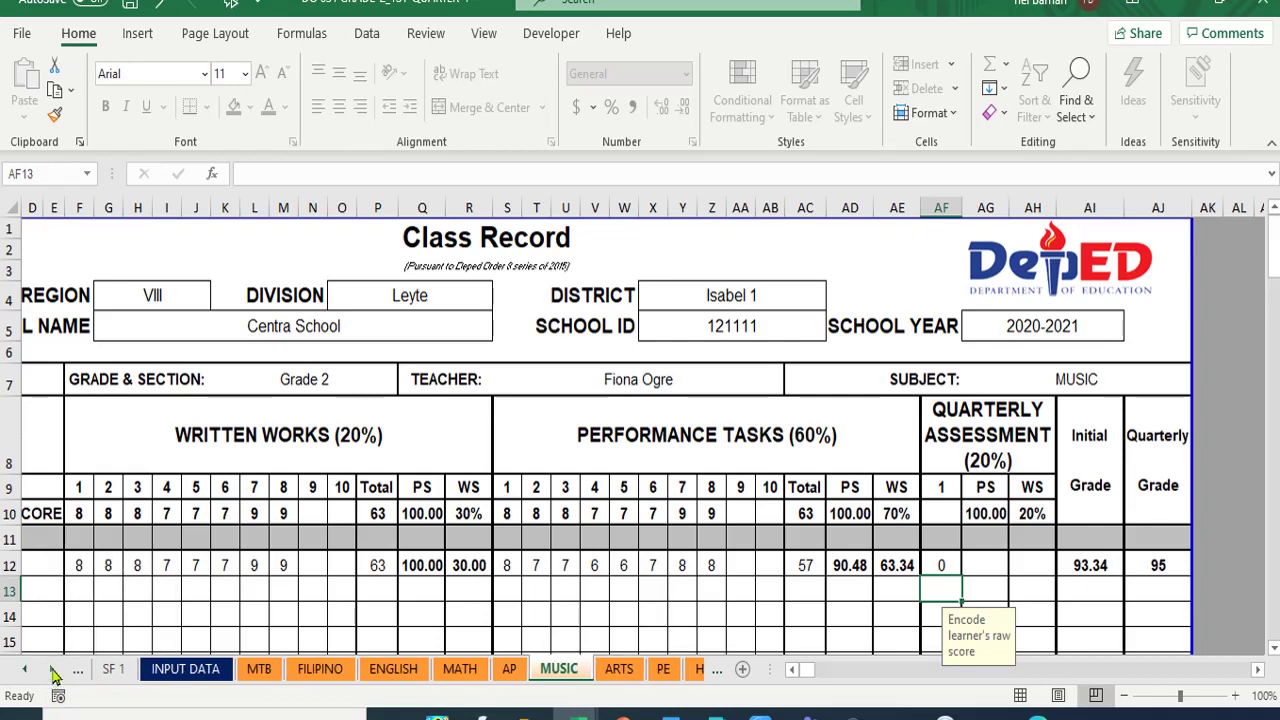
click(52, 675)
click(52, 675)
click(52, 675)
click(52, 675)
click(52, 675)
click(52, 675)
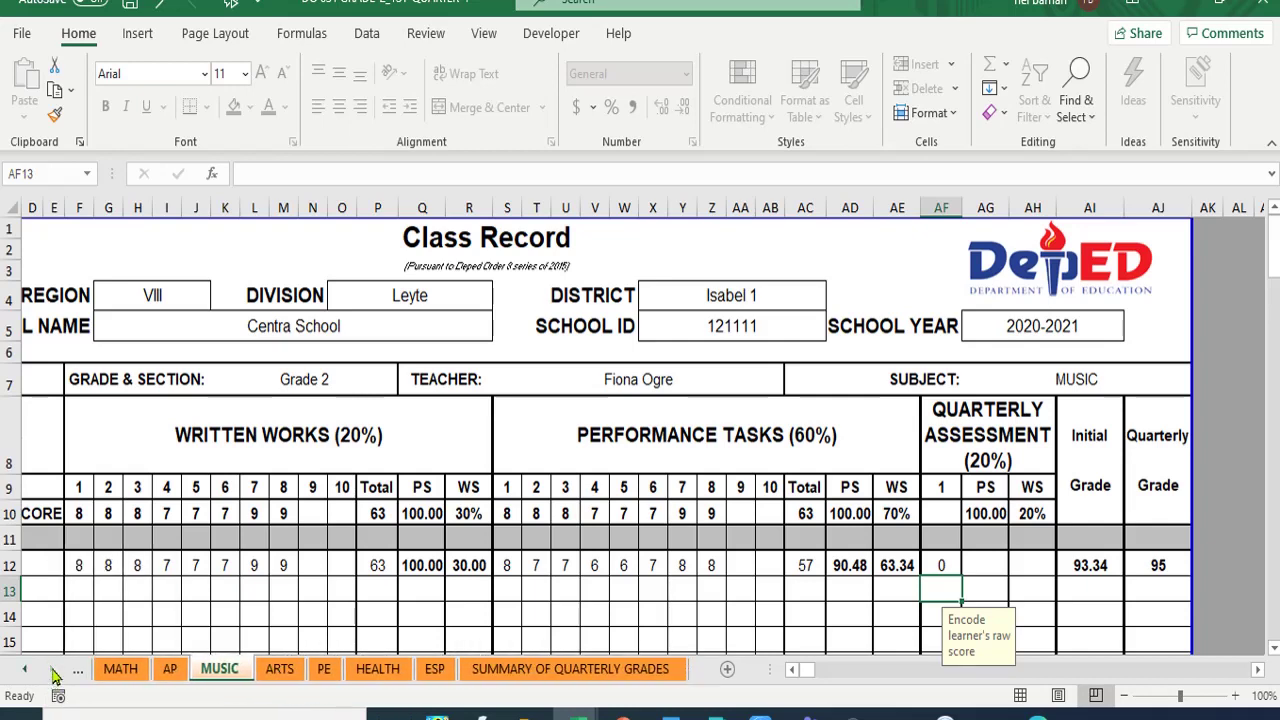
click(563, 676)
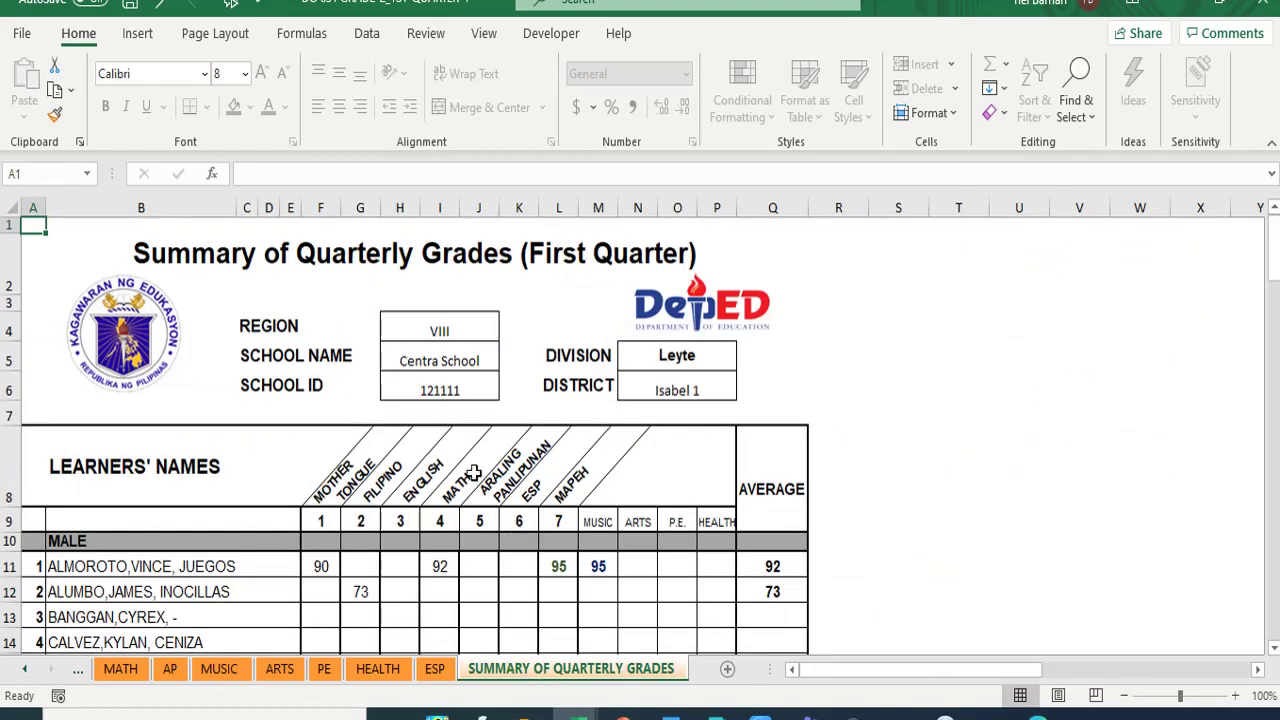
- Scroll the learner list to check the first male learner's Music 95, MAPEH 95 and average 92
scroll(261, 484, down, 2)
scroll(211, 486, down, 5)
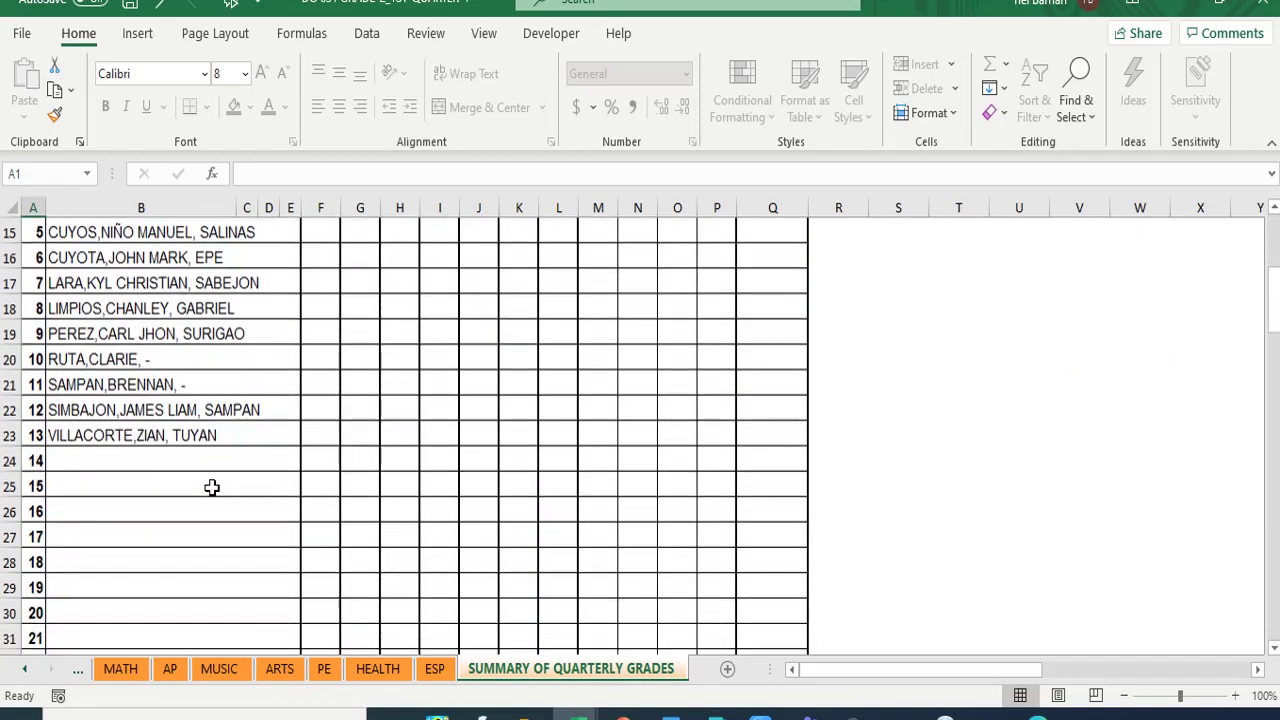
scroll(213, 480, up, 7)
scroll(215, 475, down, 2)
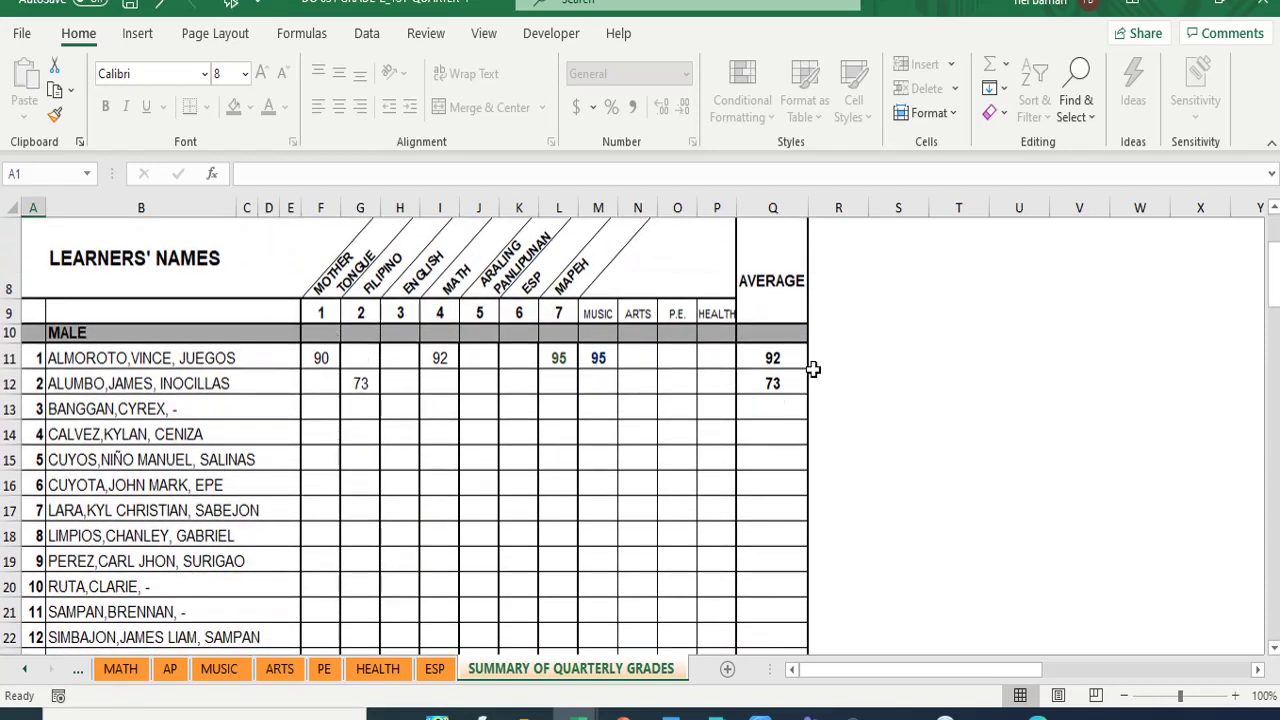
scroll(548, 551, down, 14)
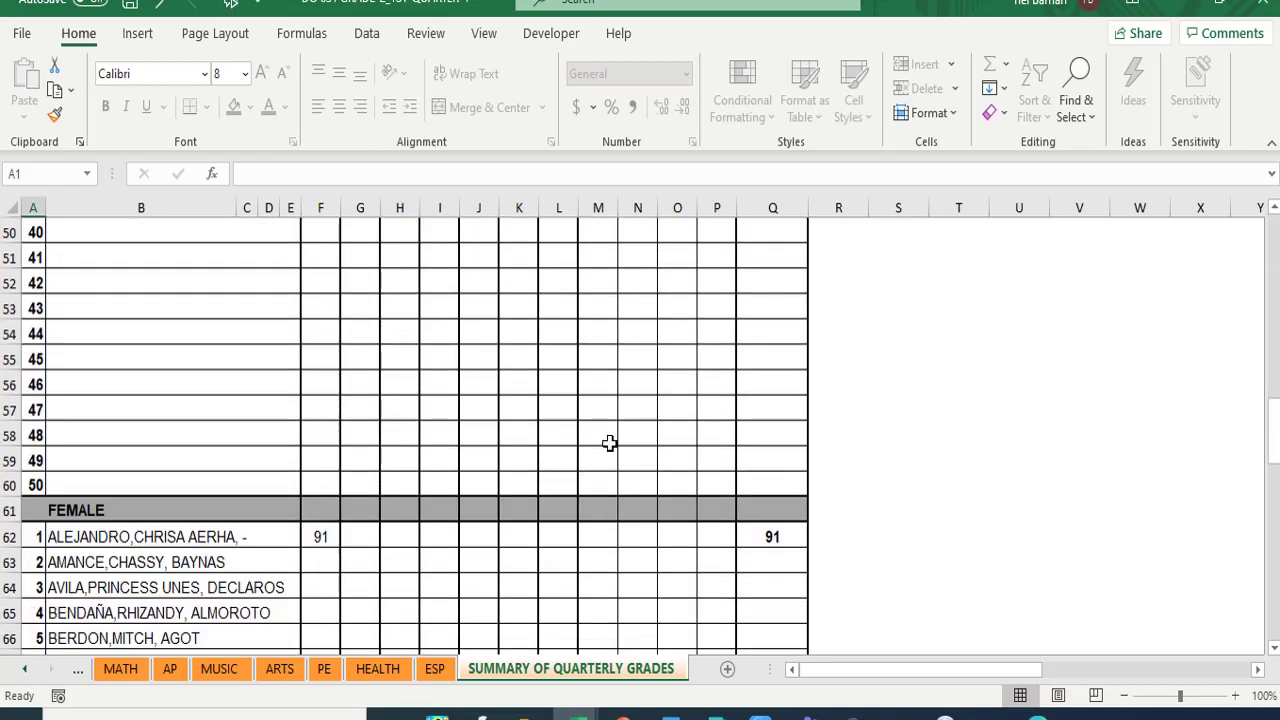
scroll(610, 443, down, 2)
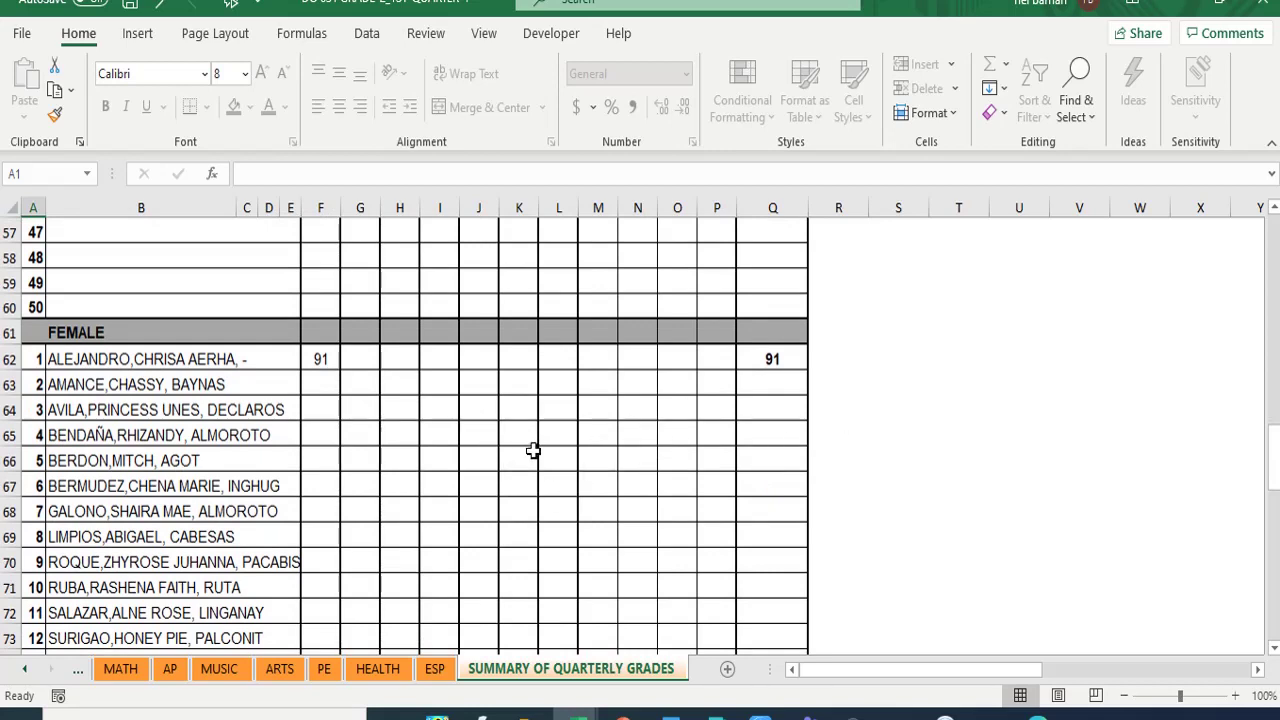
scroll(533, 450, up, 19)
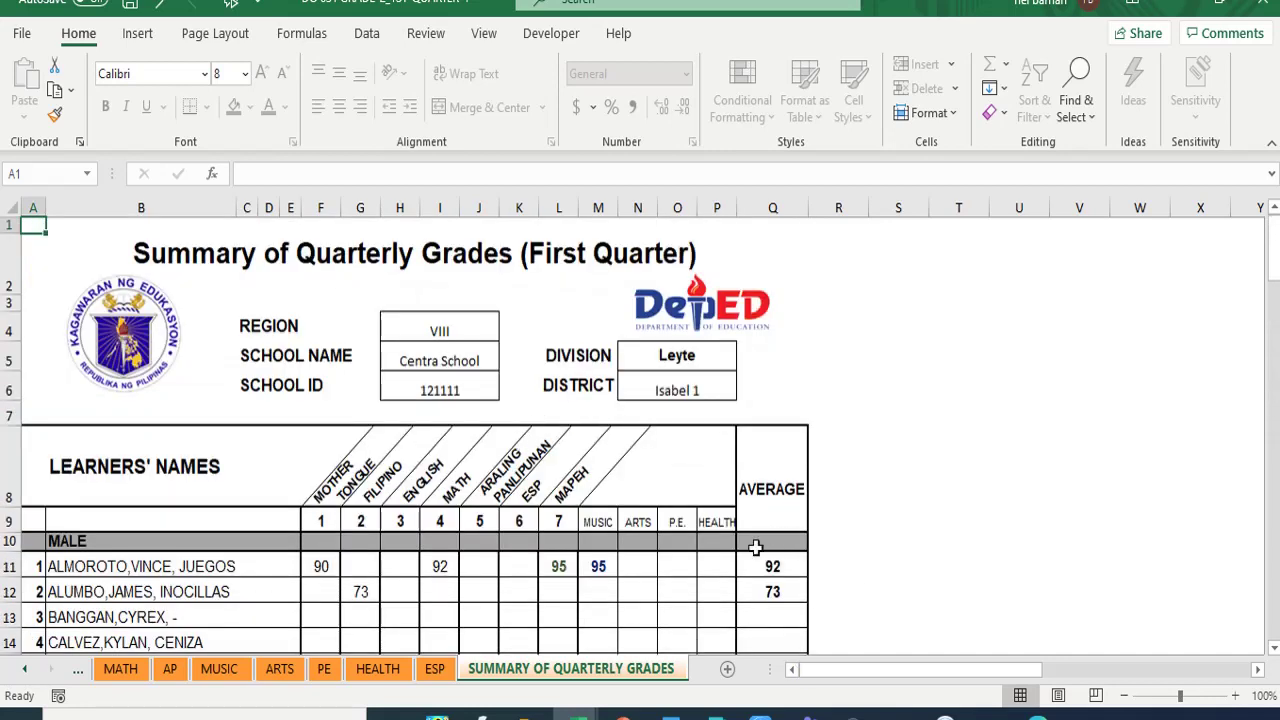
scroll(585, 539, down, 3)
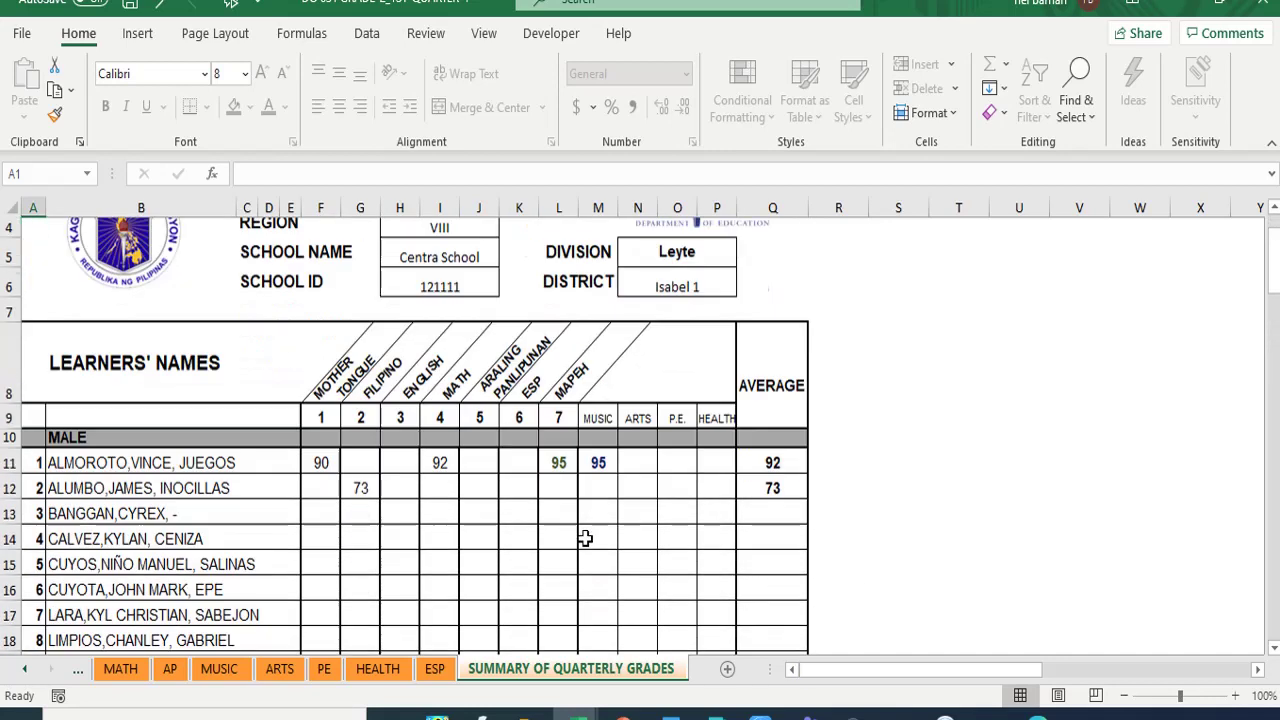
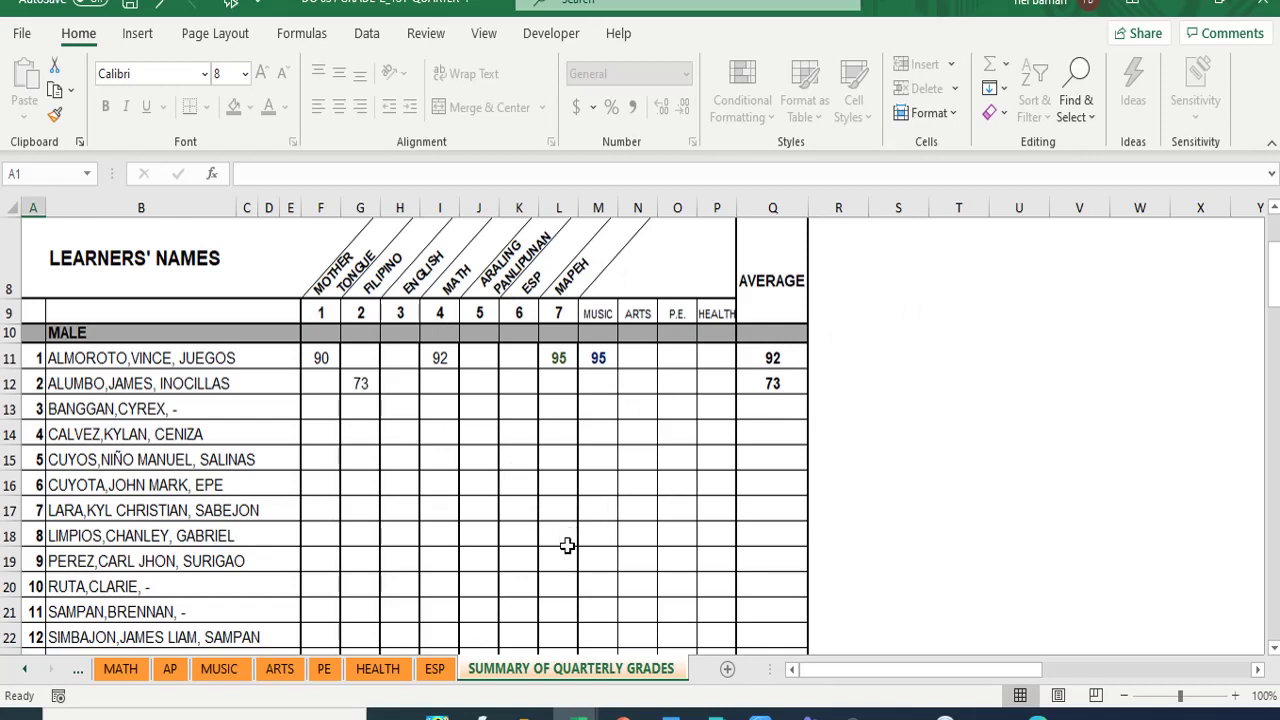
- Minimize the Excel and Google Meet windows and open This PC from the desktop
click(1177, 4)
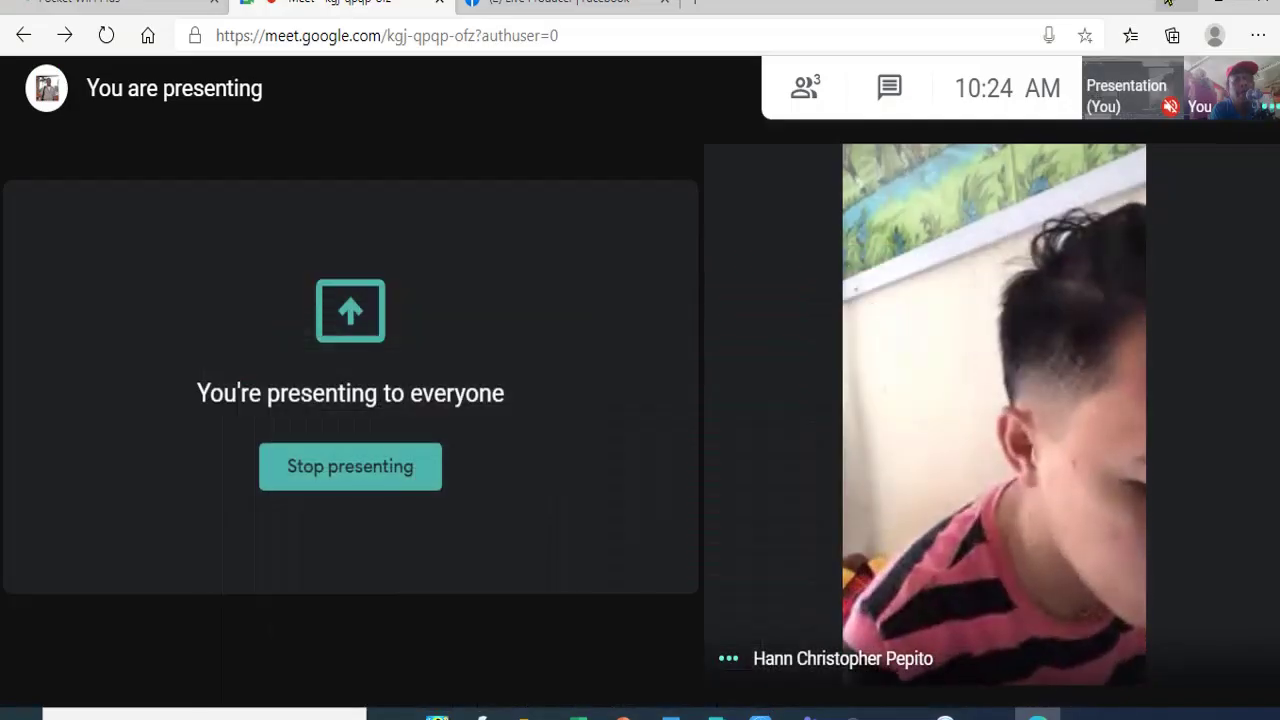
click(1177, 3)
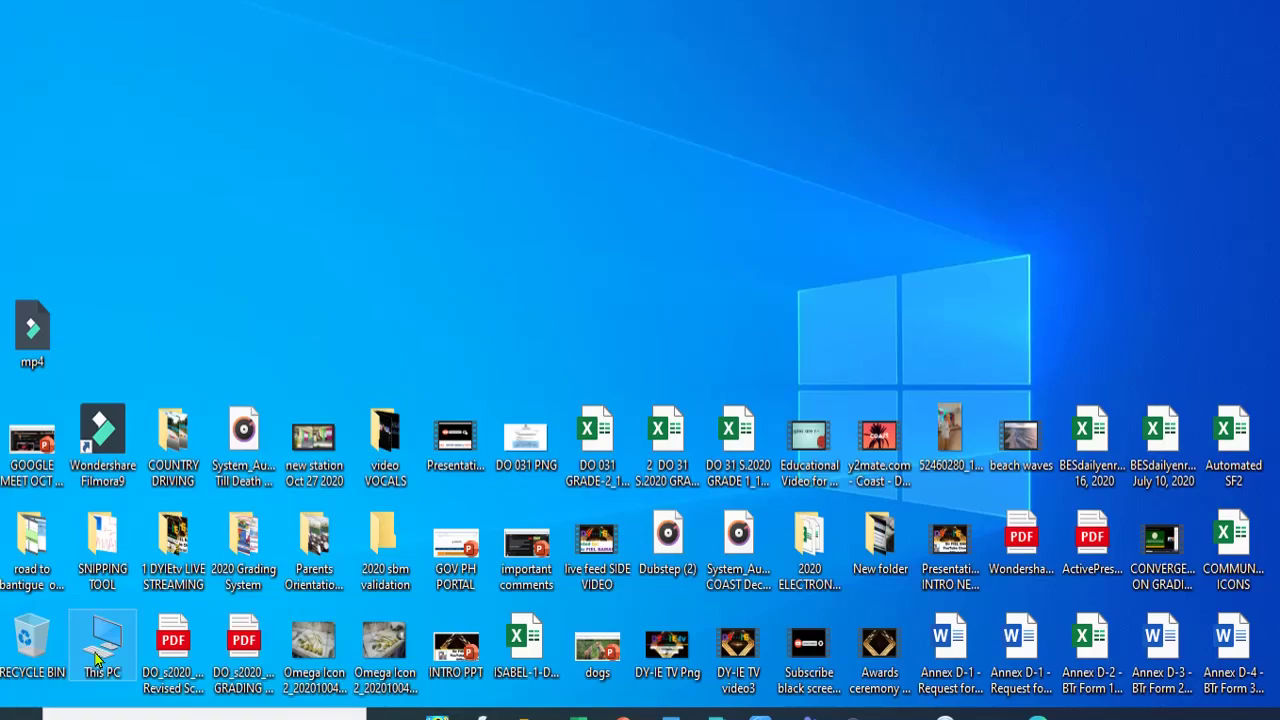
double_click(100, 645)
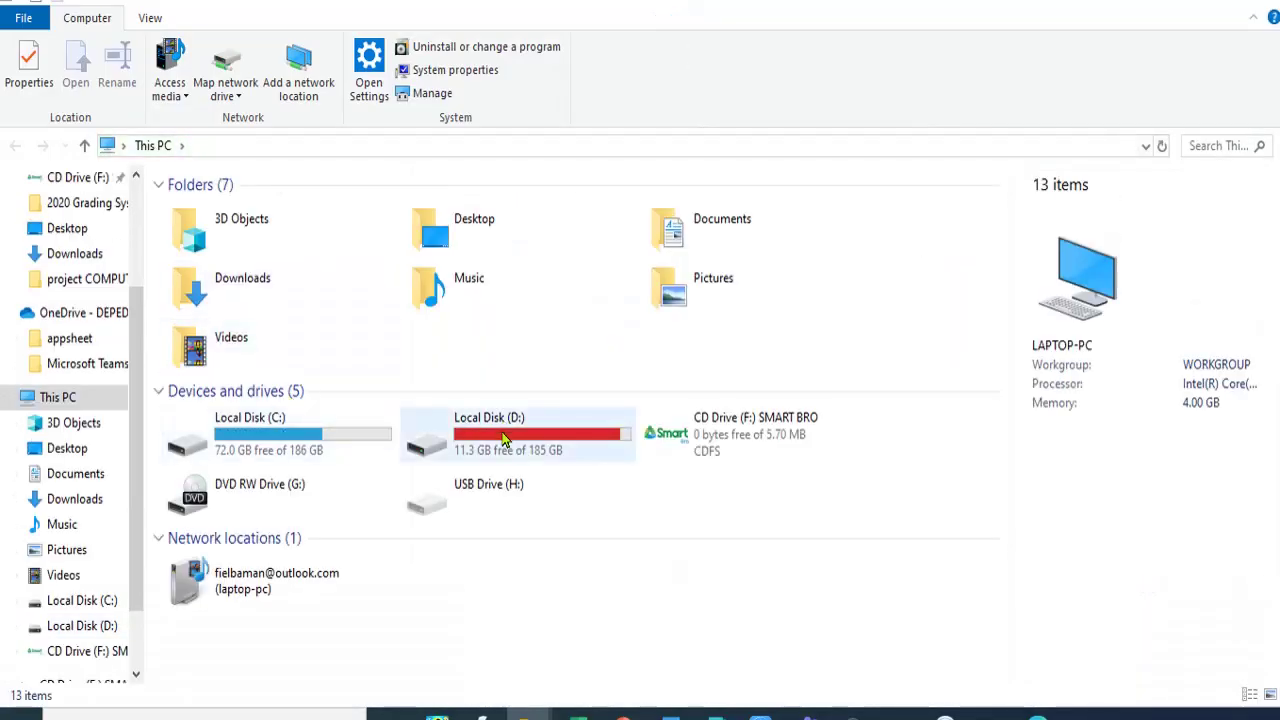
- Open Local Disk (D:) and select the GRADE 1 DATA folder further down the list
click(505, 436)
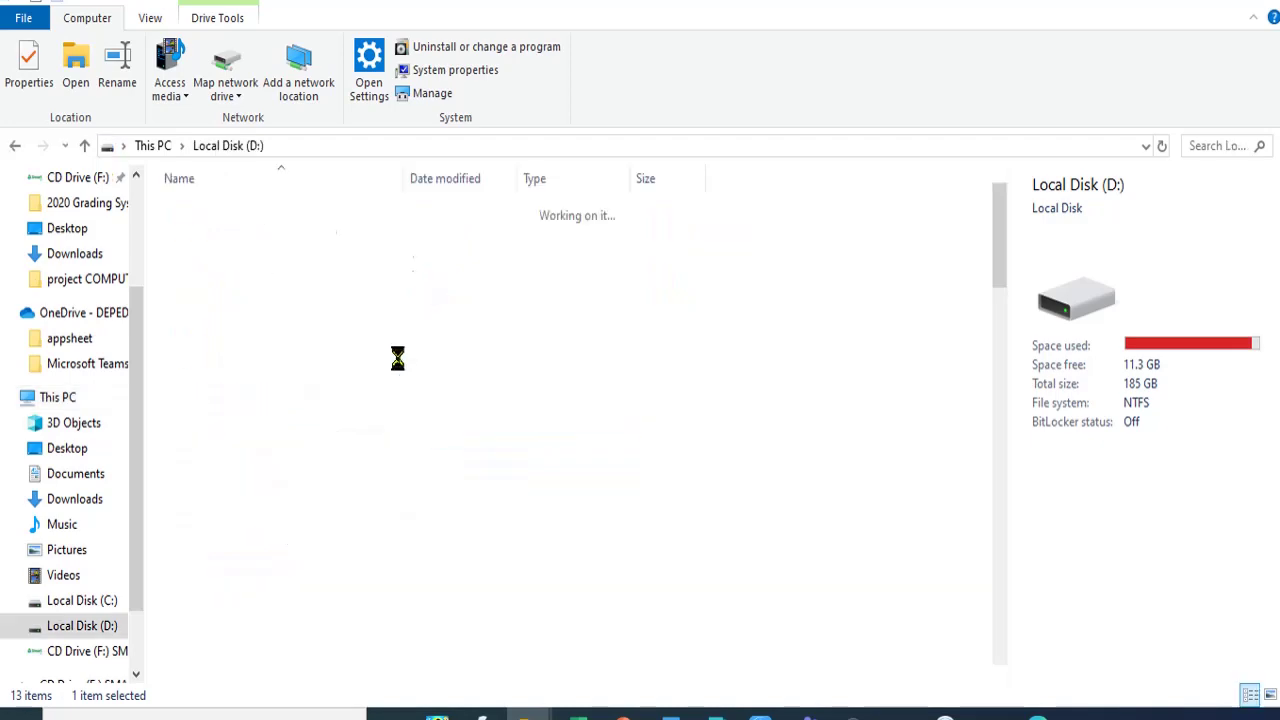
scroll(291, 490, down, 7)
scroll(291, 490, down, 2)
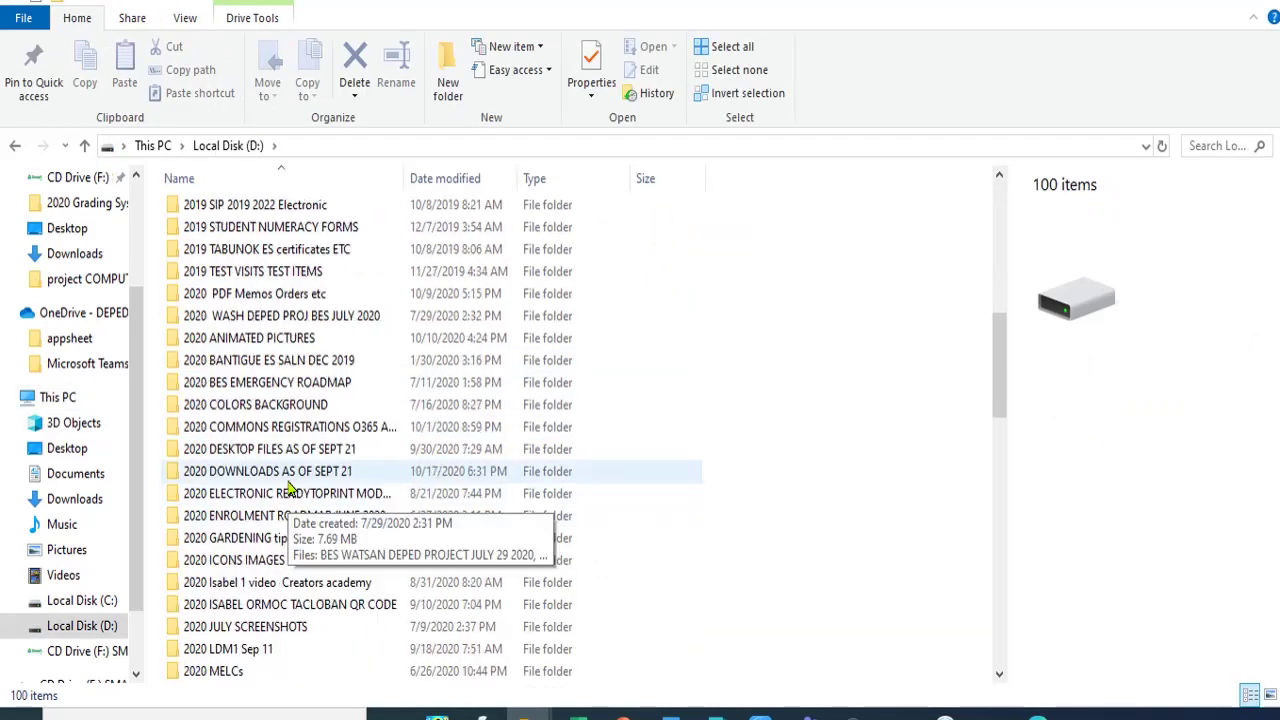
scroll(288, 490, down, 2)
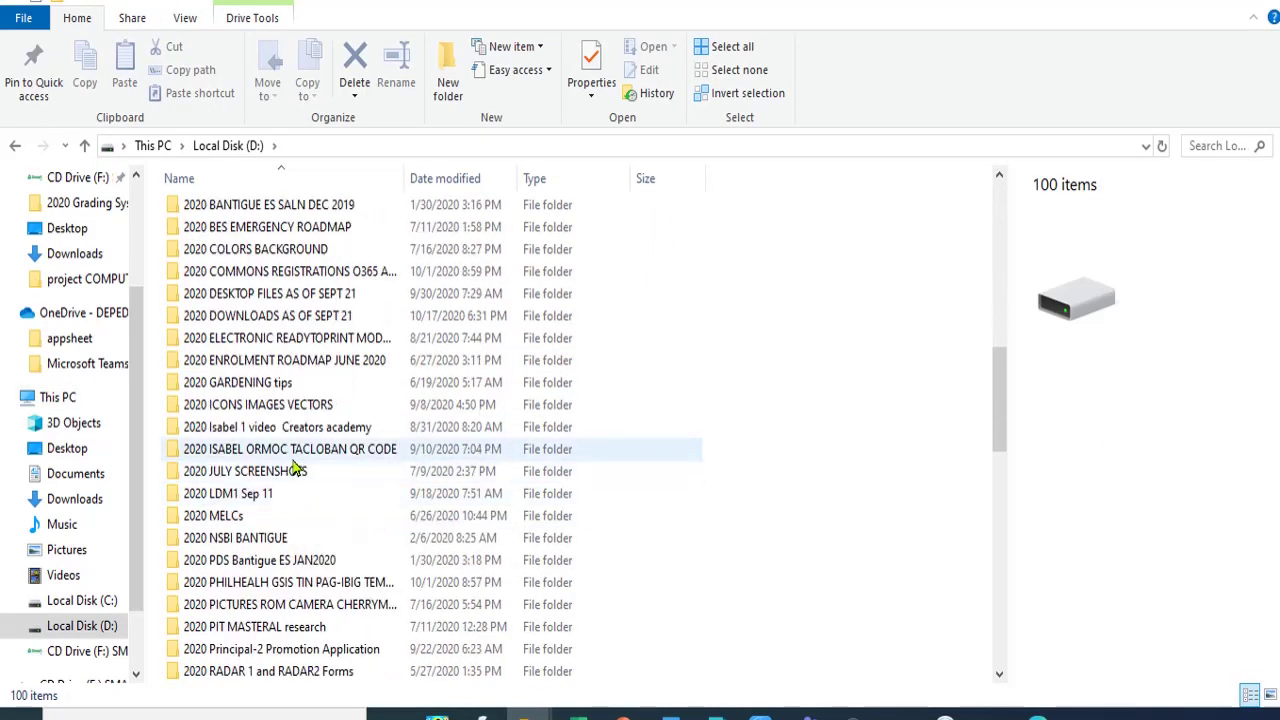
scroll(247, 538, down, 2)
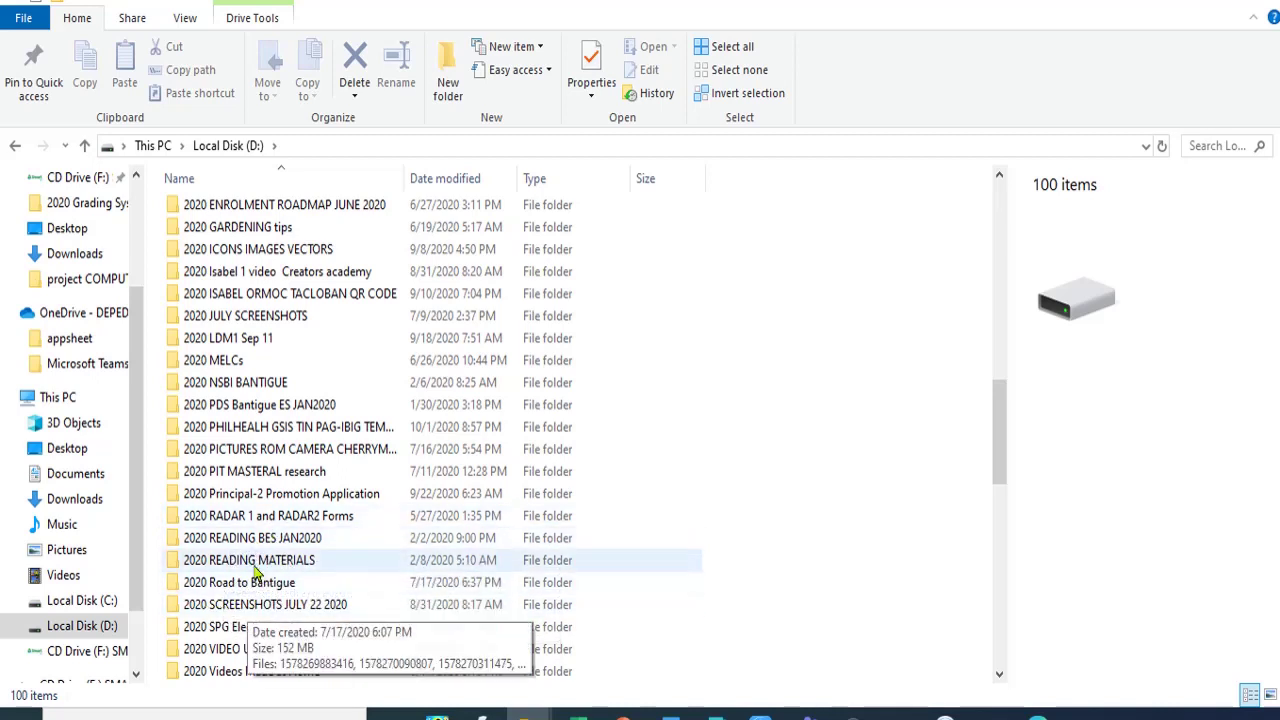
scroll(210, 615, down, 7)
scroll(240, 560, down, 5)
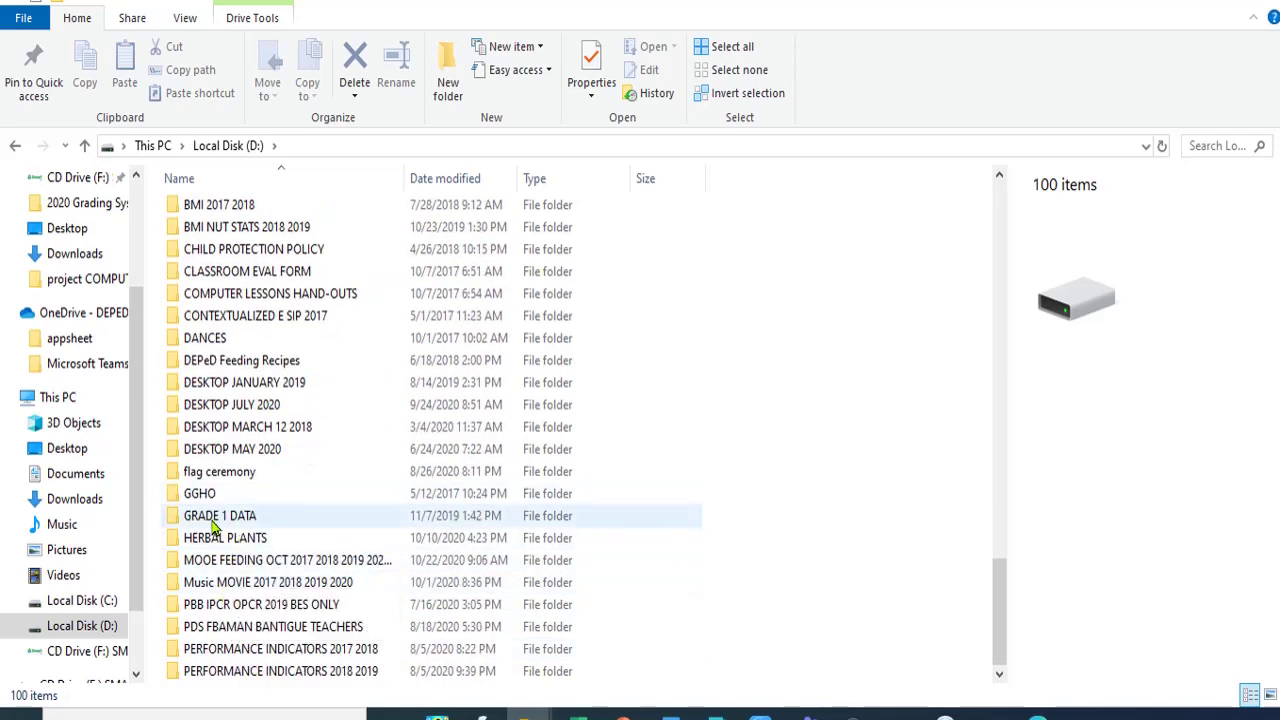
click(222, 516)
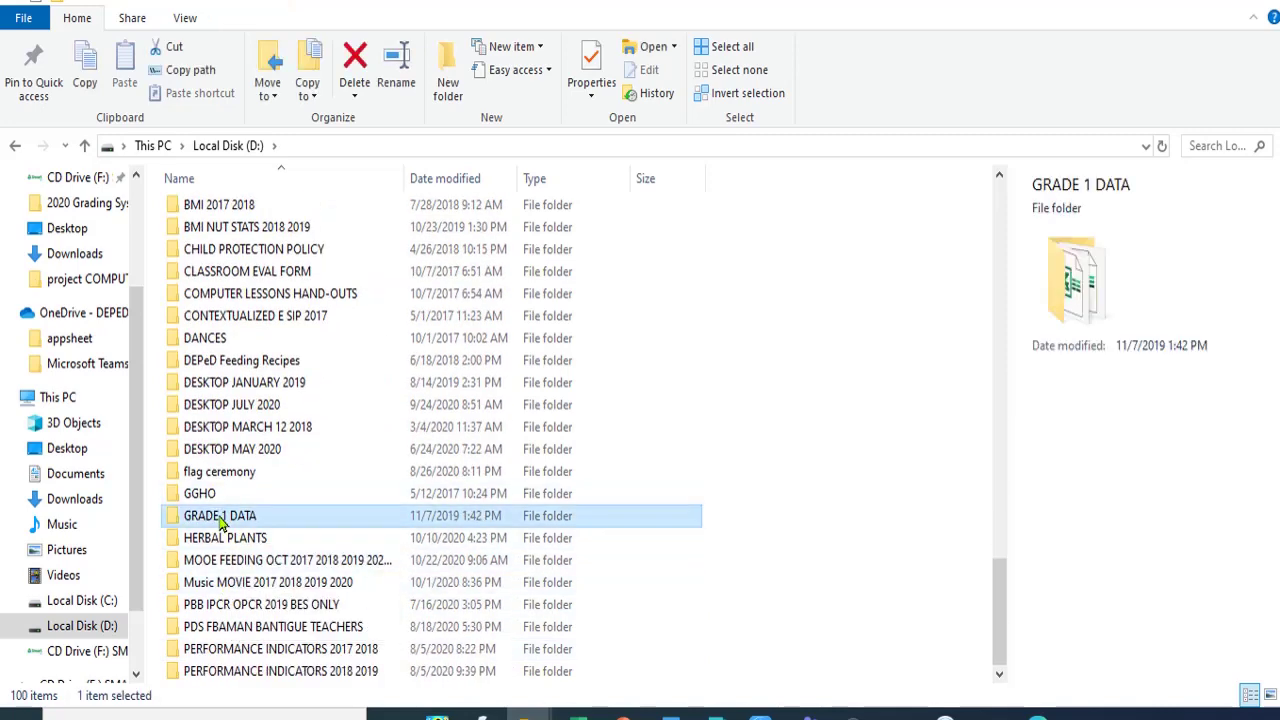
- Go into GRADE 1 DATA, then M FORM 137, and open the SFES FORM 137 workbook
click(222, 518)
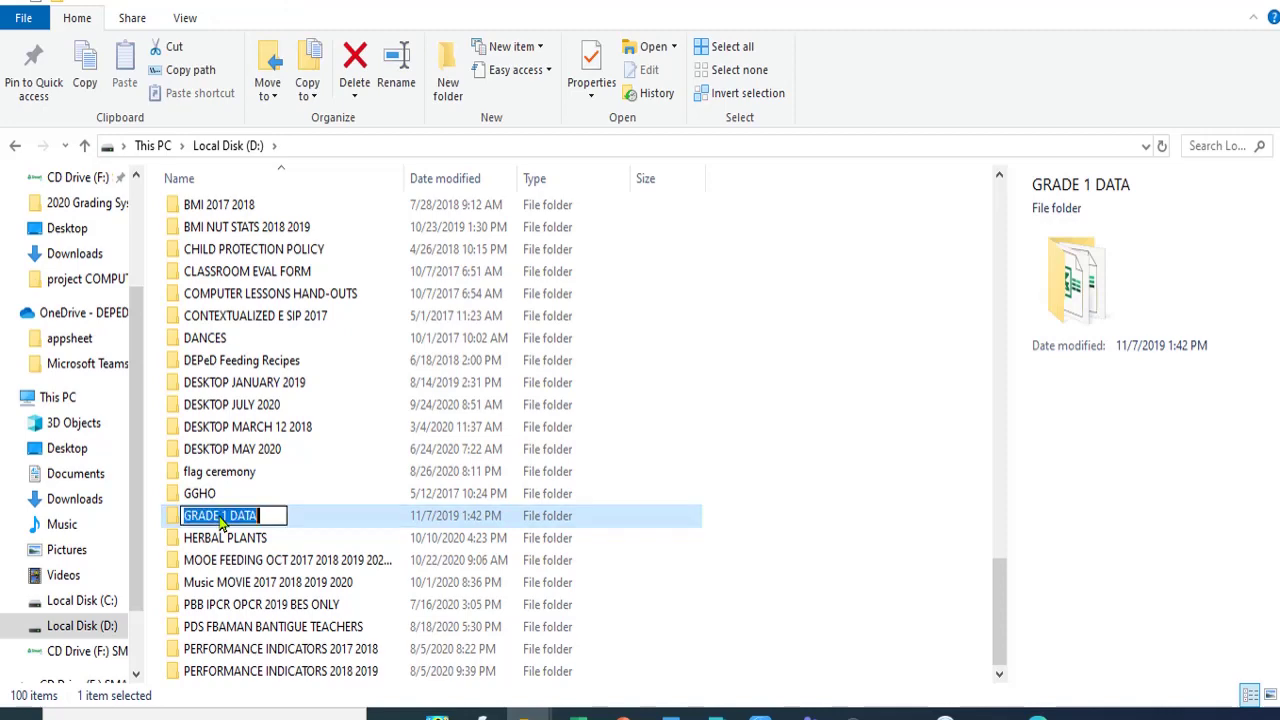
click(333, 522)
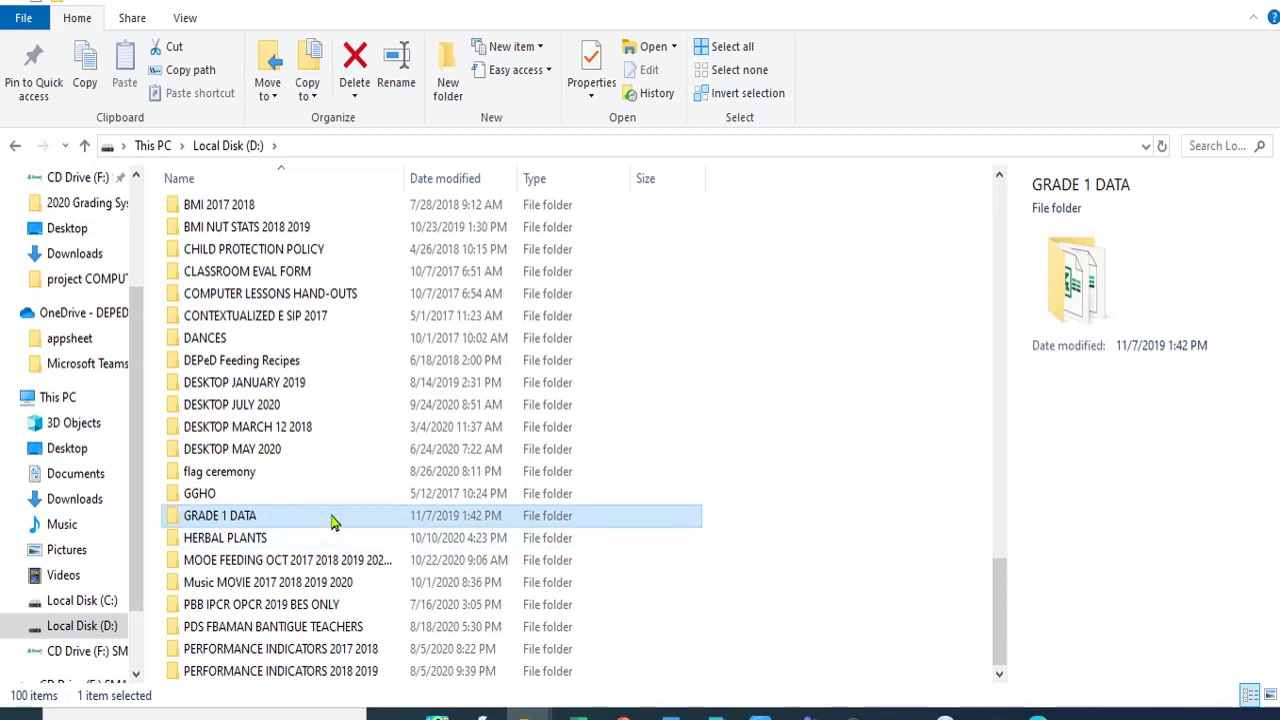
double_click(333, 522)
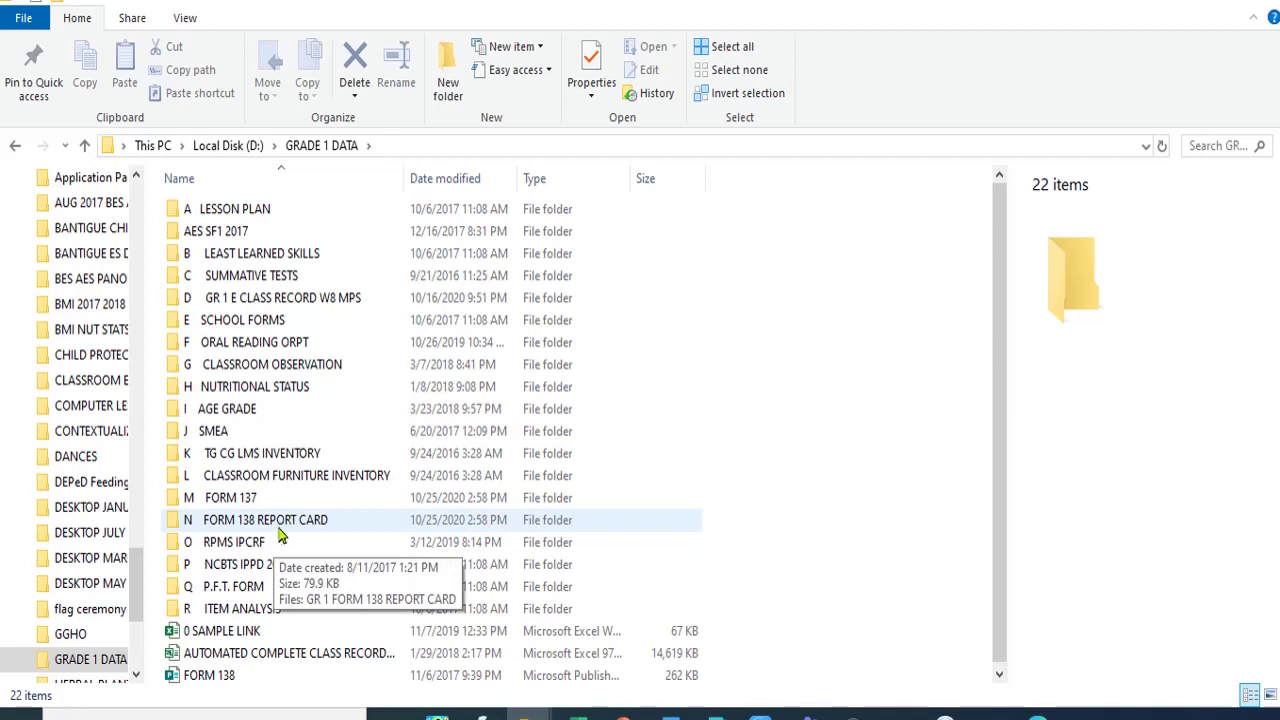
double_click(236, 499)
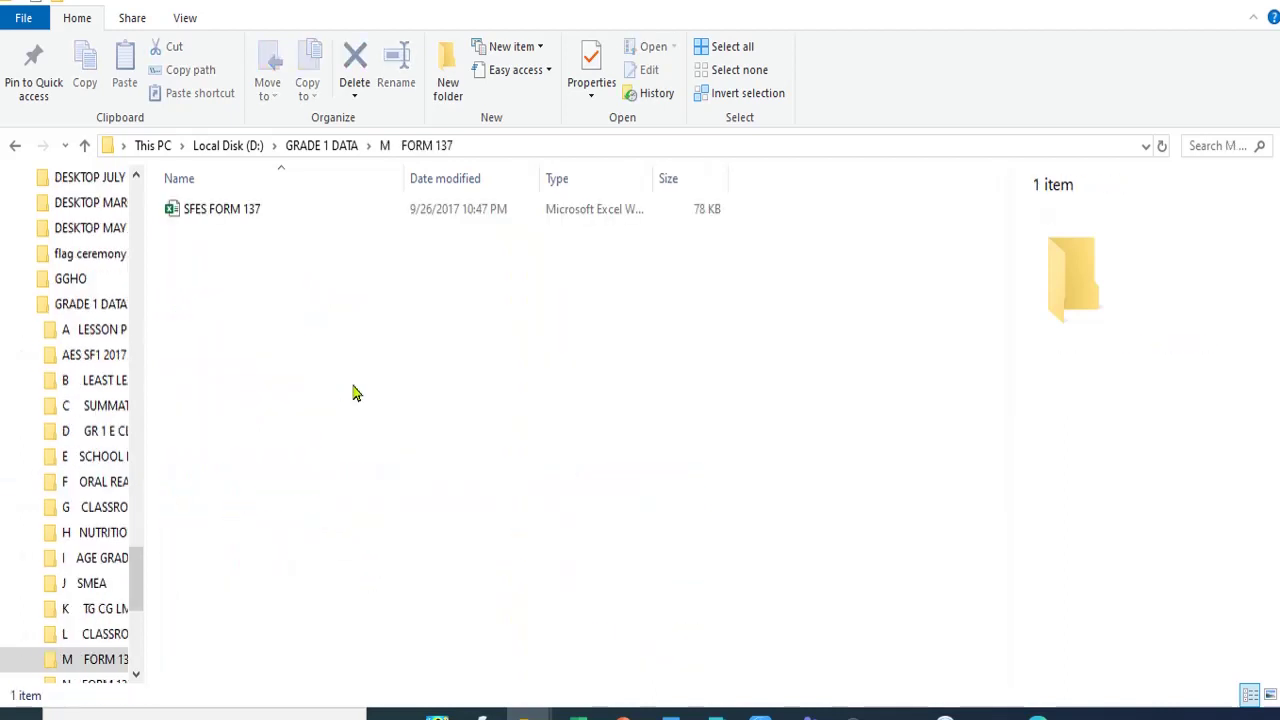
double_click(252, 216)
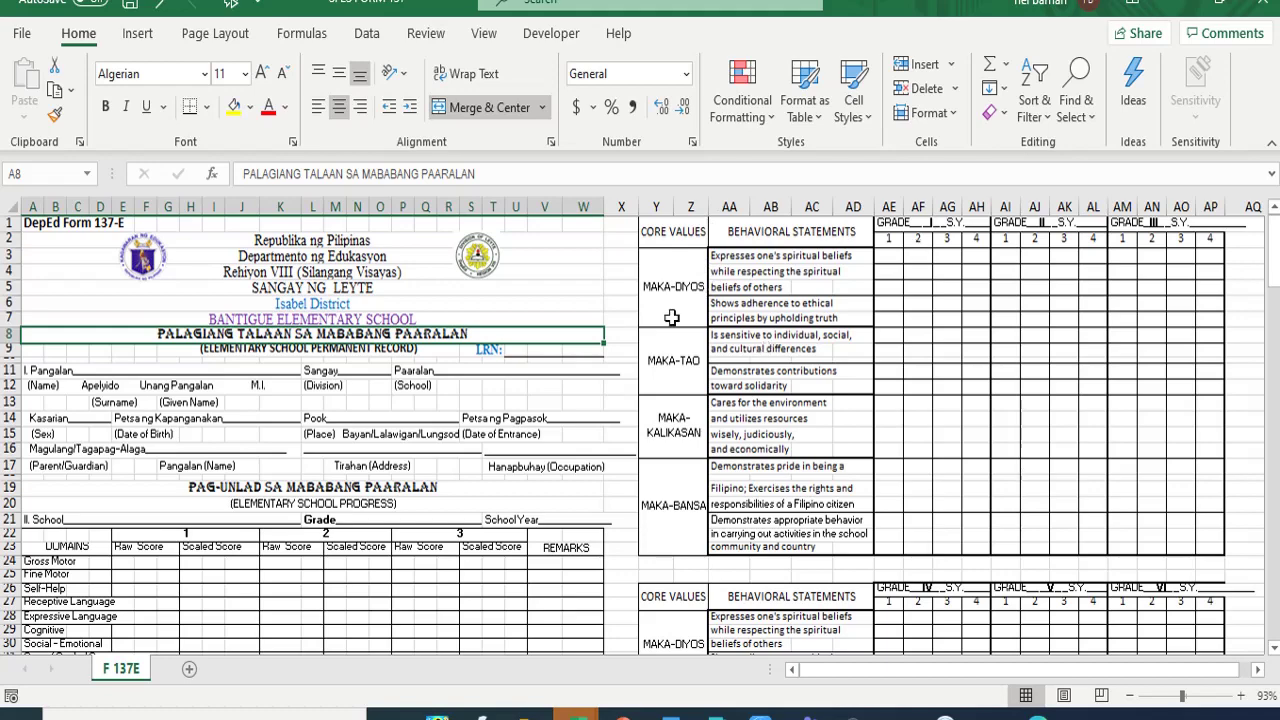
- Scroll through the blank F 137E elementary permanent record form to review it
scroll(402, 430, down, 5)
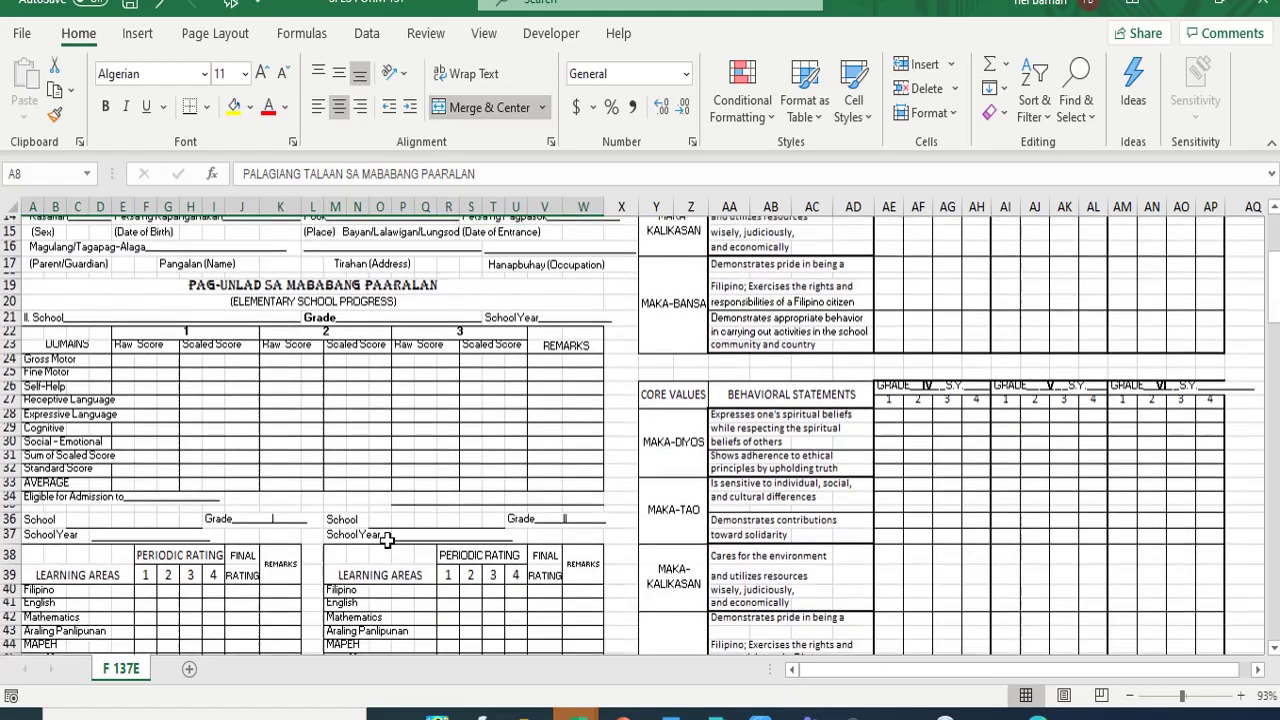
scroll(400, 424, up, 5)
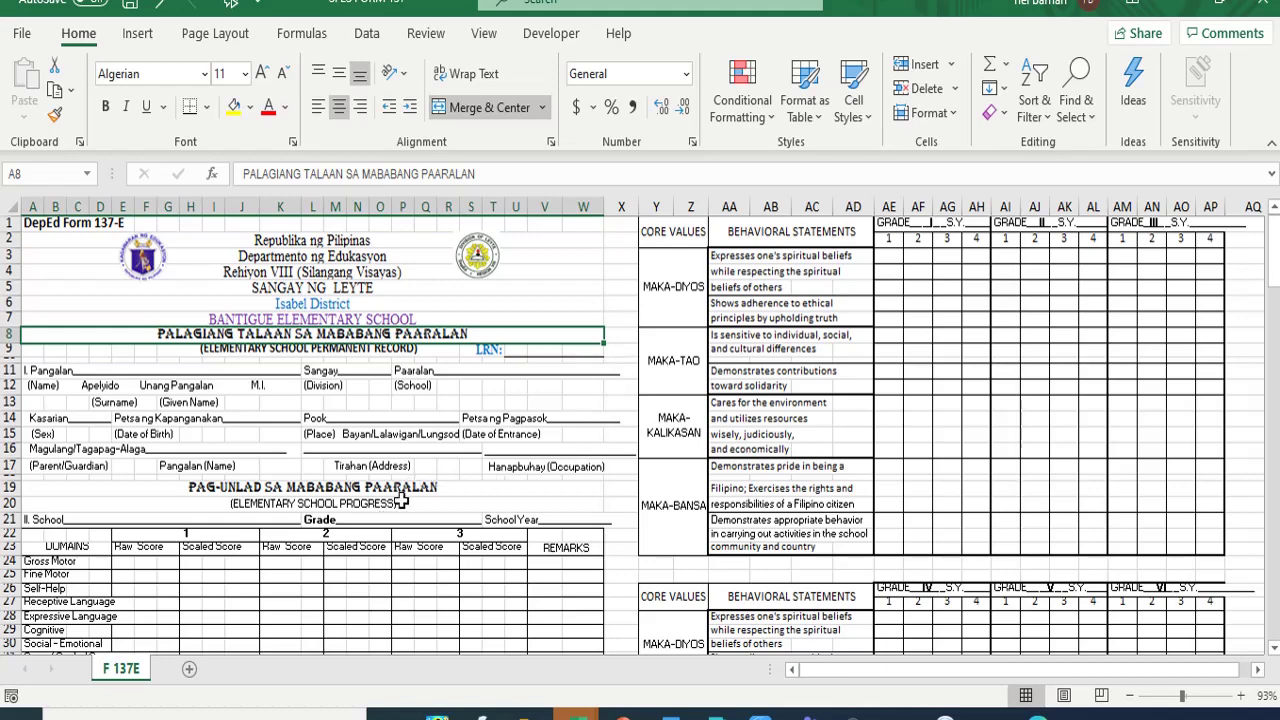
scroll(400, 500, down, 2)
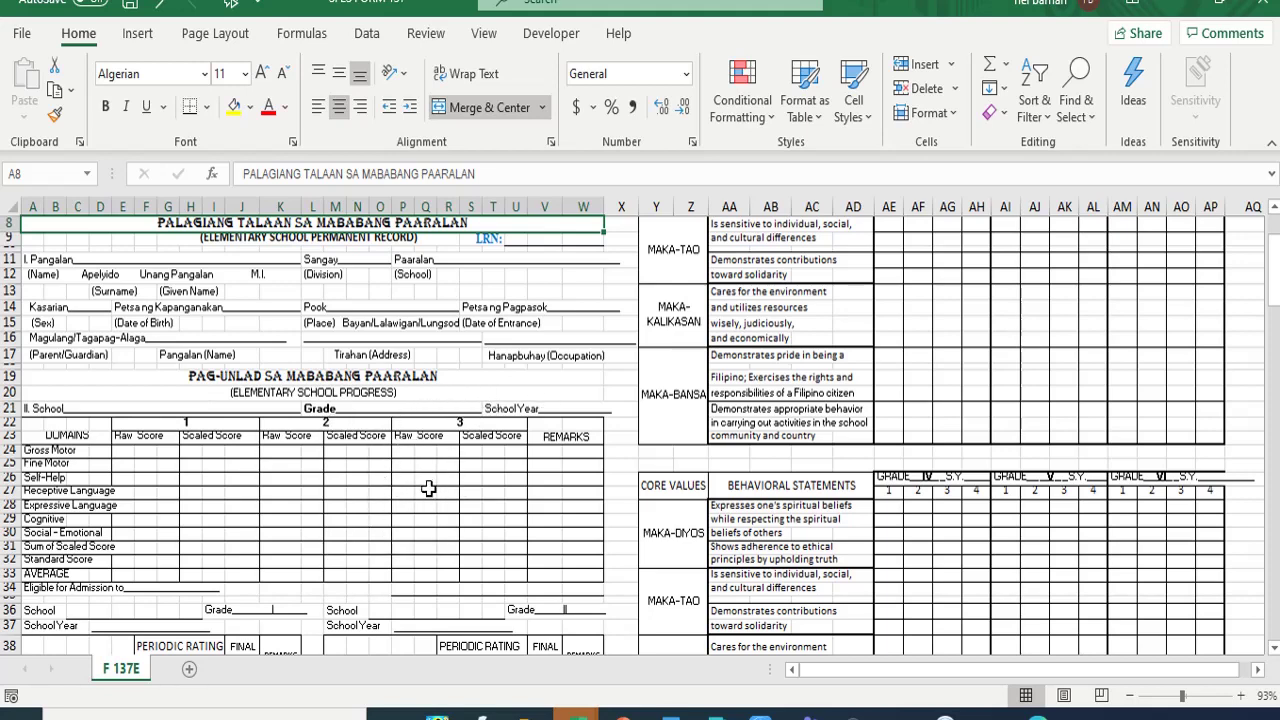
scroll(444, 472, up, 3)
scroll(460, 440, down, 3)
mouse_move(578, 712)
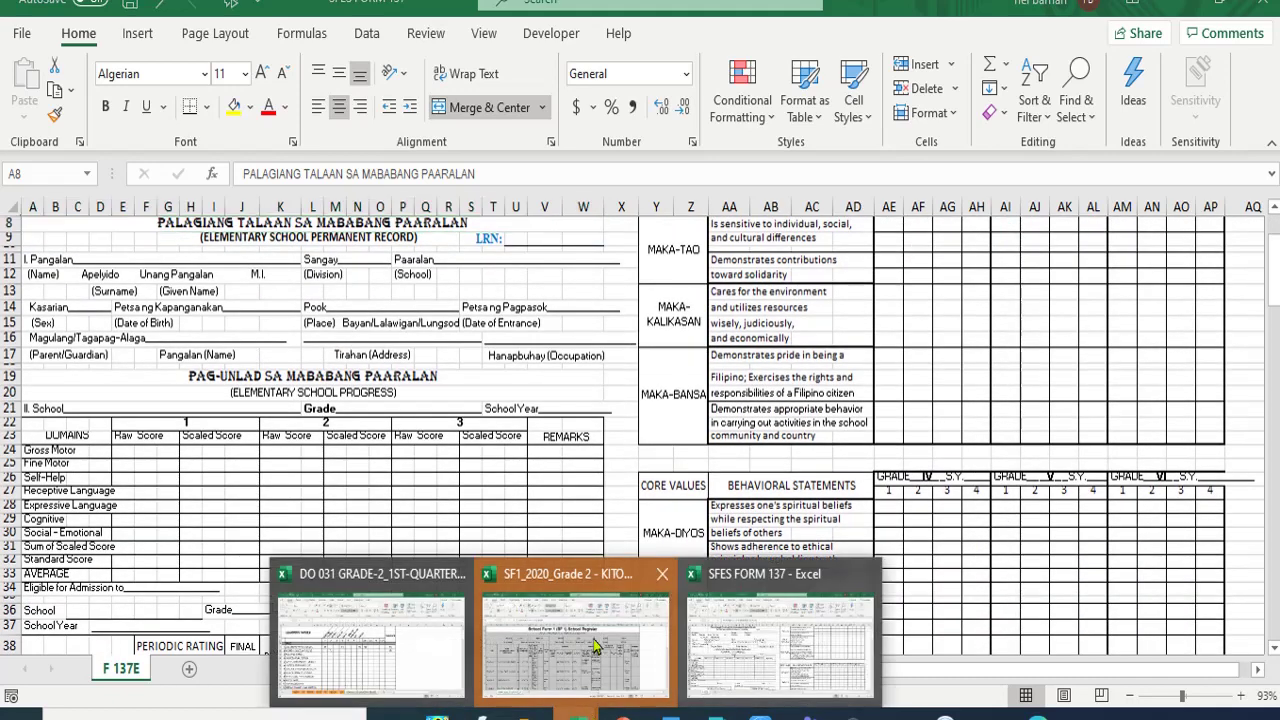
mouse_move(594, 645)
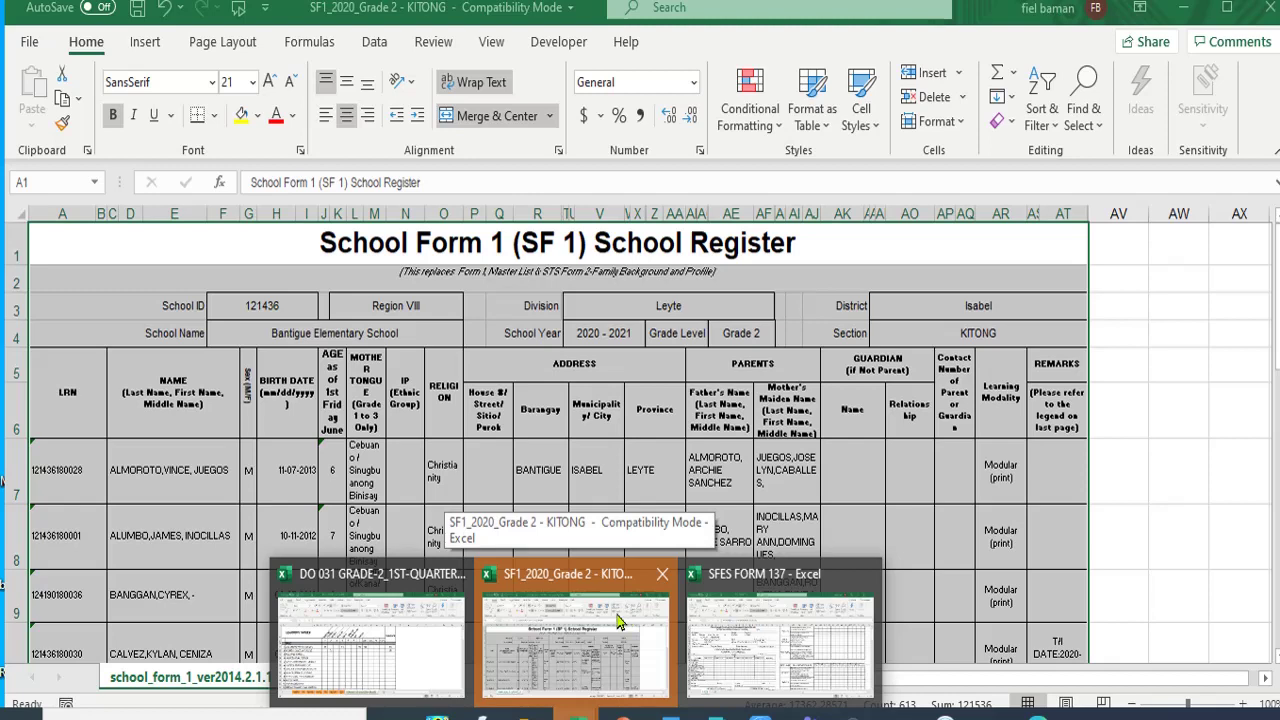
click(572, 658)
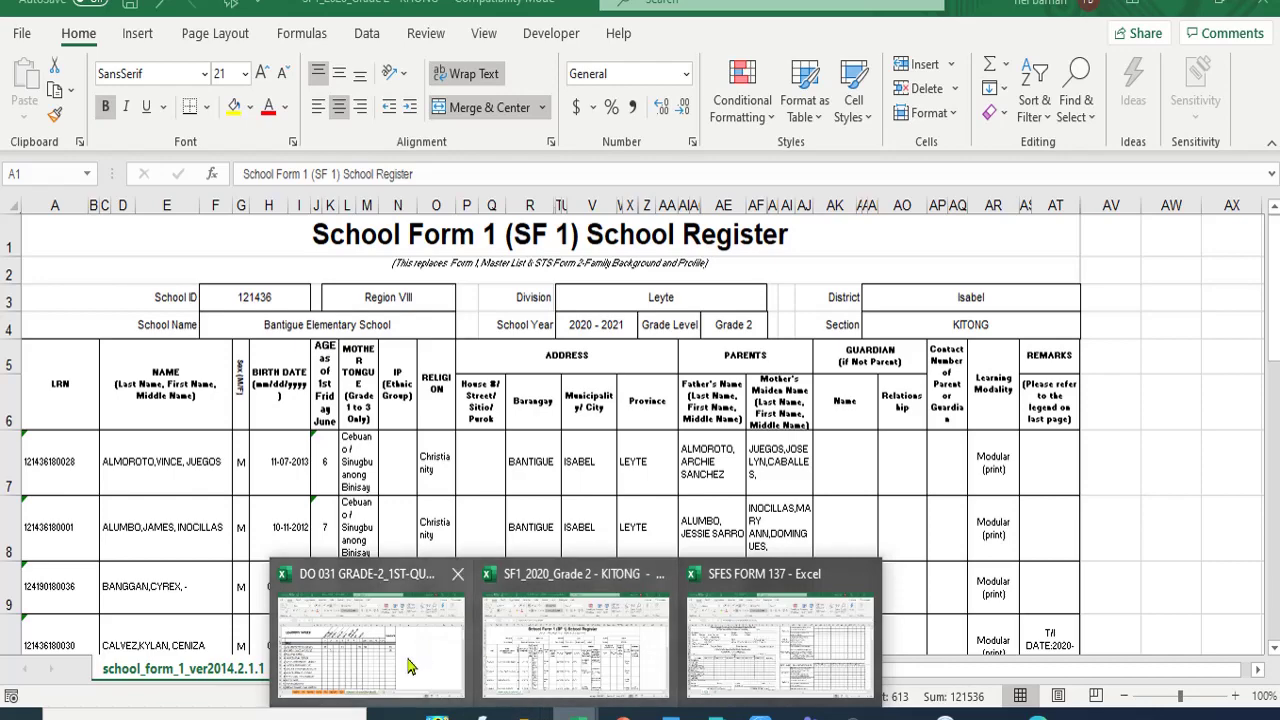
mouse_move(762, 668)
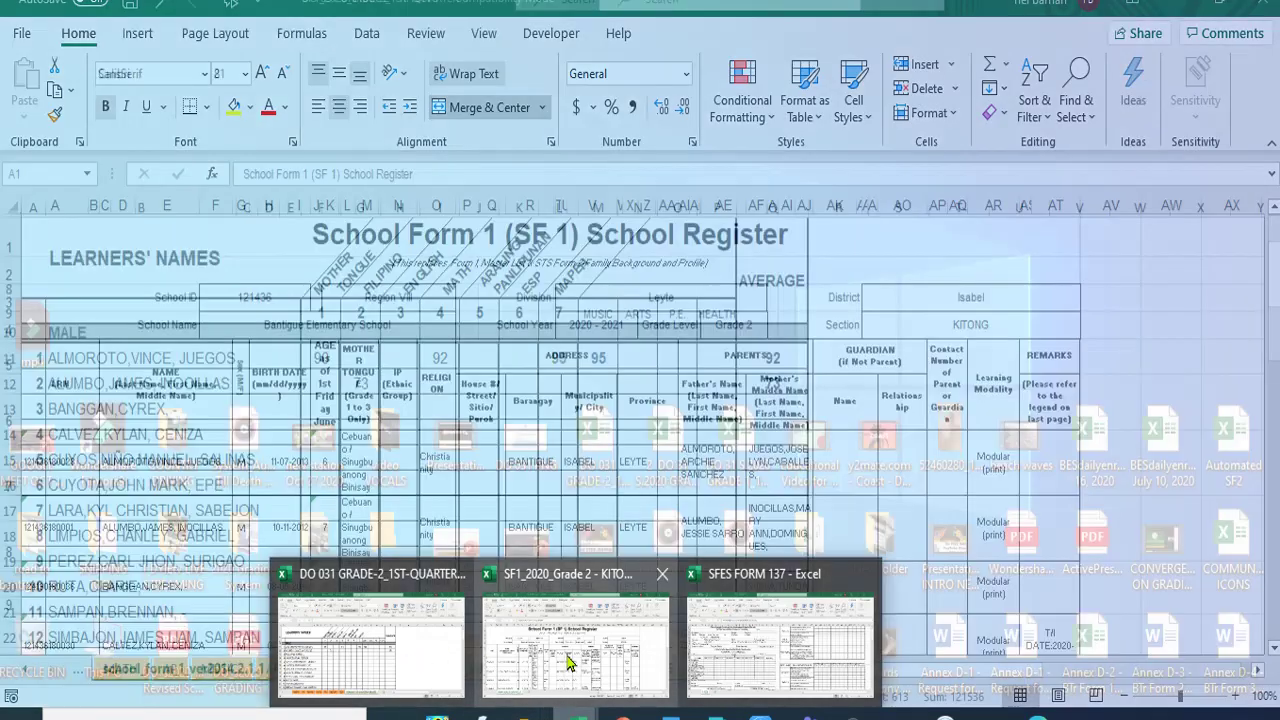
click(760, 668)
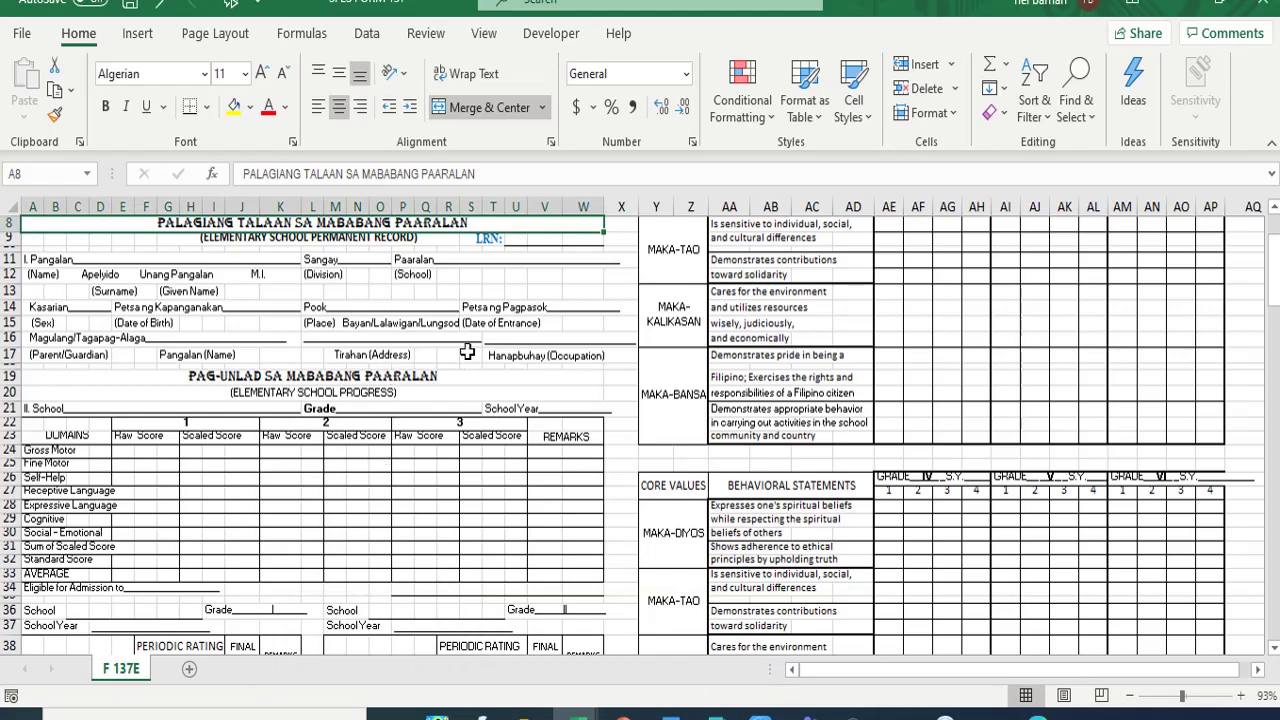
scroll(474, 343, down, 2)
scroll(449, 324, up, 5)
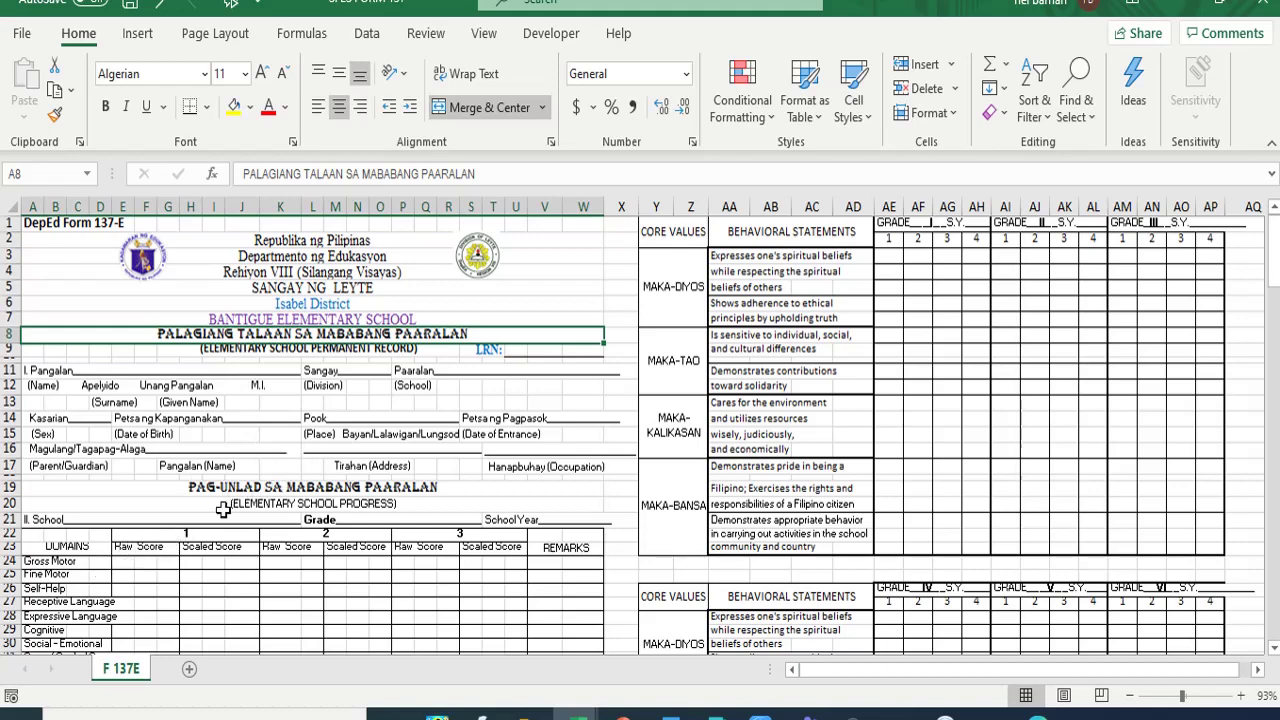
scroll(222, 511, down, 2)
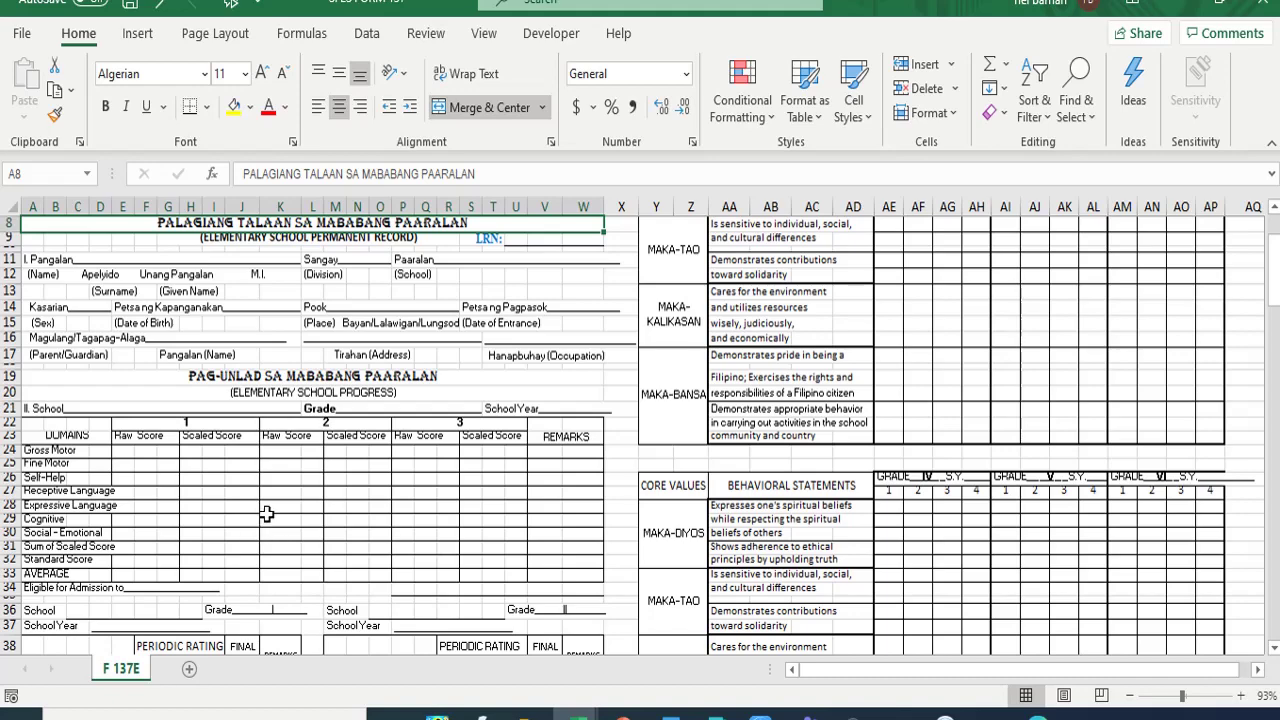
scroll(280, 505, down, 2)
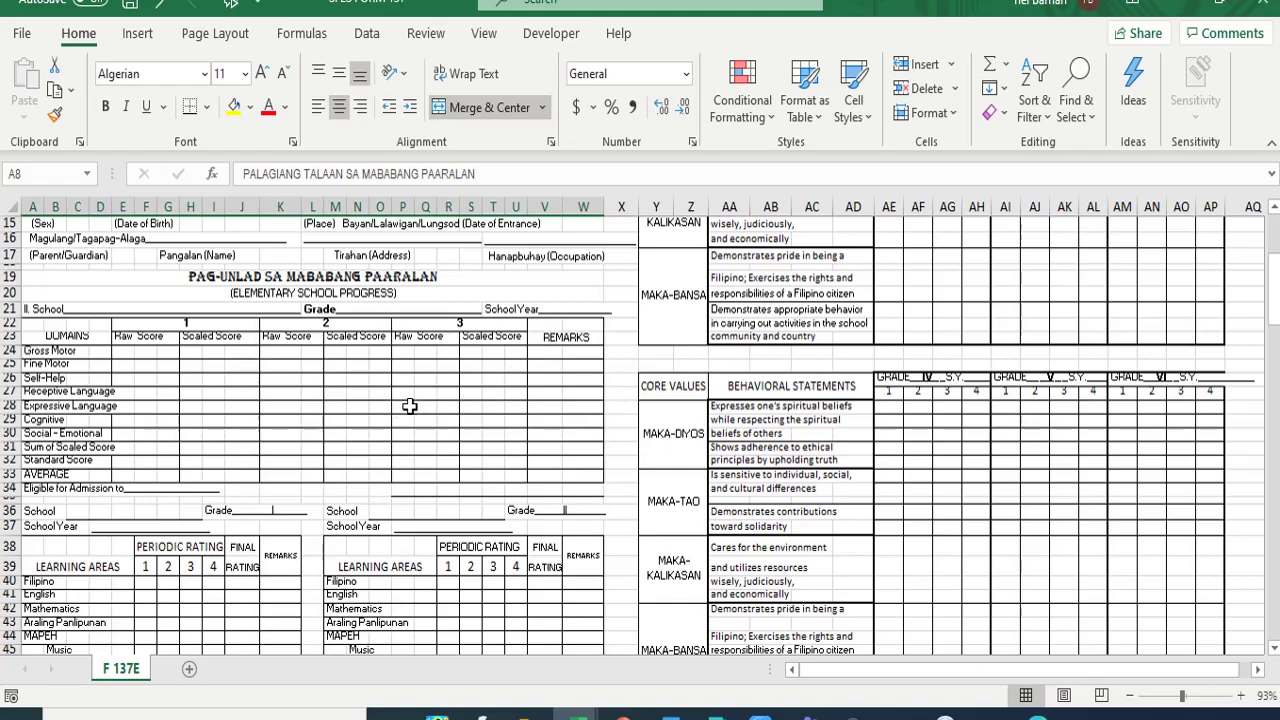
scroll(361, 414, down, 8)
scroll(416, 338, up, 6)
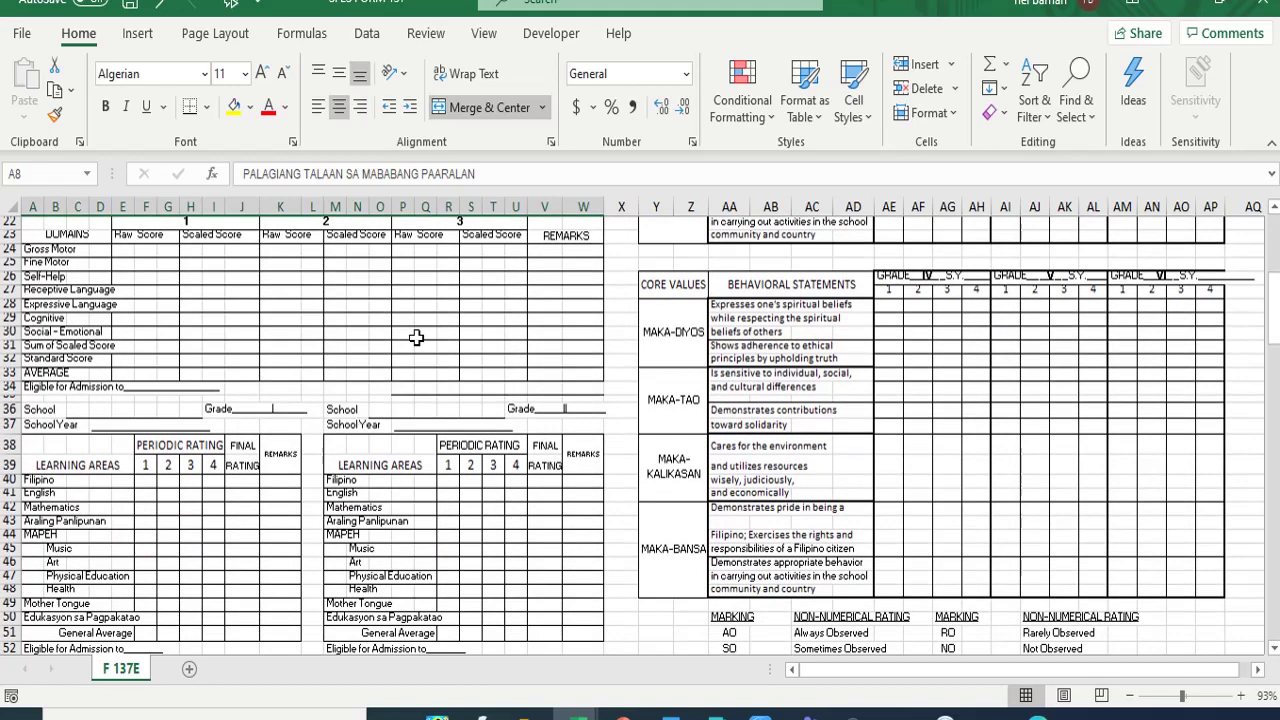
scroll(416, 338, down, 2)
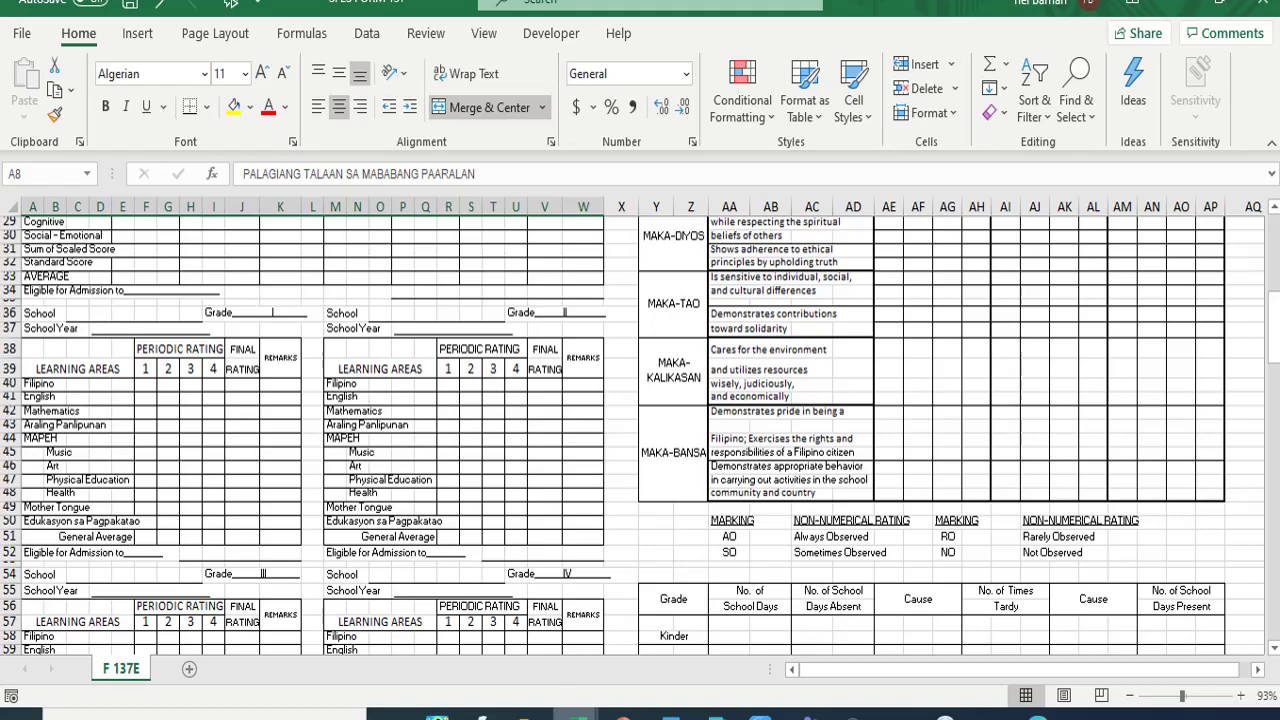
- Compare workbooks, select R49 on SFES FORM 137, then return to the DO 031 GRADE-2 workbook
mouse_move(578, 712)
click(421, 676)
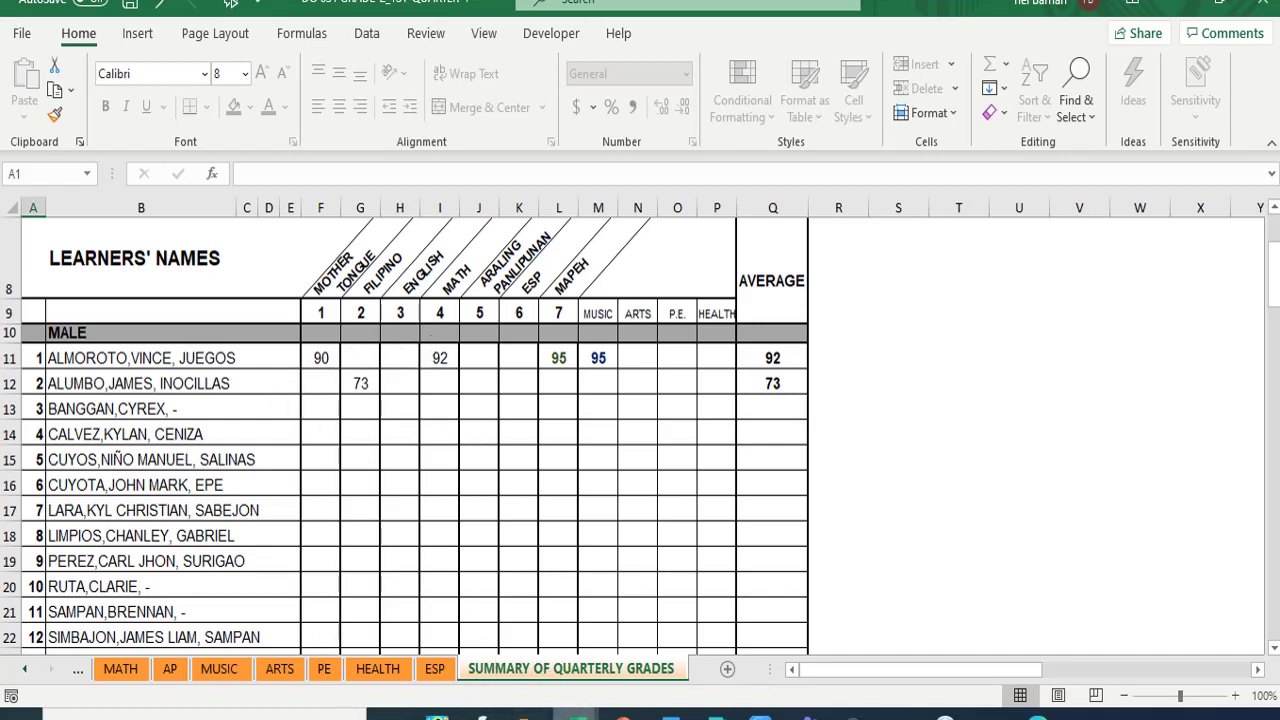
mouse_move(577, 712)
click(775, 648)
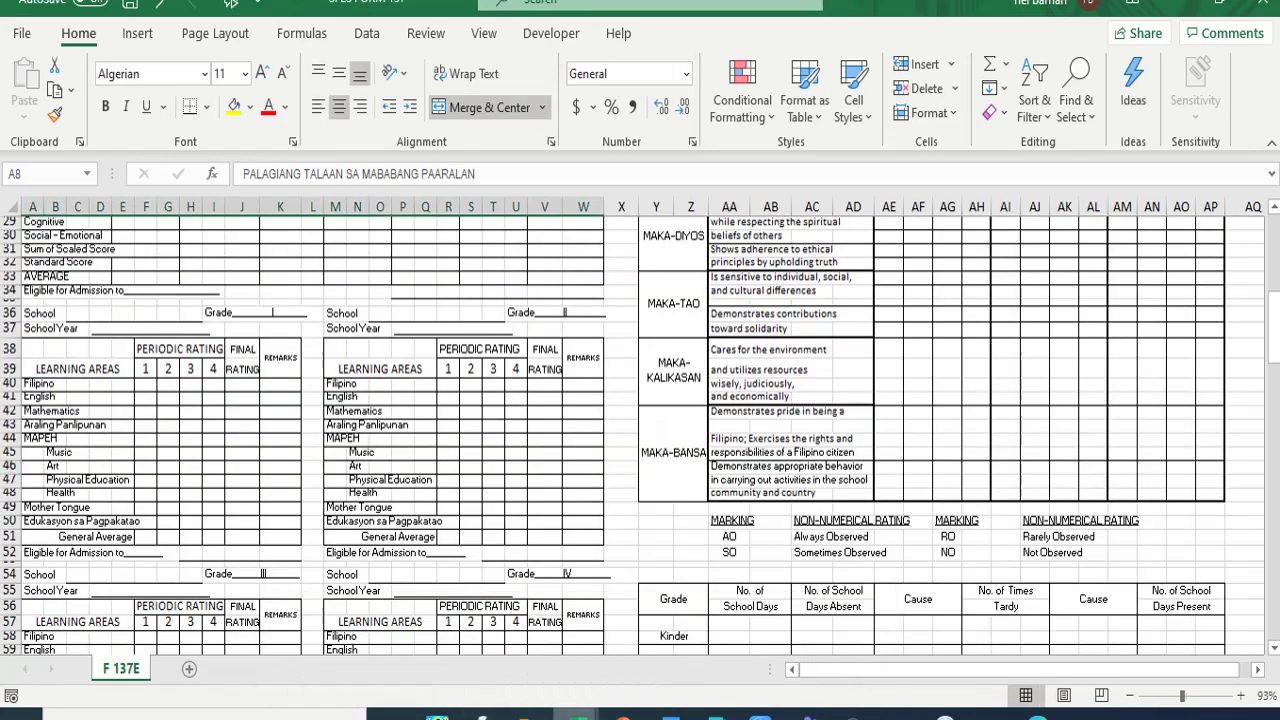
mouse_move(577, 712)
click(423, 664)
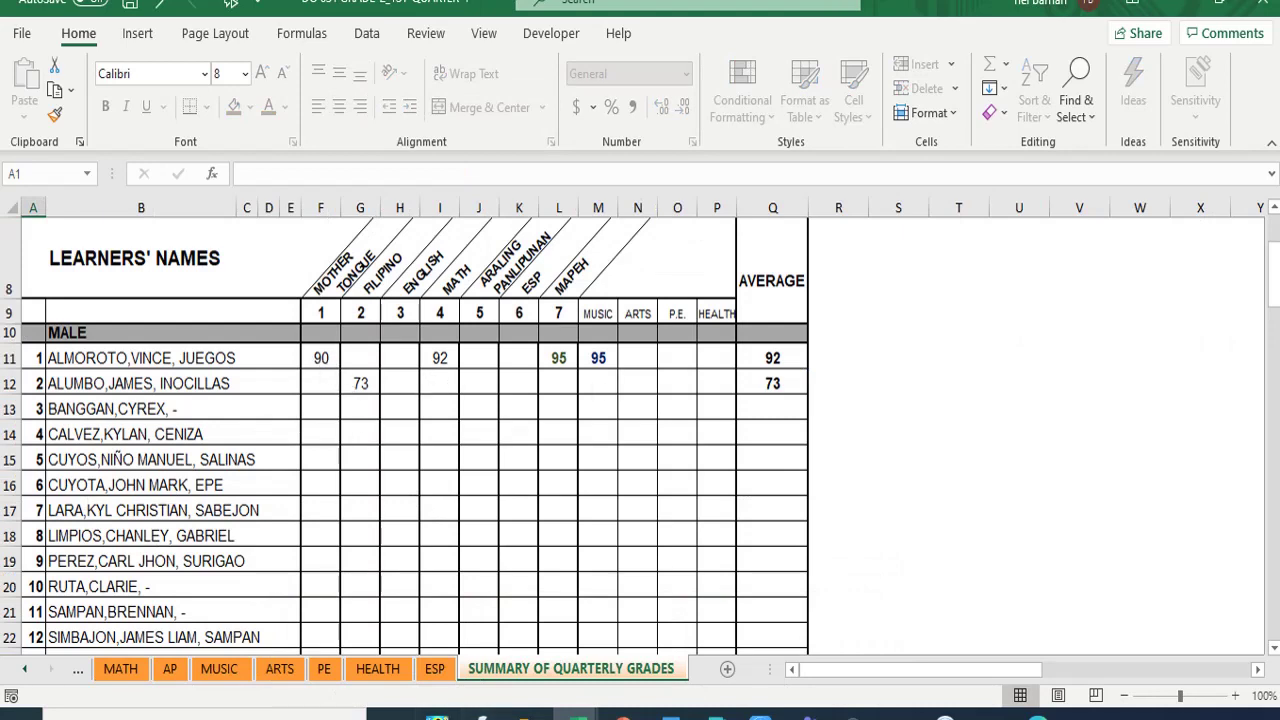
mouse_move(577, 712)
mouse_move(610, 678)
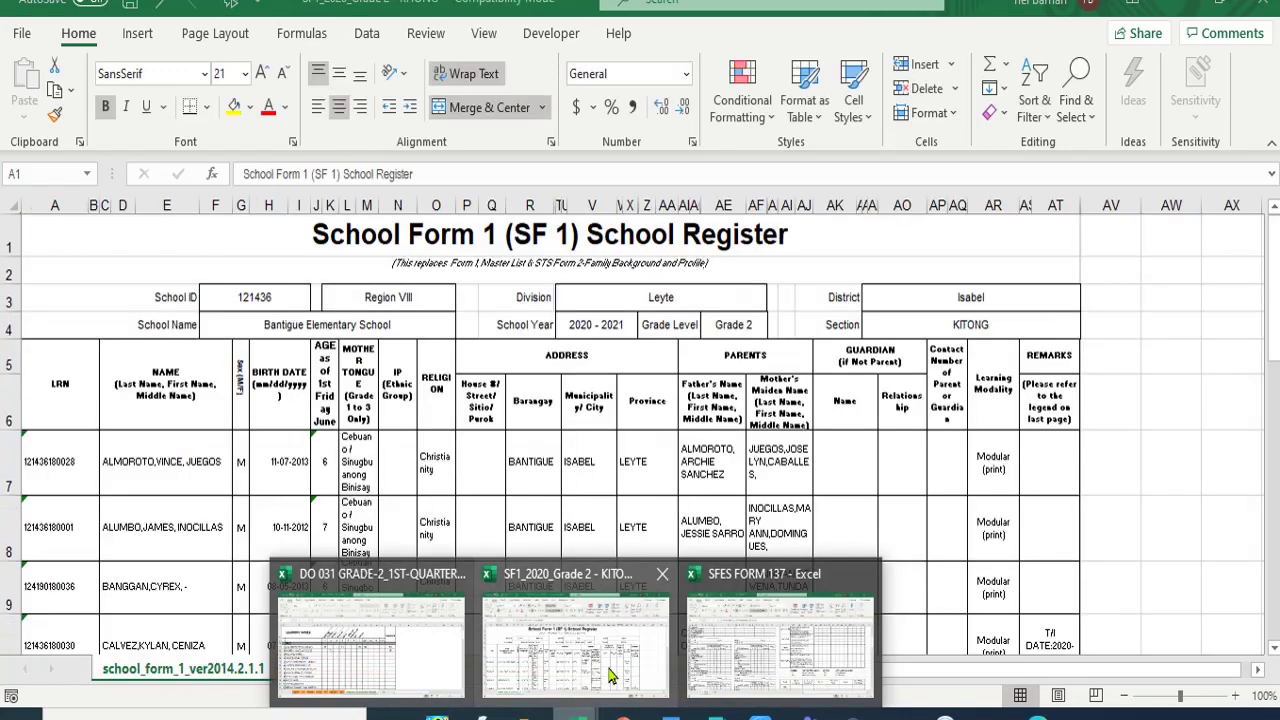
click(779, 642)
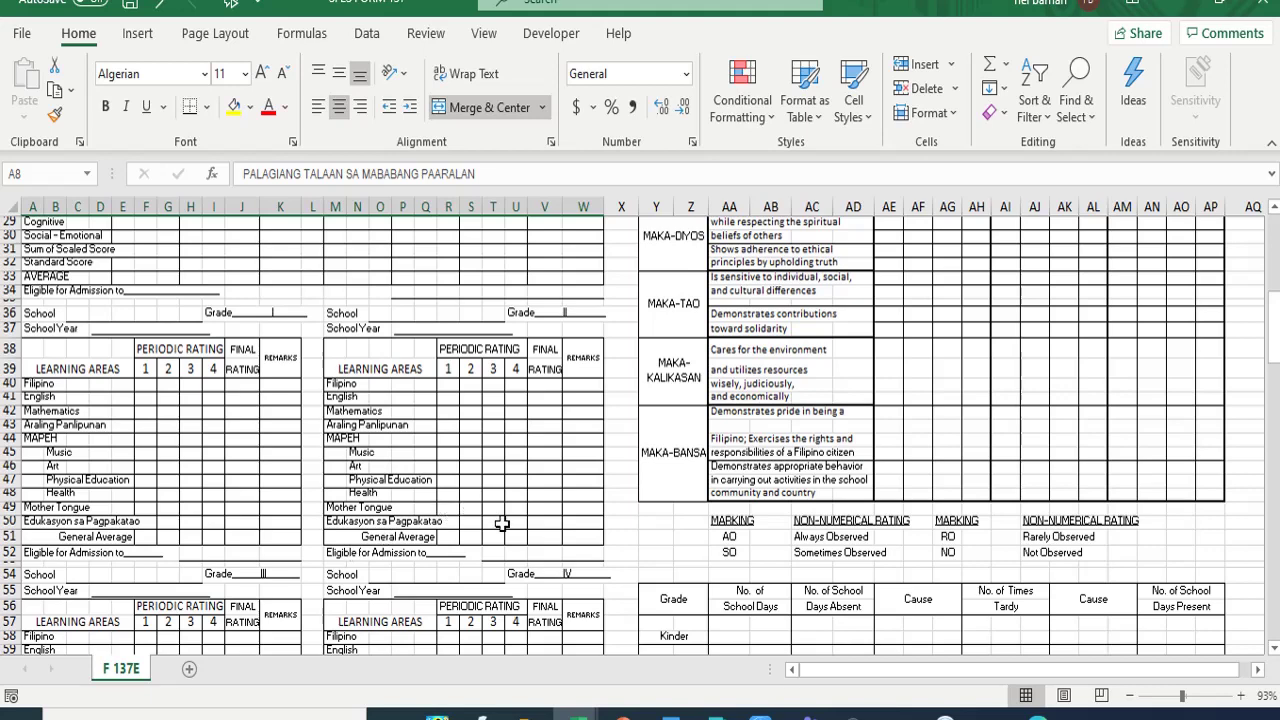
click(447, 507)
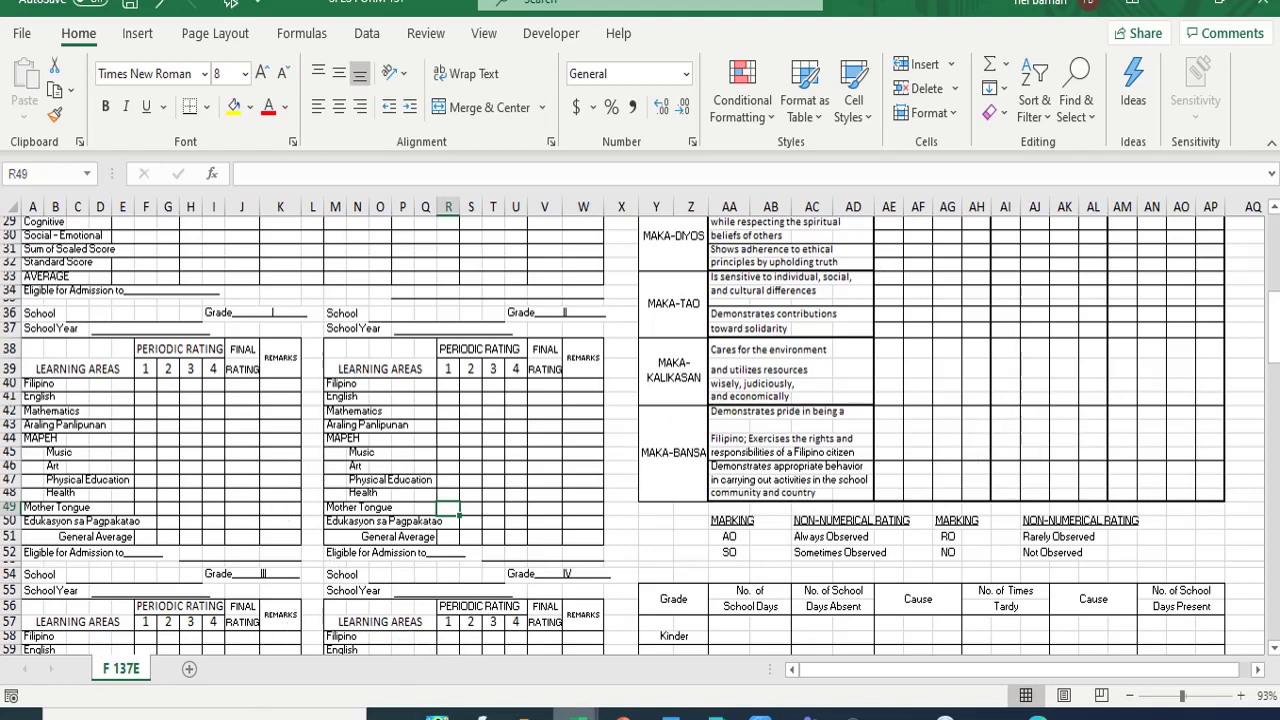
mouse_move(577, 712)
click(509, 614)
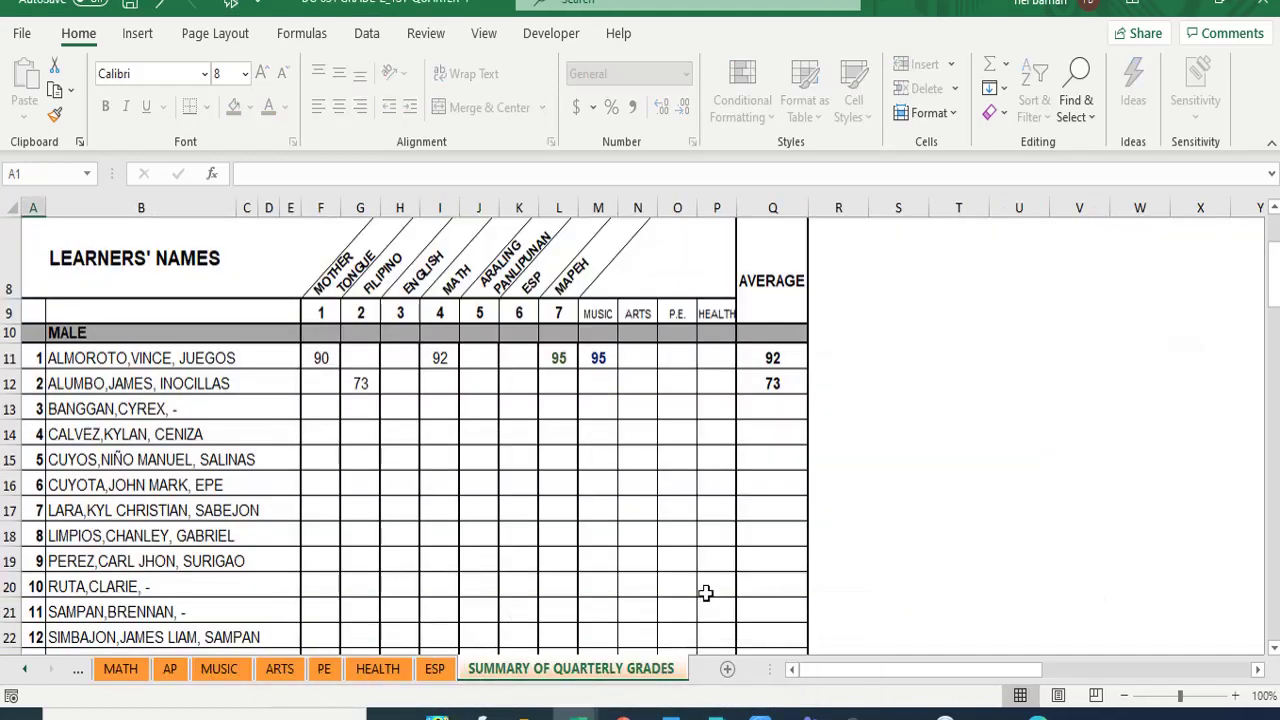
- Add a new worksheet in Normal view to the grades workbook and name it F 137
click(728, 670)
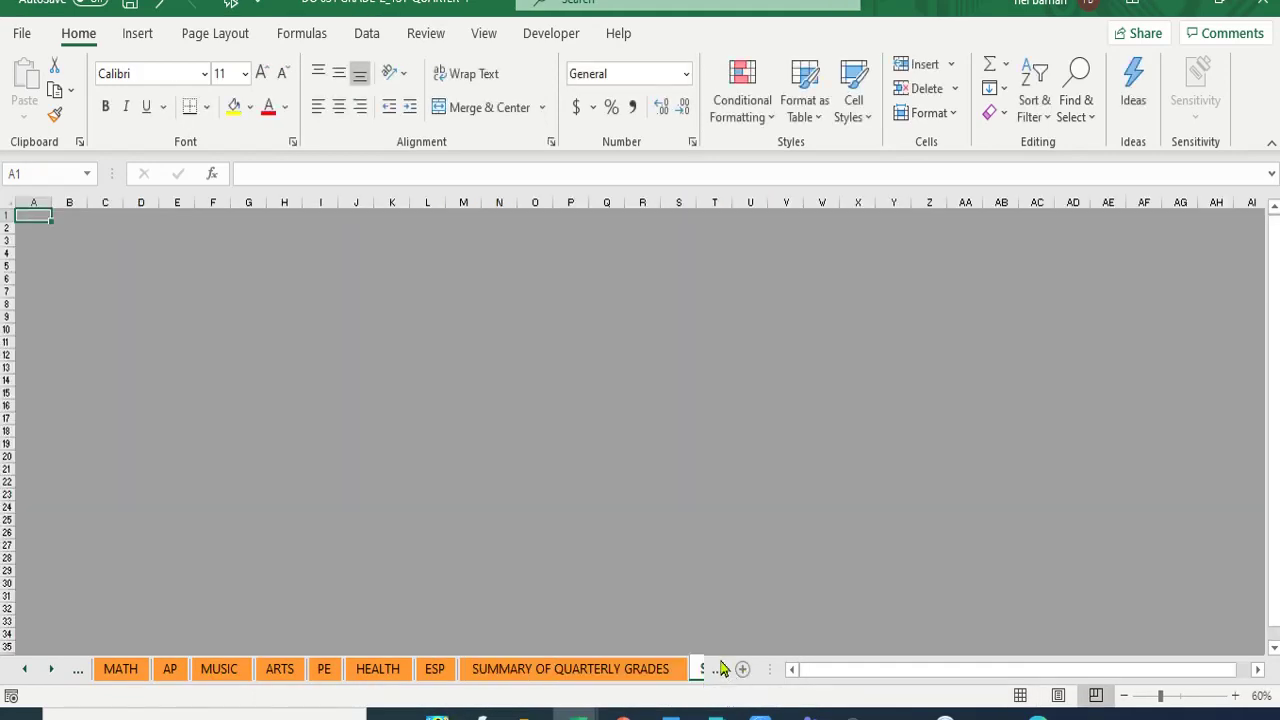
click(52, 669)
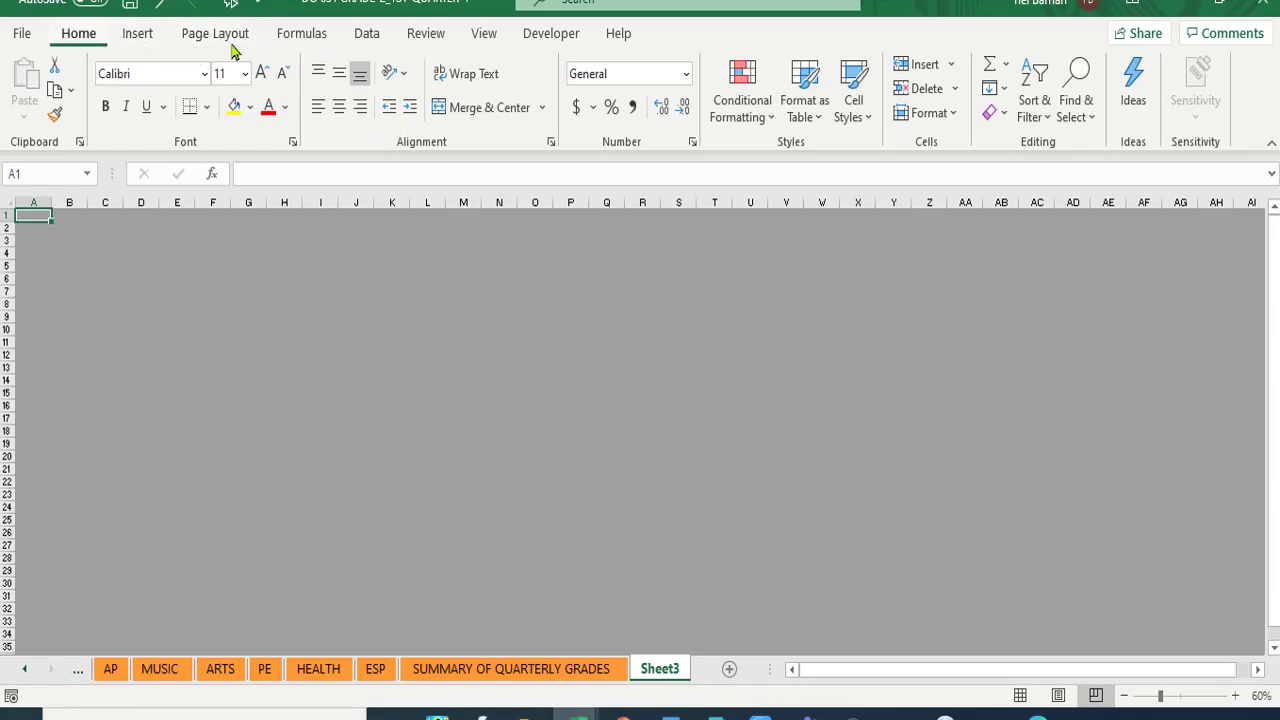
click(483, 33)
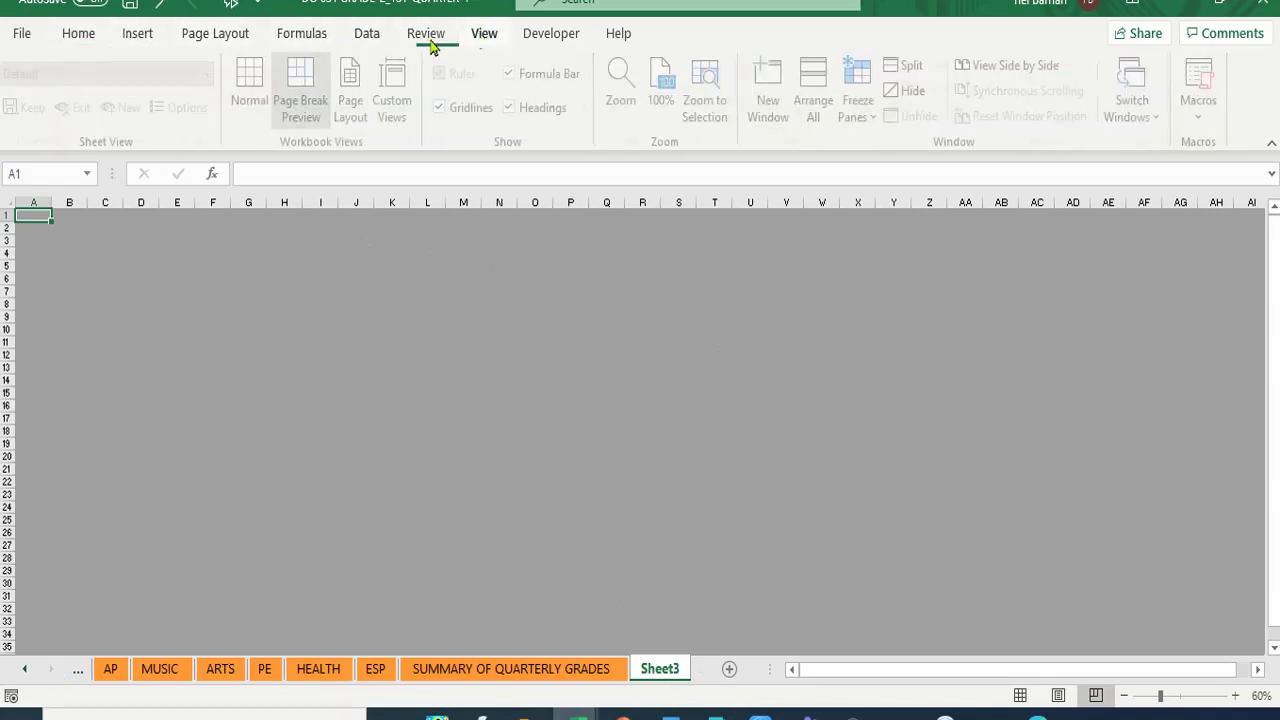
click(255, 101)
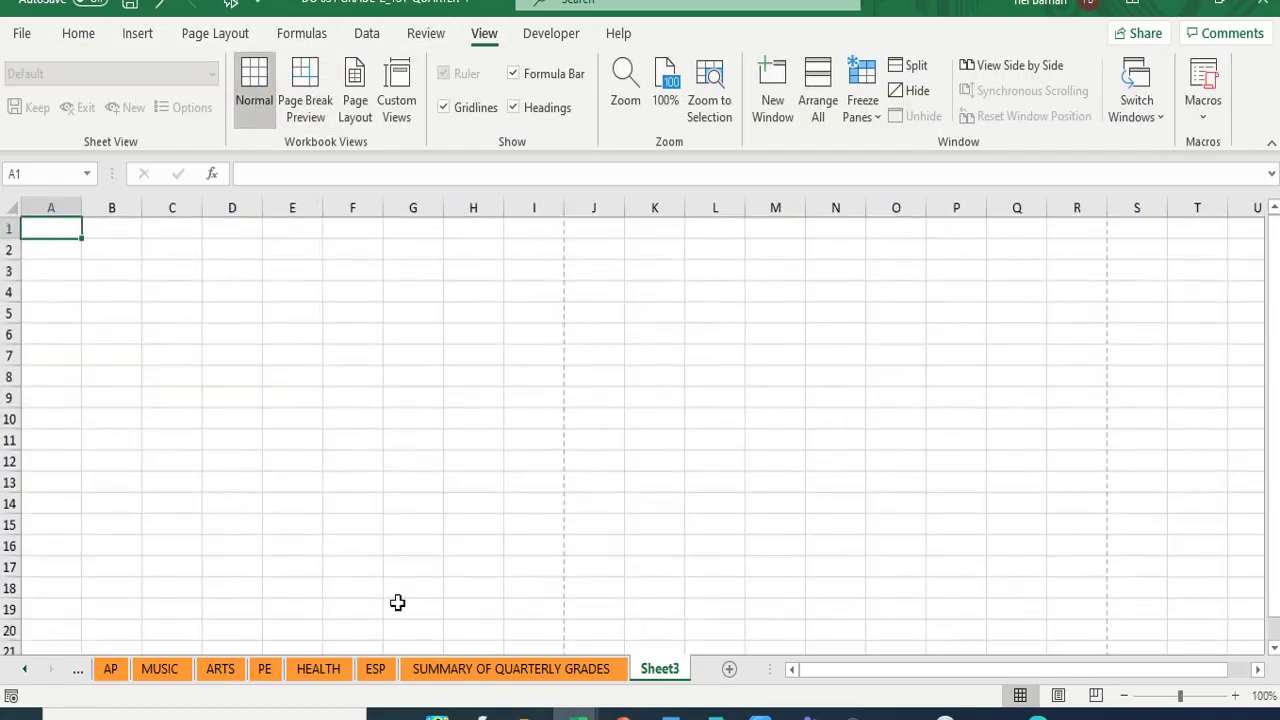
right_click(655, 675)
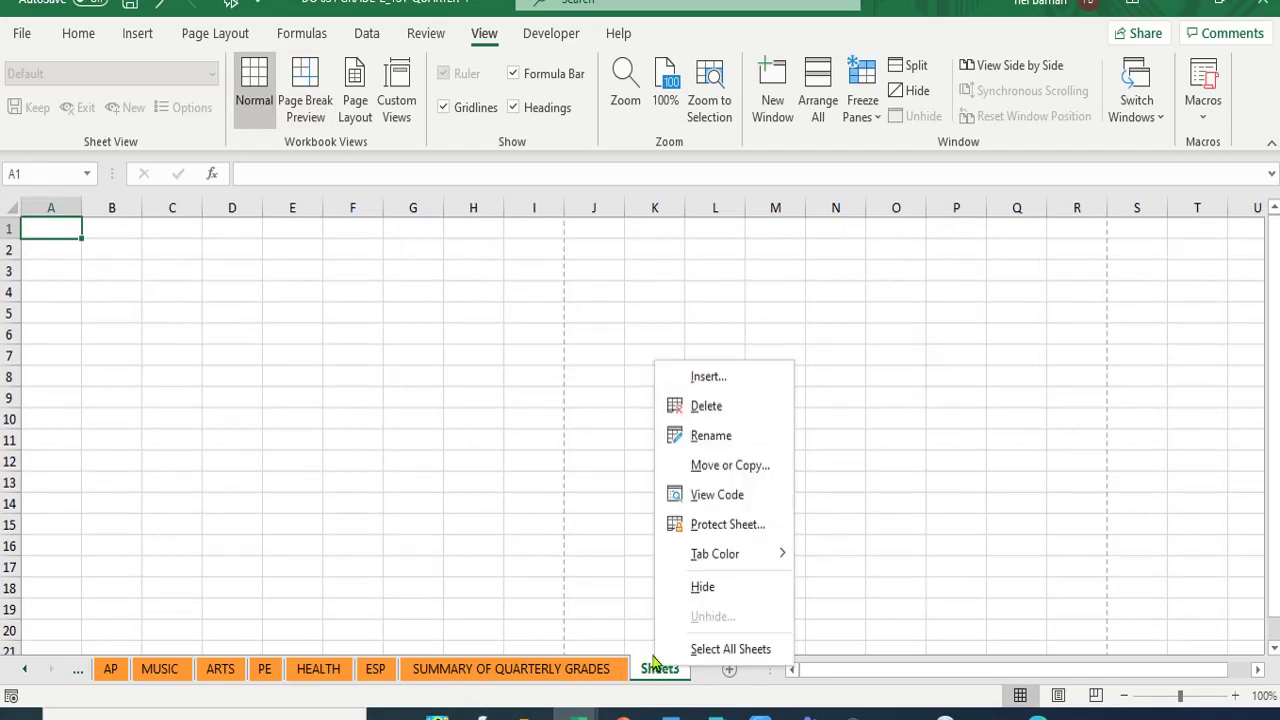
click(710, 436)
click(512, 672)
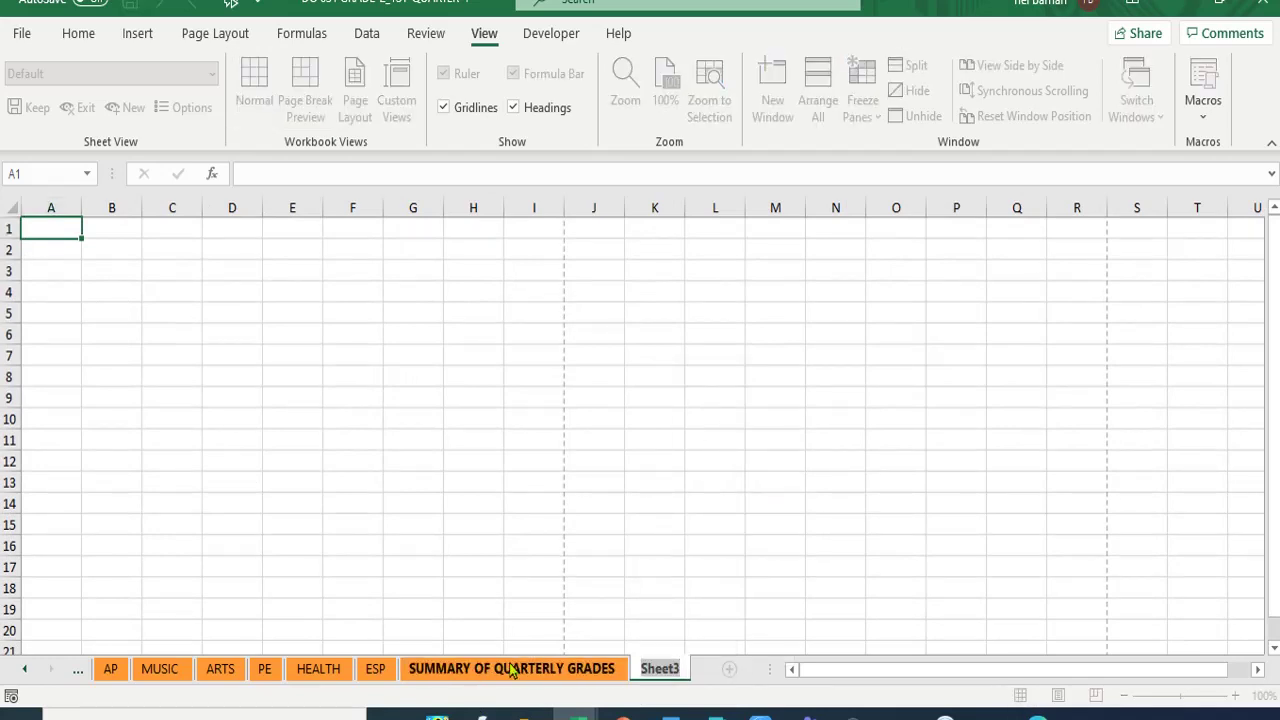
text(F 1)
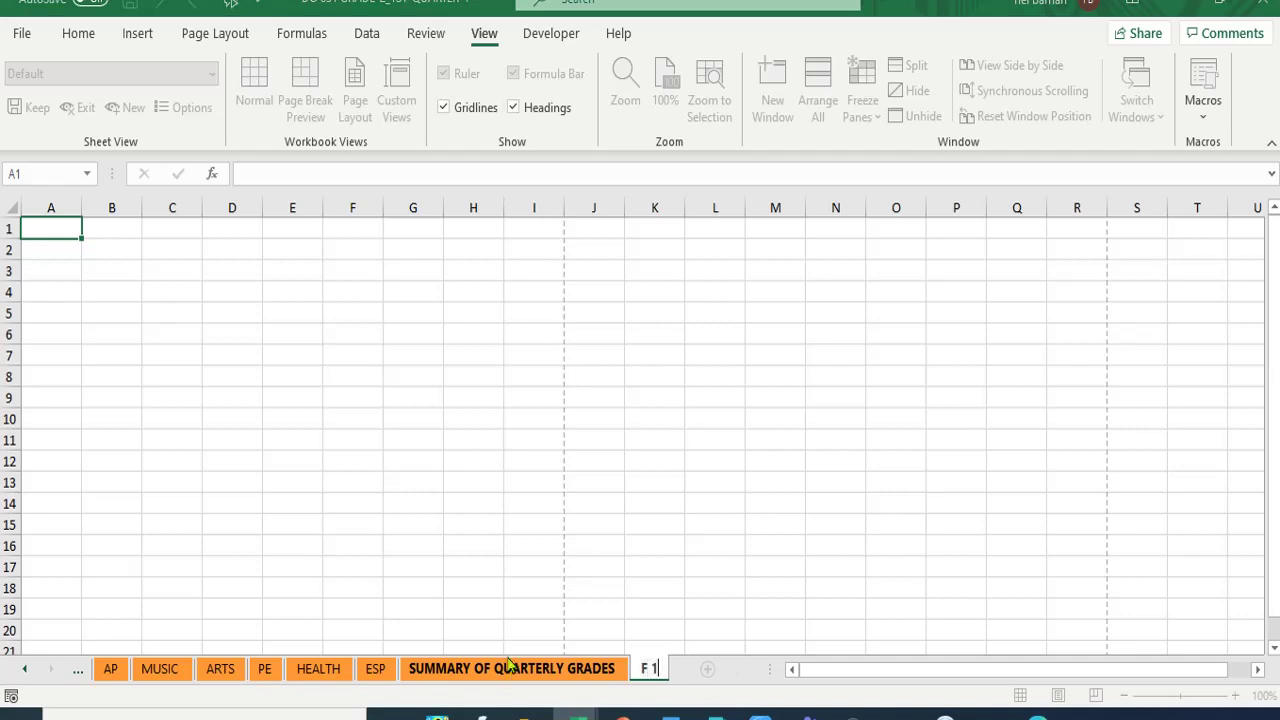
text(37)
click(723, 482)
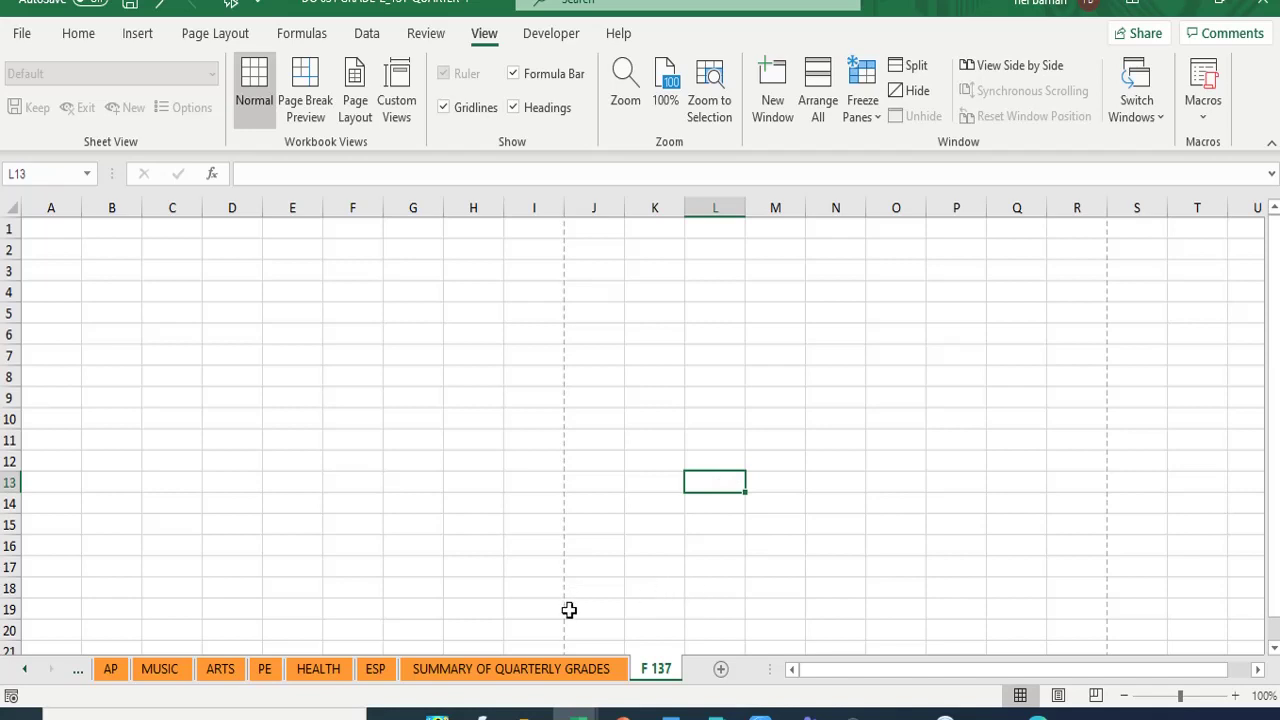
click(45, 229)
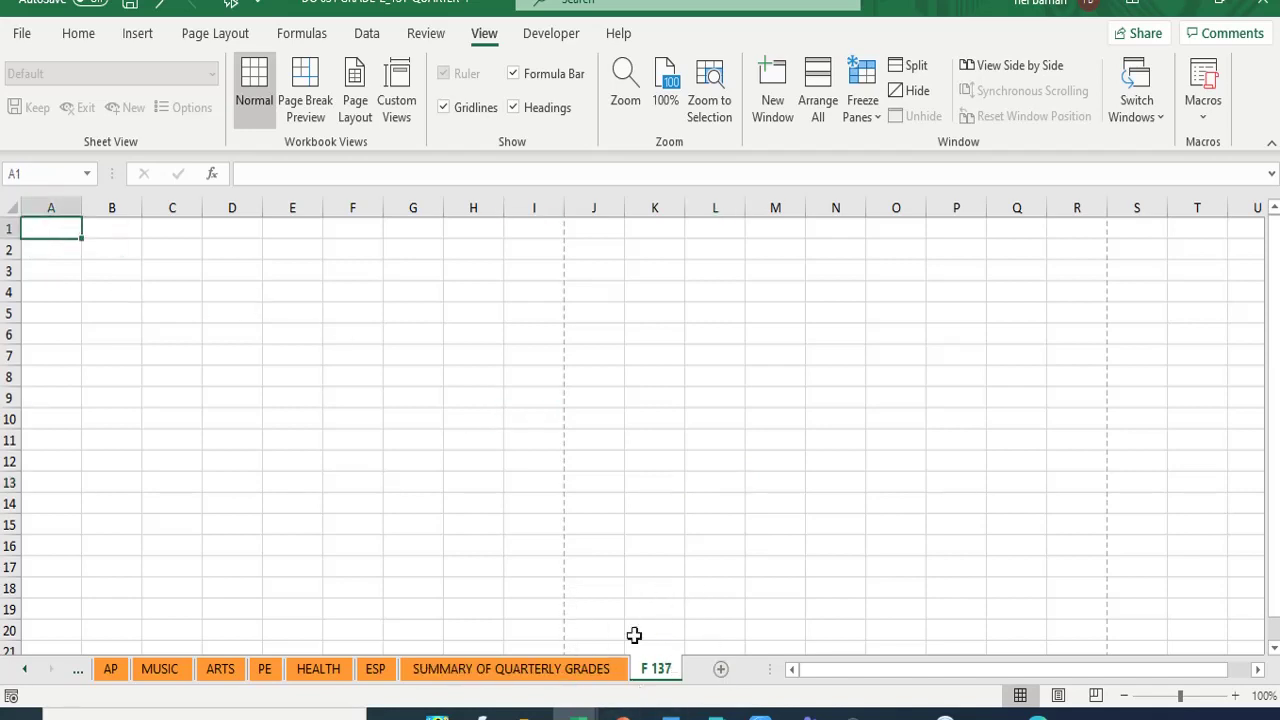
- Switch back to the SFES FORM 137 workbook
mouse_move(576, 712)
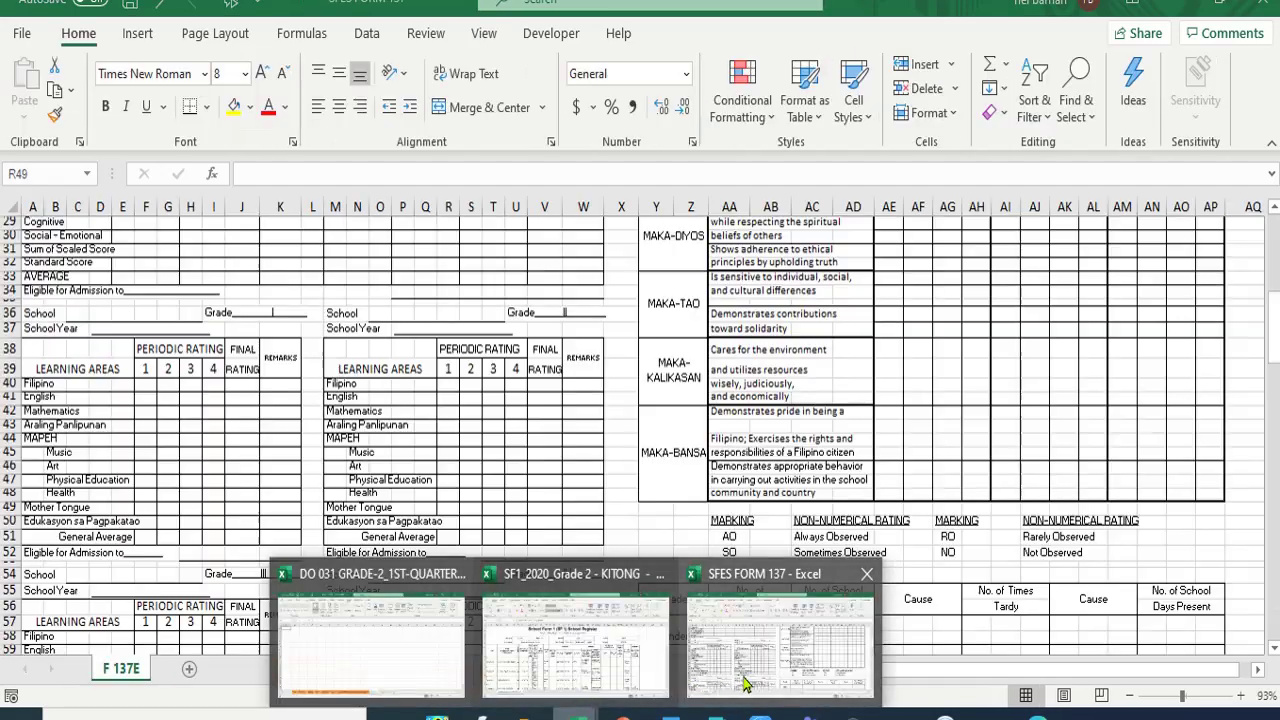
click(720, 688)
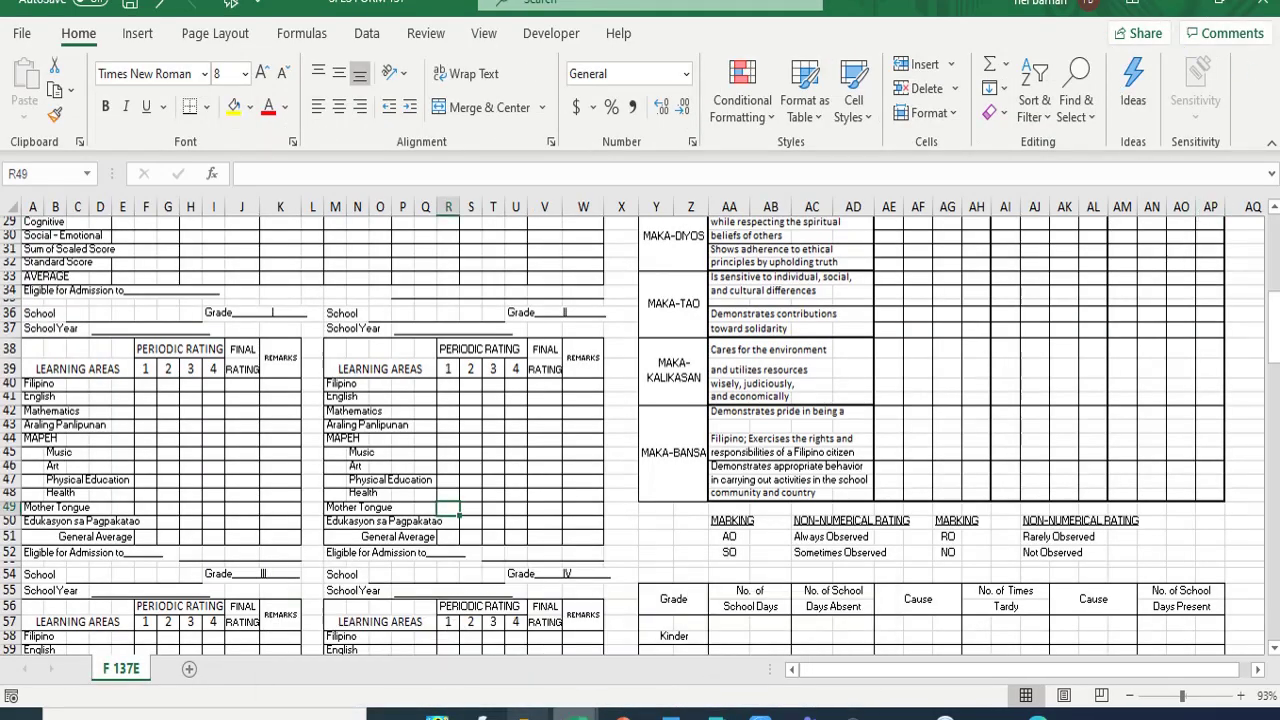
mouse_move(525, 712)
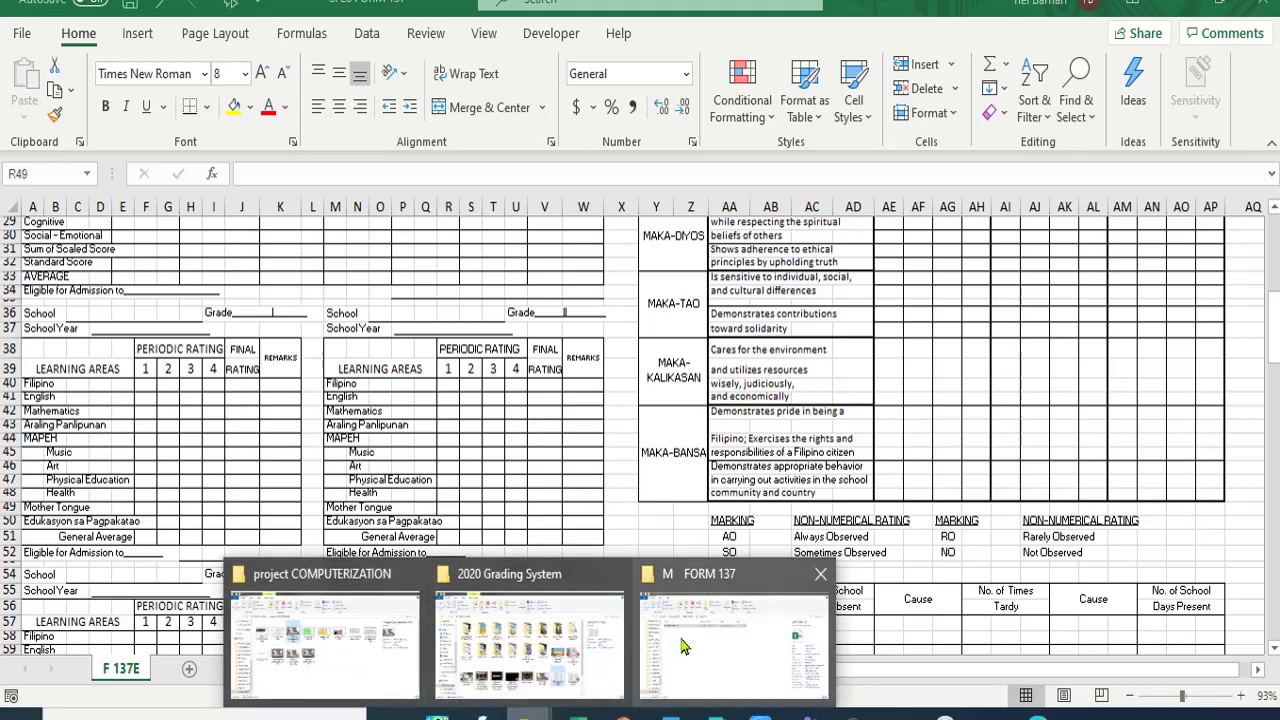
click(749, 634)
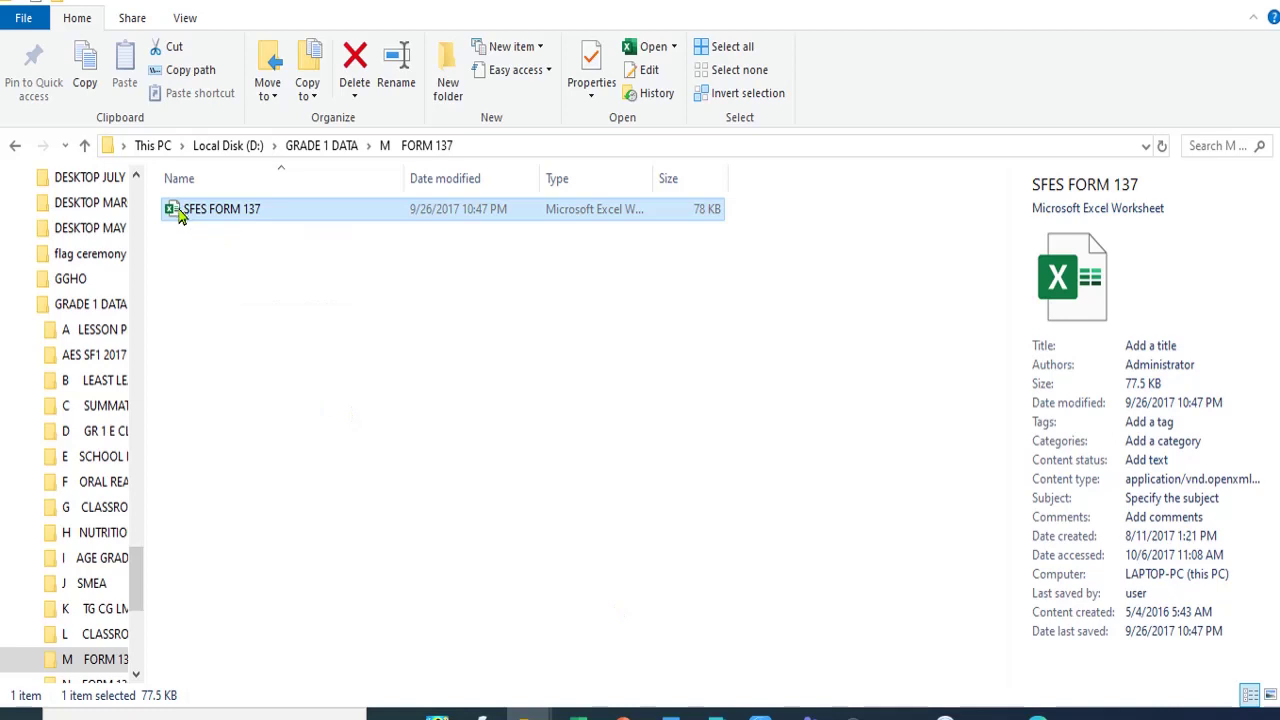
key(shift+F10)
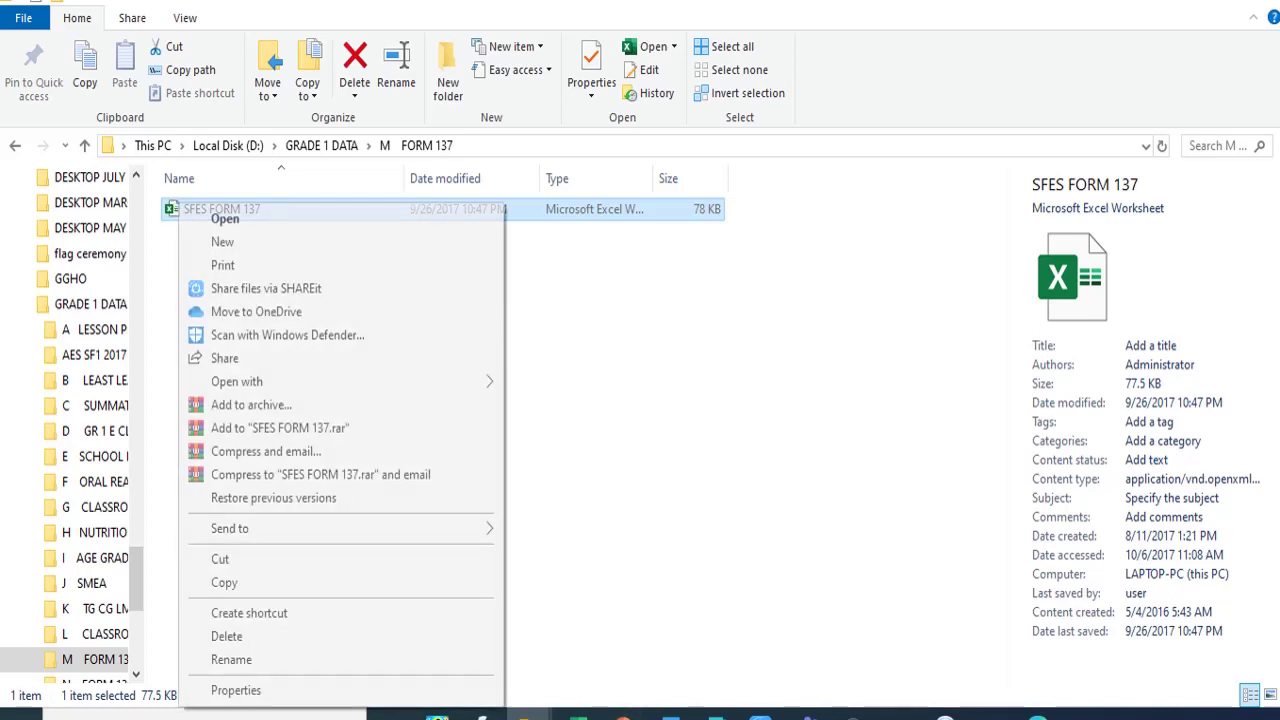
click(790, 290)
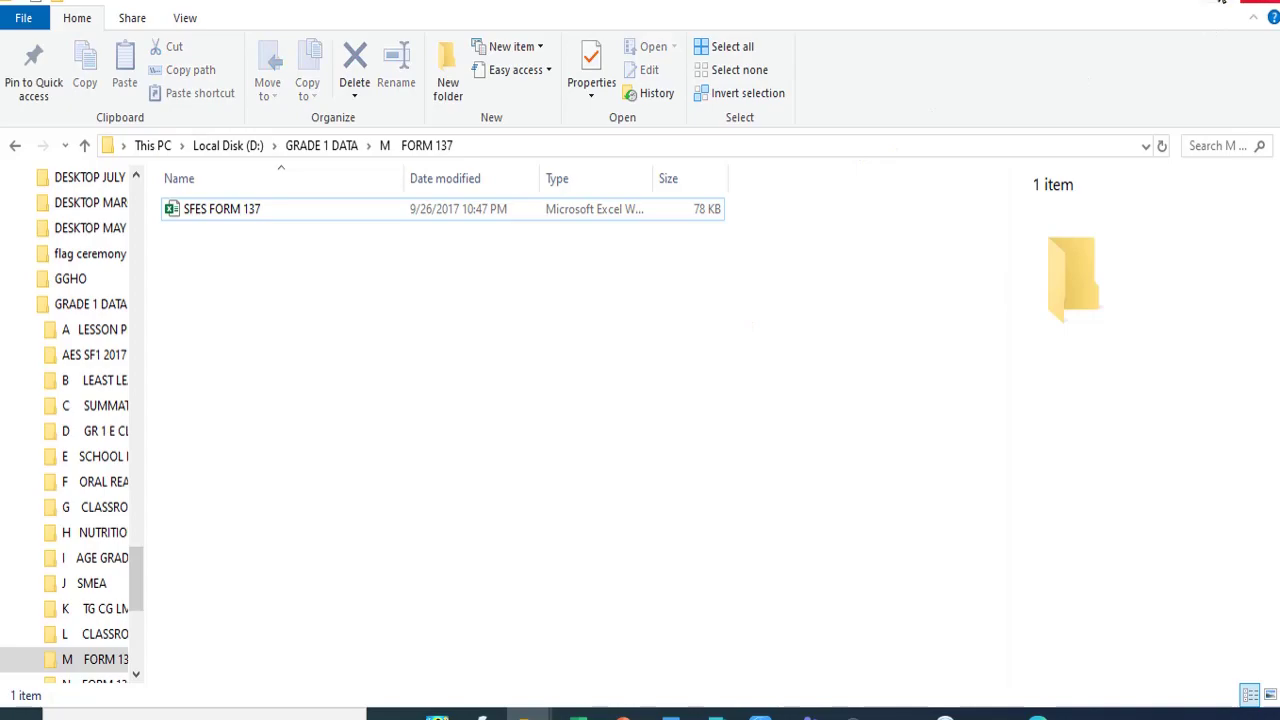
click(1258, 3)
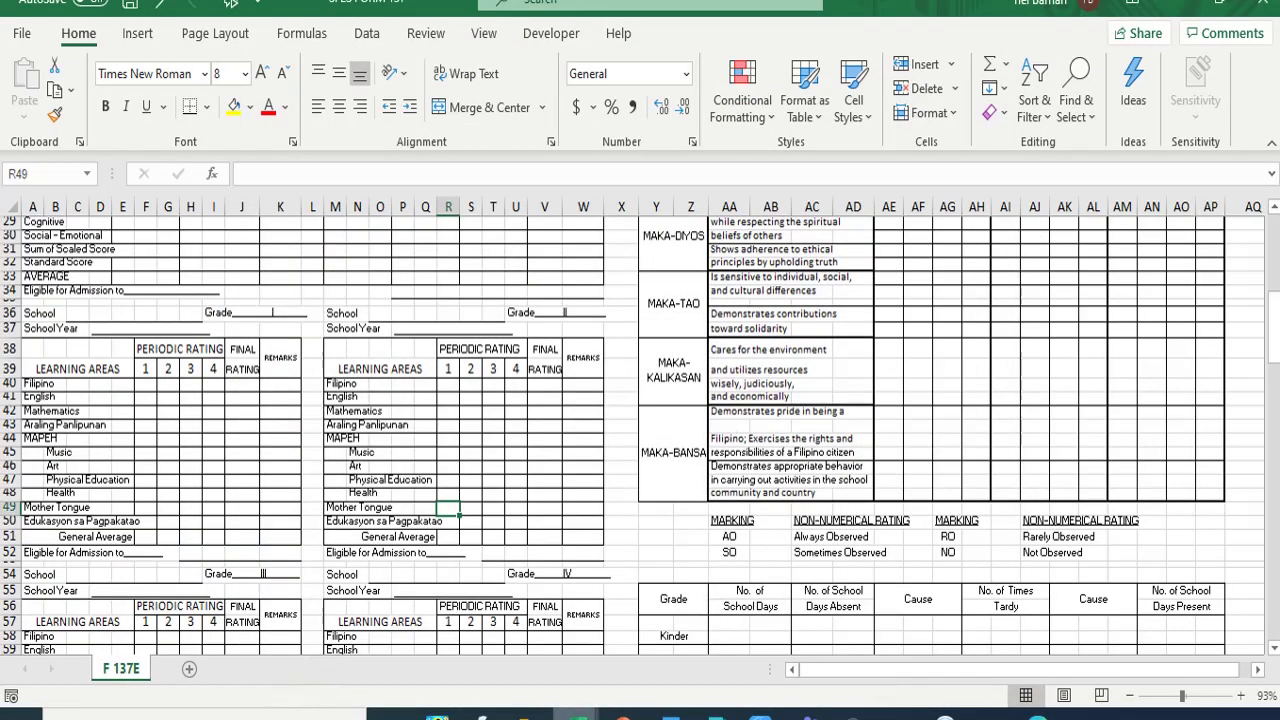
mouse_move(577, 715)
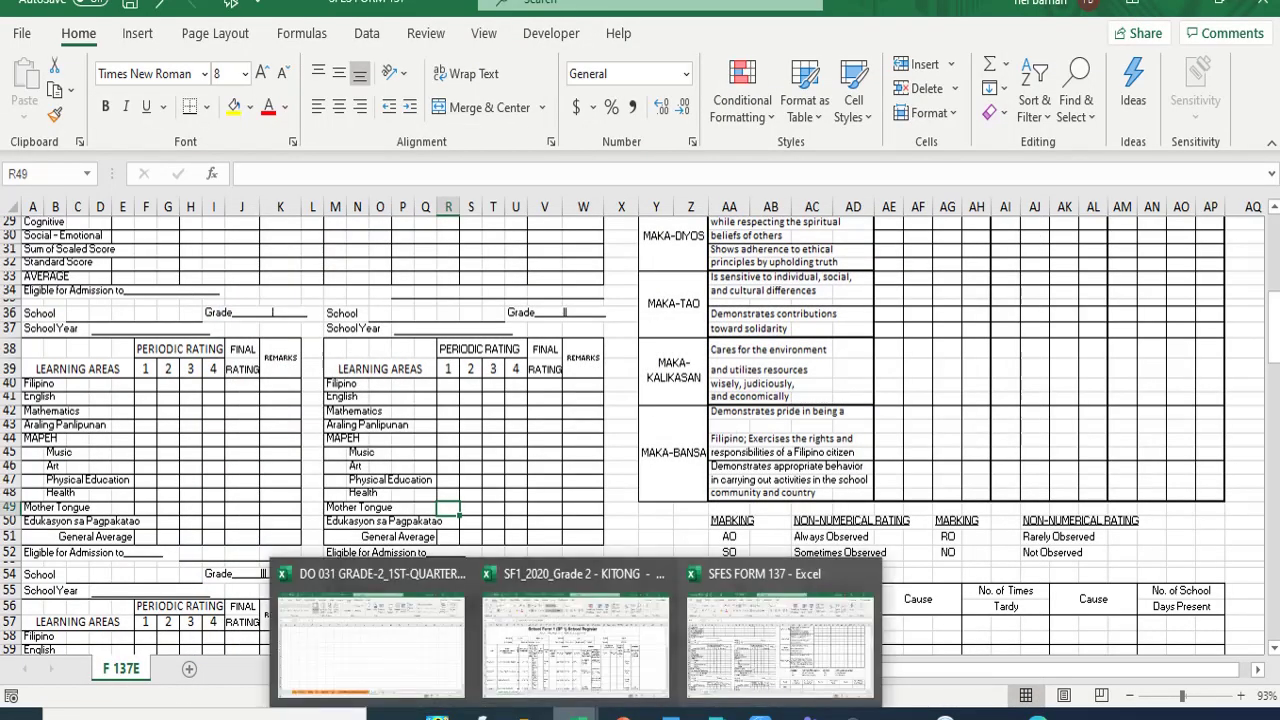
click(372, 680)
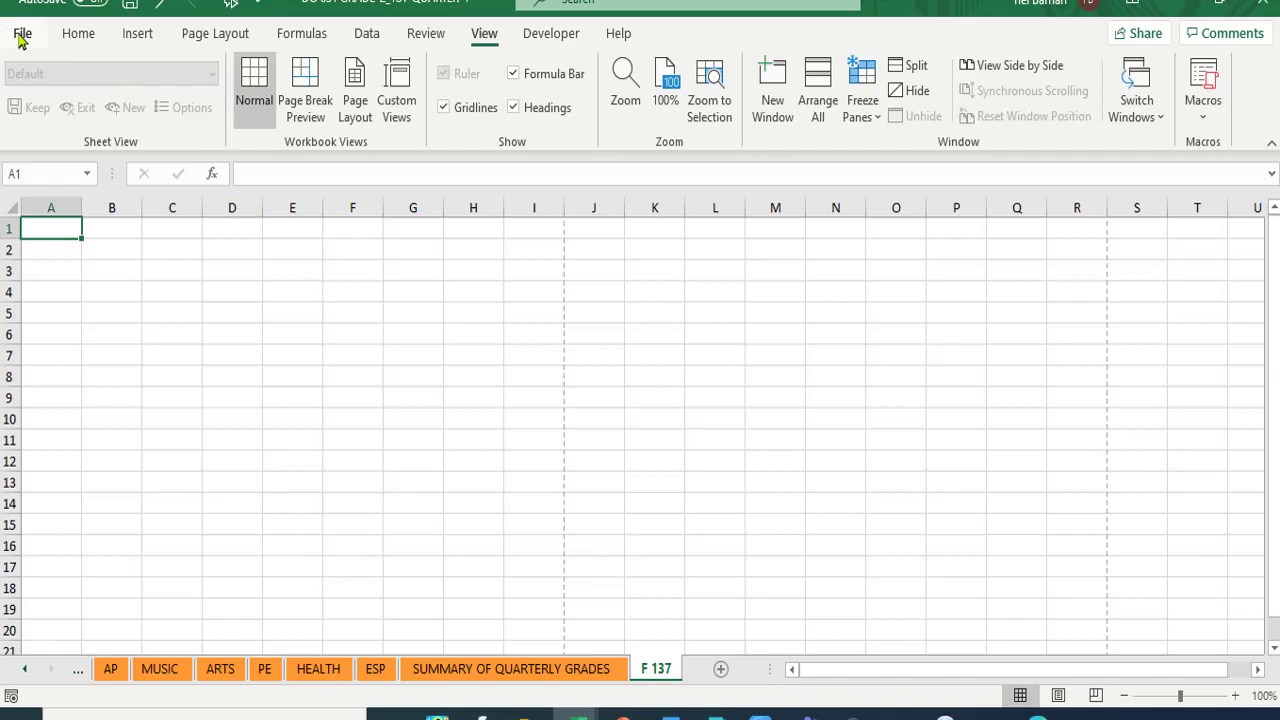
click(22, 36)
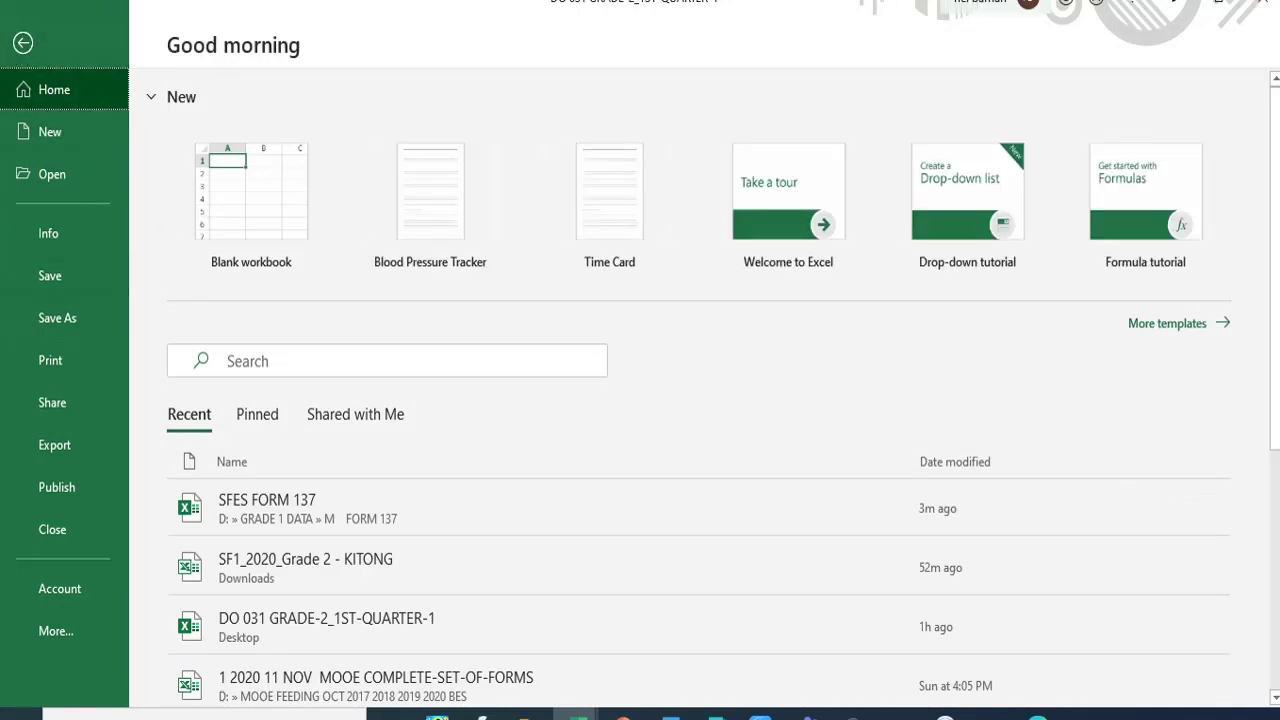
click(22, 43)
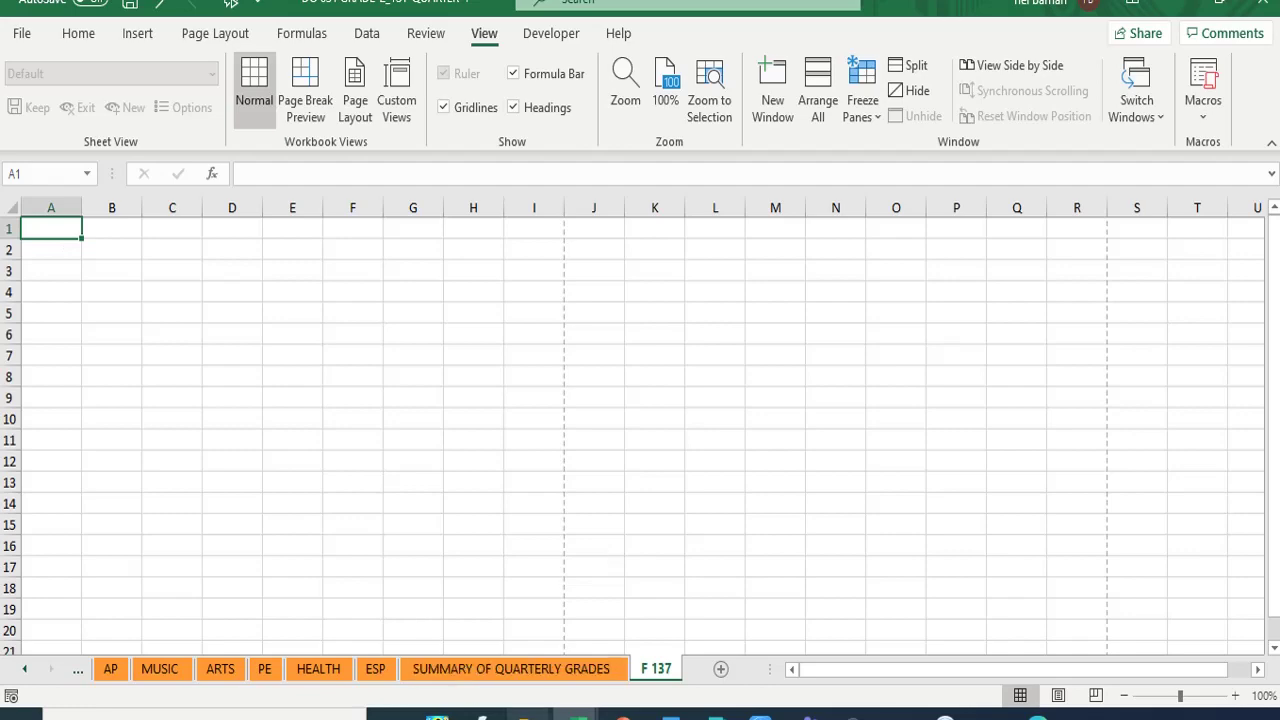
click(577, 712)
click(750, 670)
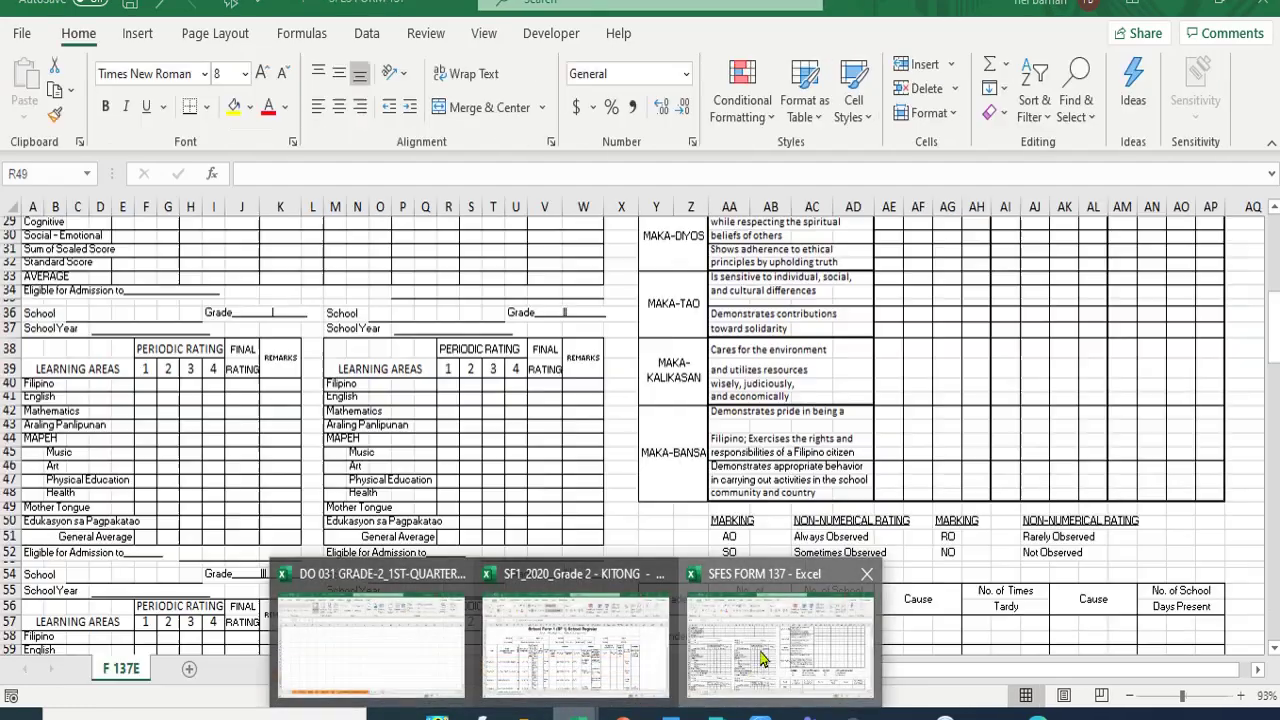
- Copy the F 137E form range A1:AO23
scroll(135, 285, up, 9)
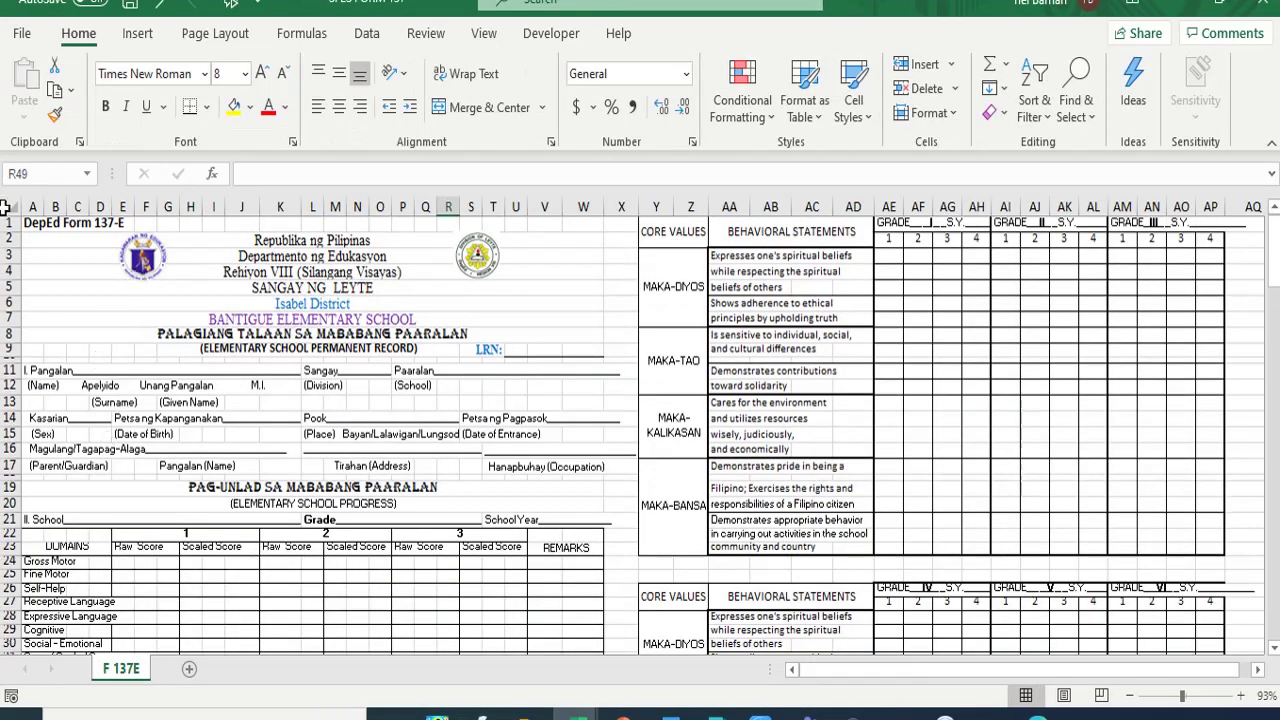
drag(42, 222, 1160, 430)
click(55, 92)
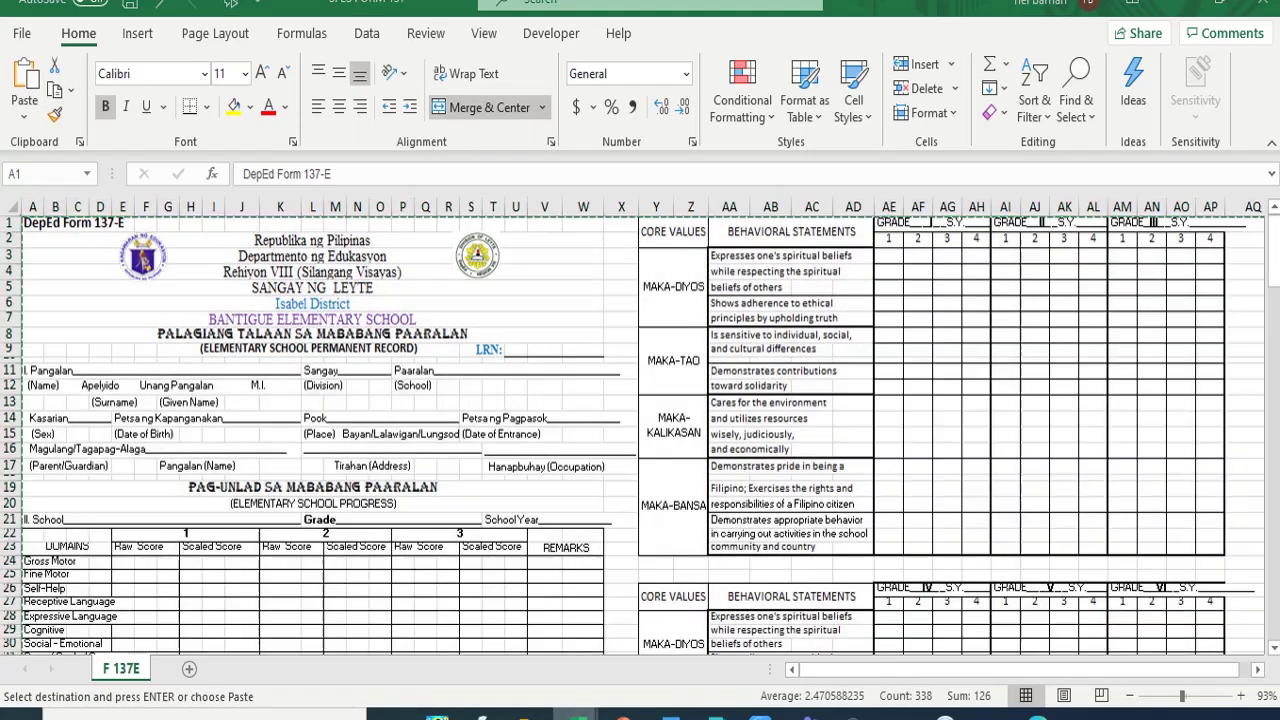
- Paste the copied form into the grade workbook's F 137 sheet
mouse_move(577, 715)
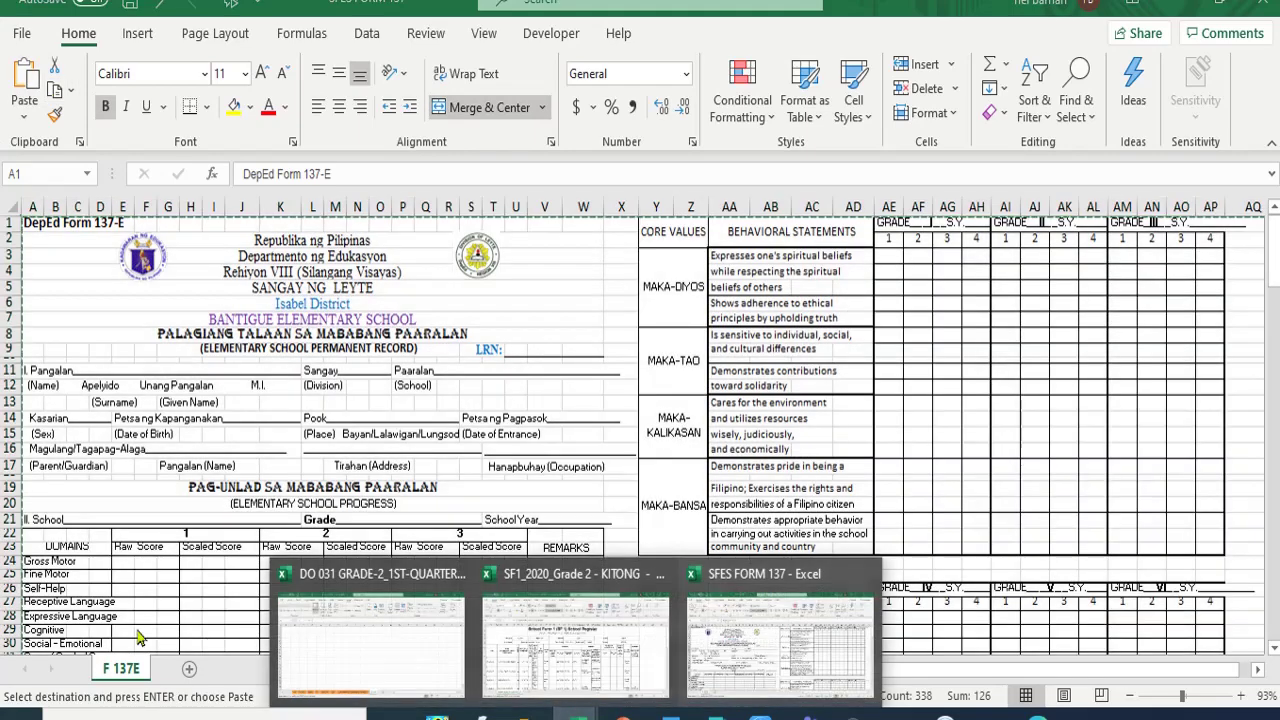
click(350, 630)
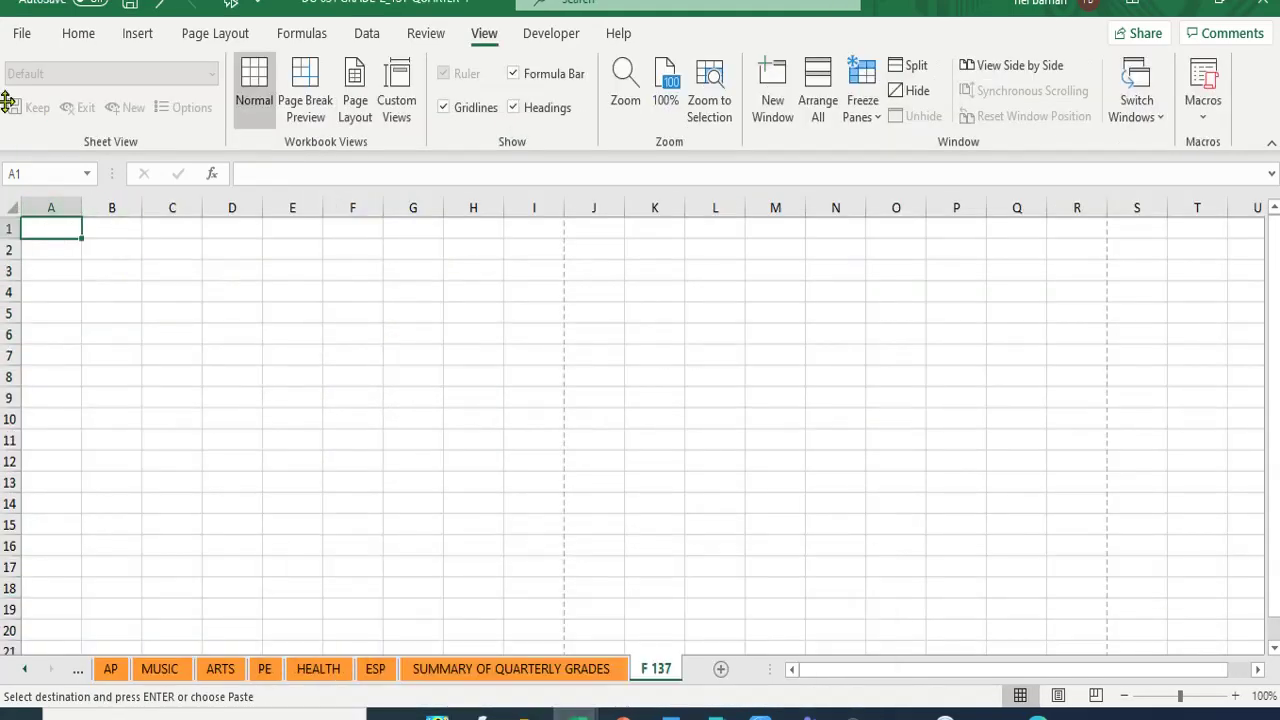
click(82, 36)
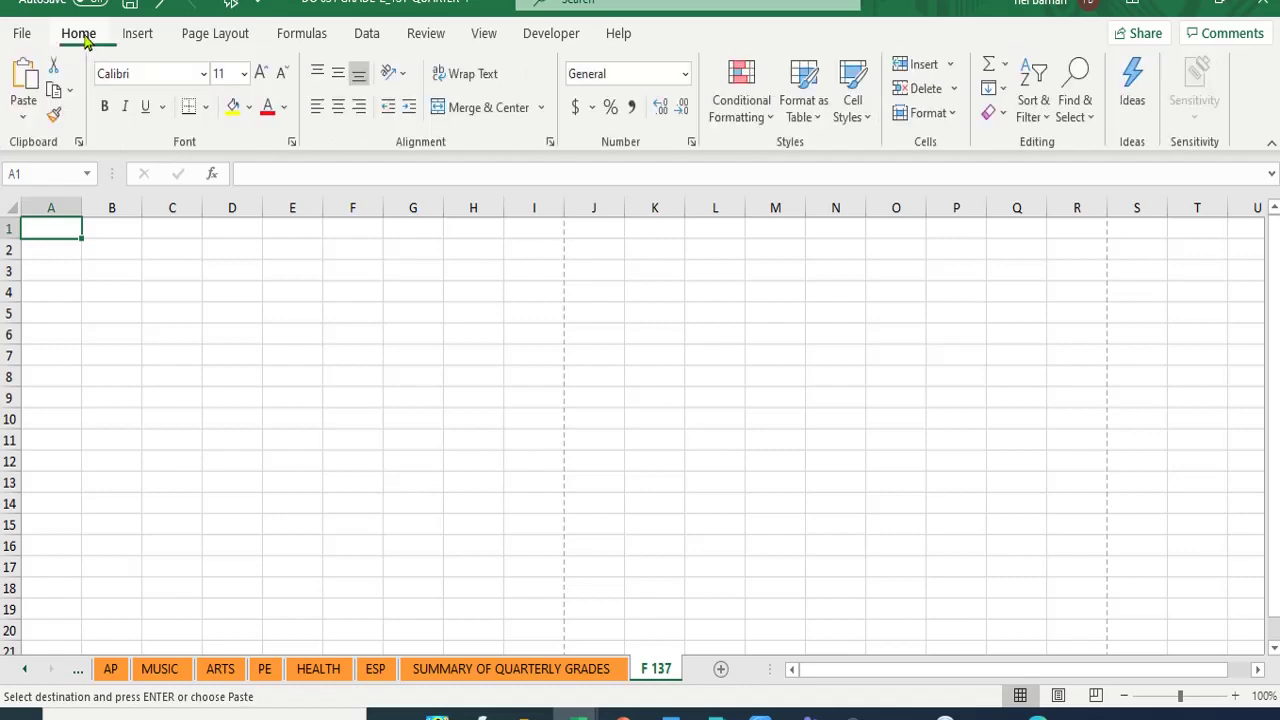
click(22, 76)
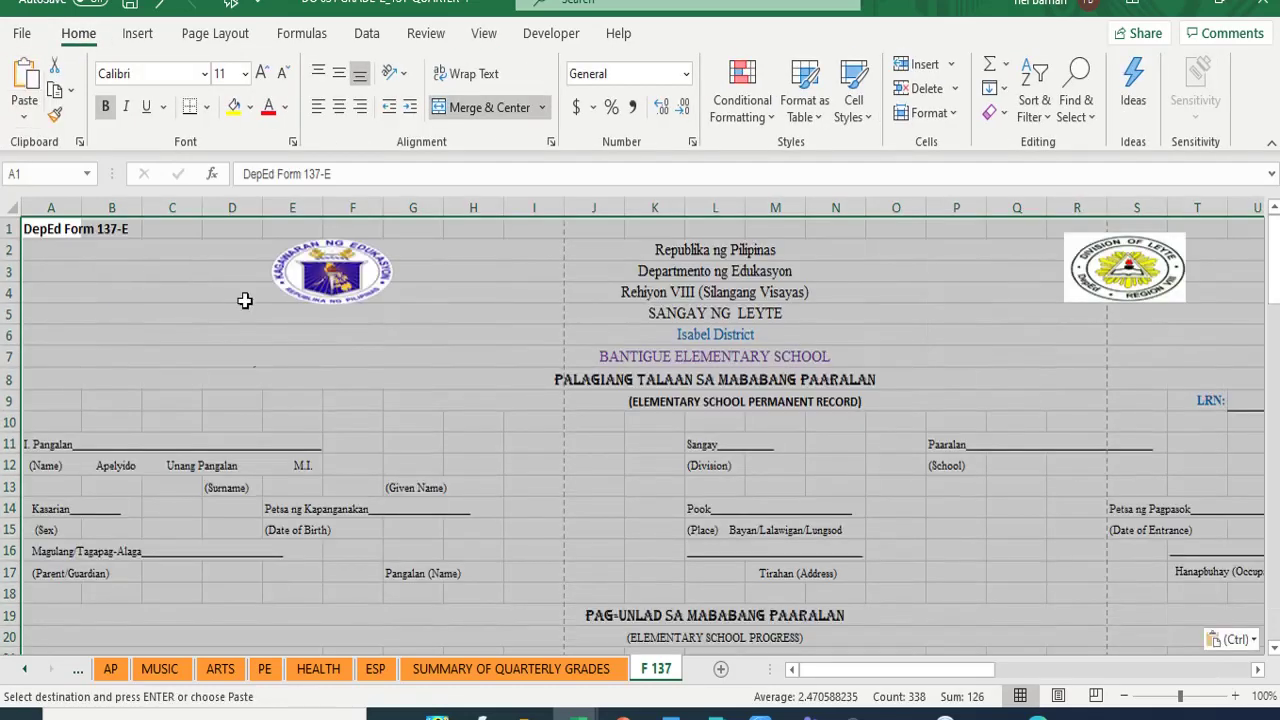
scroll(428, 343, down, 12)
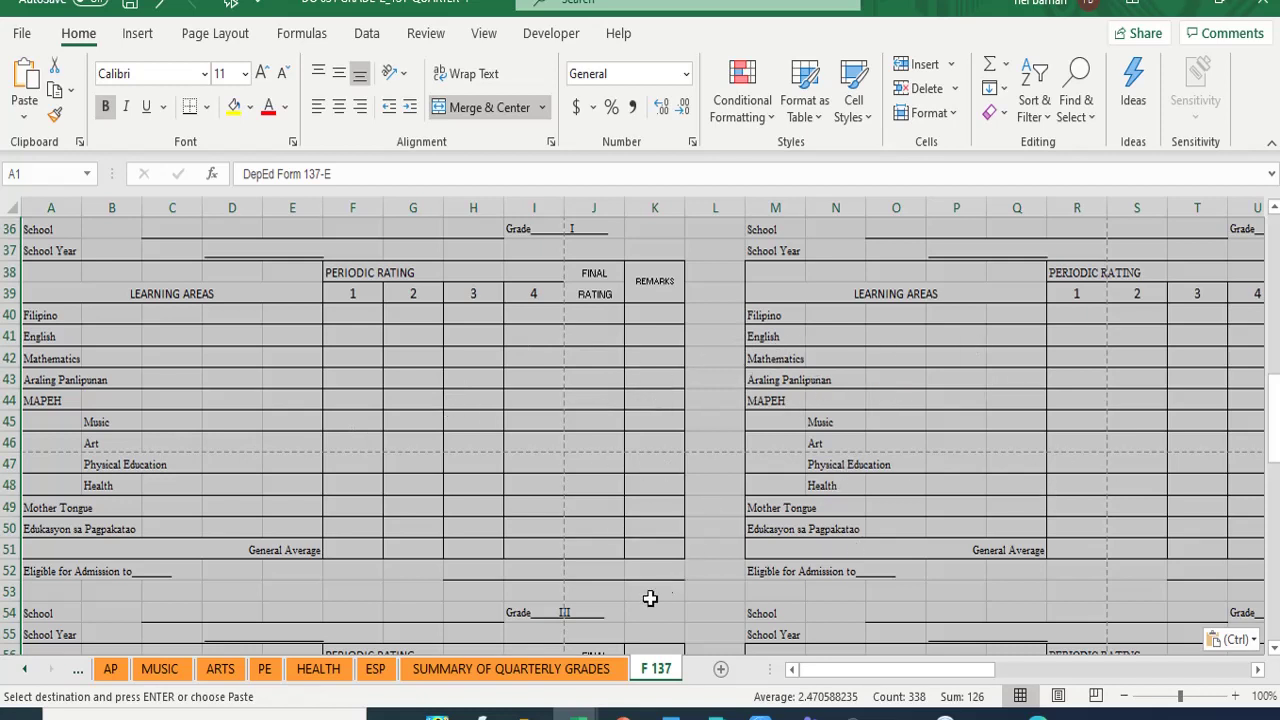
click(1258, 677)
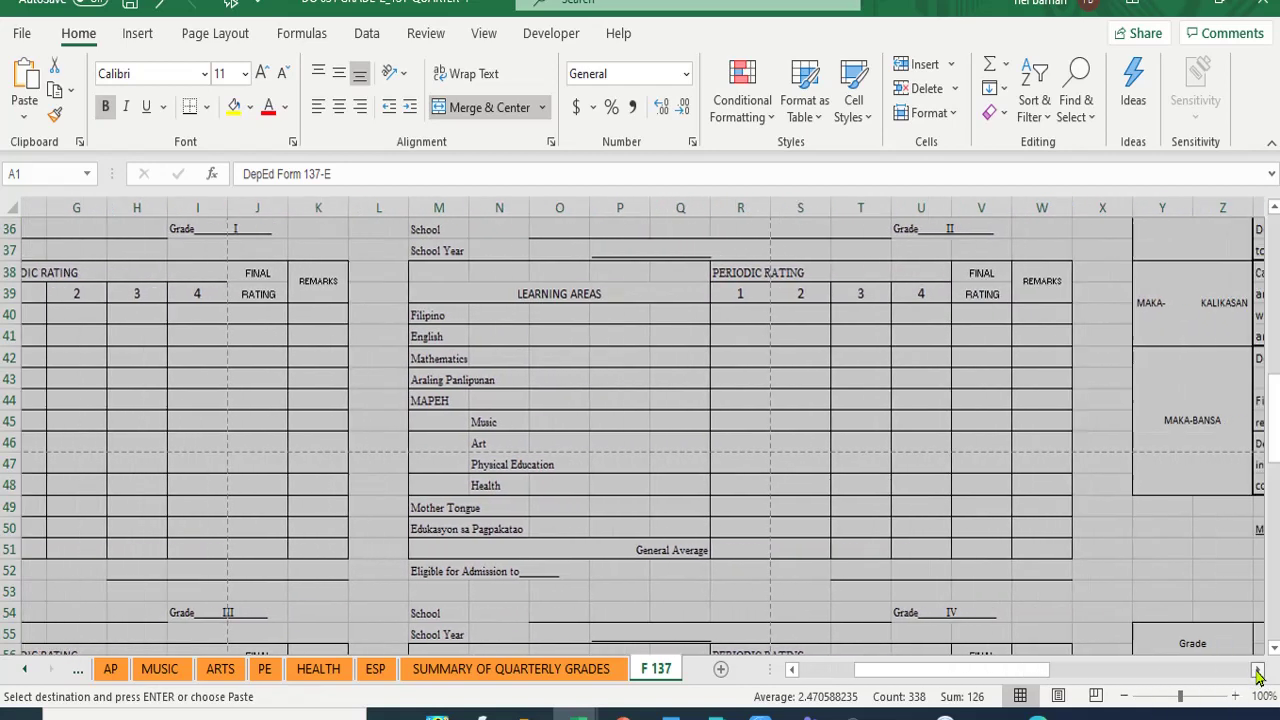
drag(1258, 677, 1258, 677)
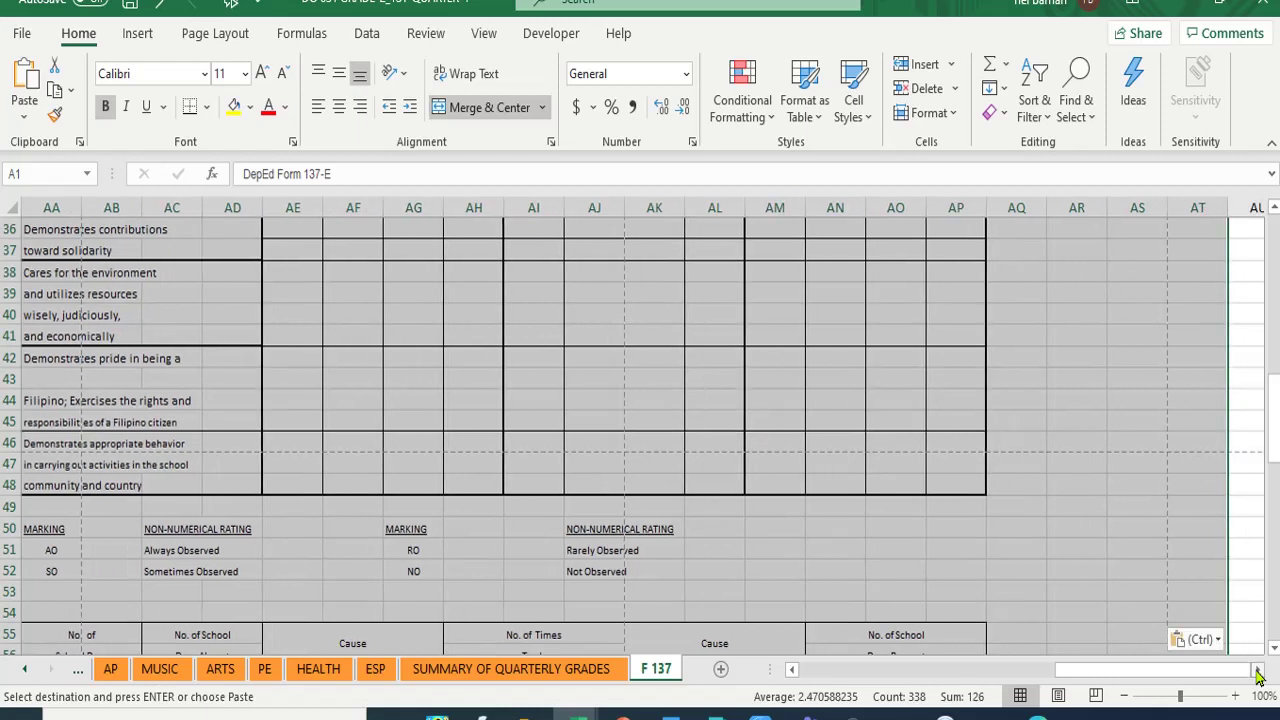
click(766, 531)
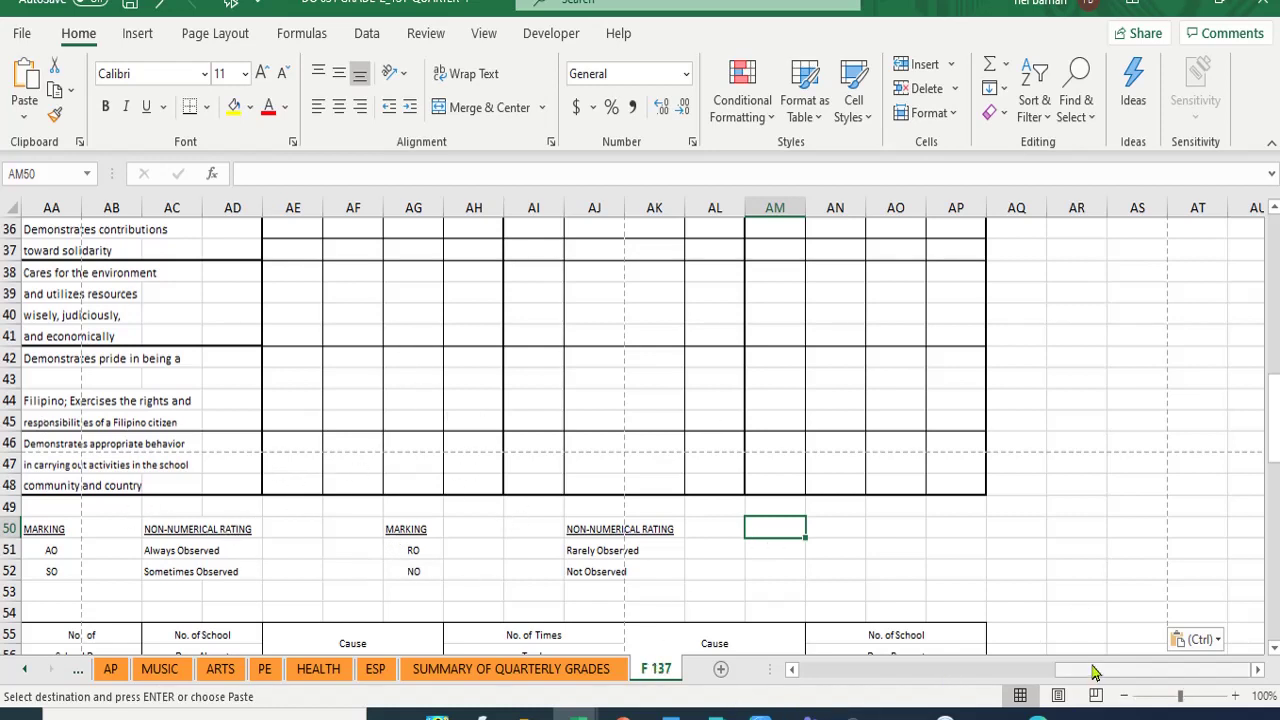
drag(1088, 673, 604, 647)
scroll(440, 470, up, 9)
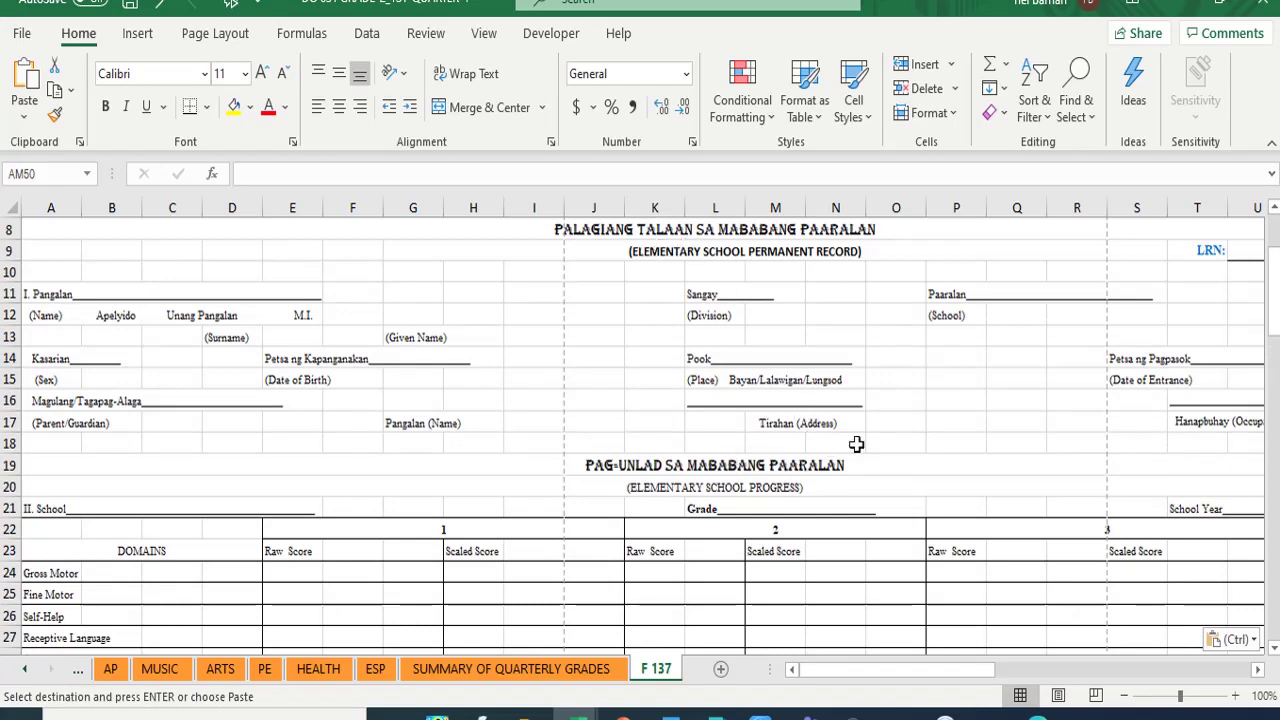
scroll(988, 462, down, 7)
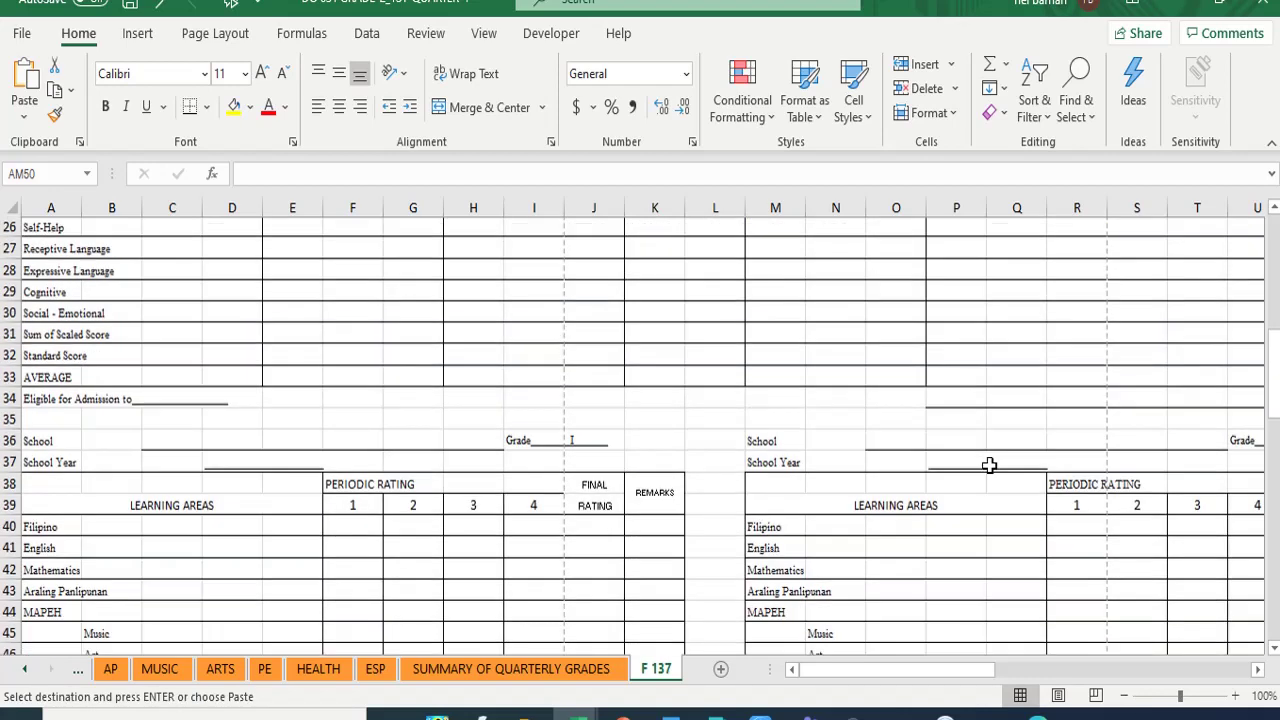
- Link Mother Tongue quarter 1 cell R49 to SUMMARY OF QUARTERLY GRADES F11, showing 90
click(1260, 670)
click(1260, 670)
click(1260, 670)
click(1260, 670)
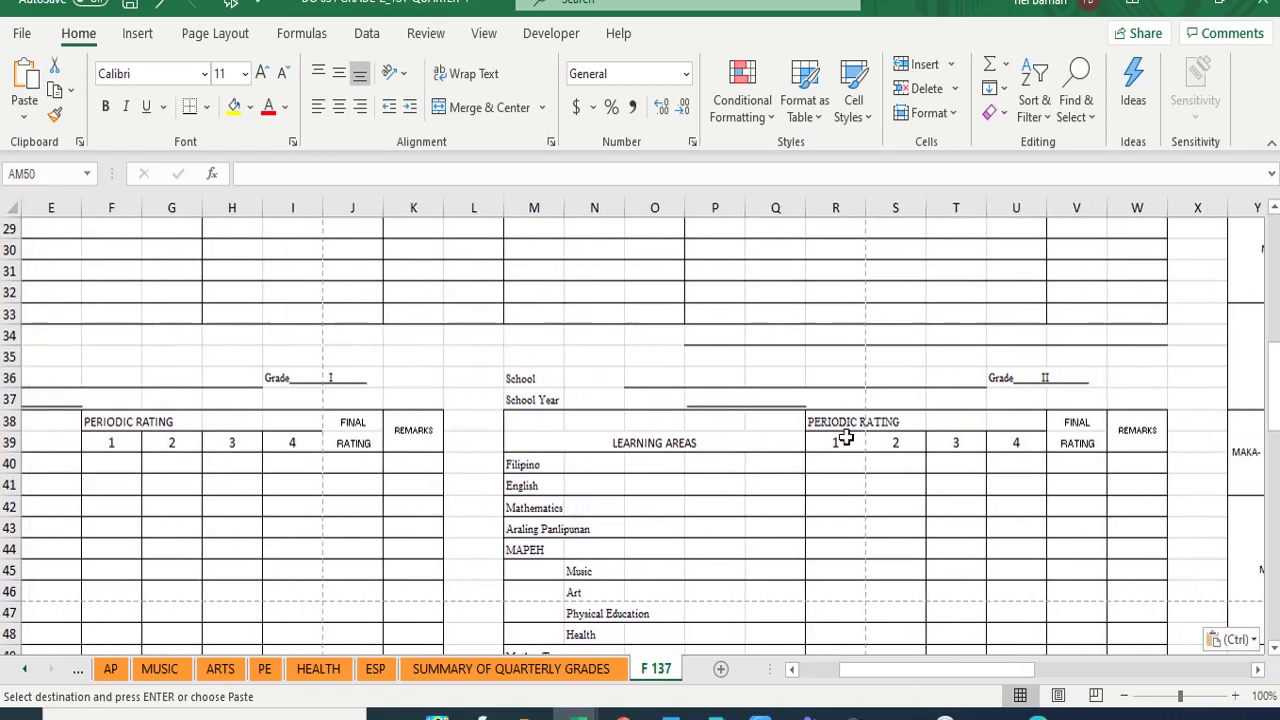
scroll(873, 488, down, 2)
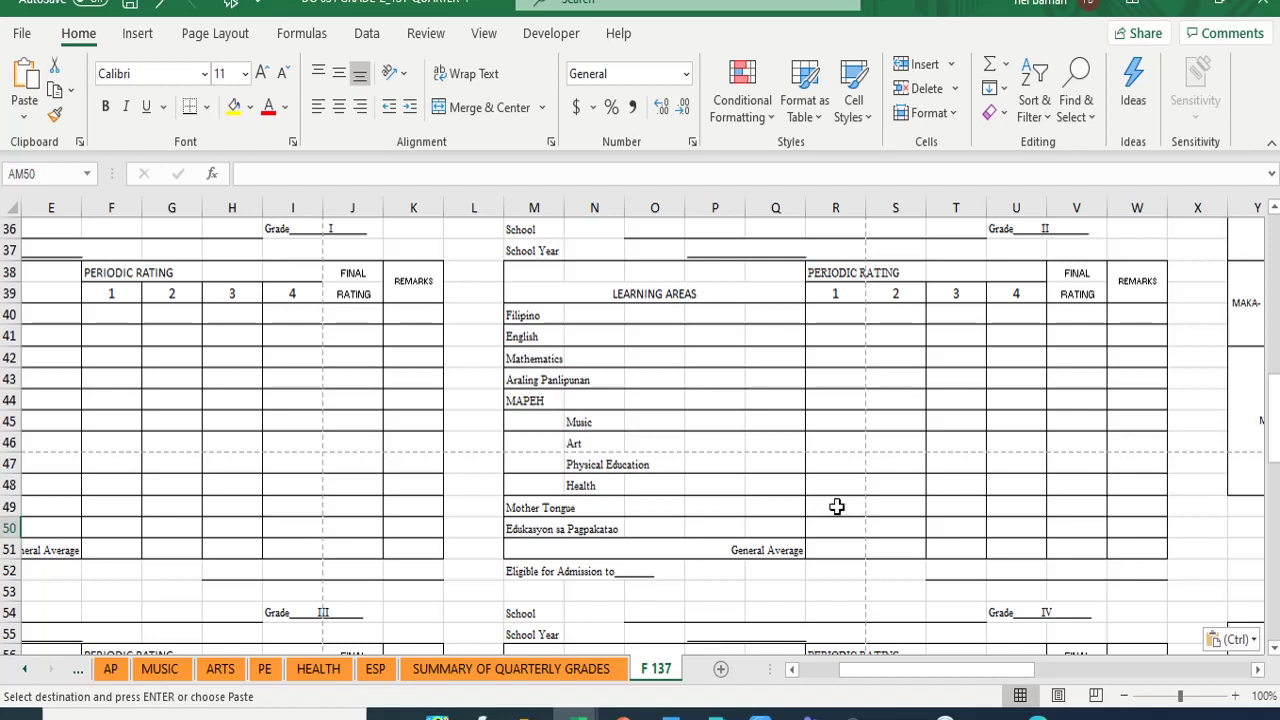
click(835, 506)
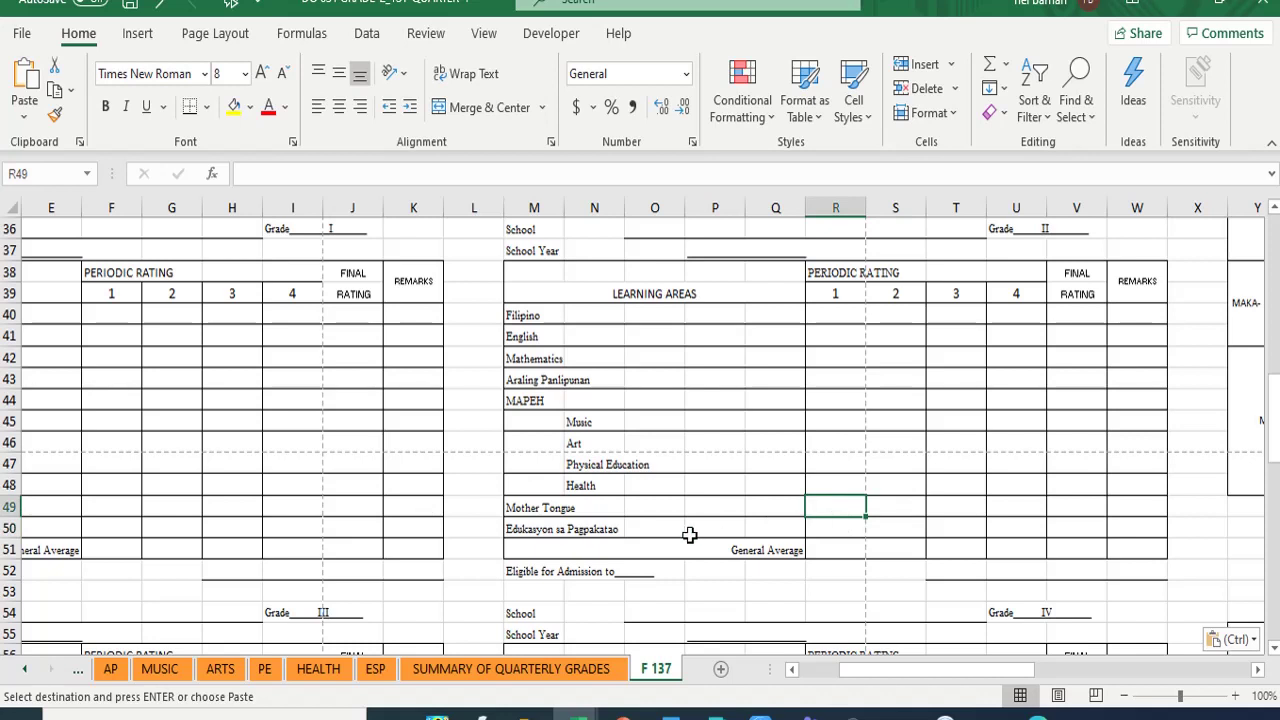
text(=)
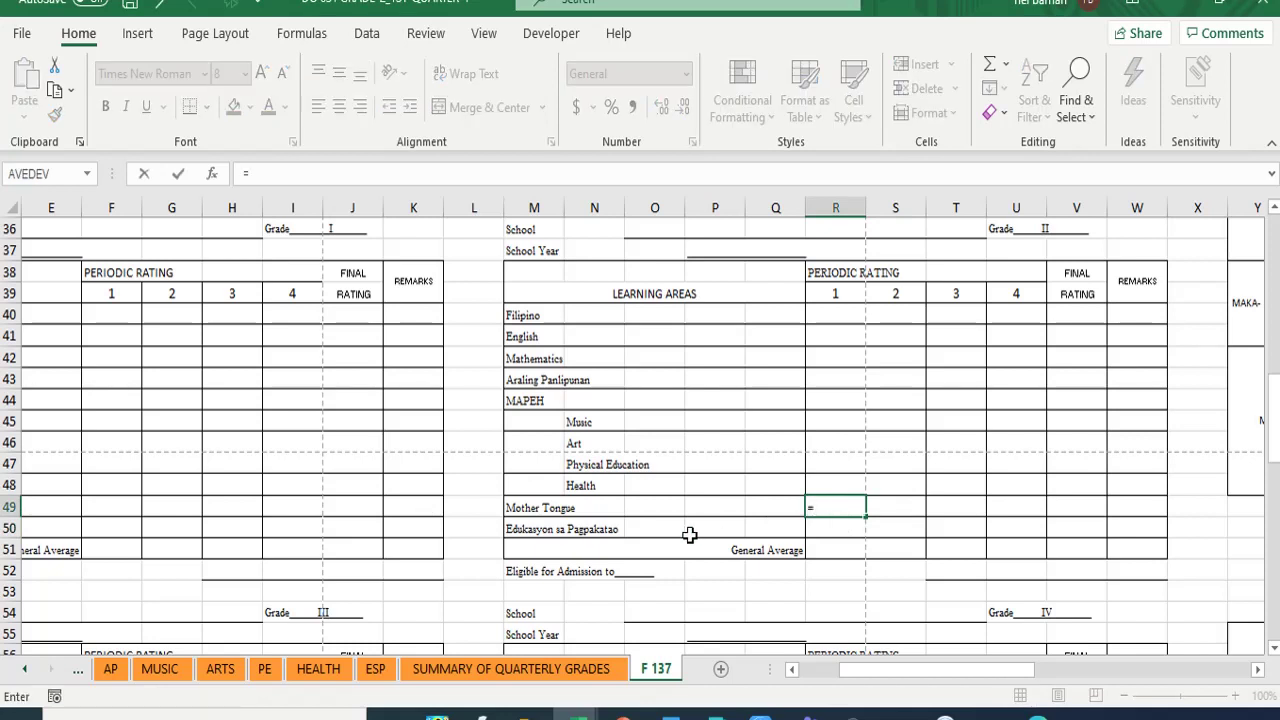
click(24, 669)
click(24, 669)
click(24, 669)
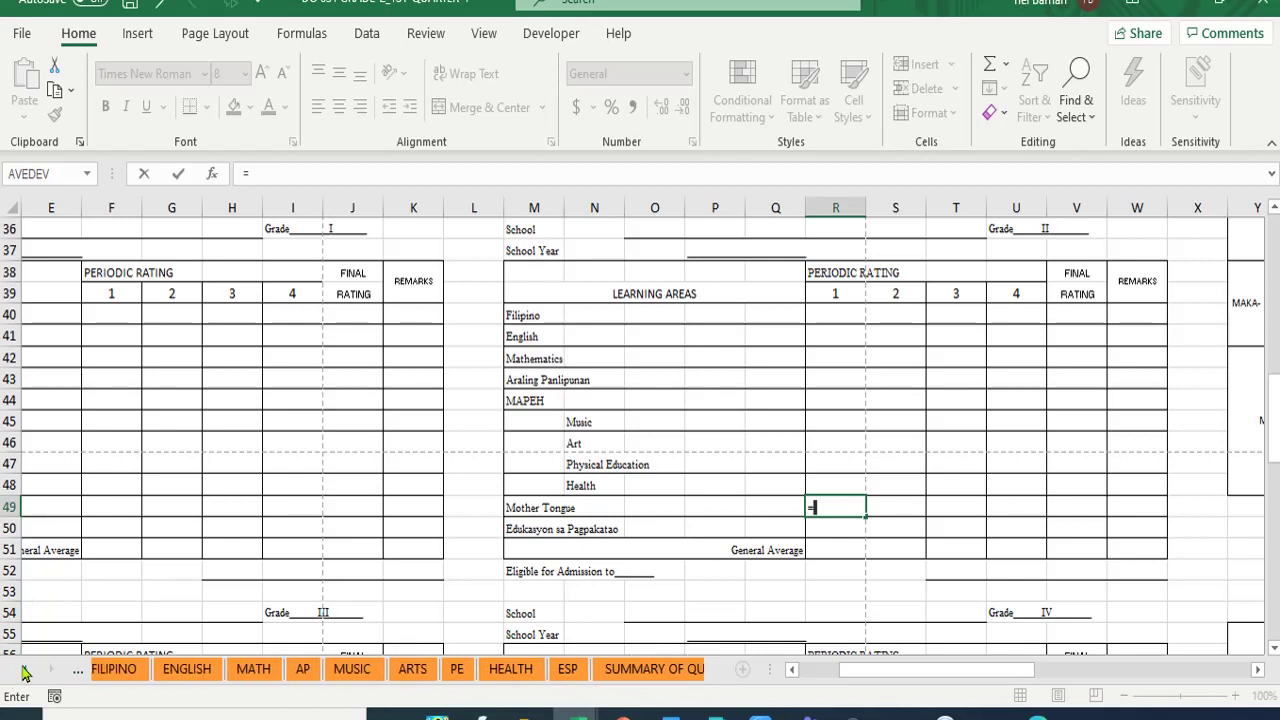
click(24, 669)
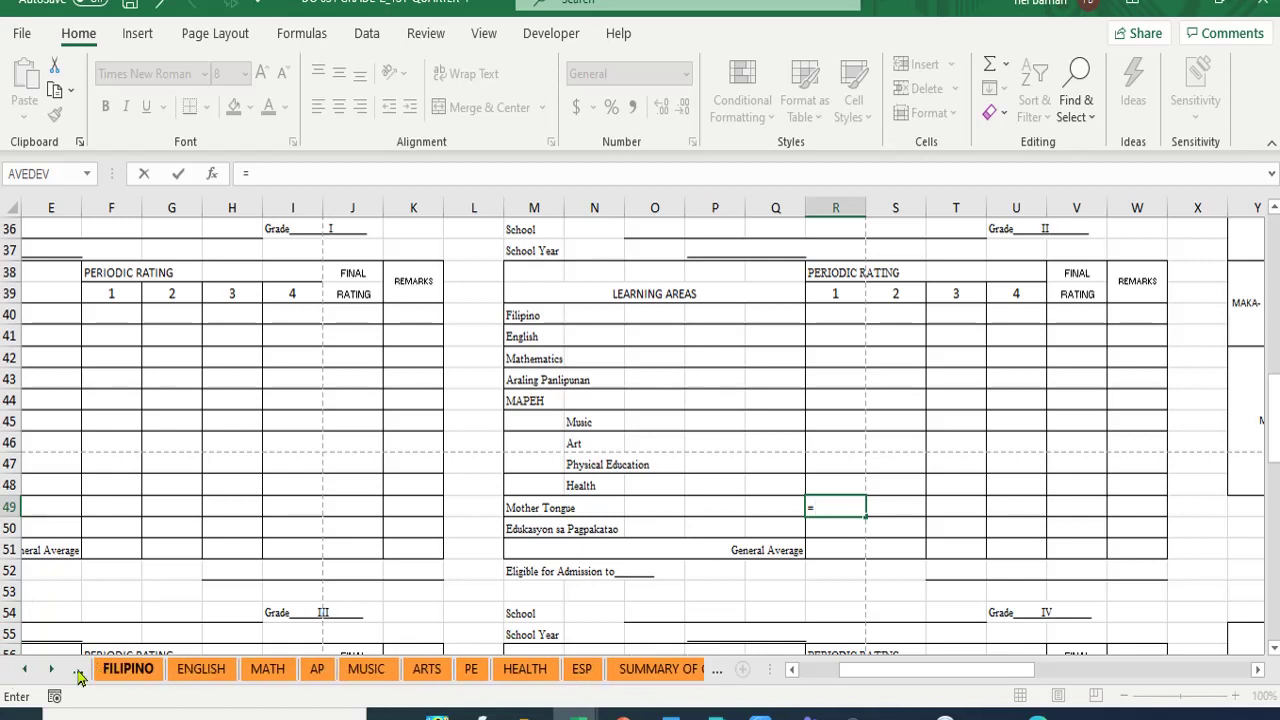
click(24, 669)
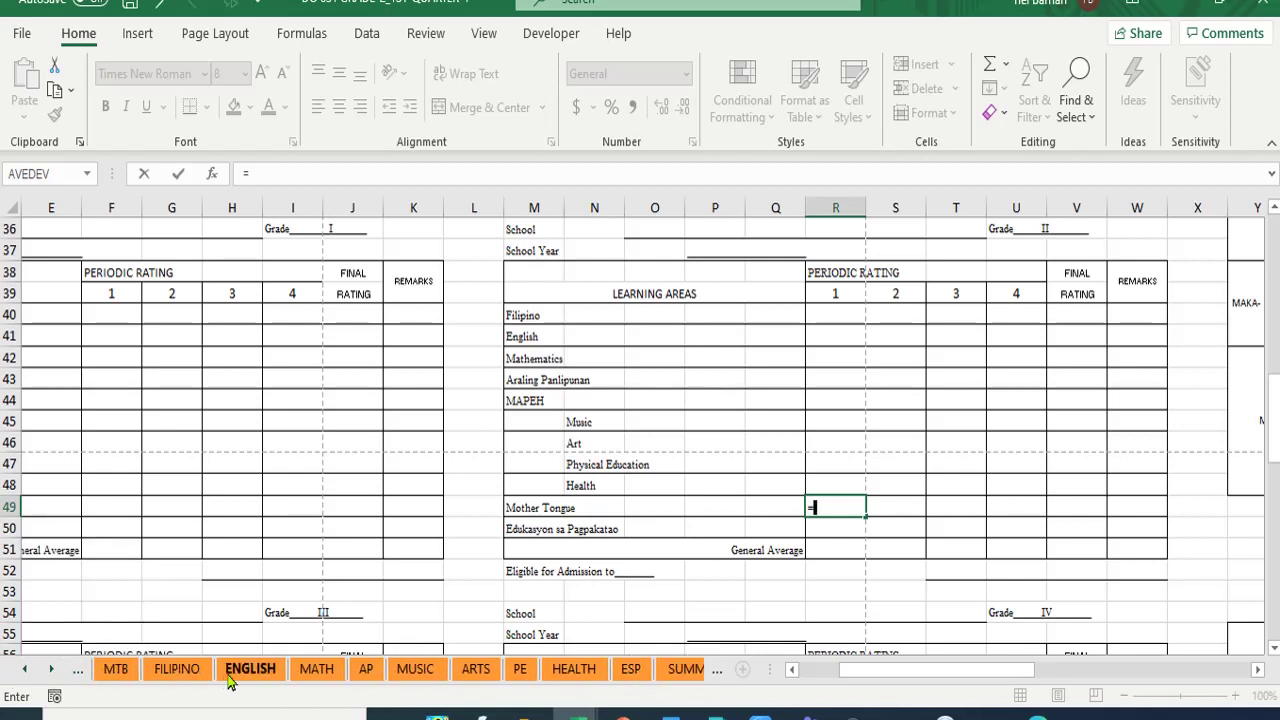
click(118, 673)
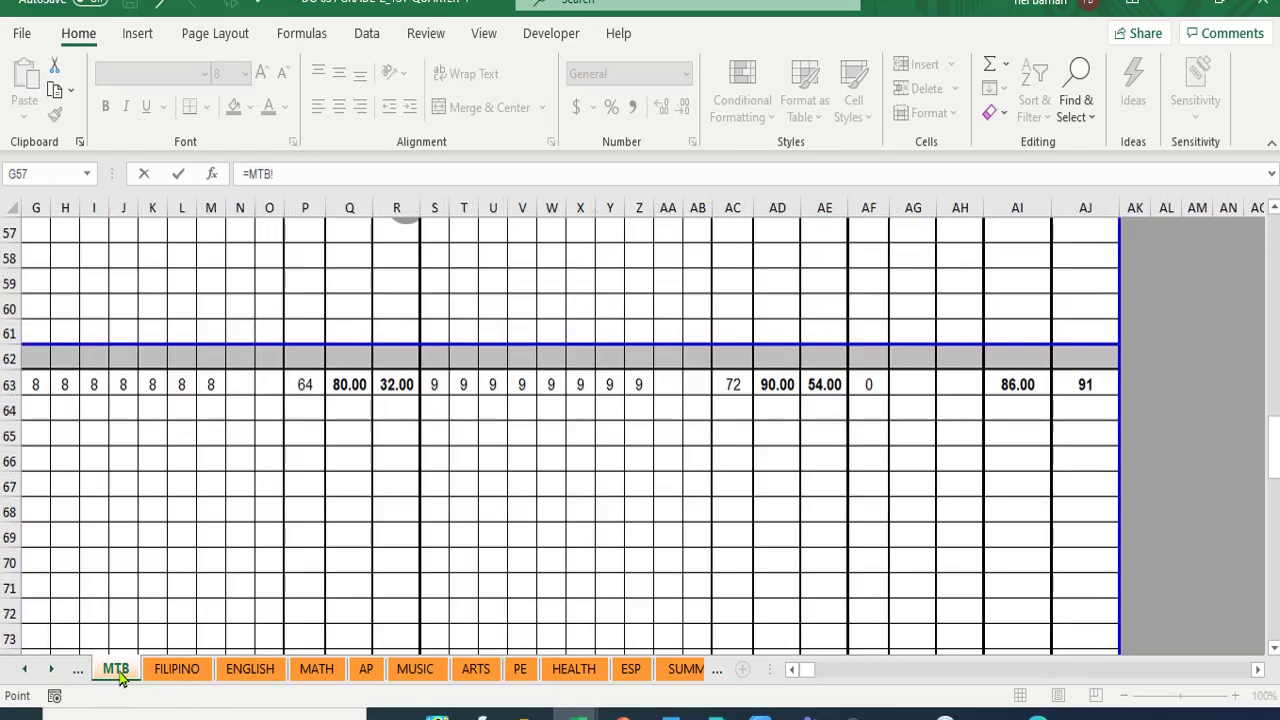
click(686, 670)
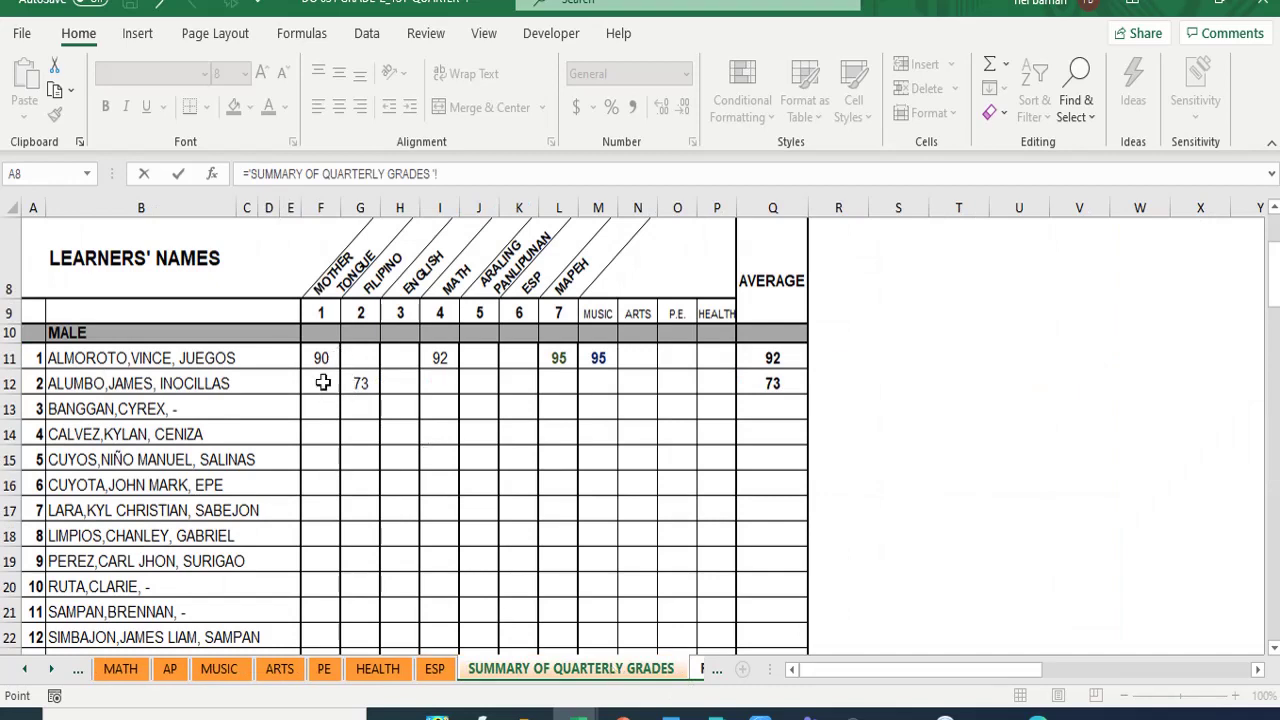
click(323, 358)
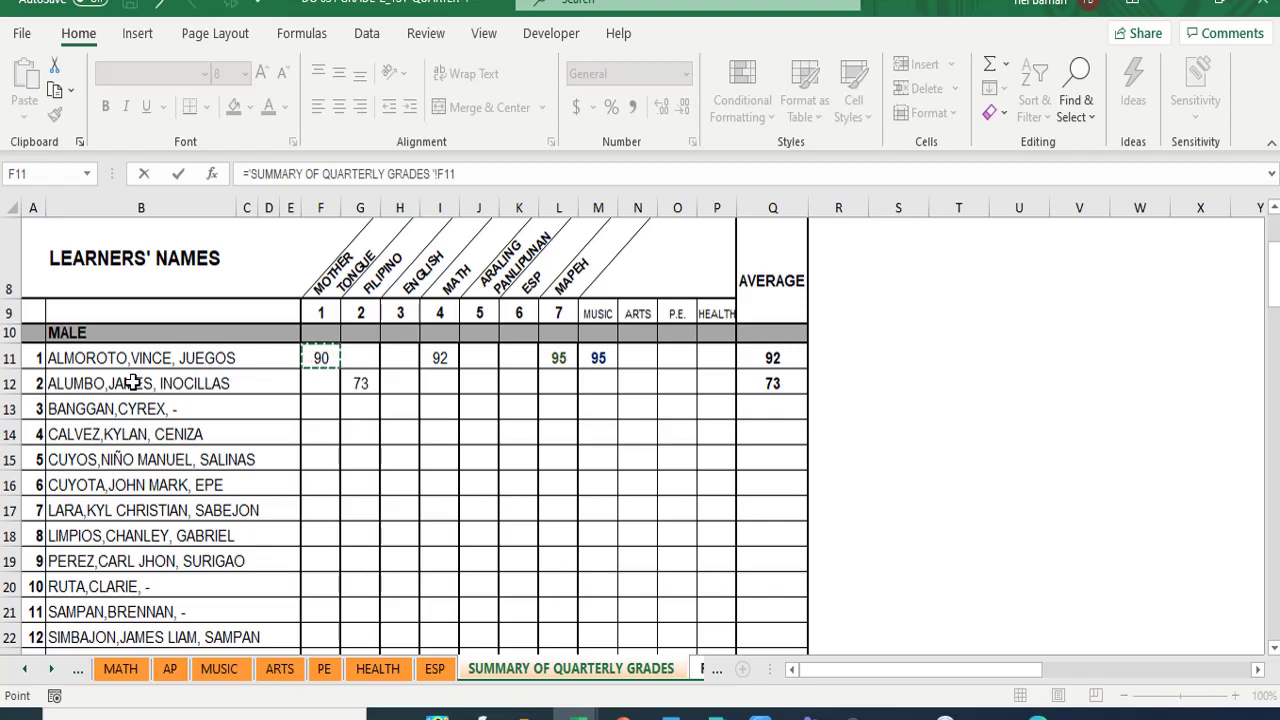
key(Return)
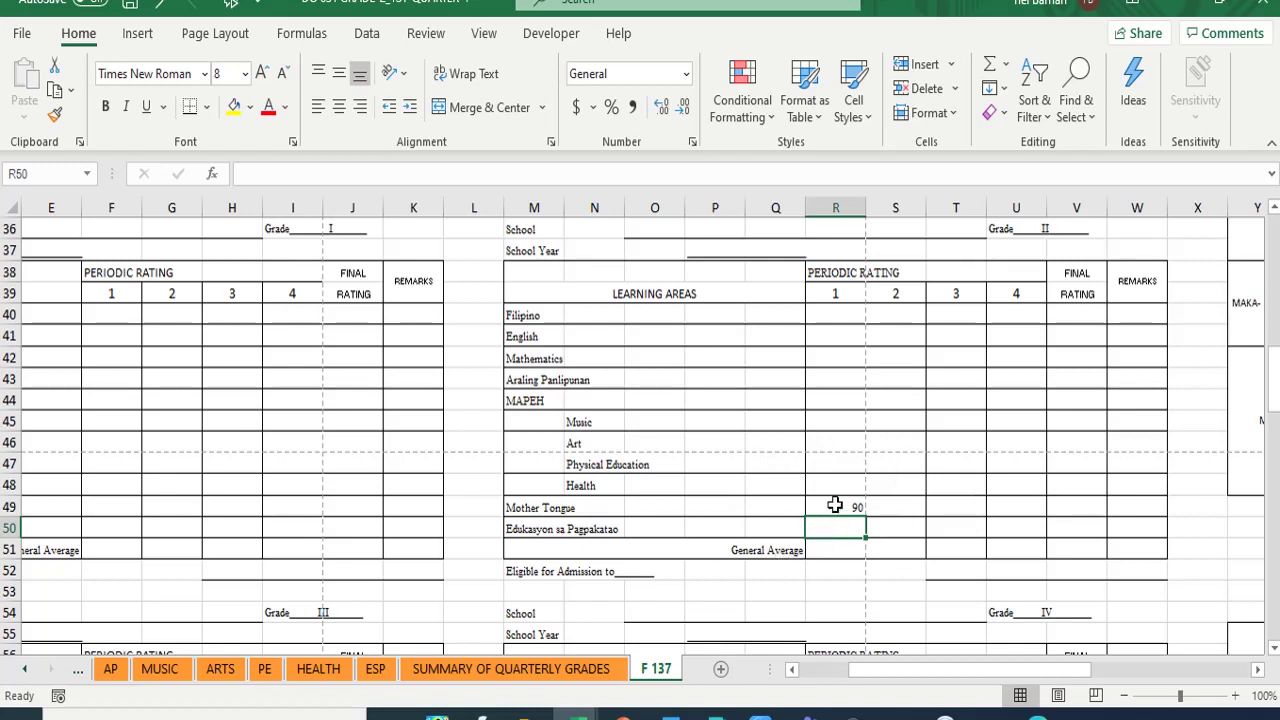
click(835, 505)
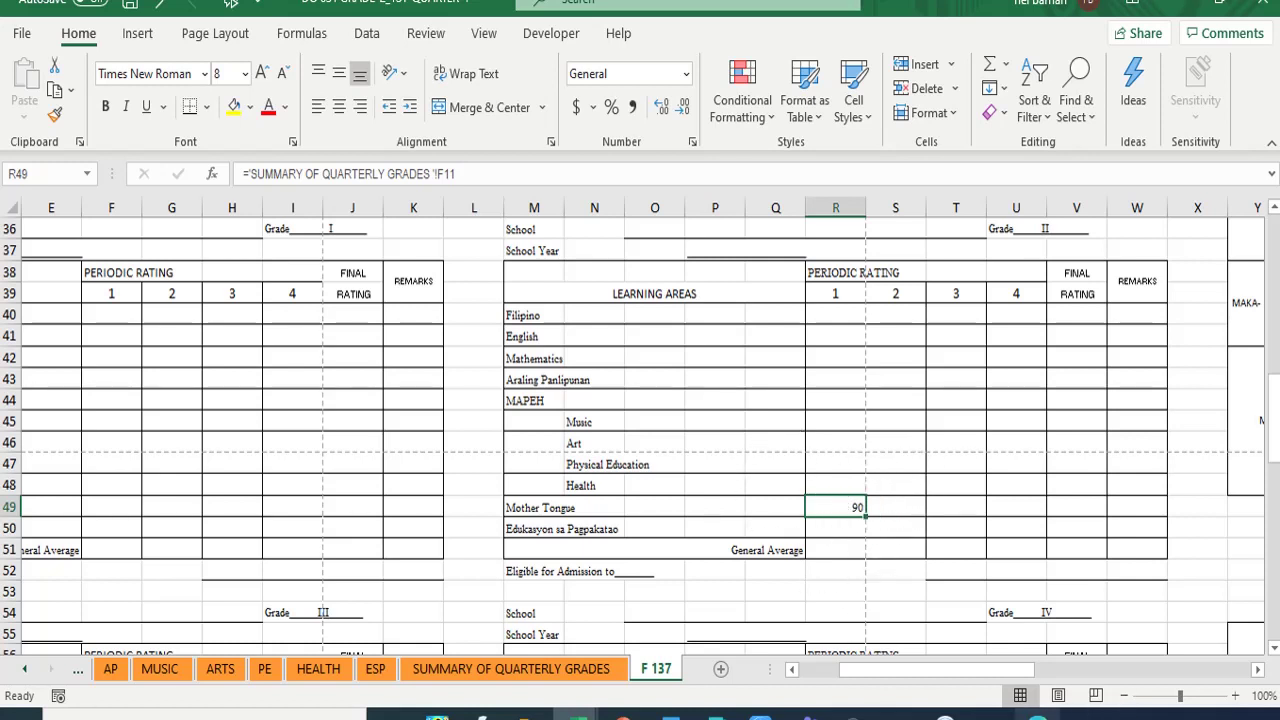
- Check the Google Meet page, then bring the SFES FORM 137 workbook forward
click(650, 714)
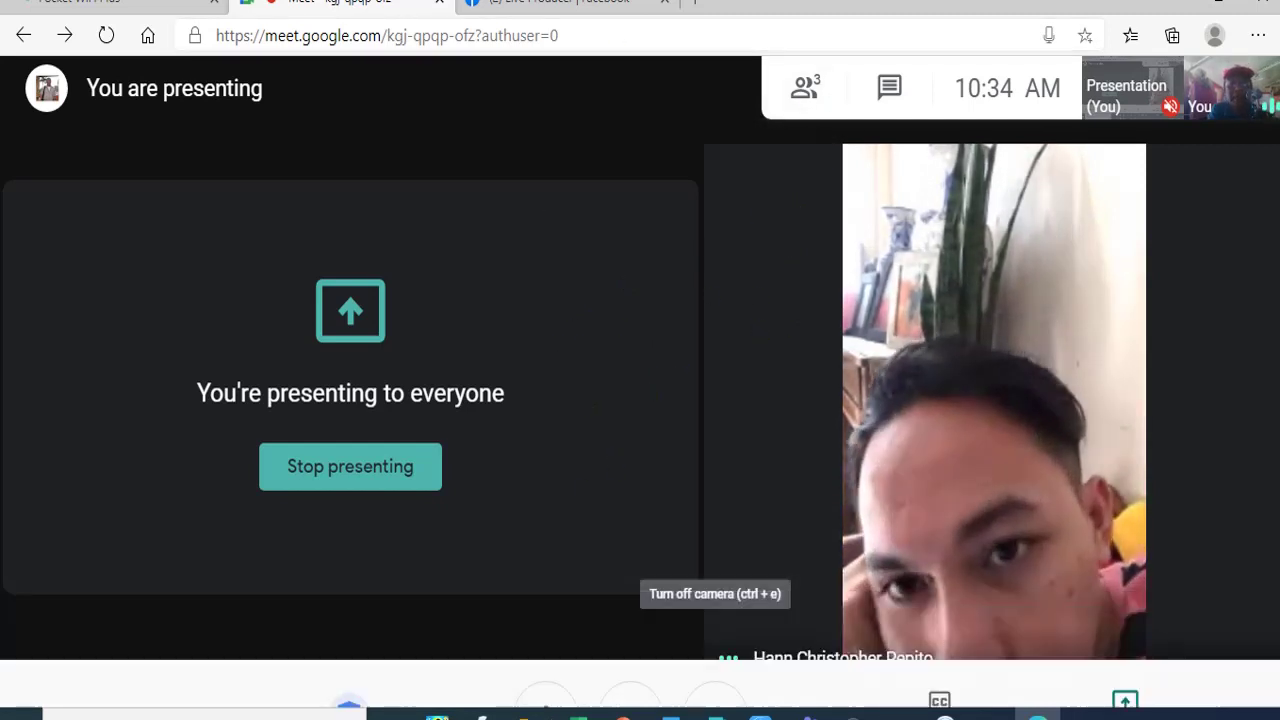
mouse_move(577, 714)
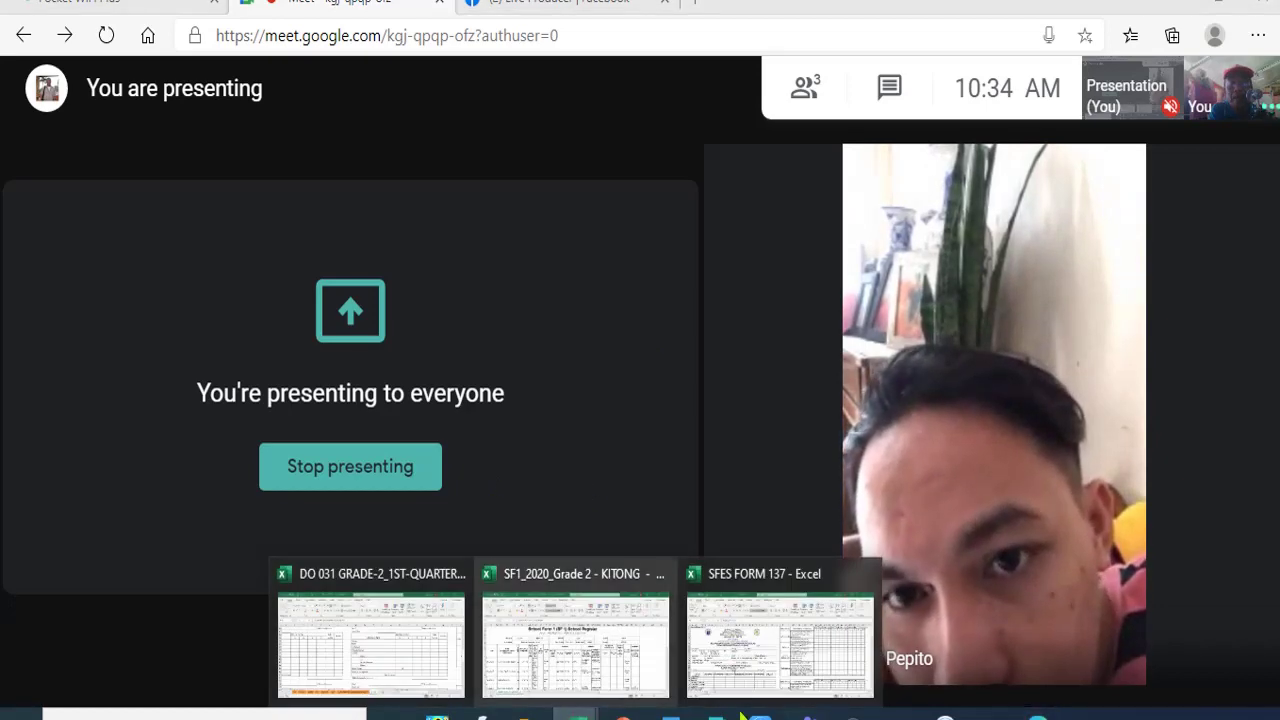
click(775, 657)
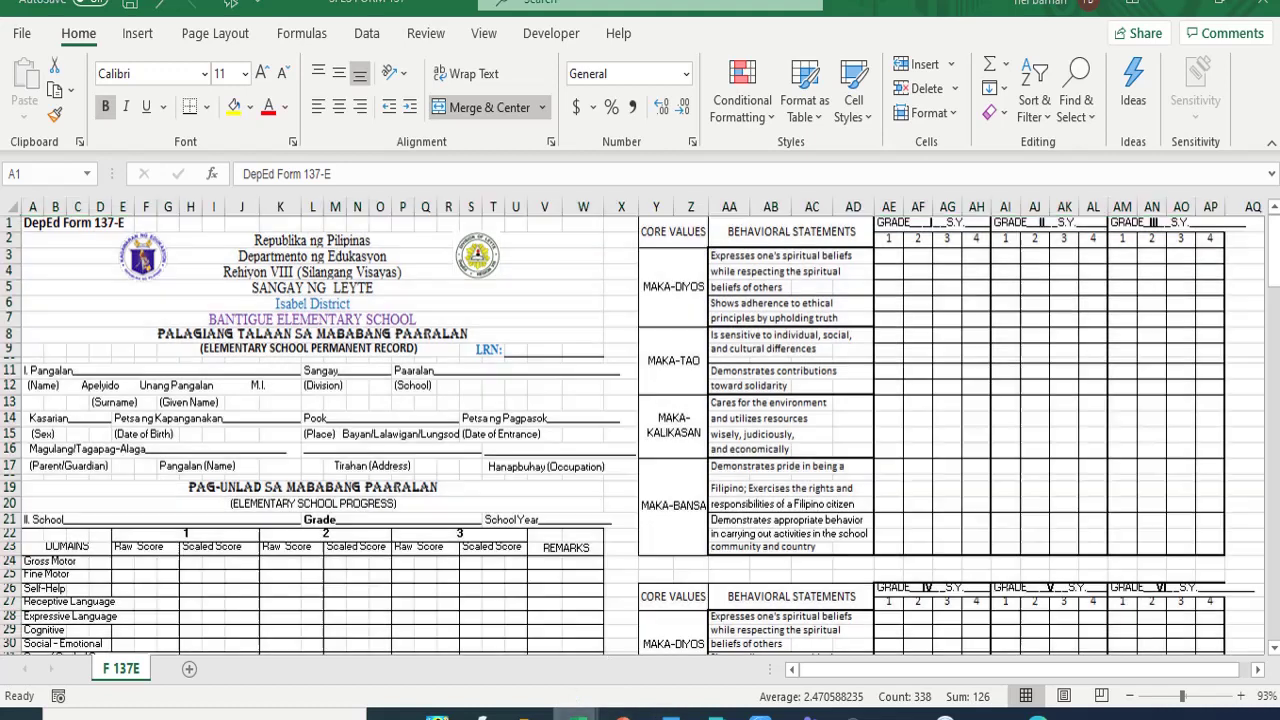
- Back in the grades workbook, fill the Mother Tongue grade cell R49 yellow
mouse_move(577, 714)
click(409, 648)
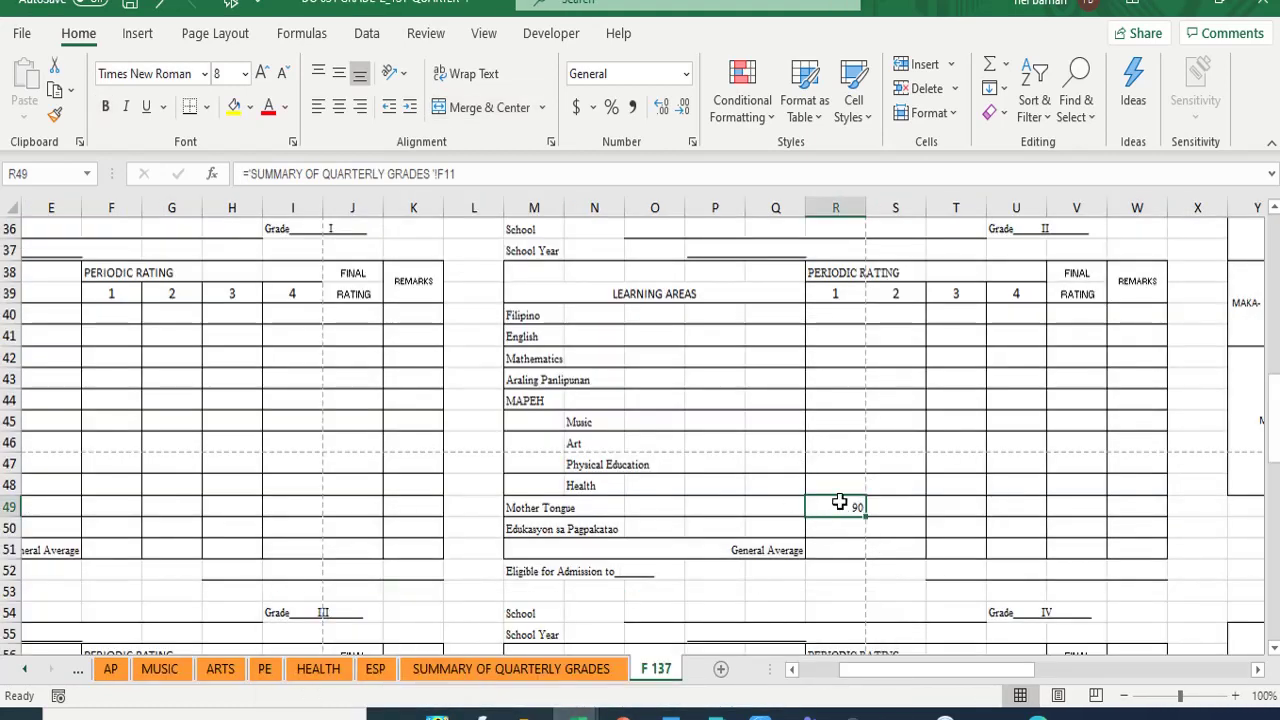
click(234, 108)
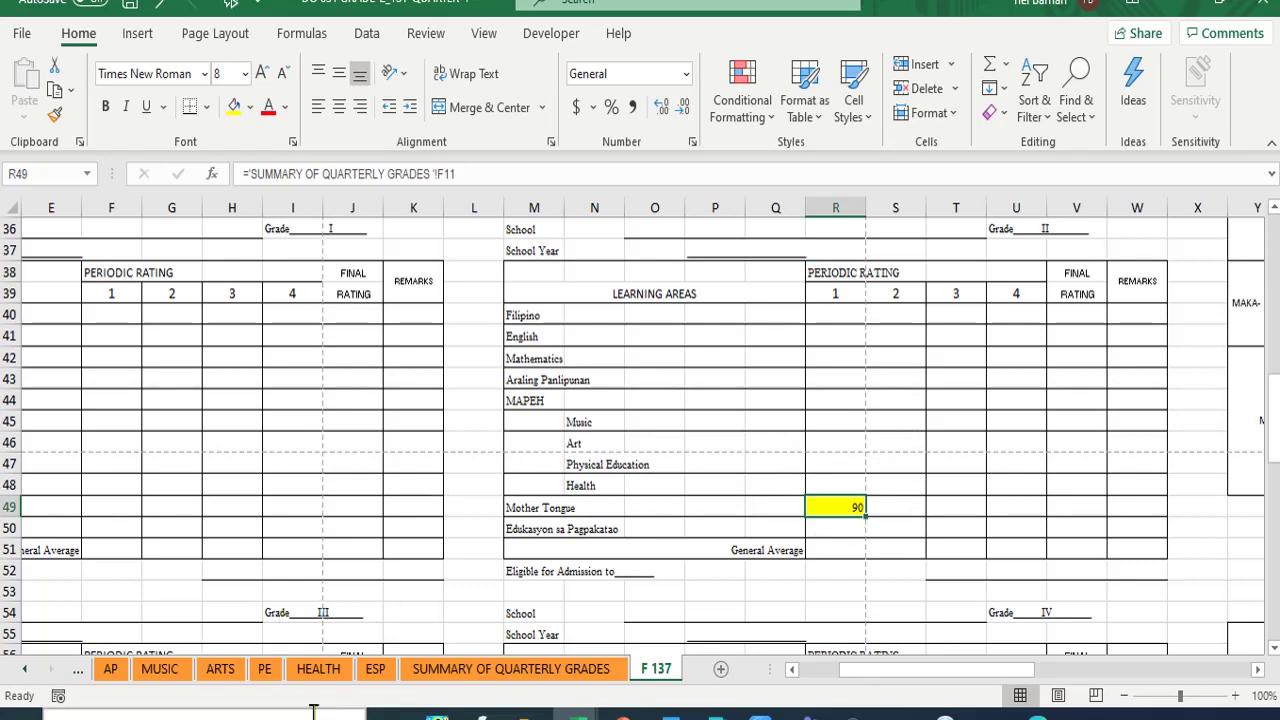
- Link Mathematics quarter 1 cell R42 to SUMMARY OF QUARTERLY GRADES I11 (92) and fill it yellow
click(560, 669)
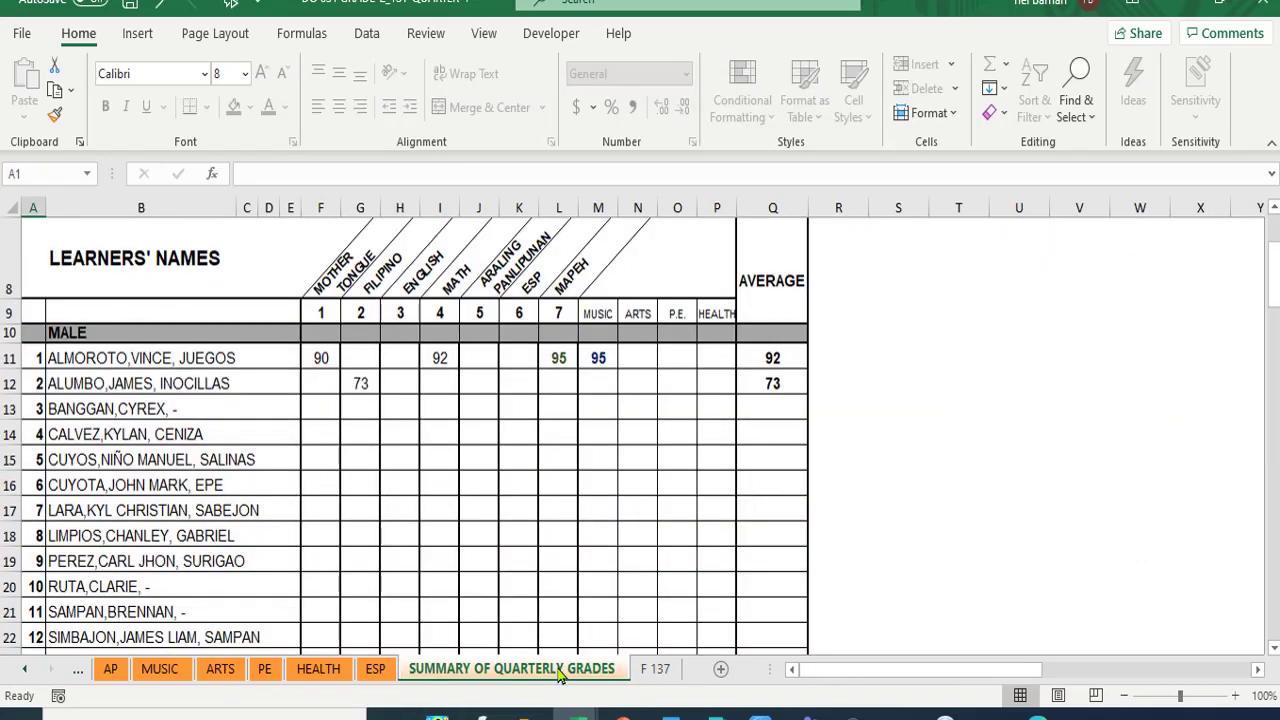
click(429, 366)
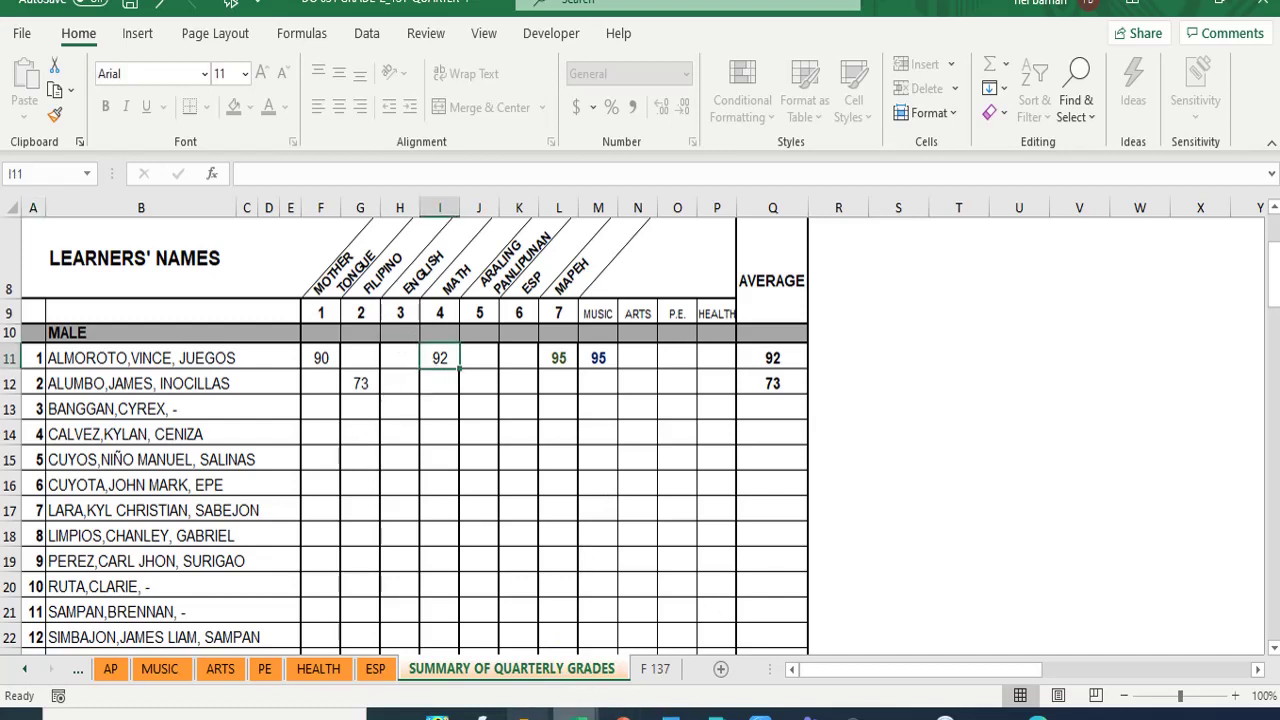
click(657, 669)
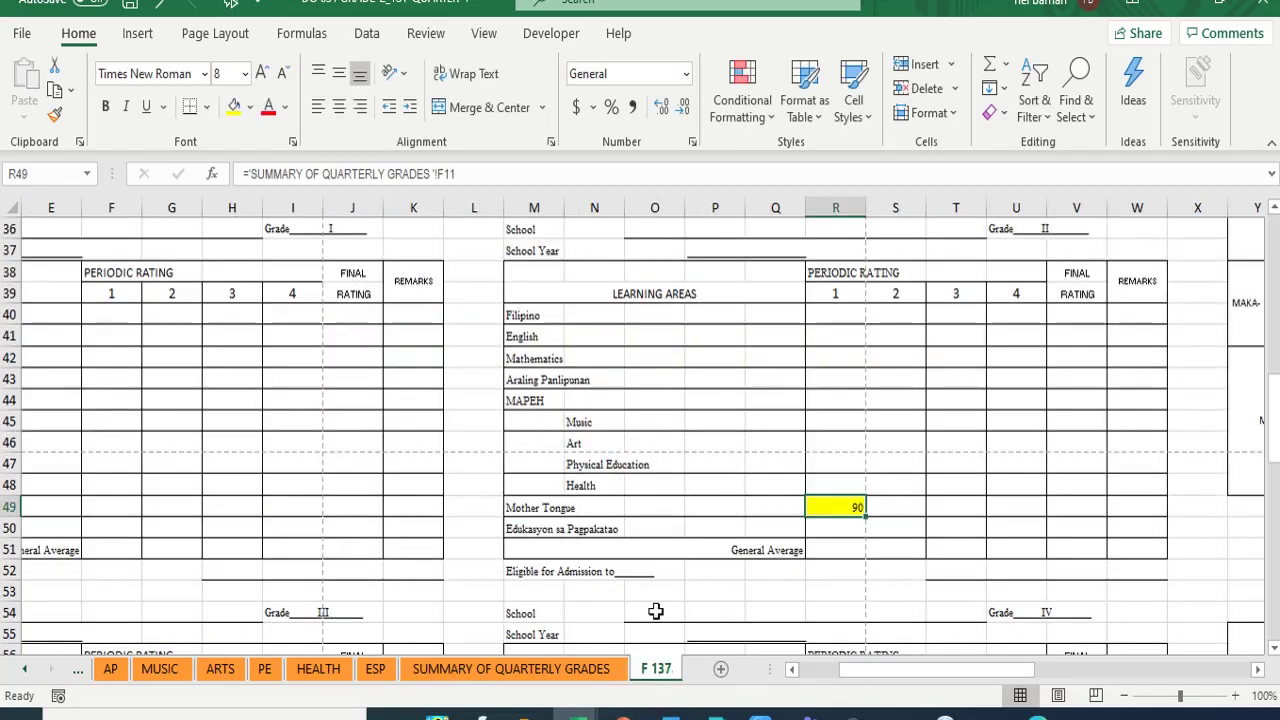
click(840, 358)
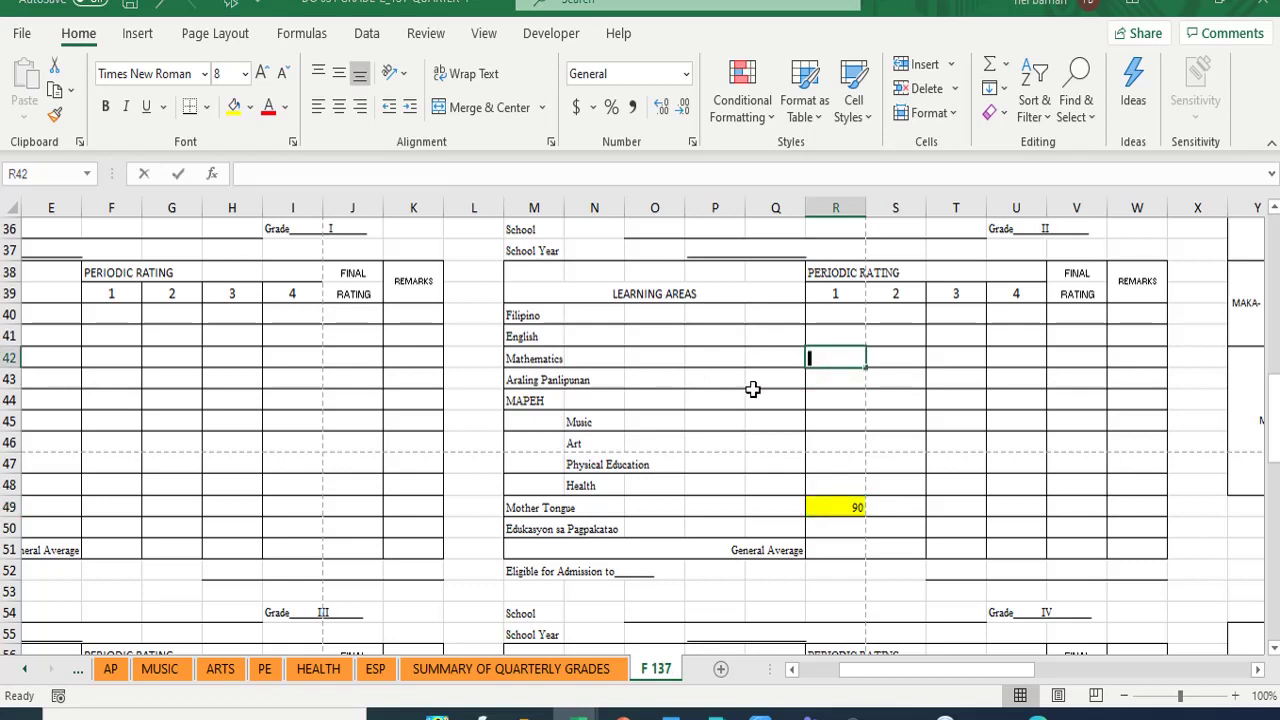
text(=)
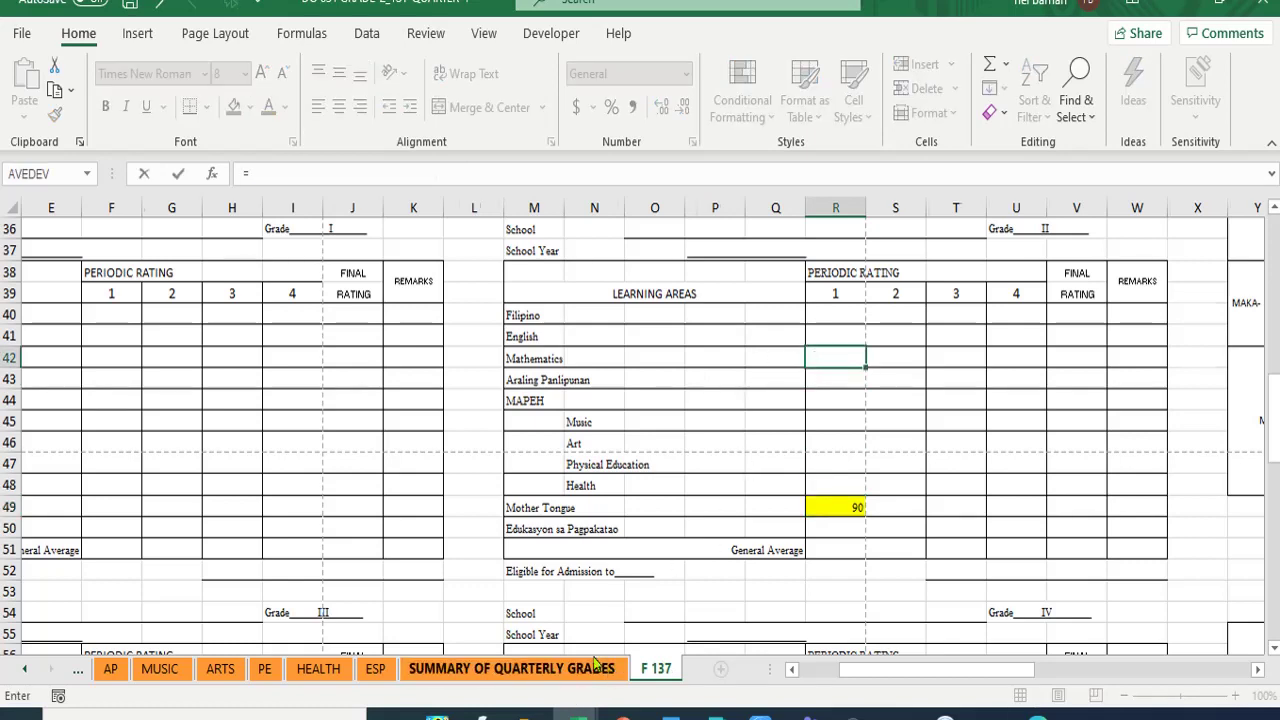
click(609, 670)
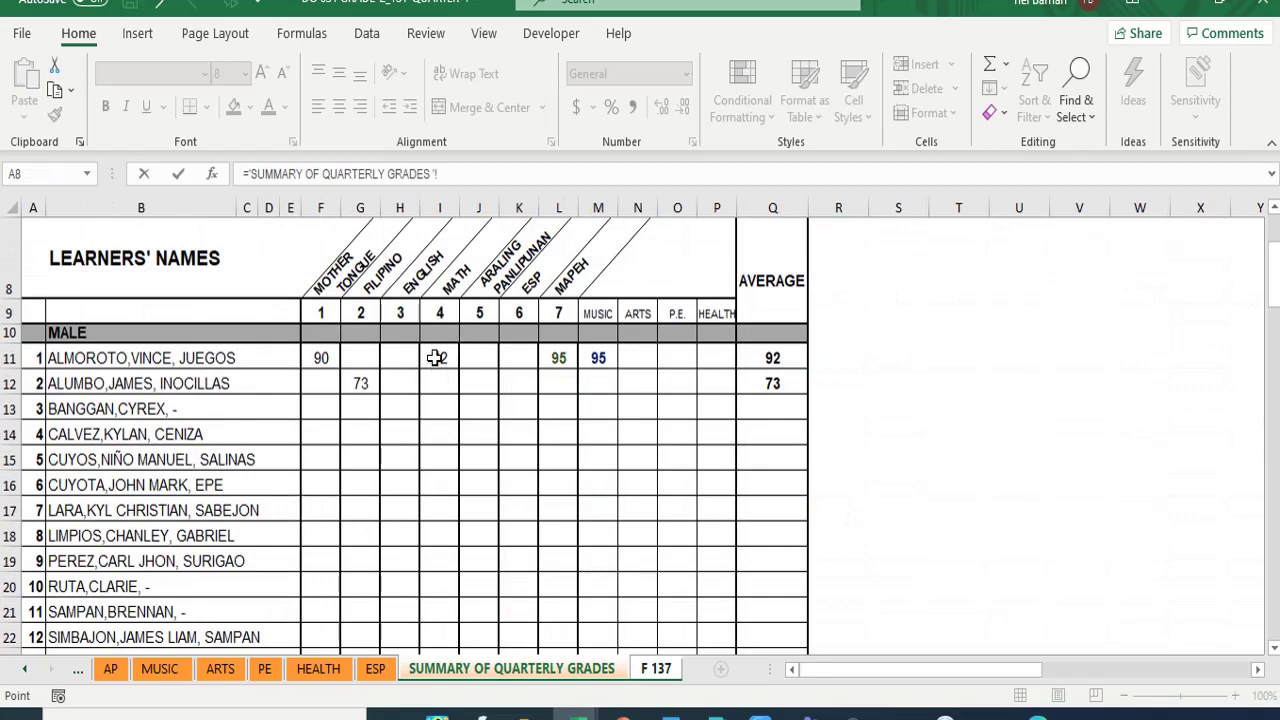
click(436, 358)
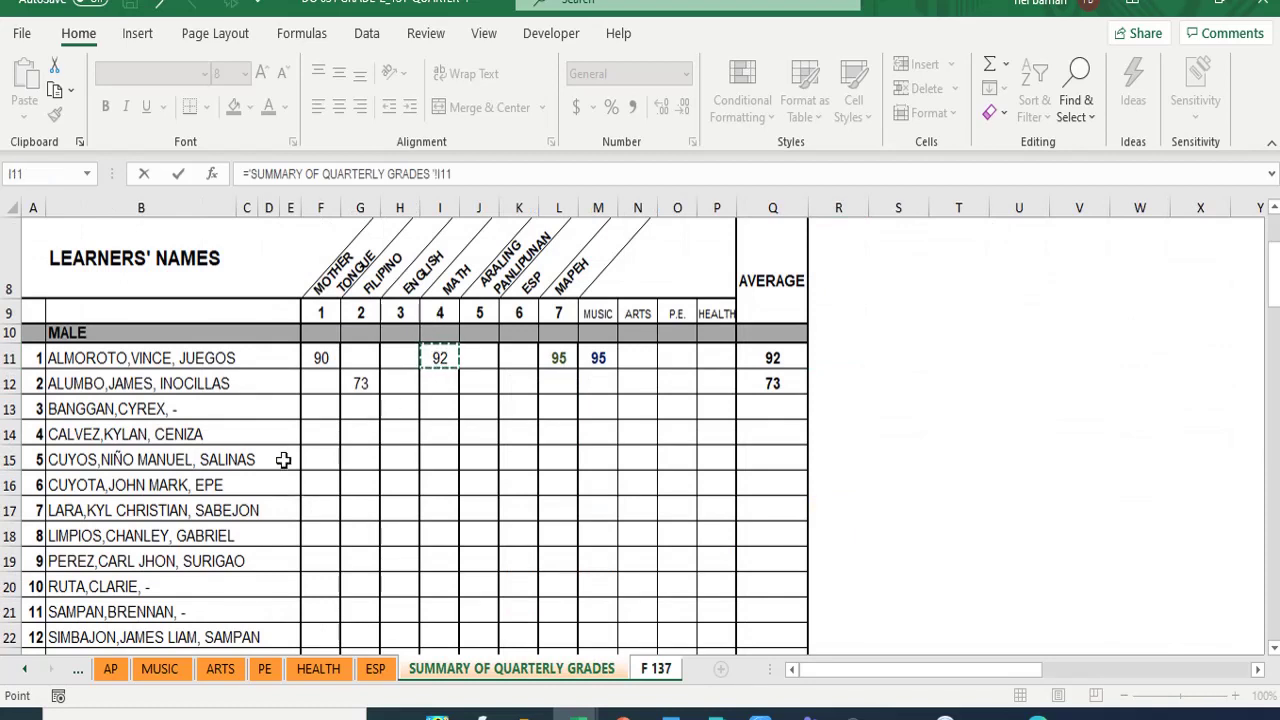
key(Return)
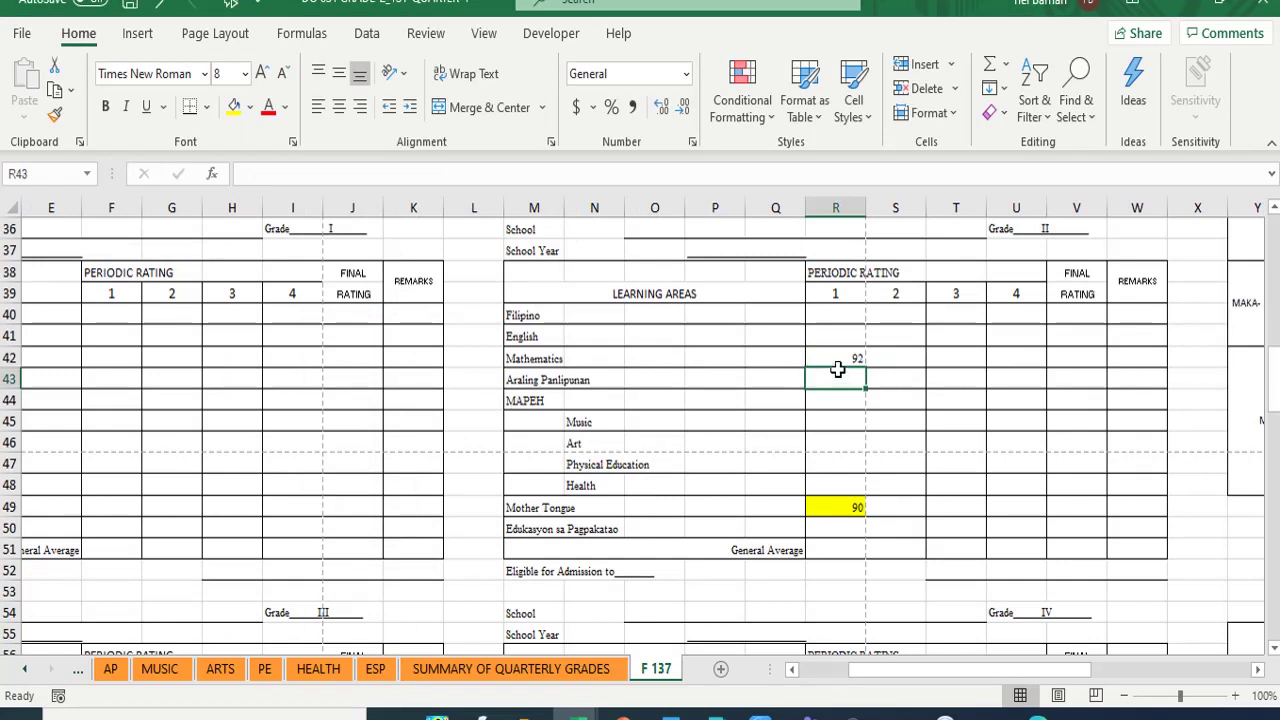
click(835, 360)
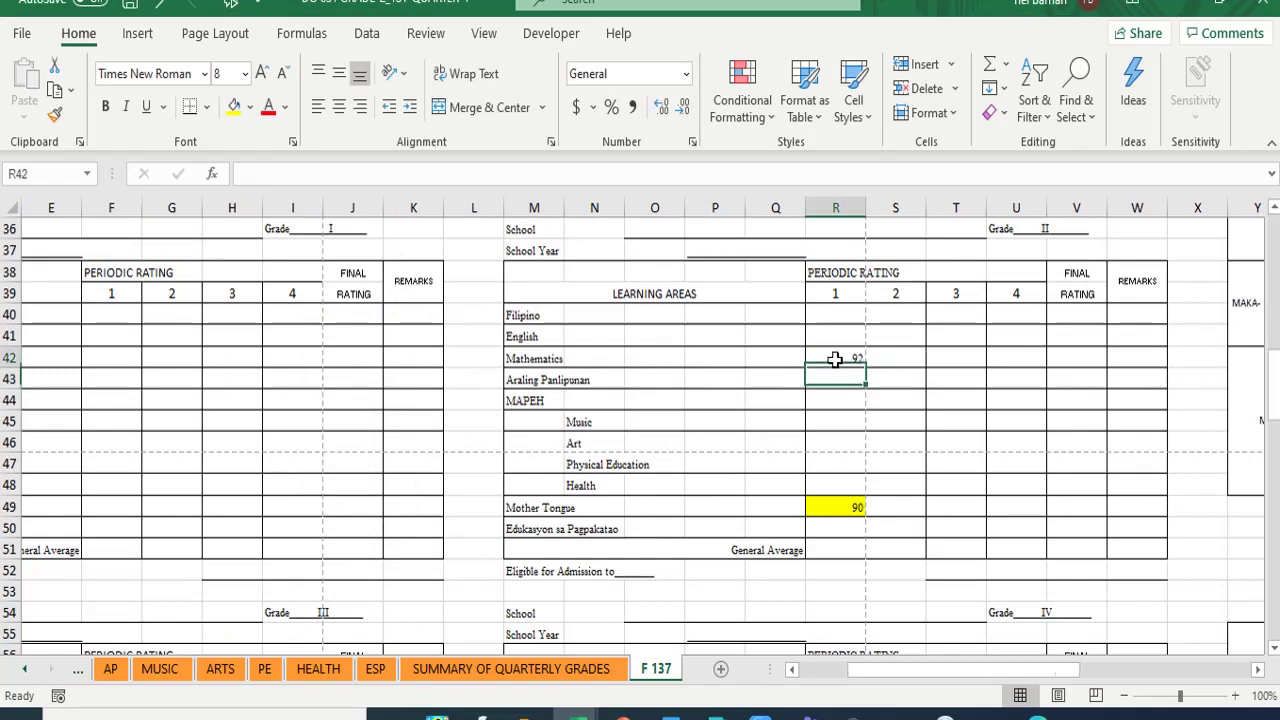
click(234, 106)
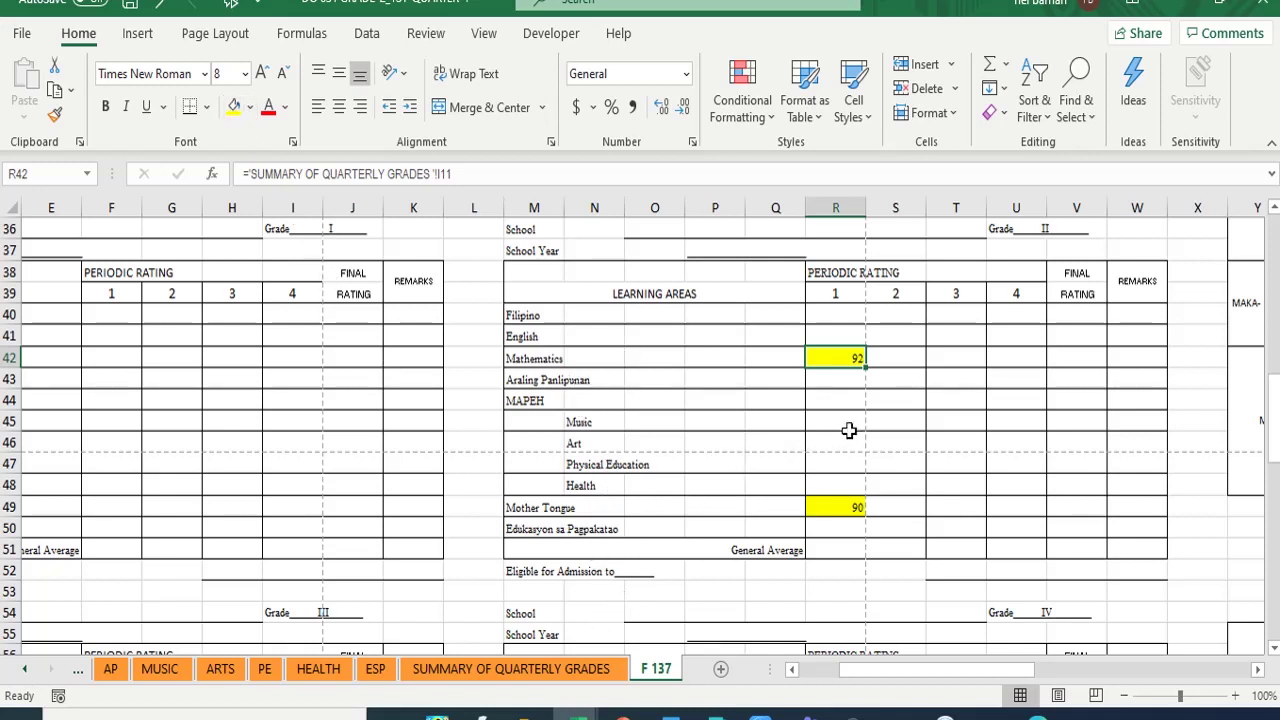
click(837, 421)
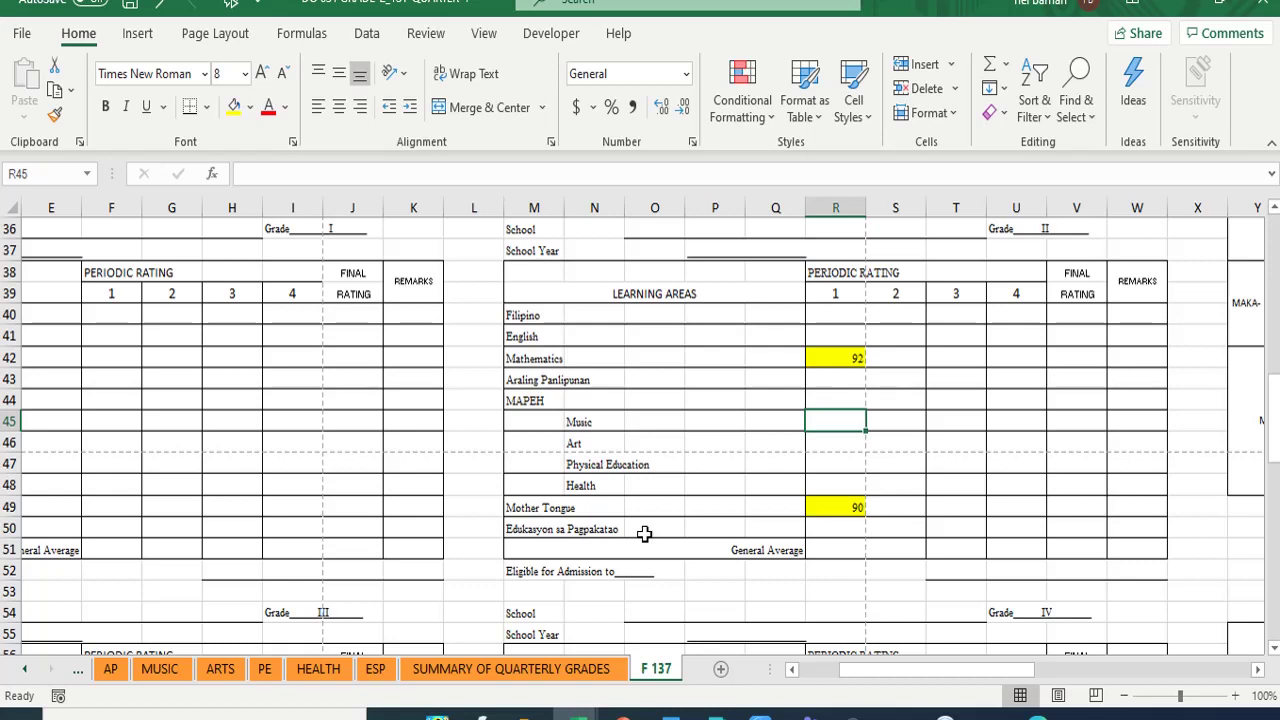
- Set R45 to =SUMMARY OF QUARTERLY GRADES M11, showing 95, and fill it yellow
text(=)
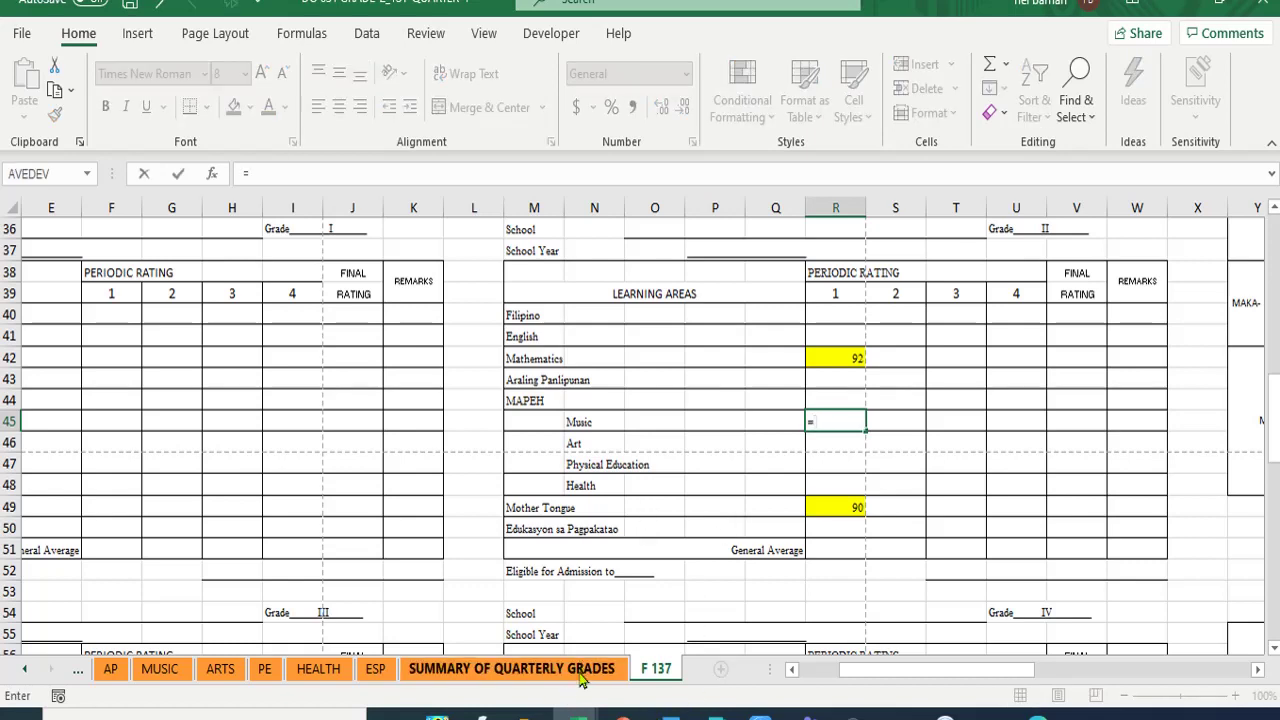
click(583, 670)
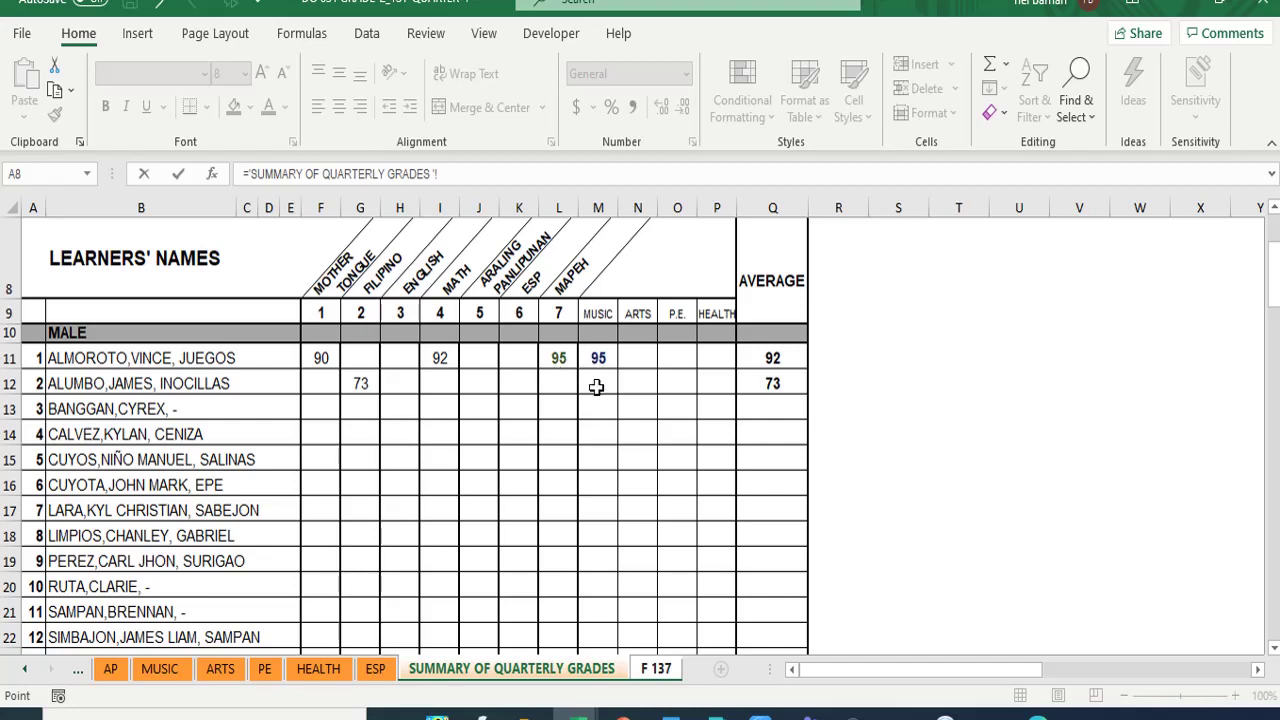
click(597, 357)
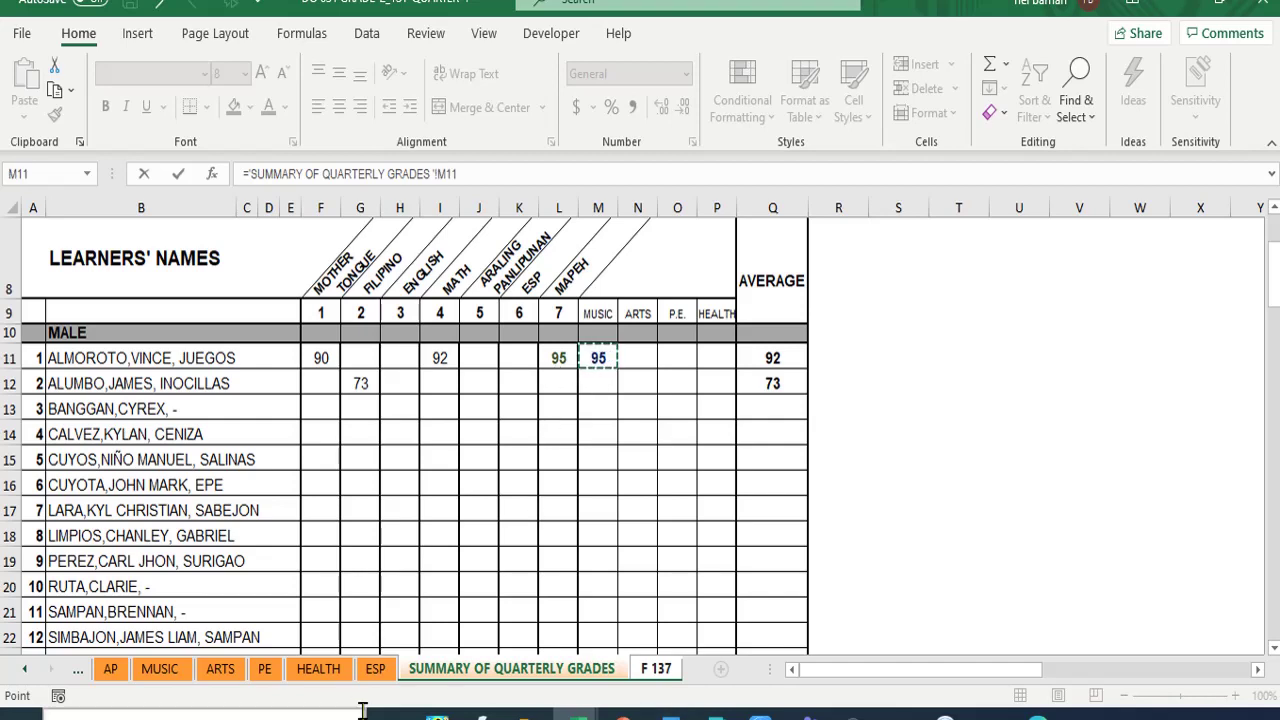
key(Return)
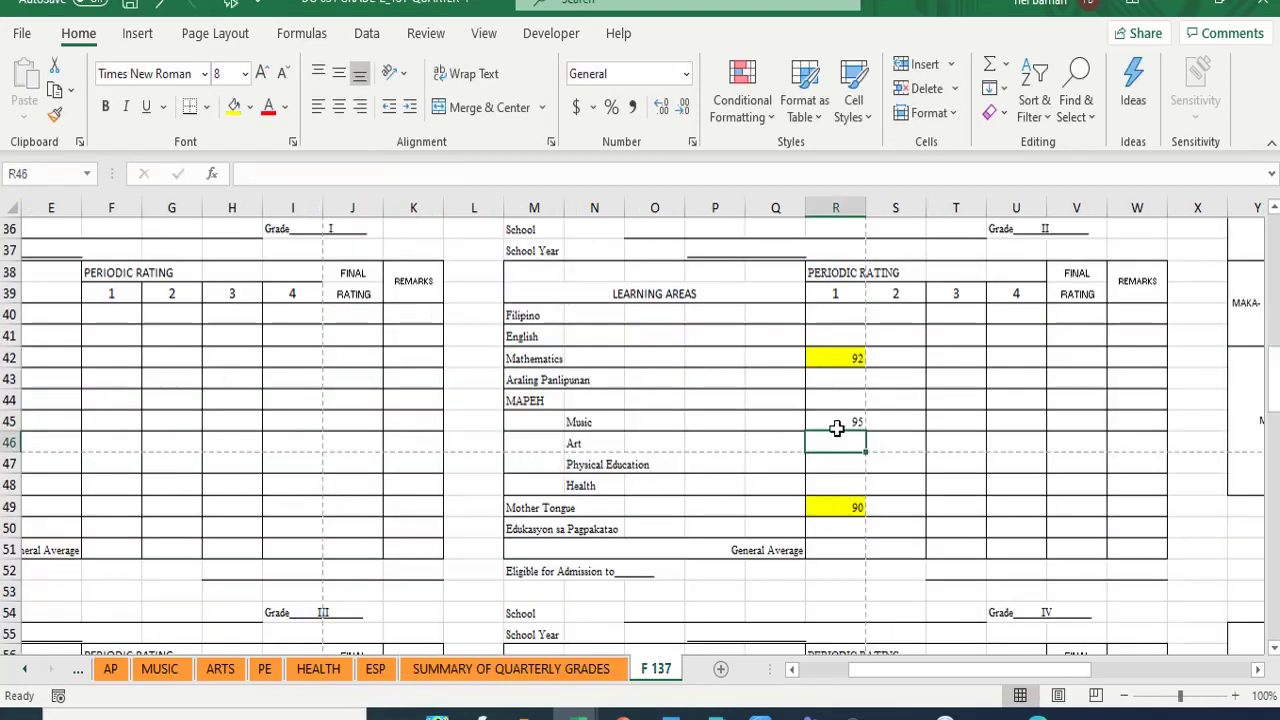
click(837, 421)
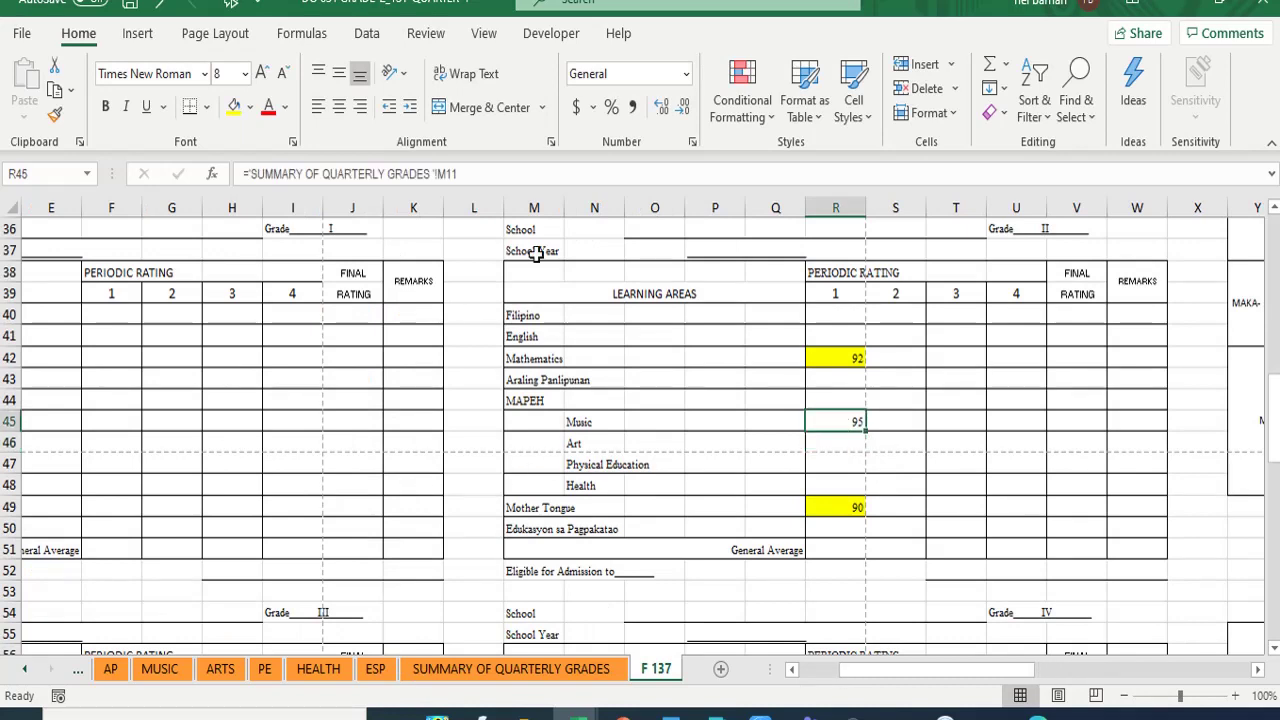
click(233, 107)
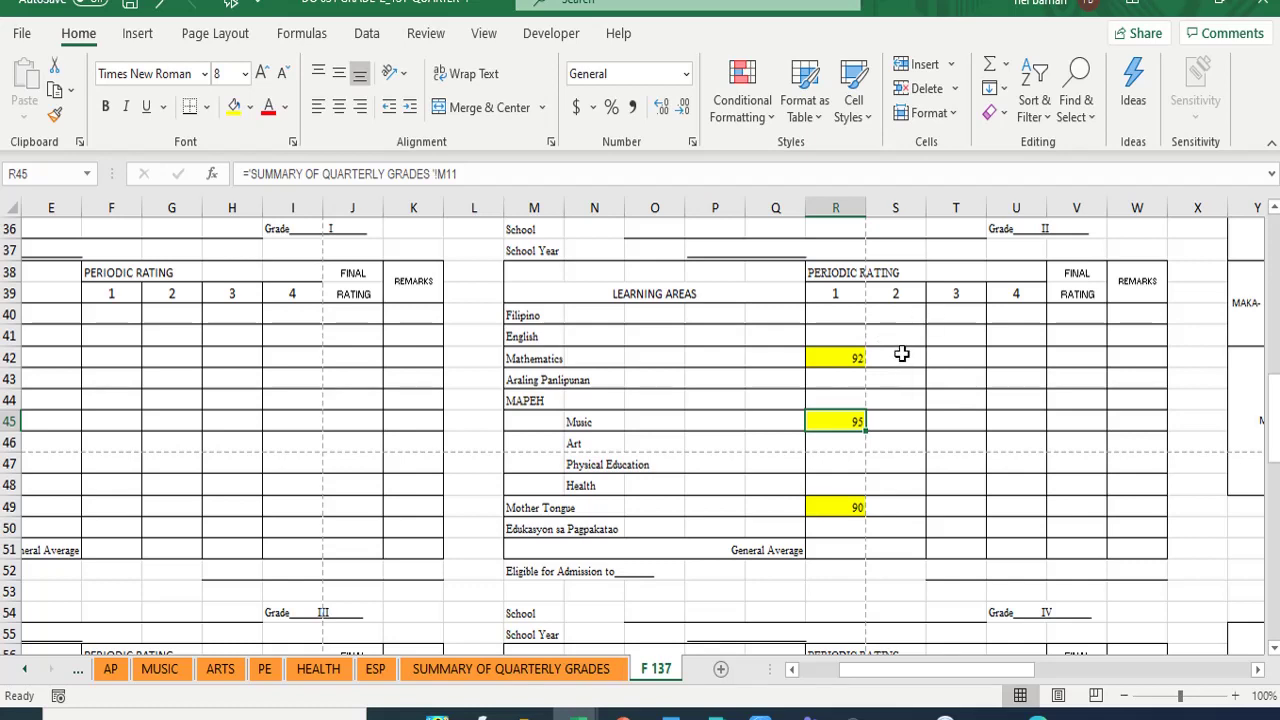
click(901, 354)
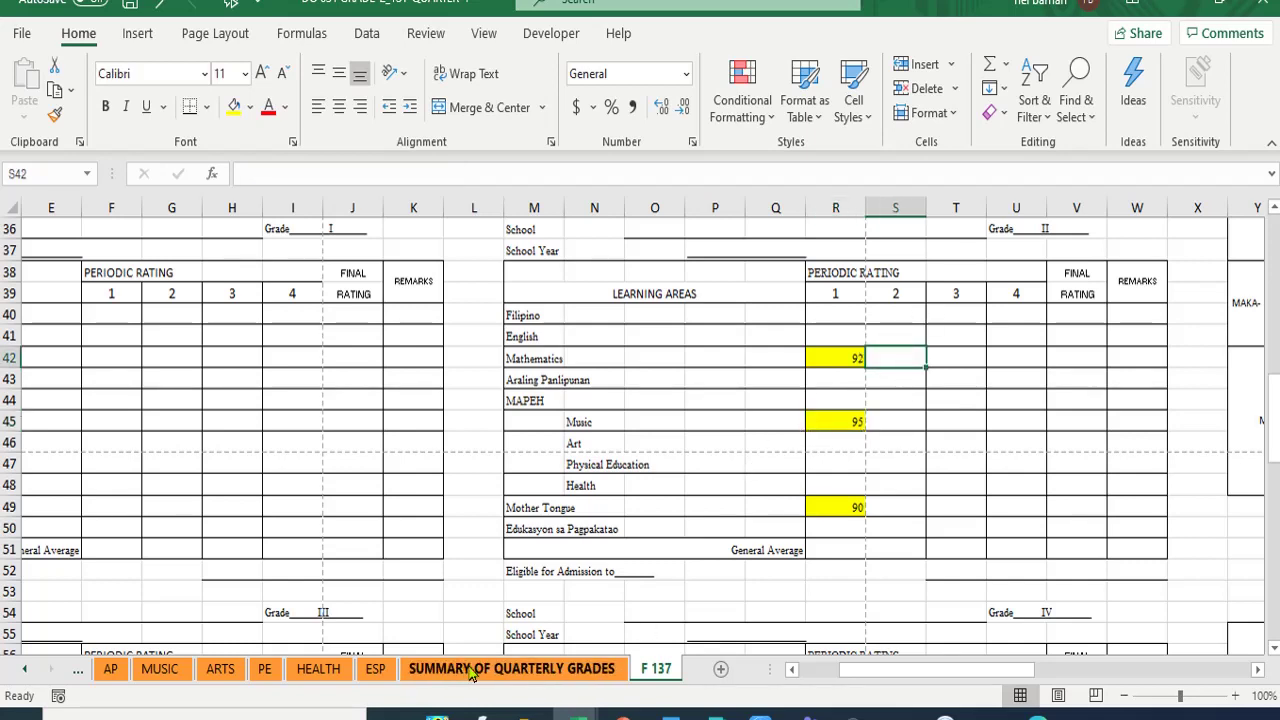
click(472, 670)
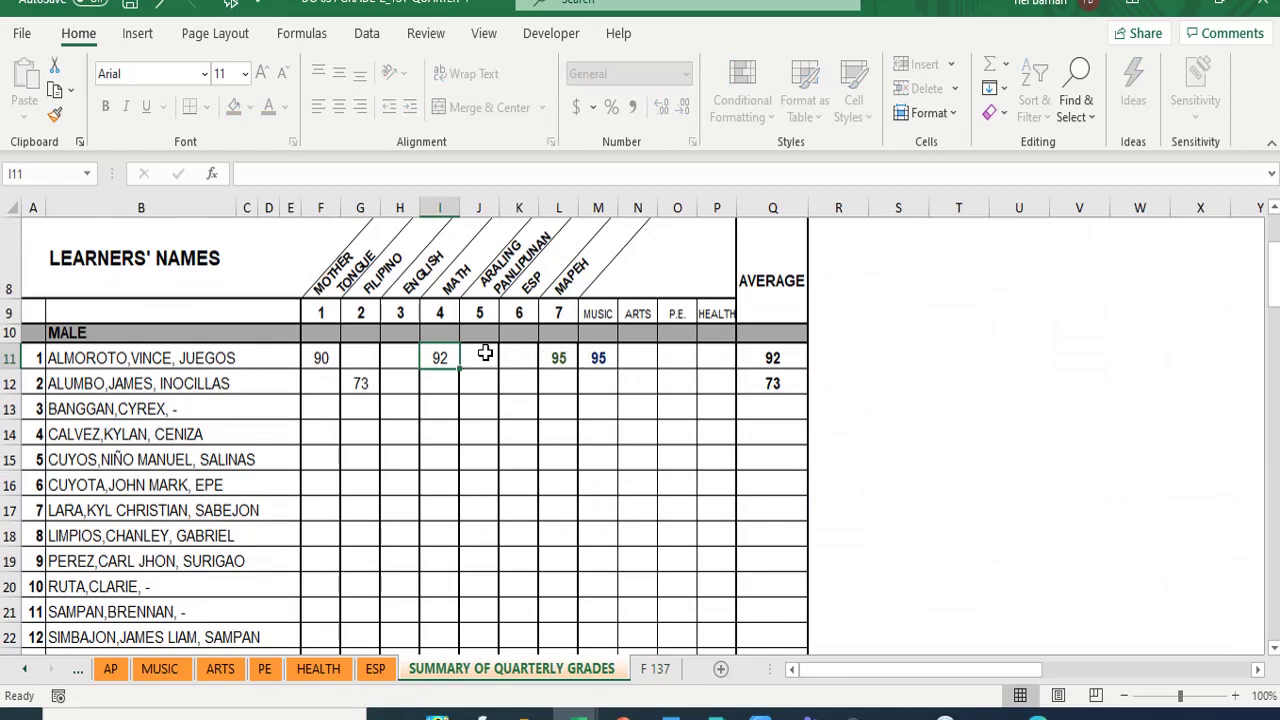
scroll(476, 454, up, 3)
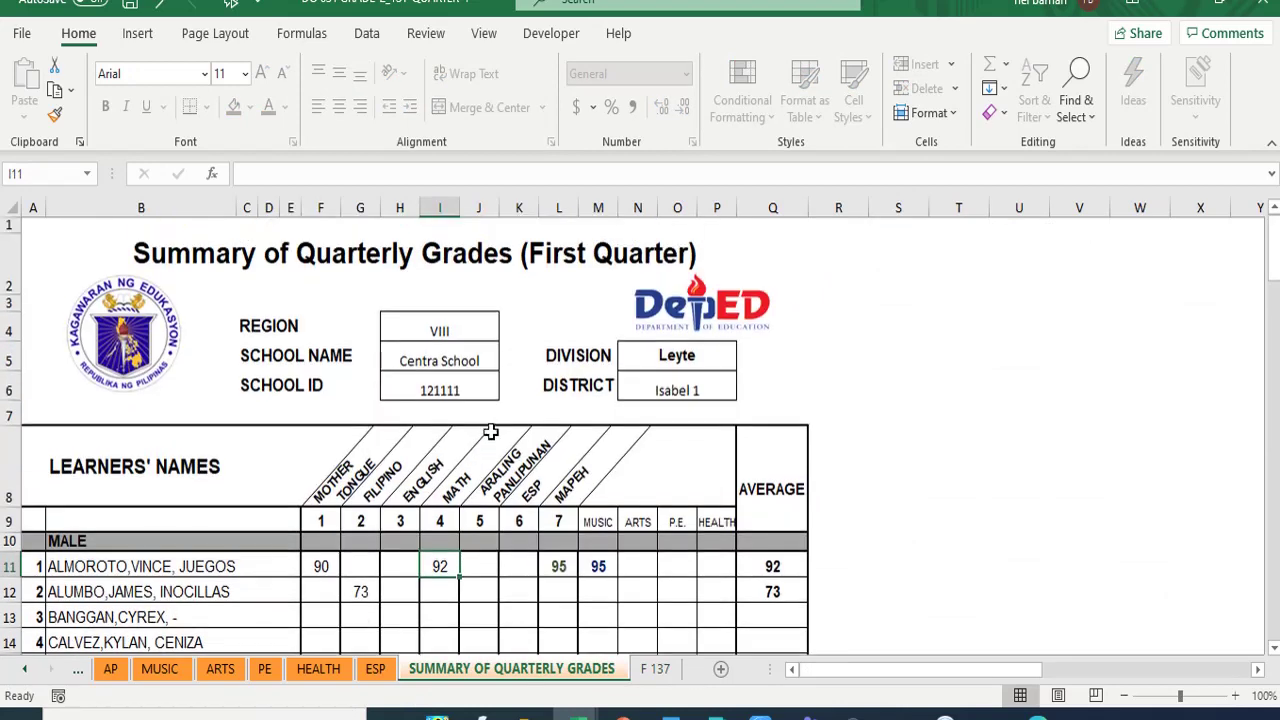
scroll(476, 454, down, 3)
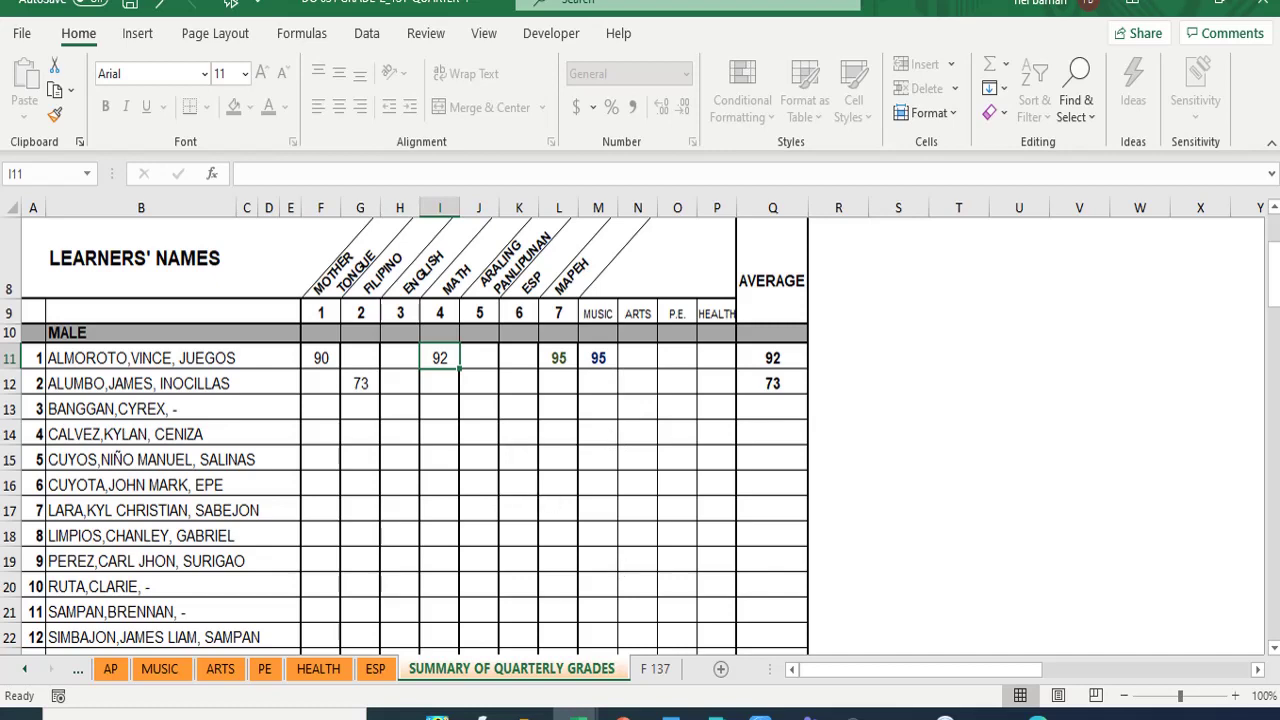
click(662, 669)
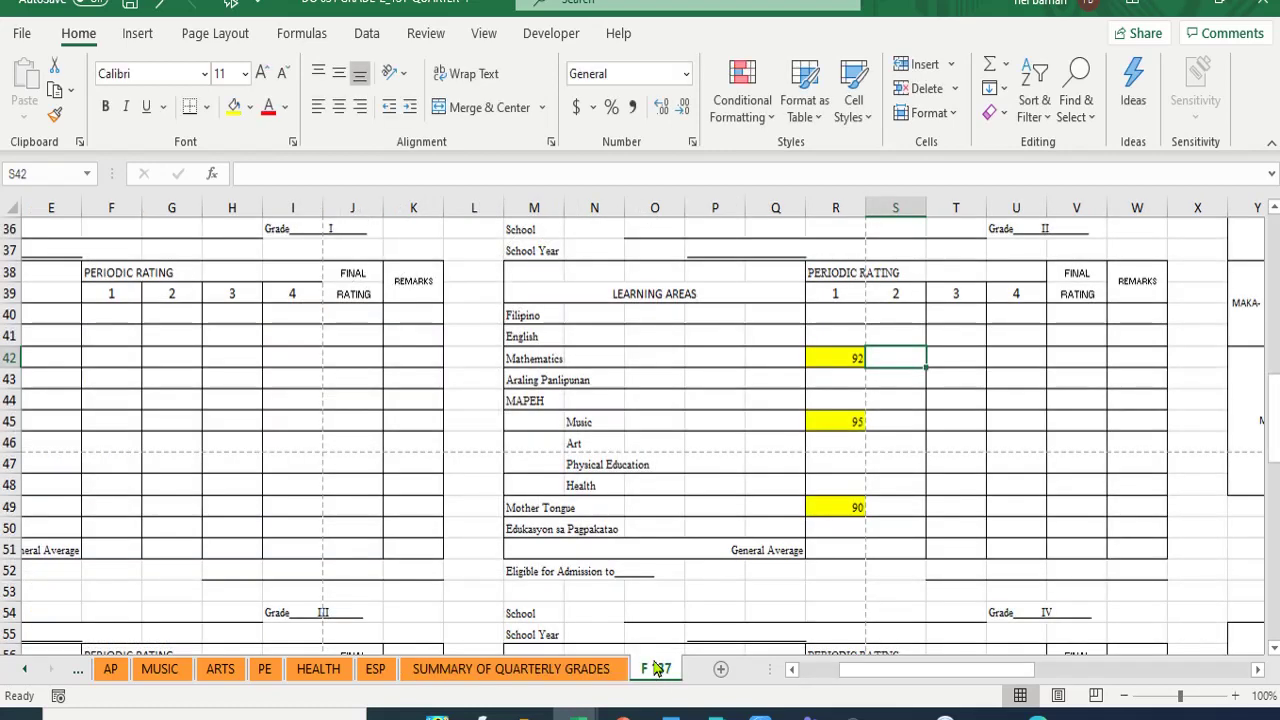
click(847, 331)
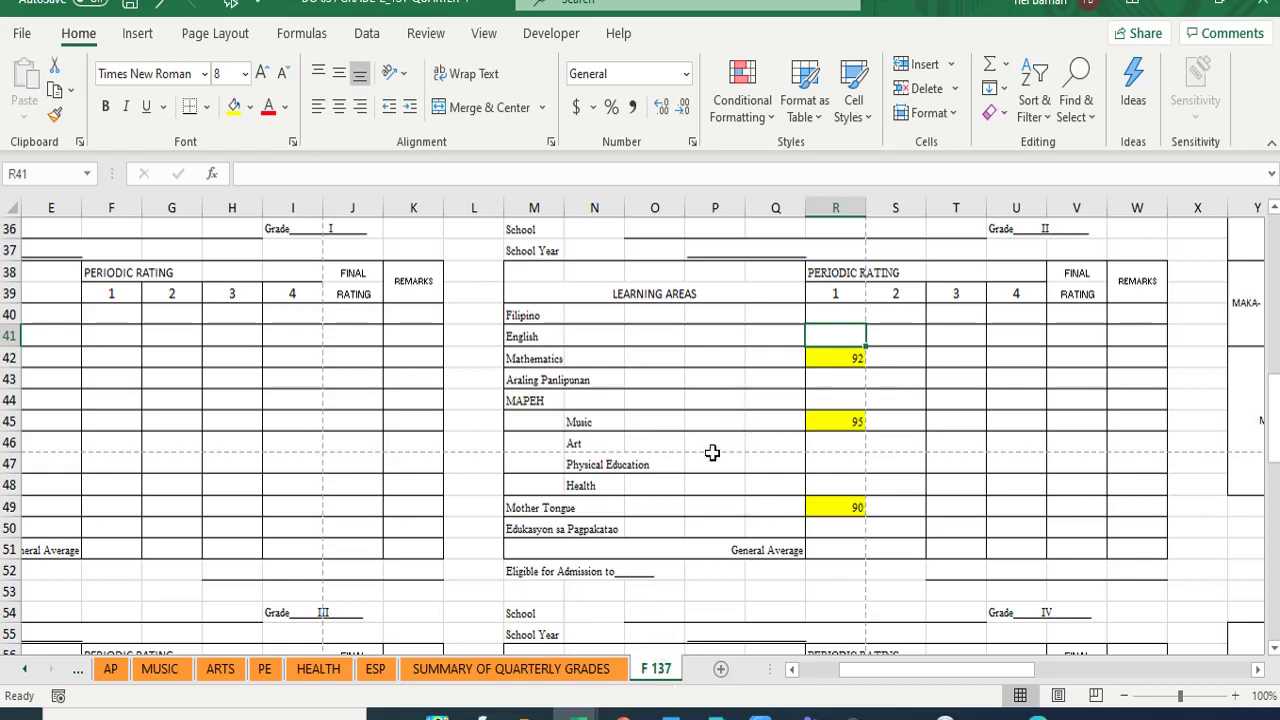
- Scroll the F 137 form back to row 1 and column A, and select name cell B11
scroll(460, 516, up, 5)
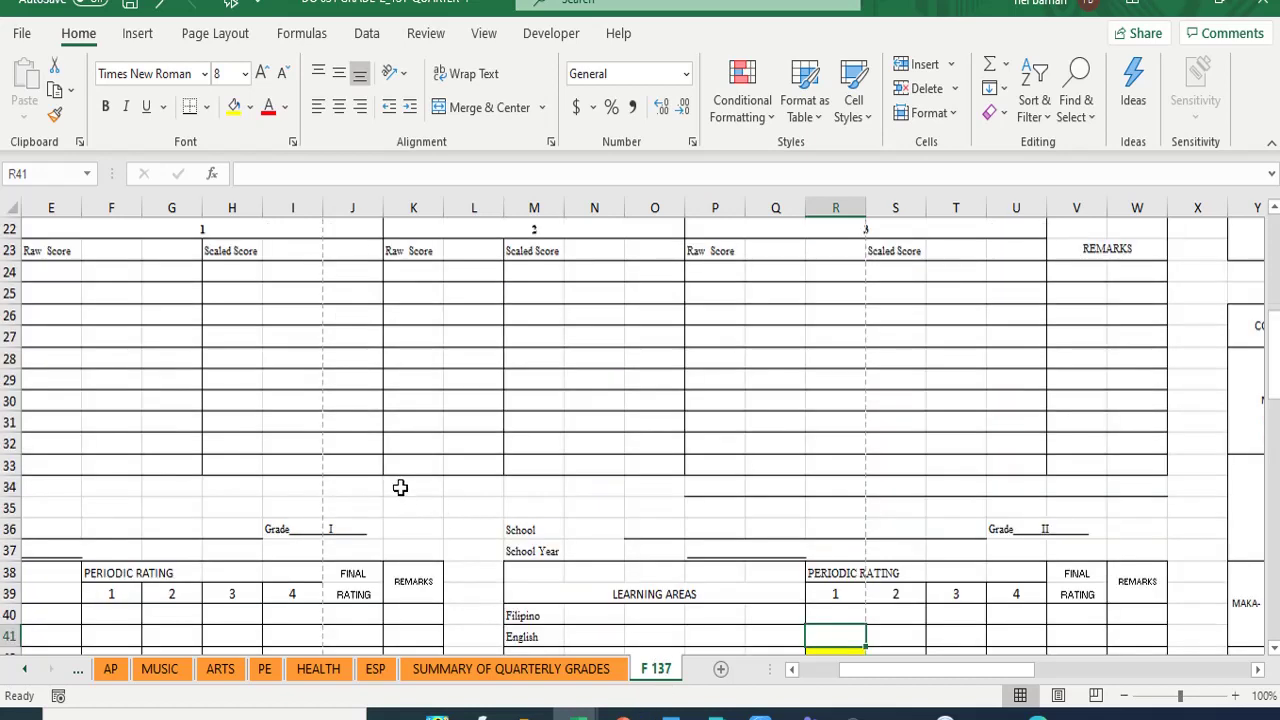
scroll(400, 484, up, 7)
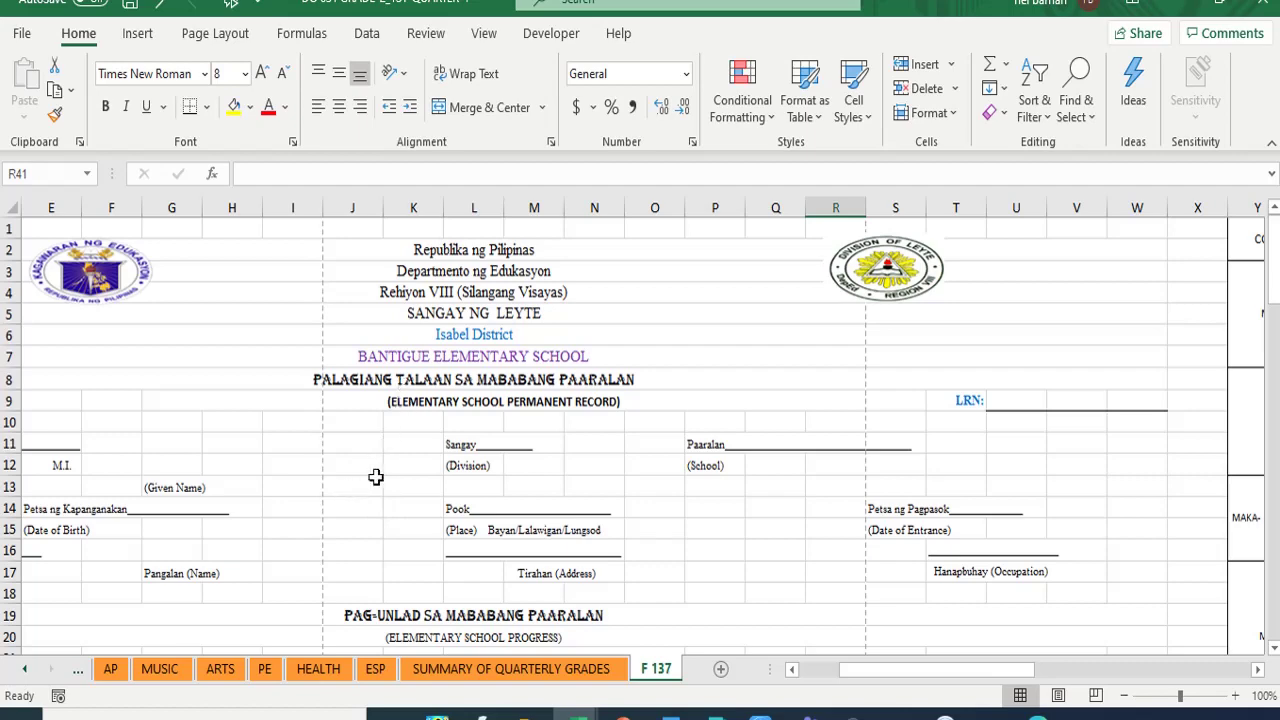
scroll(375, 477, down, 10)
scroll(417, 451, up, 5)
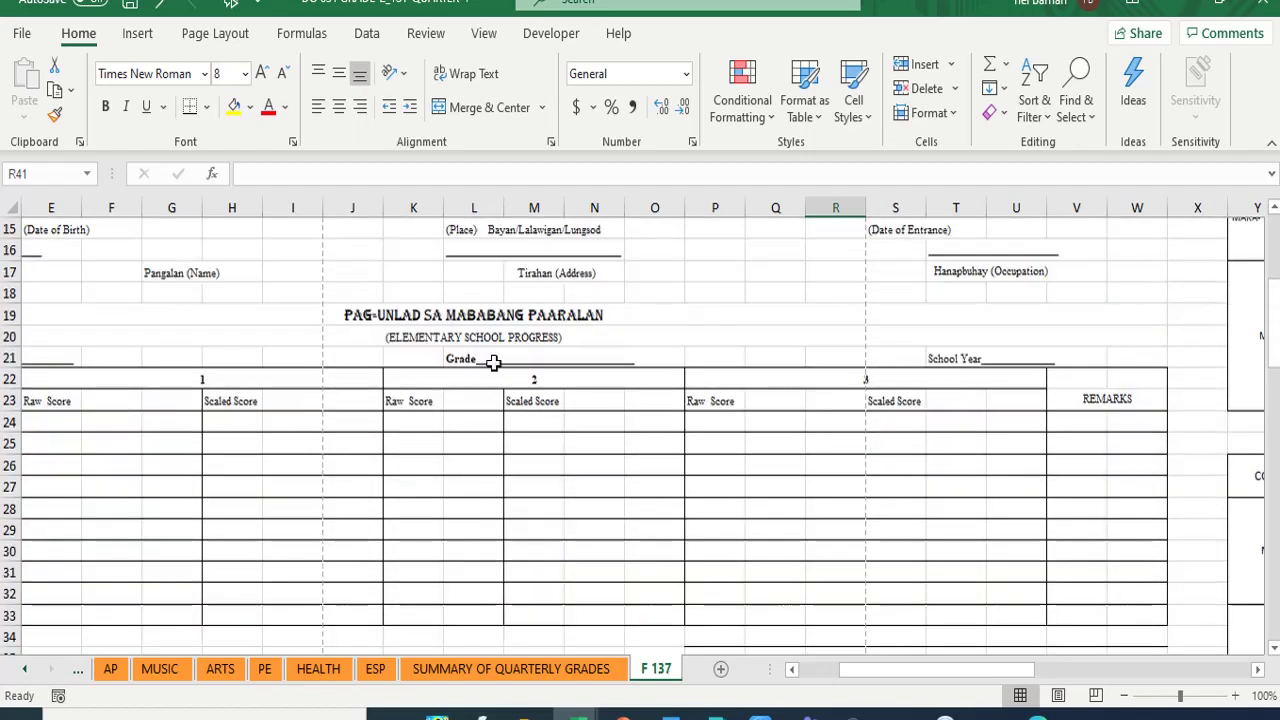
scroll(495, 362, up, 5)
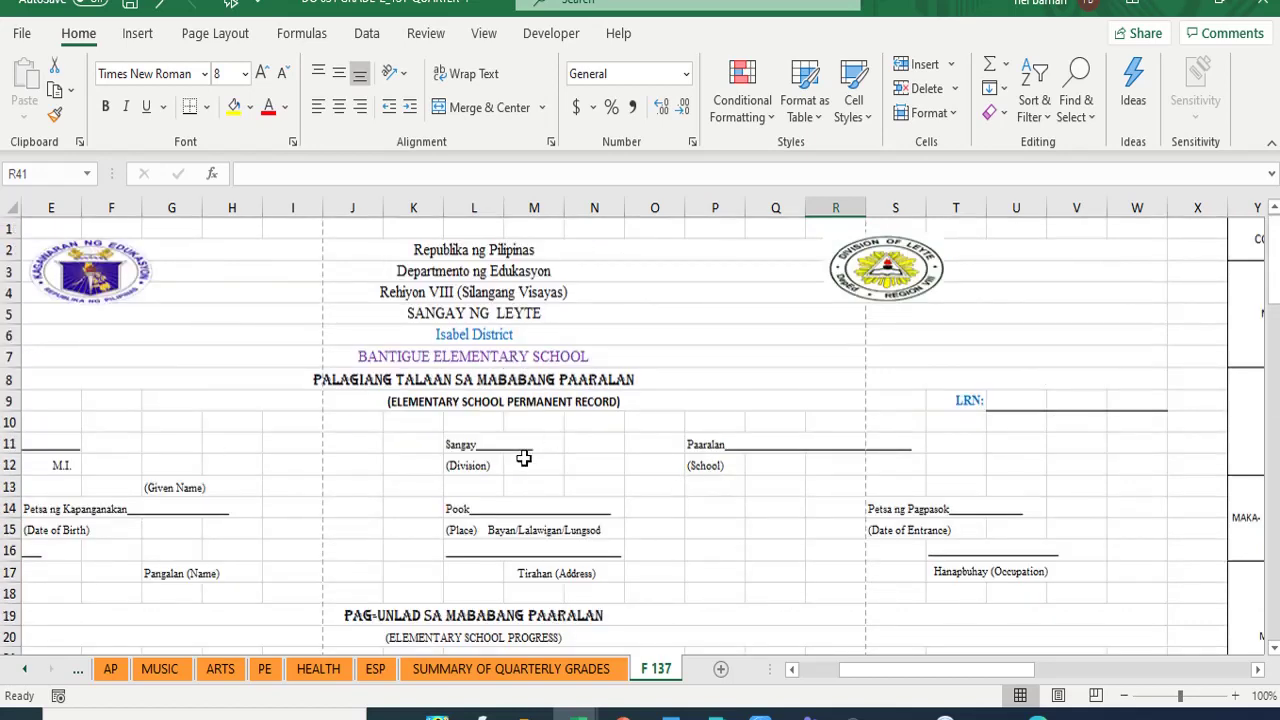
drag(875, 678, 833, 676)
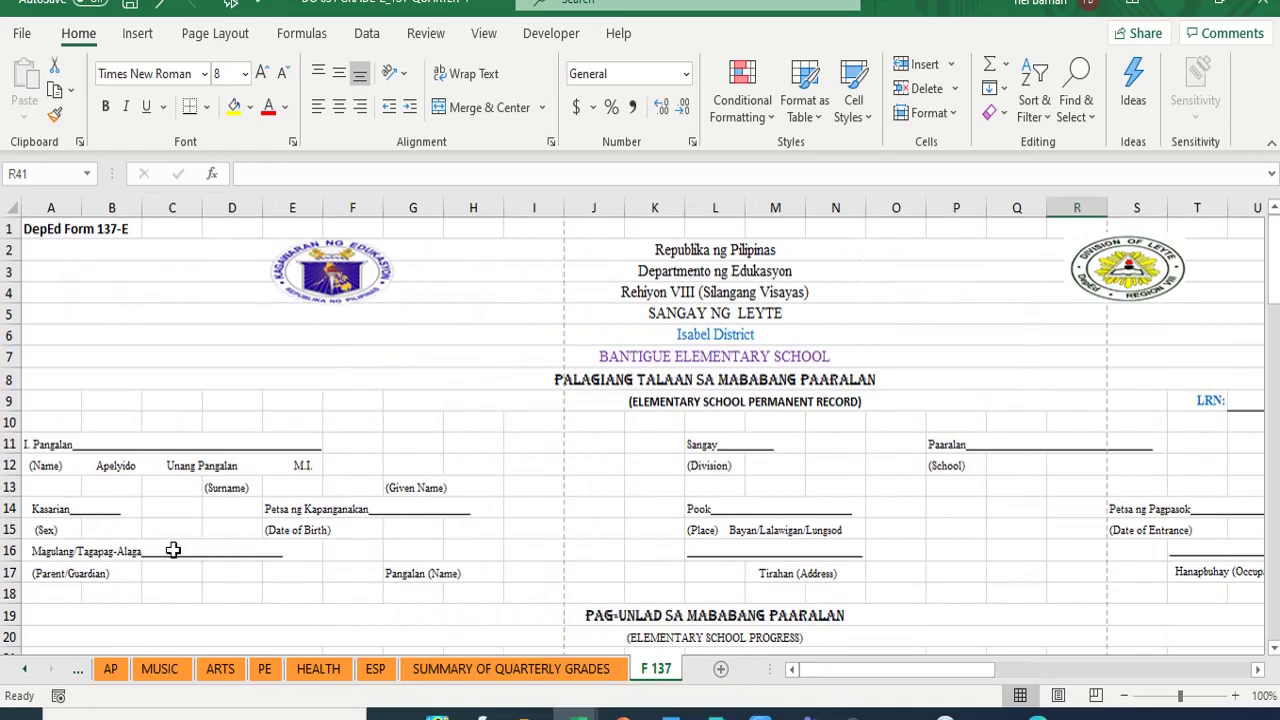
click(98, 440)
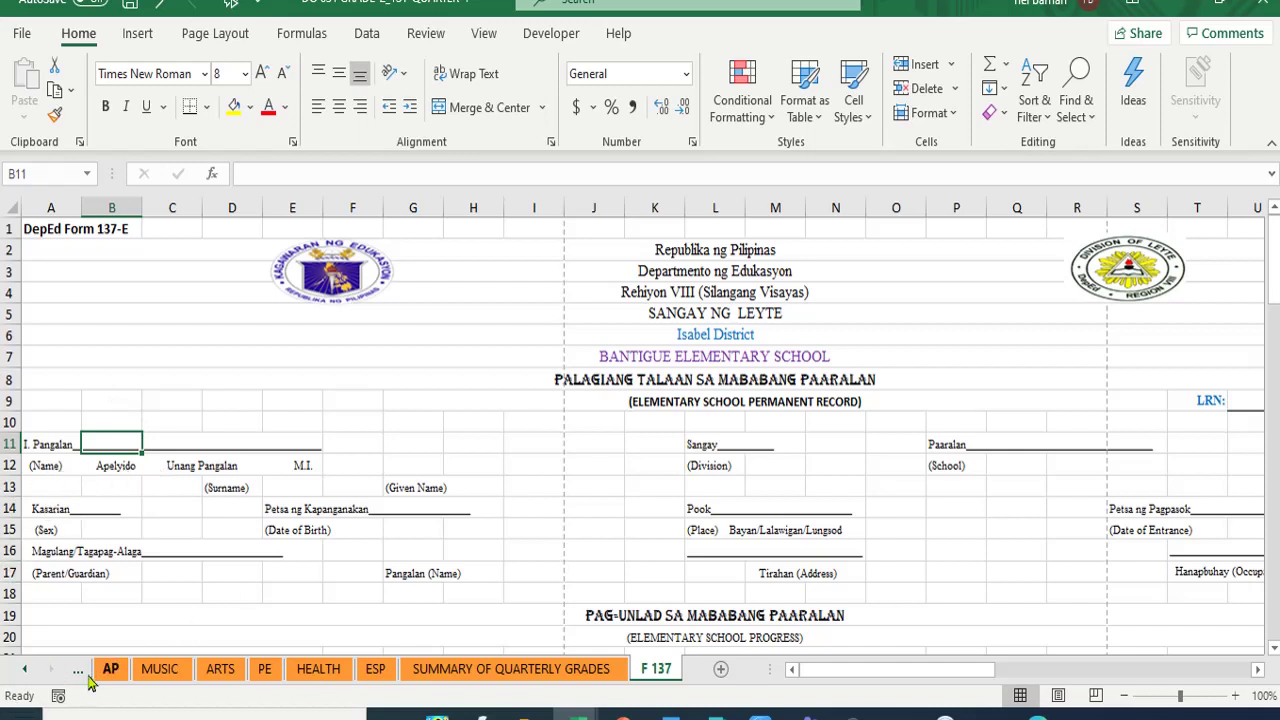
- Copy the first learner's full name from cell C7 of the SF 1 sheet
click(28, 676)
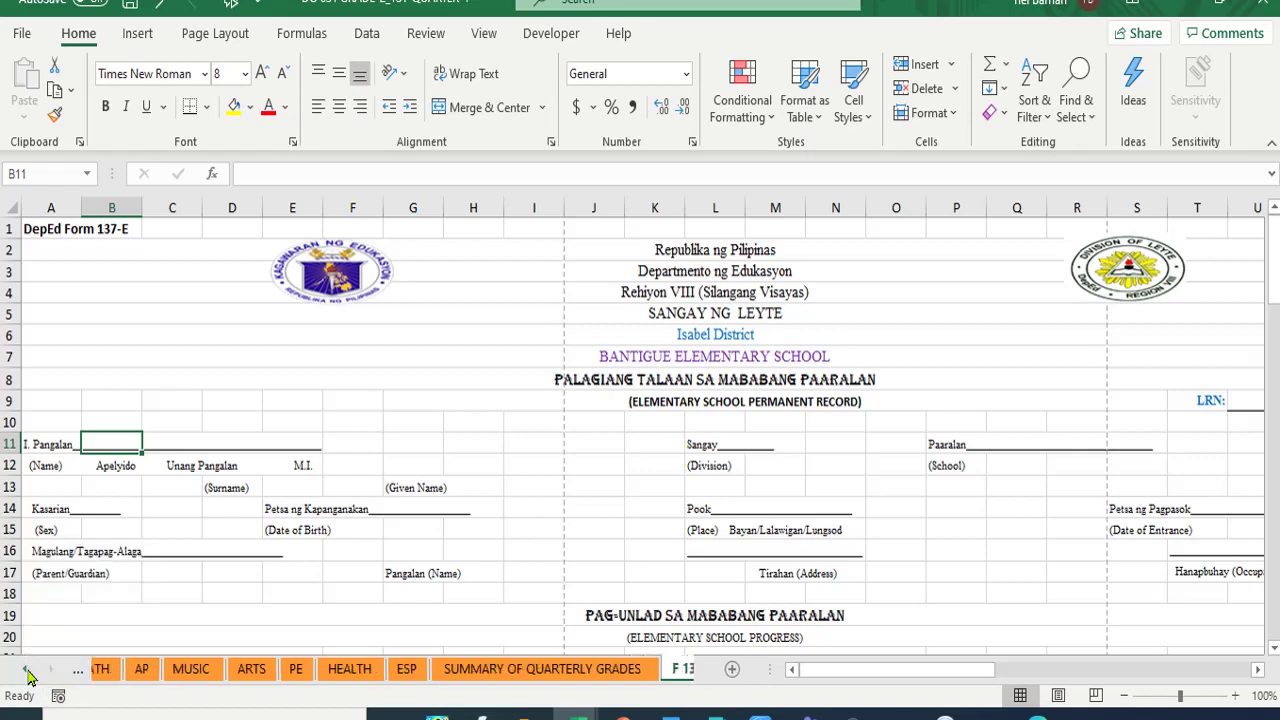
click(28, 676)
click(28, 676)
click(28, 676)
click(28, 676)
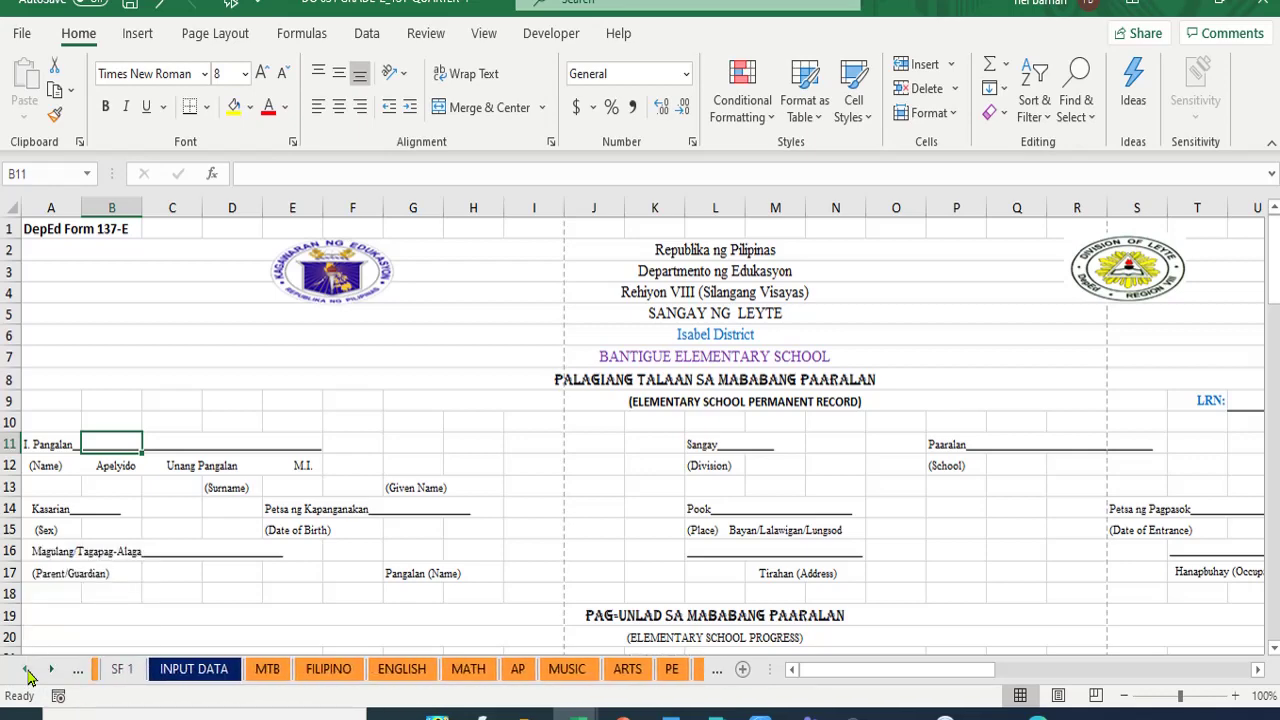
click(28, 676)
click(28, 676)
click(168, 671)
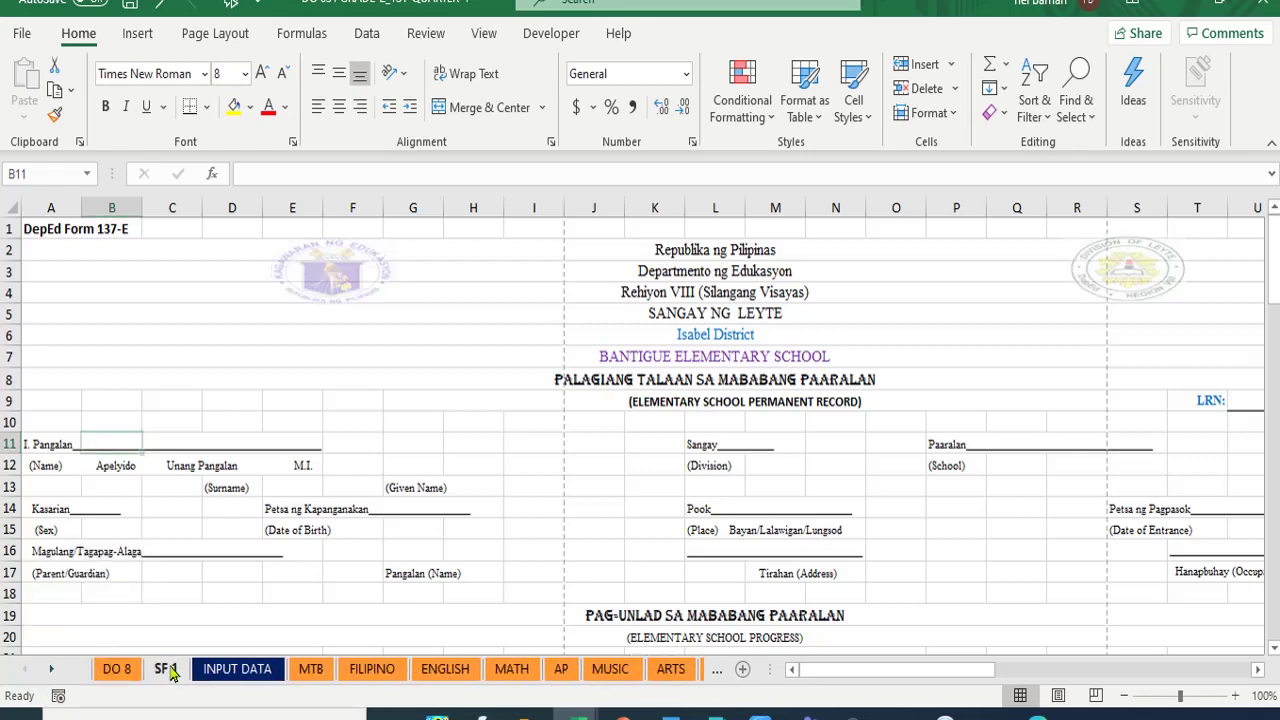
scroll(230, 468, up, 4)
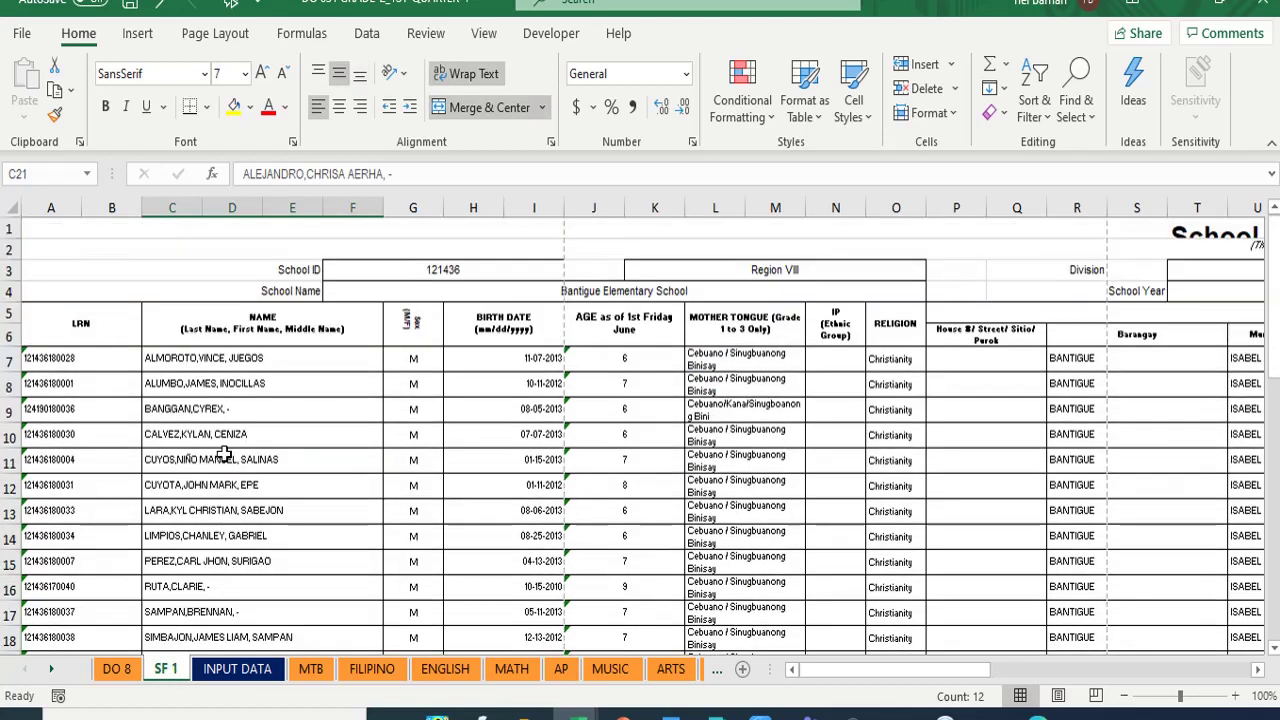
click(162, 356)
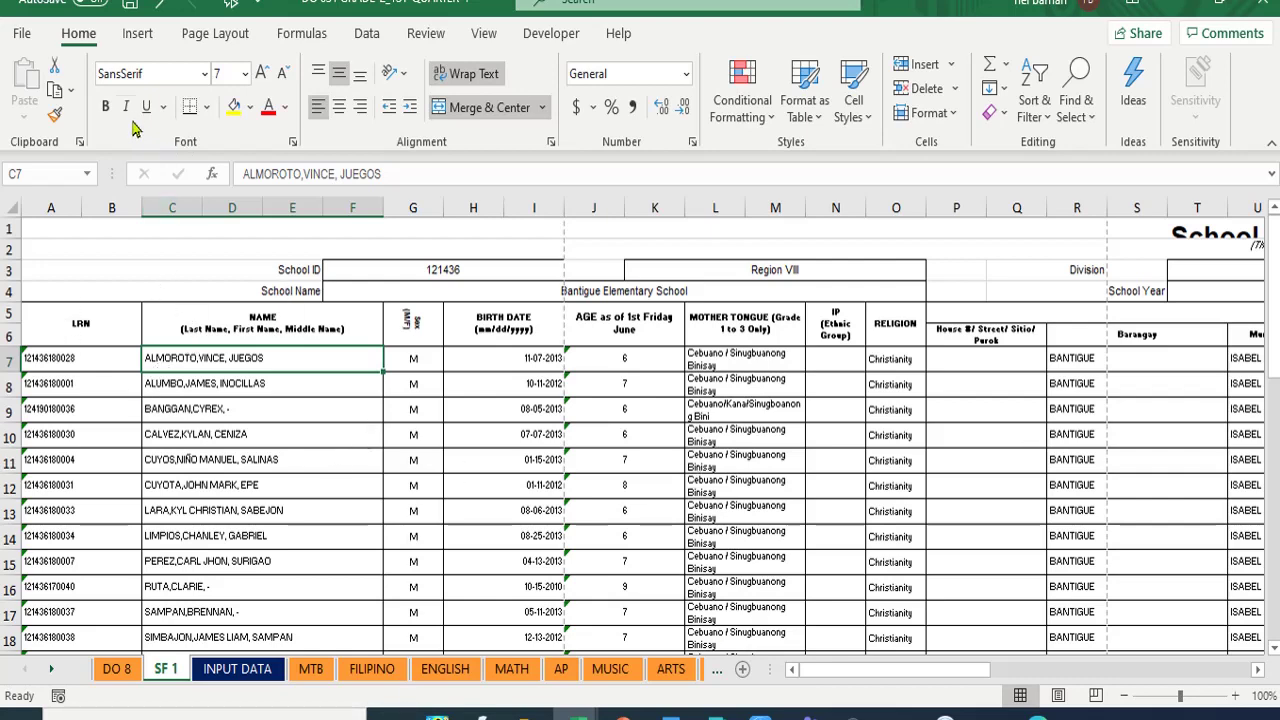
click(57, 89)
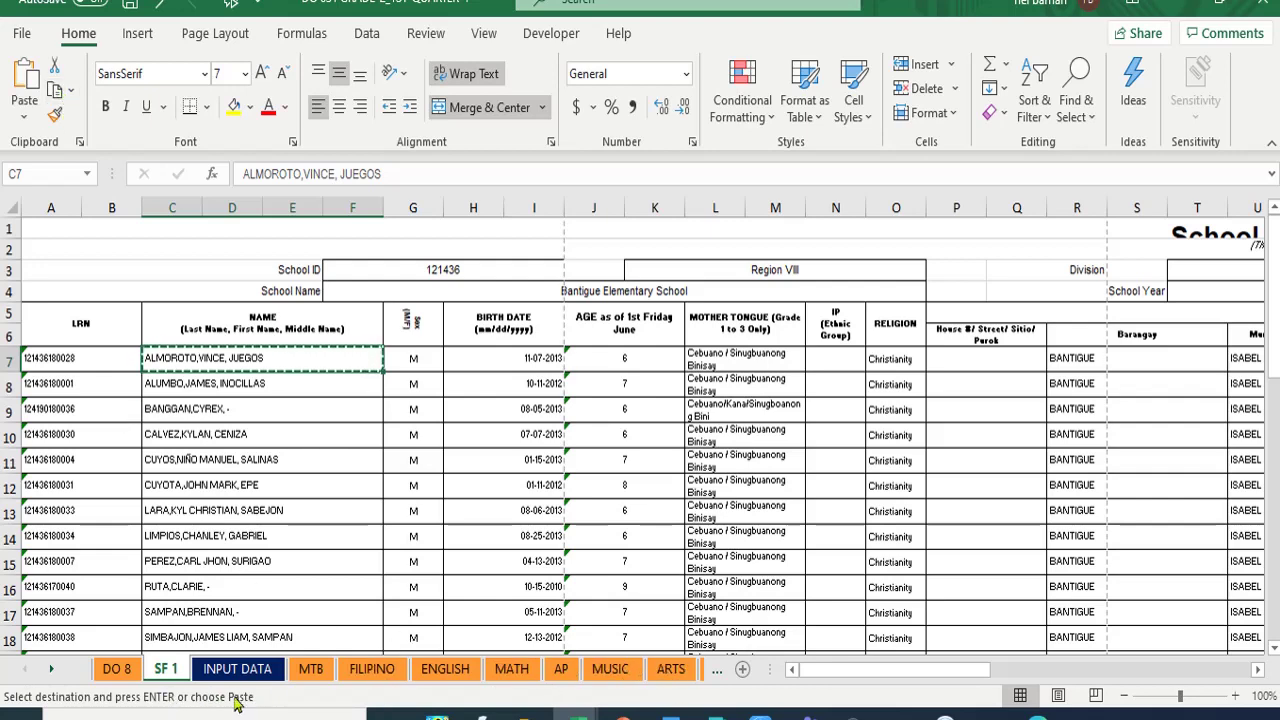
- Paste the learner's name into cell B11 on the F 137 form
click(50, 669)
click(50, 669)
click(50, 669)
click(50, 669)
click(50, 669)
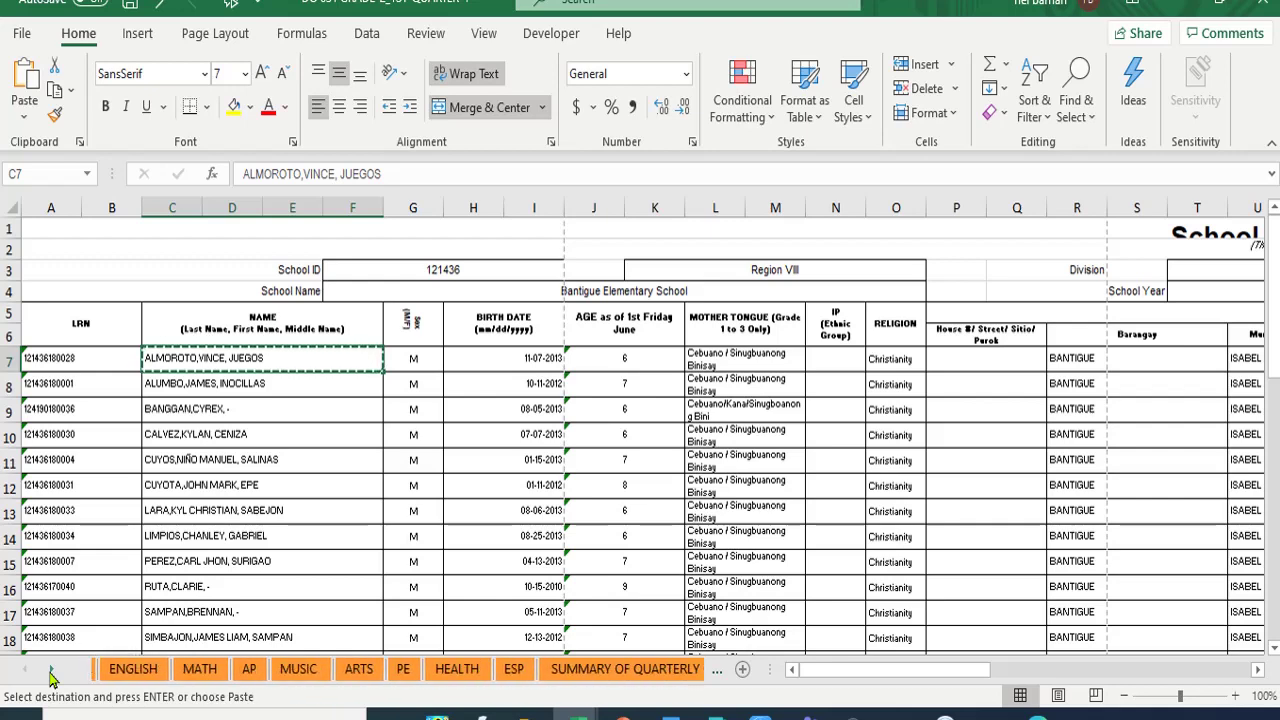
click(50, 672)
click(652, 672)
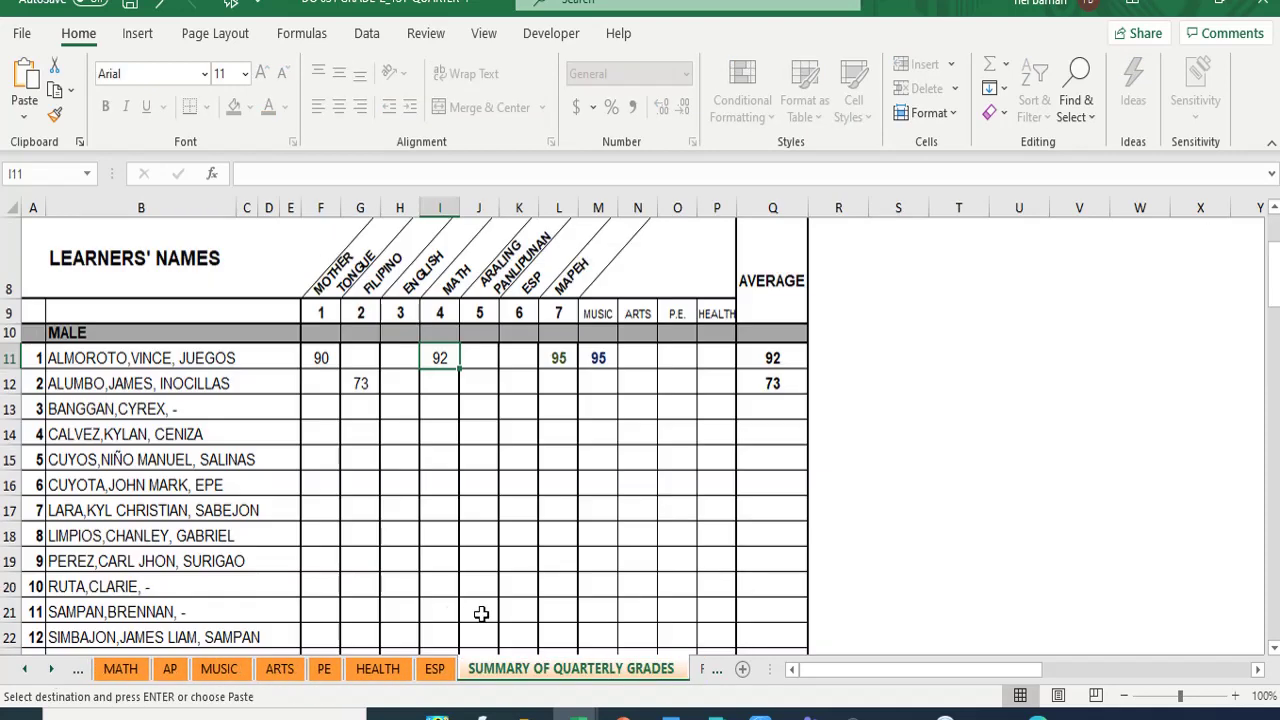
click(703, 674)
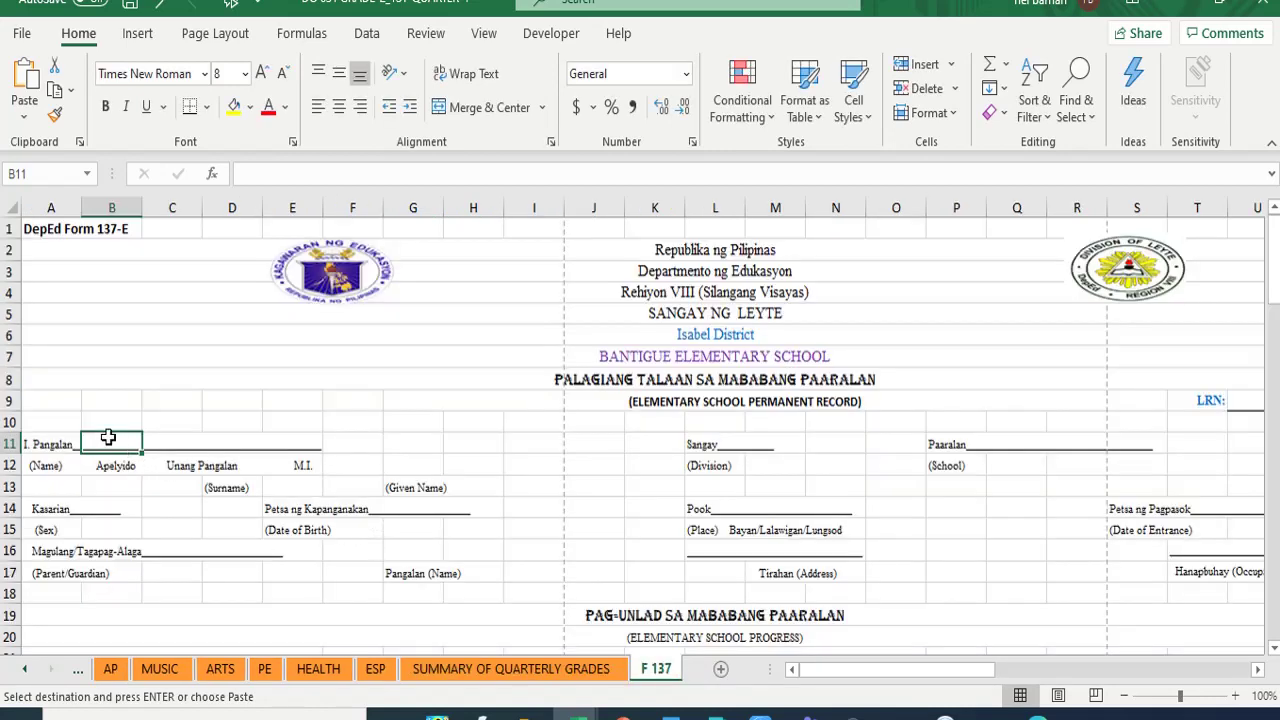
click(24, 82)
- Select the Kasarian cell A14 and start editing its text in the formula bar
click(133, 357)
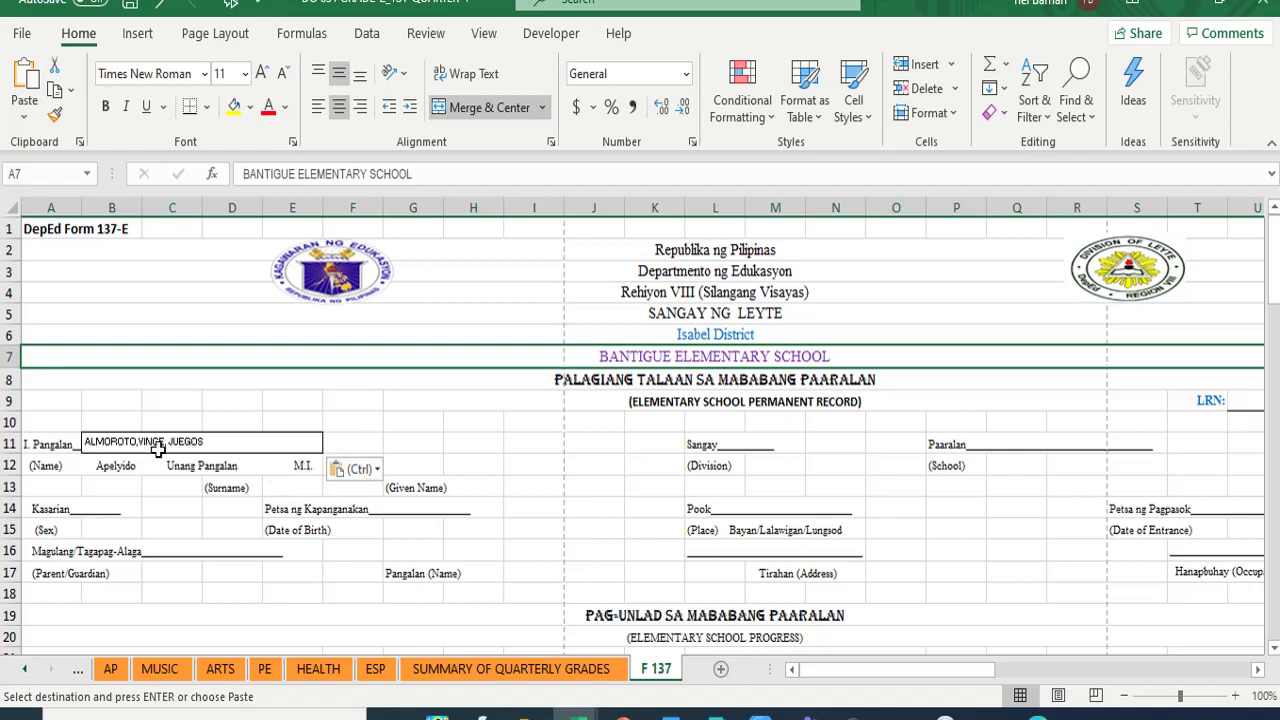
click(204, 386)
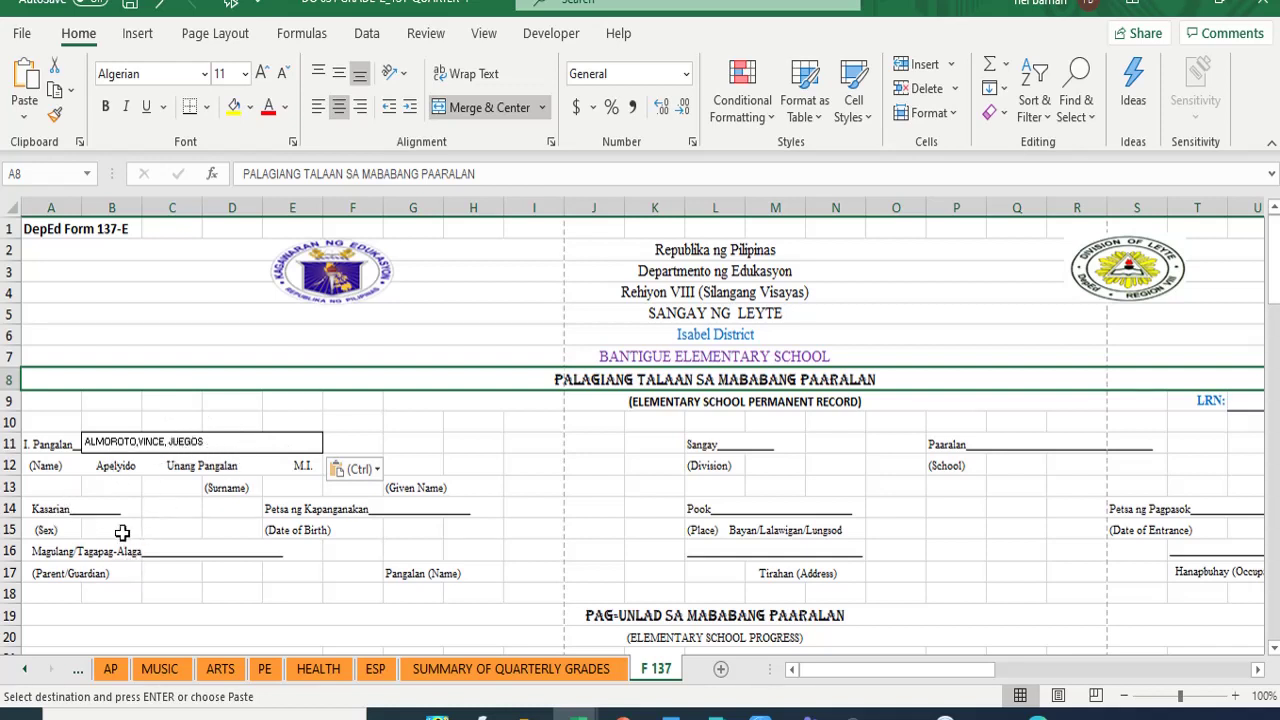
click(103, 508)
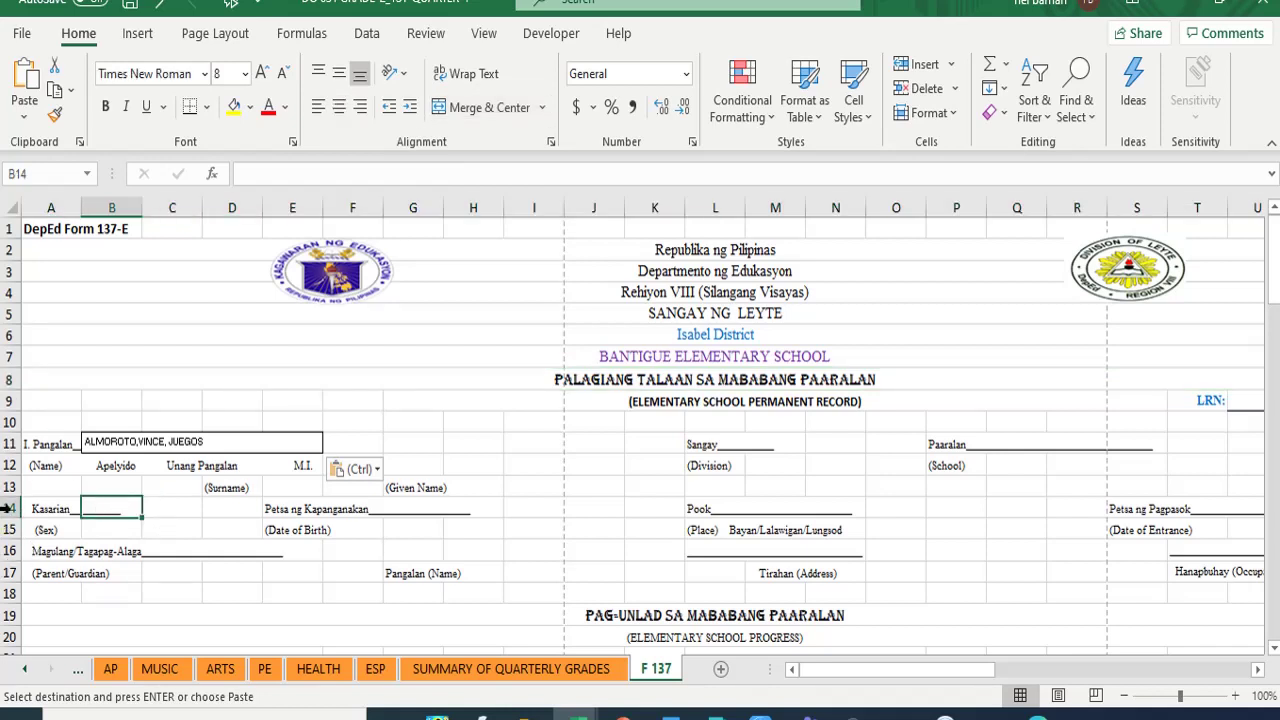
click(47, 510)
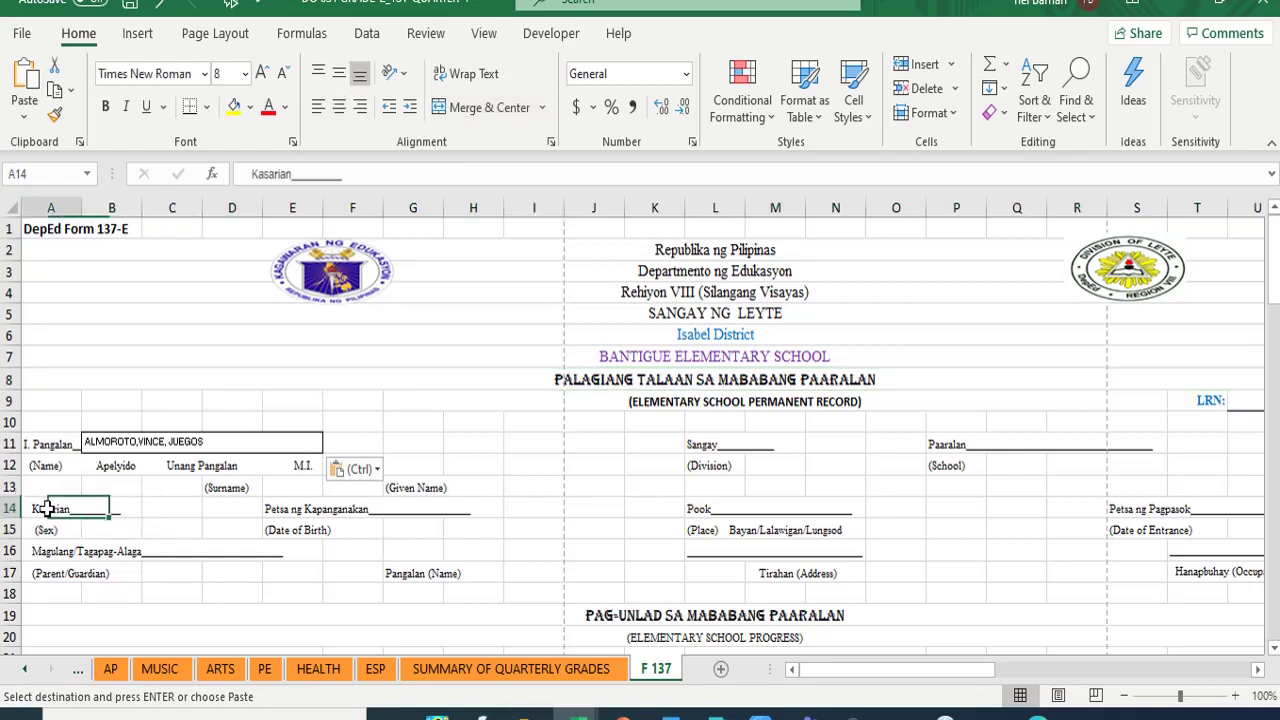
drag(47, 510, 20, 518)
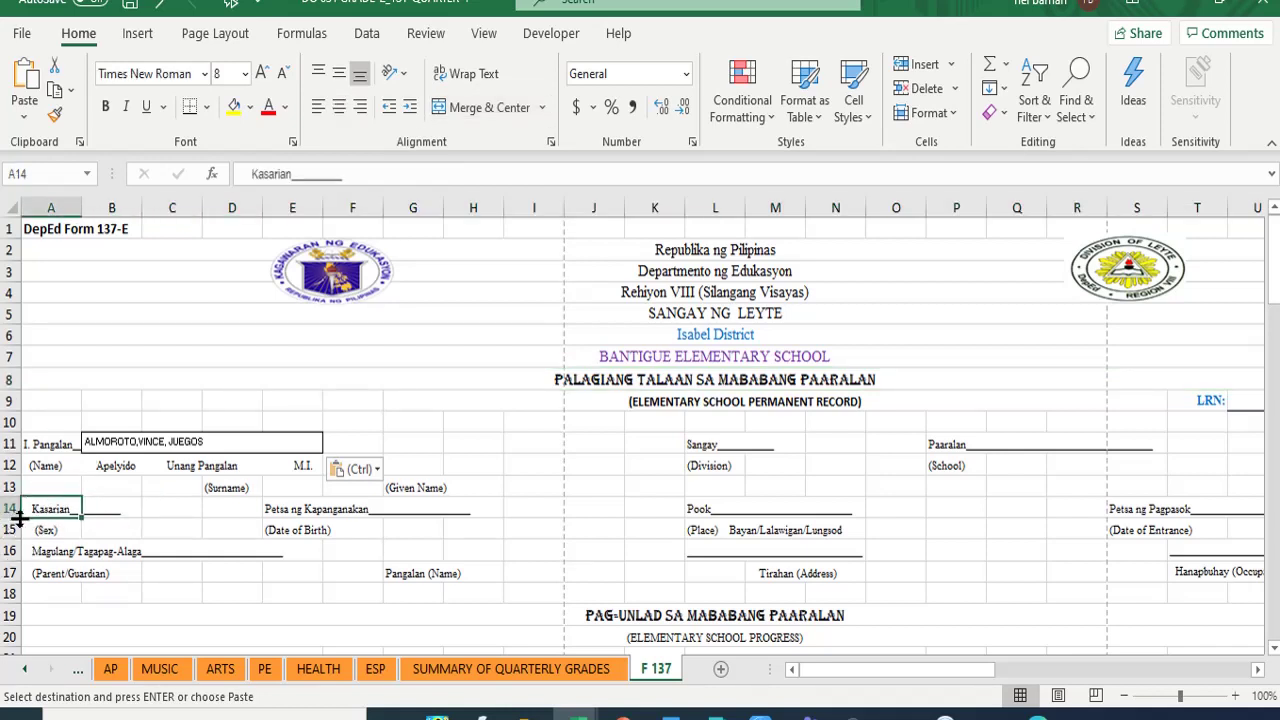
click(310, 180)
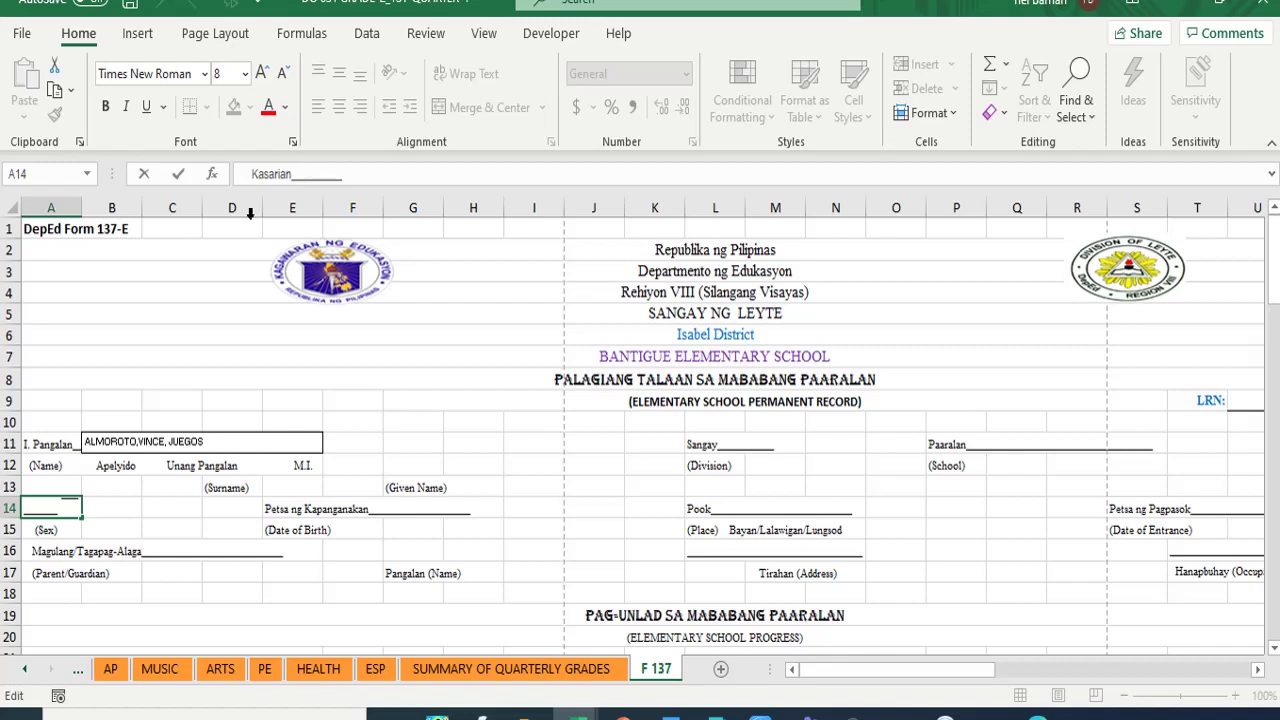
- Make the Kasarian line in A14 read Male, then select parent/guardian cell C16
text(m)
key(BackSpace)
text(M)
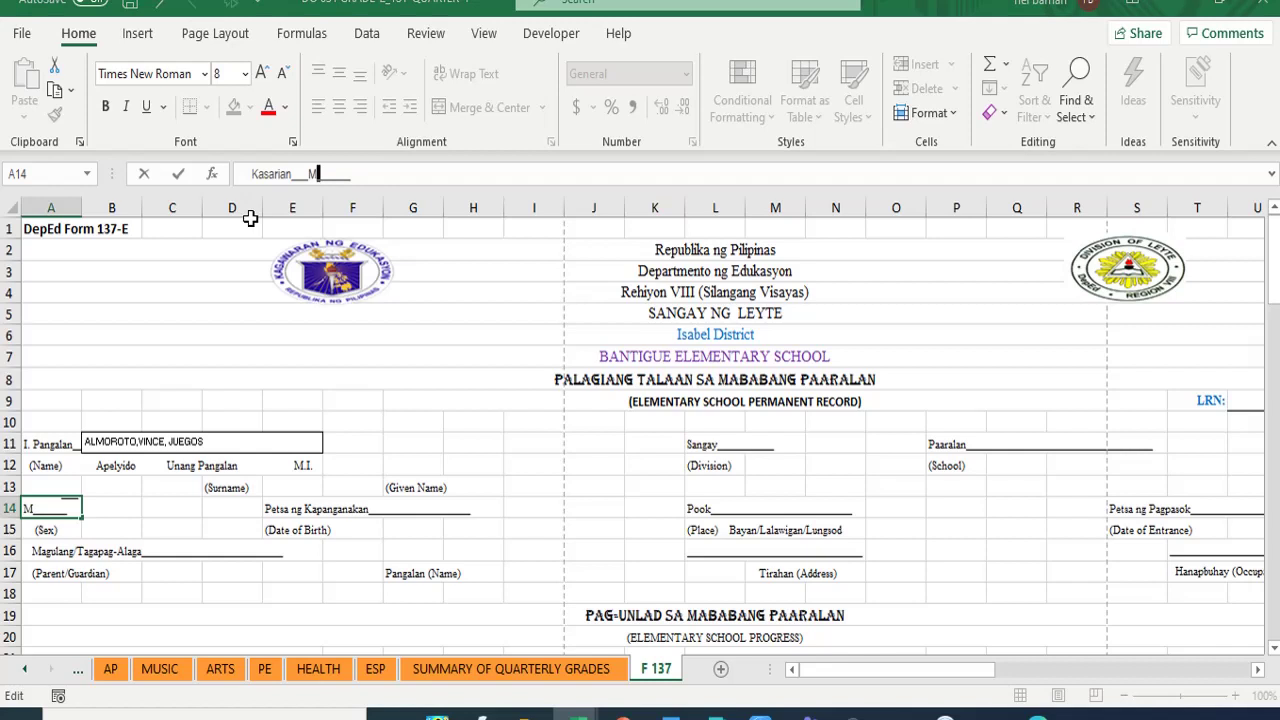
text(ale)
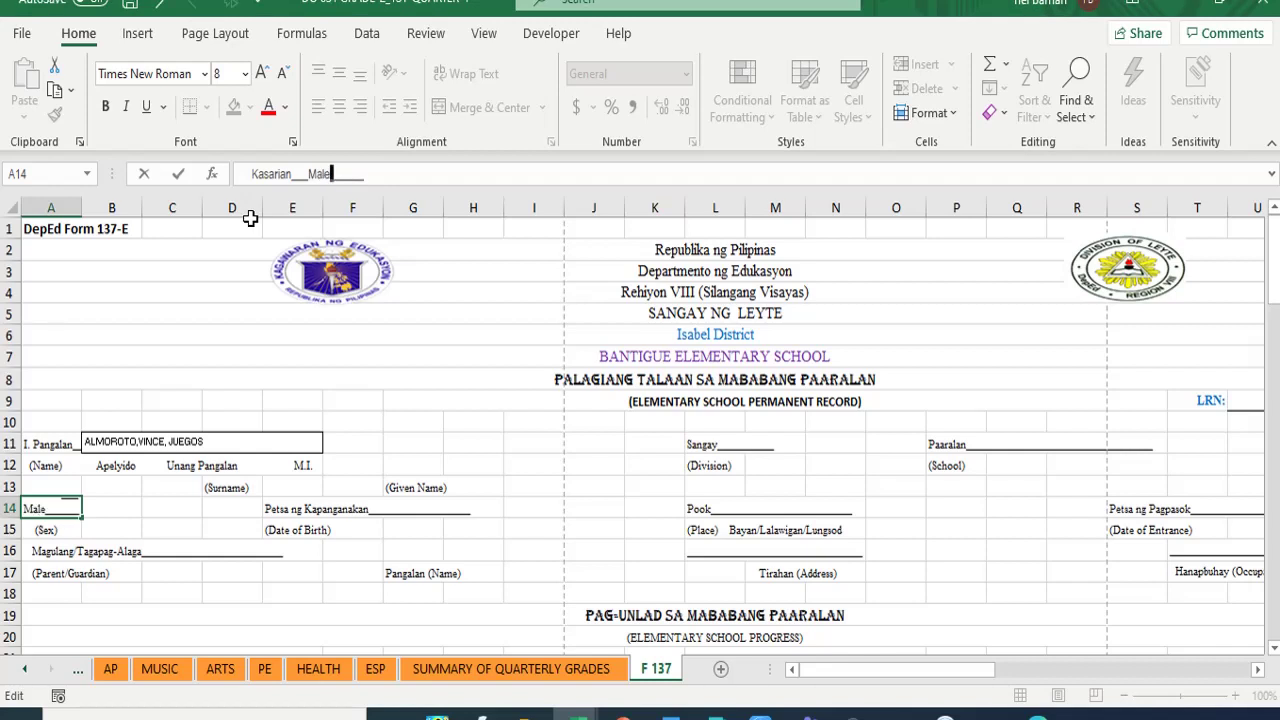
key(Return)
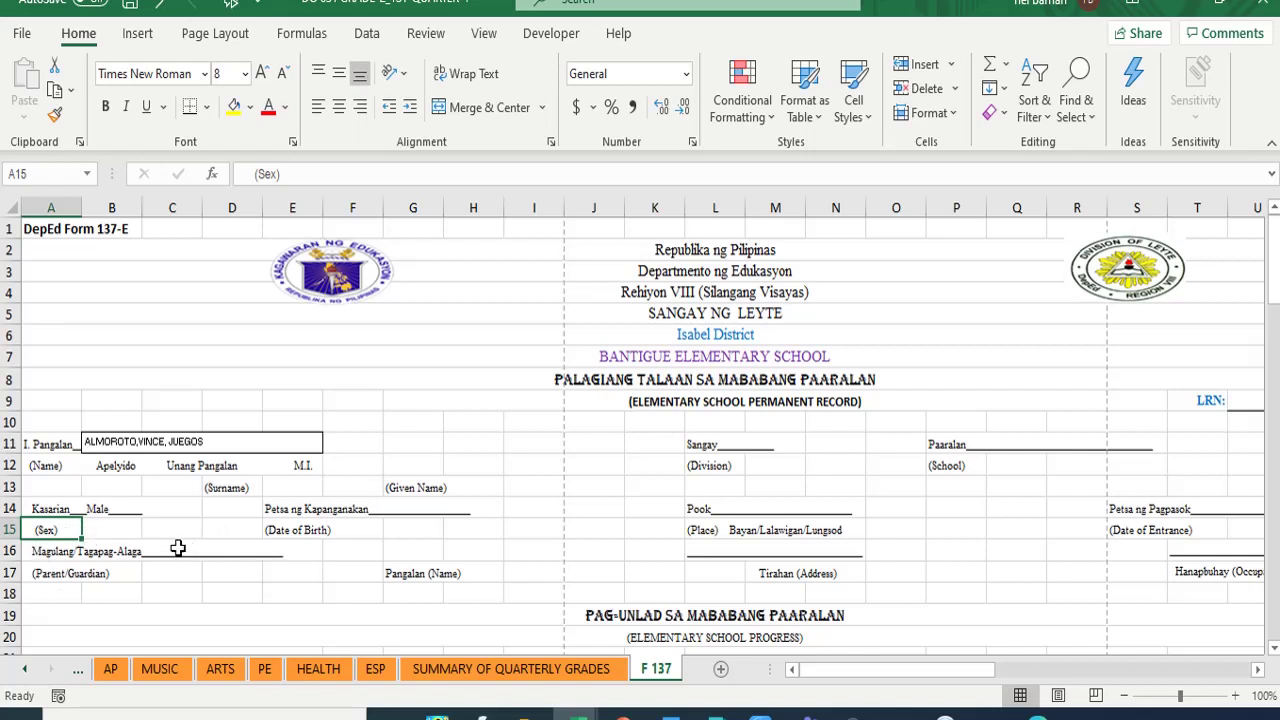
click(177, 548)
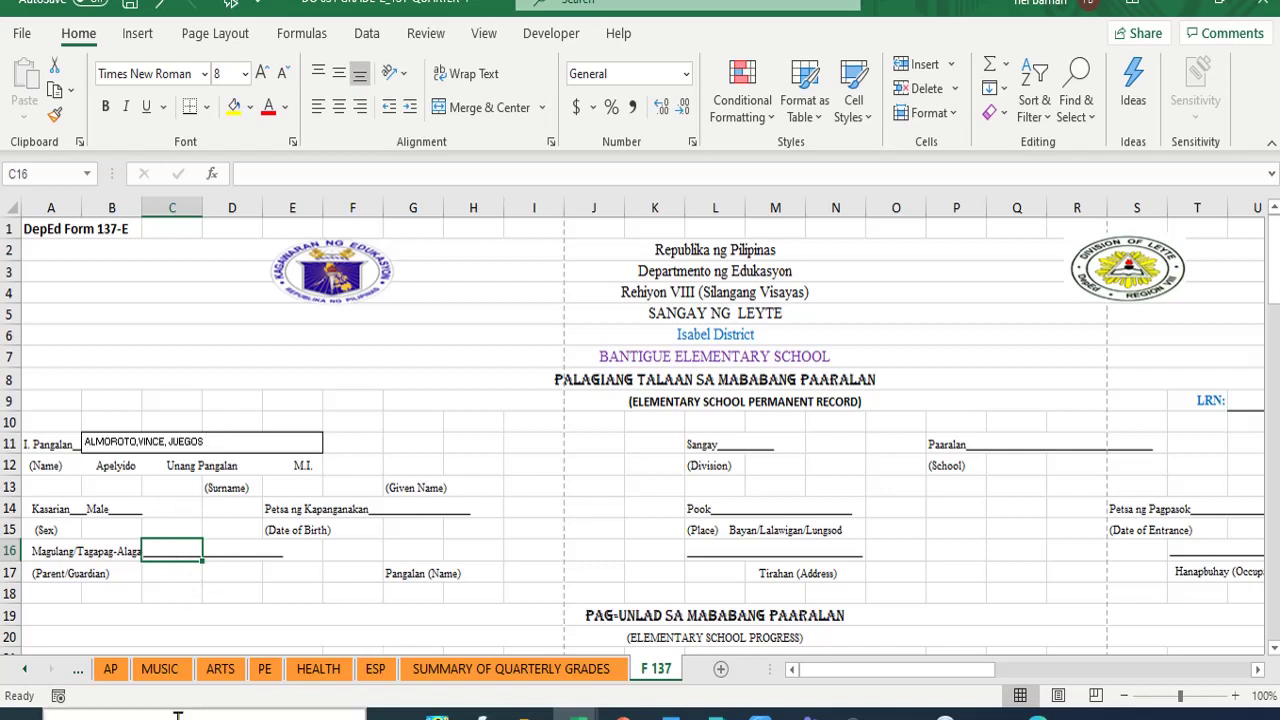
- Copy the first learner's father's name from cell AB7 of the SF 1 sheet
click(27, 670)
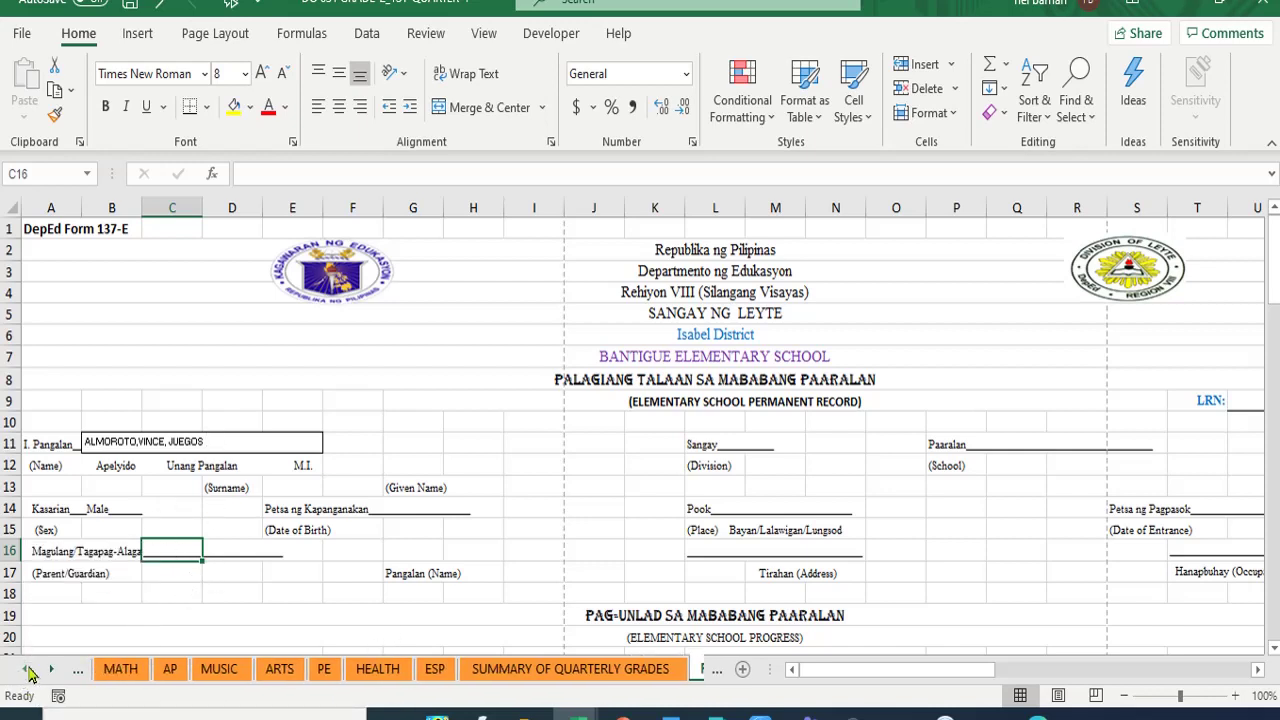
click(27, 670)
click(27, 670)
click(27, 670)
click(30, 672)
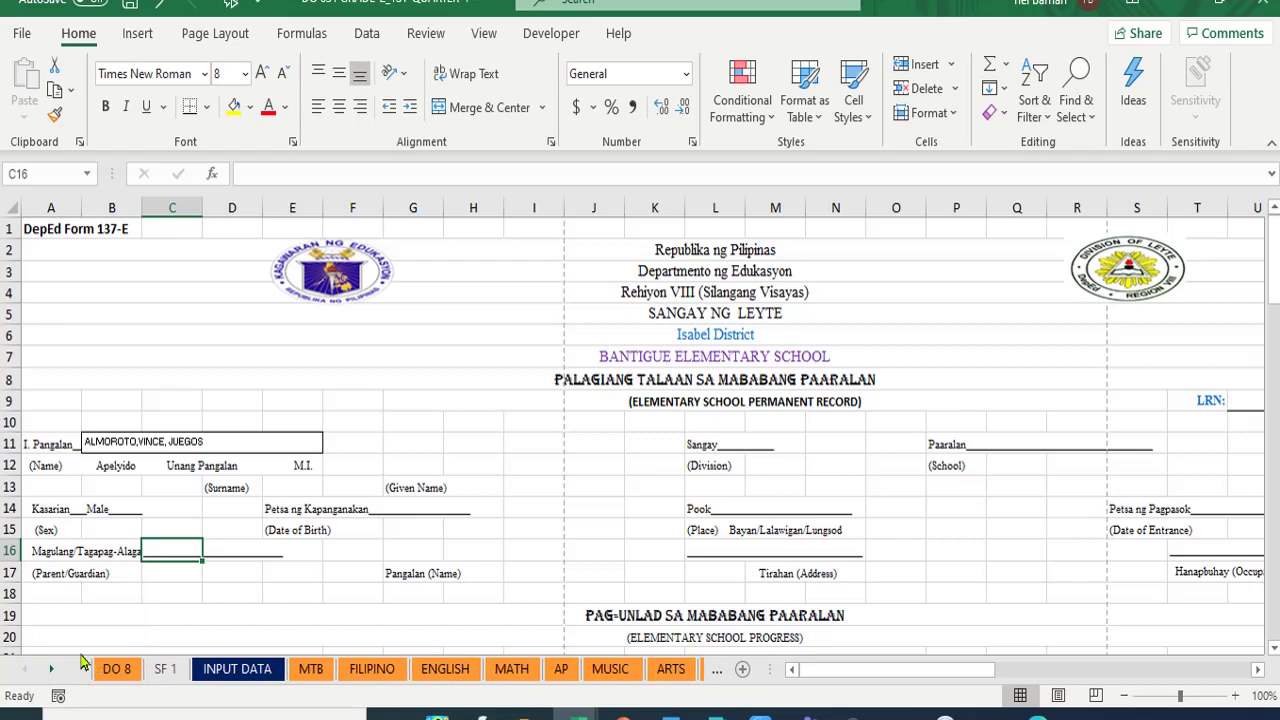
click(166, 669)
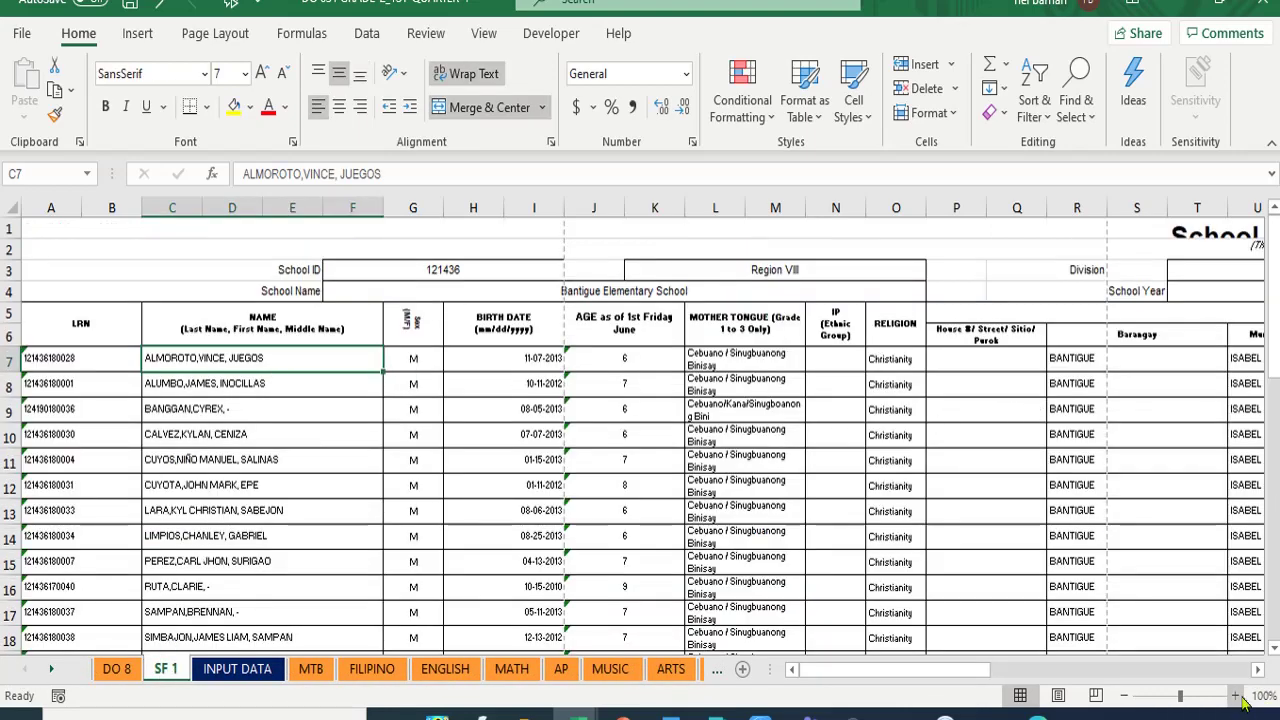
drag(1263, 671, 1263, 671)
drag(1262, 670, 1257, 677)
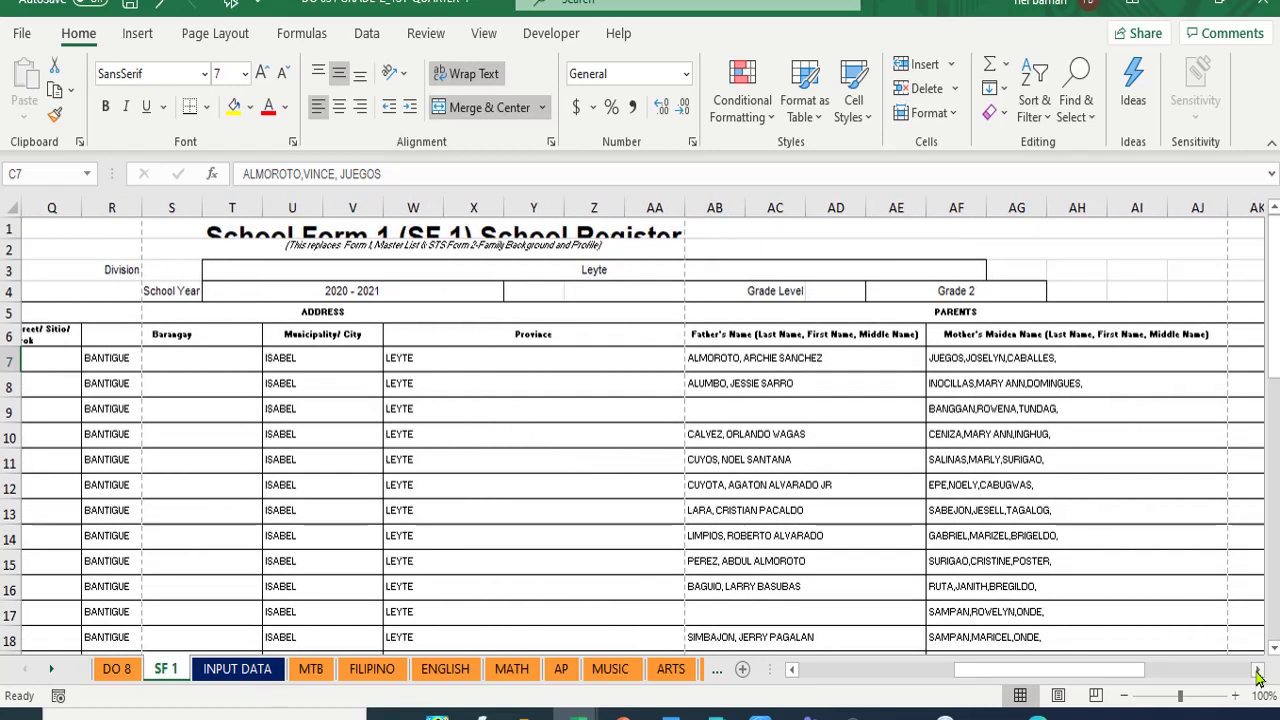
click(711, 358)
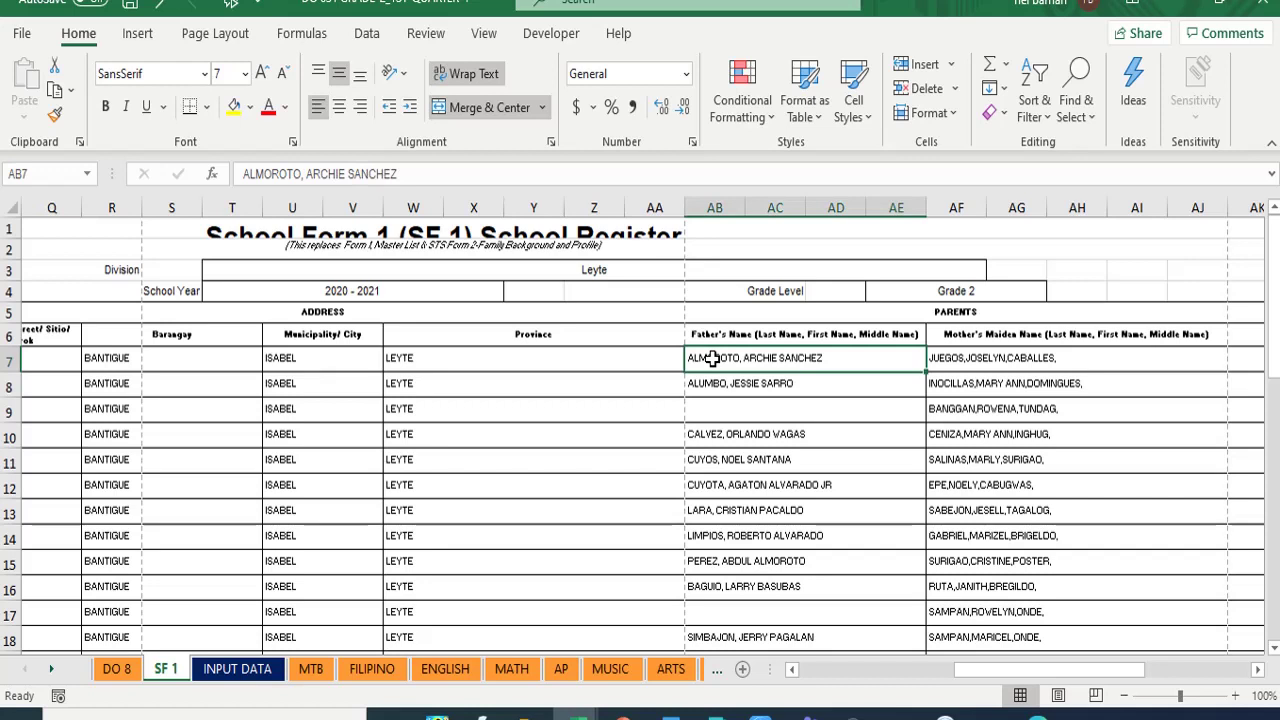
click(55, 92)
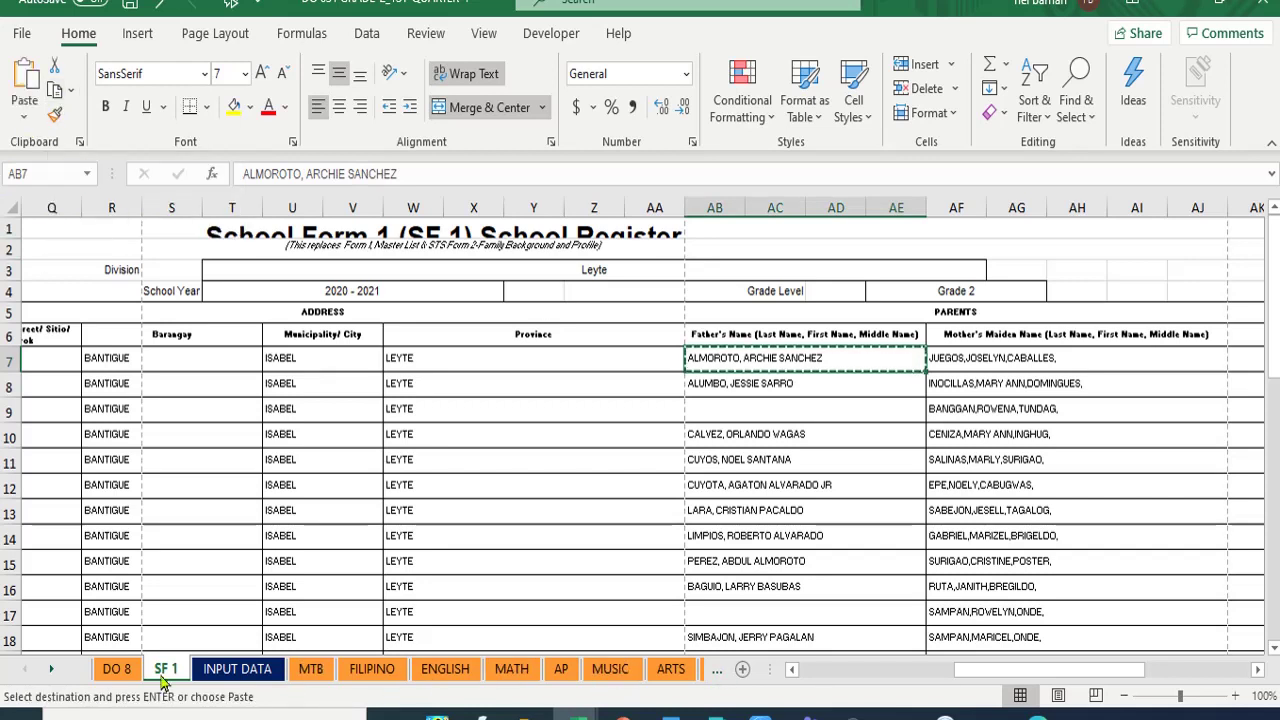
- Paste the father's name into cell C16 on the F 137 form
click(49, 670)
click(49, 670)
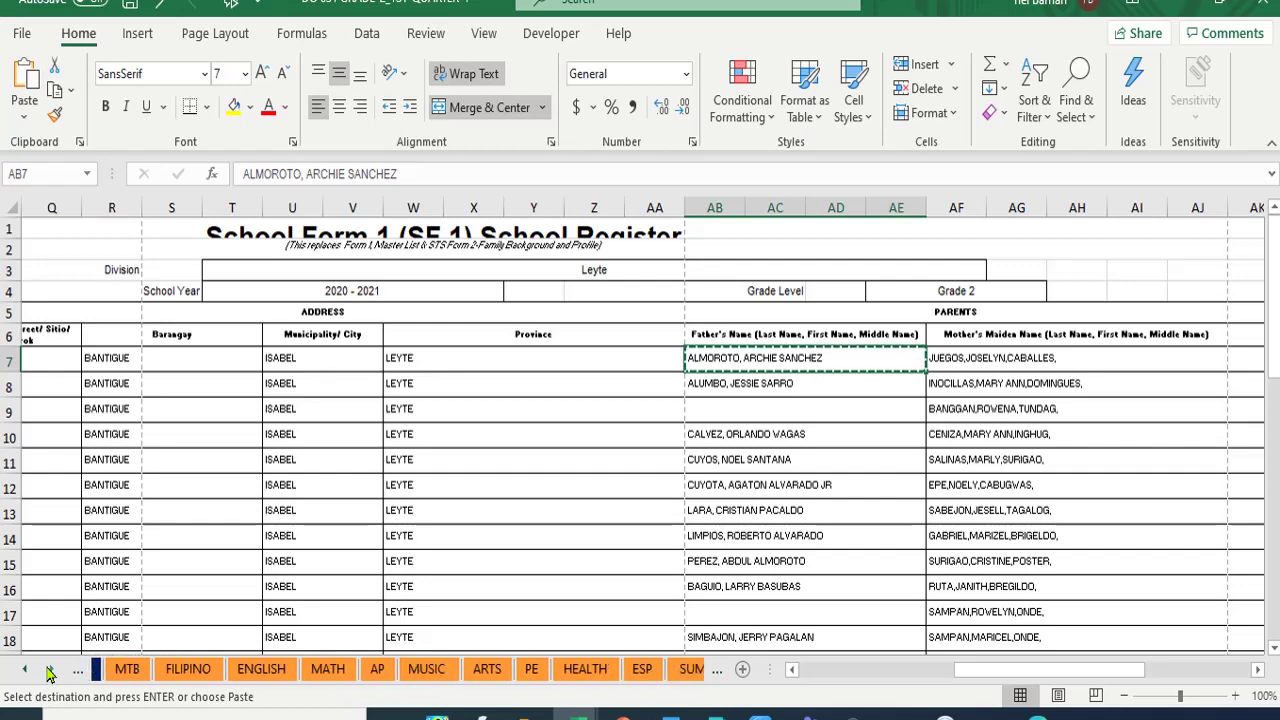
click(49, 670)
click(49, 670)
click(49, 670)
click(49, 670)
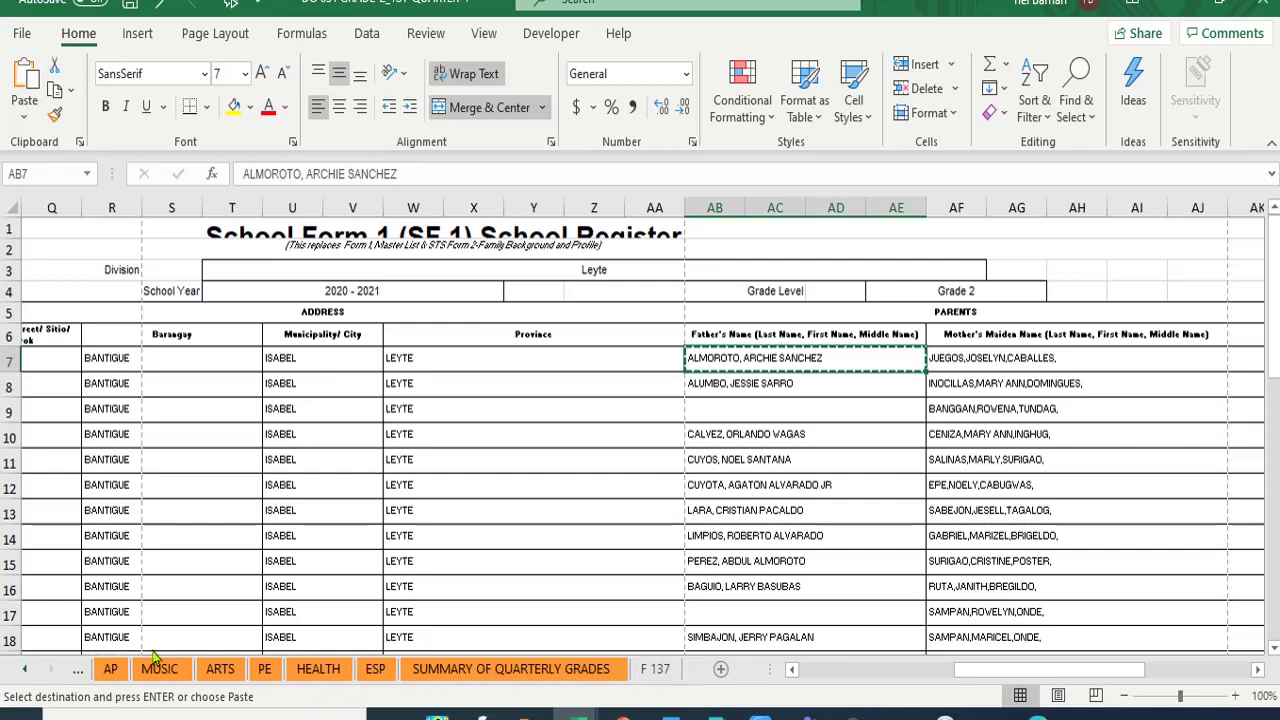
click(656, 669)
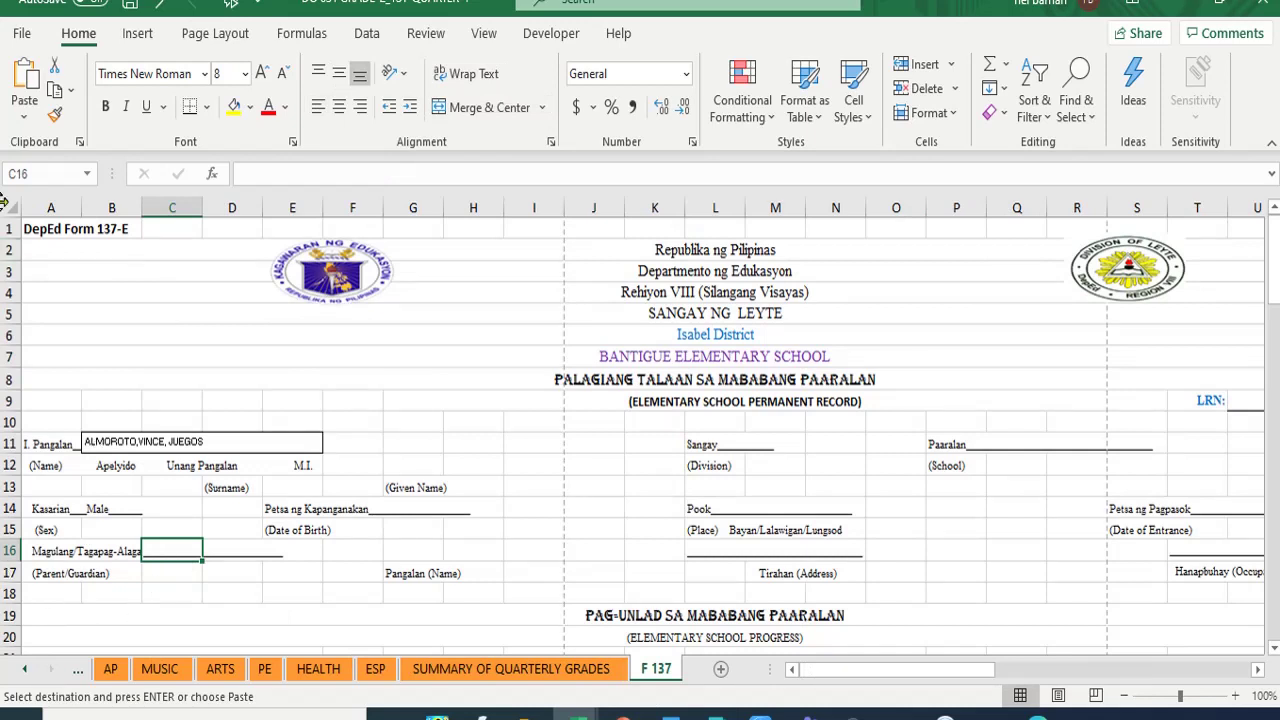
click(24, 85)
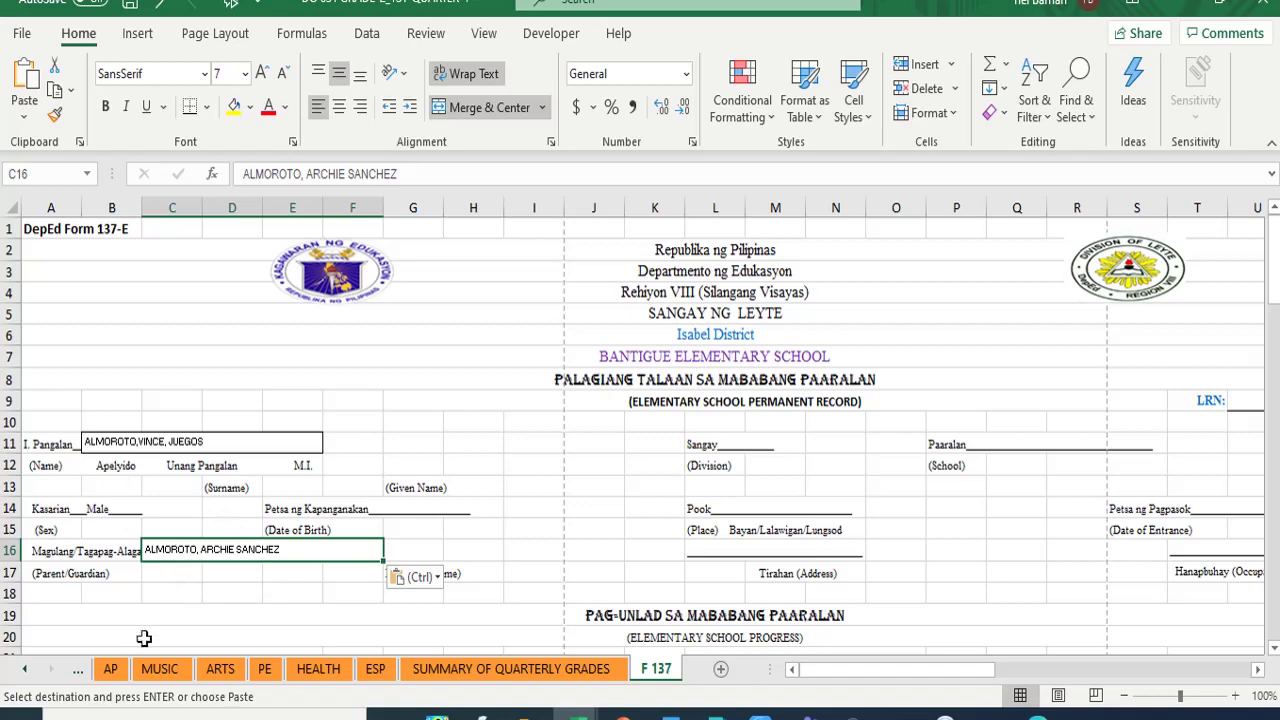
scroll(157, 637, down, 2)
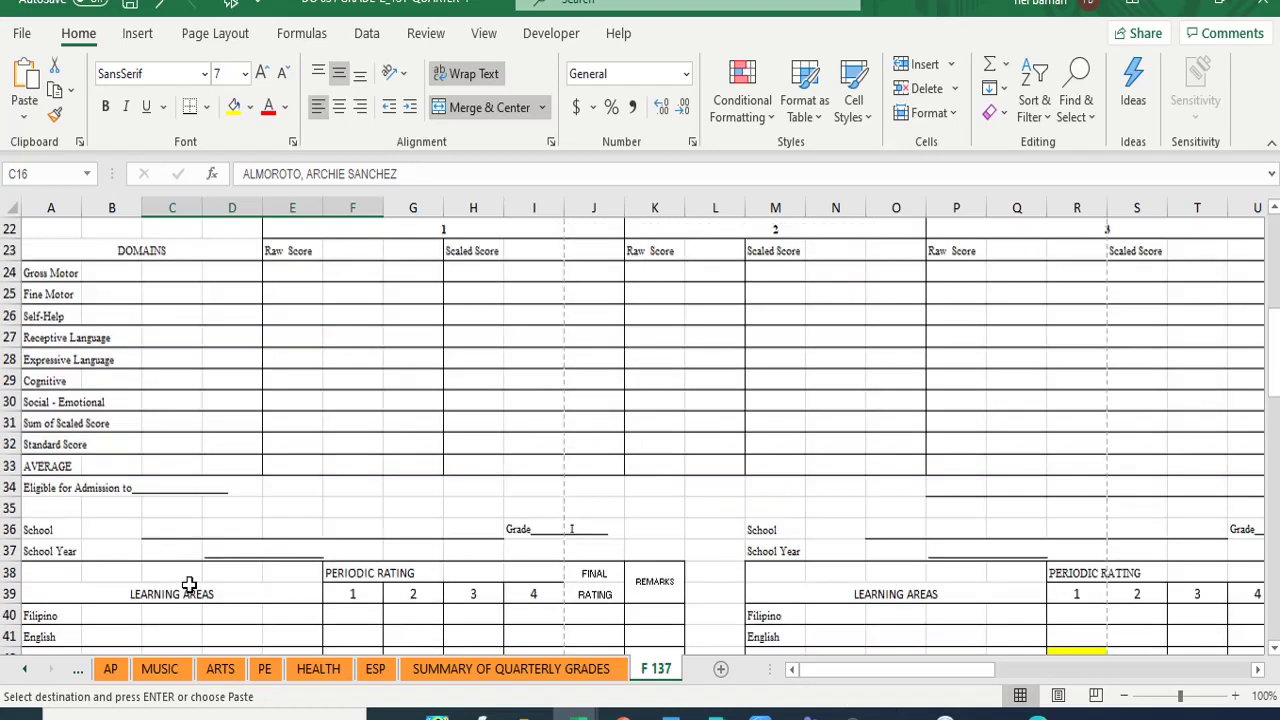
scroll(186, 588, down, 5)
scroll(260, 531, down, 5)
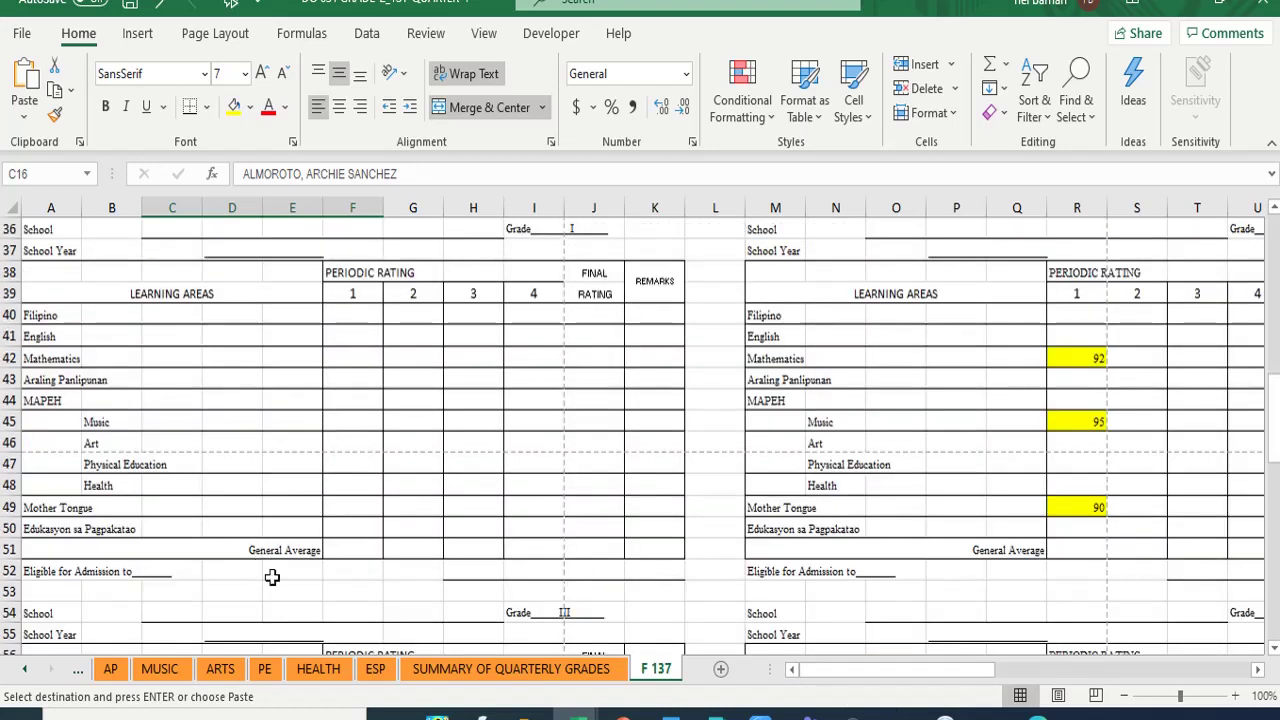
scroll(272, 530, up, 5)
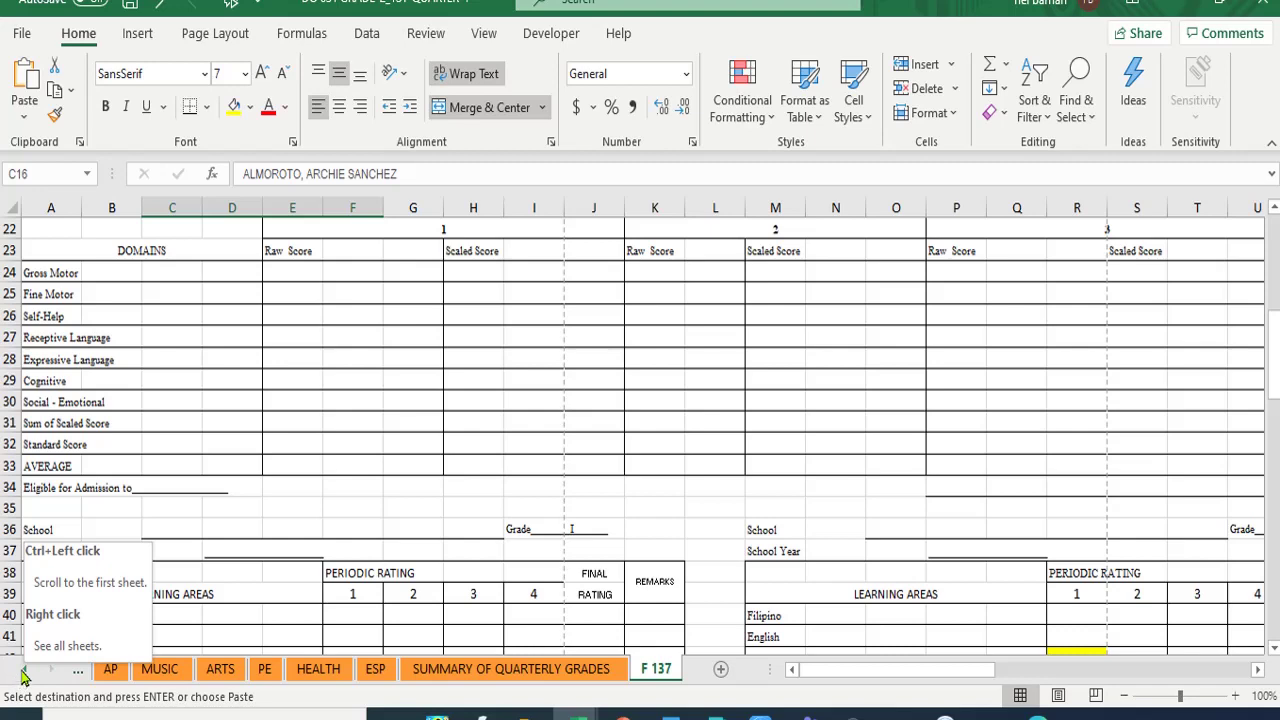
click(24, 677)
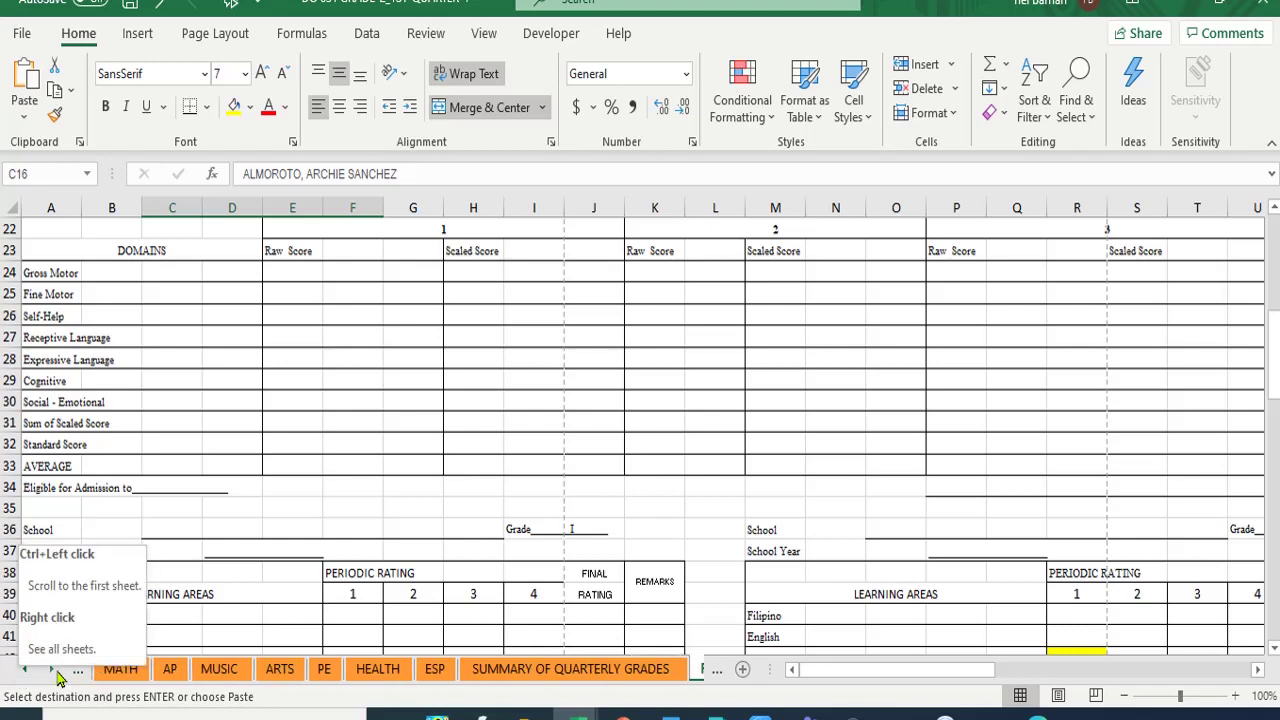
click(57, 674)
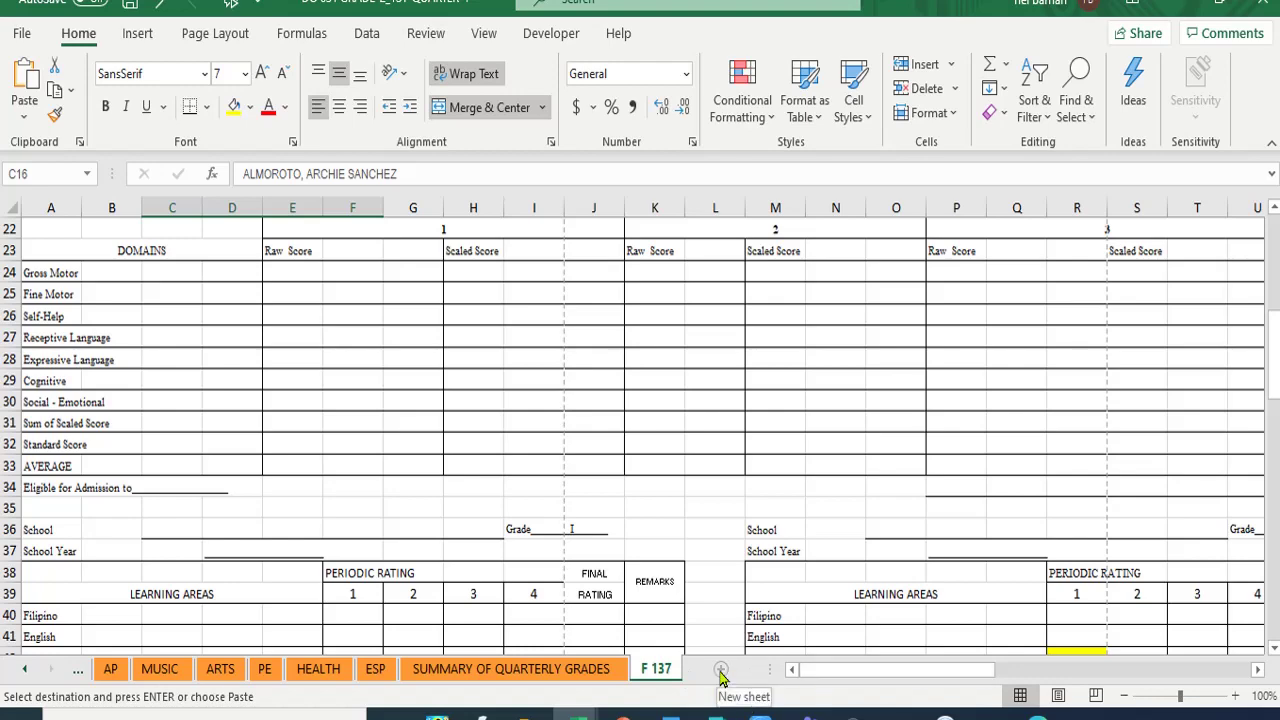
- Insert a new sheet after F 137 and rename it F 138
scroll(720, 677, down, 4)
key(shift+F11)
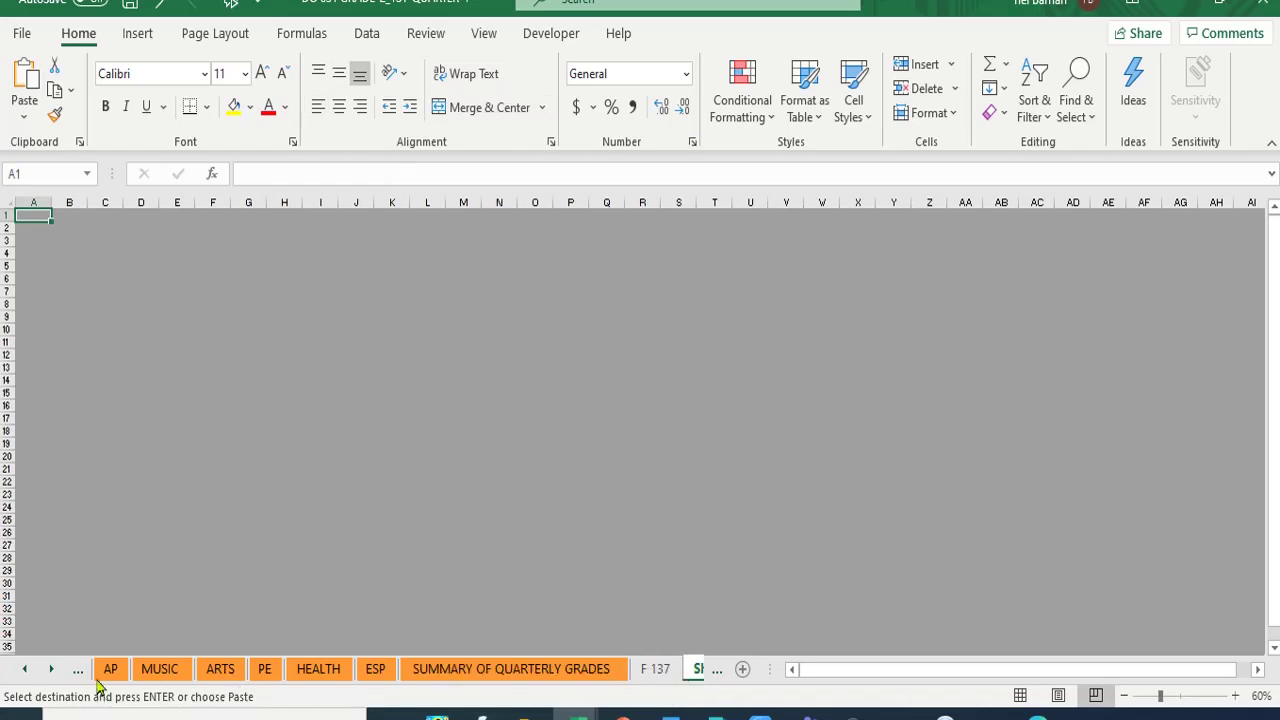
click(50, 670)
click(50, 670)
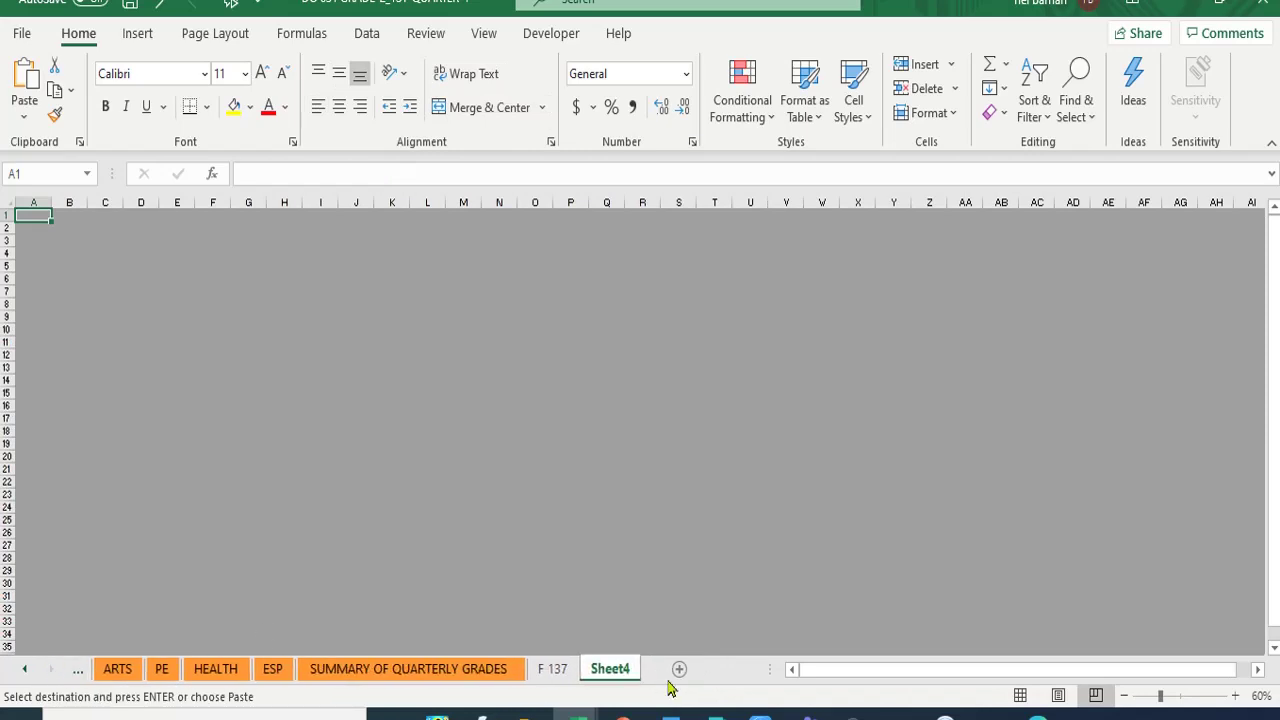
right_click(605, 678)
click(670, 448)
text(F)
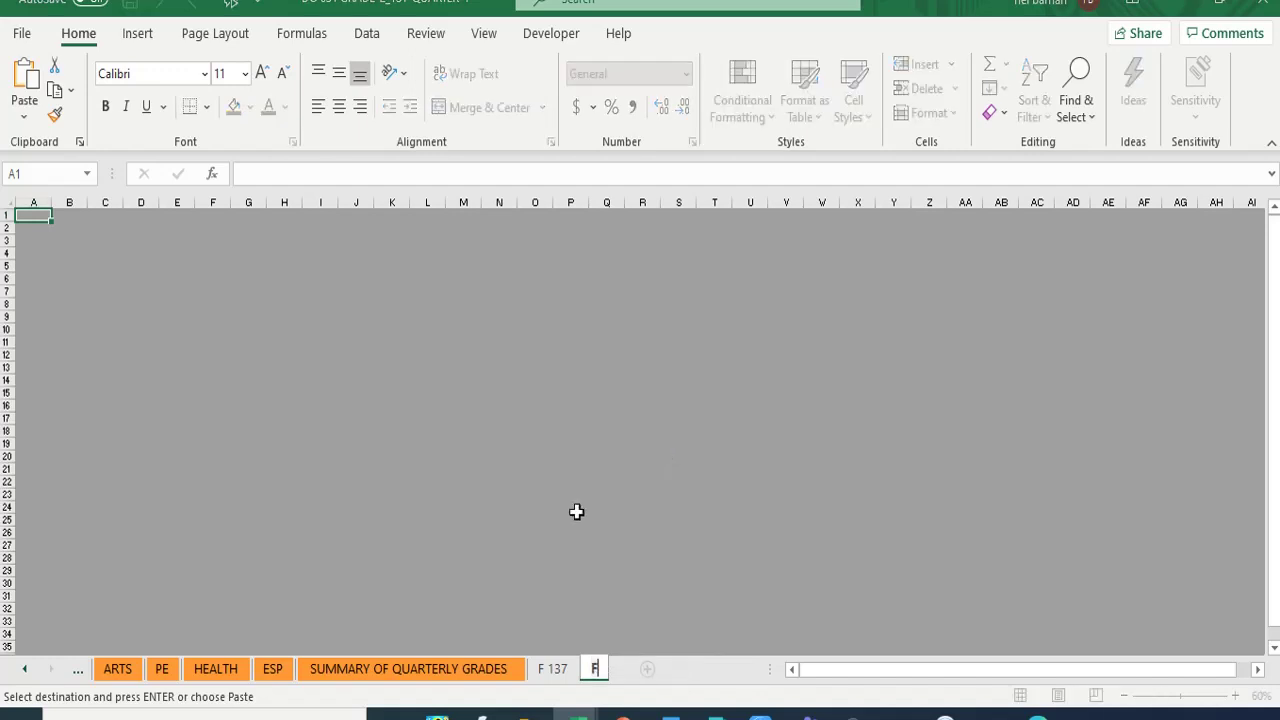
text( 138)
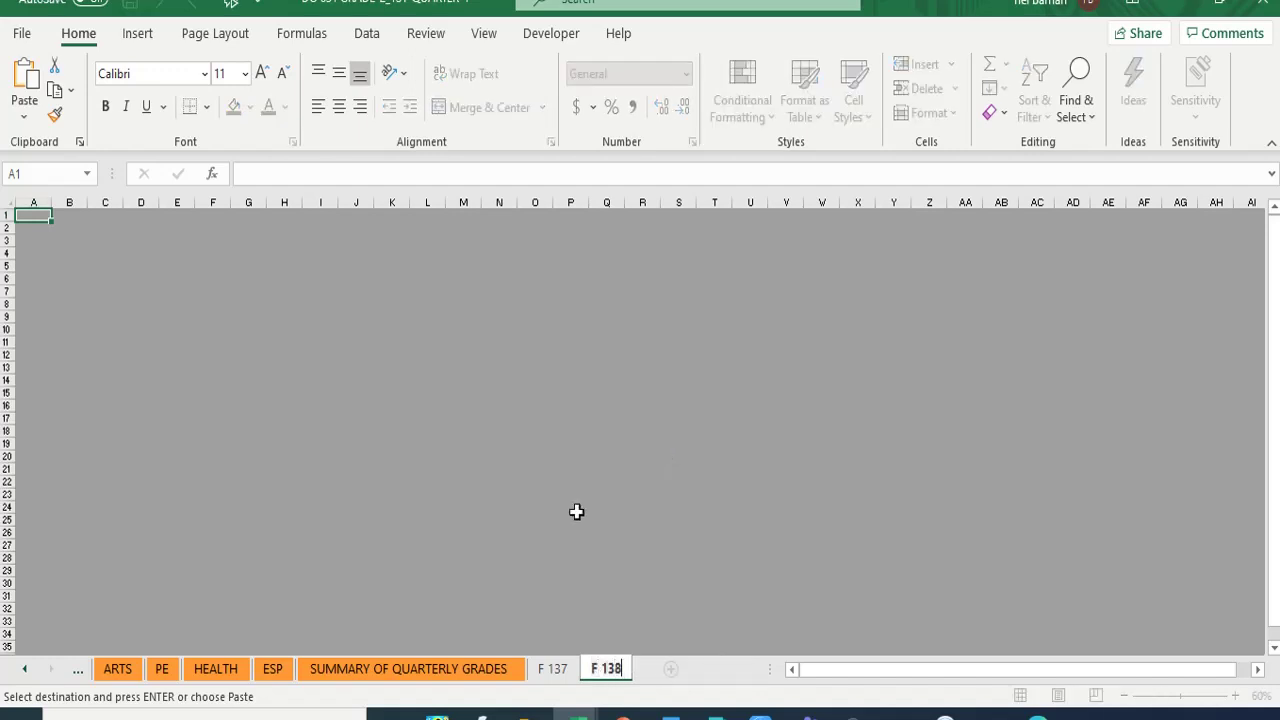
click(665, 497)
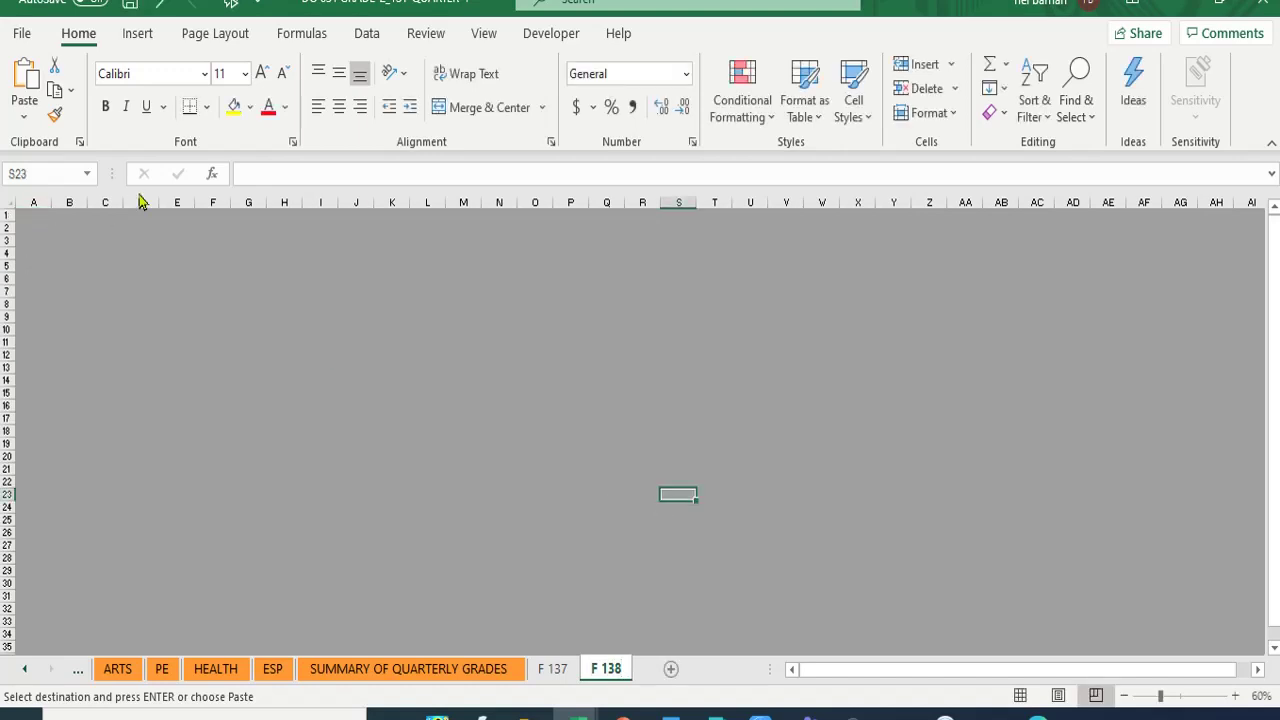
- Switch F 138 to Normal view and select cell A4
click(480, 33)
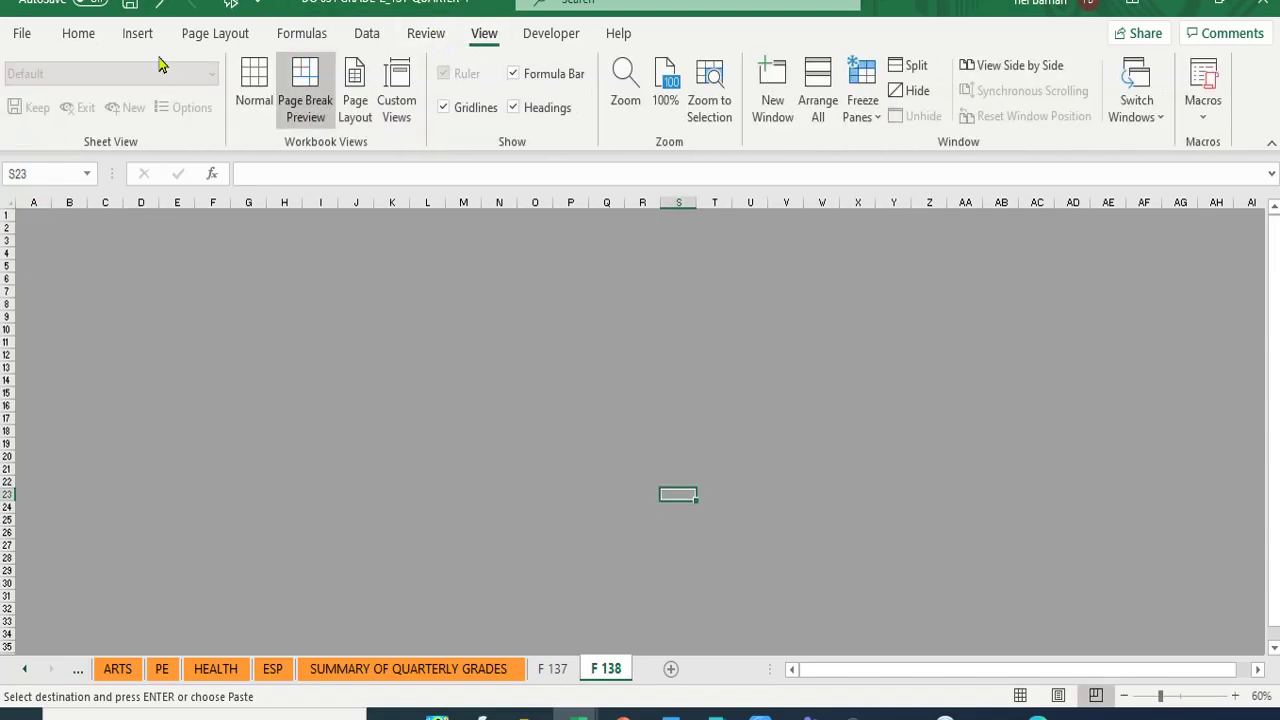
click(253, 88)
click(79, 38)
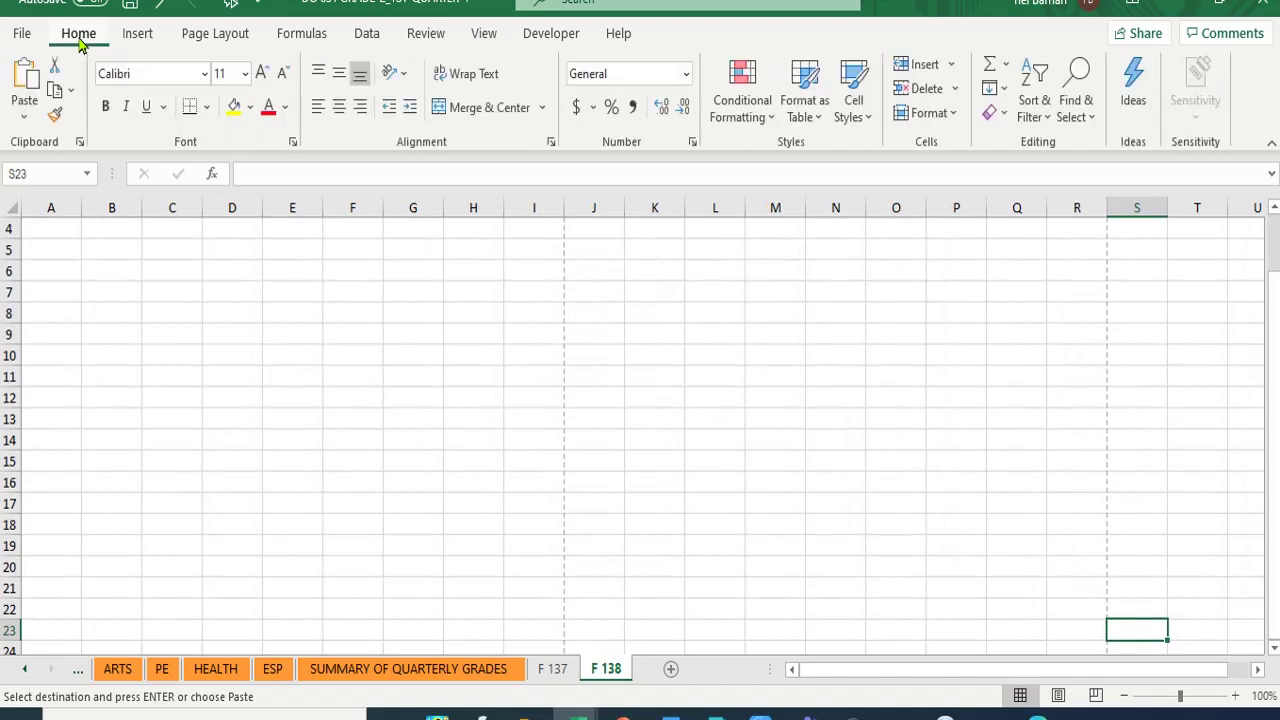
click(43, 235)
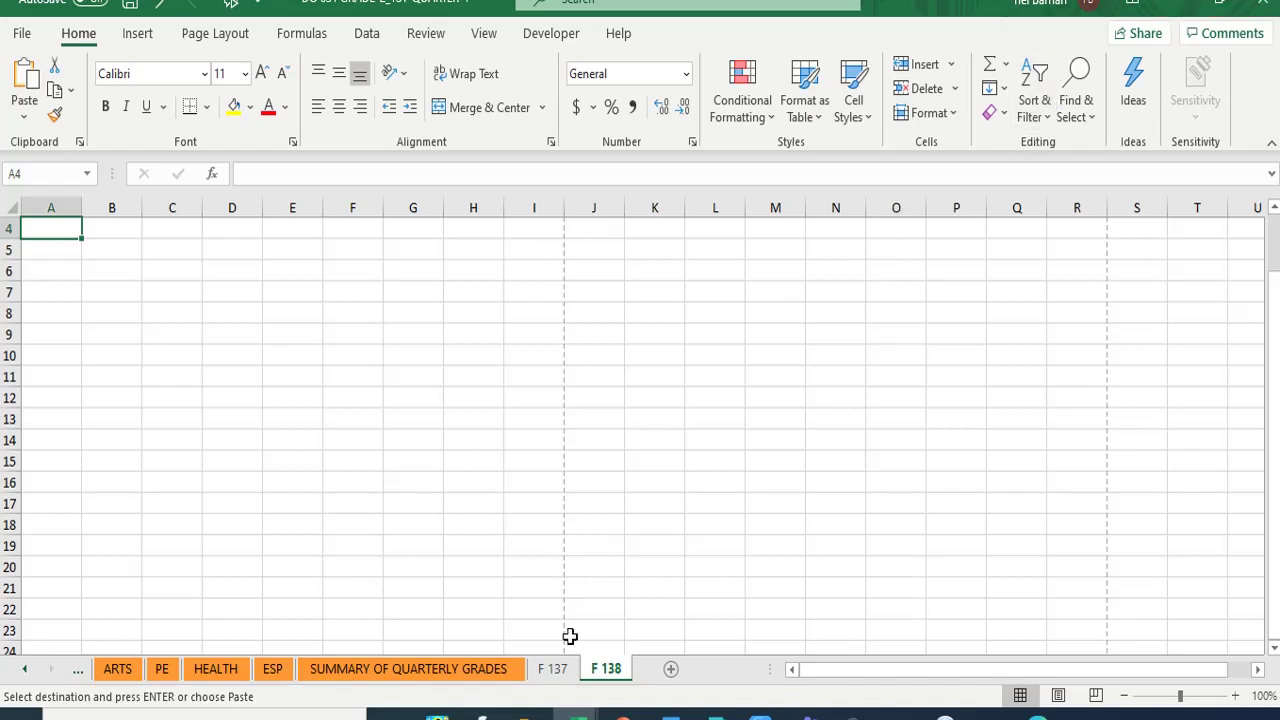
- Go from GRADE 1 DATA into FORM 138 REPORT CARD and open GR 1 FORM 138 REPORT CARD
mouse_move(525, 715)
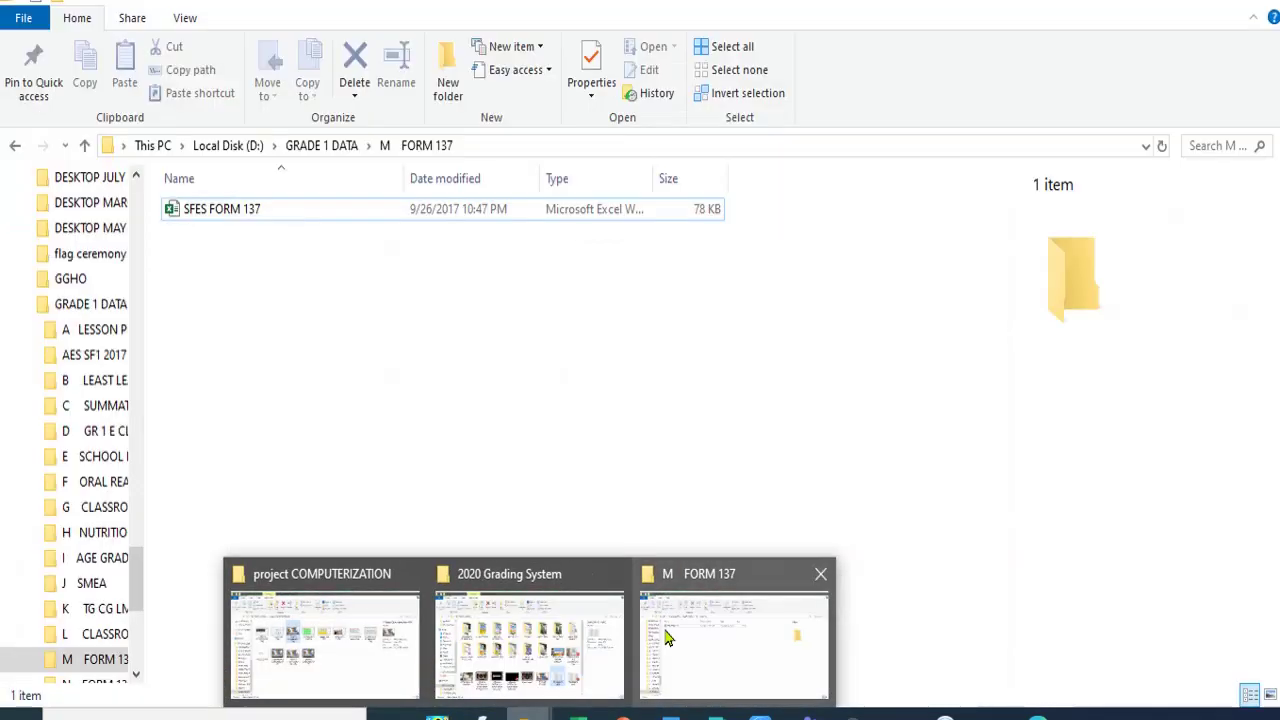
click(668, 638)
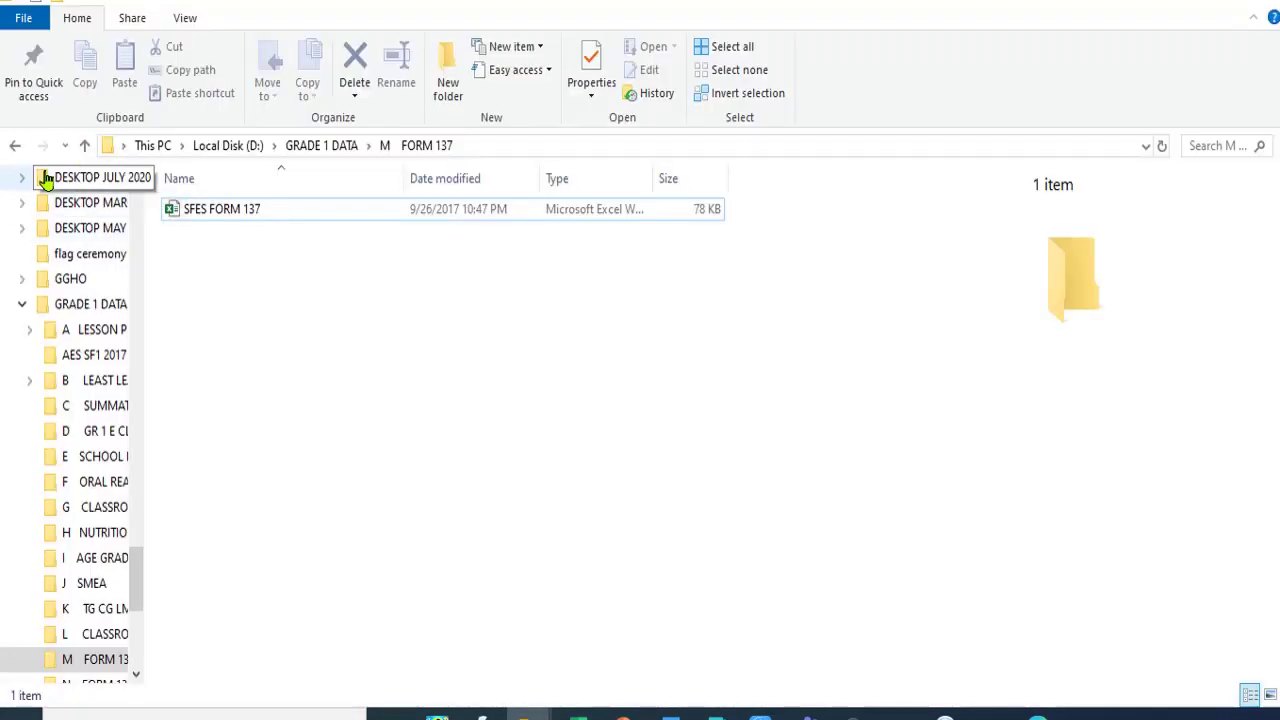
click(15, 146)
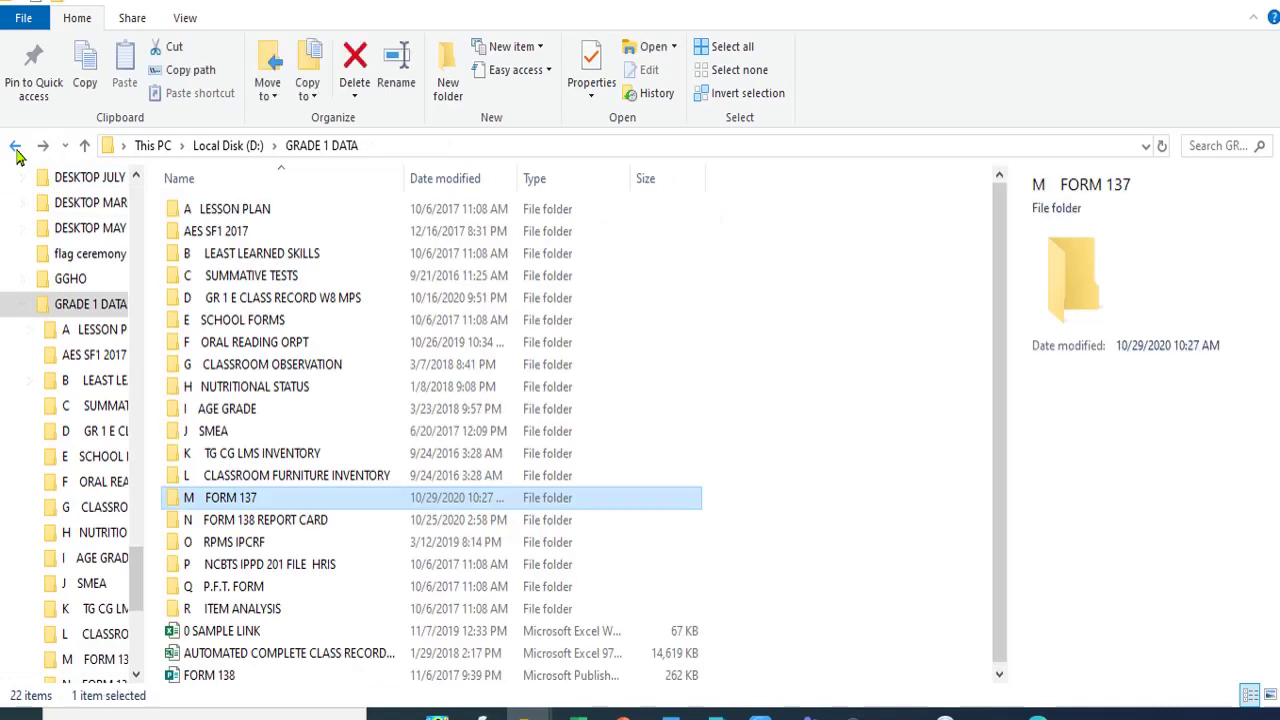
click(268, 521)
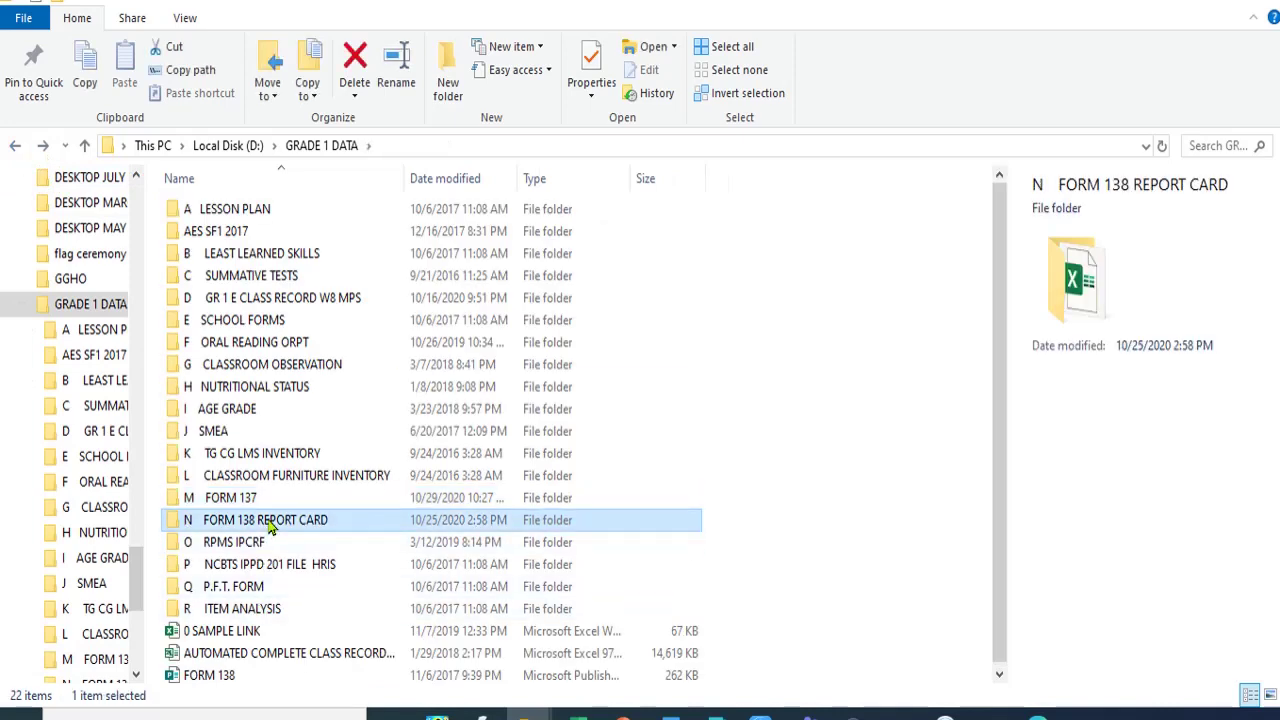
double_click(268, 524)
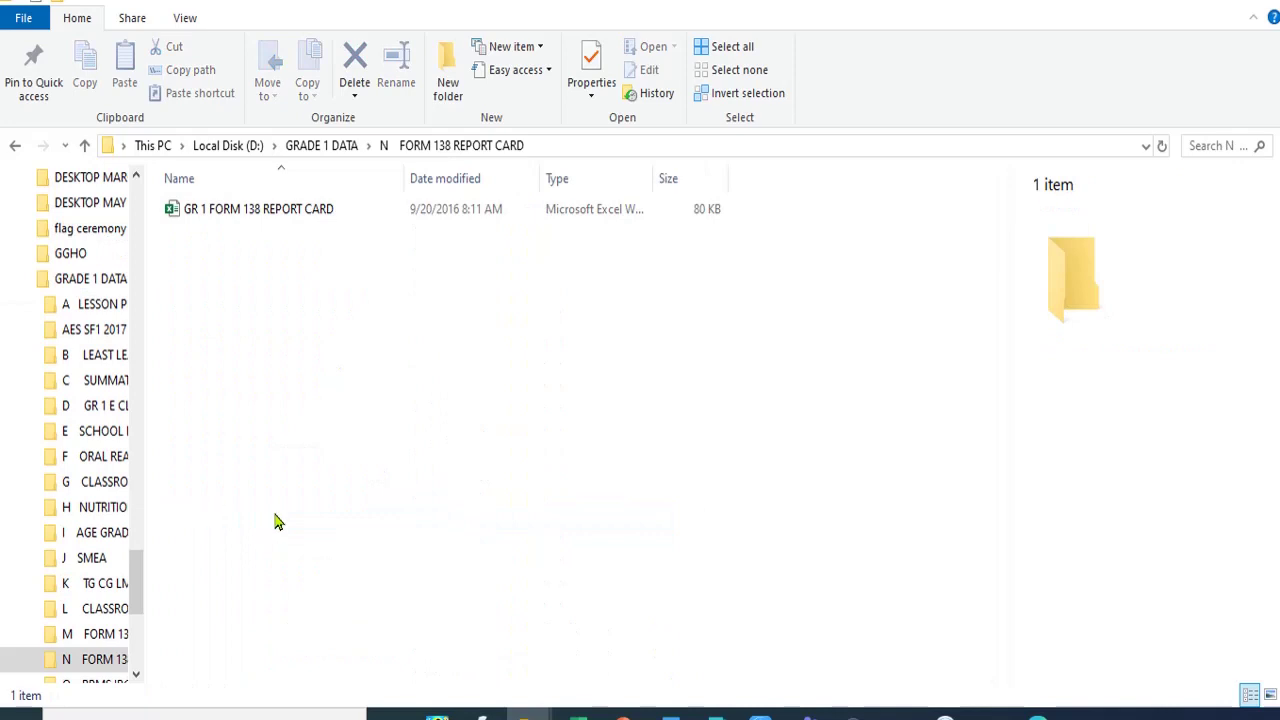
click(176, 208)
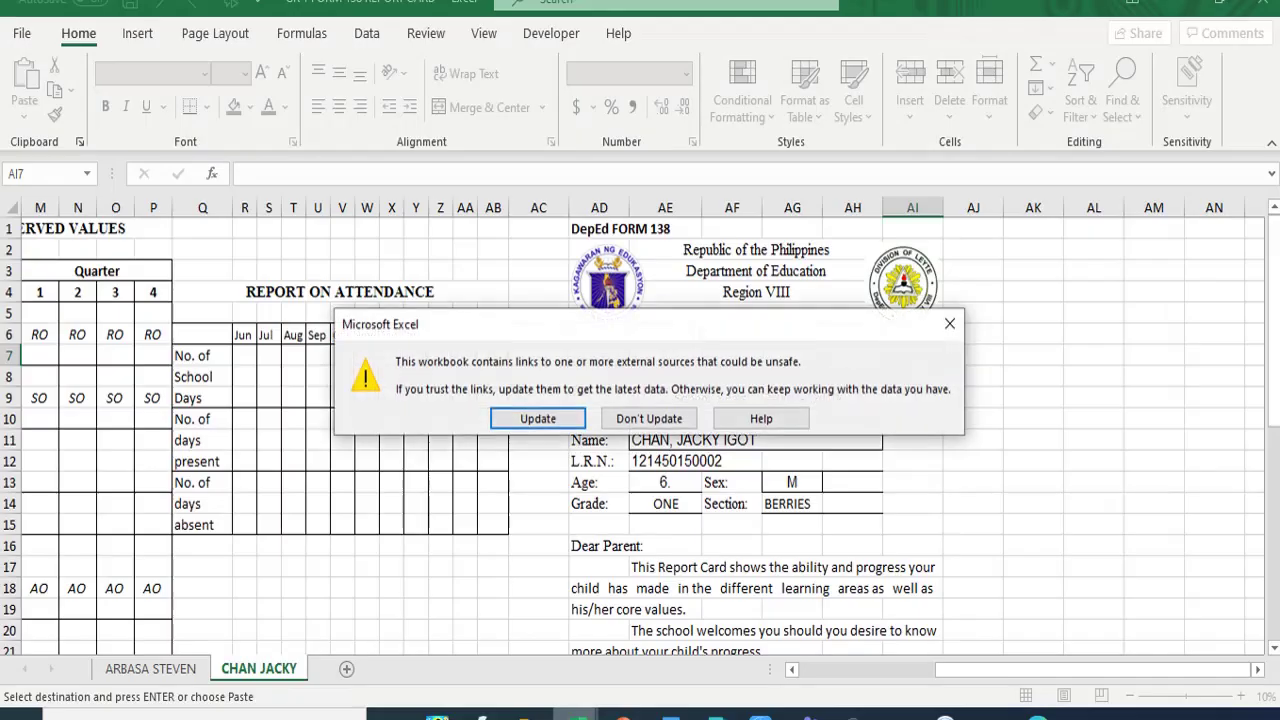
- Open the workbook without updating links and check the MAPEH average formula in D19
mouse_move(576, 714)
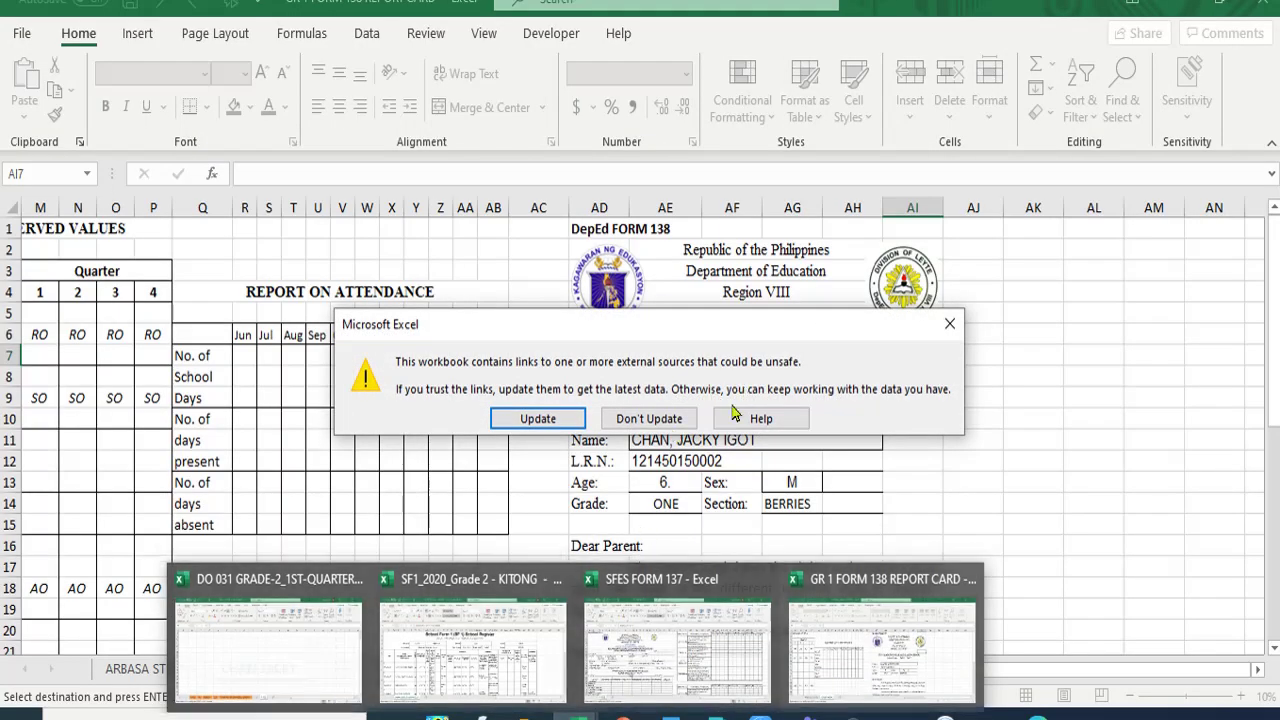
click(637, 423)
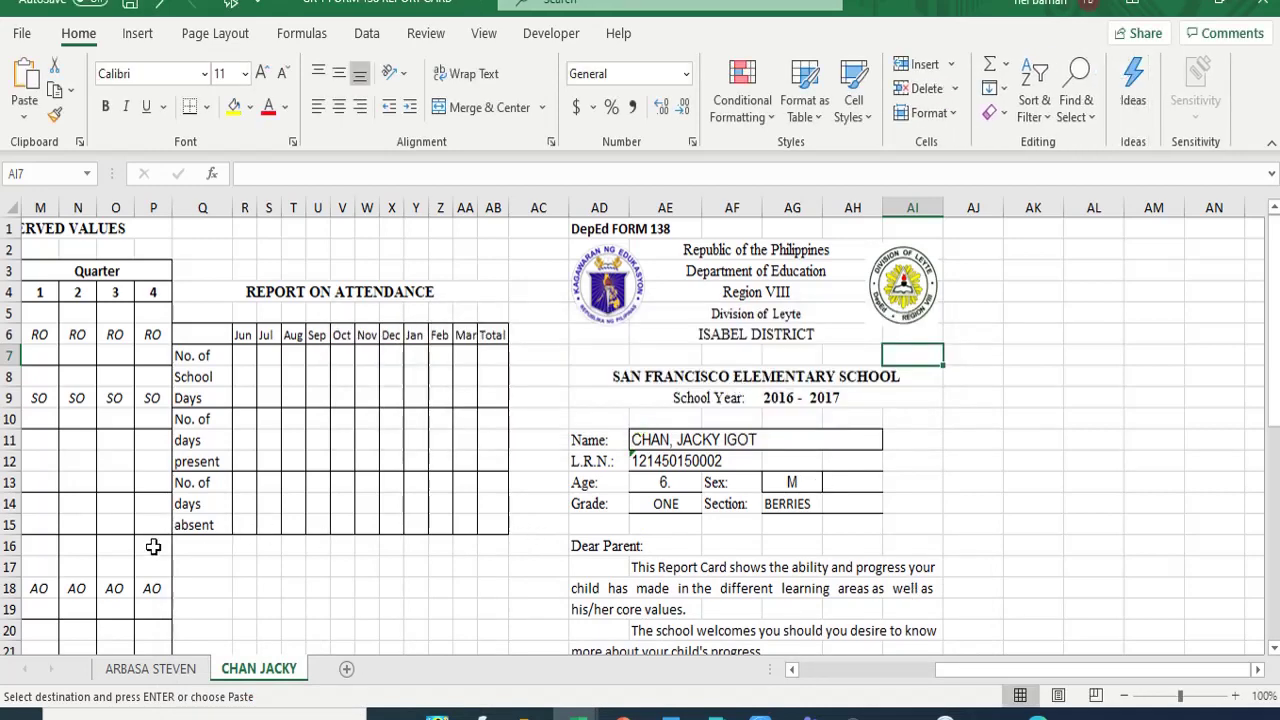
scroll(200, 514, down, 9)
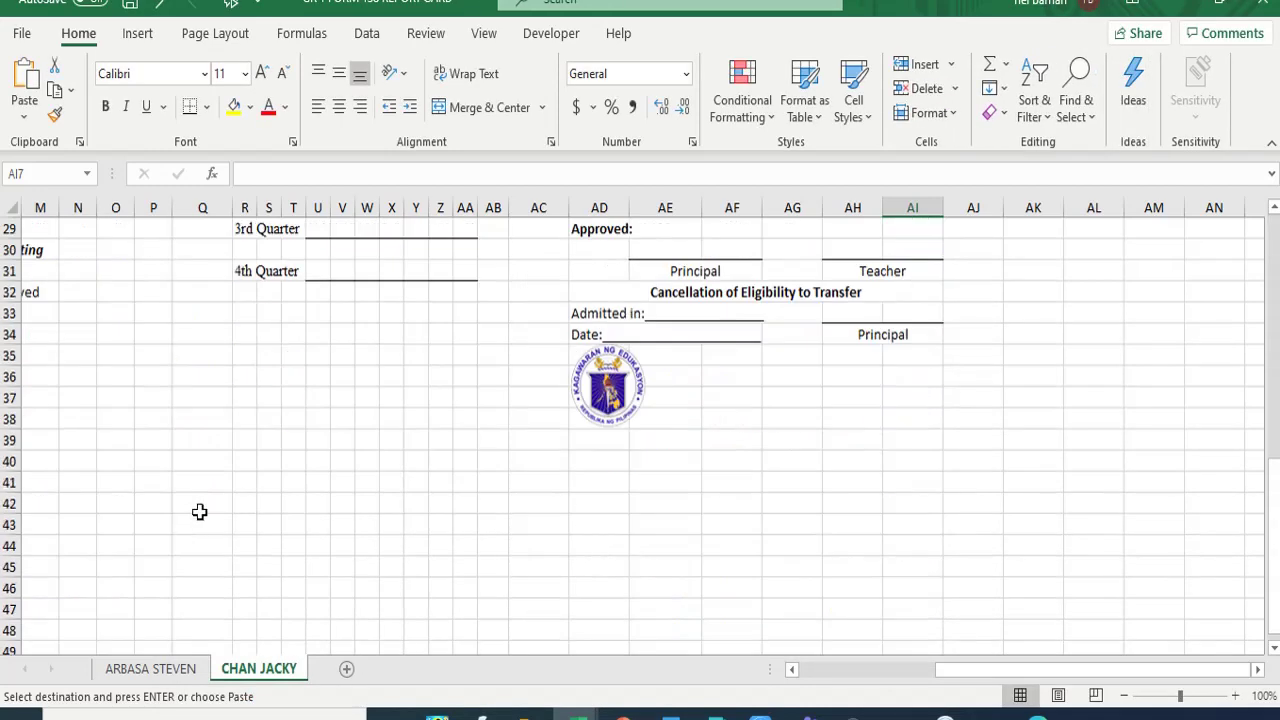
scroll(214, 463, up, 9)
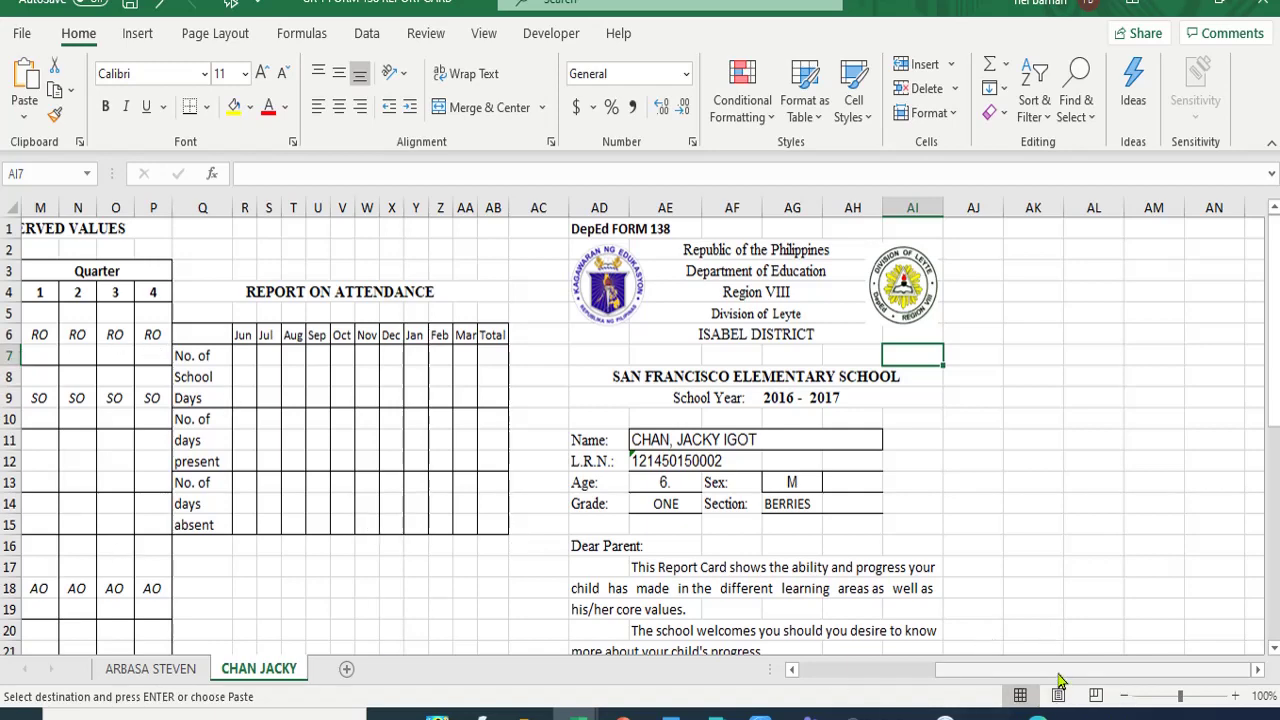
drag(1060, 680, 857, 692)
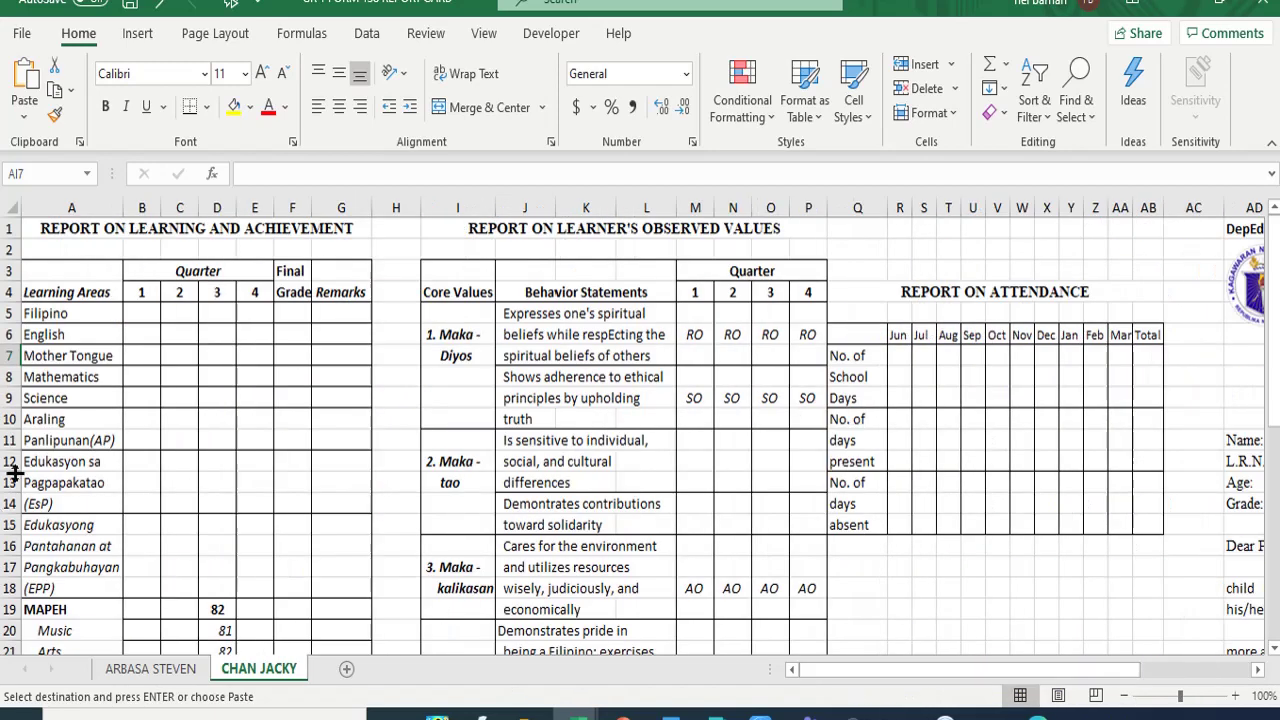
scroll(171, 350, down, 3)
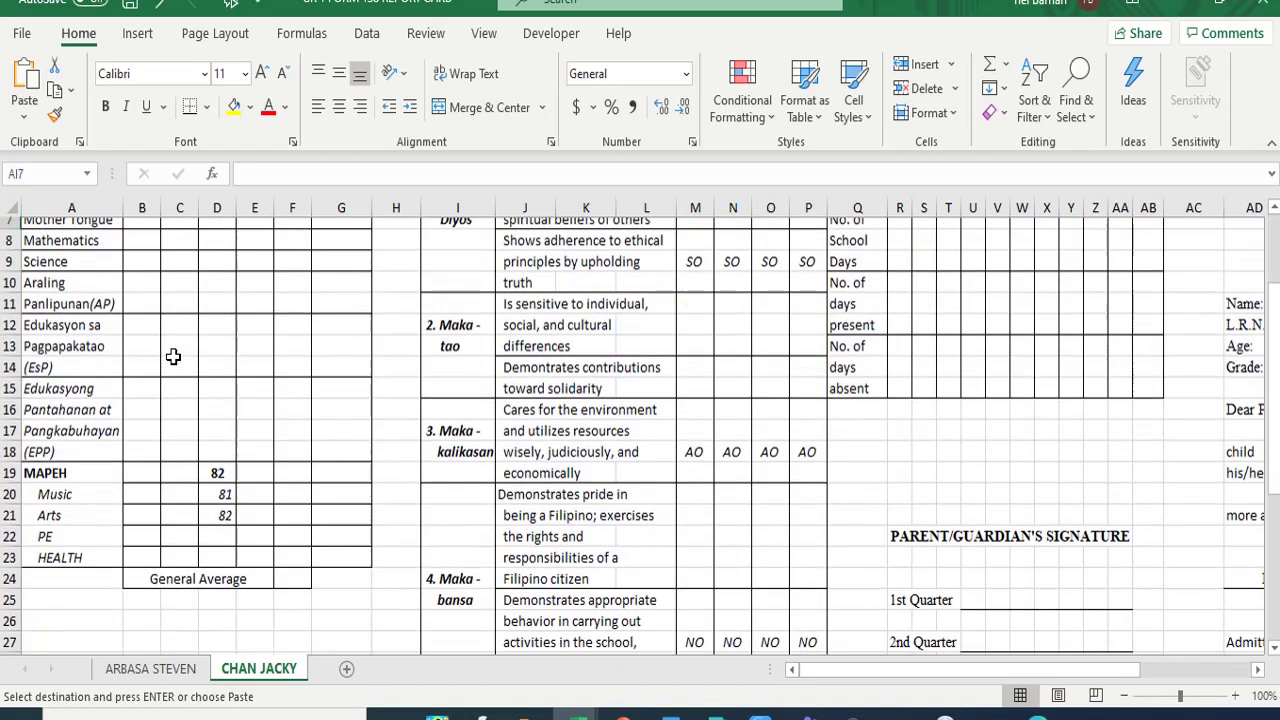
scroll(173, 356, down, 7)
scroll(173, 350, up, 10)
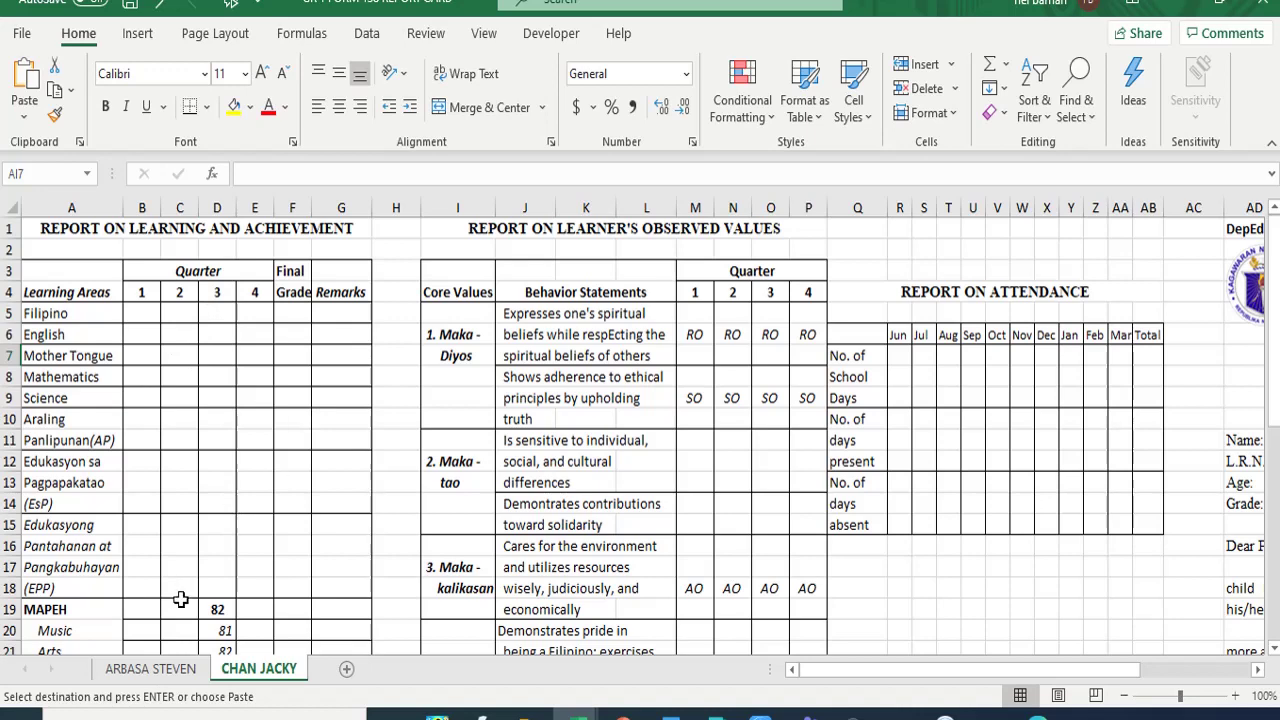
click(215, 606)
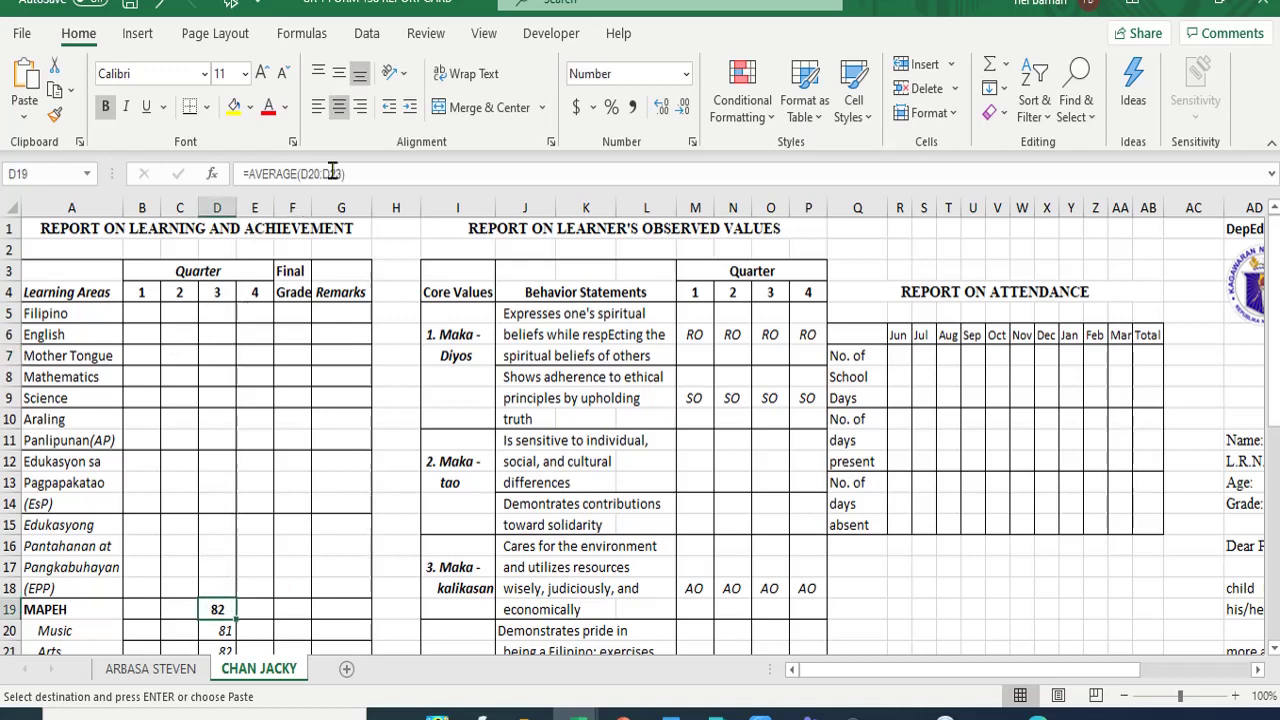
- Copy the first learner's whole report card range starting from A1
click(155, 668)
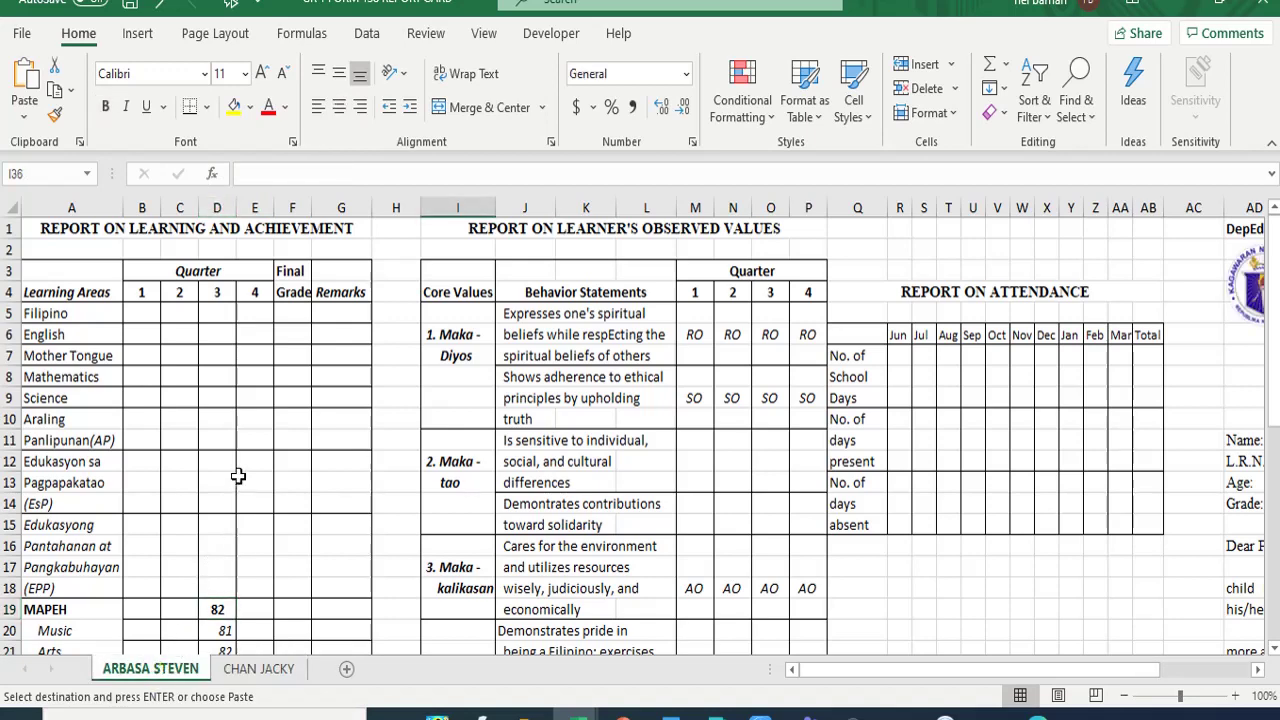
scroll(274, 437, down, 7)
scroll(280, 400, up, 7)
drag(47, 222, 1252, 564)
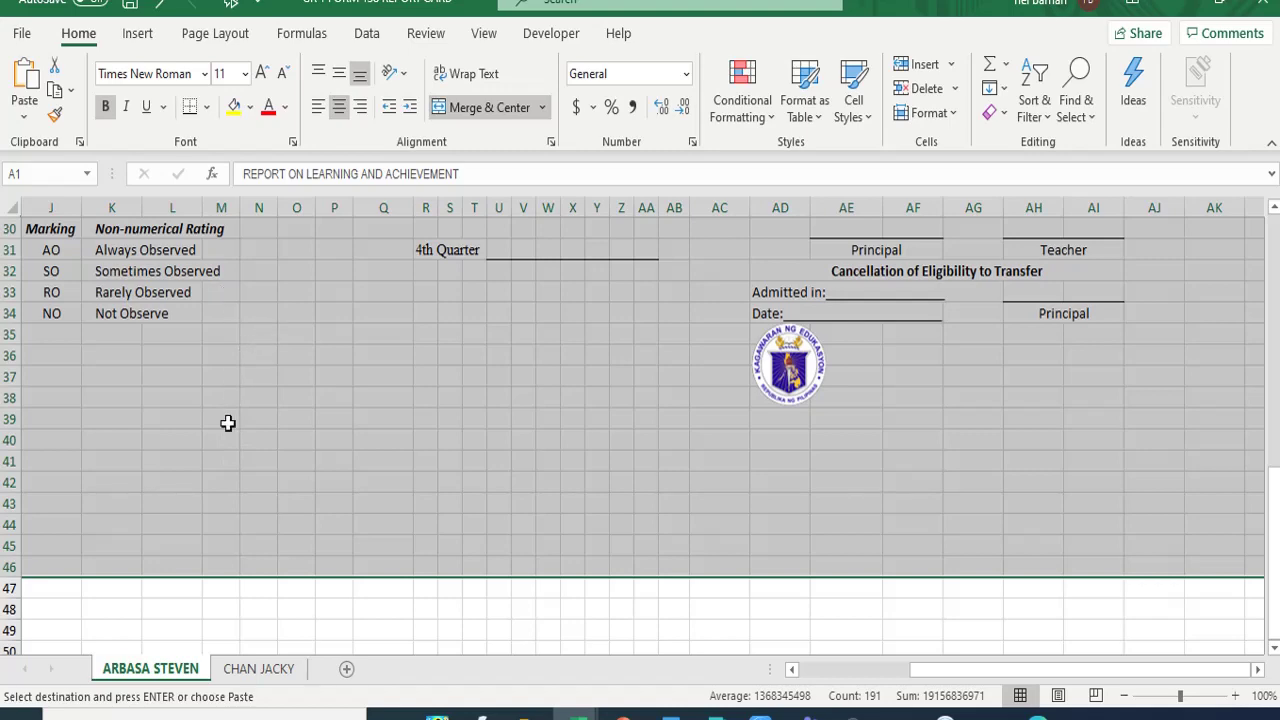
click(57, 95)
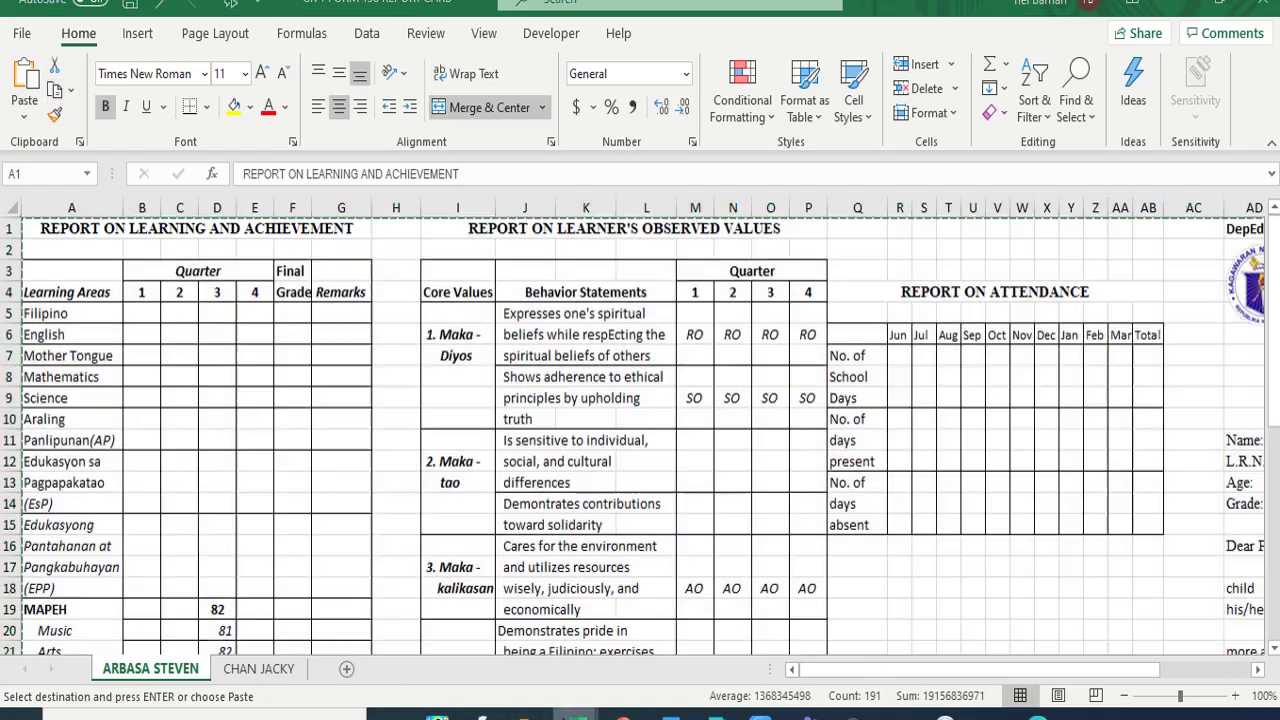
- Paste the report card into the grade 2 workbook's F 138 sheet, cancelling the link update
mouse_move(575, 716)
click(272, 672)
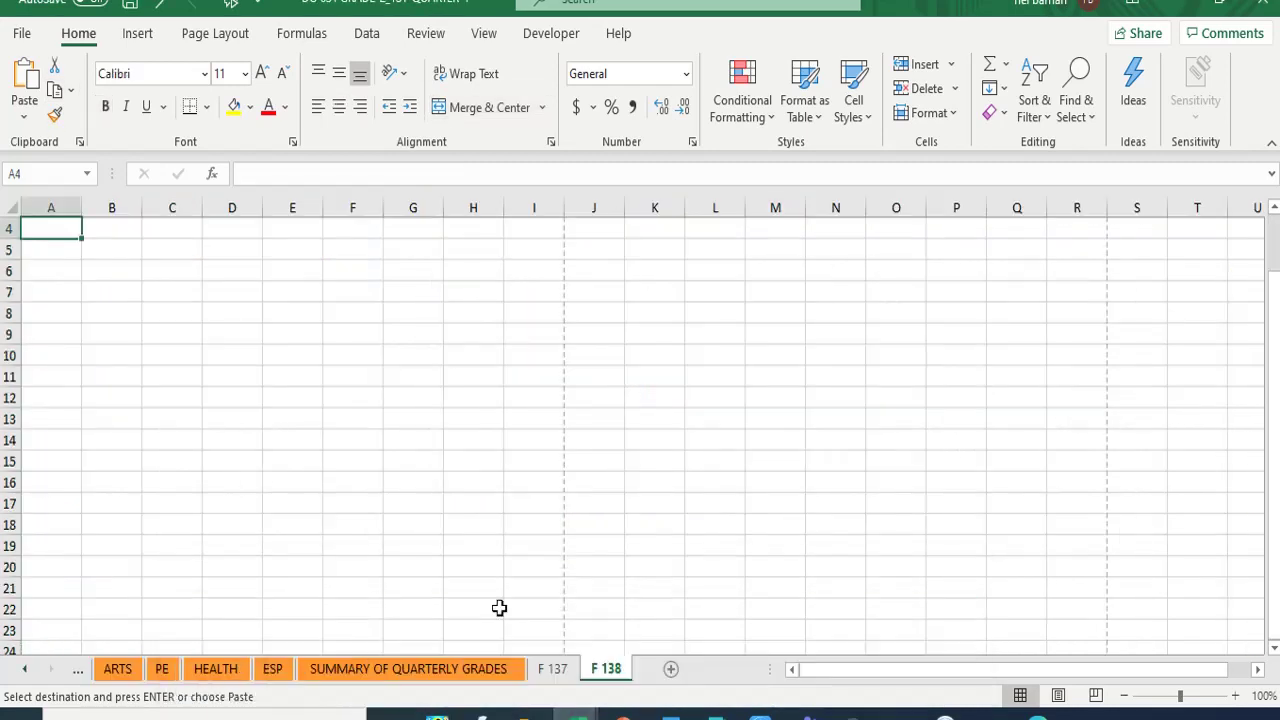
click(607, 670)
click(24, 86)
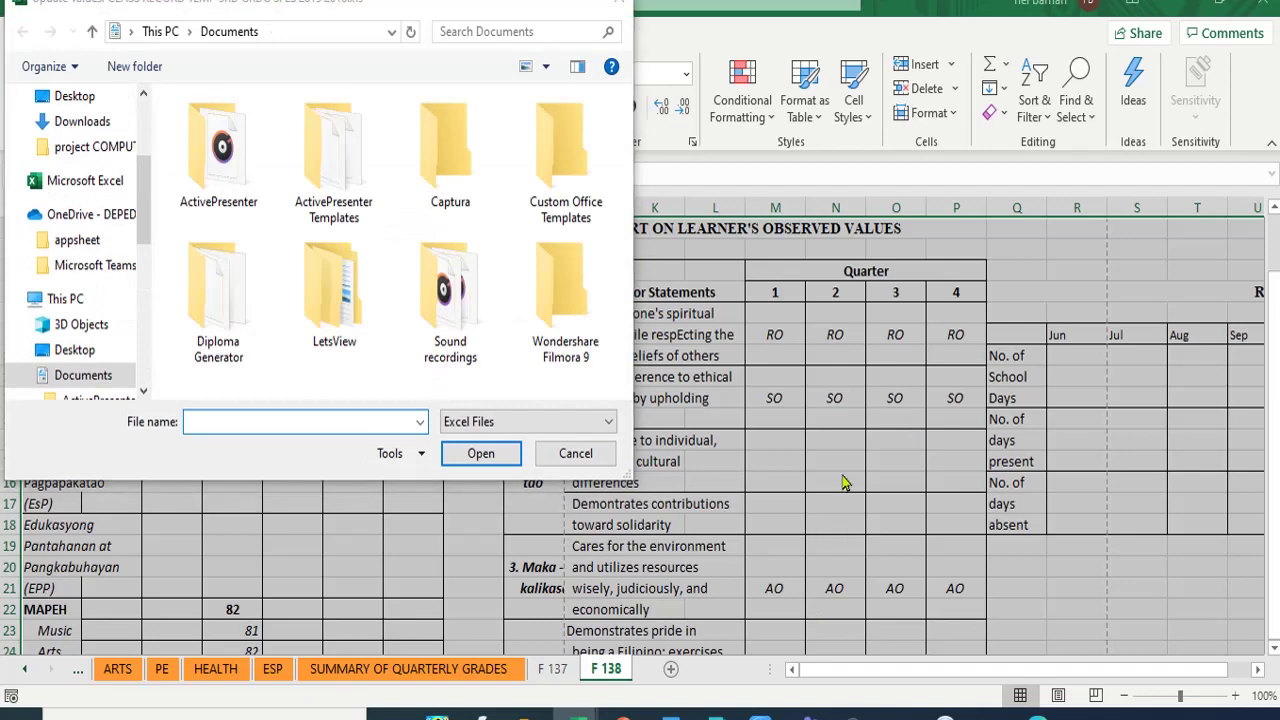
click(575, 453)
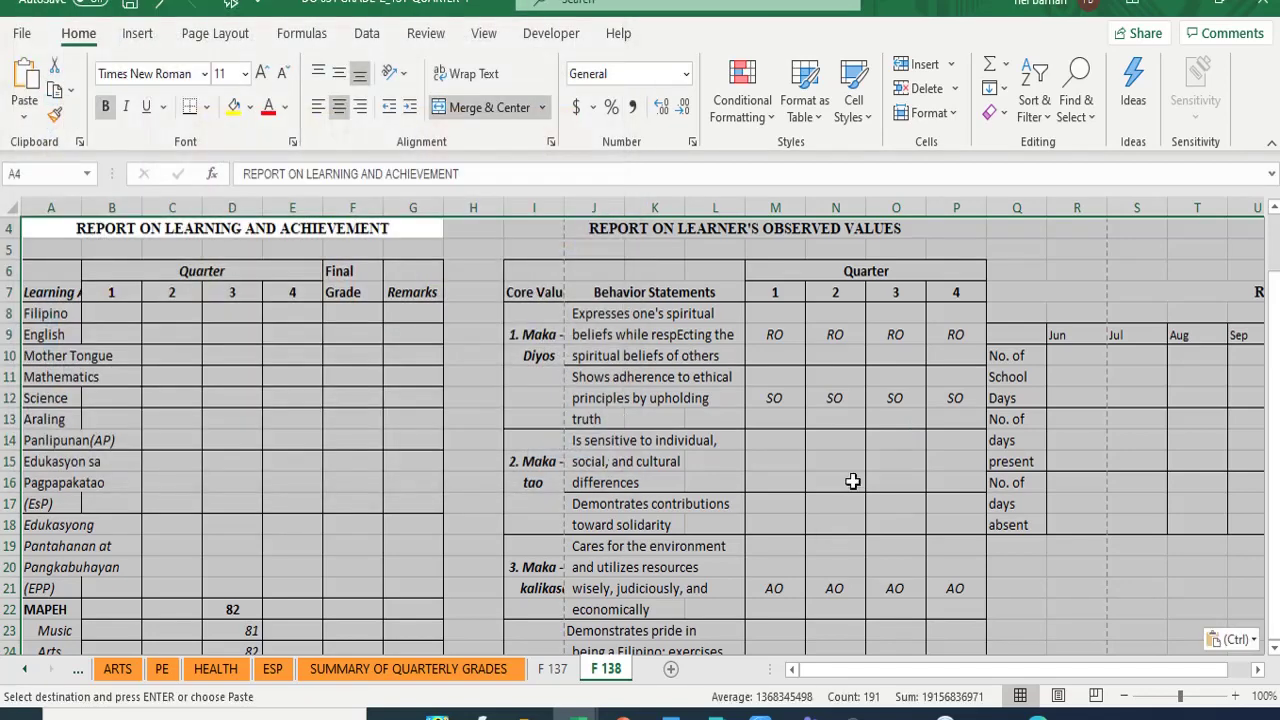
- Review the pasted sheet and the learner name formula in AE14, then return to F 137
scroll(840, 490, down, 5)
scroll(829, 499, down, 2)
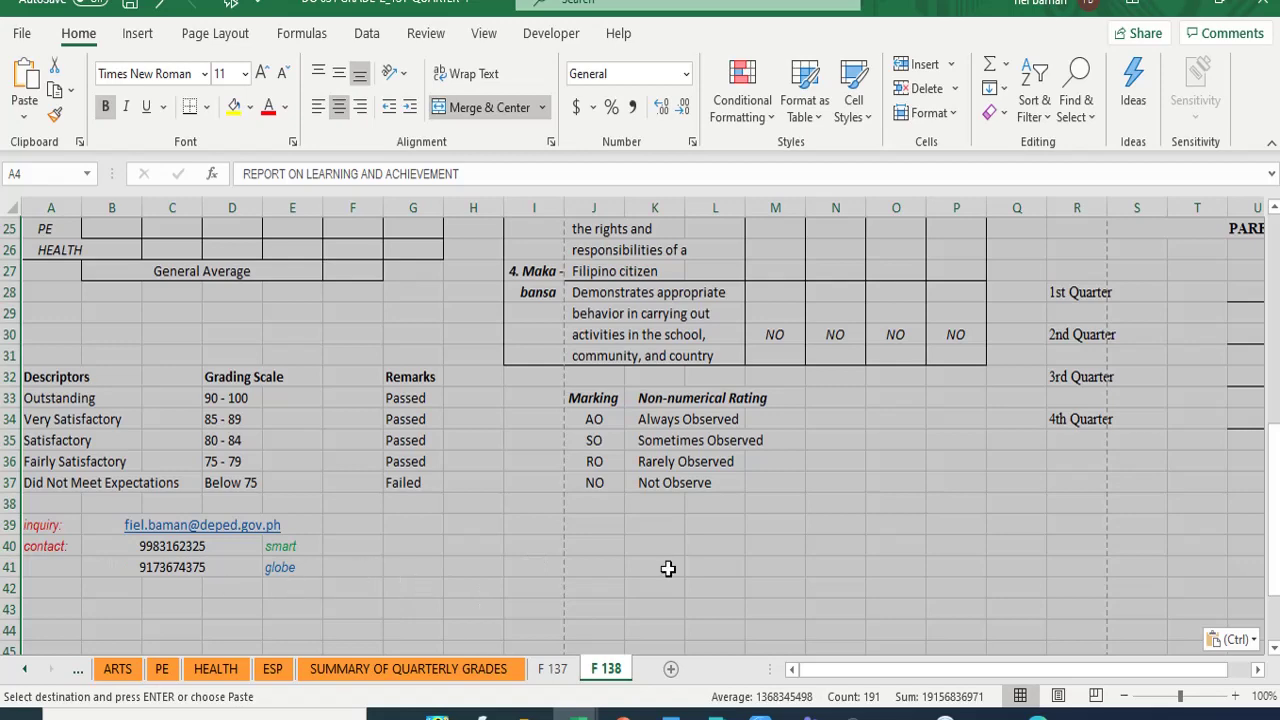
click(1257, 670)
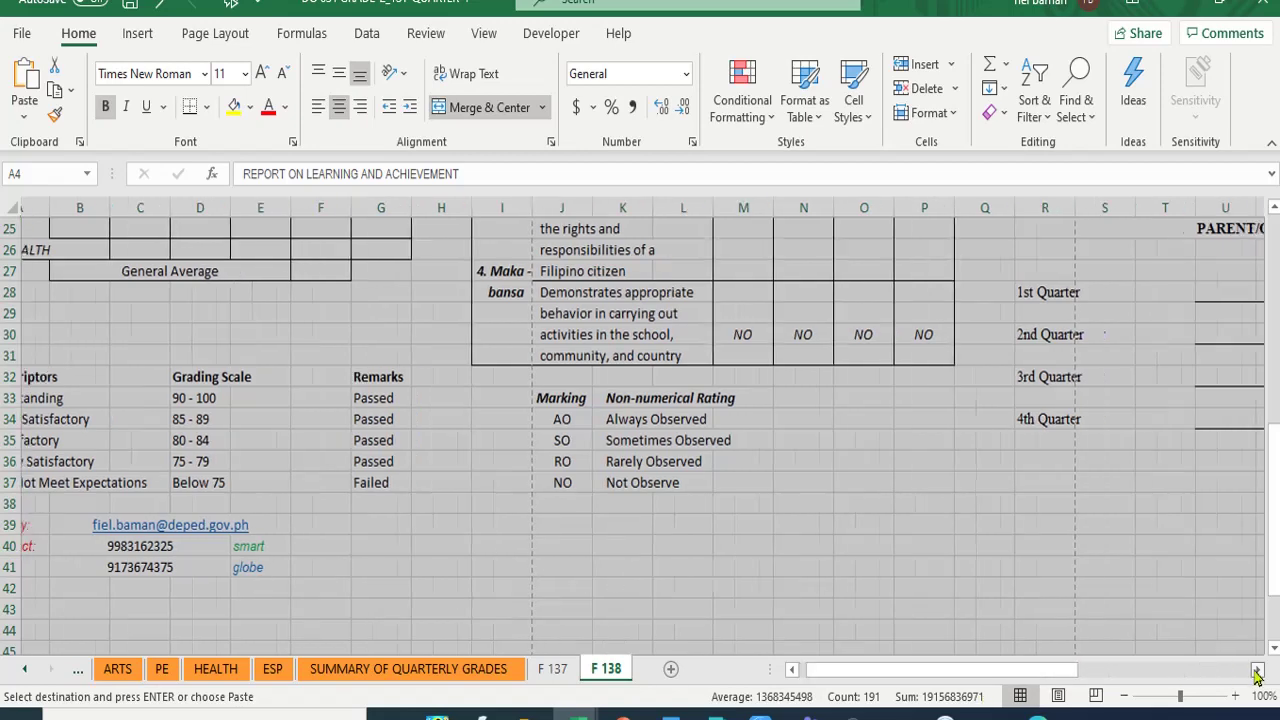
click(1257, 670)
click(1257, 670)
click(1257, 670)
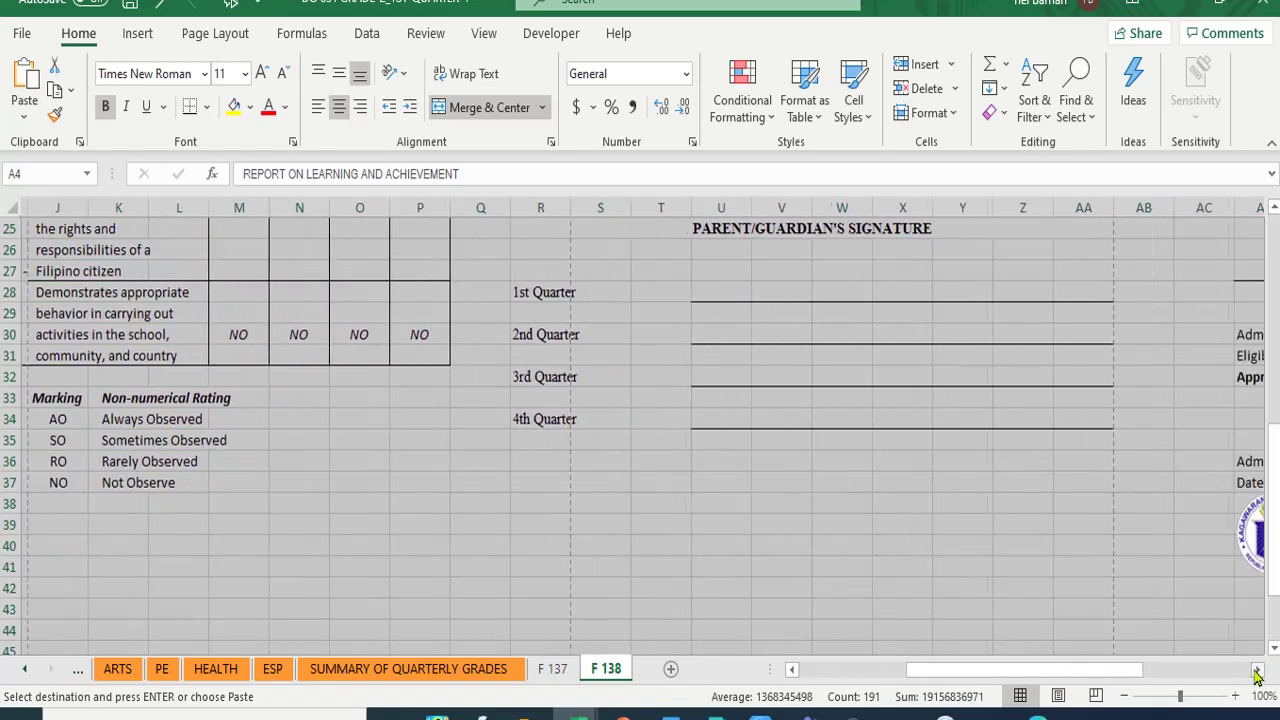
click(1257, 670)
click(1256, 671)
click(1256, 671)
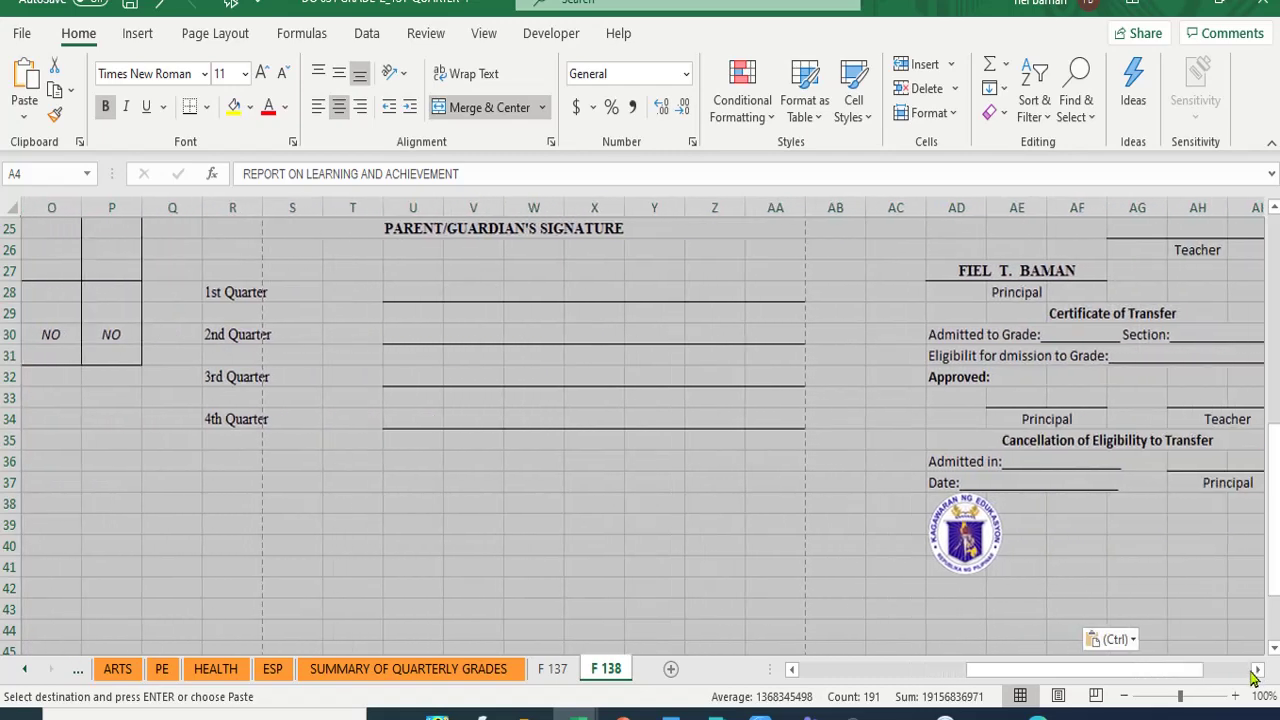
click(1256, 671)
click(1256, 671)
click(1256, 671)
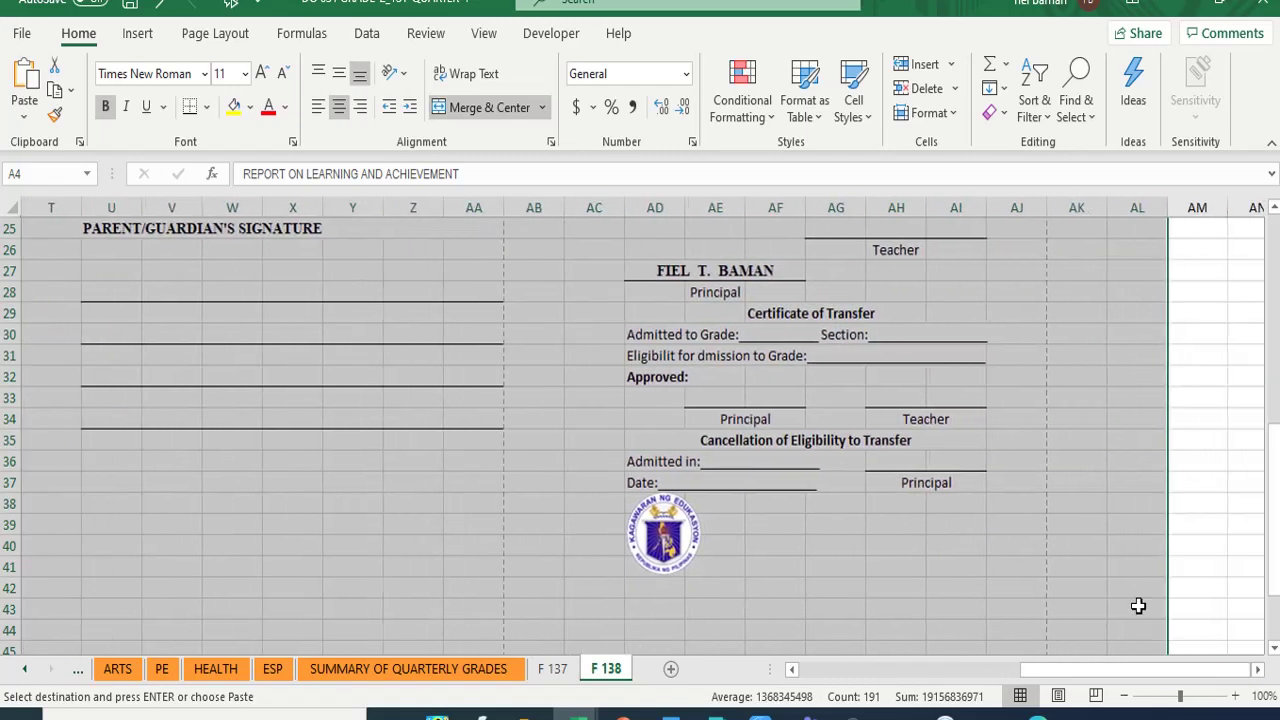
scroll(1138, 605, up, 8)
click(1037, 354)
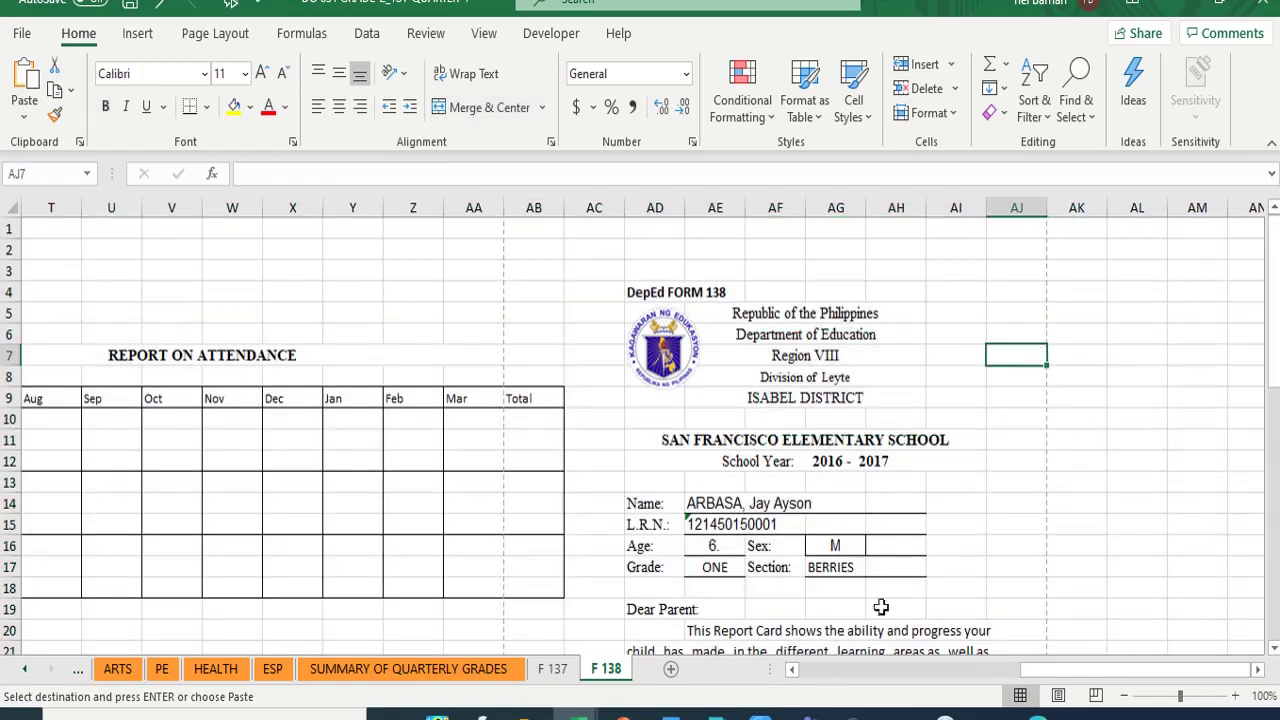
scroll(1097, 557, down, 2)
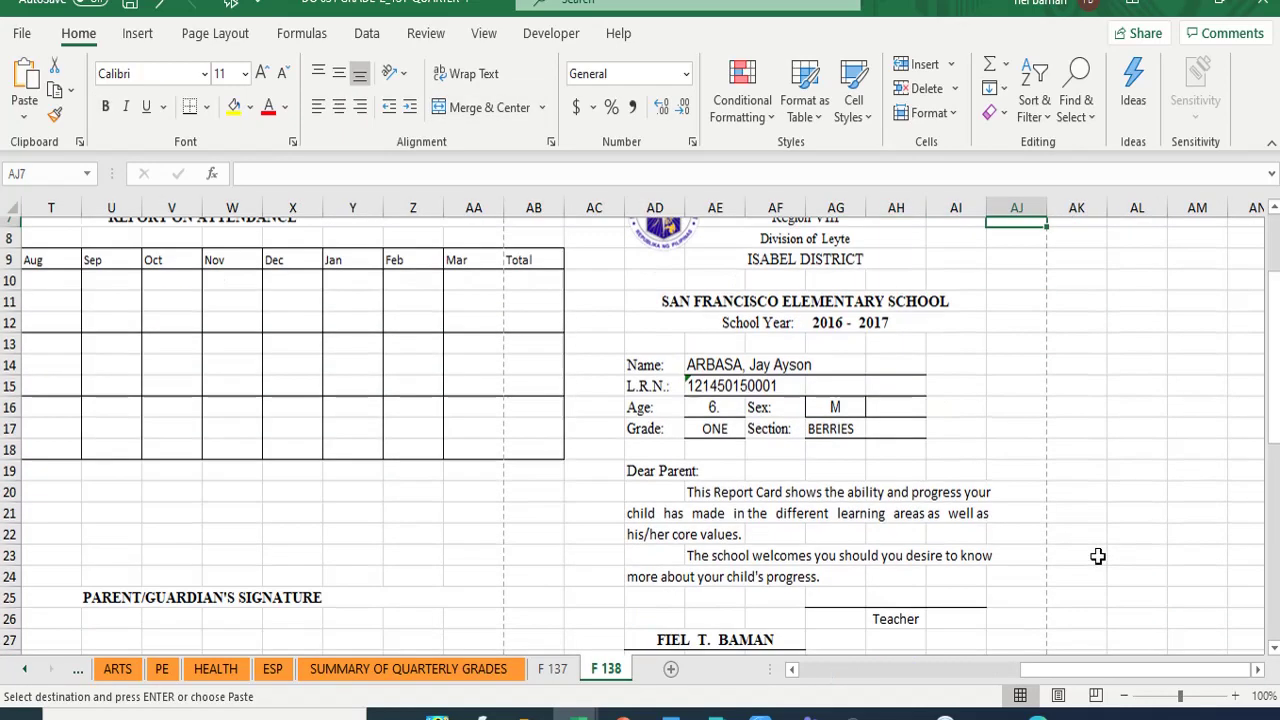
click(703, 357)
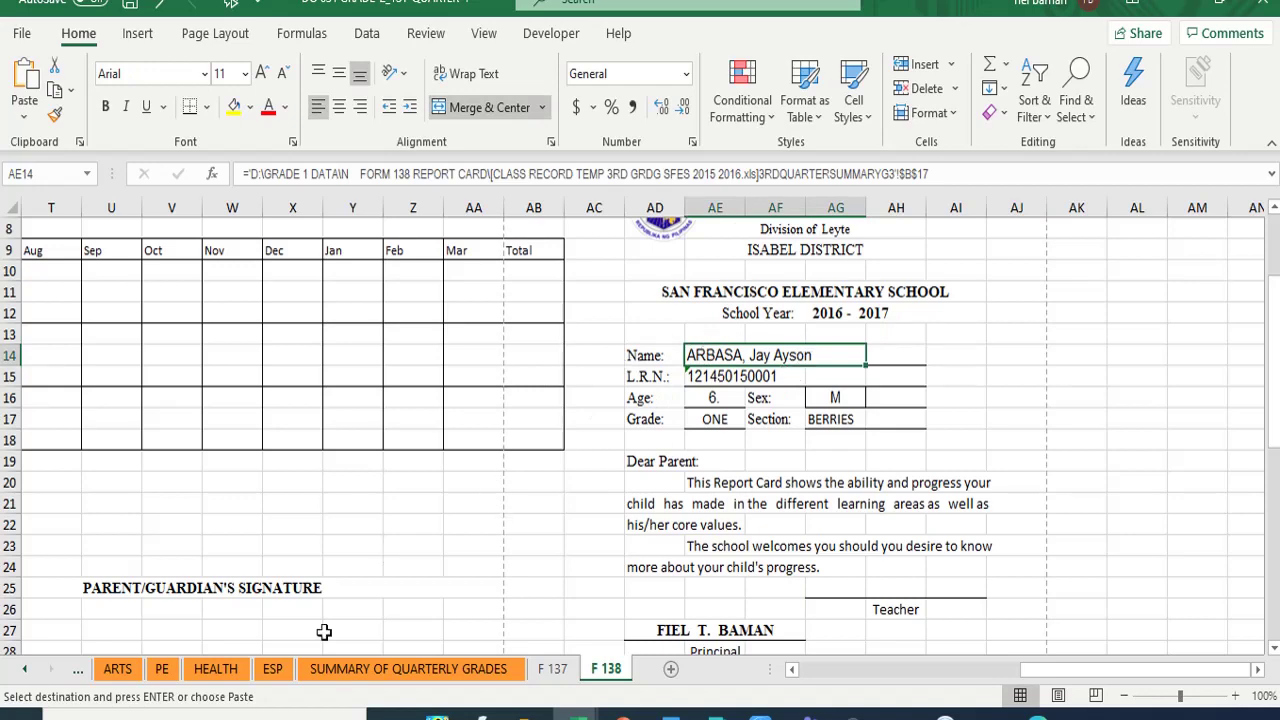
click(553, 669)
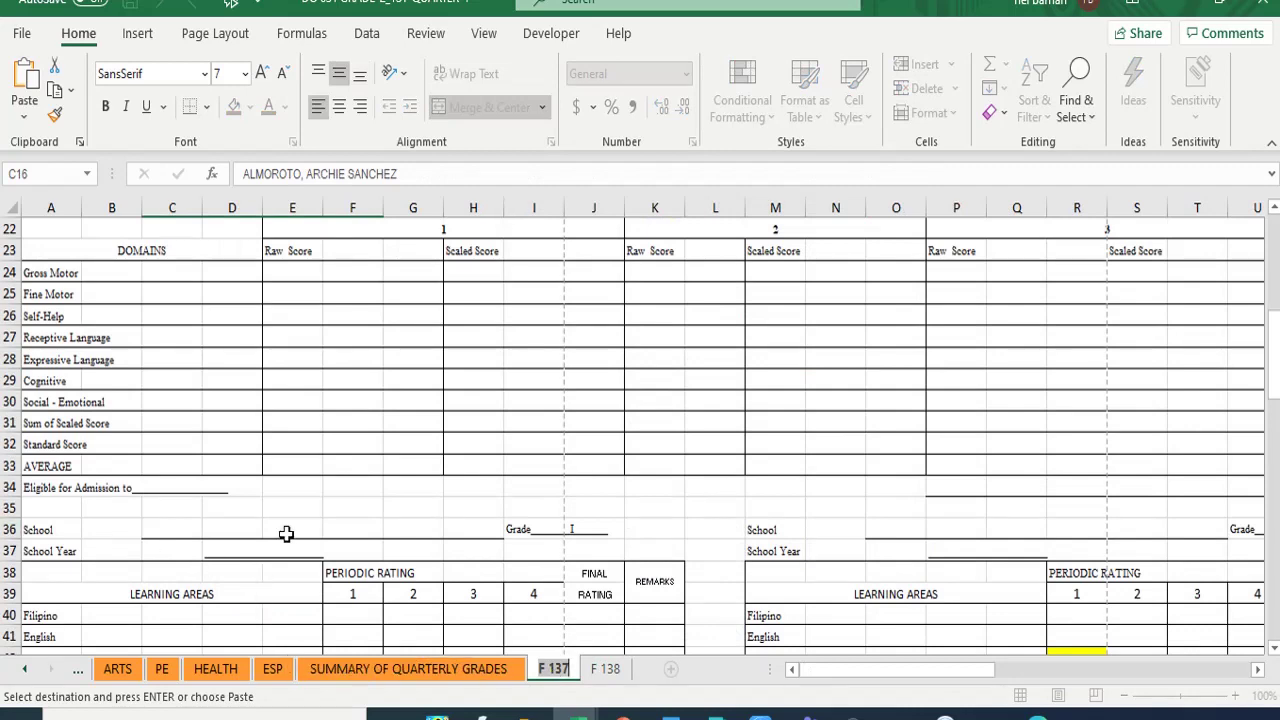
- Copy the learner's name from F 137 cell B11 and paste it into AE14 on F 138
click(351, 414)
scroll(351, 416, up, 7)
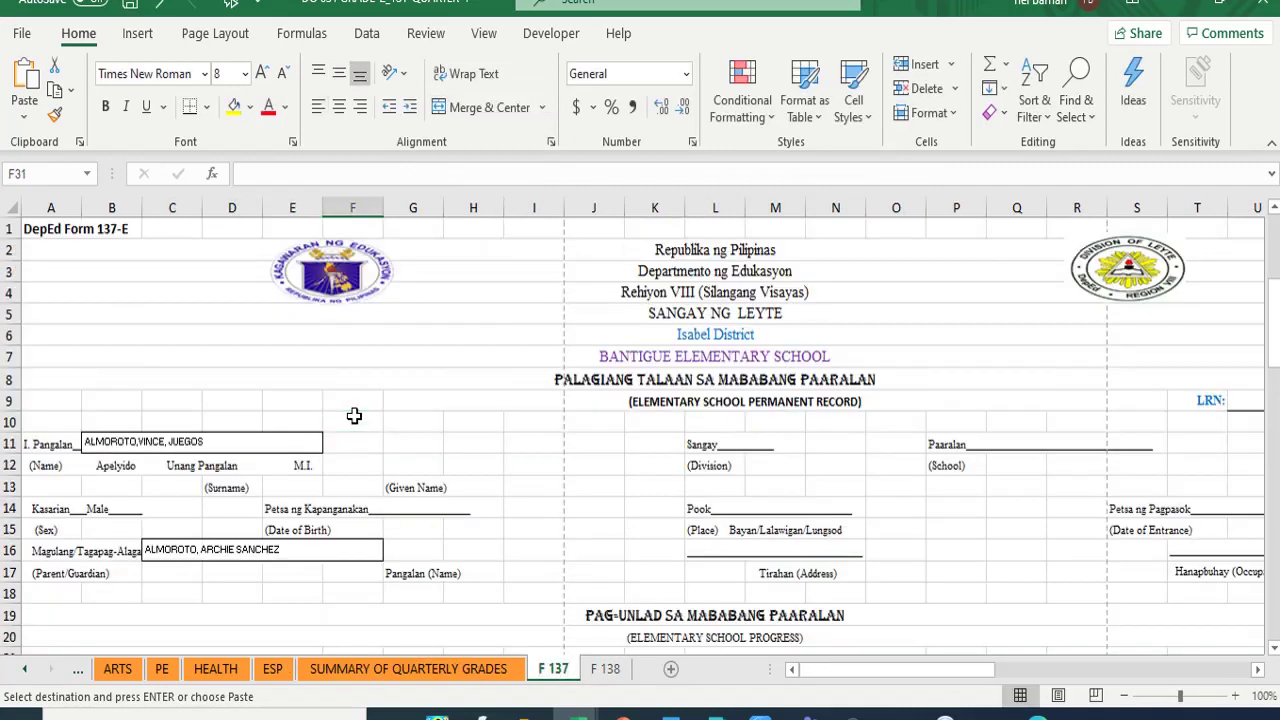
click(118, 447)
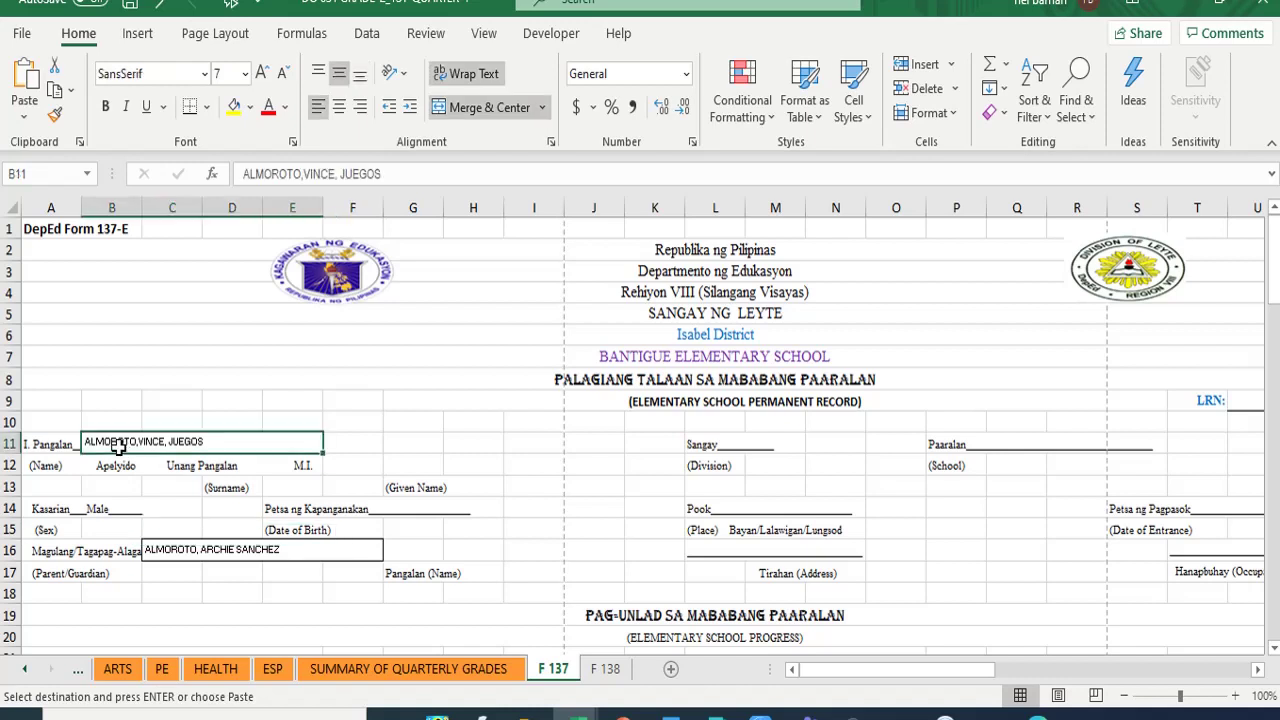
click(55, 89)
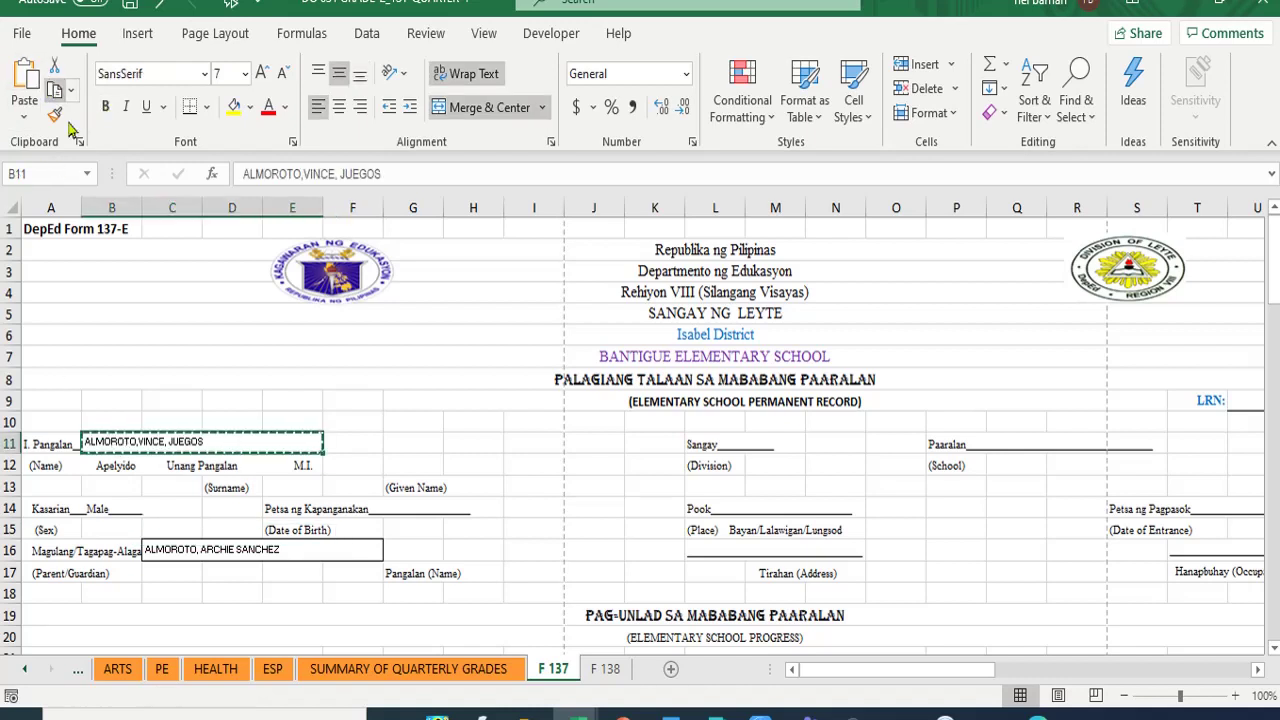
click(607, 670)
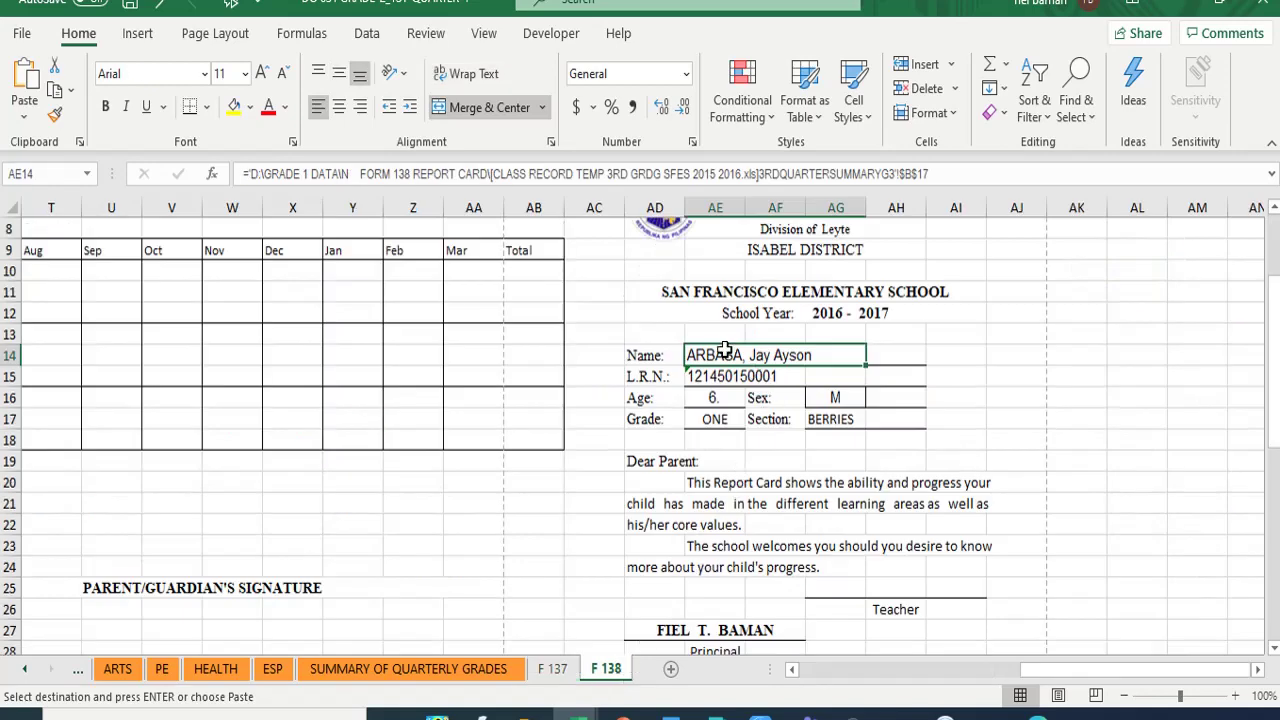
click(25, 88)
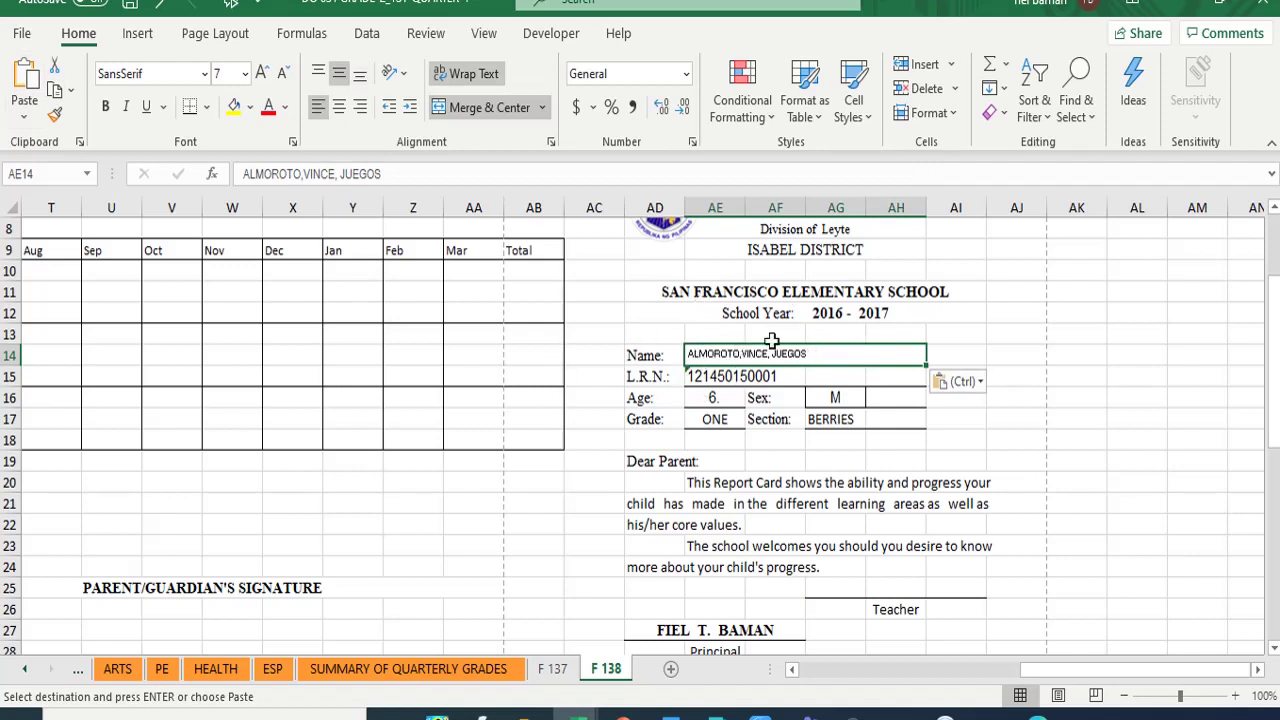
click(843, 310)
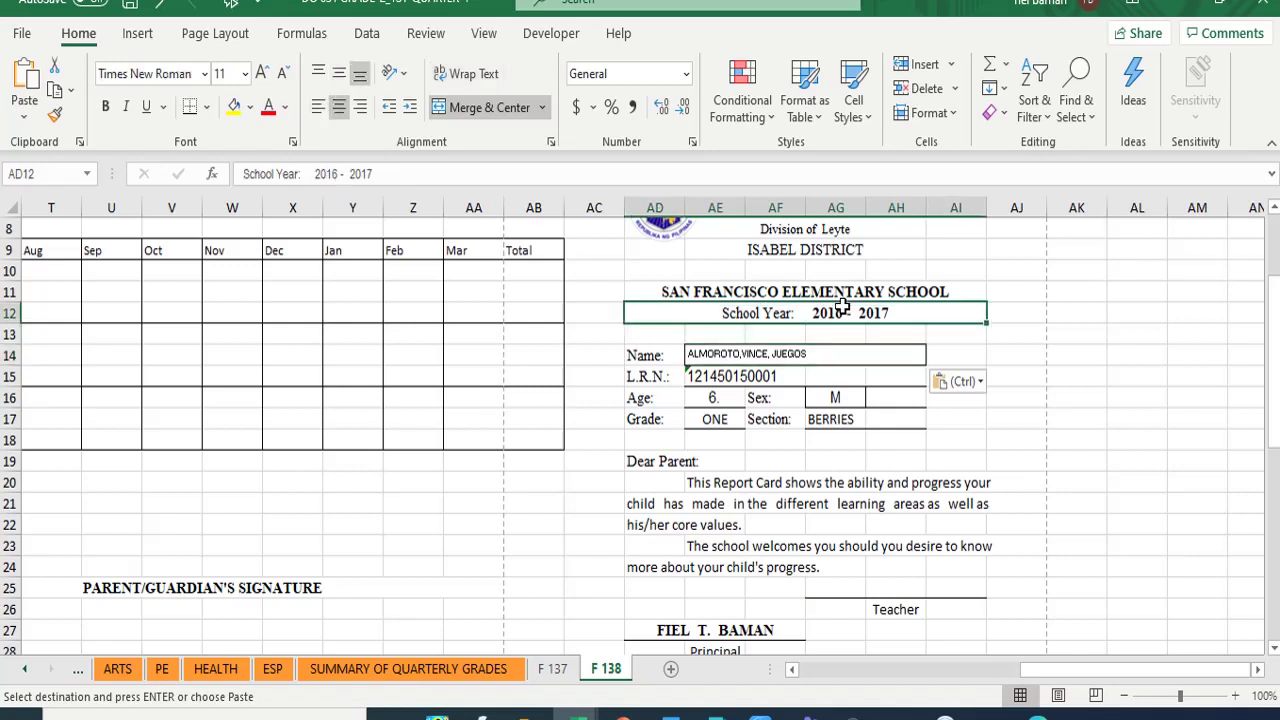
- Edit the school year in AD12 so it ends in 2021
click(335, 175)
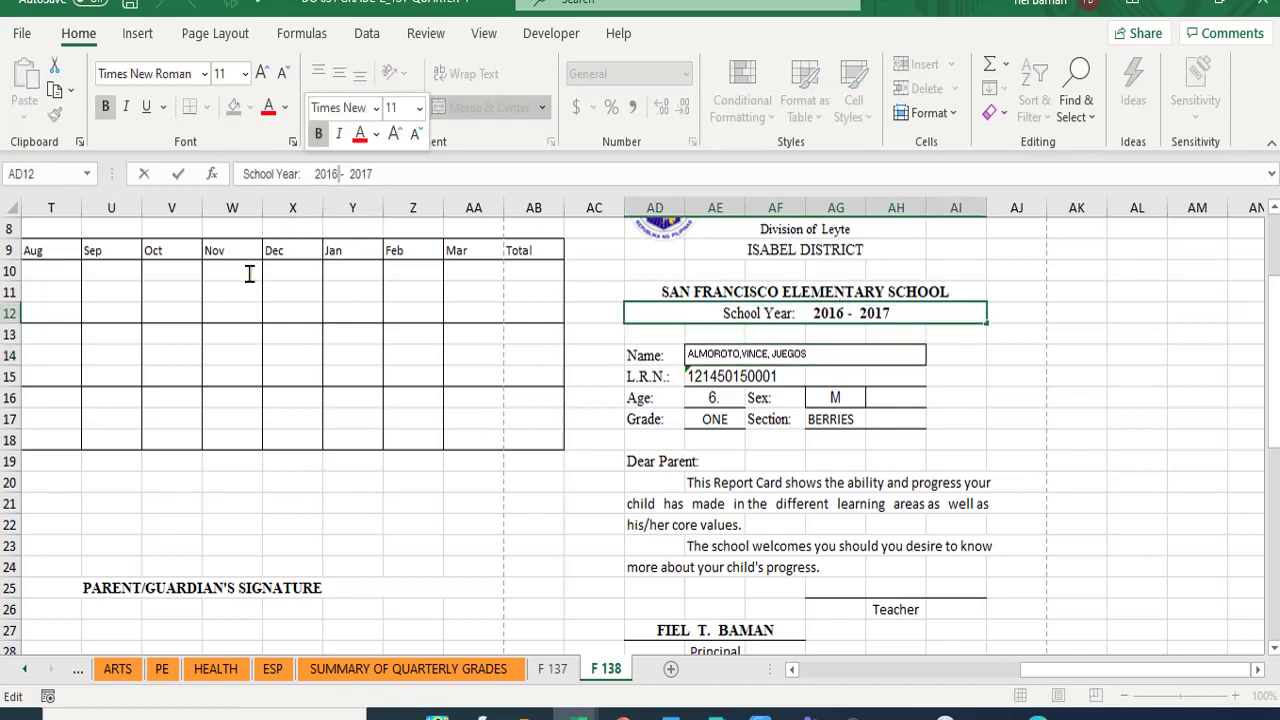
key(BackSpace)
text(20)
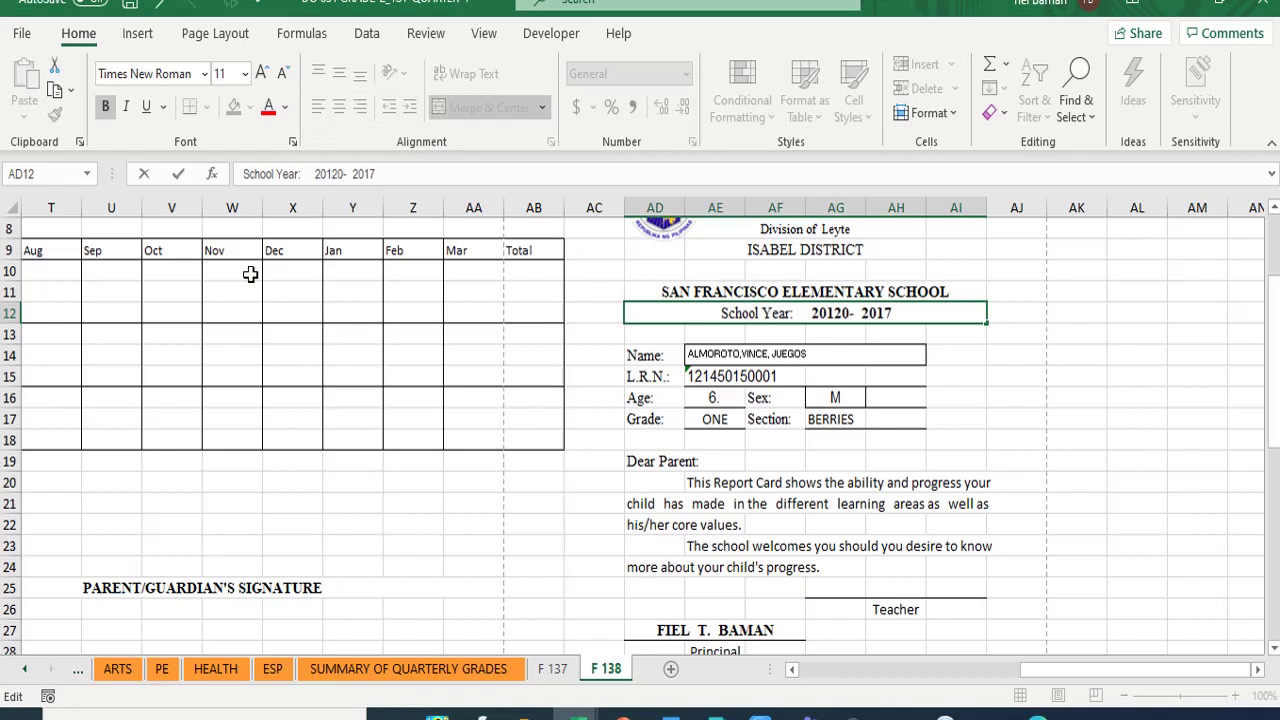
key(Right)
key(Right)
key(Right)
key(Right)
key(Right)
key(Right)
key(BackSpace)
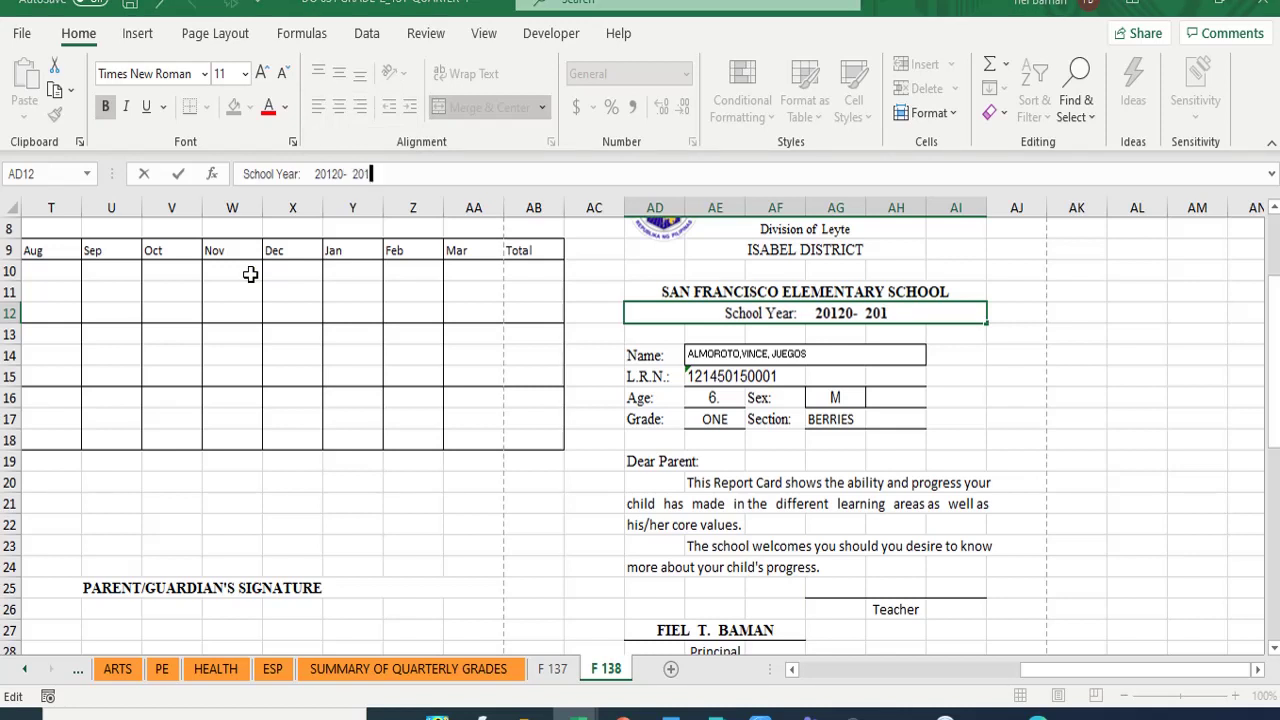
key(BackSpace)
text(21)
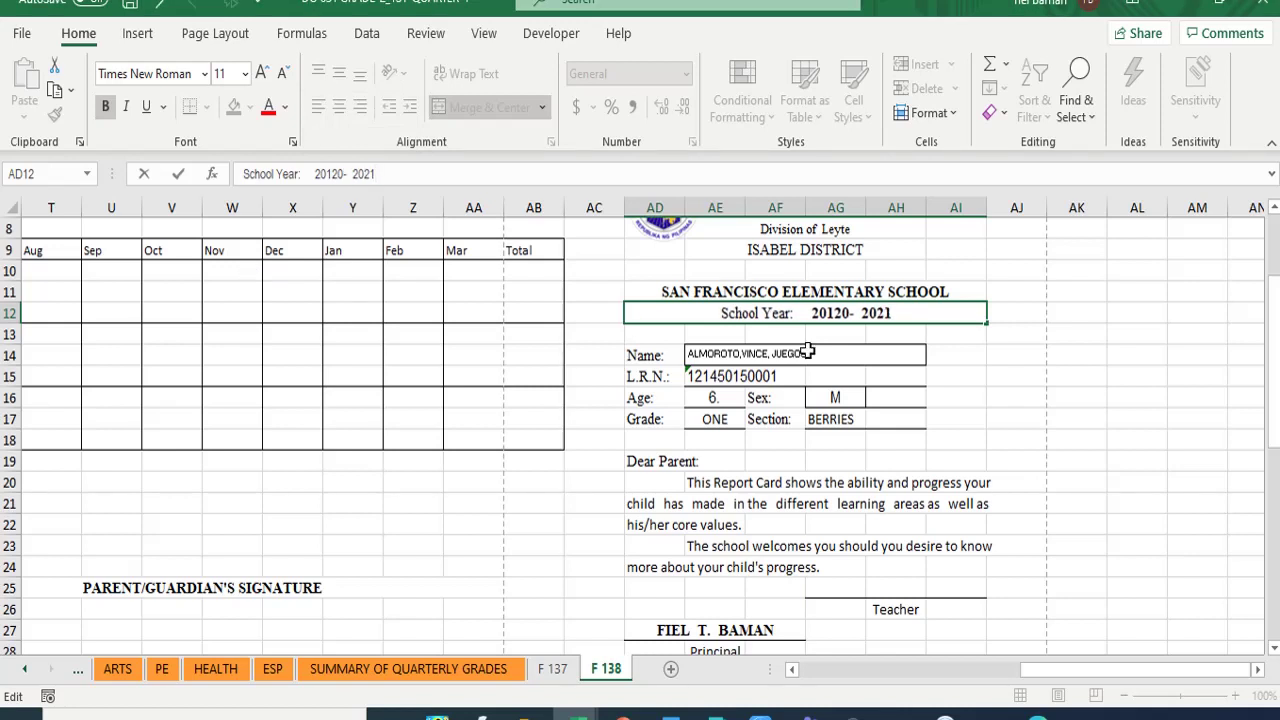
click(1080, 385)
- Replace SAN FRANCISCO with CENTRAL in the AD11 school name heading
click(686, 293)
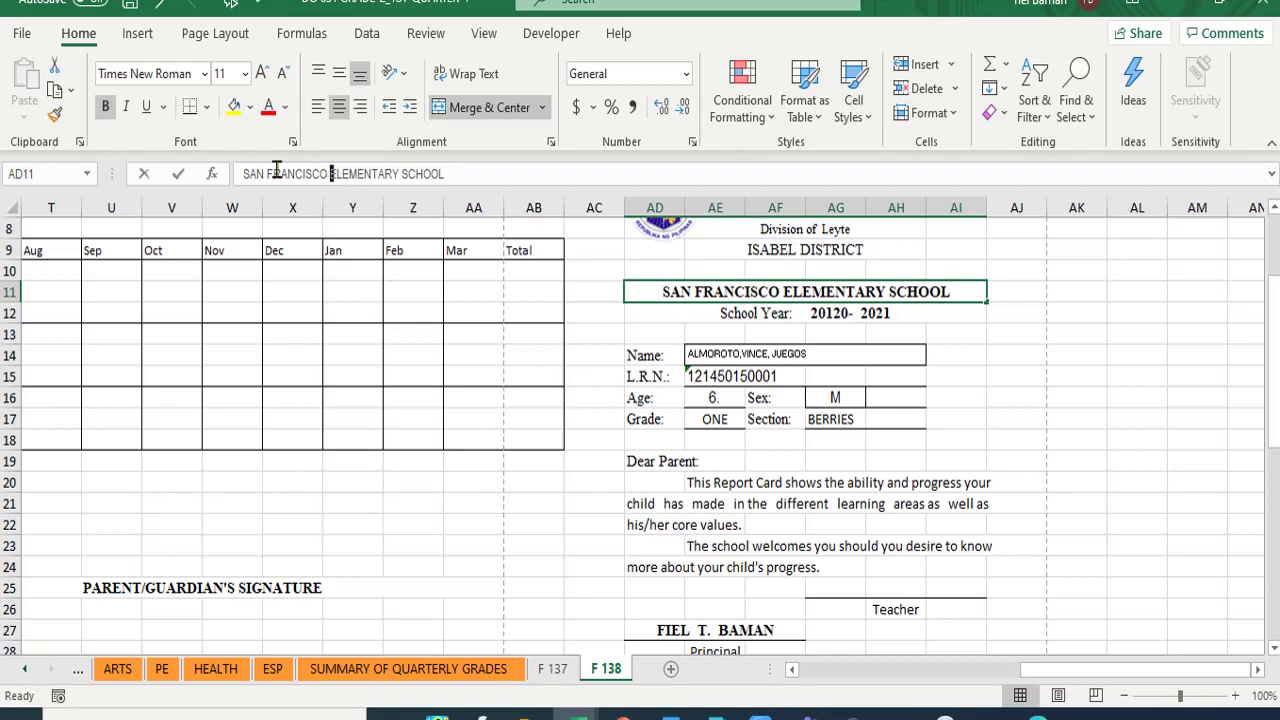
drag(330, 174, 218, 175)
text(cebtral)
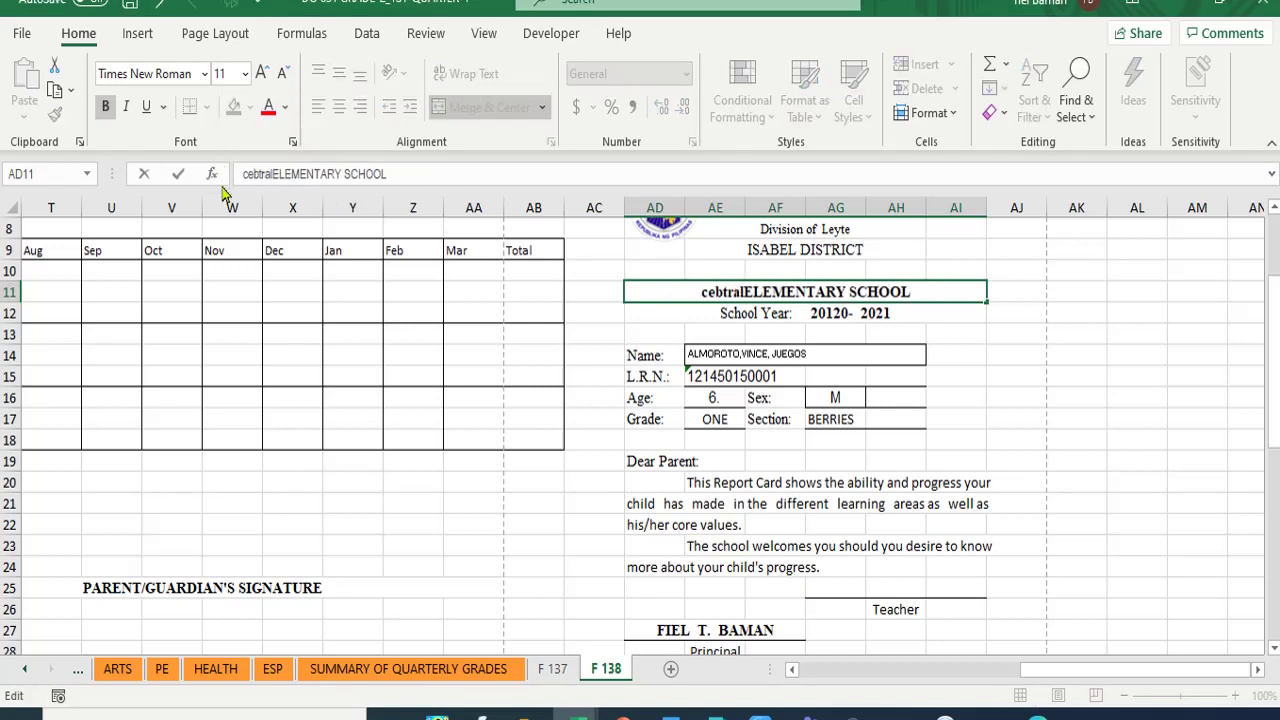
key(BackSpace)
key(BackSpace)
key(BackSpace)
key(BackSpace)
key(BackSpace)
key(BackSpace)
key(BackSpace)
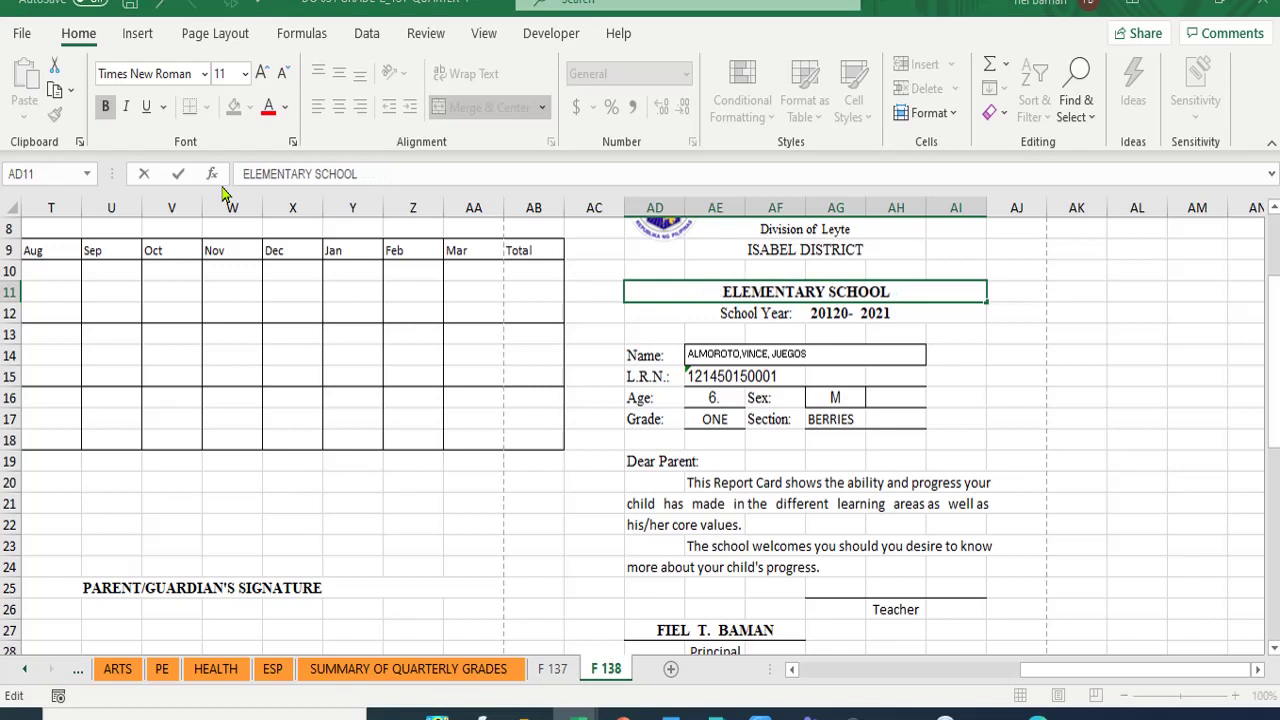
text(CENTR)
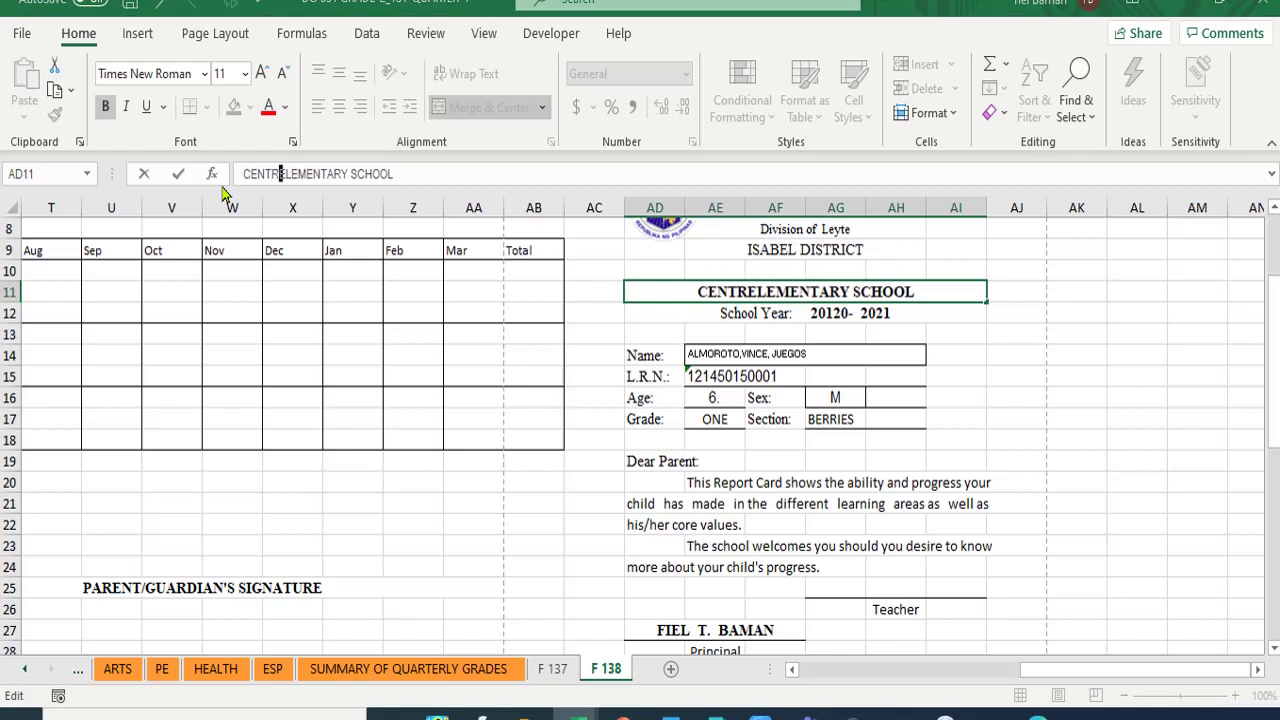
text(AL)
key(Return)
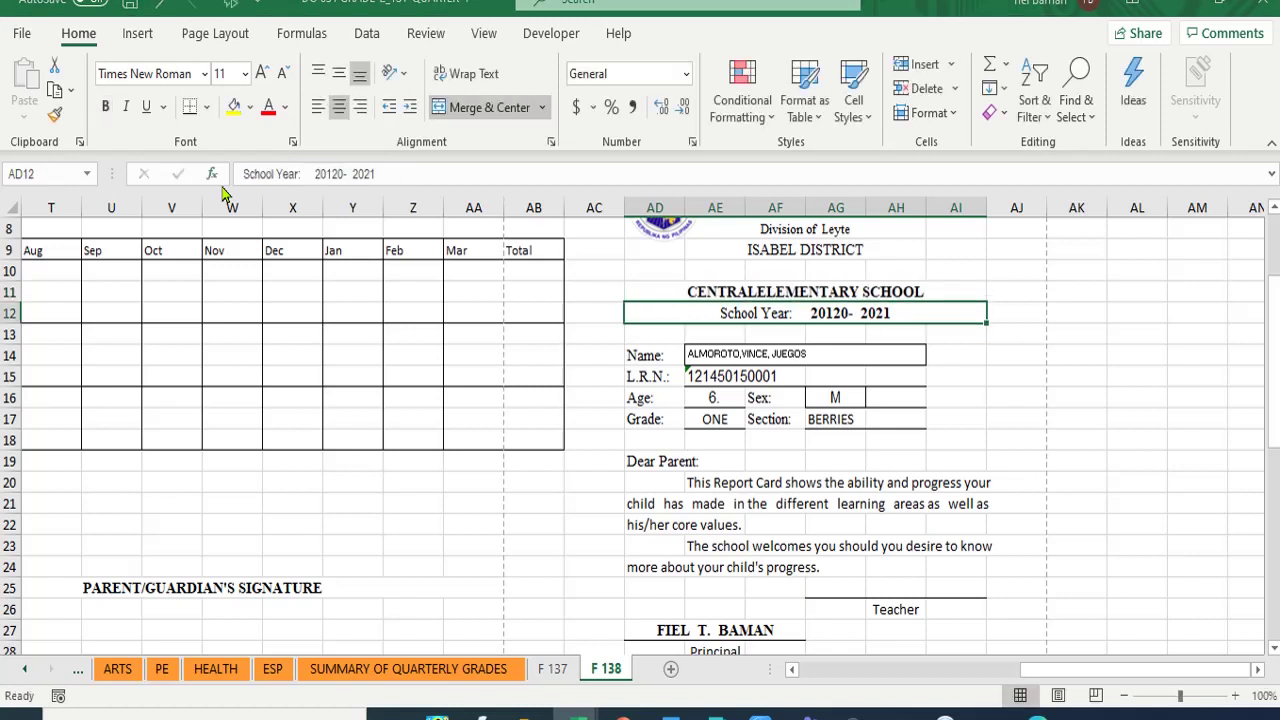
- Correct the heading text after CENTRAL by inserting an E before the L
click(634, 289)
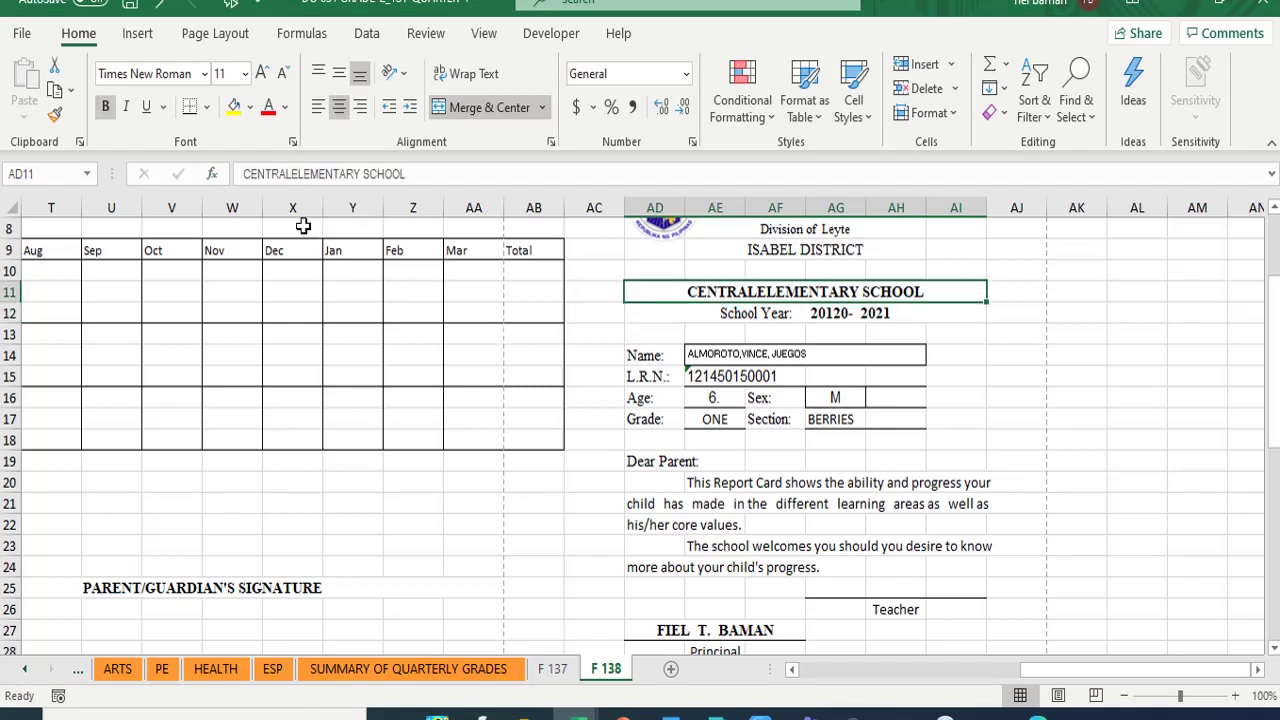
click(294, 174)
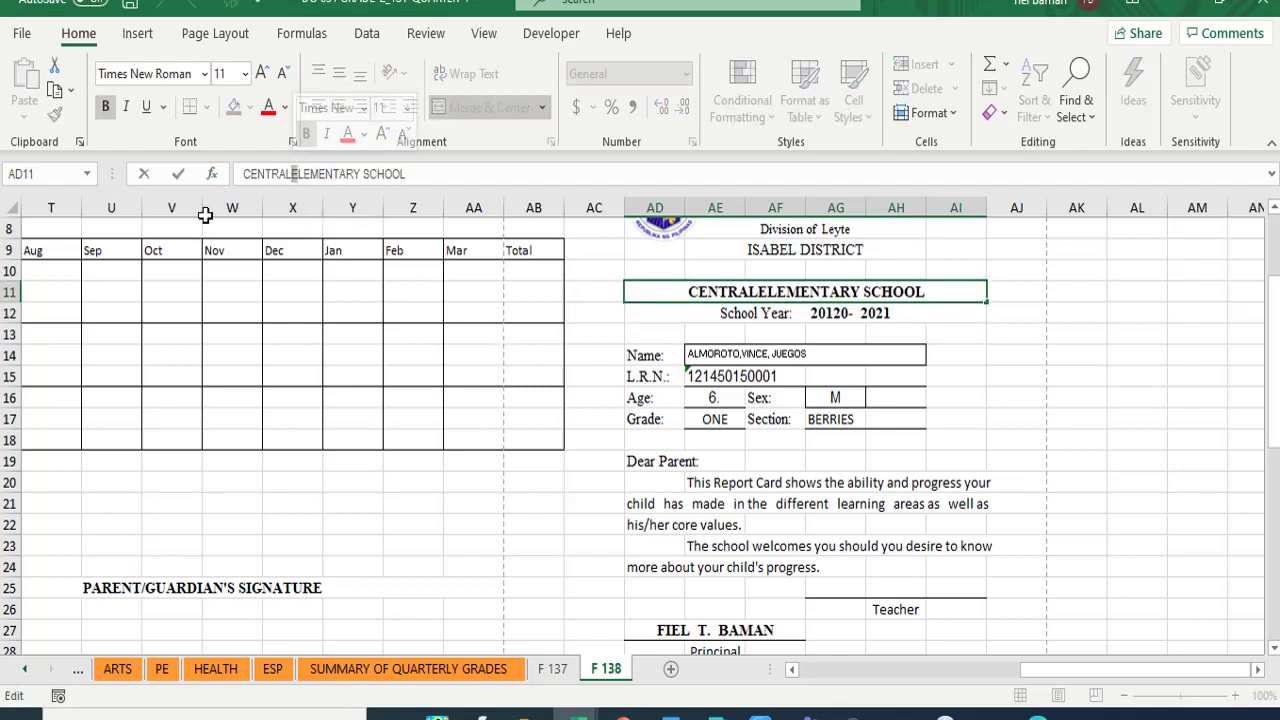
key(Return)
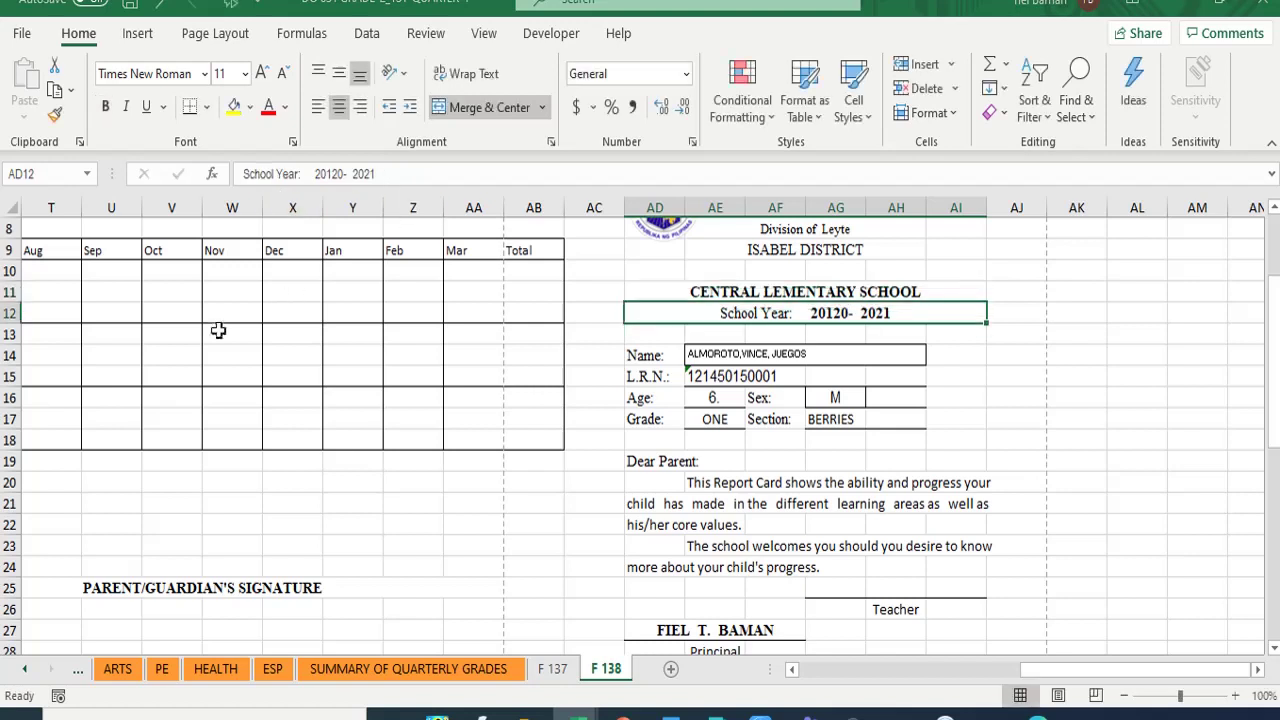
click(705, 292)
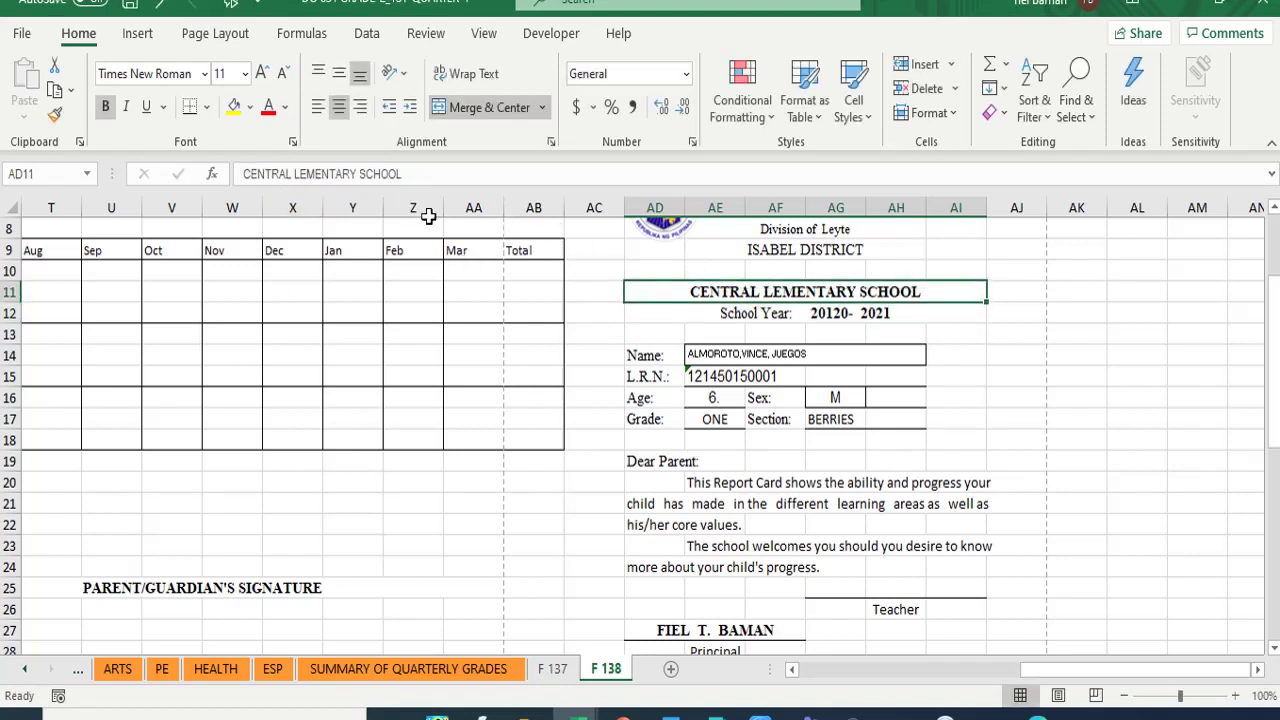
click(297, 174)
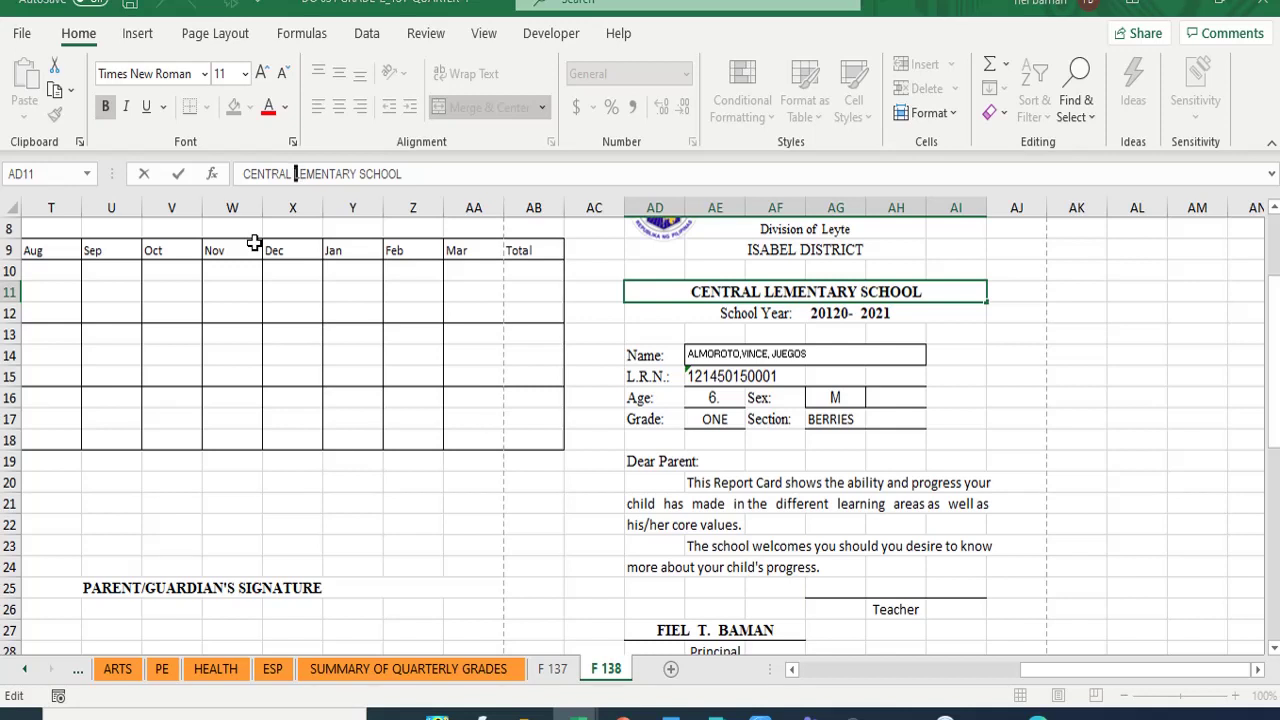
key(Left)
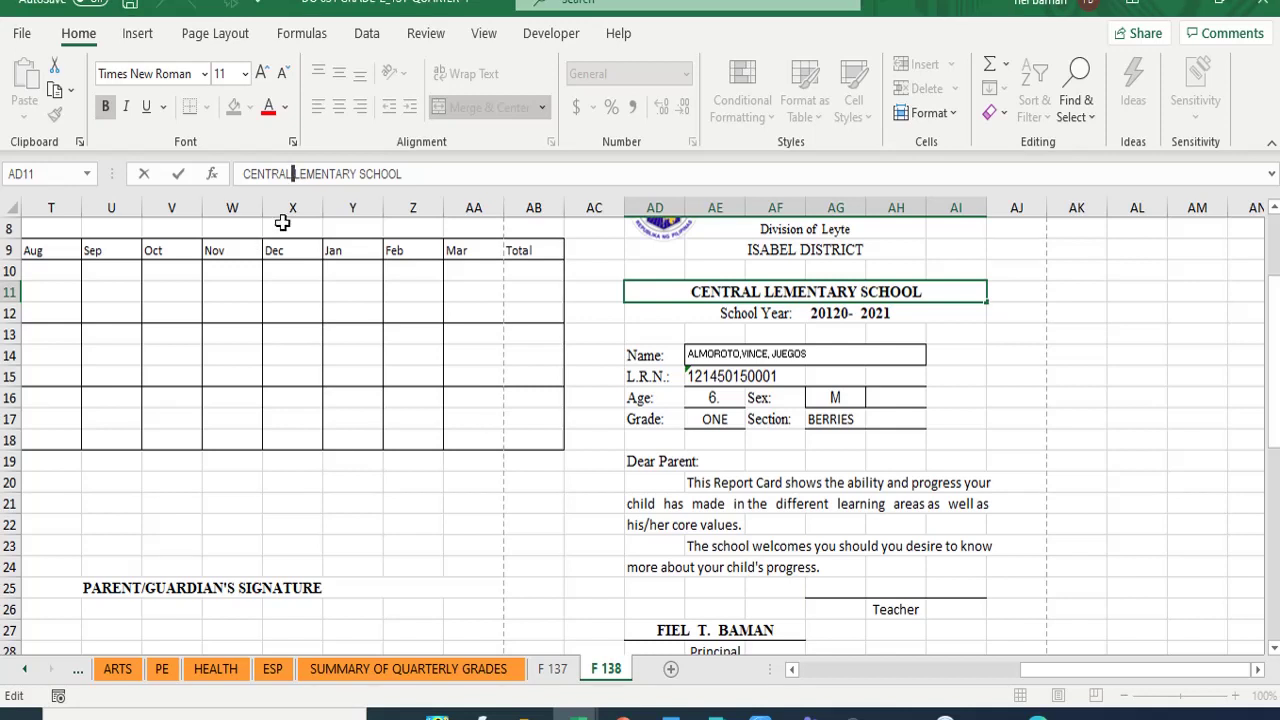
text(E)
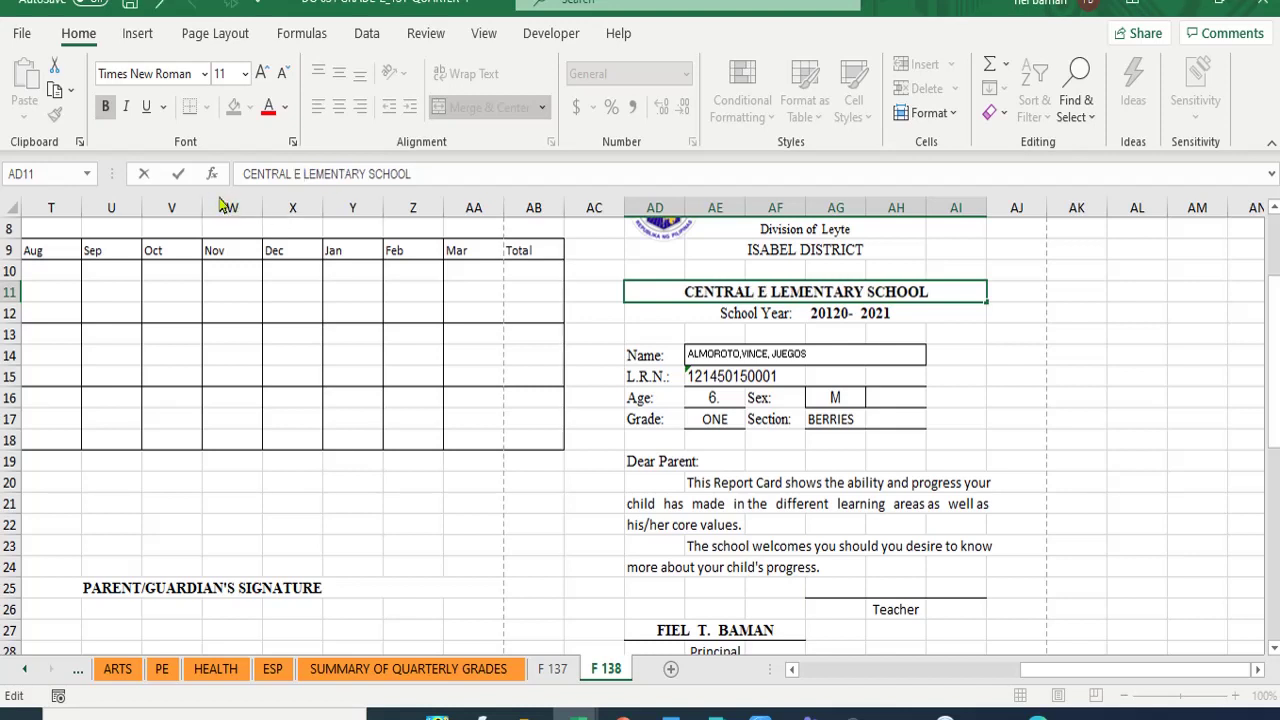
key(Return)
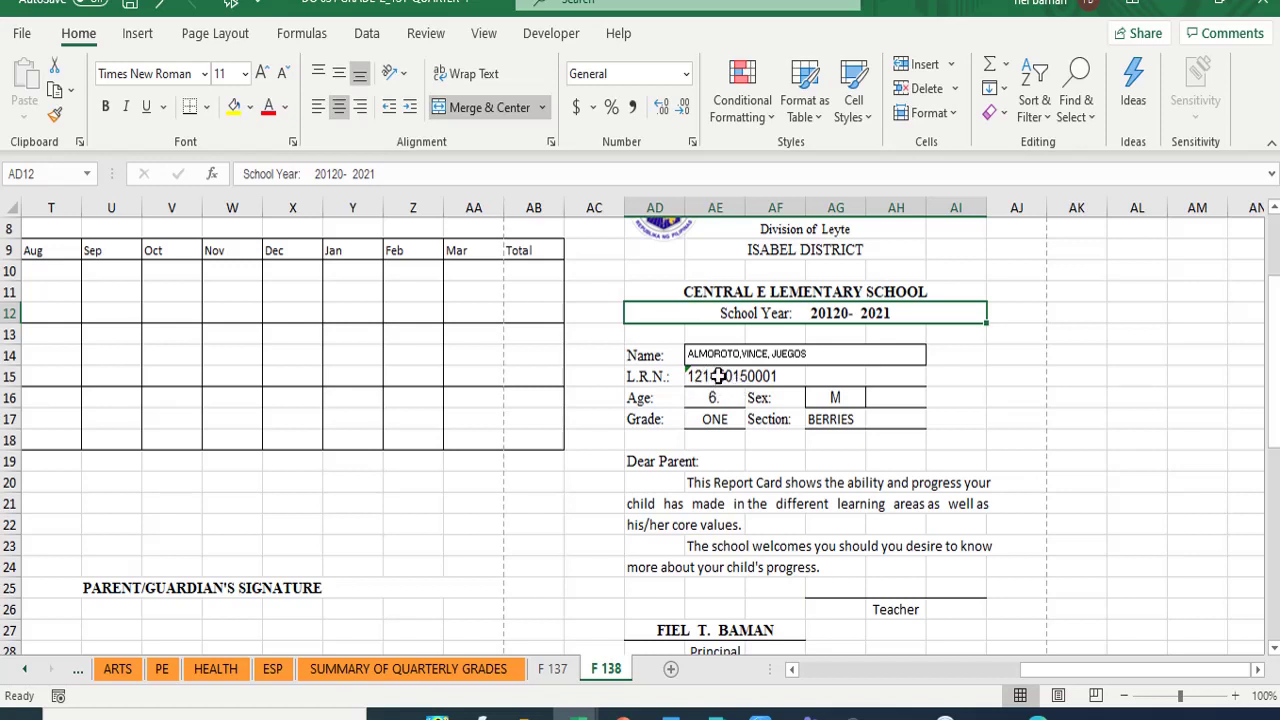
- Copy the first learner's LRN from cell A7 on the SF 1 sheet
click(718, 376)
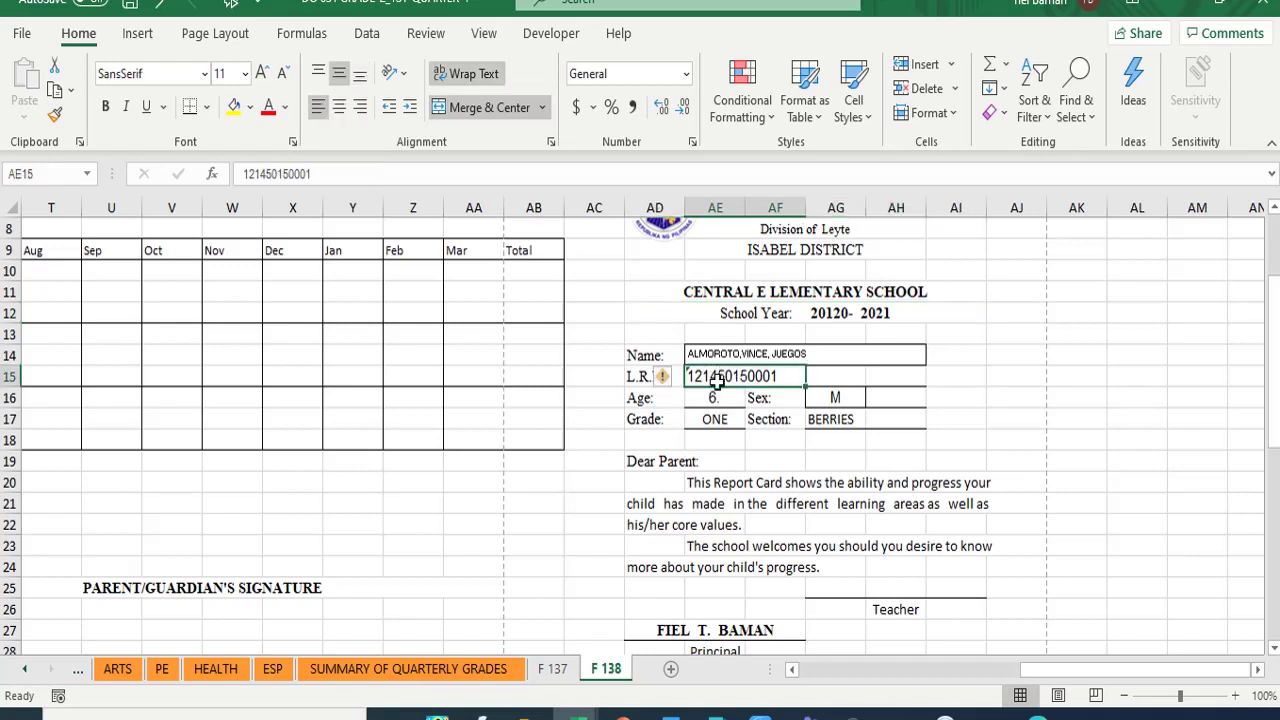
click(23, 670)
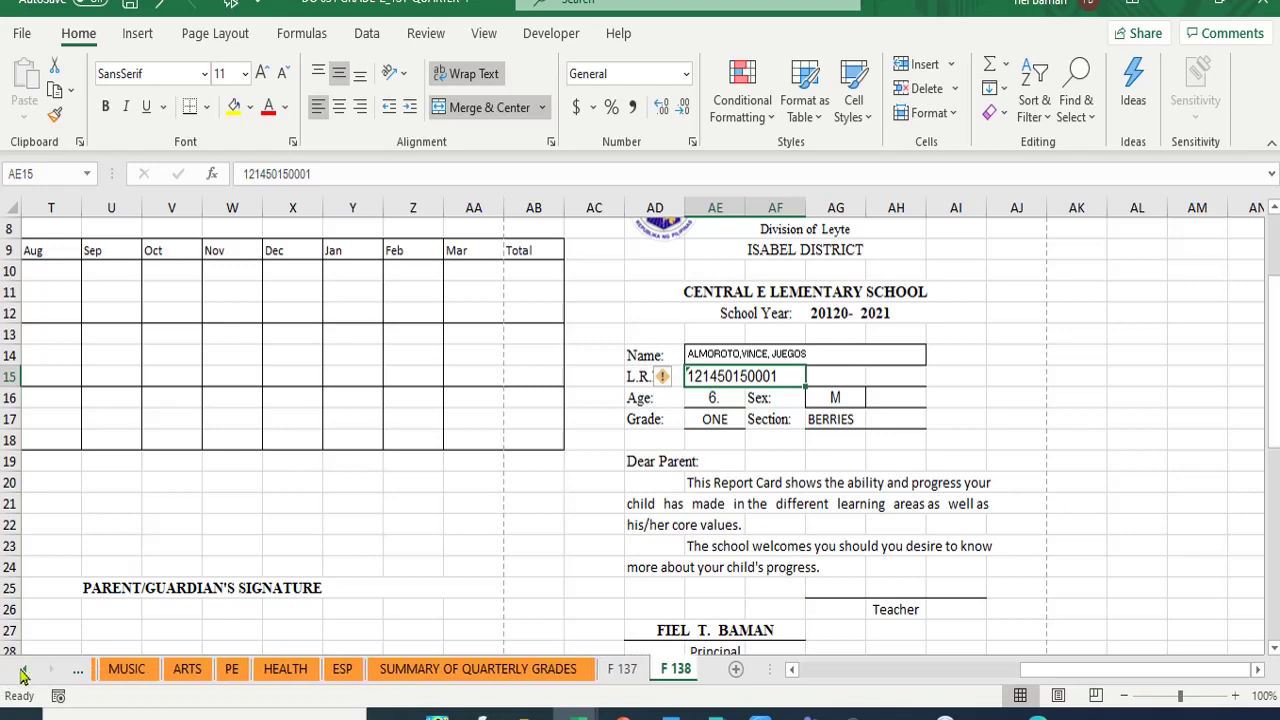
click(23, 670)
click(23, 670)
click(23, 670)
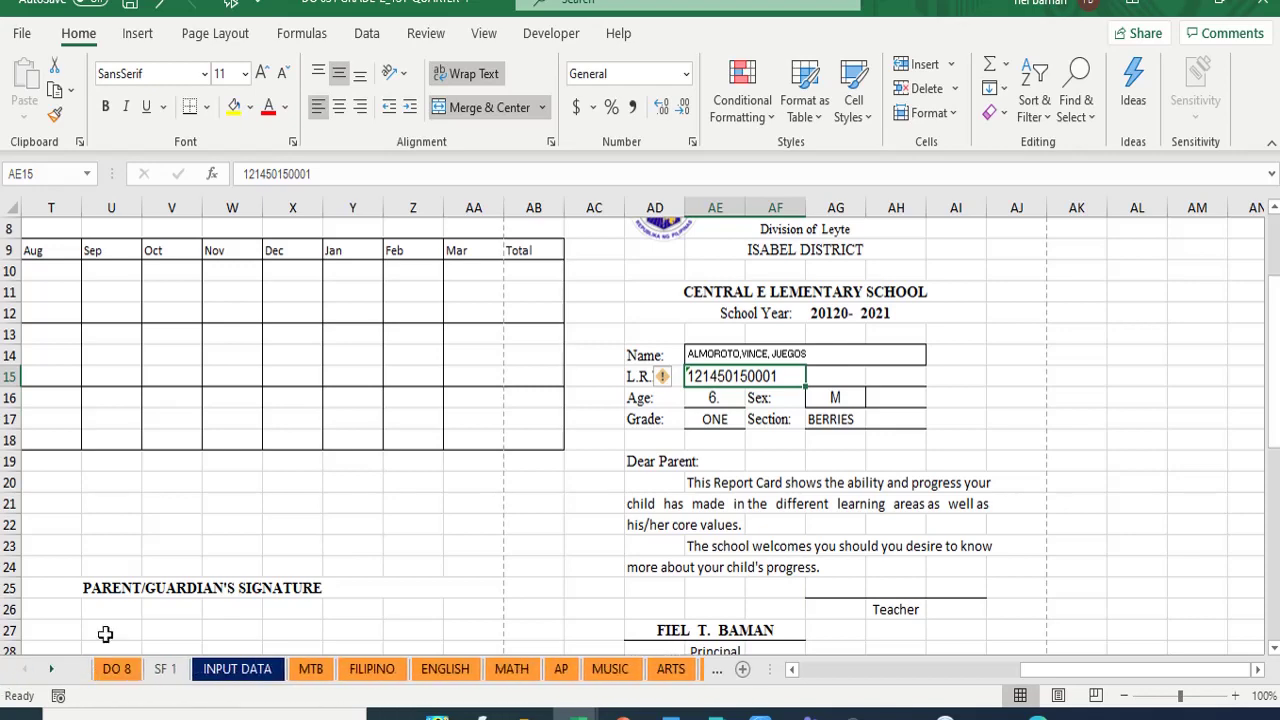
click(162, 670)
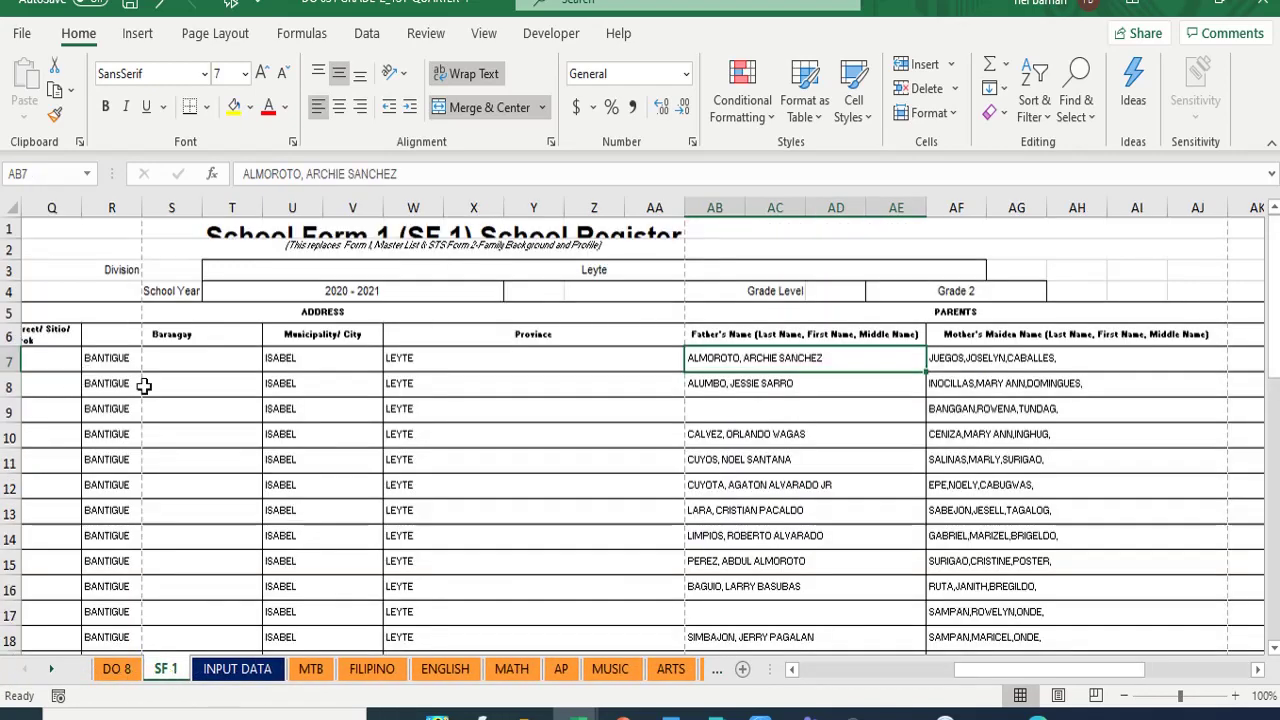
drag(957, 678, 800, 678)
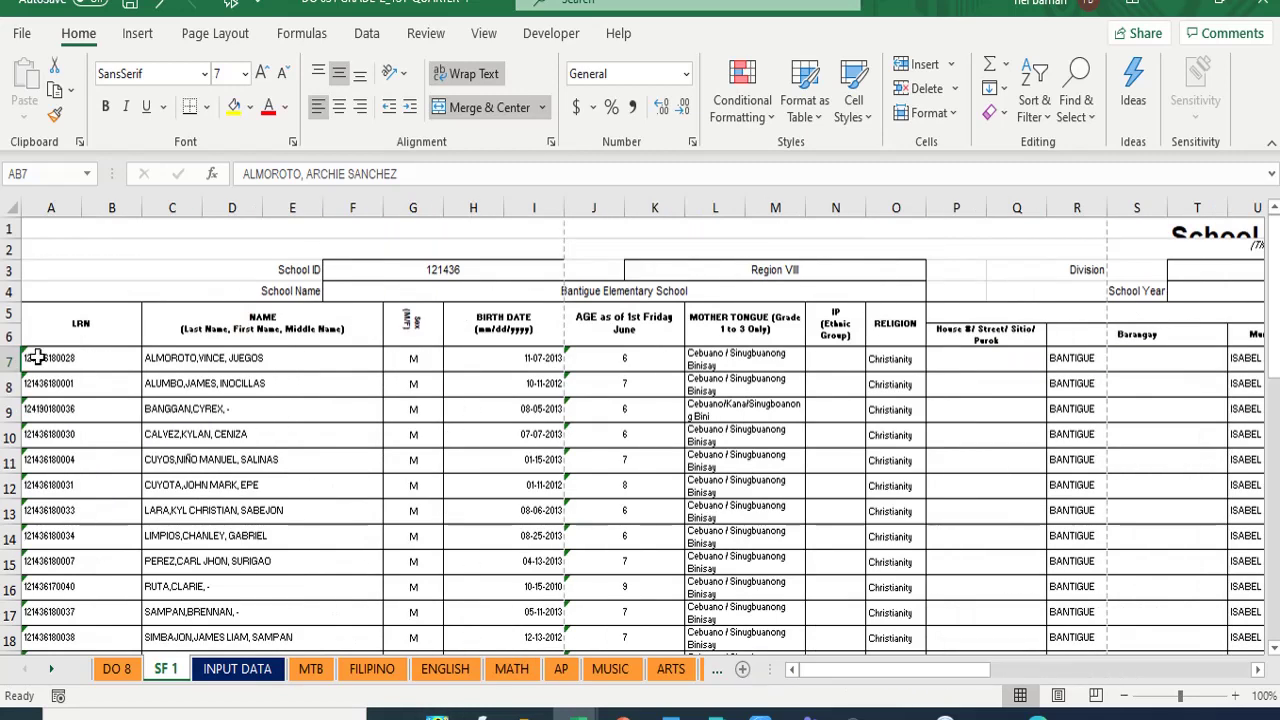
click(35, 357)
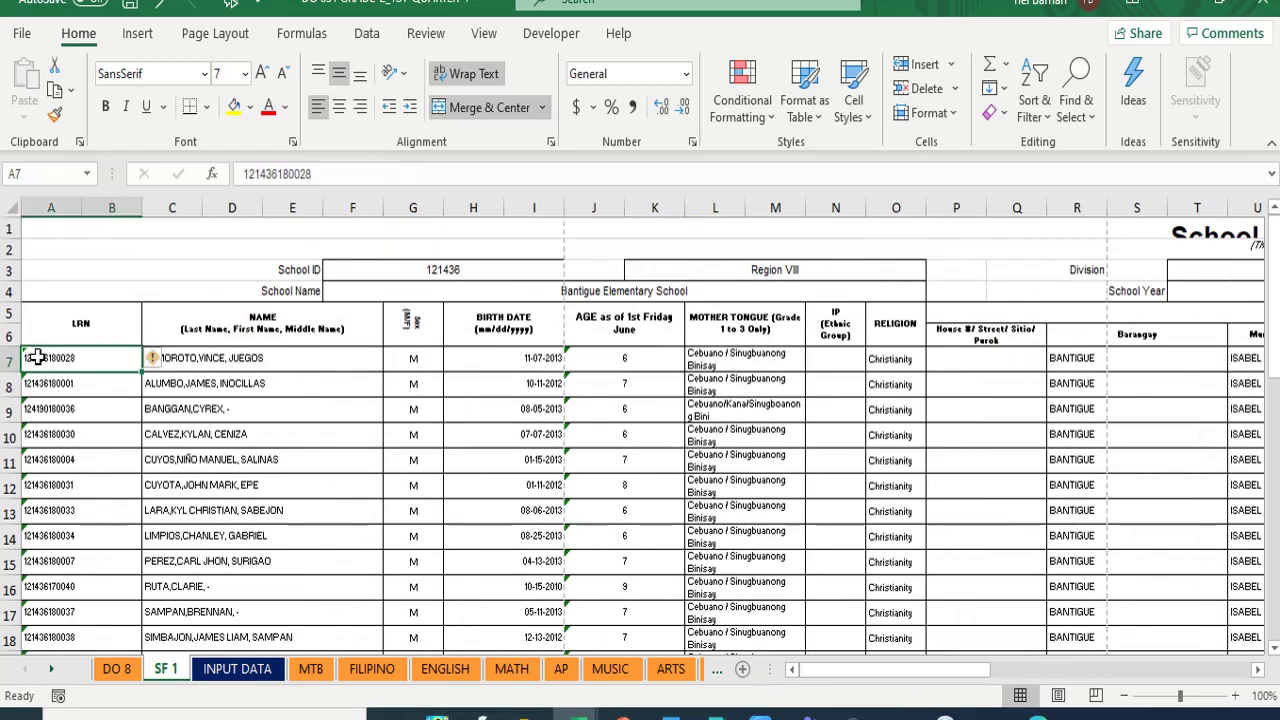
click(55, 90)
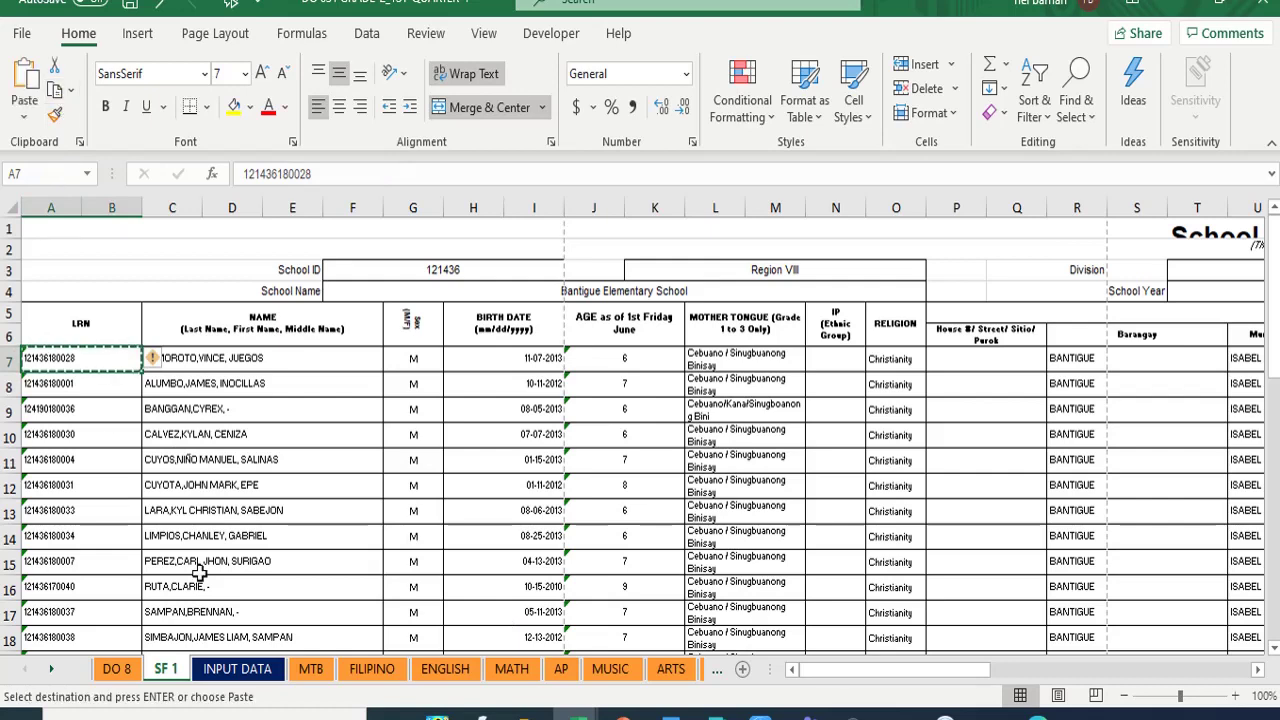
- Paste the LRN into the L.R.N. field AE15 on F 138
click(51, 670)
click(51, 670)
click(51, 670)
click(51, 670)
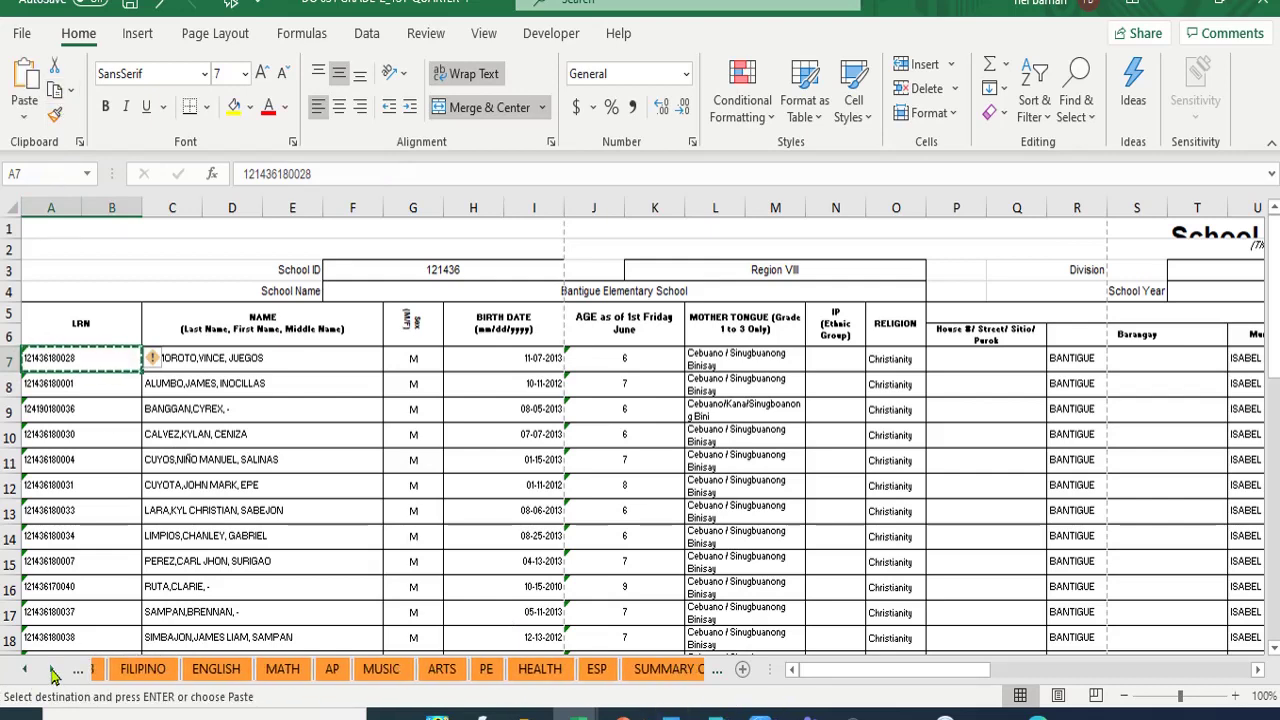
click(51, 670)
click(51, 670)
click(53, 675)
click(53, 675)
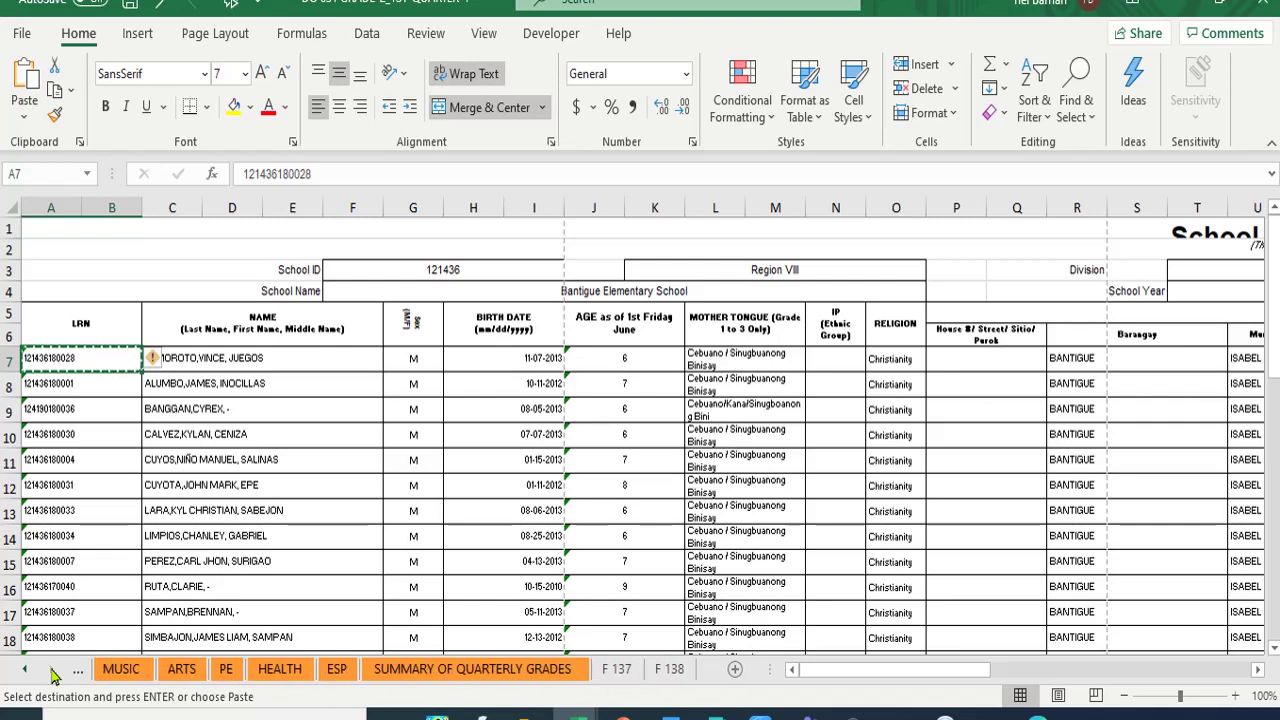
click(670, 669)
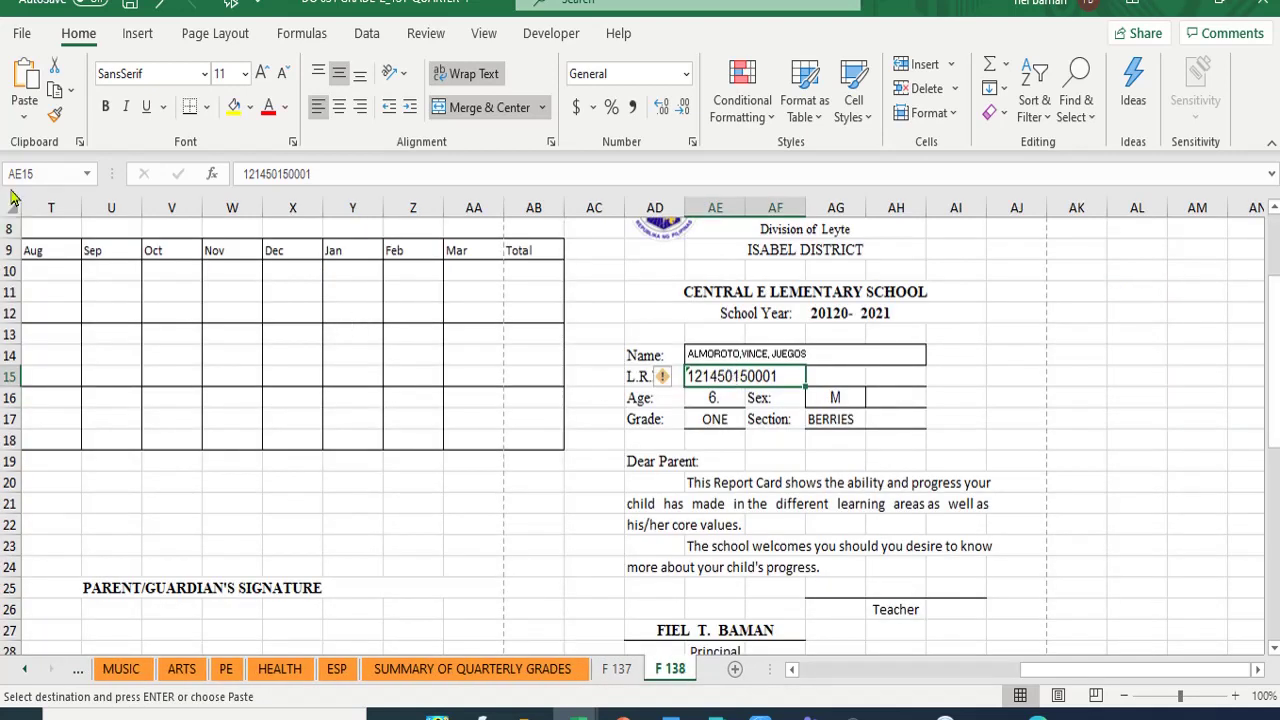
click(24, 78)
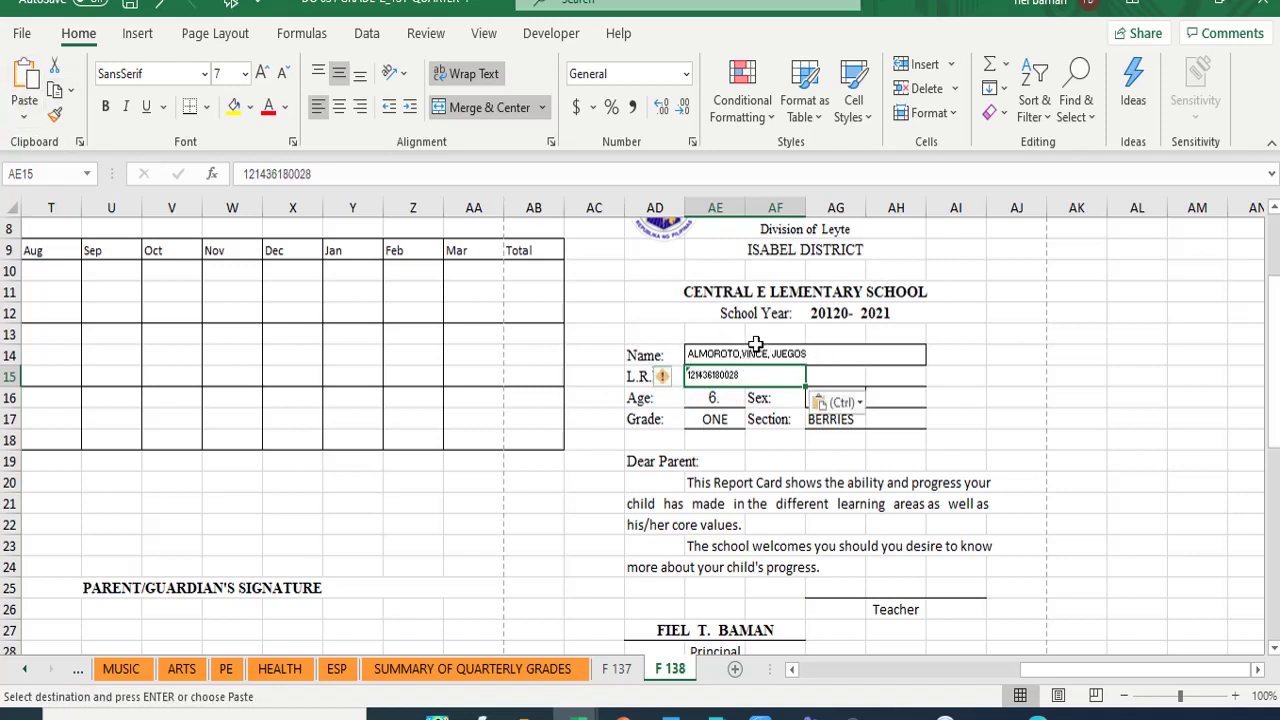
- Increase the font size of the LRN and Name entries, bringing the name to 11
click(262, 75)
click(262, 75)
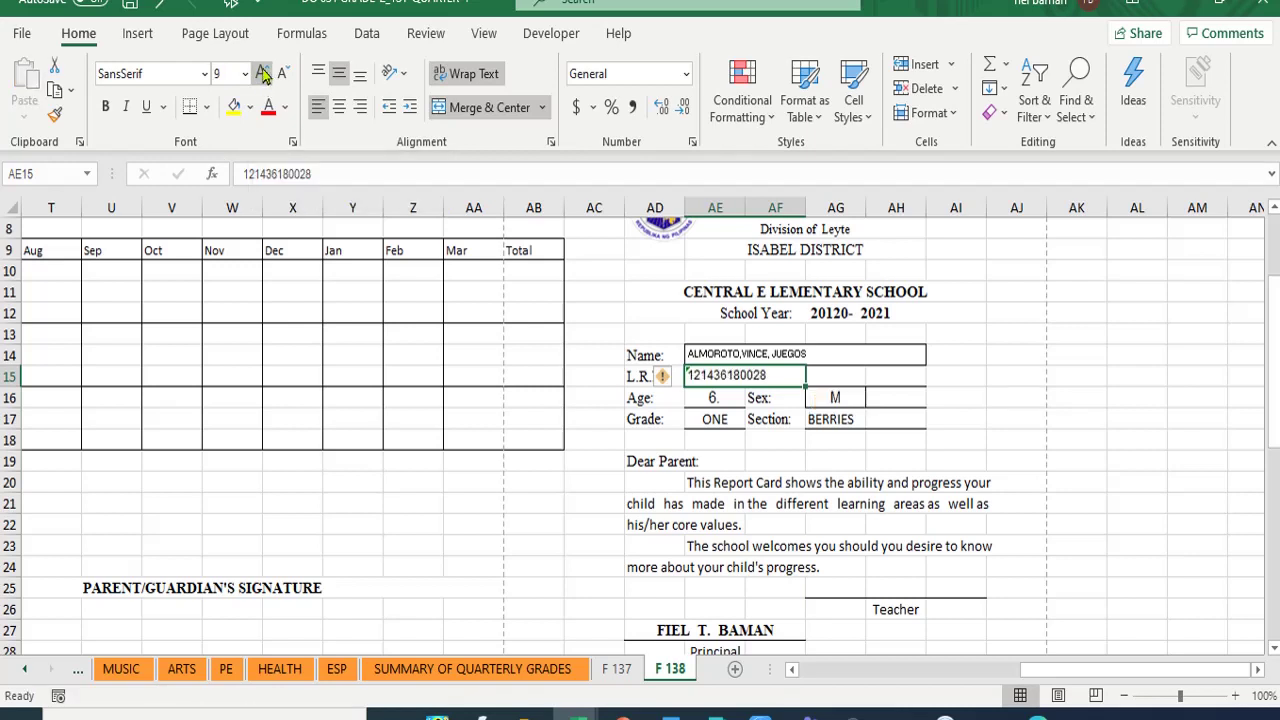
click(262, 75)
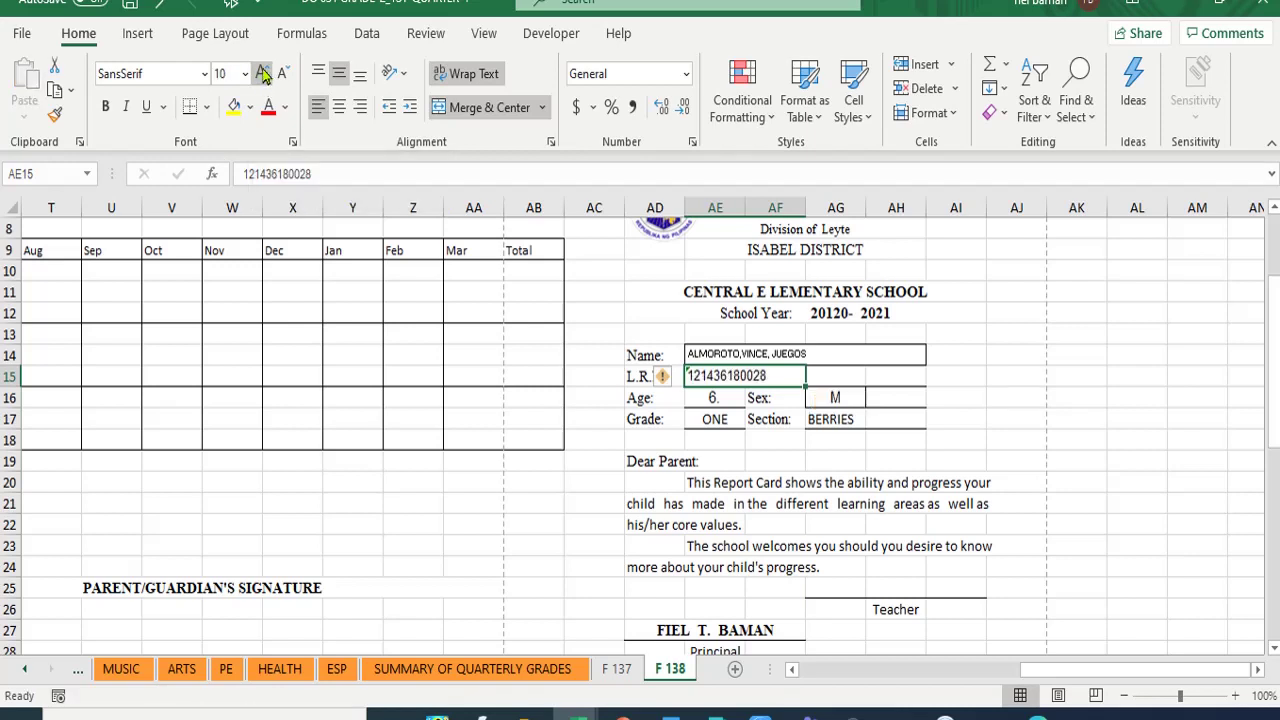
click(706, 352)
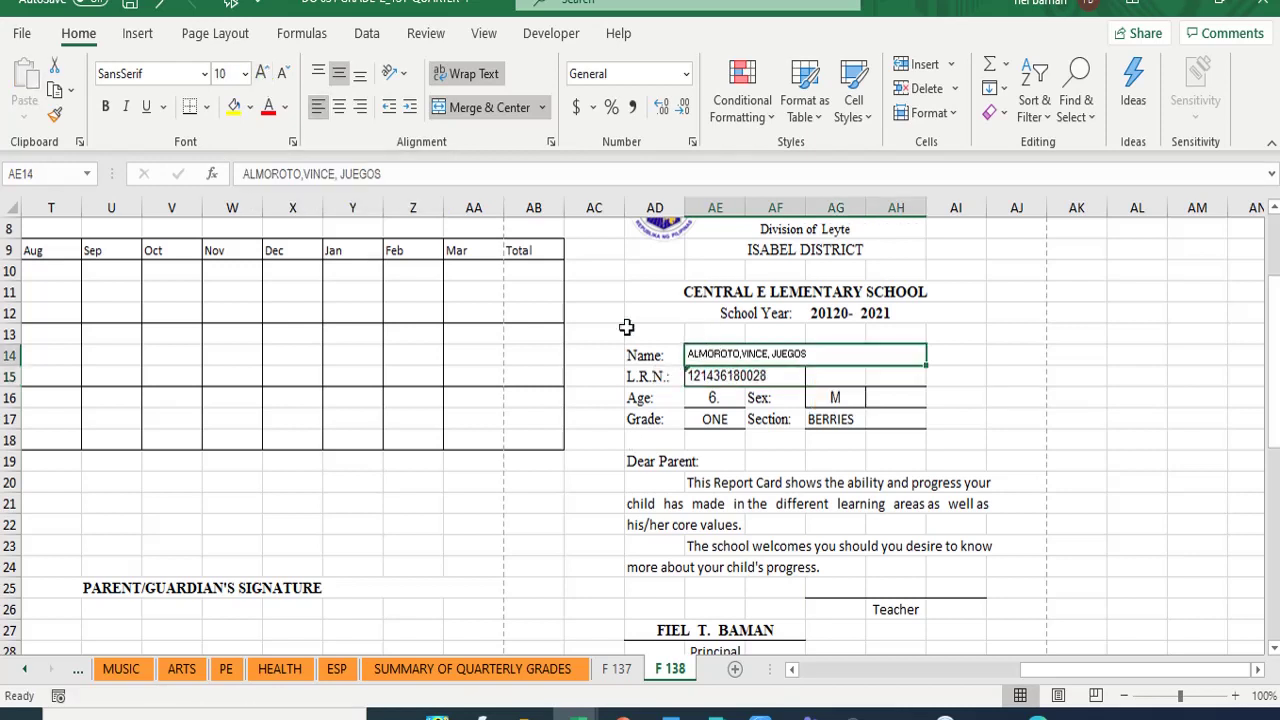
click(262, 75)
click(262, 75)
click(262, 75)
click(262, 75)
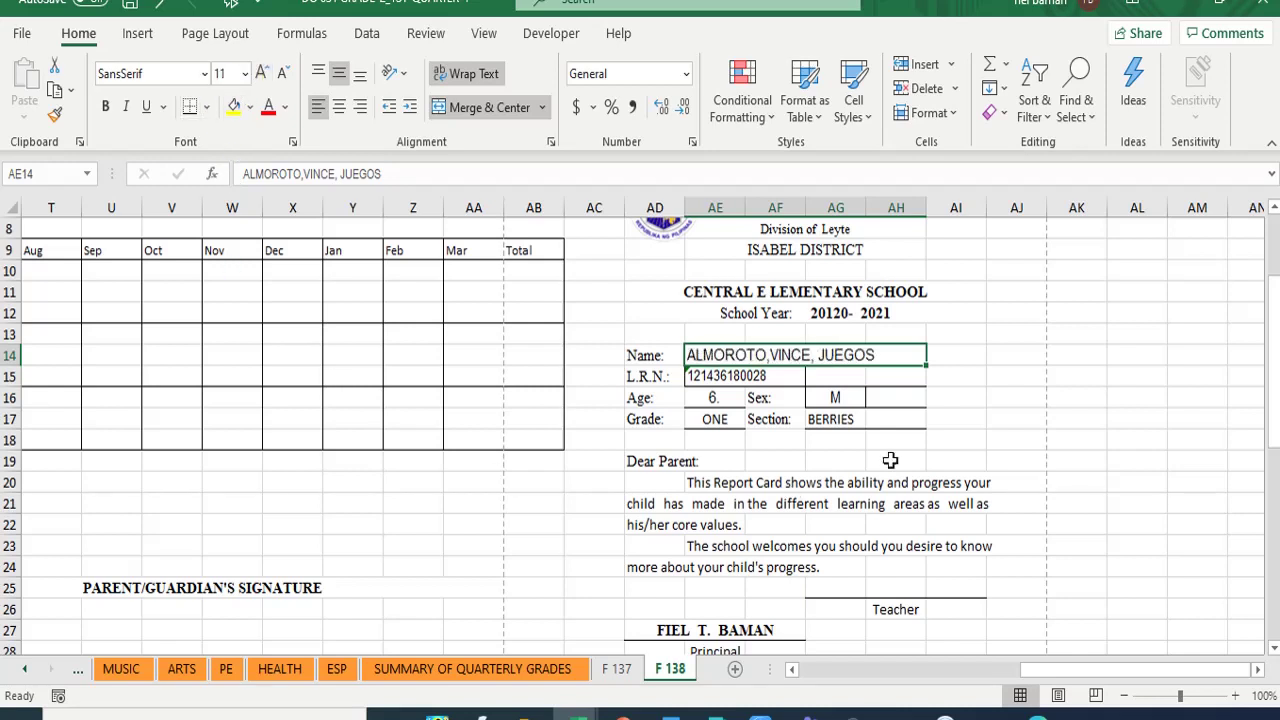
click(1003, 376)
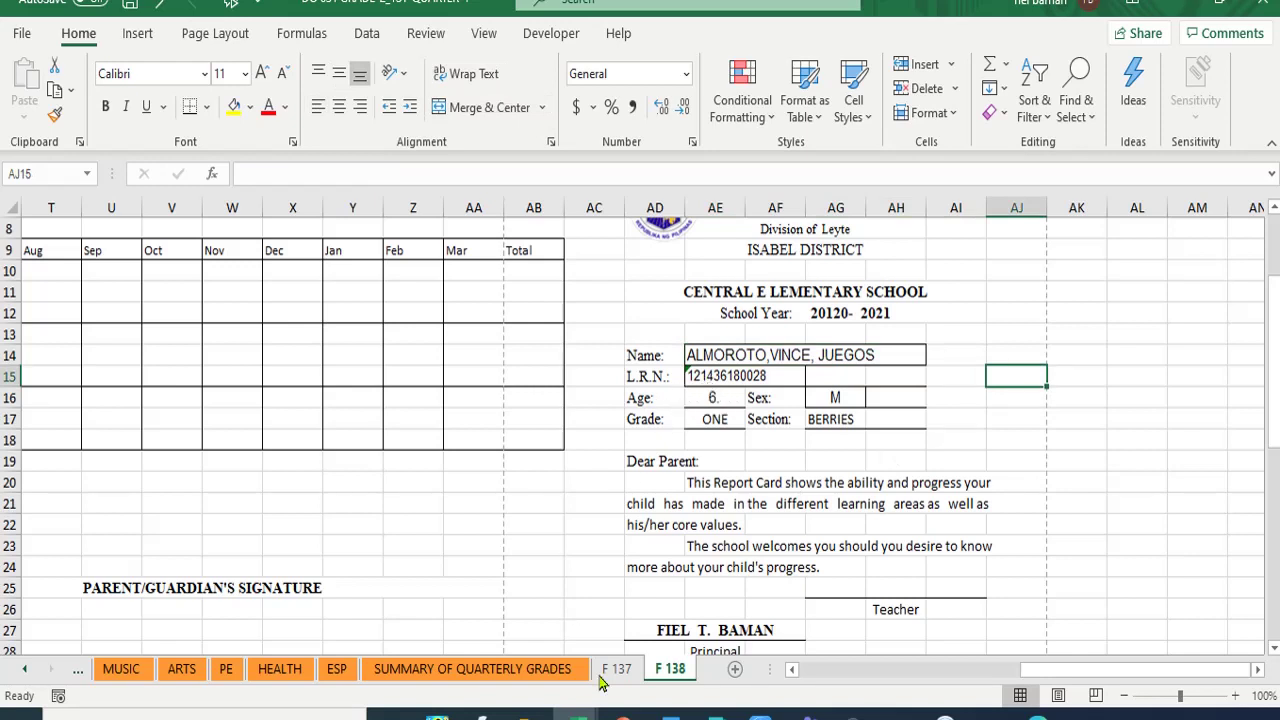
click(27, 676)
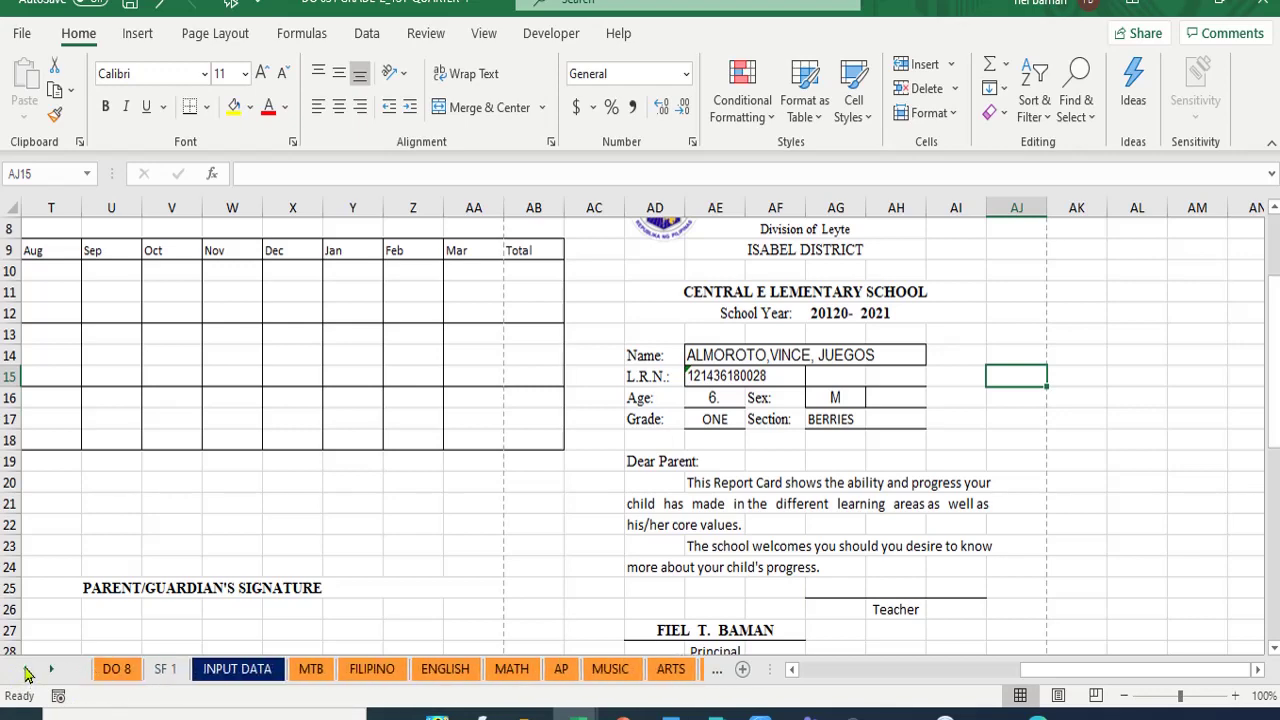
click(165, 669)
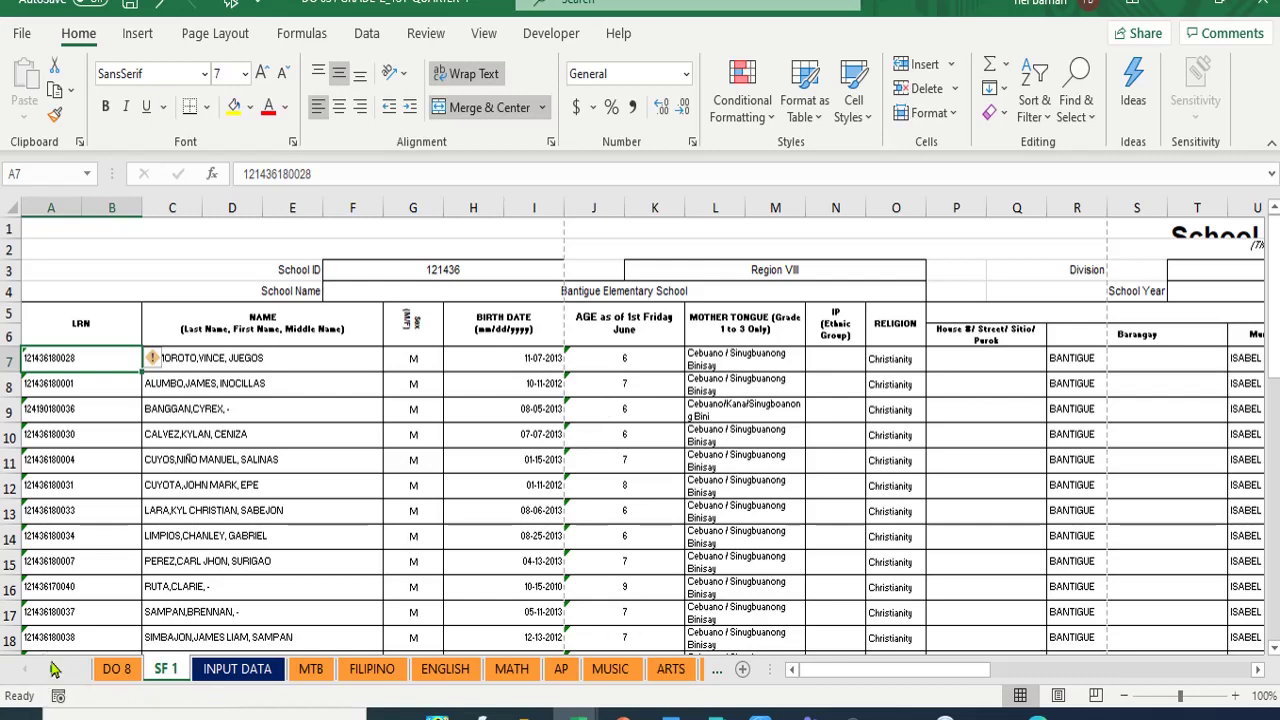
click(55, 666)
click(55, 666)
click(55, 666)
click(55, 669)
click(55, 669)
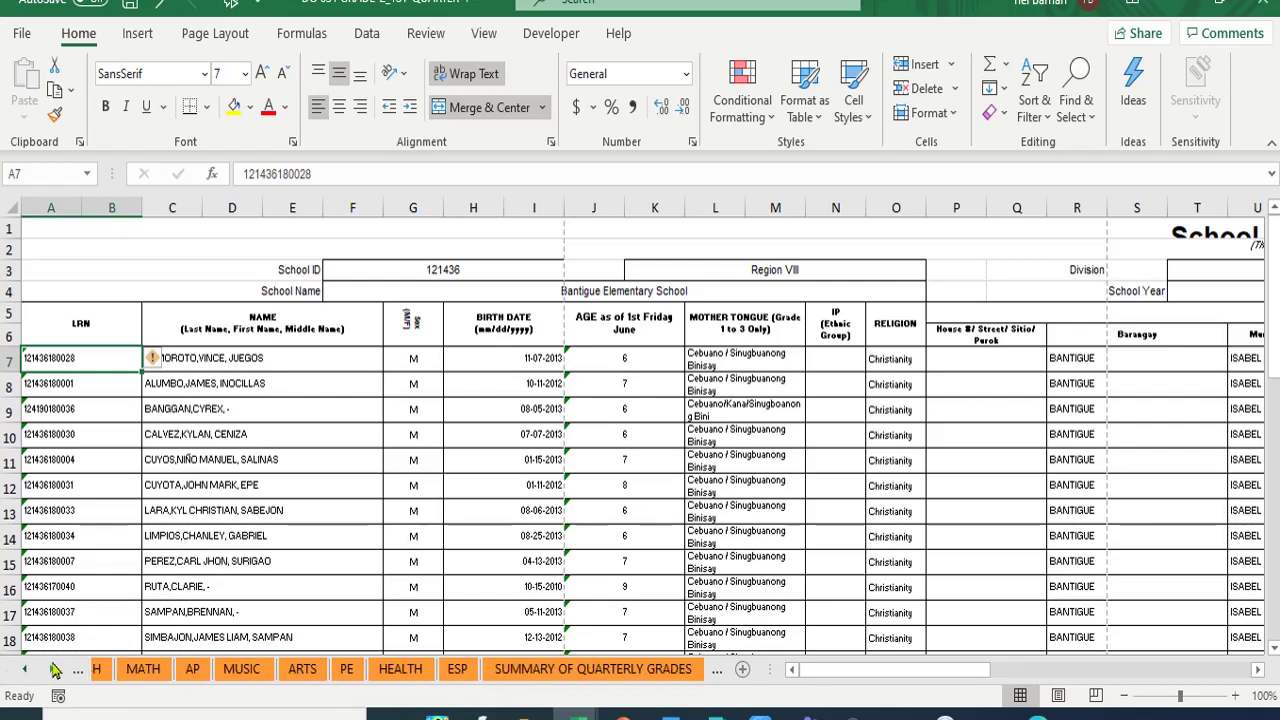
click(55, 669)
click(55, 669)
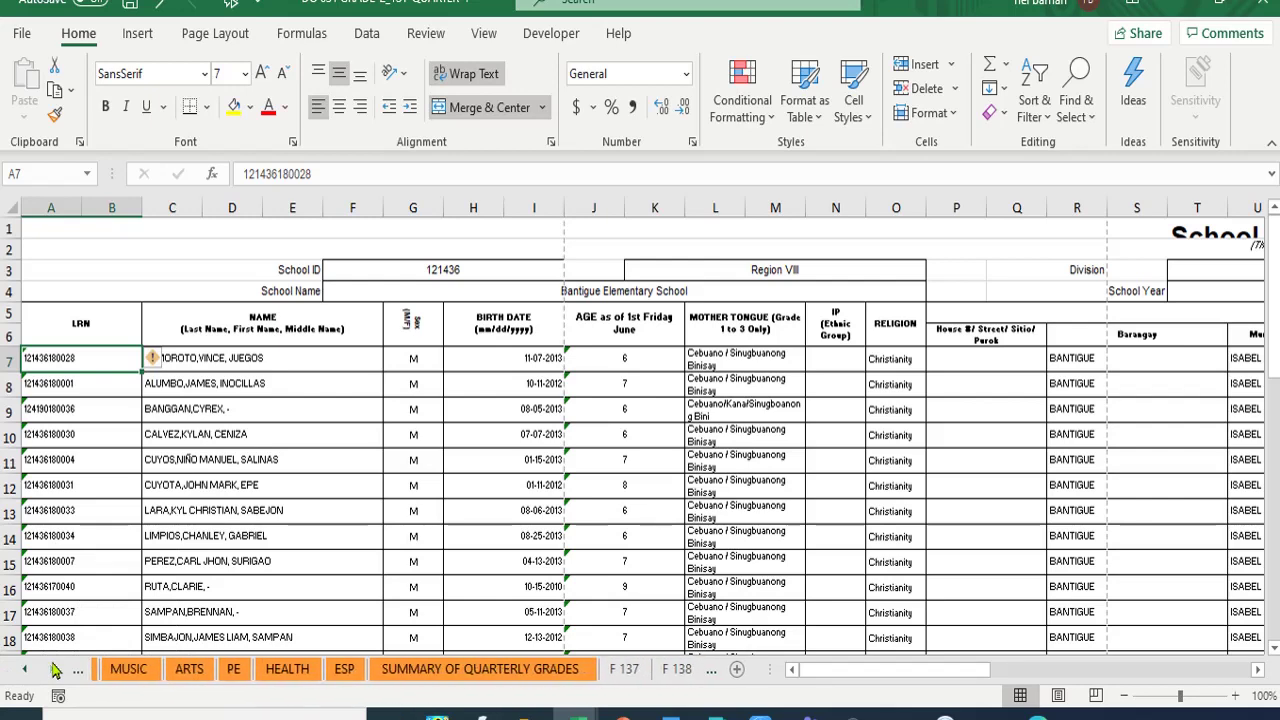
click(676, 670)
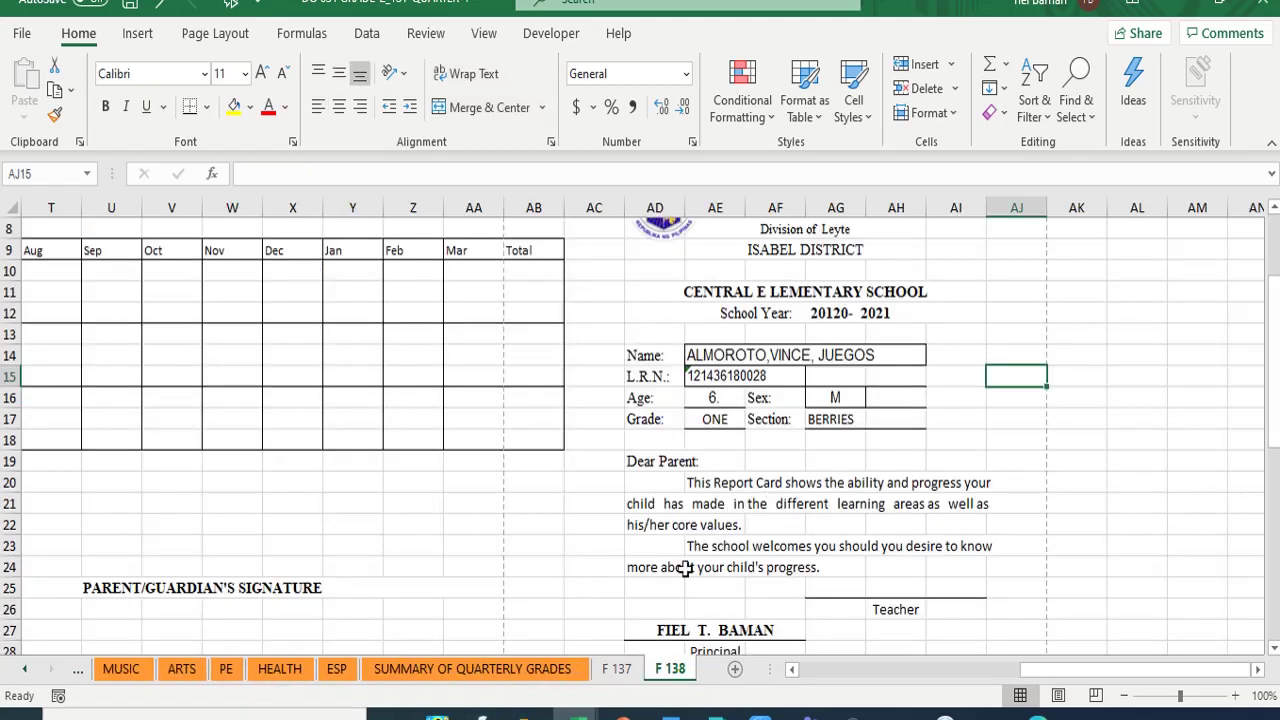
scroll(749, 517, down, 7)
scroll(810, 474, up, 9)
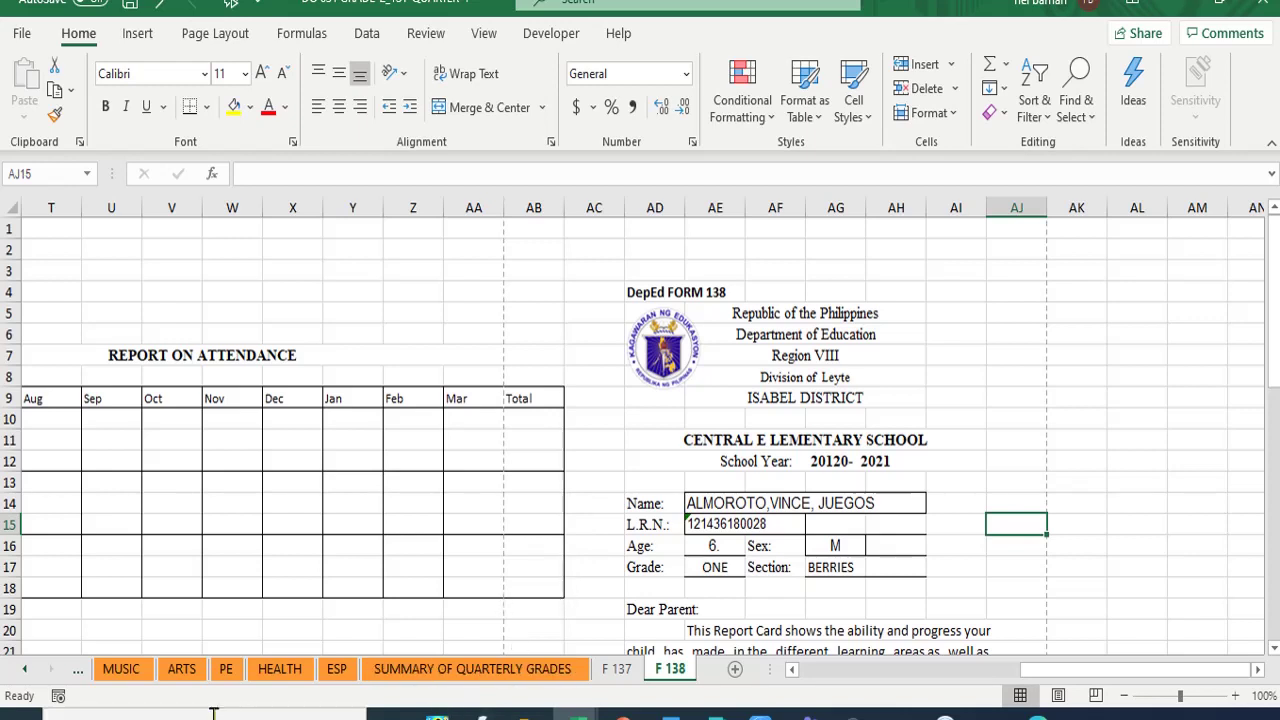
- Scroll back to column A and widen it to 20.14 so learning area names fit
click(26, 669)
click(26, 669)
click(26, 669)
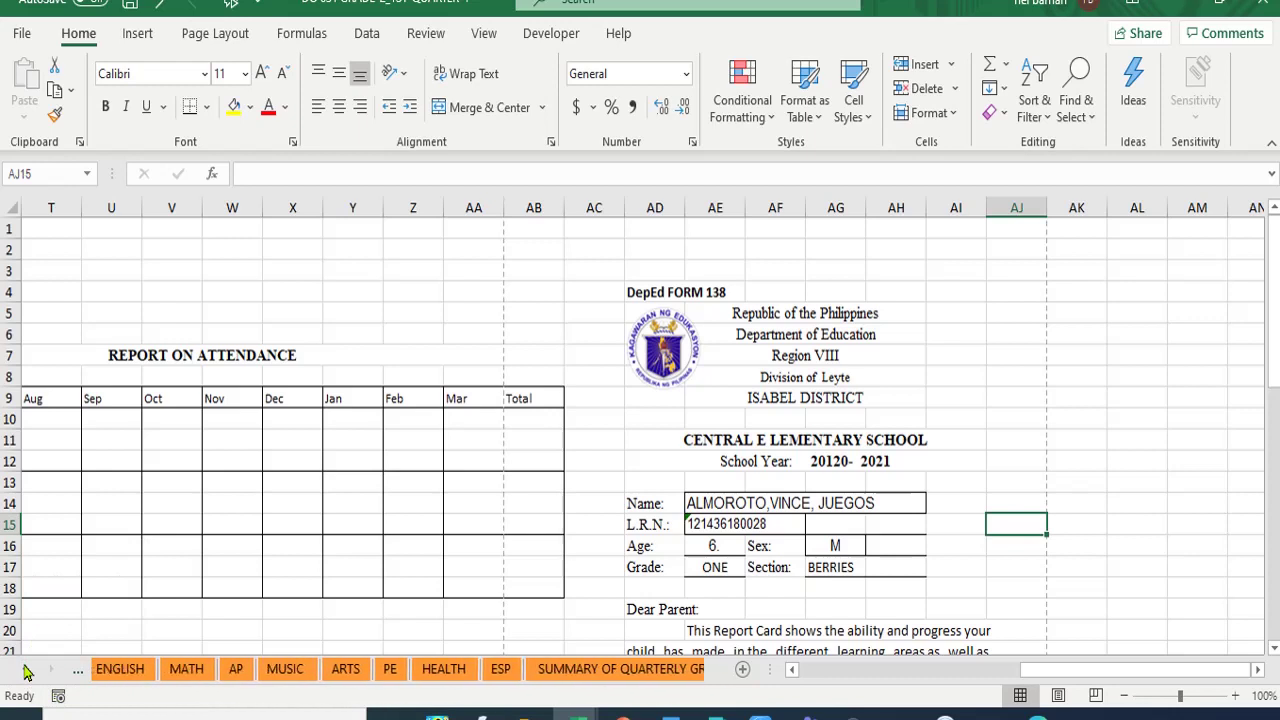
click(26, 669)
click(26, 669)
click(26, 669)
click(26, 669)
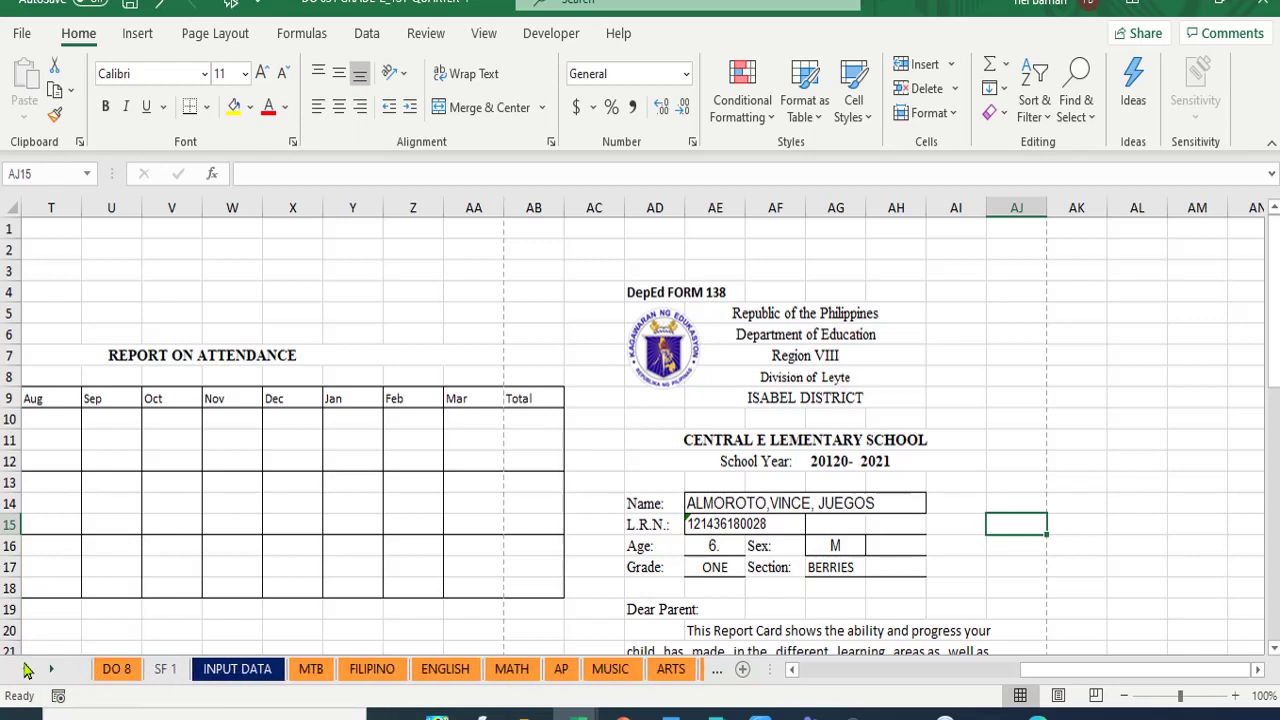
click(793, 670)
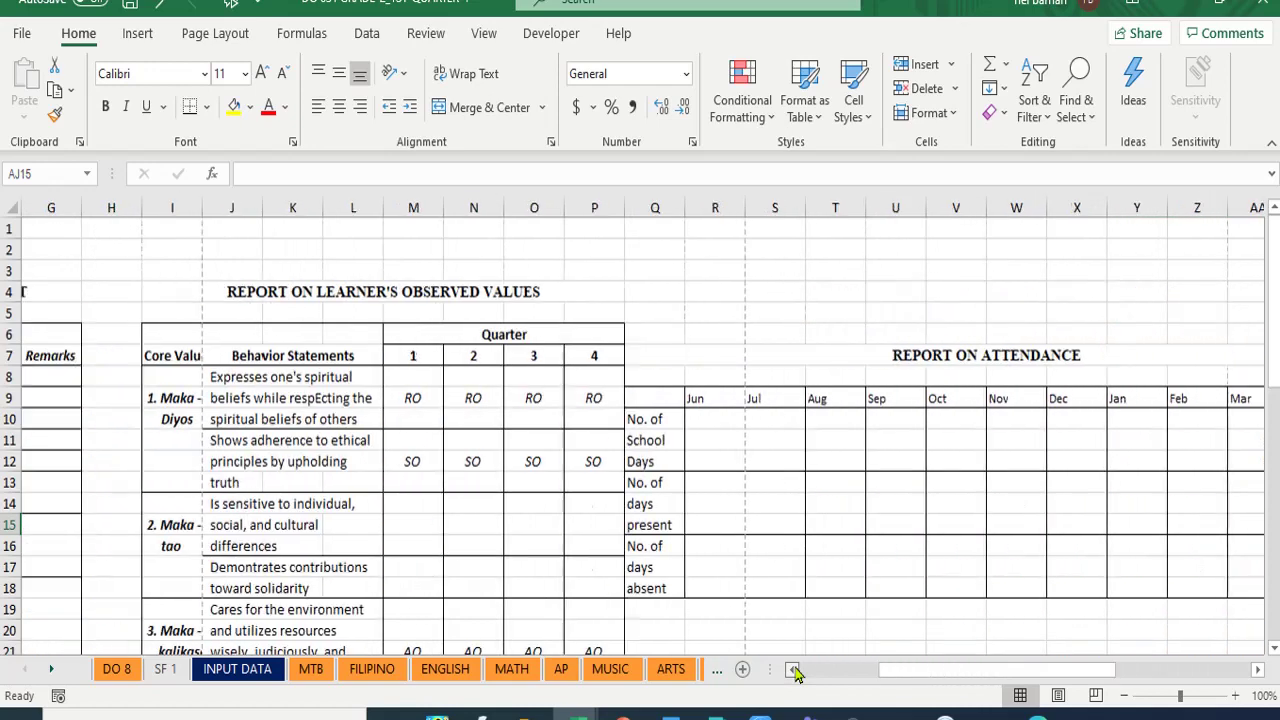
click(793, 670)
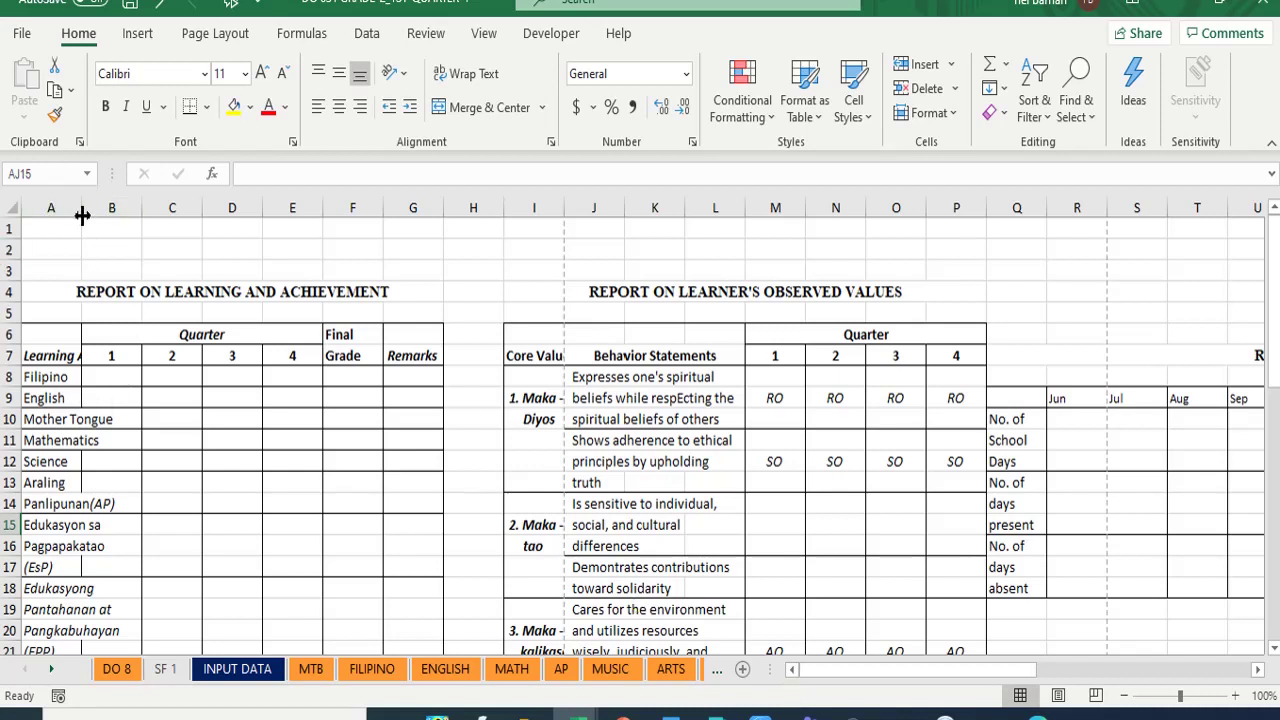
drag(82, 216, 137, 243)
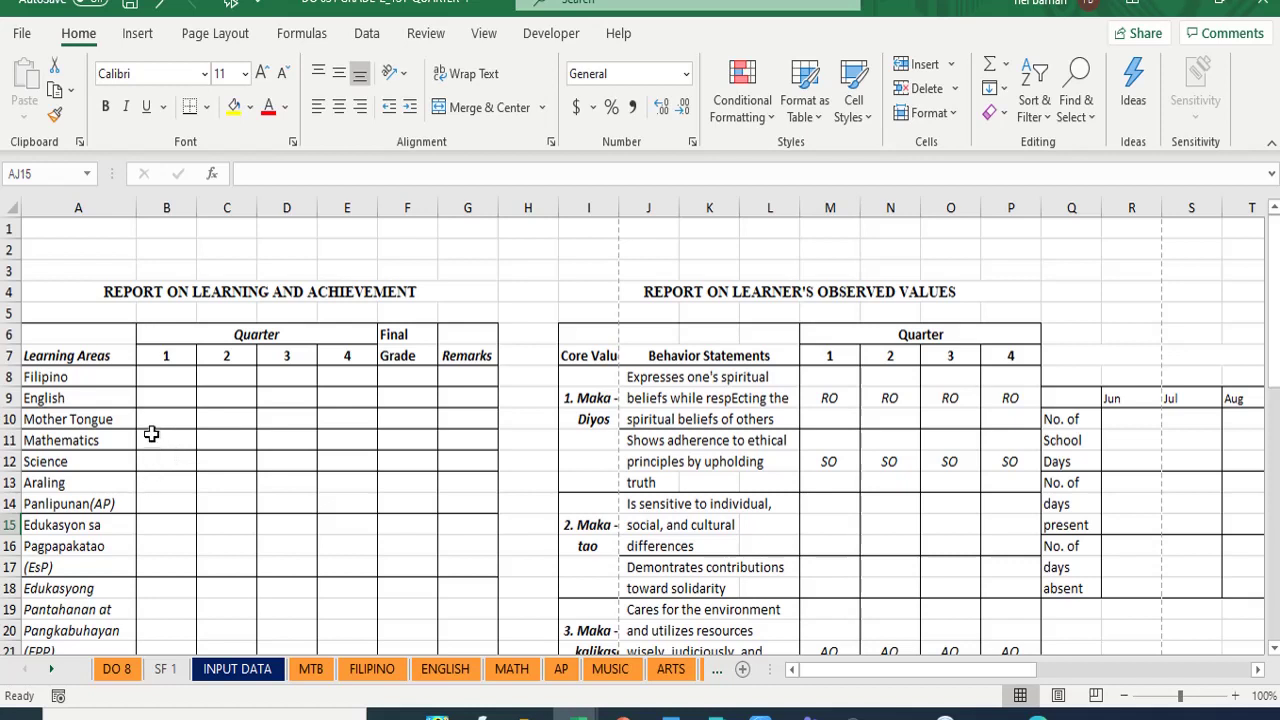
- Link the Mother Tongue quarter 1 cell B10 to F 137 cell R42
click(164, 420)
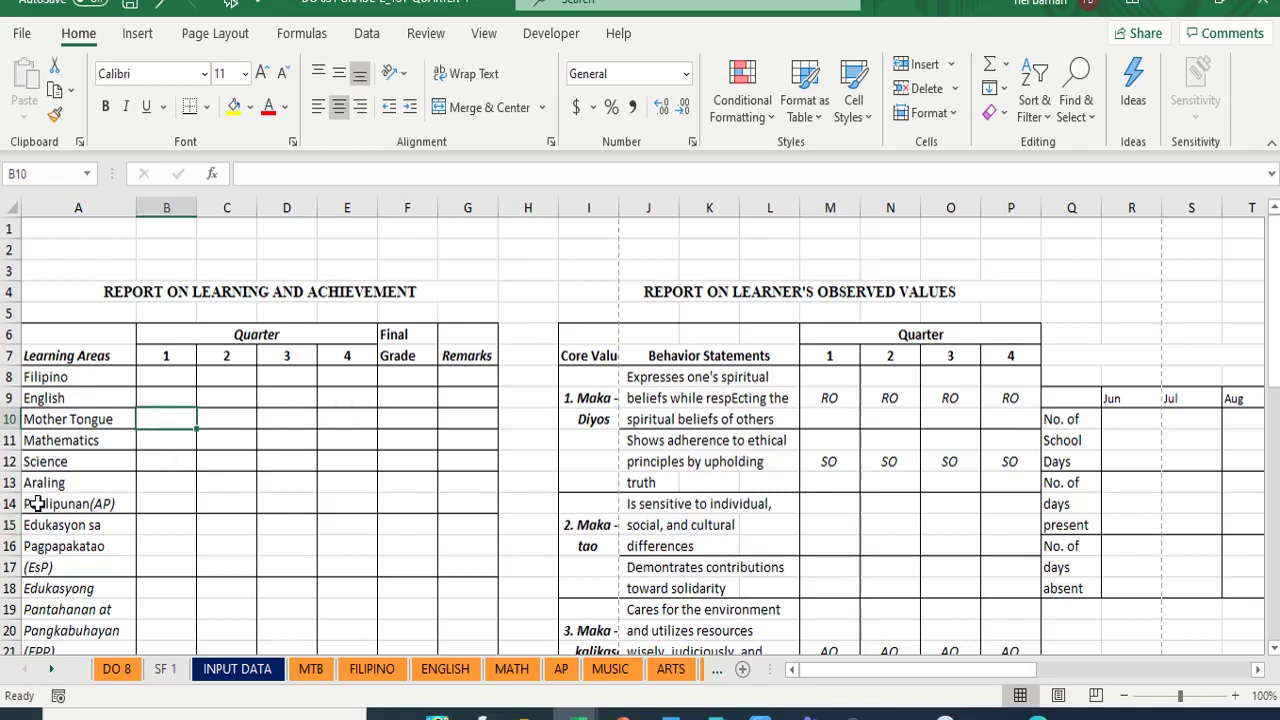
text(=)
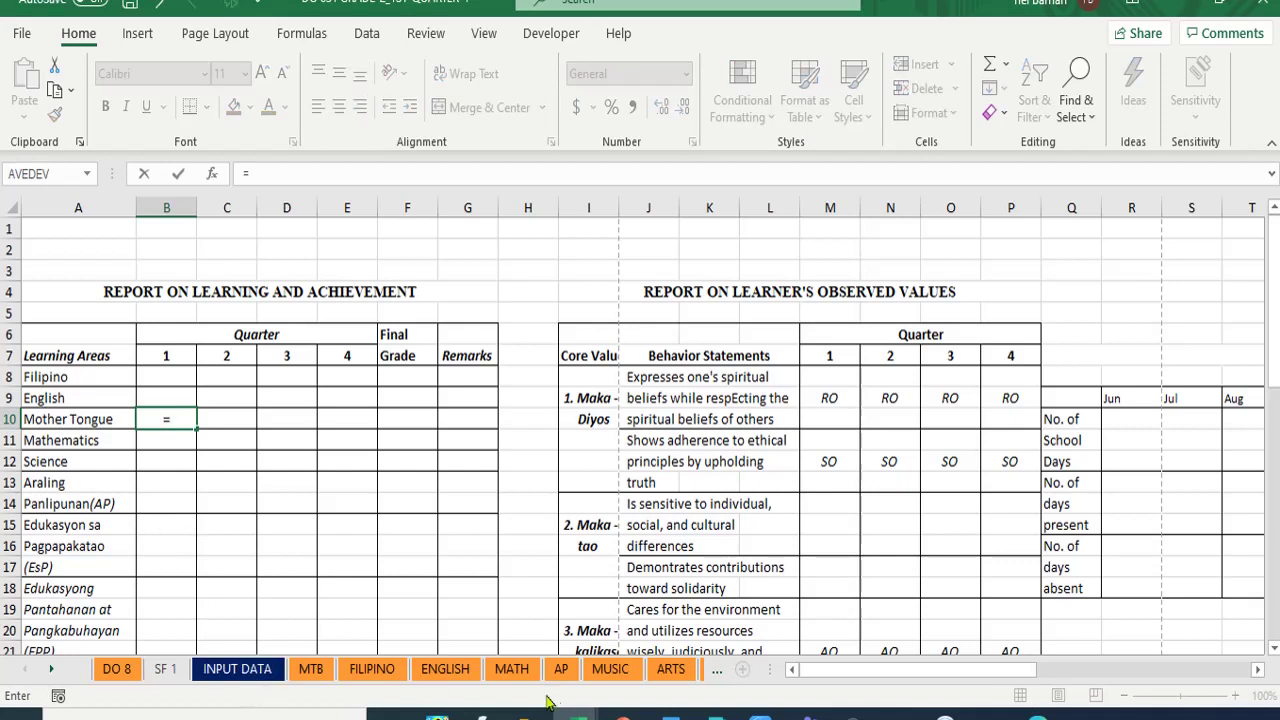
click(52, 668)
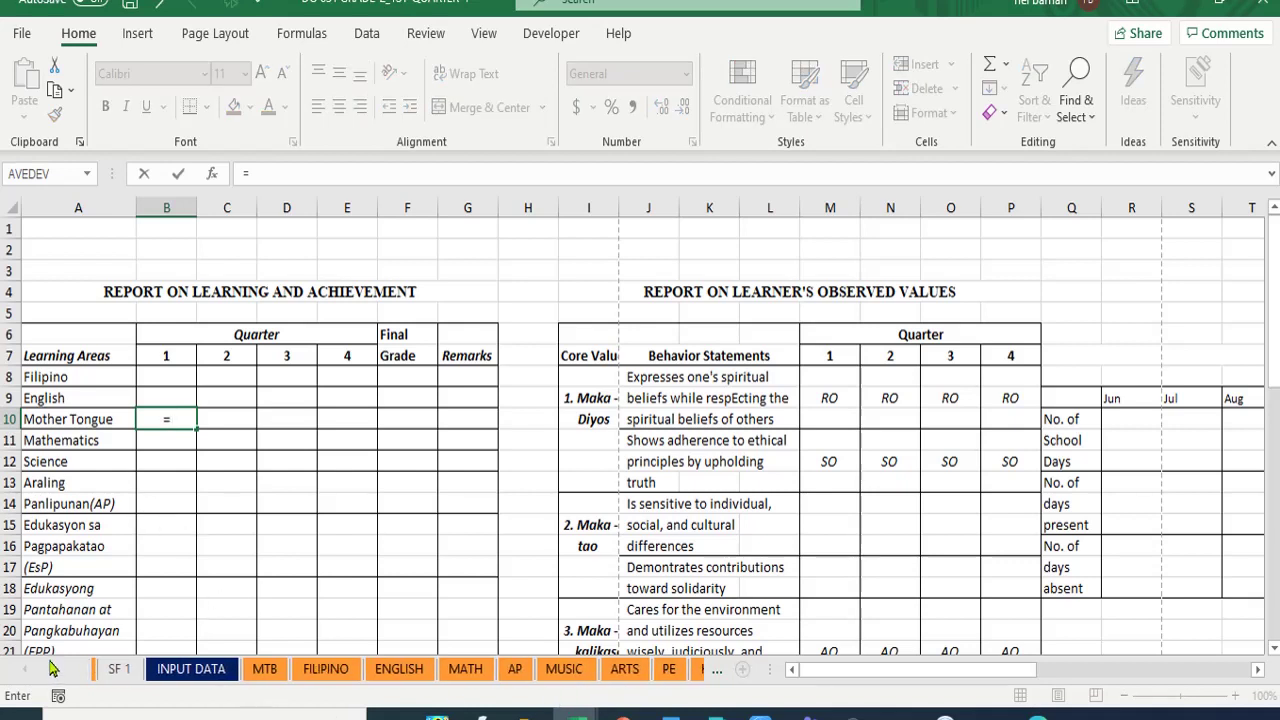
click(52, 668)
click(52, 668)
click(52, 668)
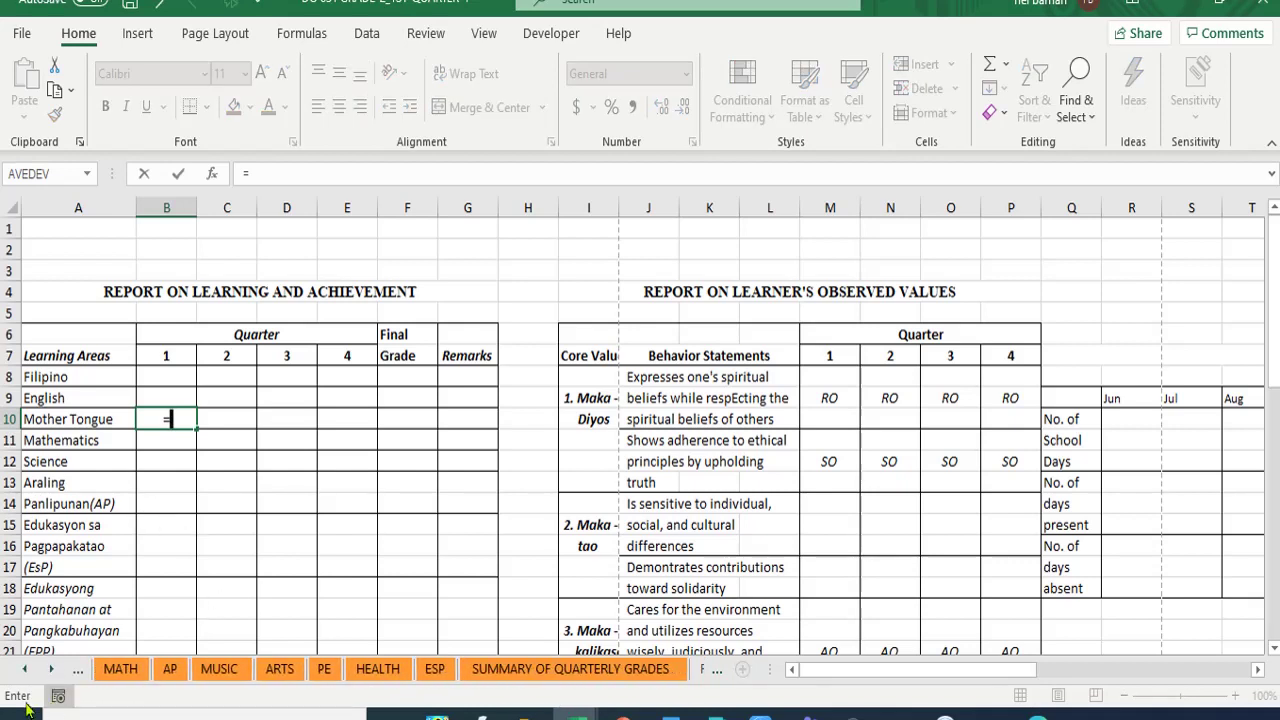
click(52, 669)
click(52, 669)
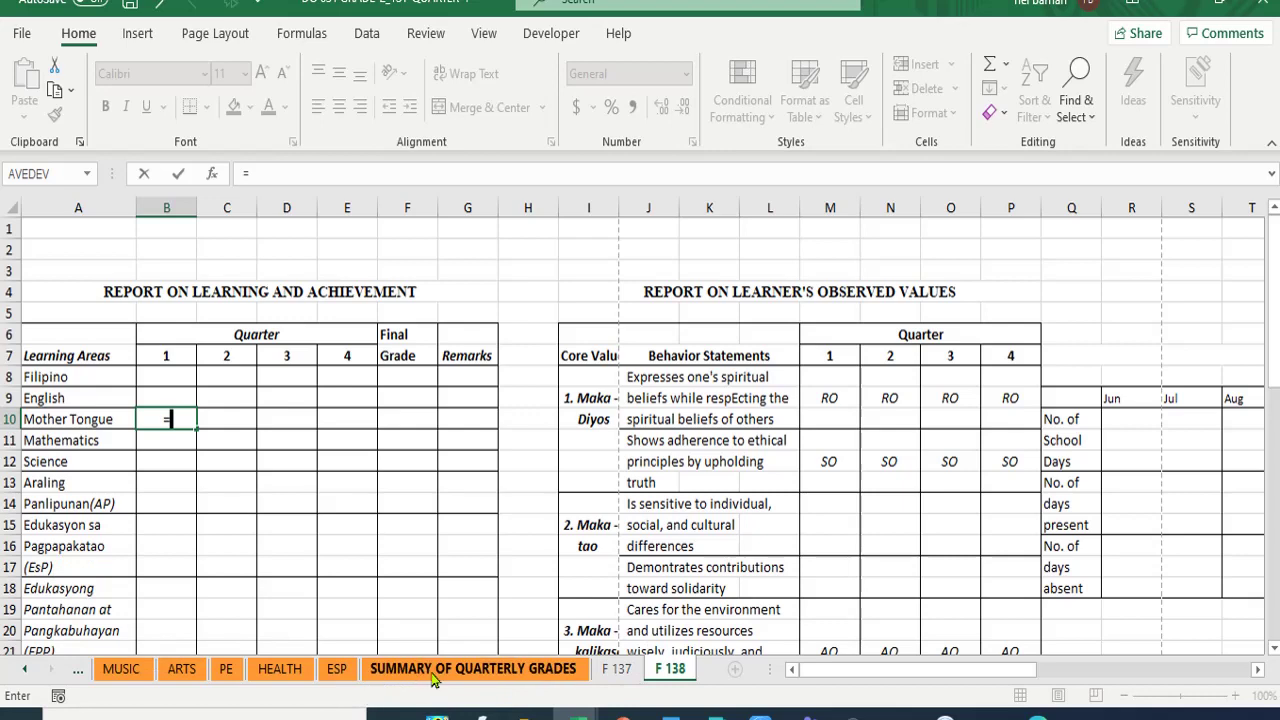
click(617, 669)
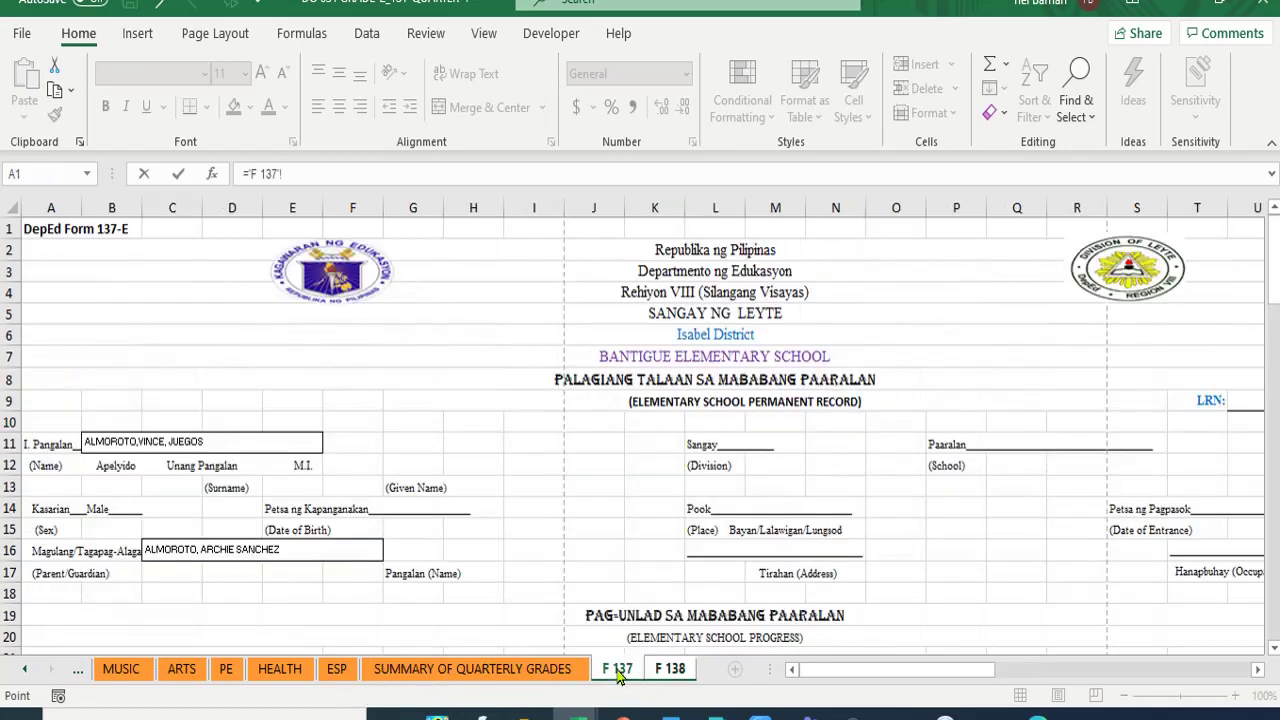
scroll(602, 453, down, 7)
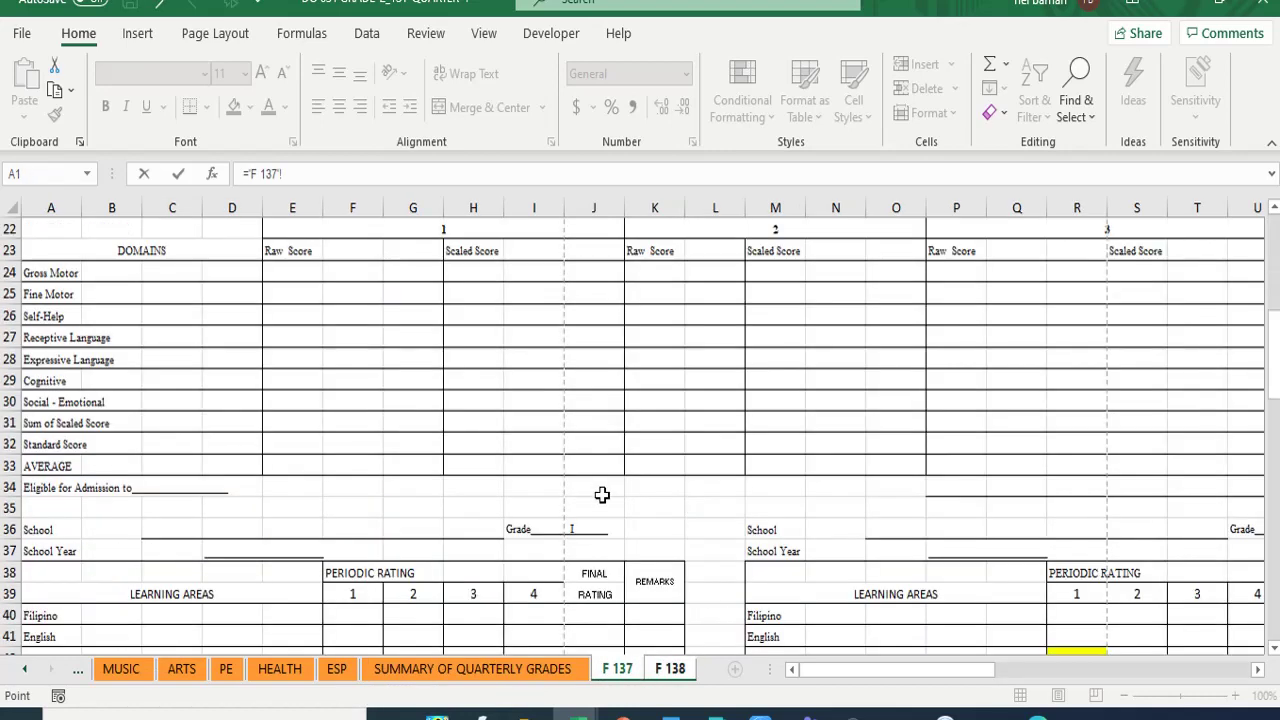
scroll(602, 495, down, 5)
click(1082, 361)
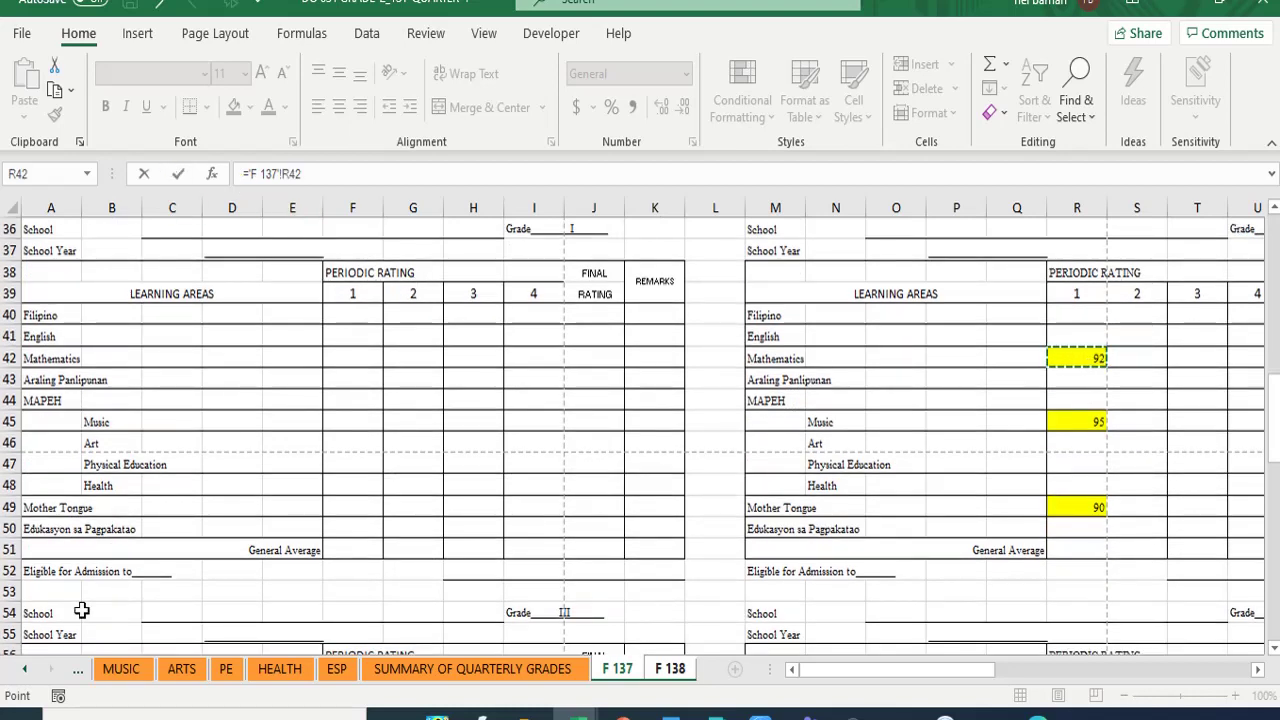
key(Return)
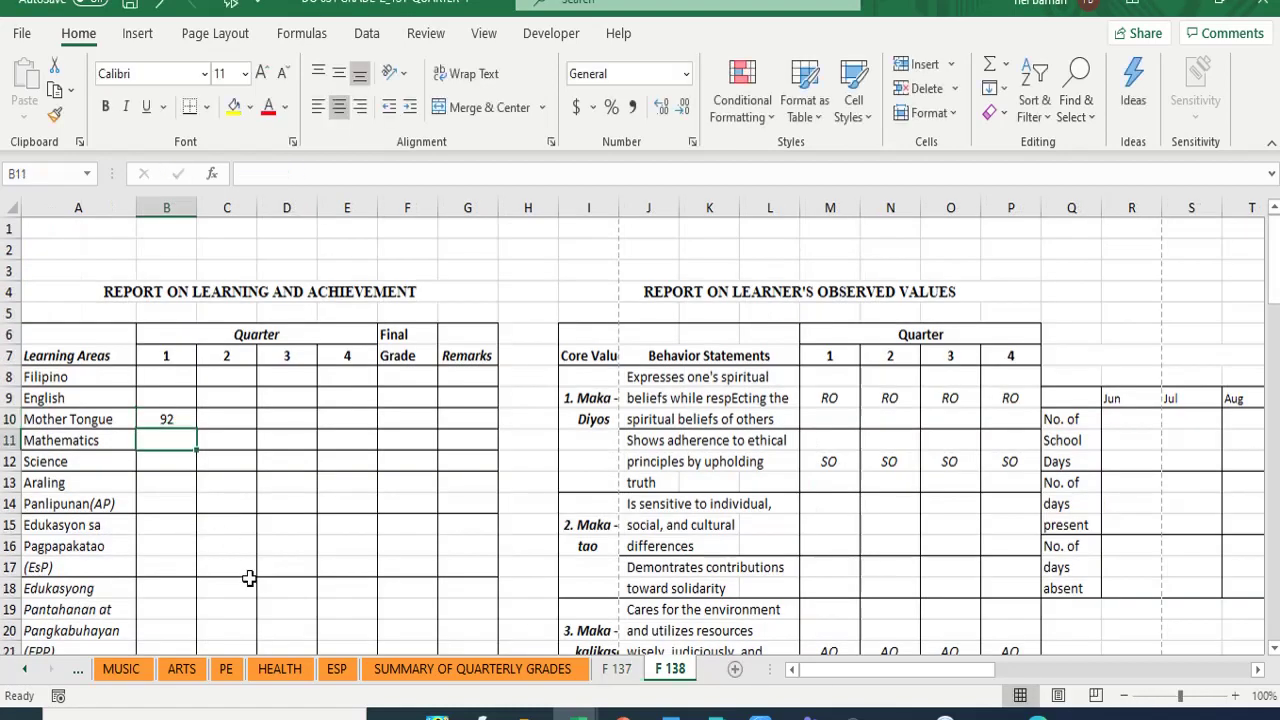
- Fill the linked grade cell B10 with yellow
click(614, 670)
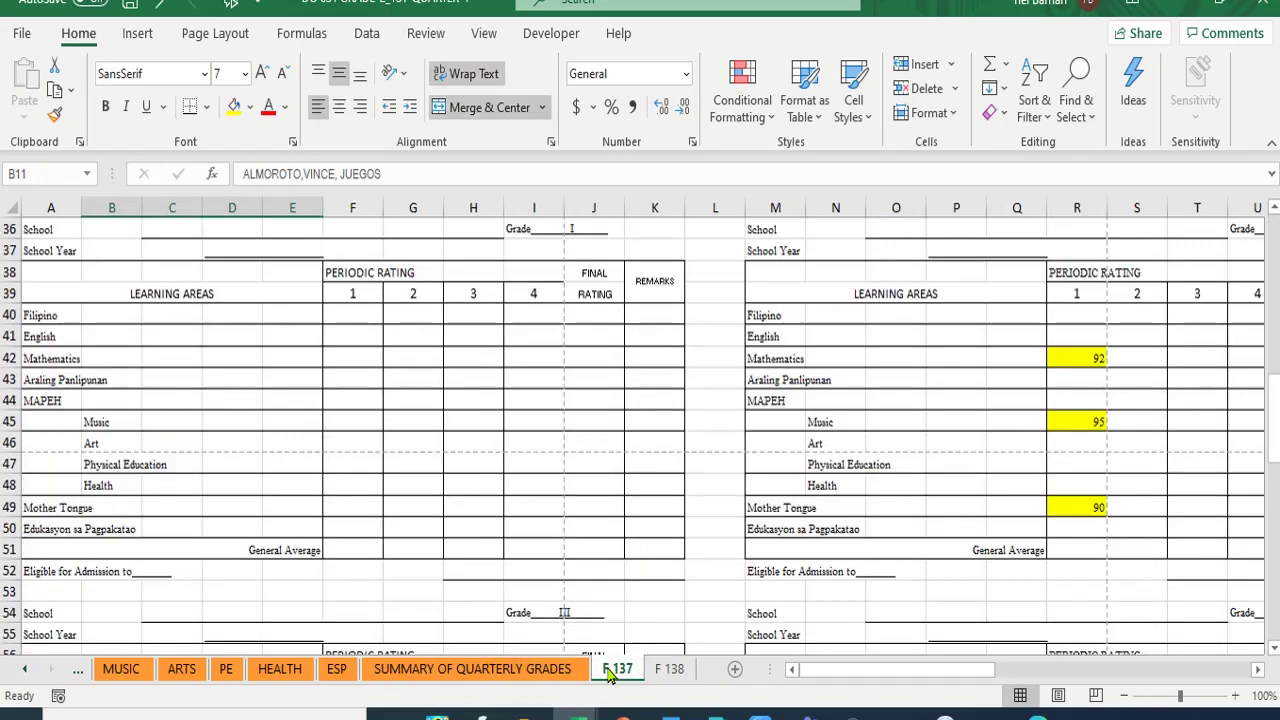
click(670, 669)
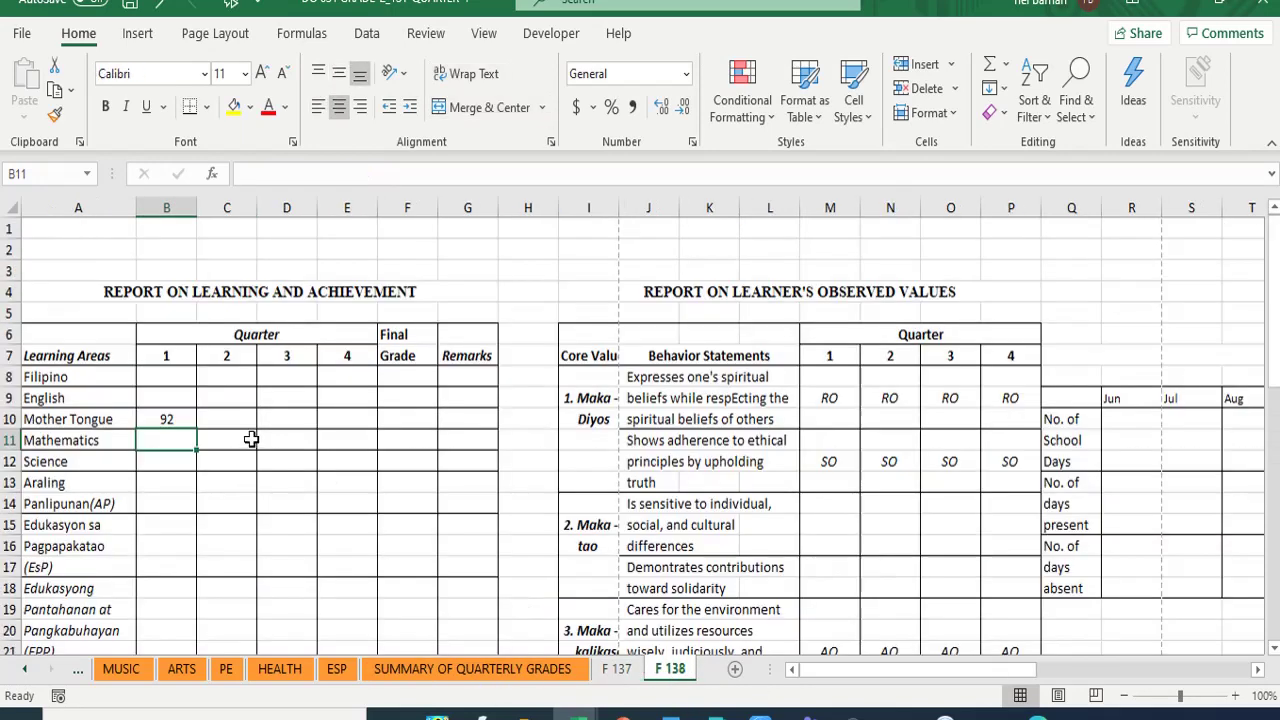
click(158, 420)
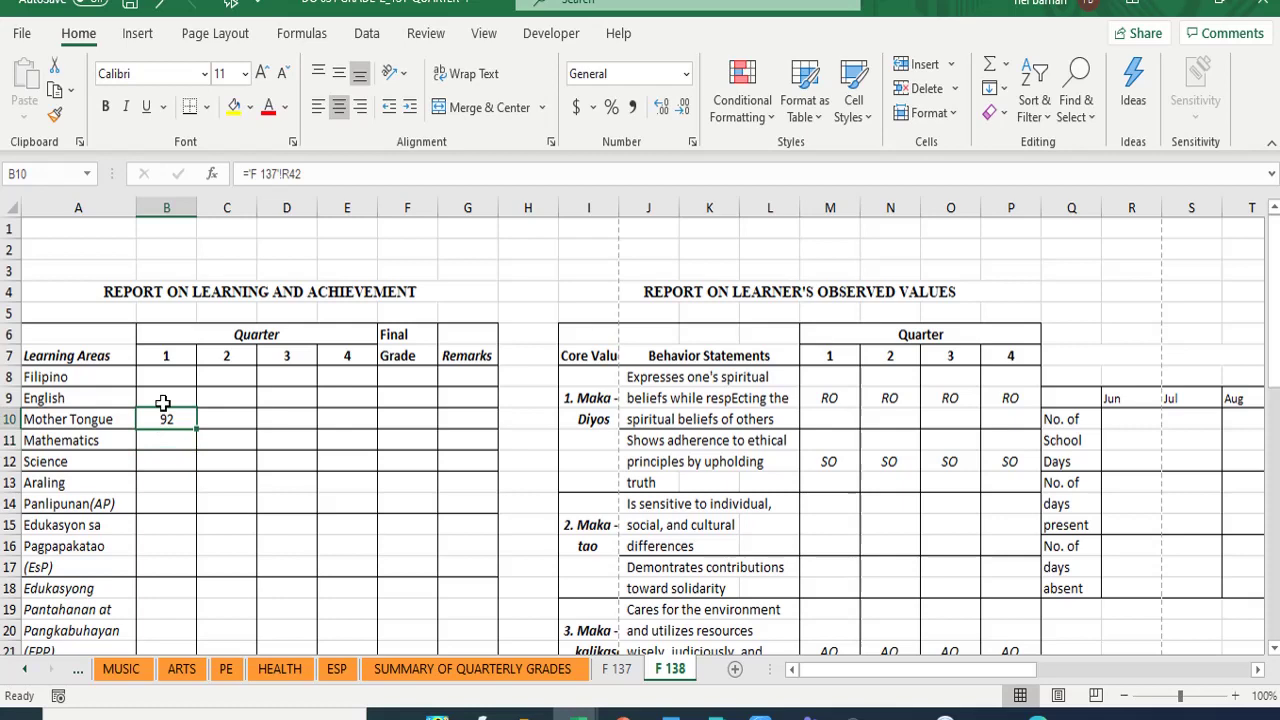
click(233, 106)
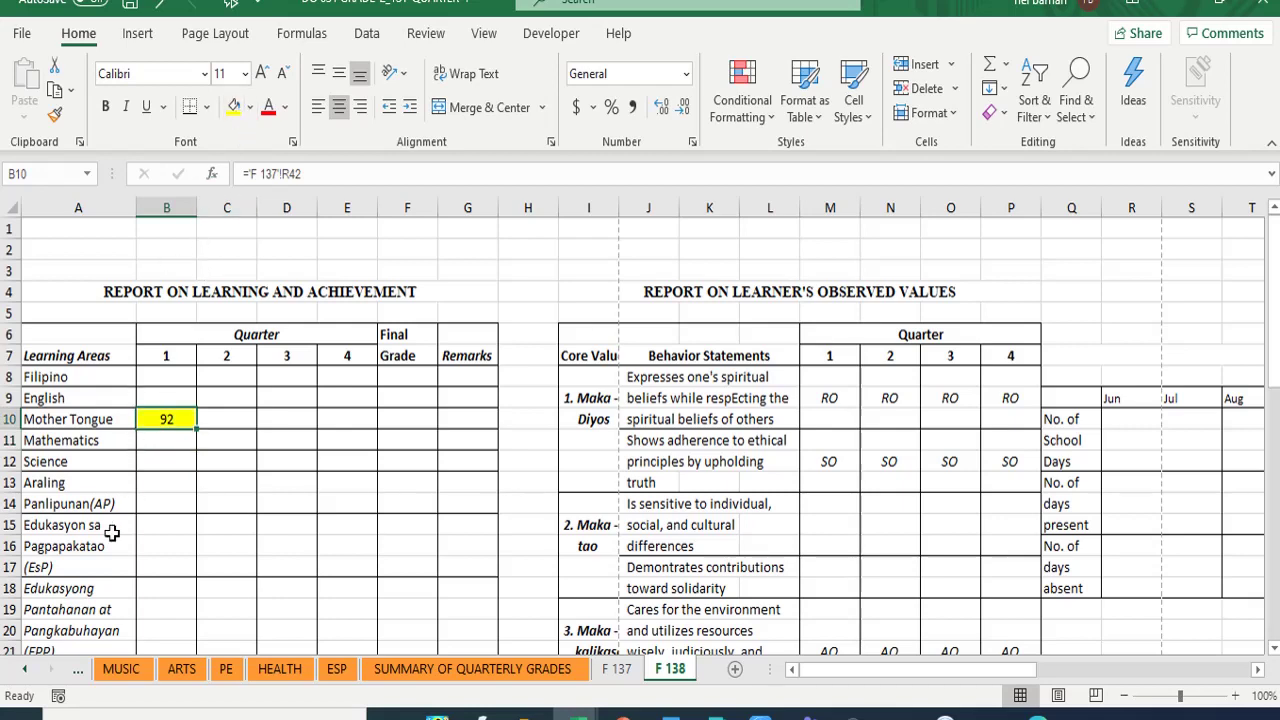
- Re-link B10 to the Mother Tongue grade in F 137 cell R49, showing 90
click(156, 445)
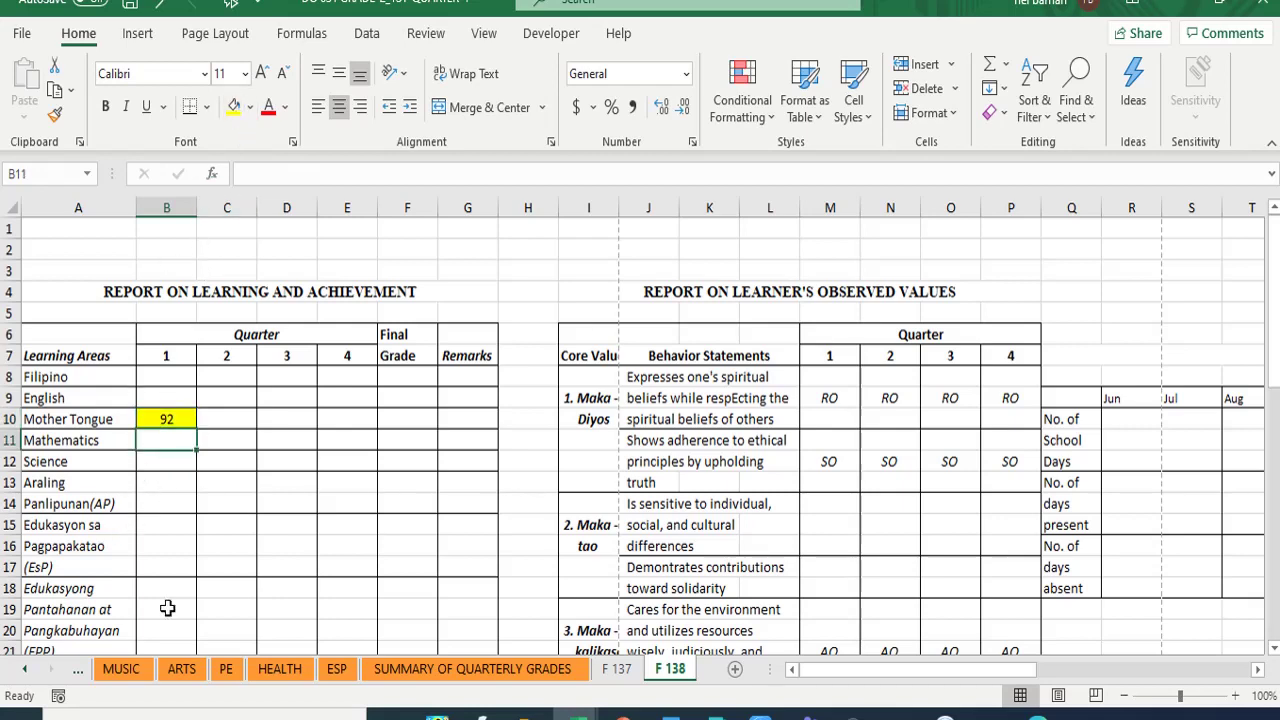
click(617, 672)
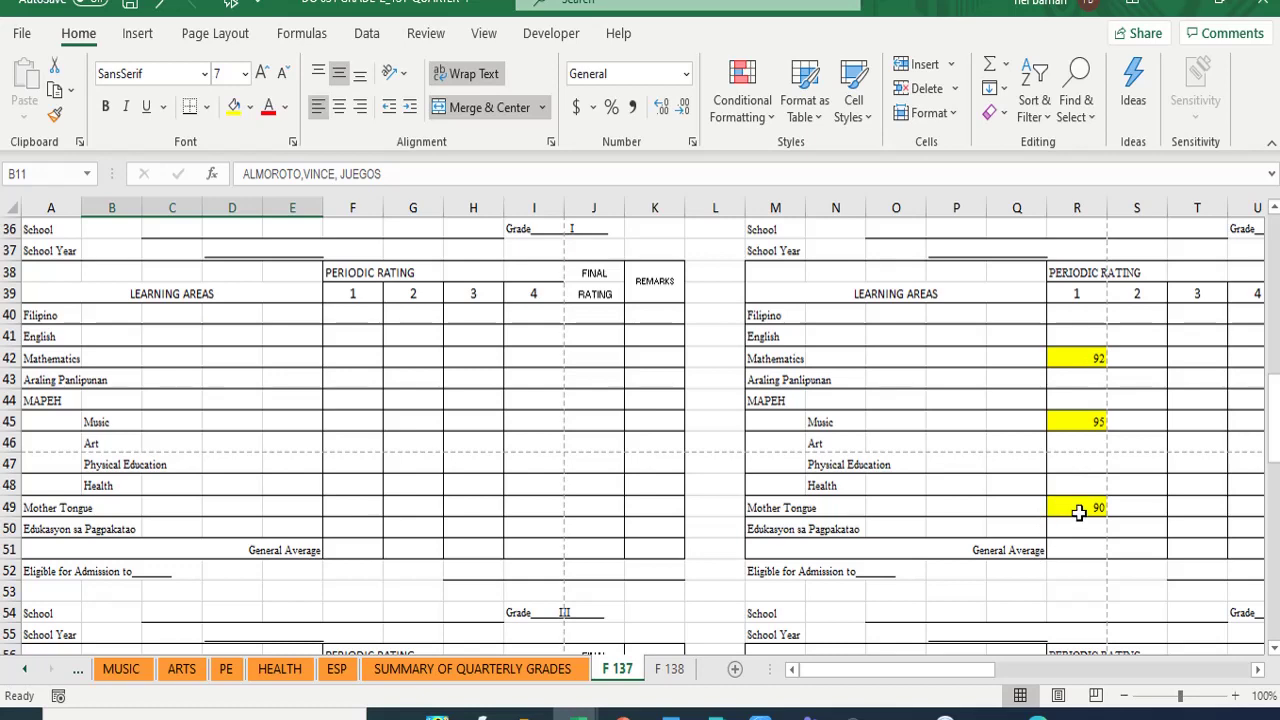
click(1080, 506)
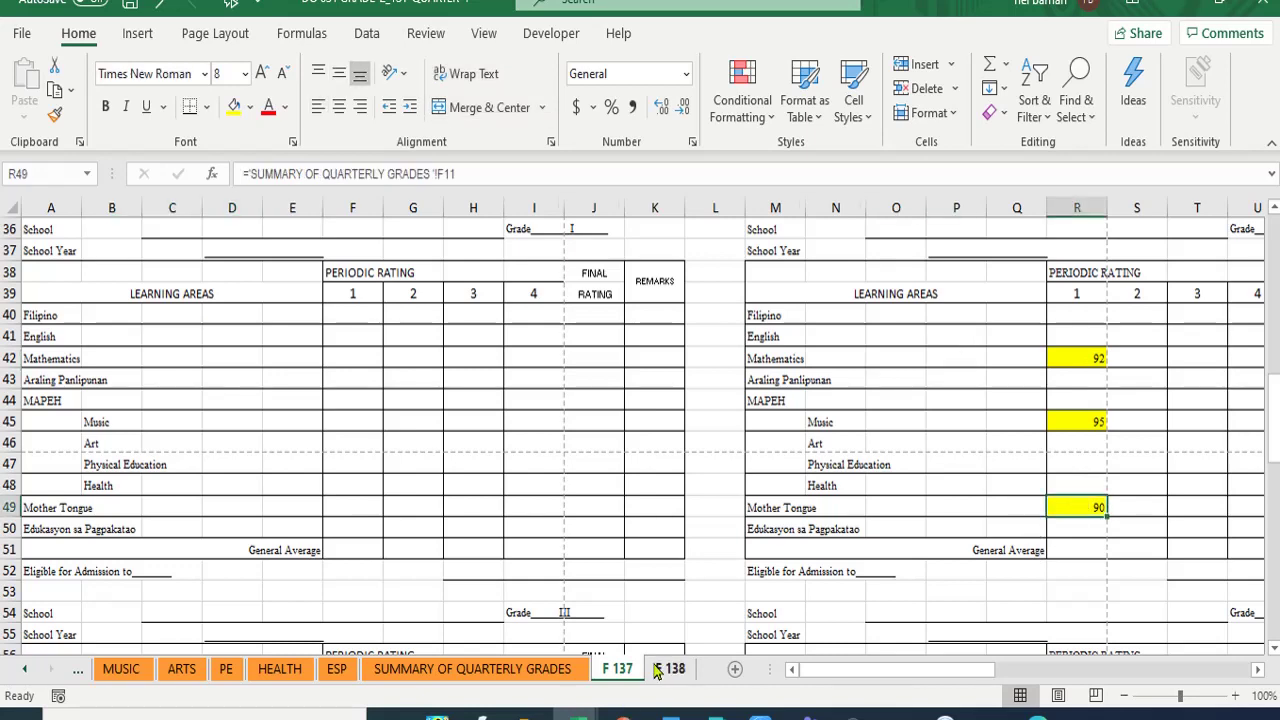
click(669, 668)
click(156, 421)
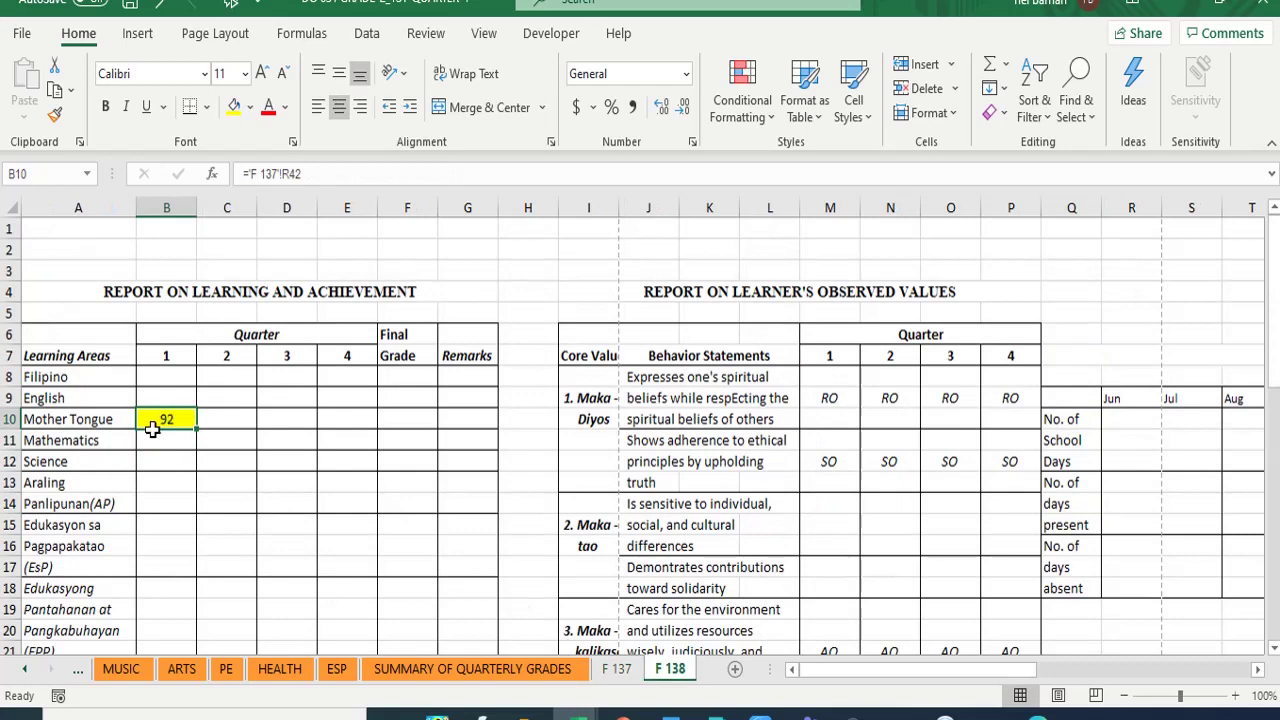
text(=)
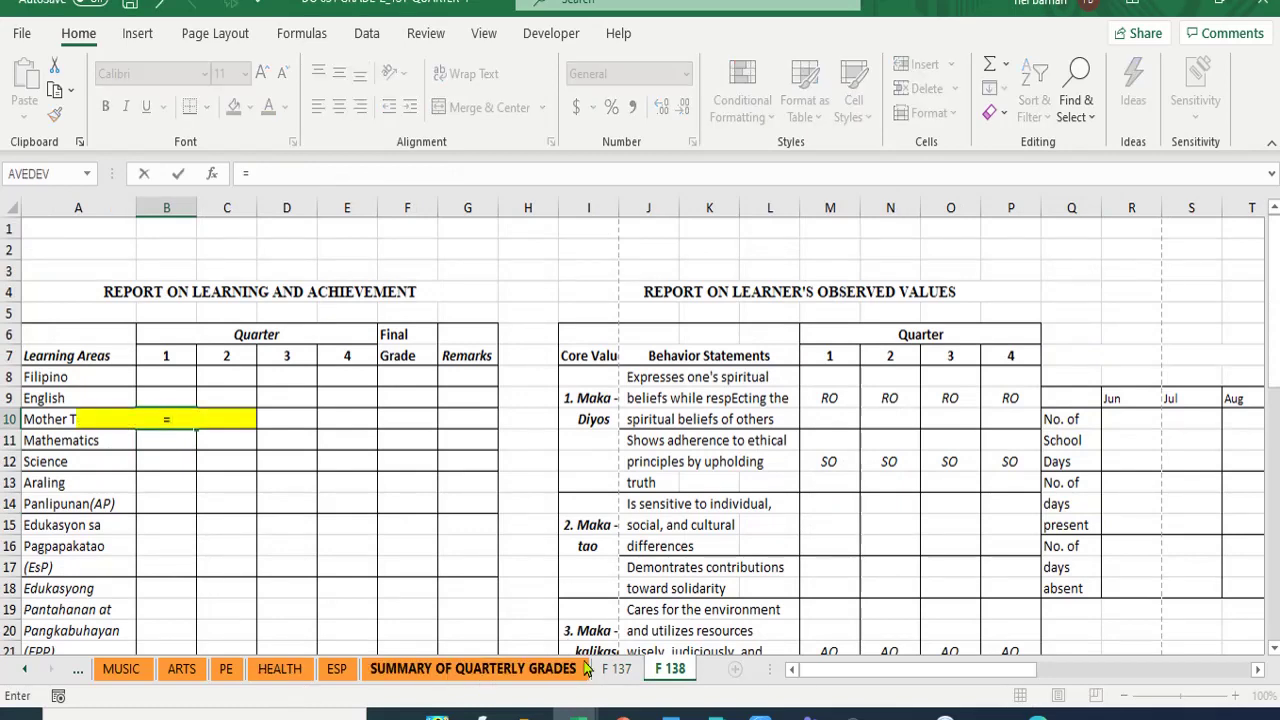
click(612, 668)
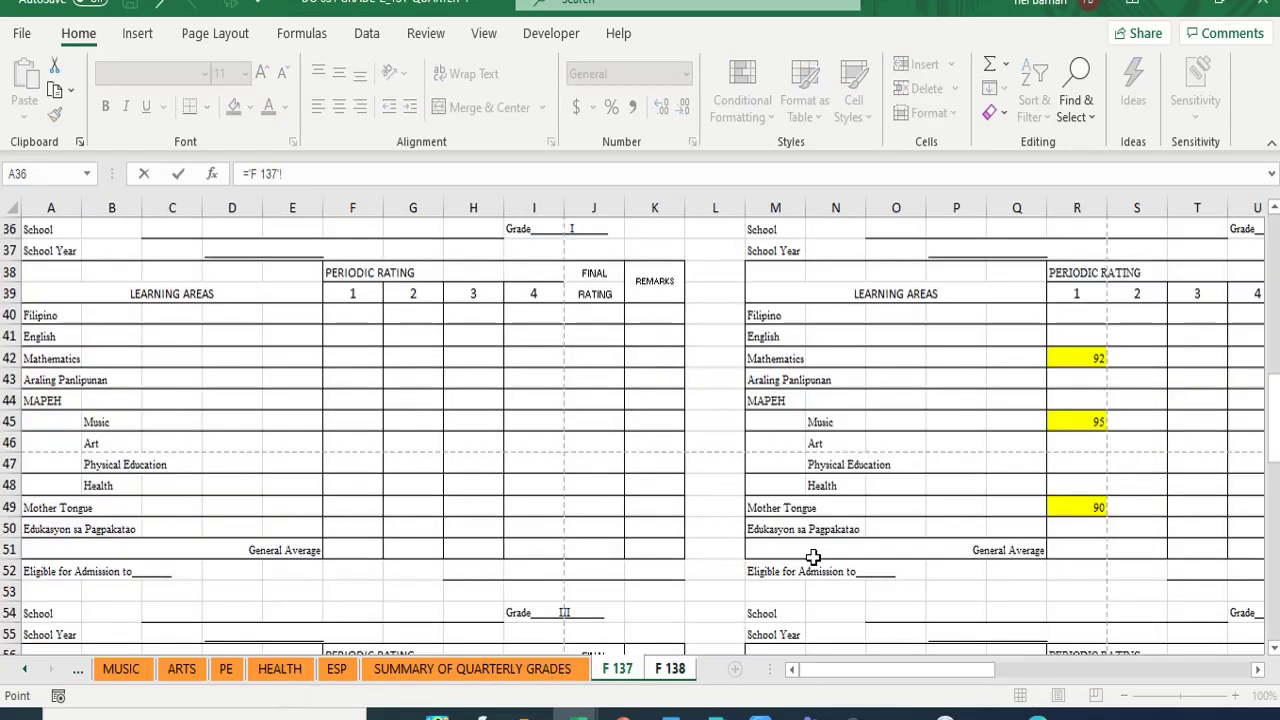
click(1078, 510)
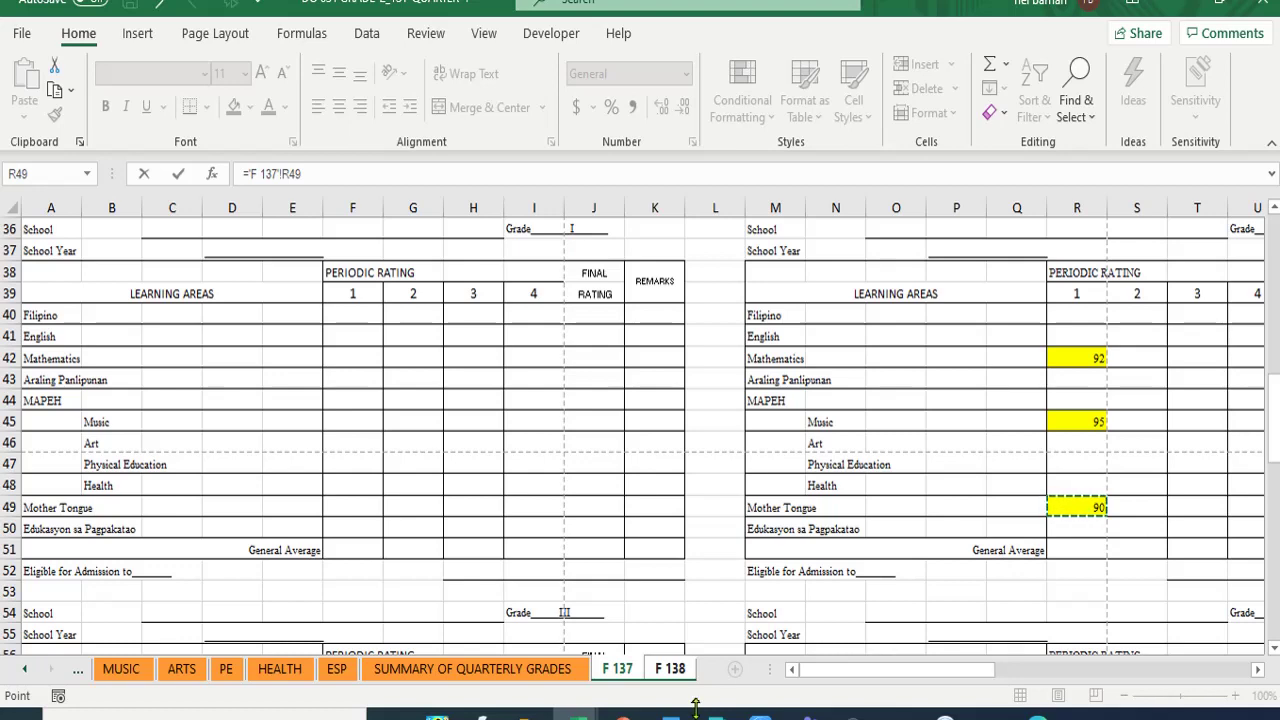
key(Return)
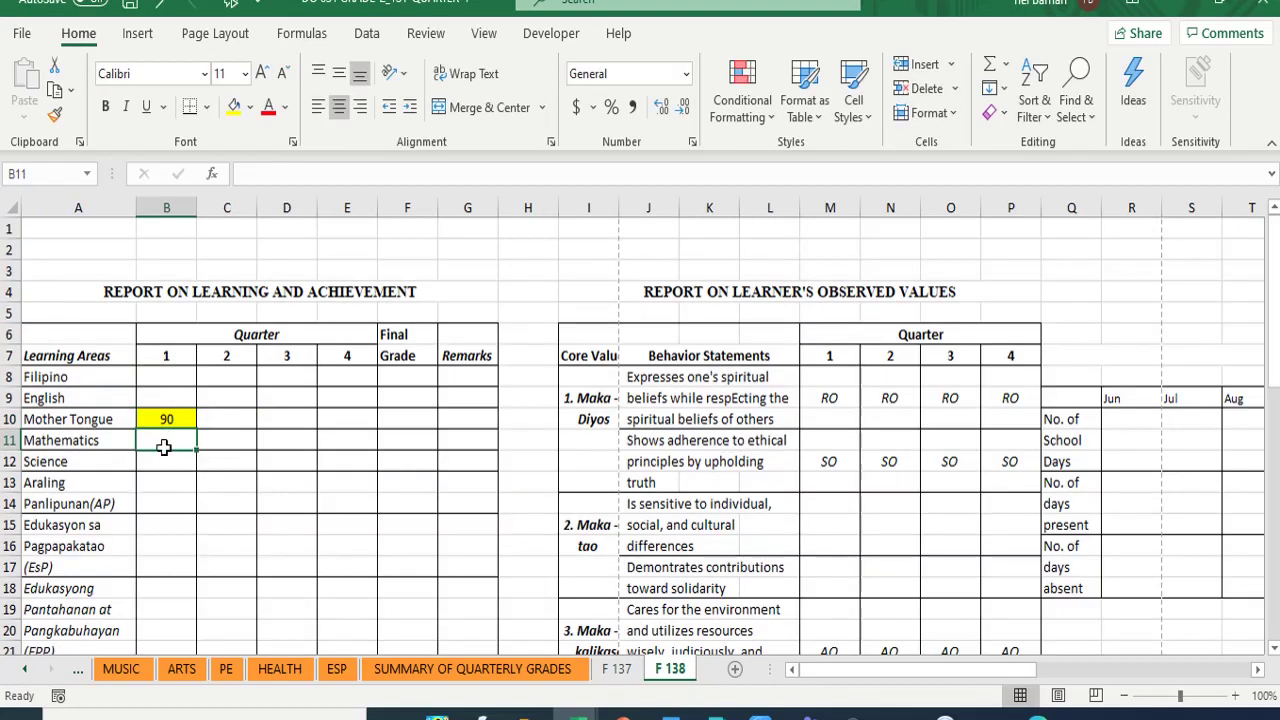
- Link the Mathematics quarter 1 cell B11 to F 137 cell R42, showing 92
text(=)
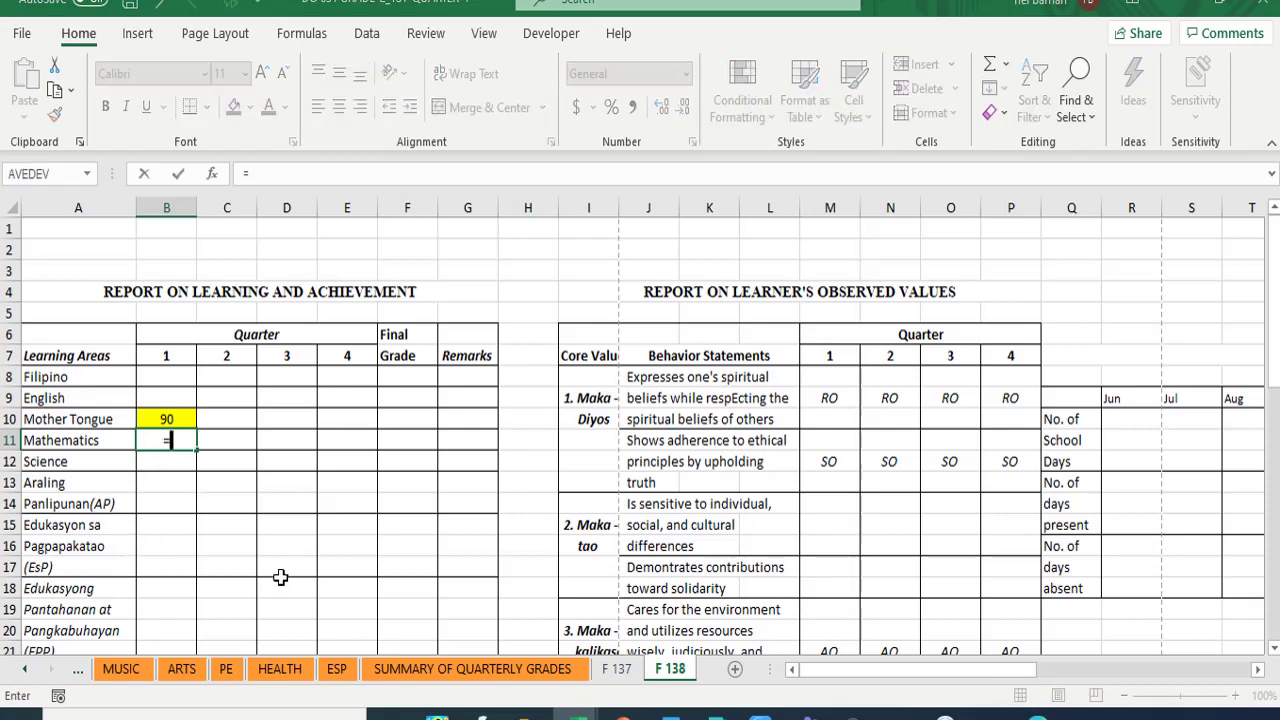
click(617, 669)
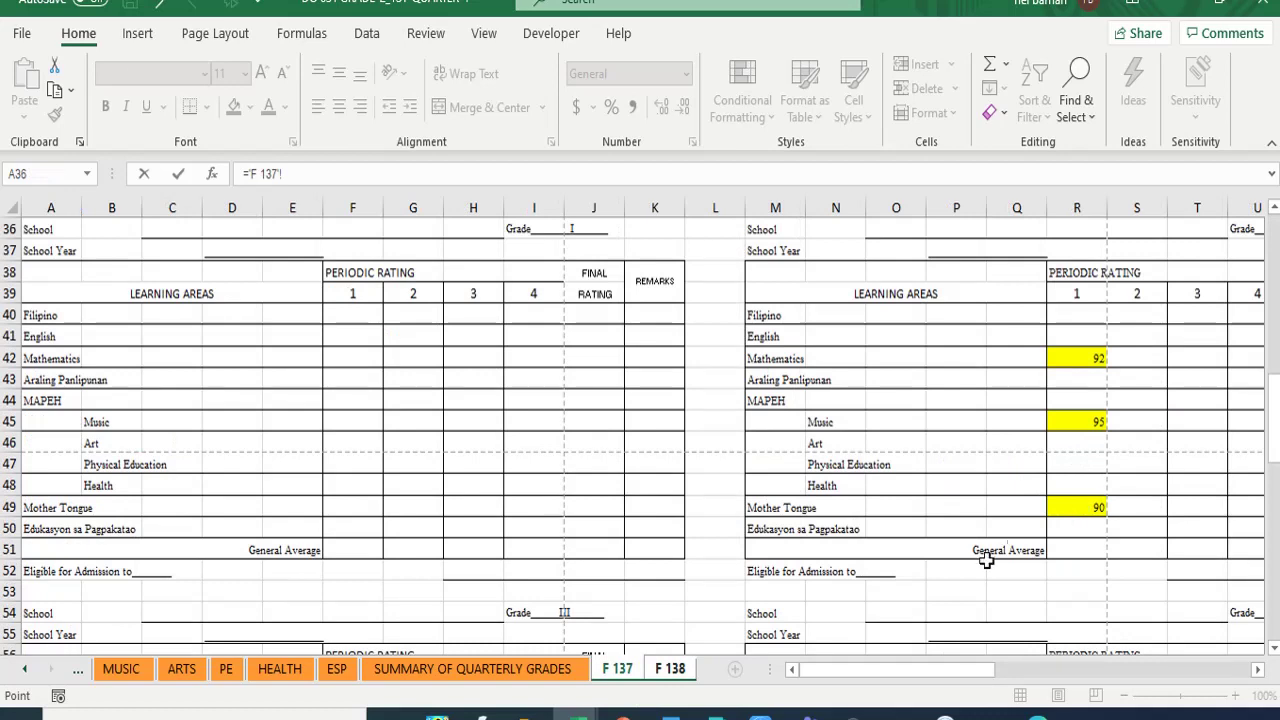
click(1090, 360)
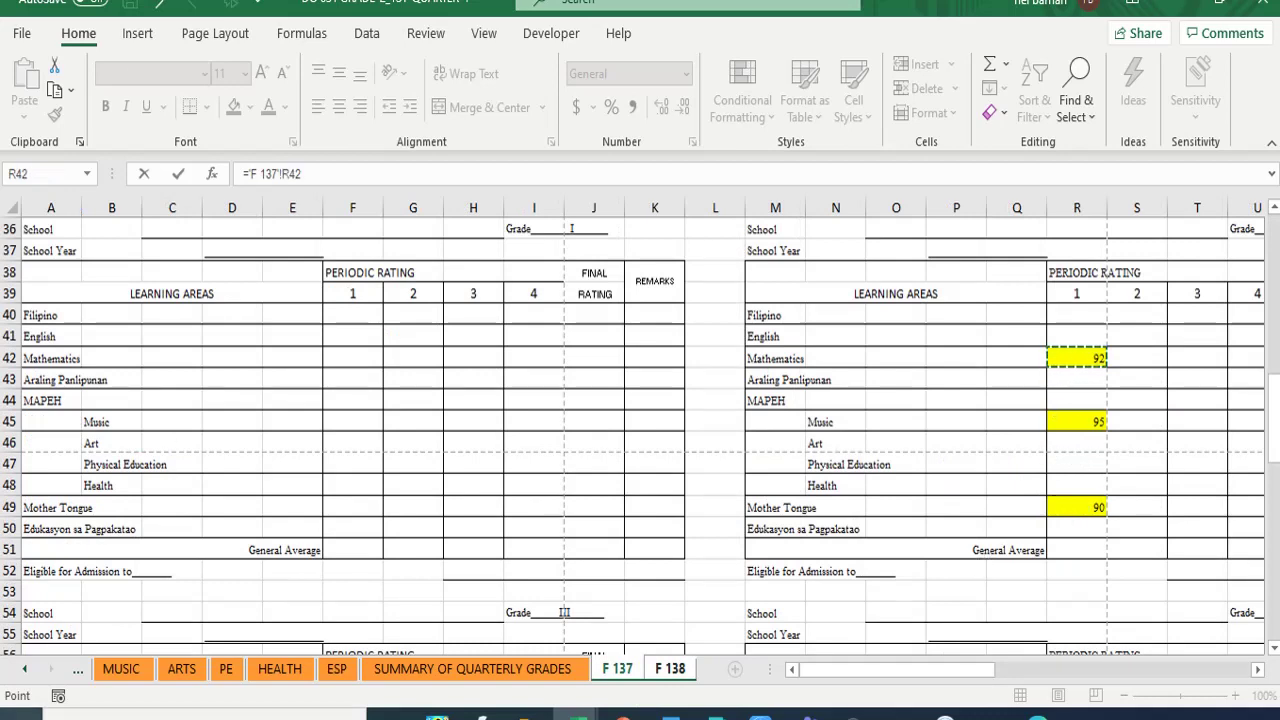
key(Return)
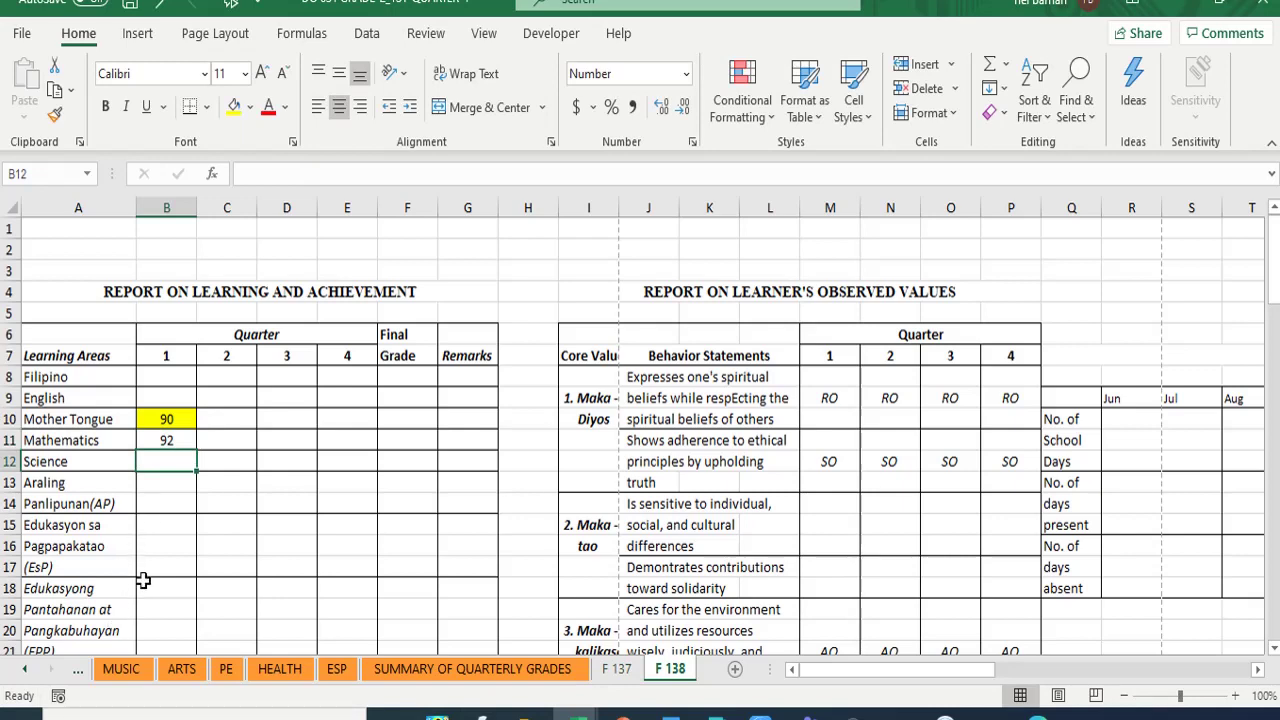
- Clear the old MAPEH grades from D22:D24
scroll(143, 580, down, 5)
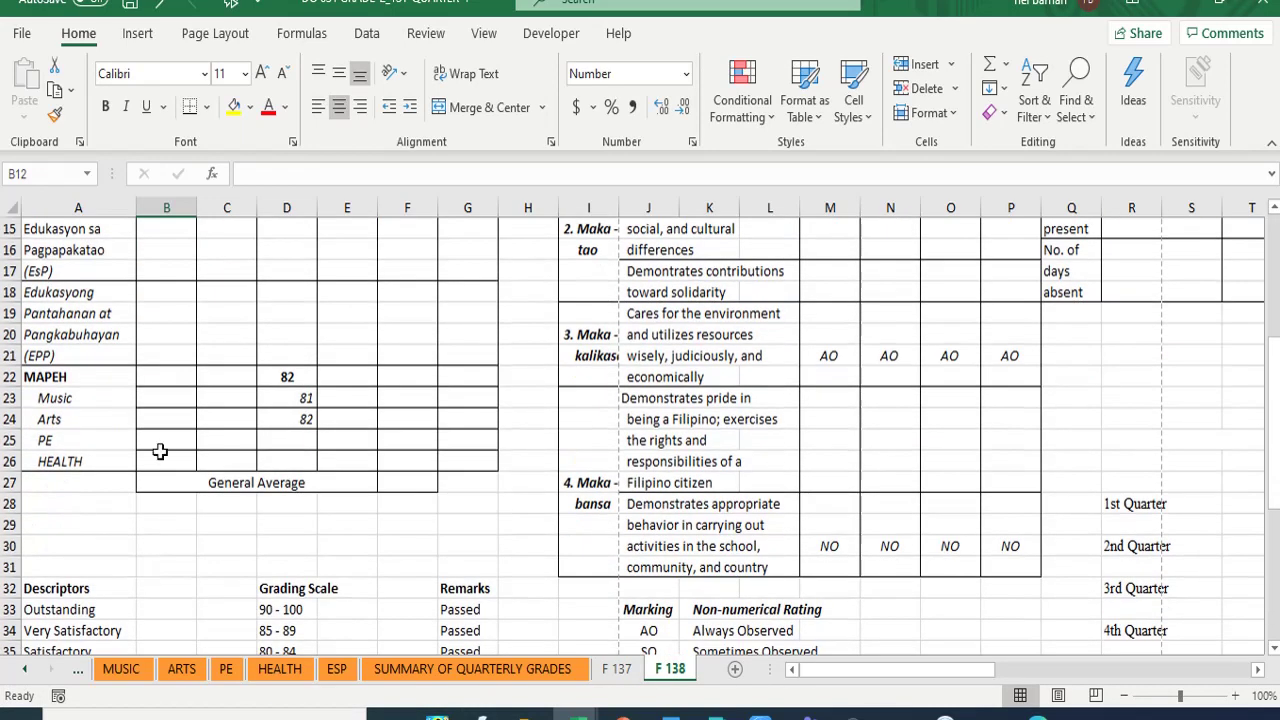
click(167, 399)
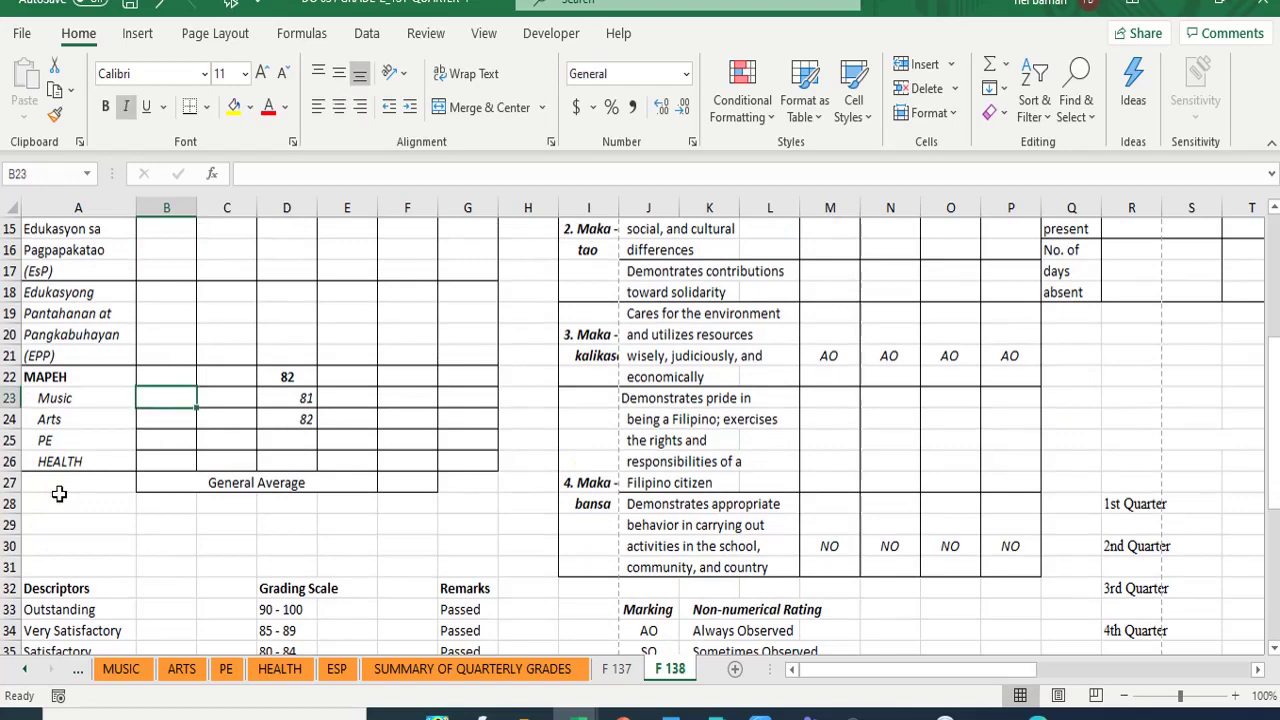
drag(270, 369, 292, 420)
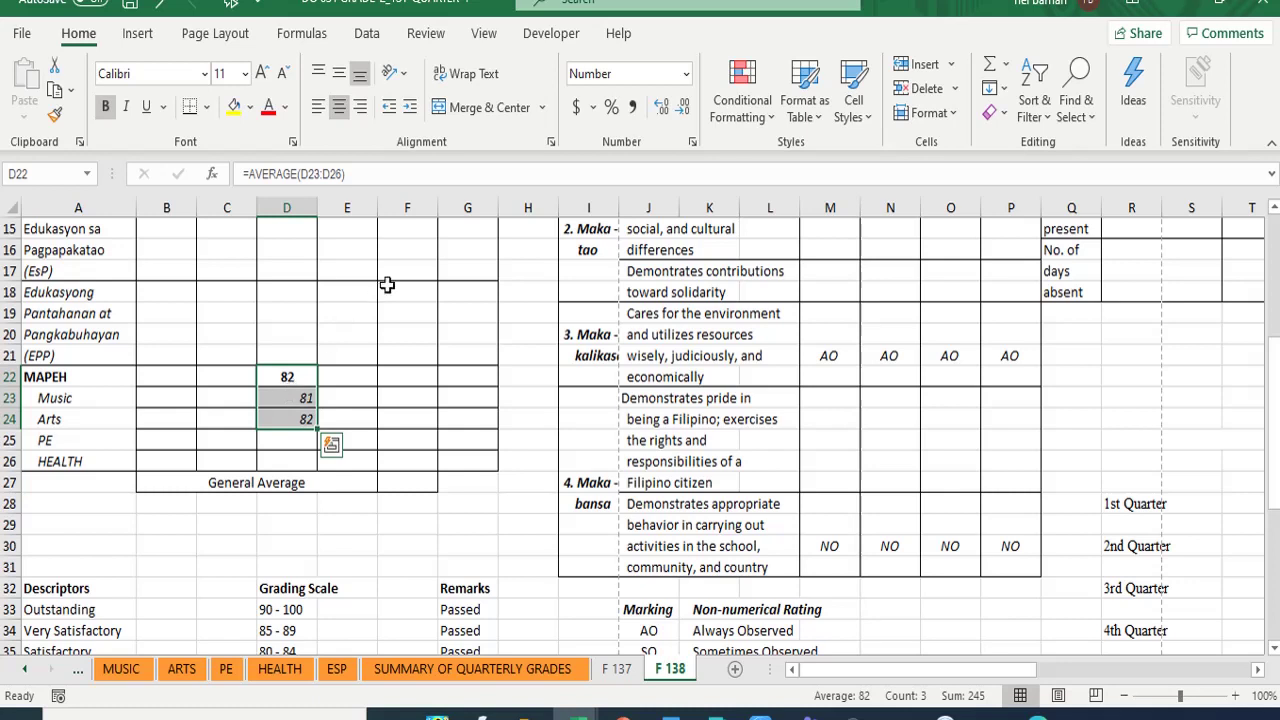
right_click(295, 405)
click(383, 410)
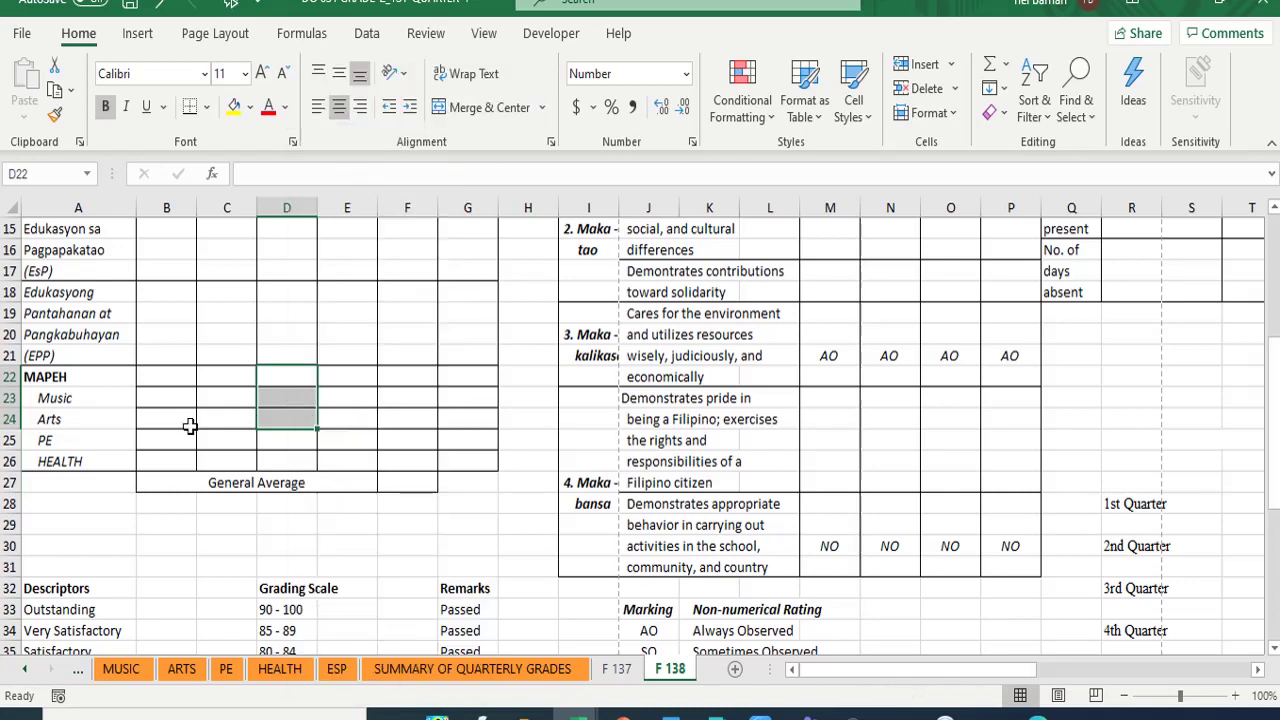
- Link the Music quarter 1 cell B23 to F 137 cell R45, showing 95
click(172, 399)
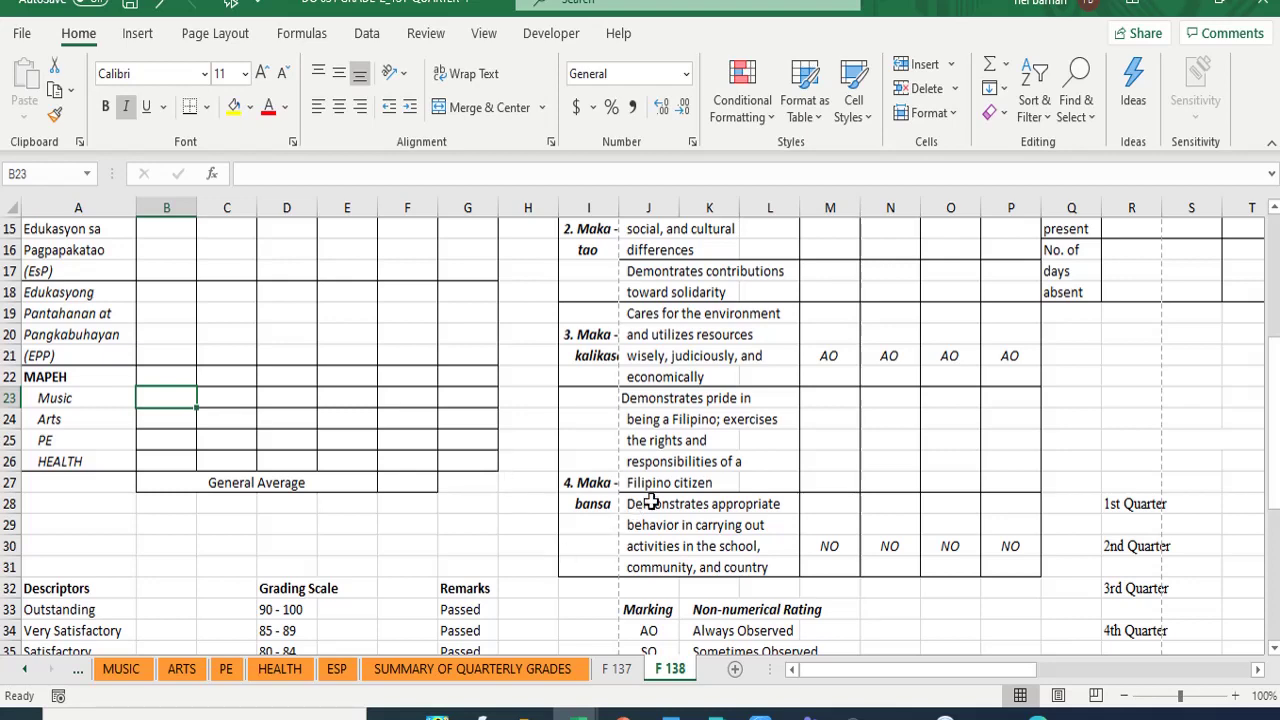
text(=)
click(612, 668)
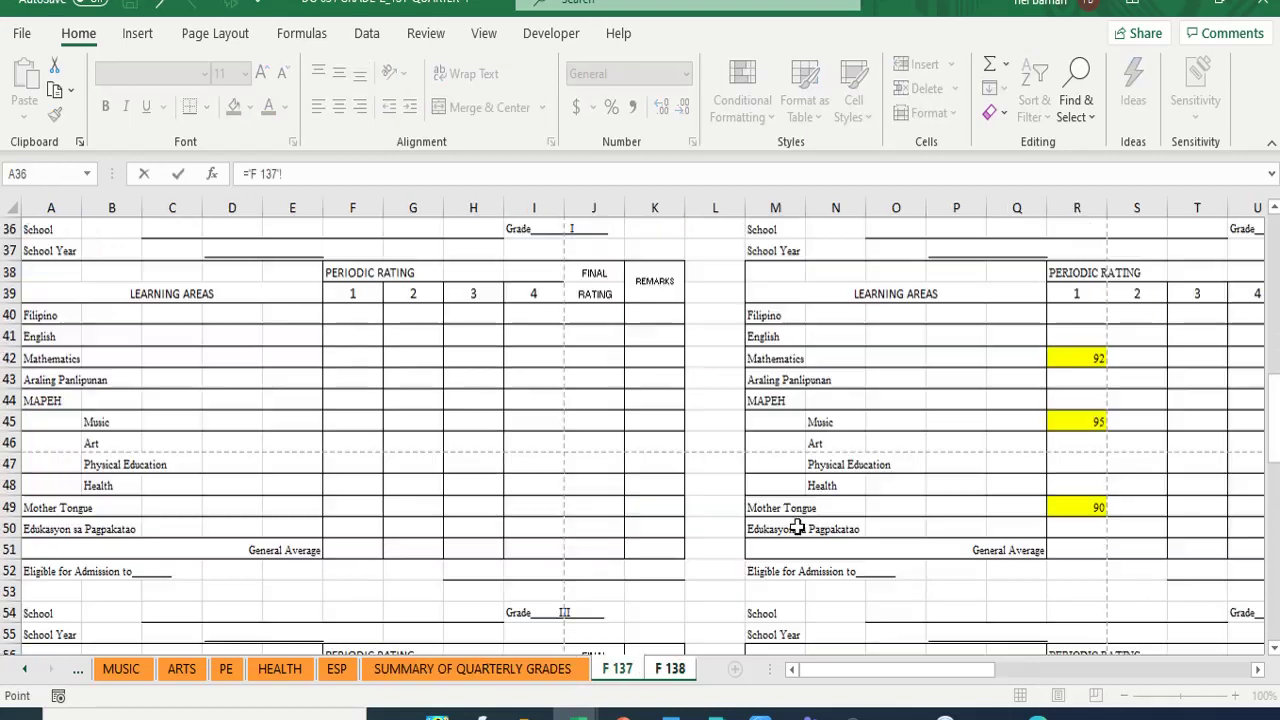
click(1065, 422)
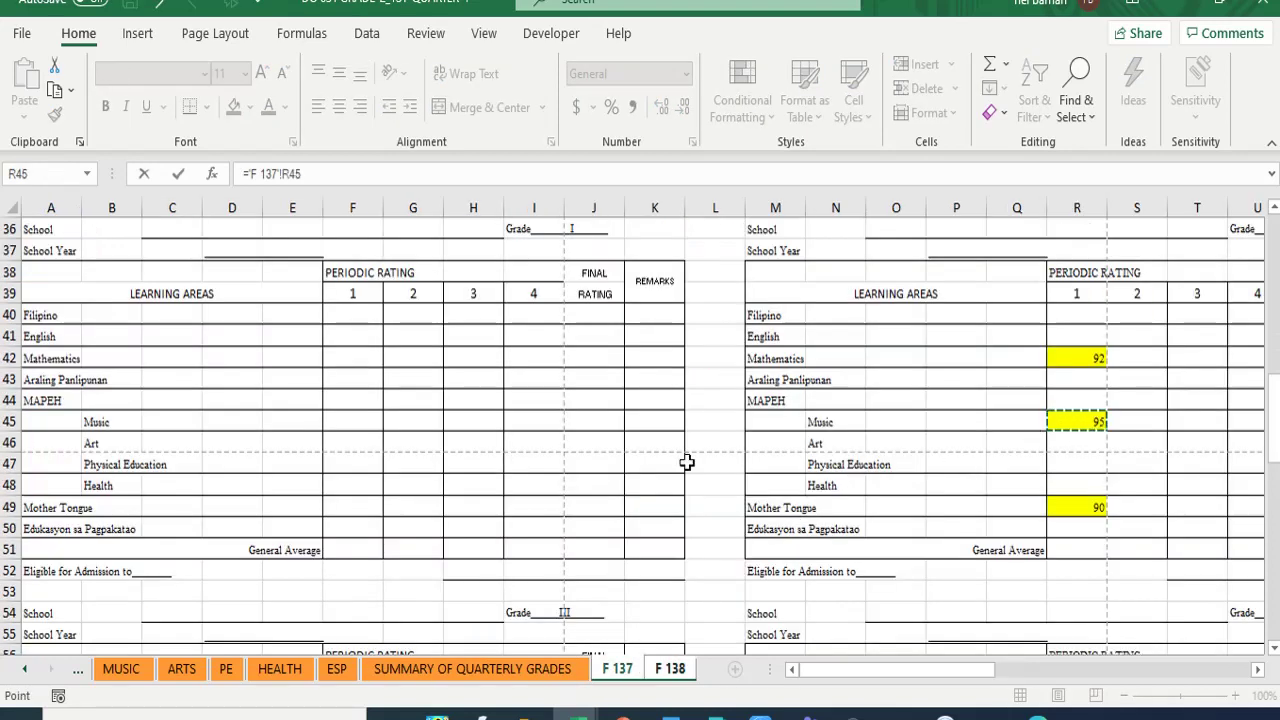
key(Return)
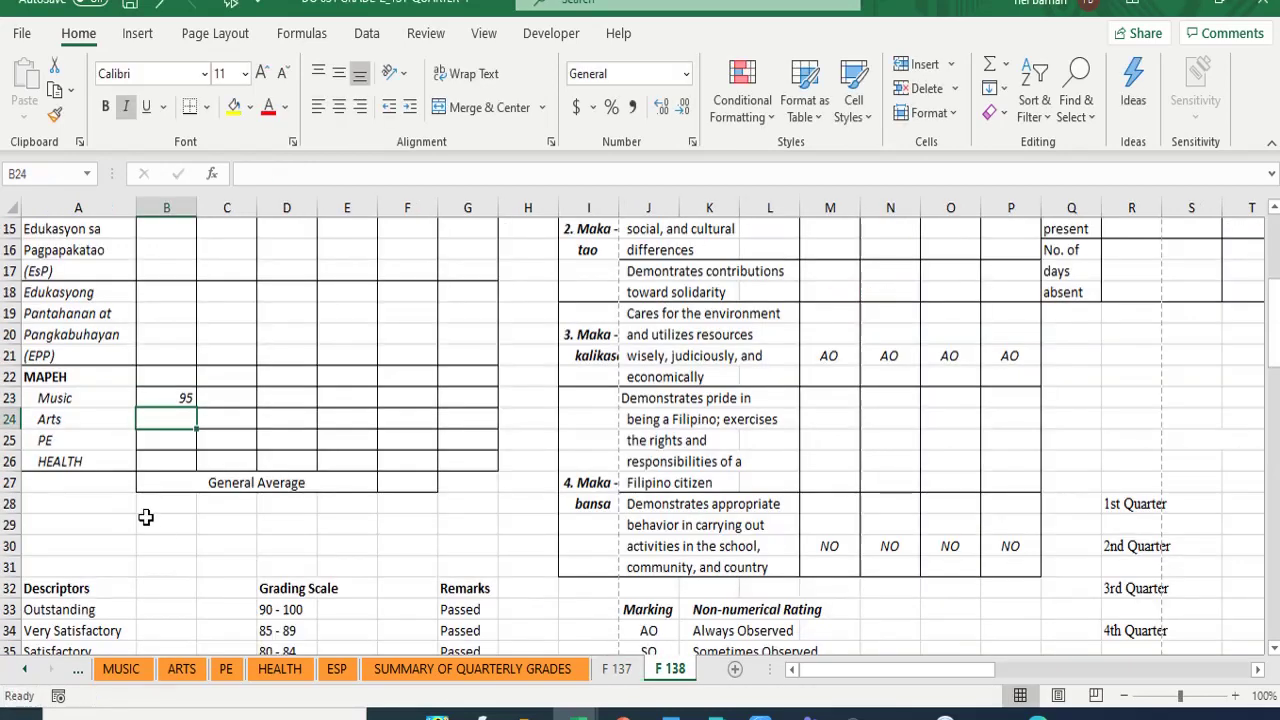
- Fill the Mathematics (B11) and Music (B23) grades with yellow
scroll(157, 503, up, 5)
click(175, 440)
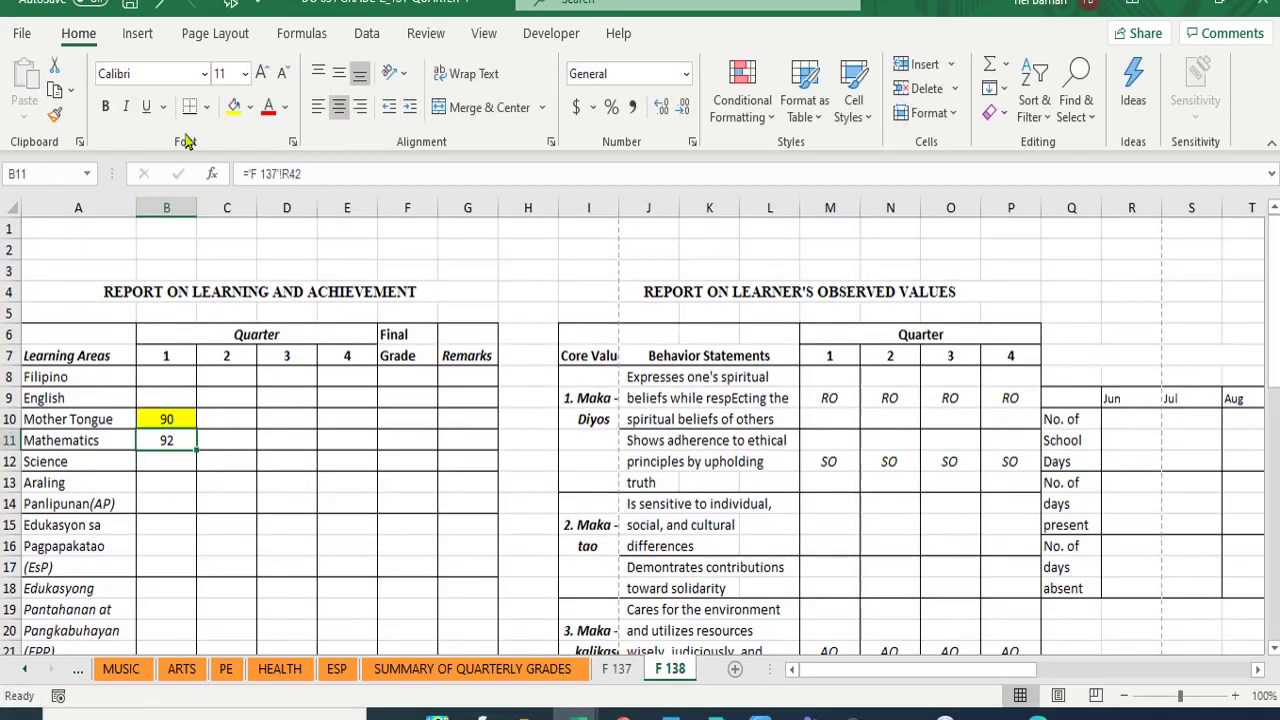
click(233, 106)
scroll(195, 531, down, 3)
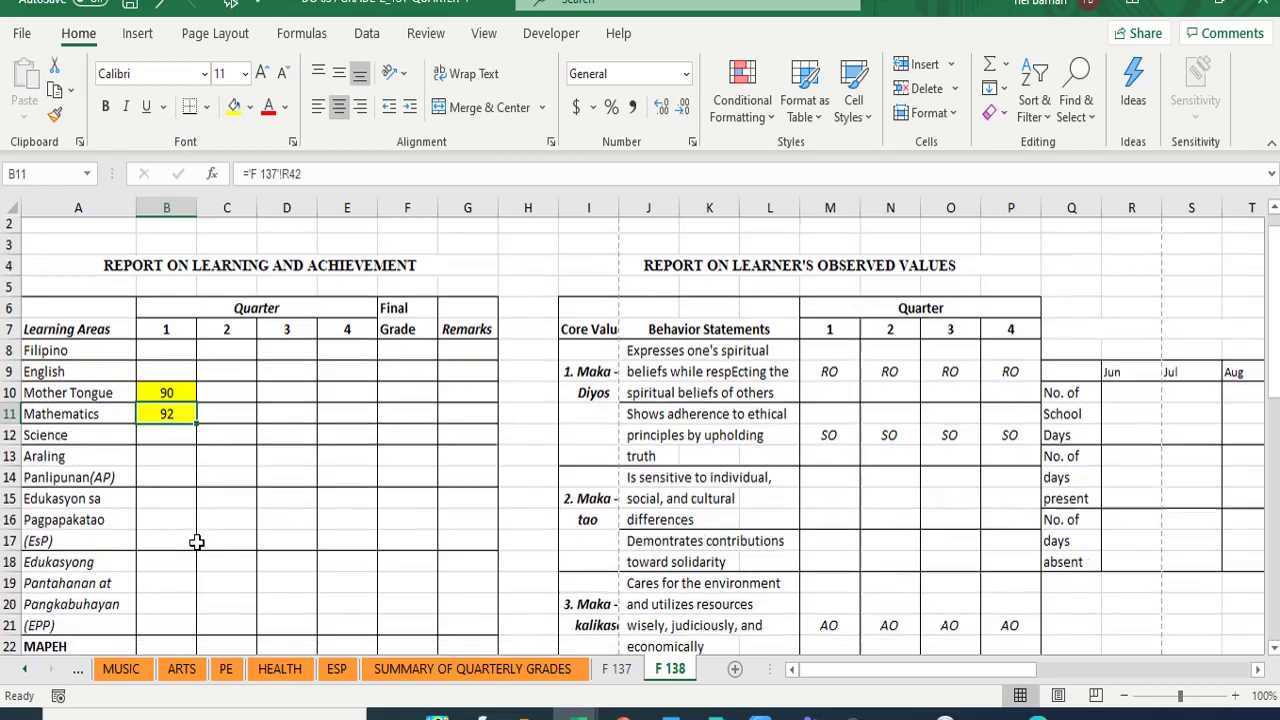
click(159, 553)
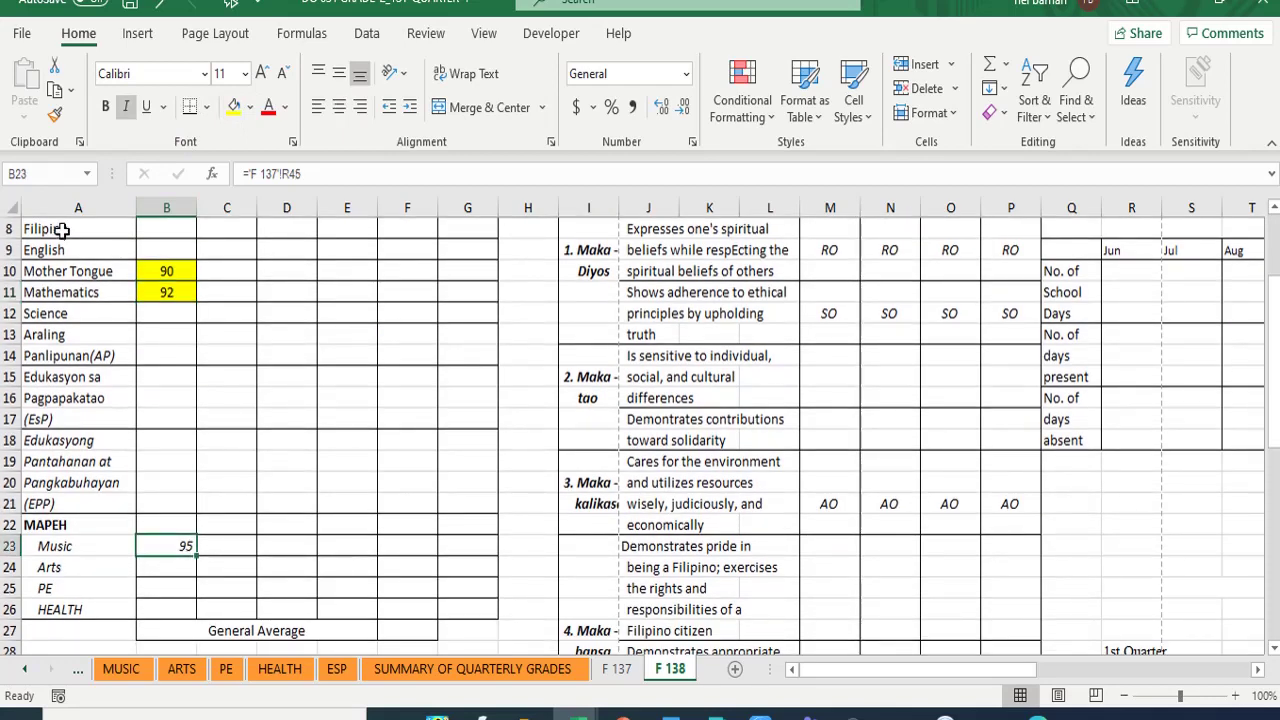
click(233, 106)
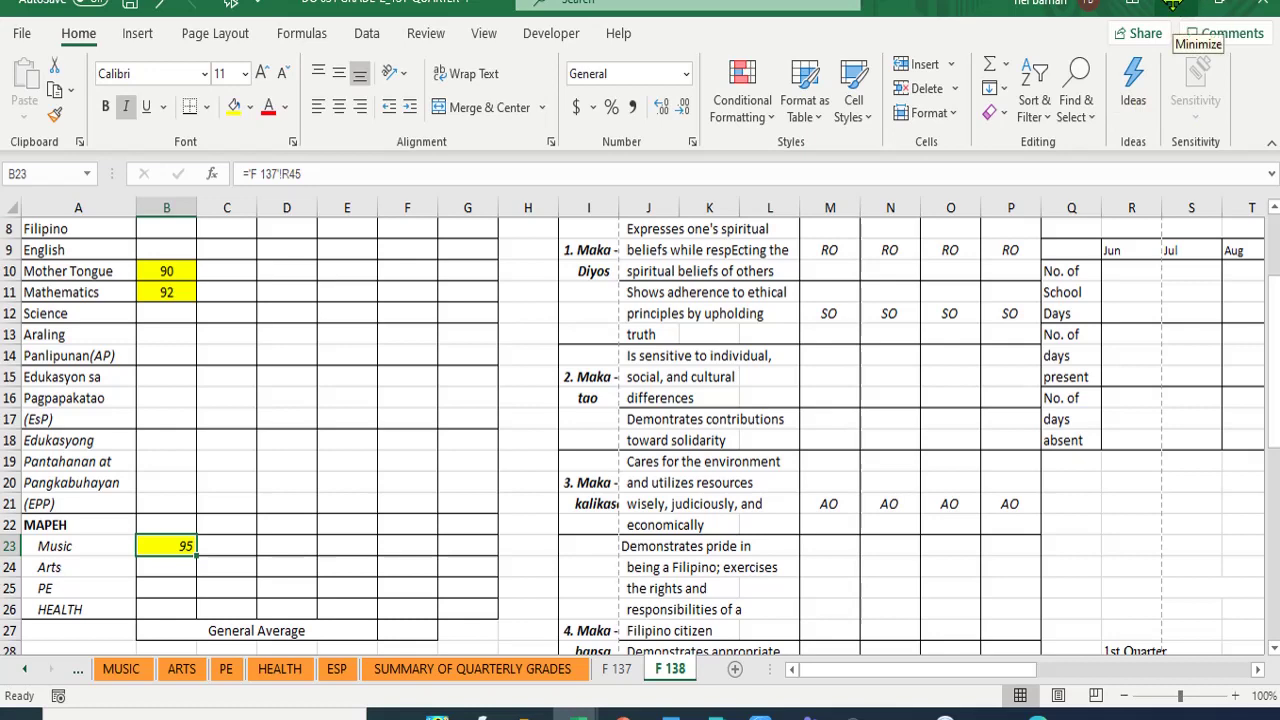
- Minimize Excel to return to the Google Meet presenting tab
click(1172, 4)
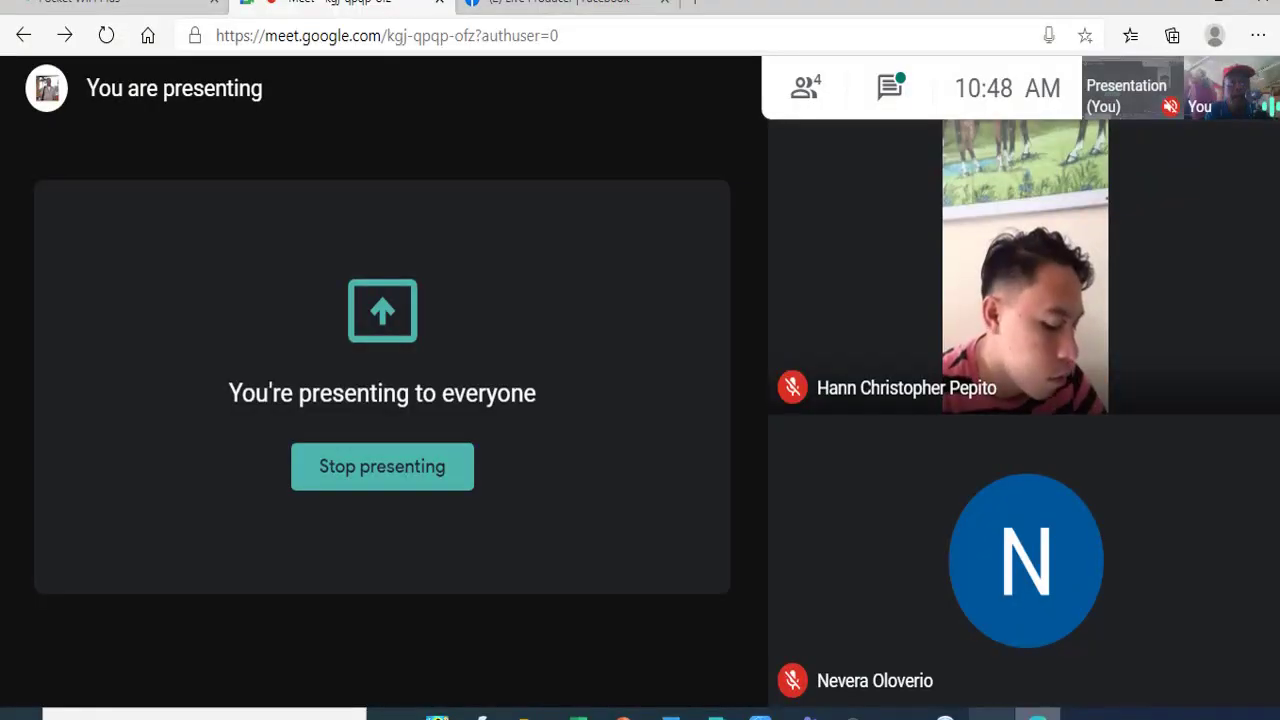
mouse_move(591, 574)
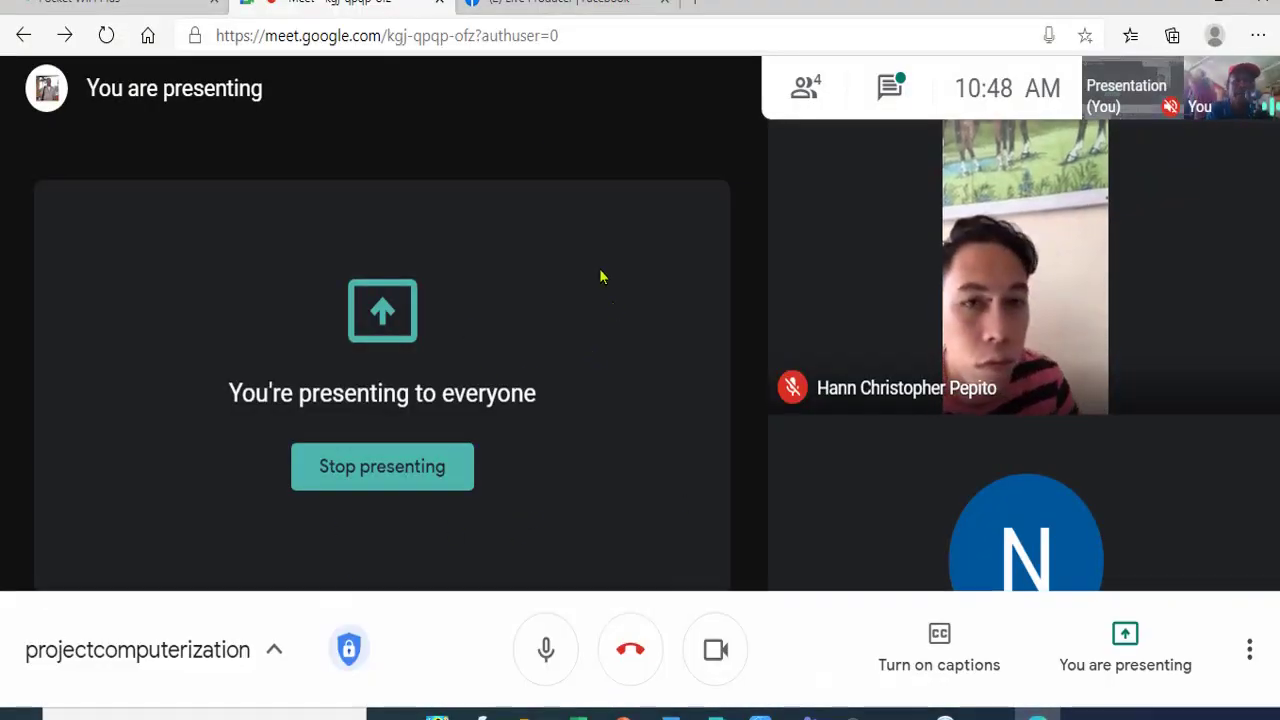
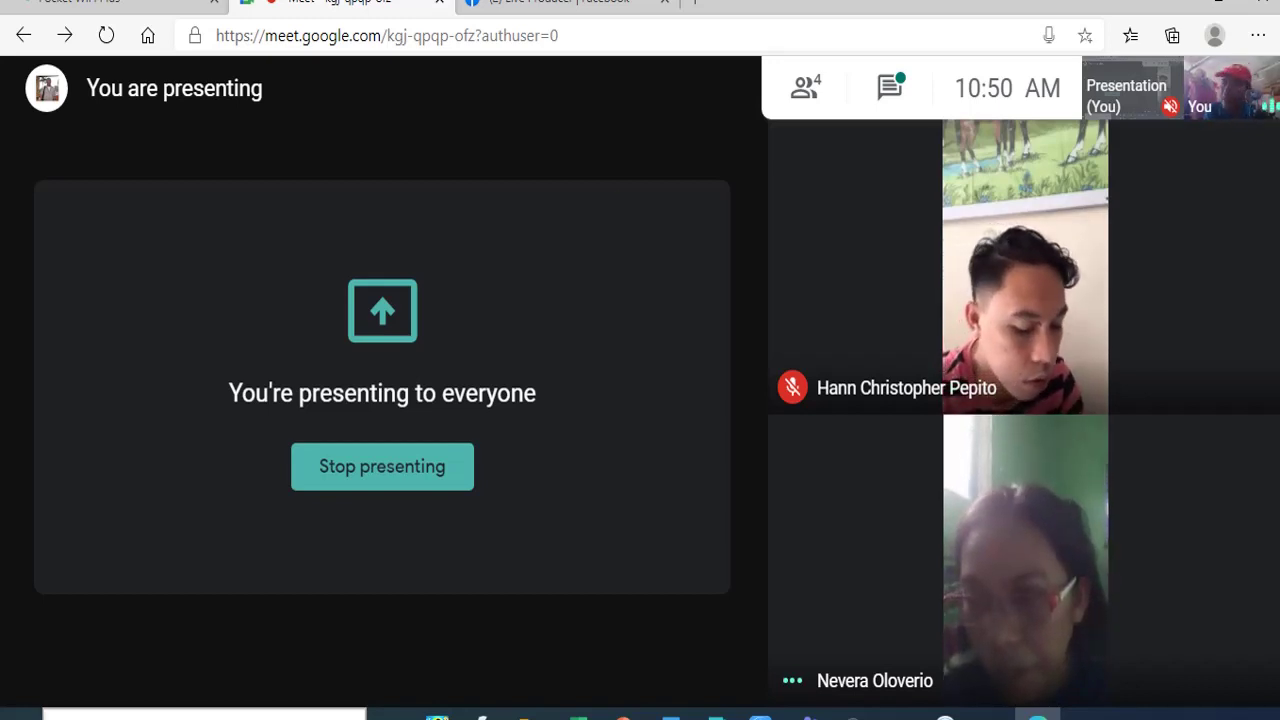
- Stop presenting the screen in the Meet call and switch to the Facebook Live Producer tab
mouse_move(471, 494)
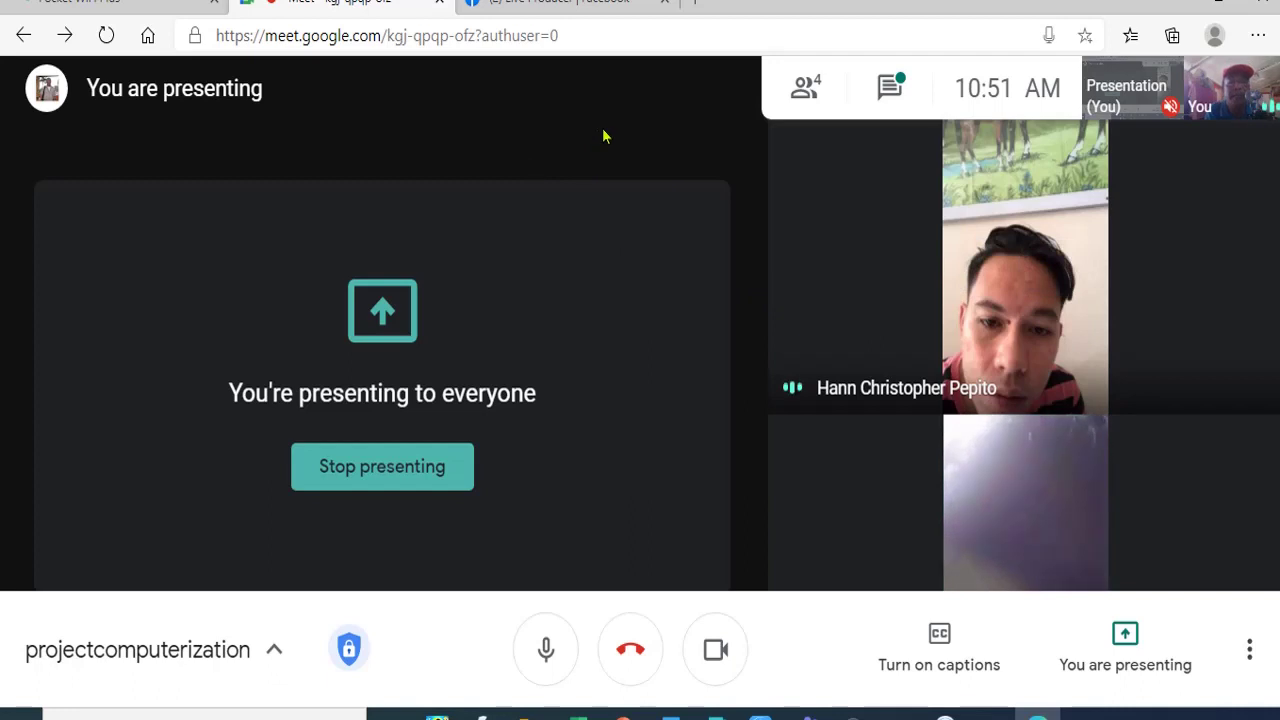
mouse_move(829, 257)
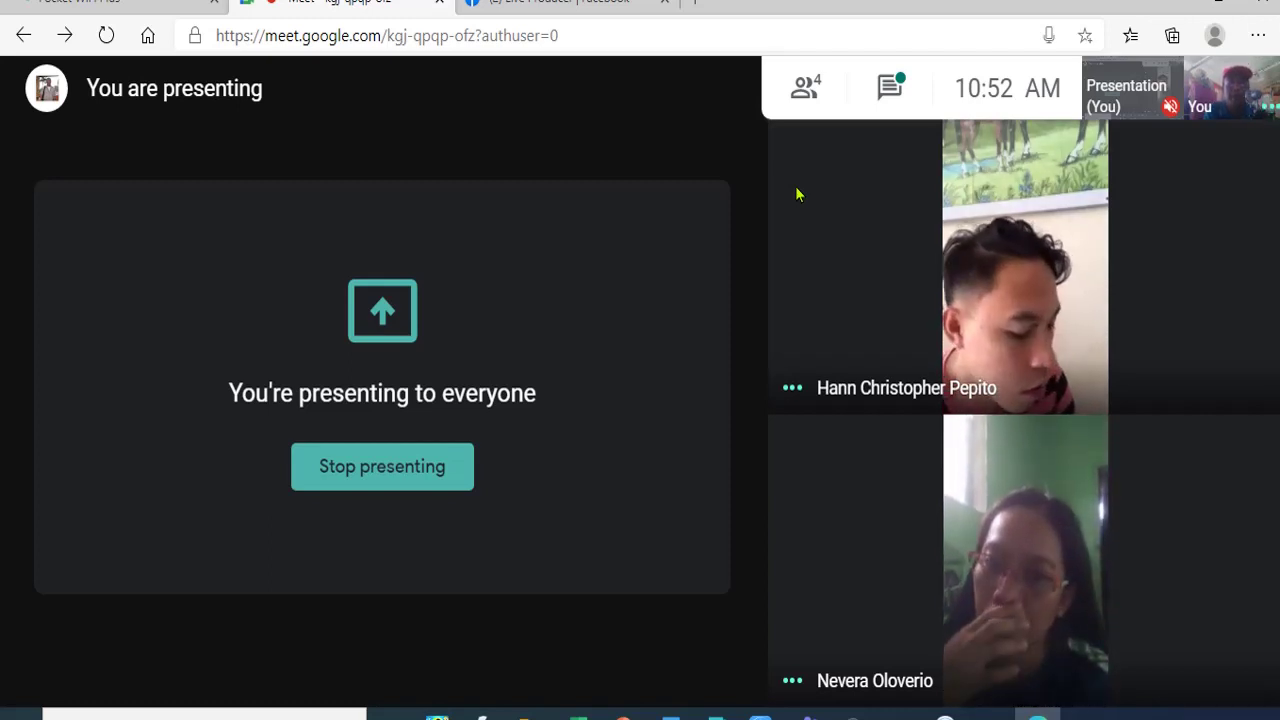
mouse_move(797, 228)
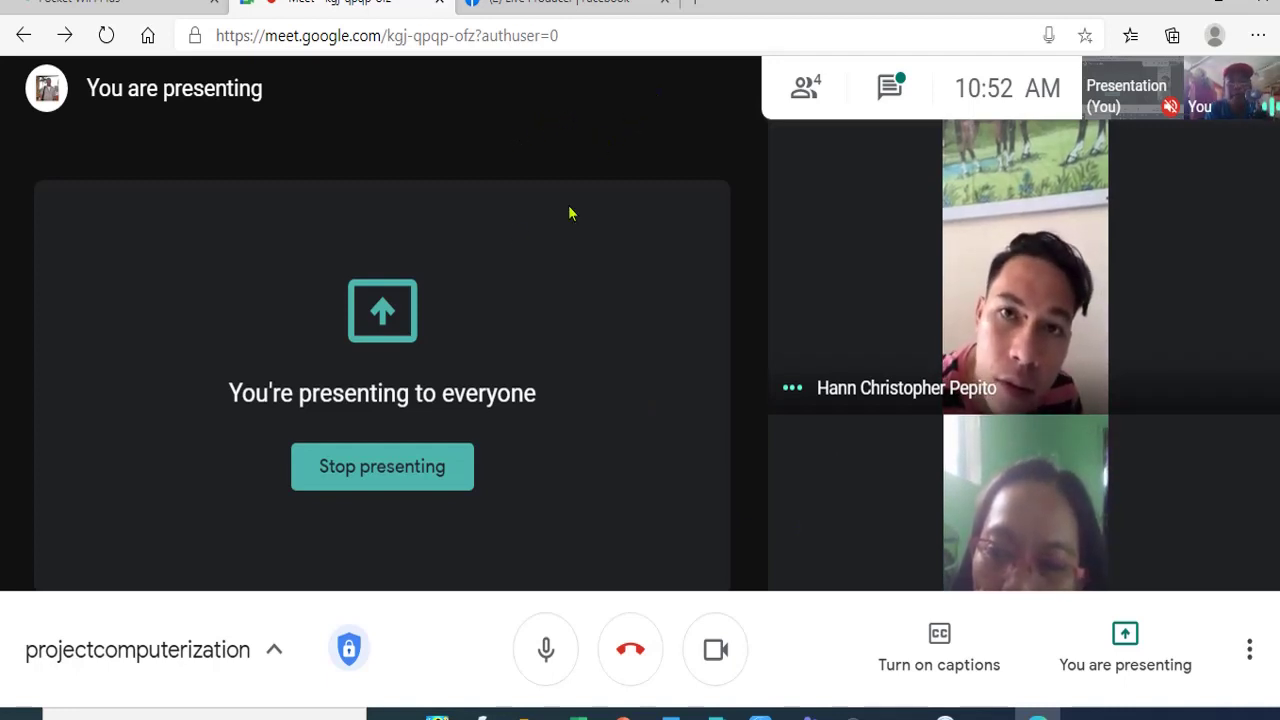
click(440, 489)
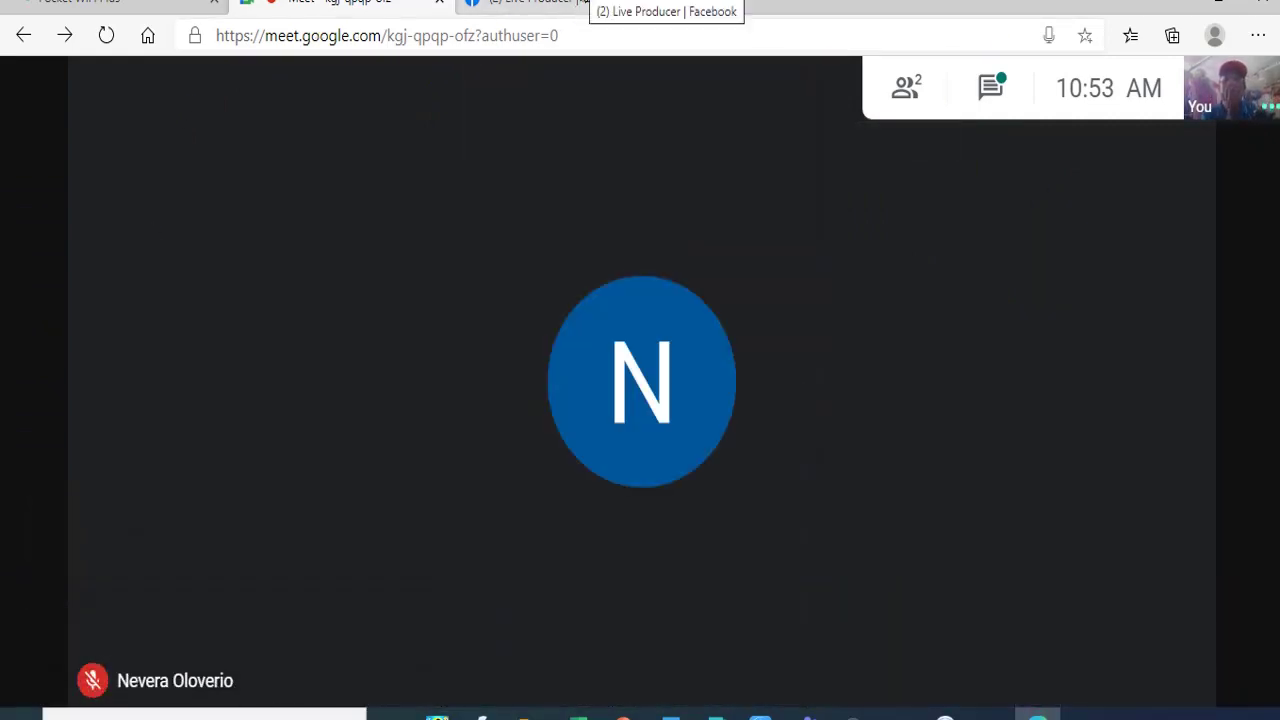
click(585, 3)
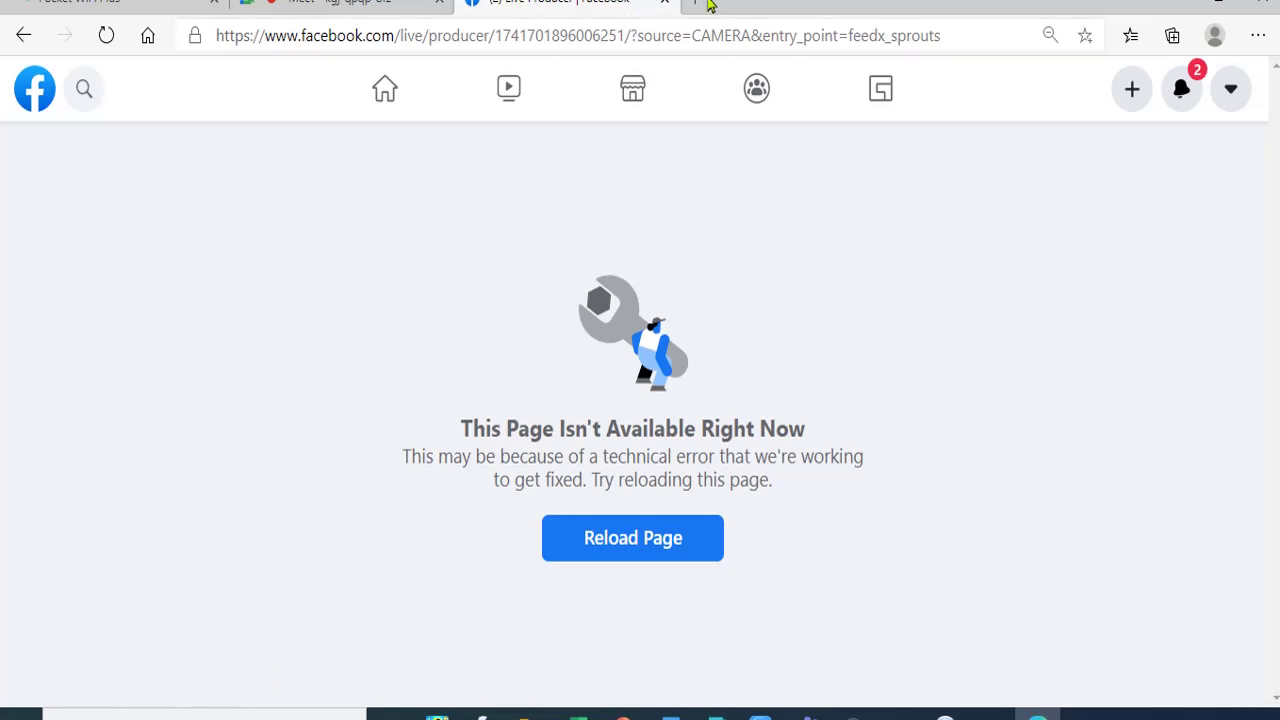
- Open and close Facebook notifications, reload the unavailable Live Producer page, then close that tab
click(1178, 92)
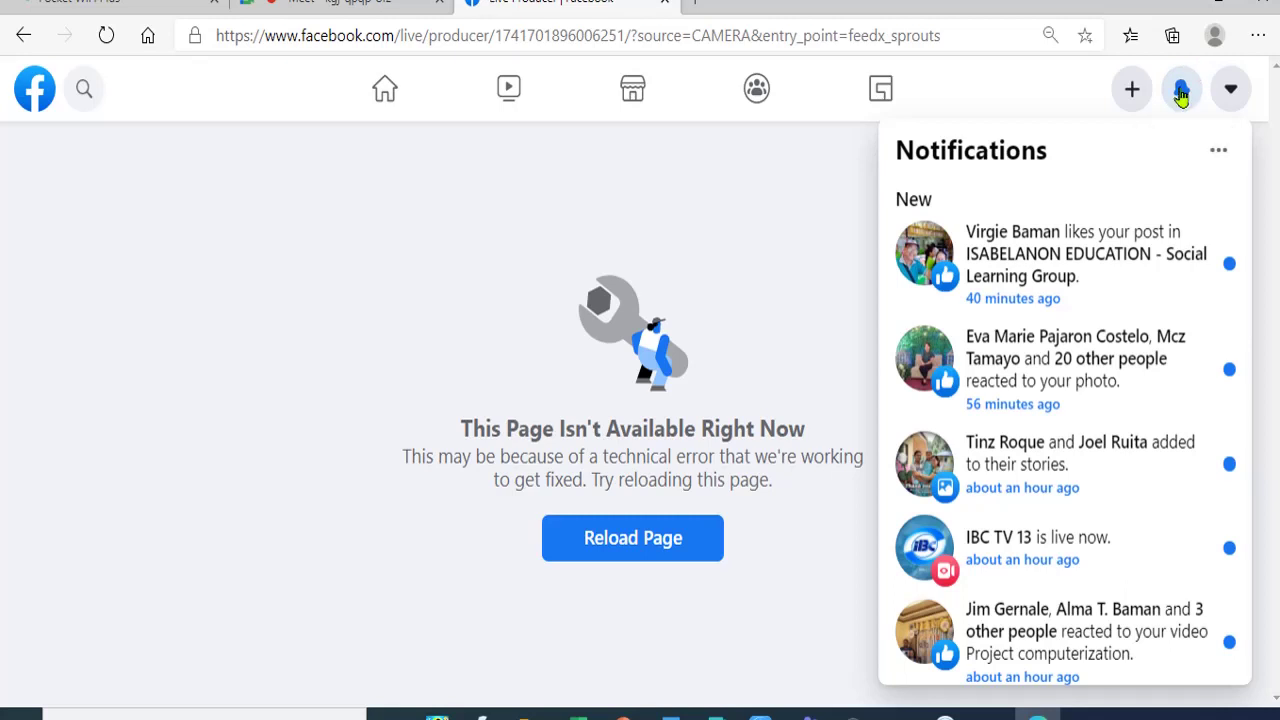
click(1181, 92)
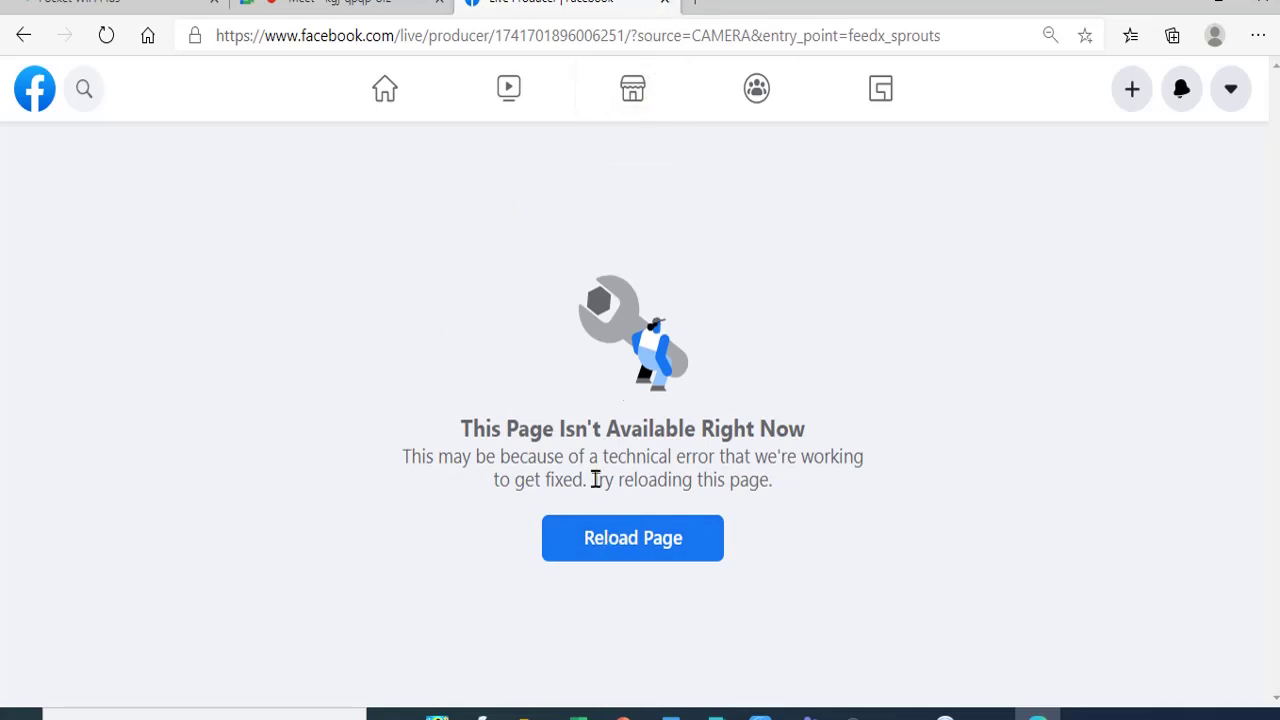
click(584, 545)
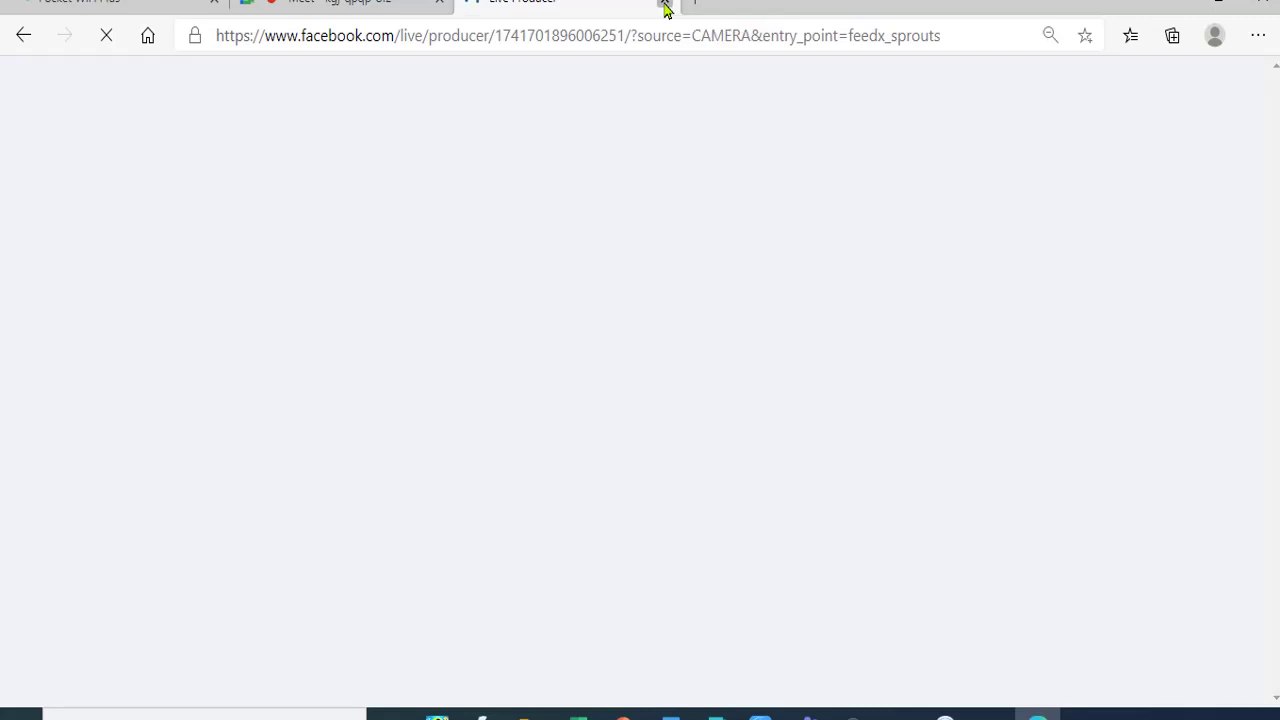
click(664, 6)
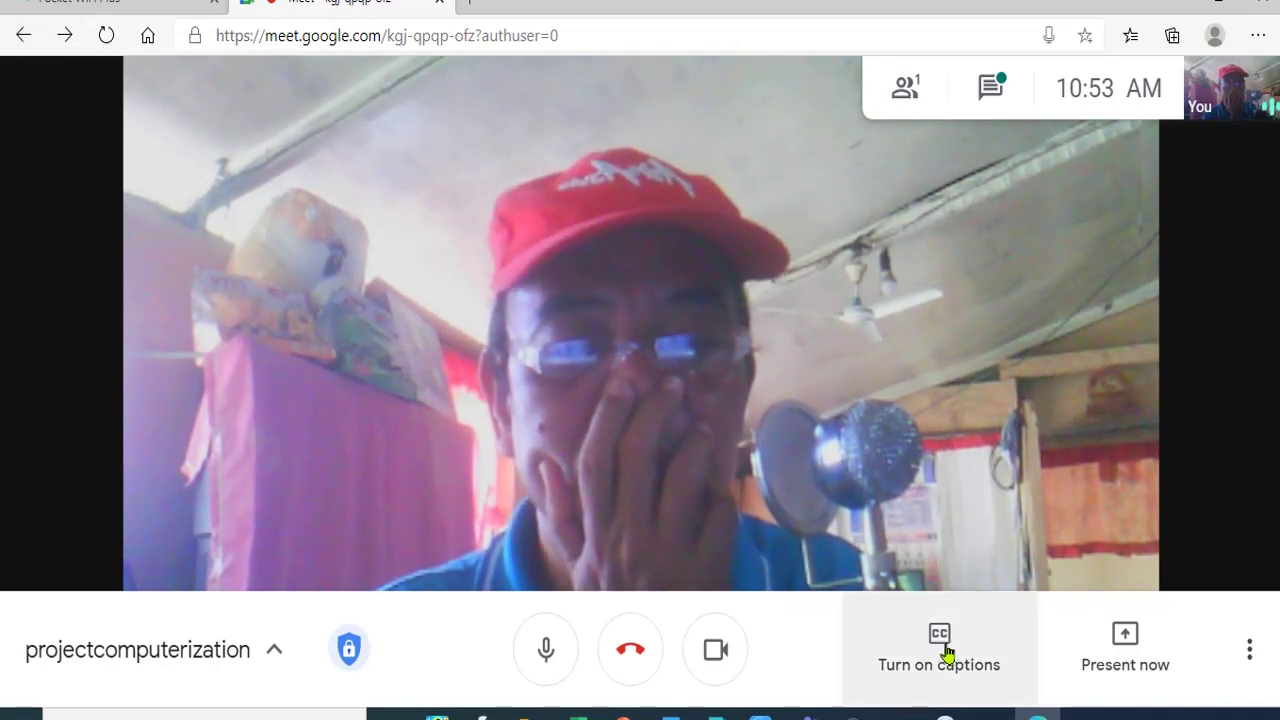
- Leave the call, rate its audio and video Very good, and close the Meet tab
click(628, 656)
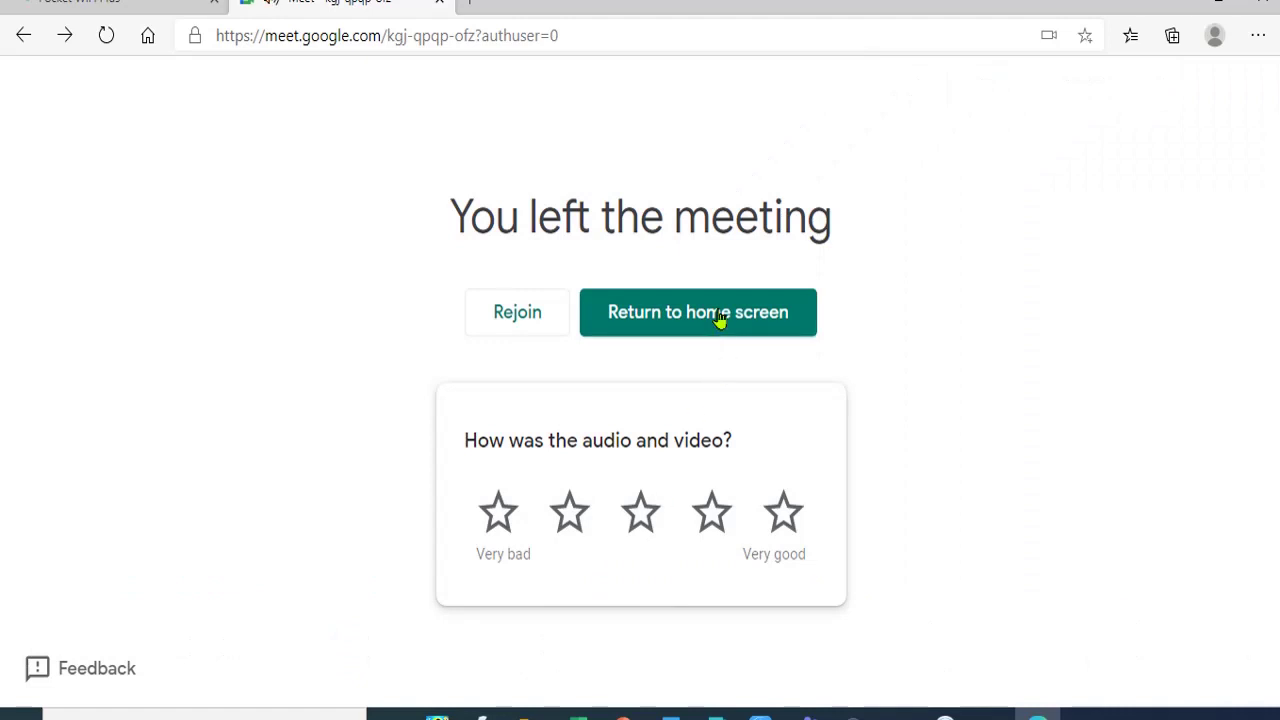
click(784, 514)
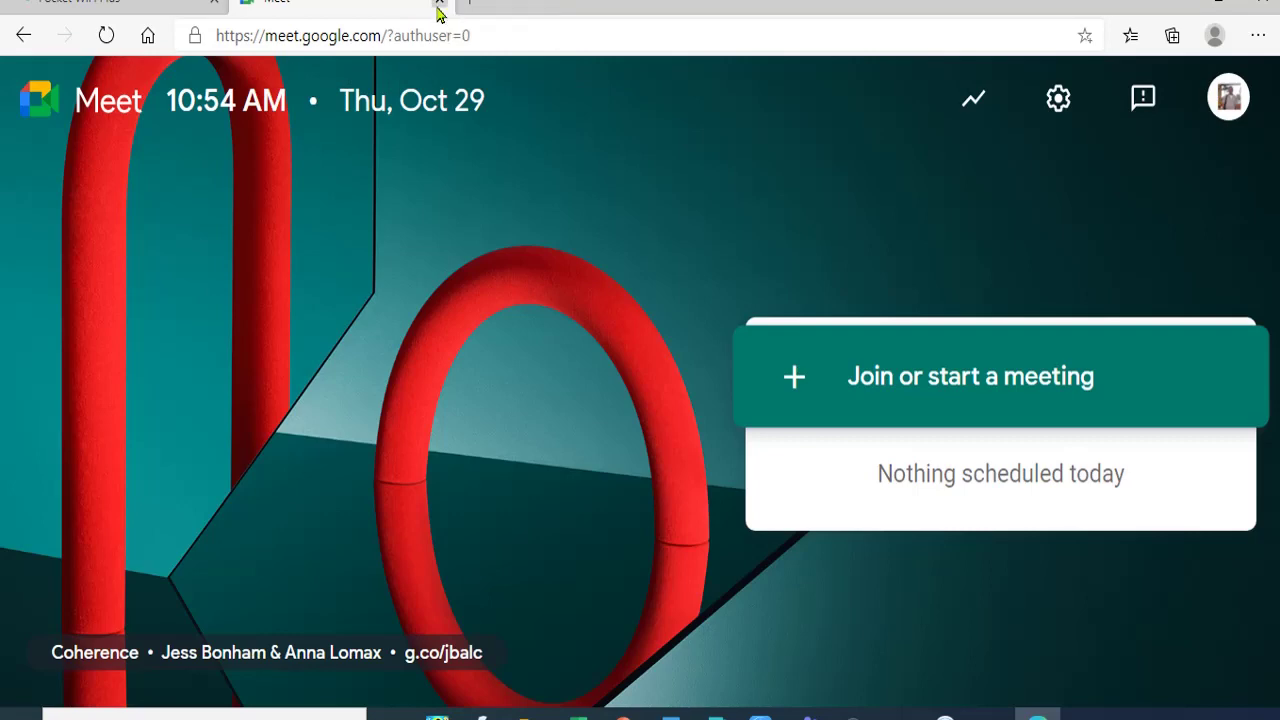
click(438, 5)
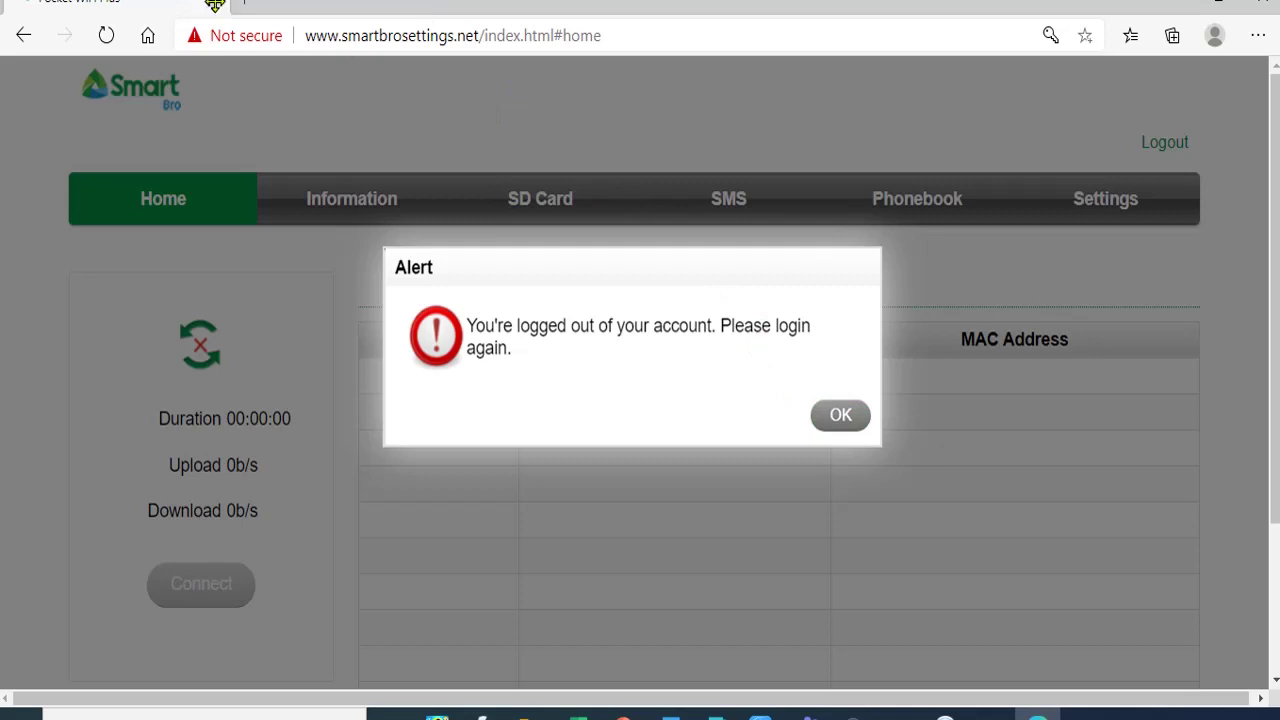
- Dismiss the Smart Bro logged-out alert and minimize the browser to reveal the Excel workbook
click(840, 415)
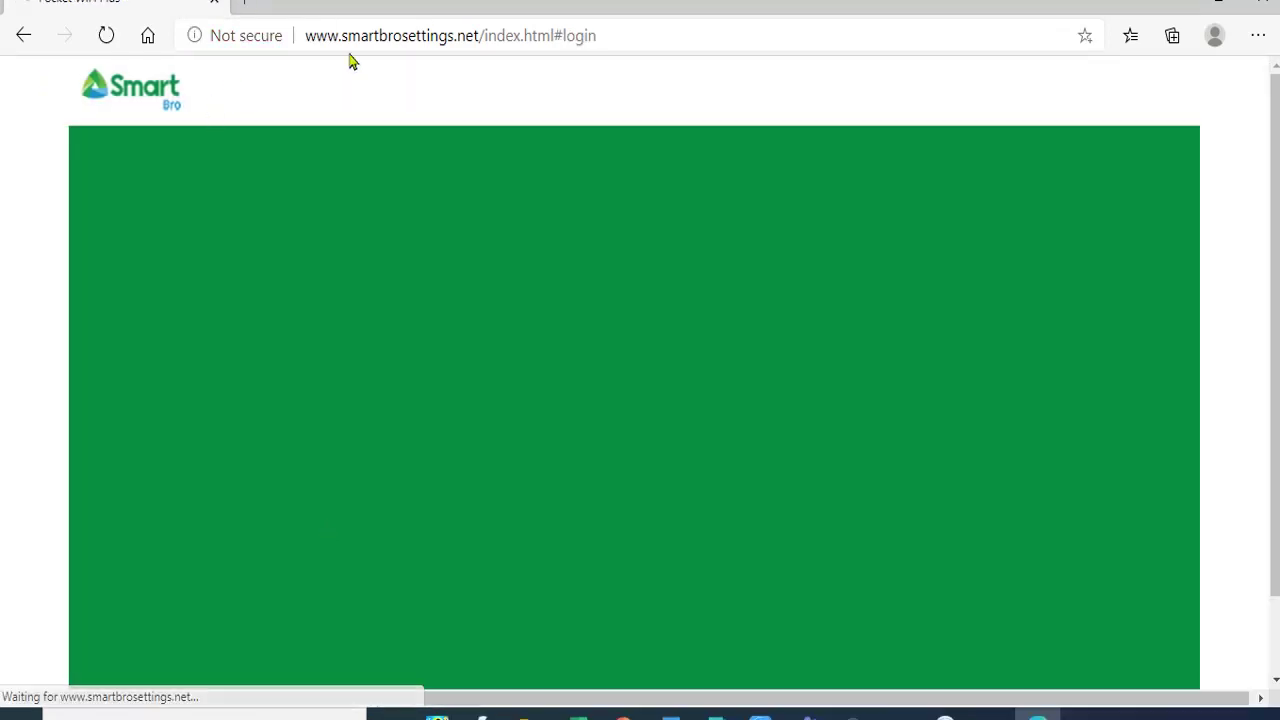
click(1180, 5)
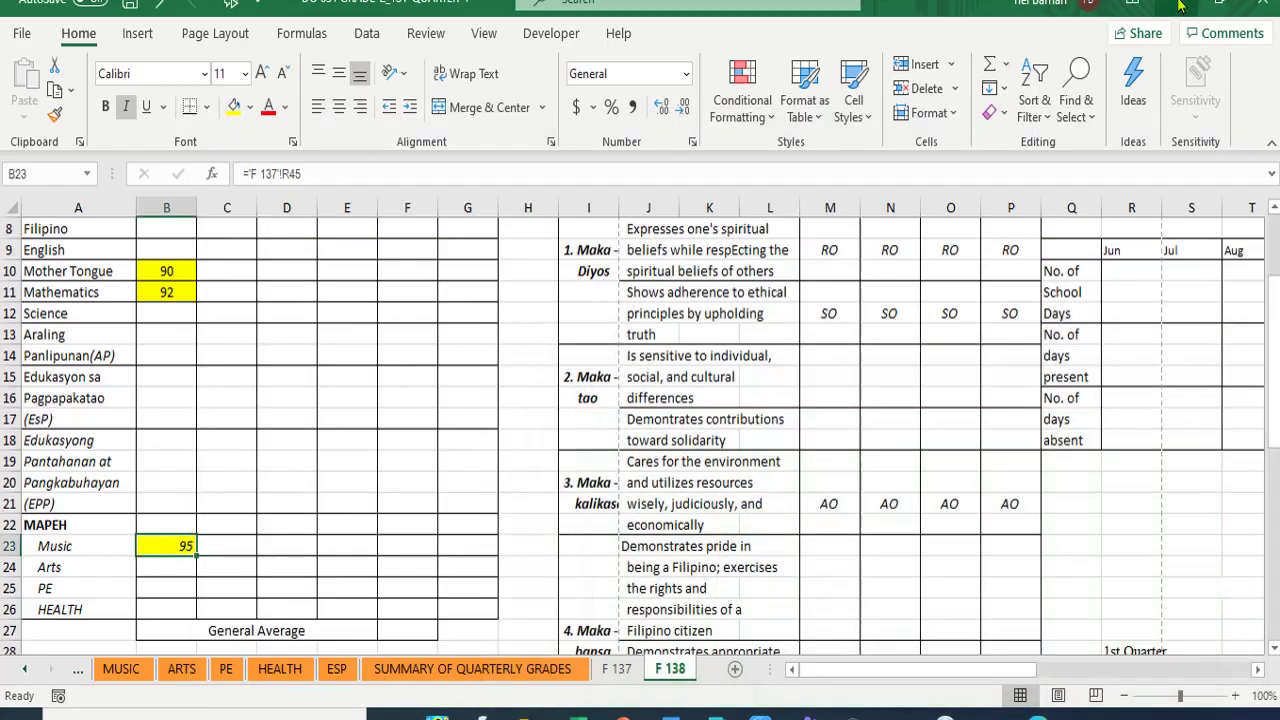
- Close the DO 031 grade 2 workbook without saving, then the report-card and Form 137 workbooks
click(1262, 5)
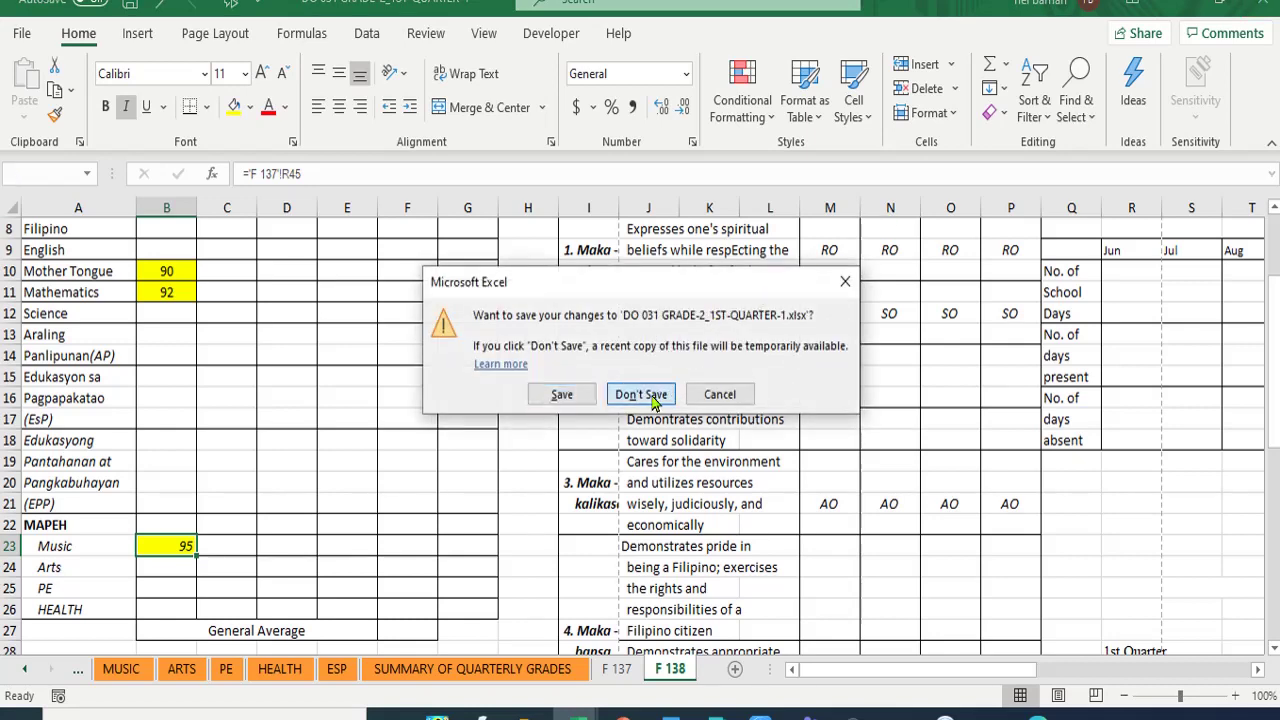
click(648, 396)
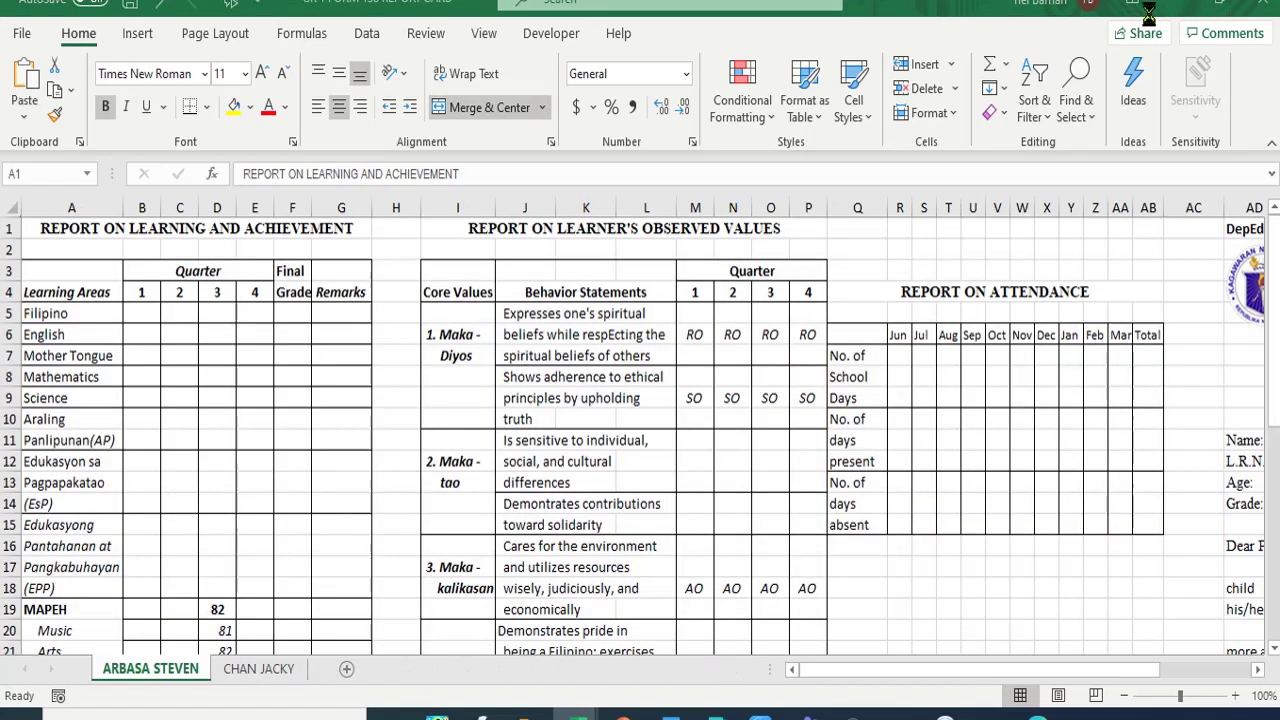
key(ctrl+a)
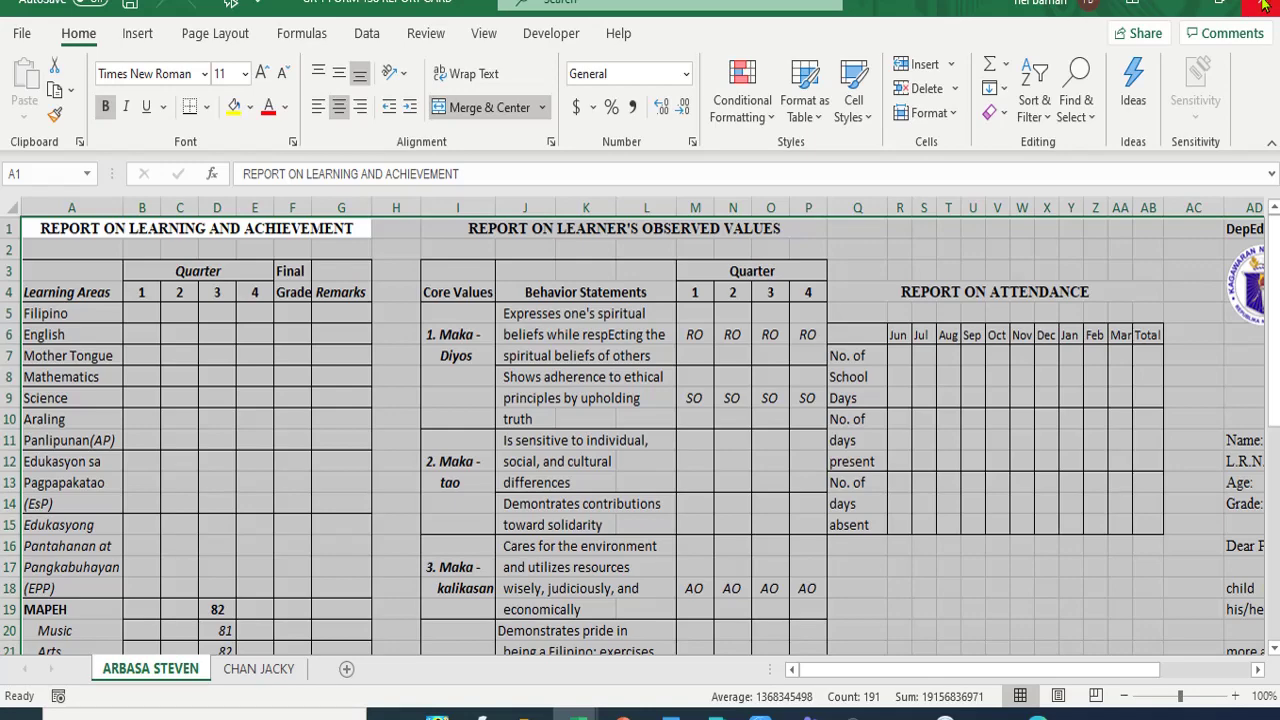
click(1262, 5)
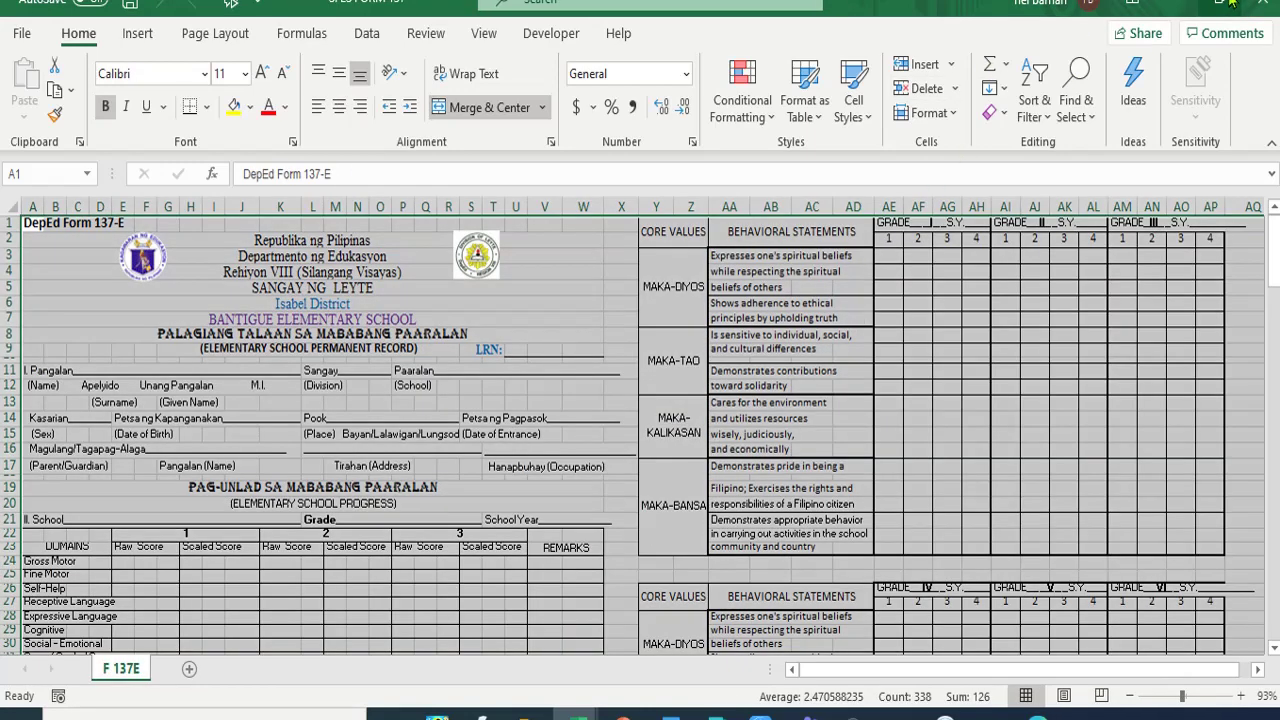
click(1262, 5)
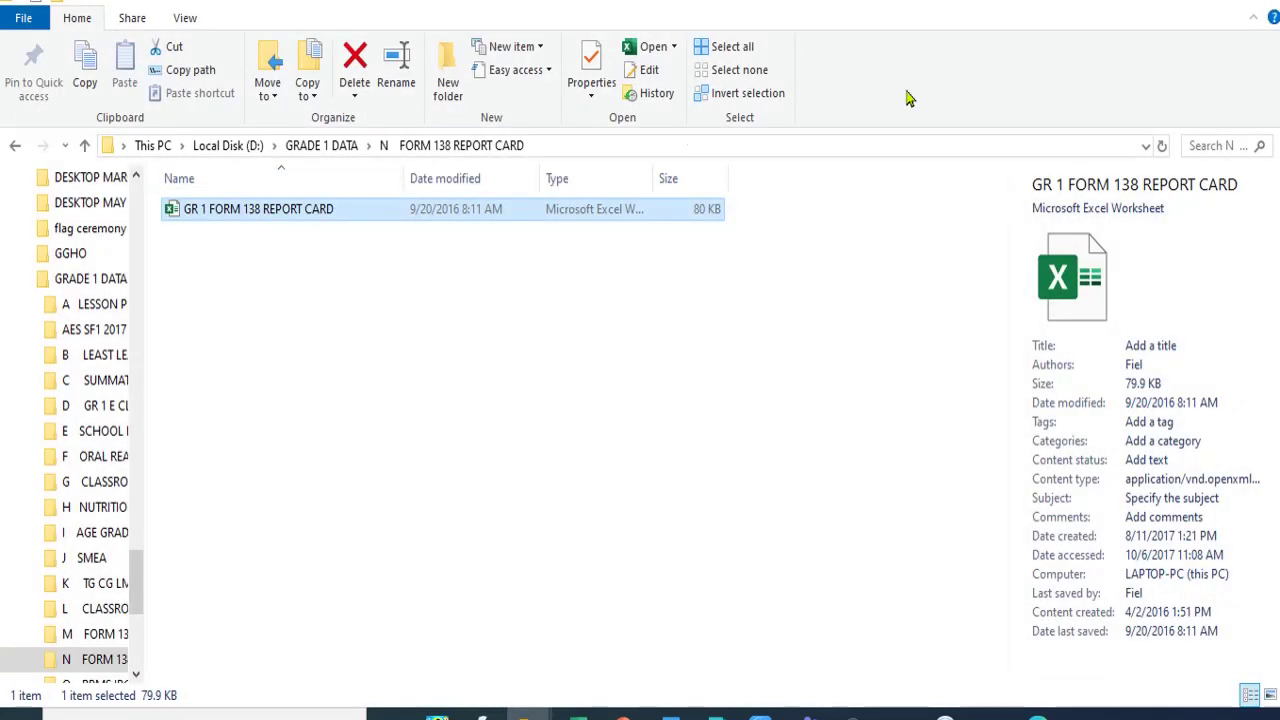
- Navigate back from GRADE 1 DATA to Local Disk (D:) and close that Explorer window
click(15, 147)
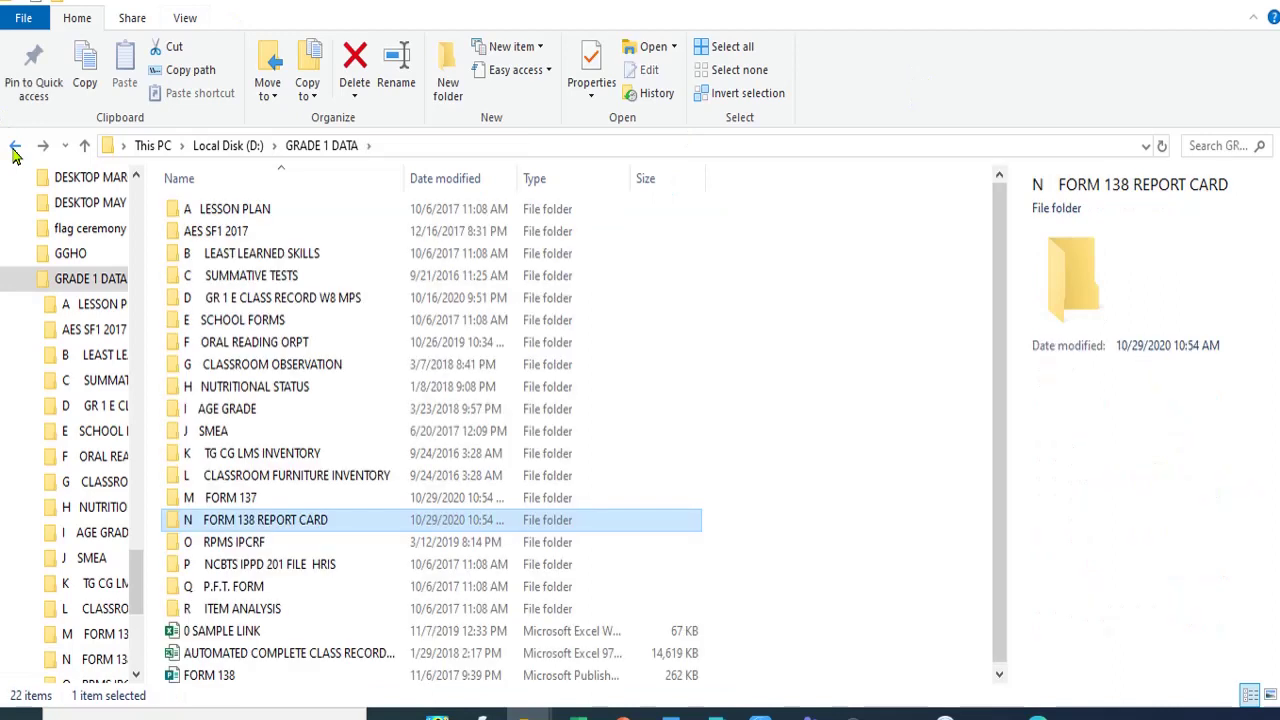
click(15, 147)
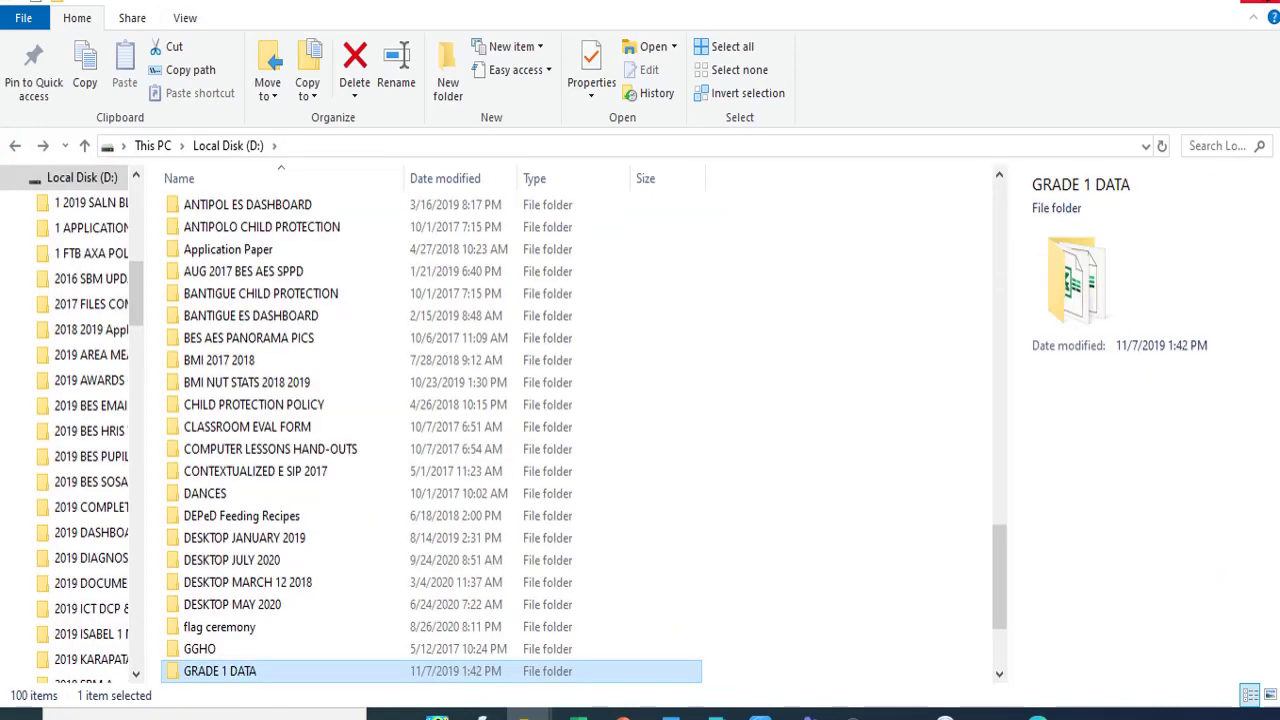
click(1258, 3)
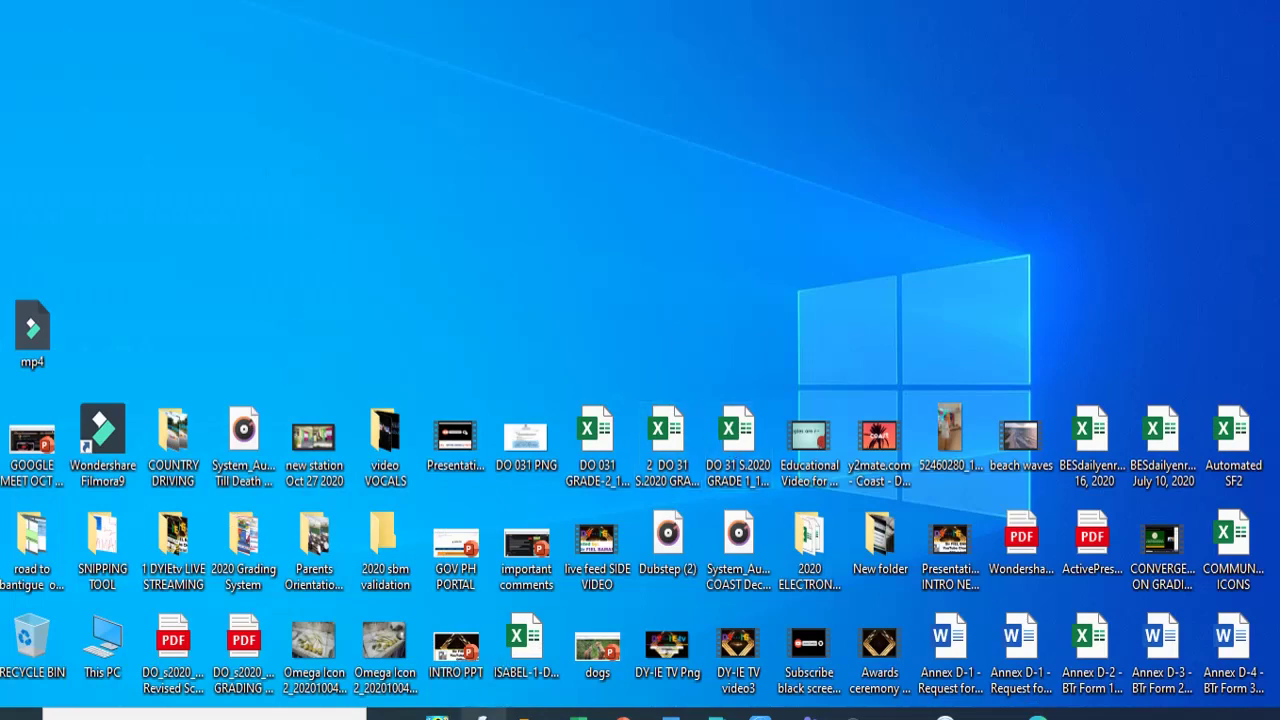
- Close the 2020 Grading System and project COMPUTERIZATION folder windows
mouse_move(527, 715)
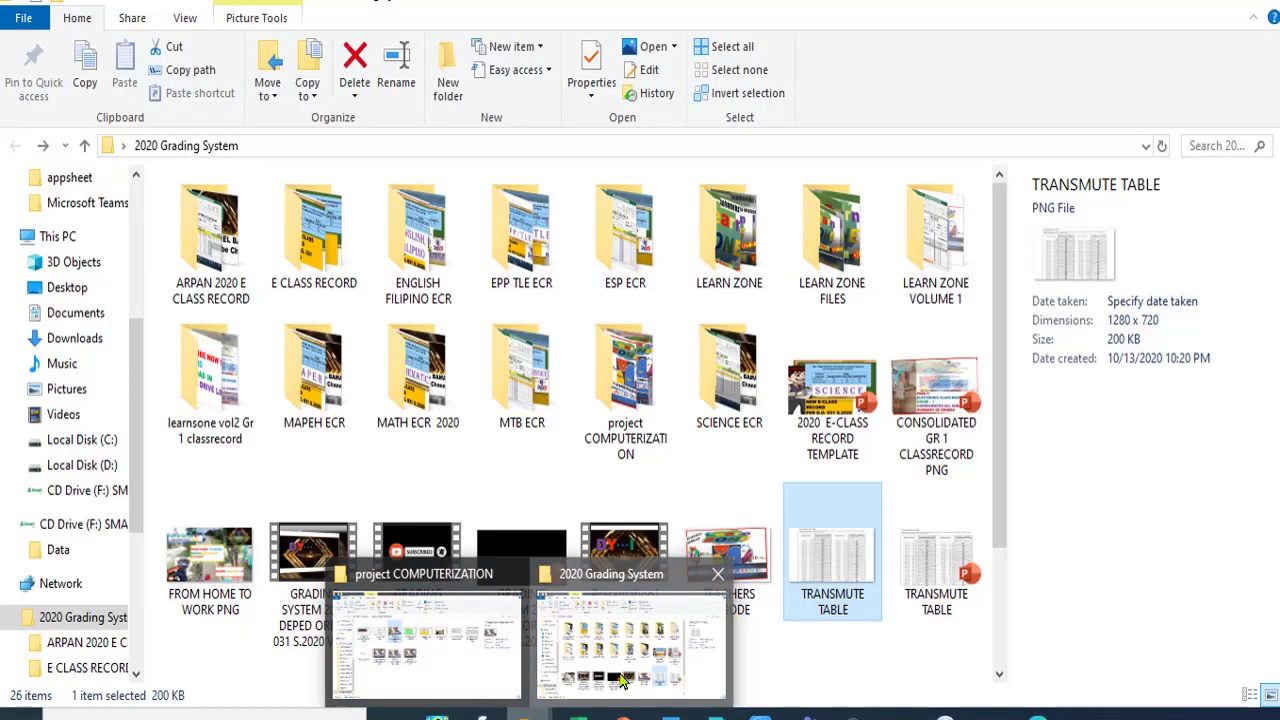
click(630, 640)
click(1266, 6)
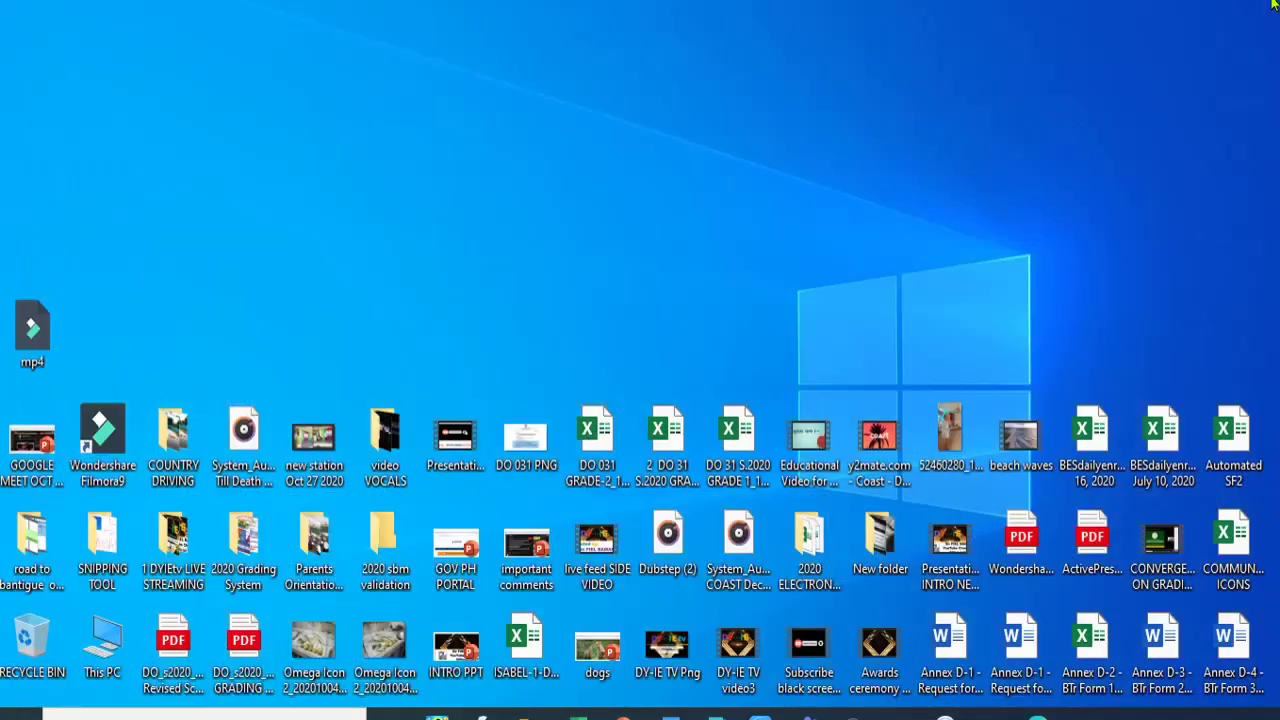
key(alt+Tab)
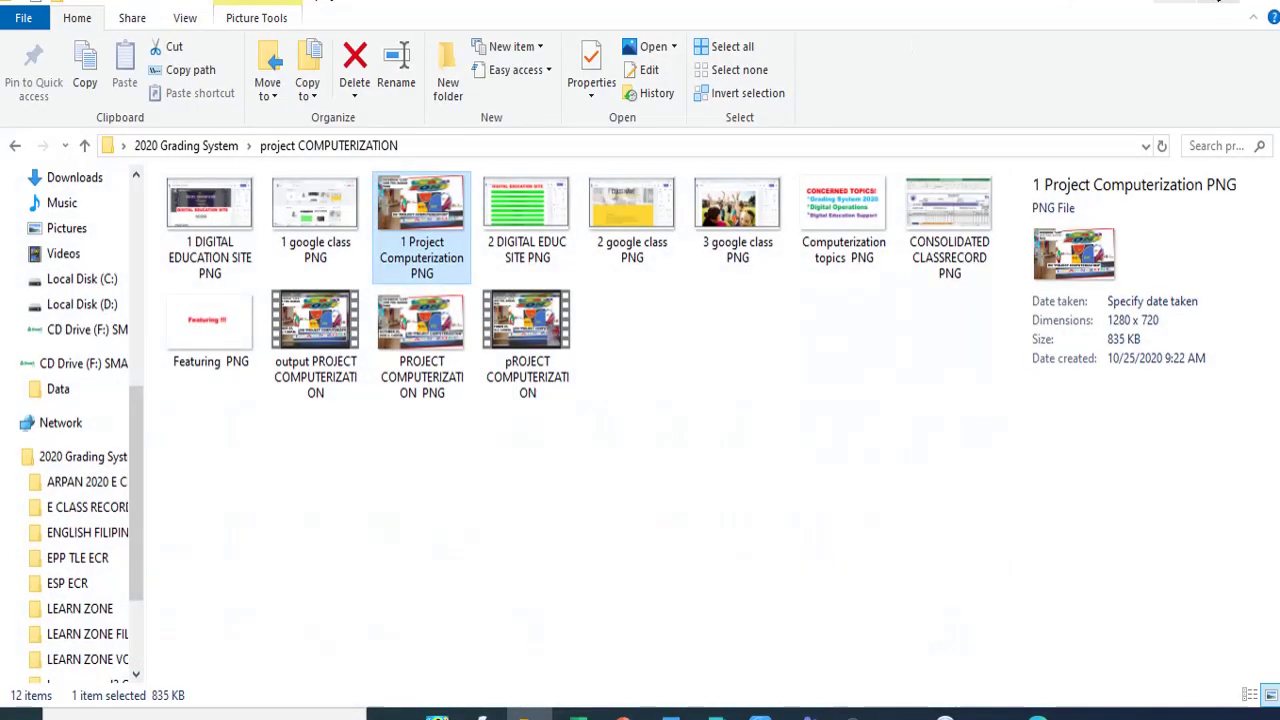
click(1268, 6)
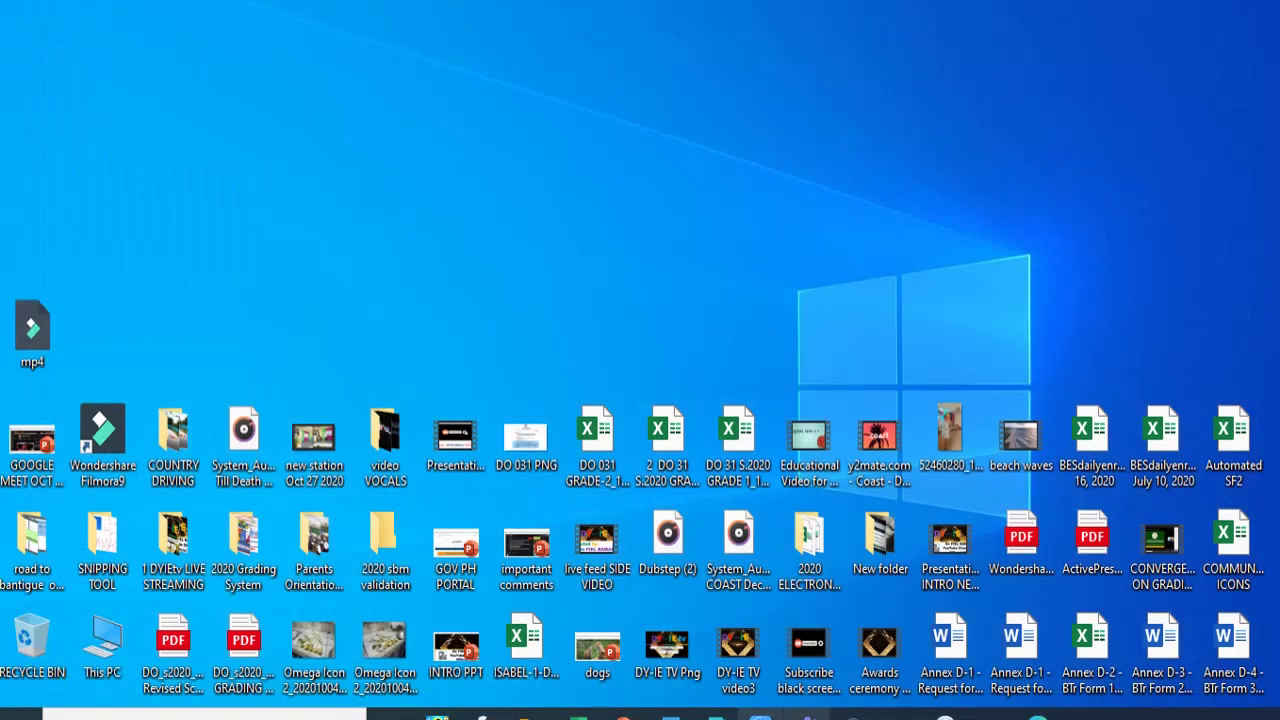